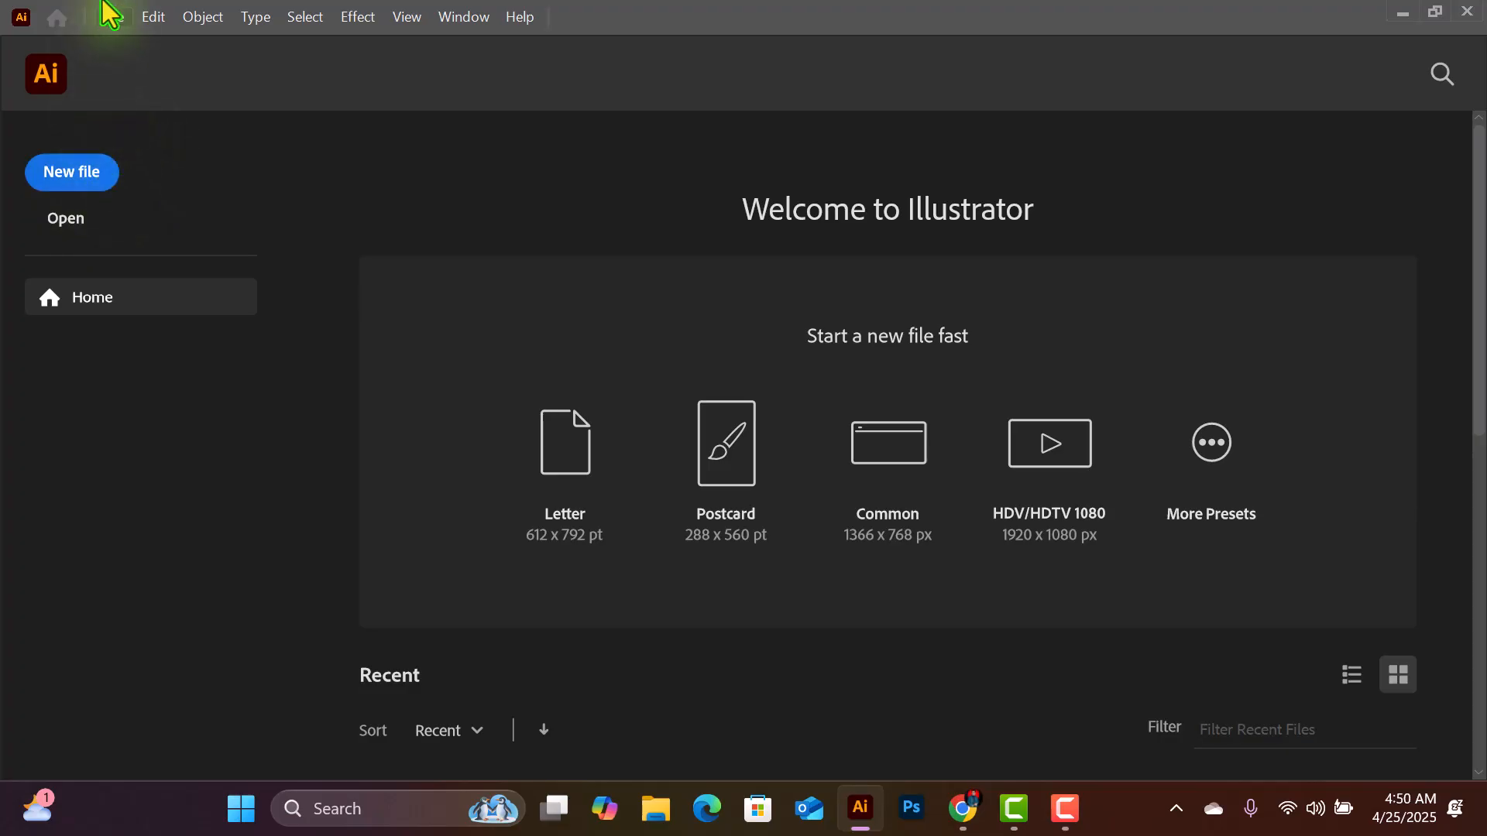
- Start setting up a new document
click(122, 23)
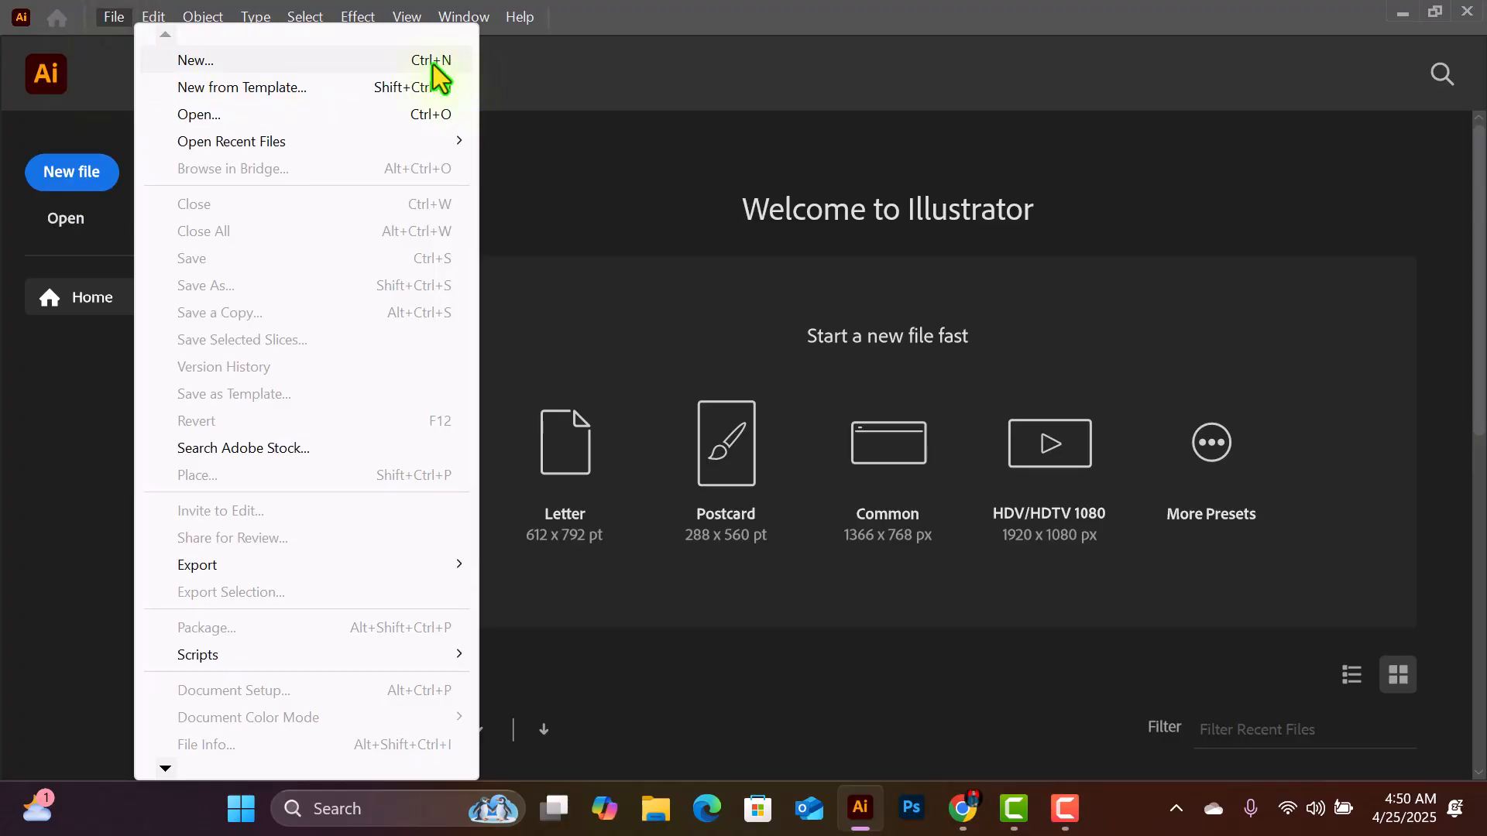
click(371, 65)
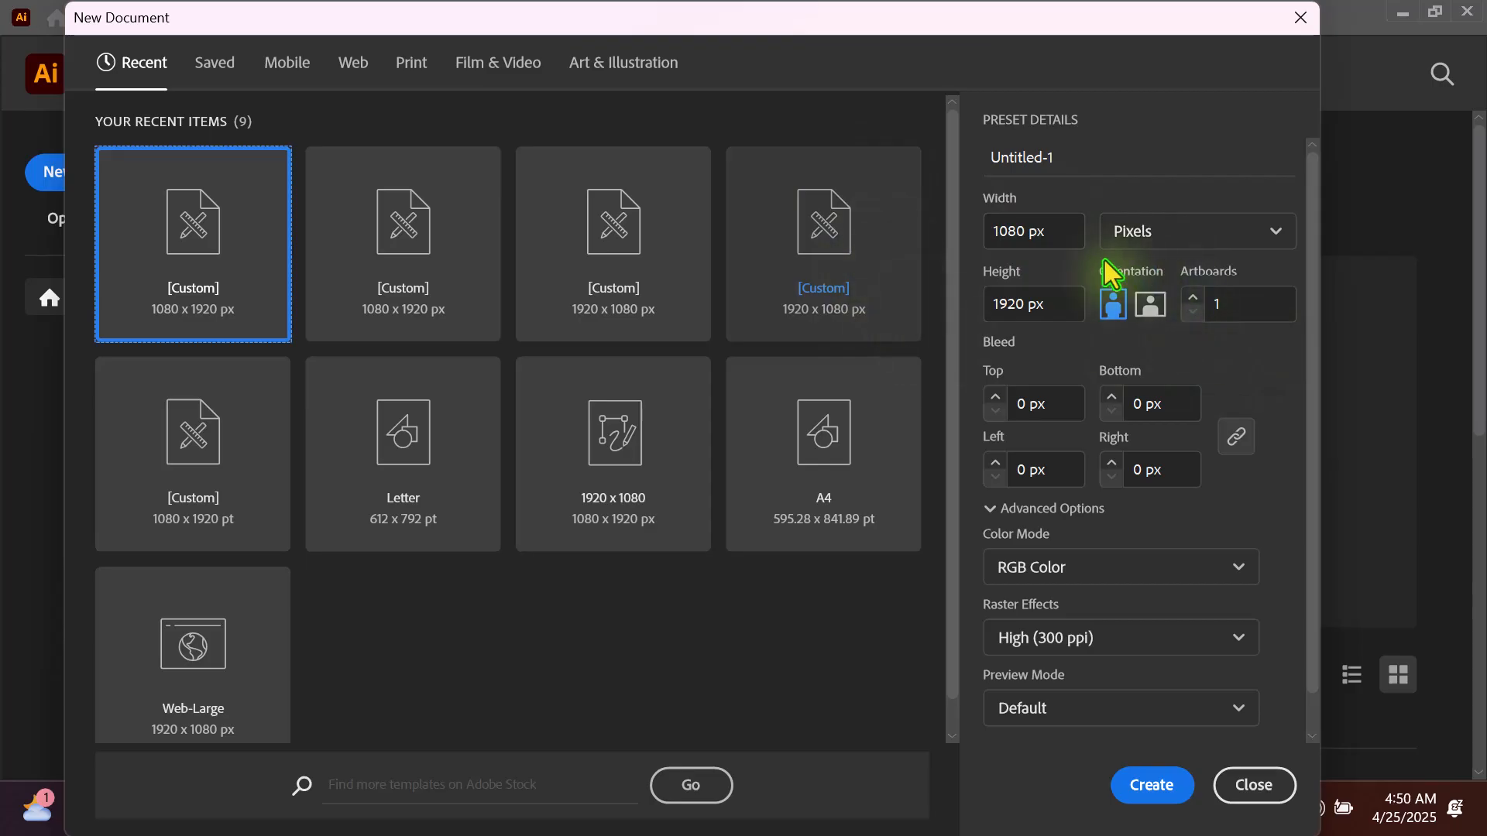
- Review the new document's preset details and additional settings without changing them
scroll(1113, 527, down, 1)
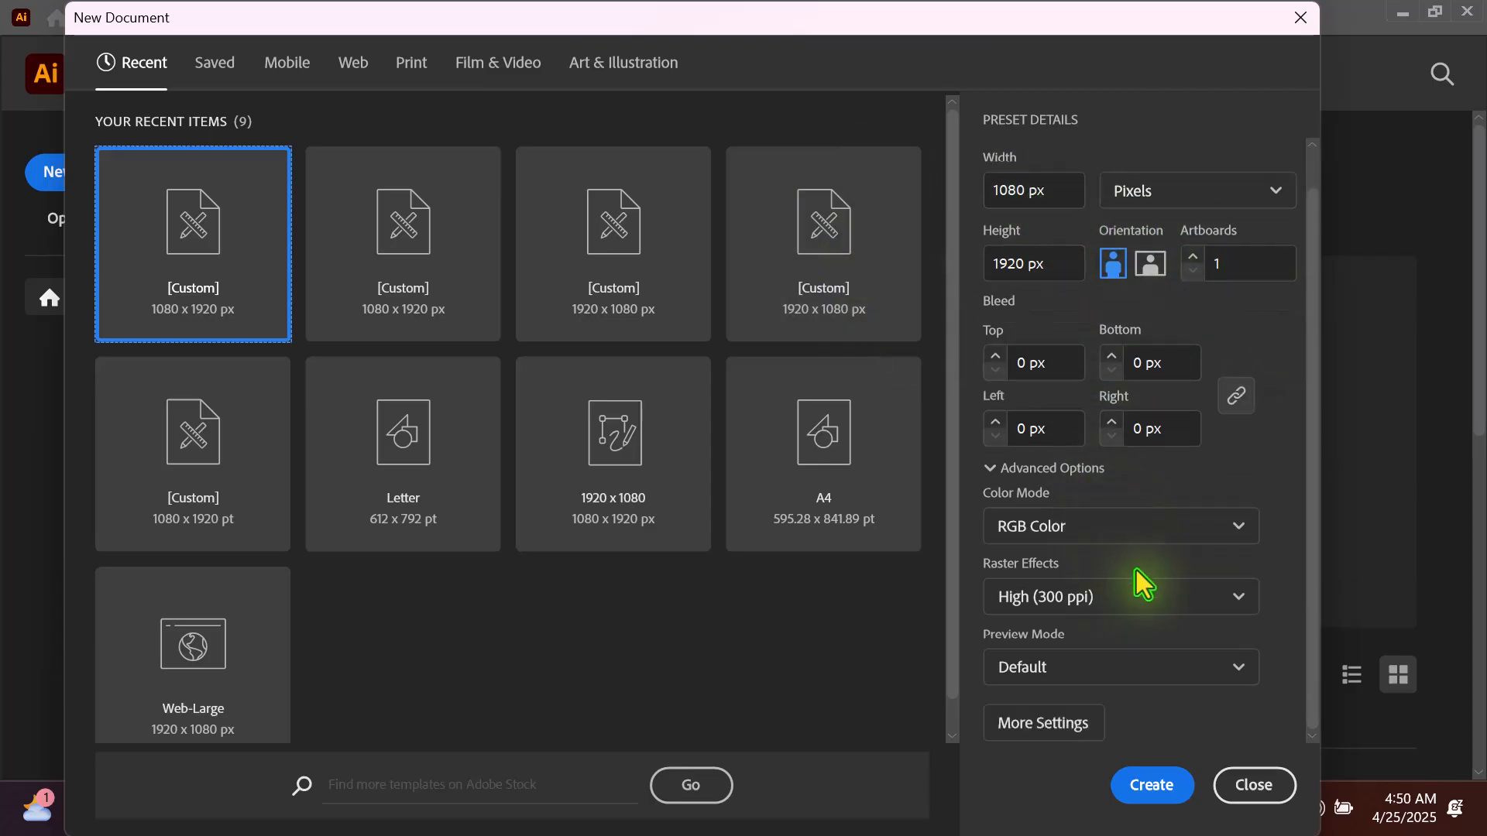
scroll(1149, 370, up, 1)
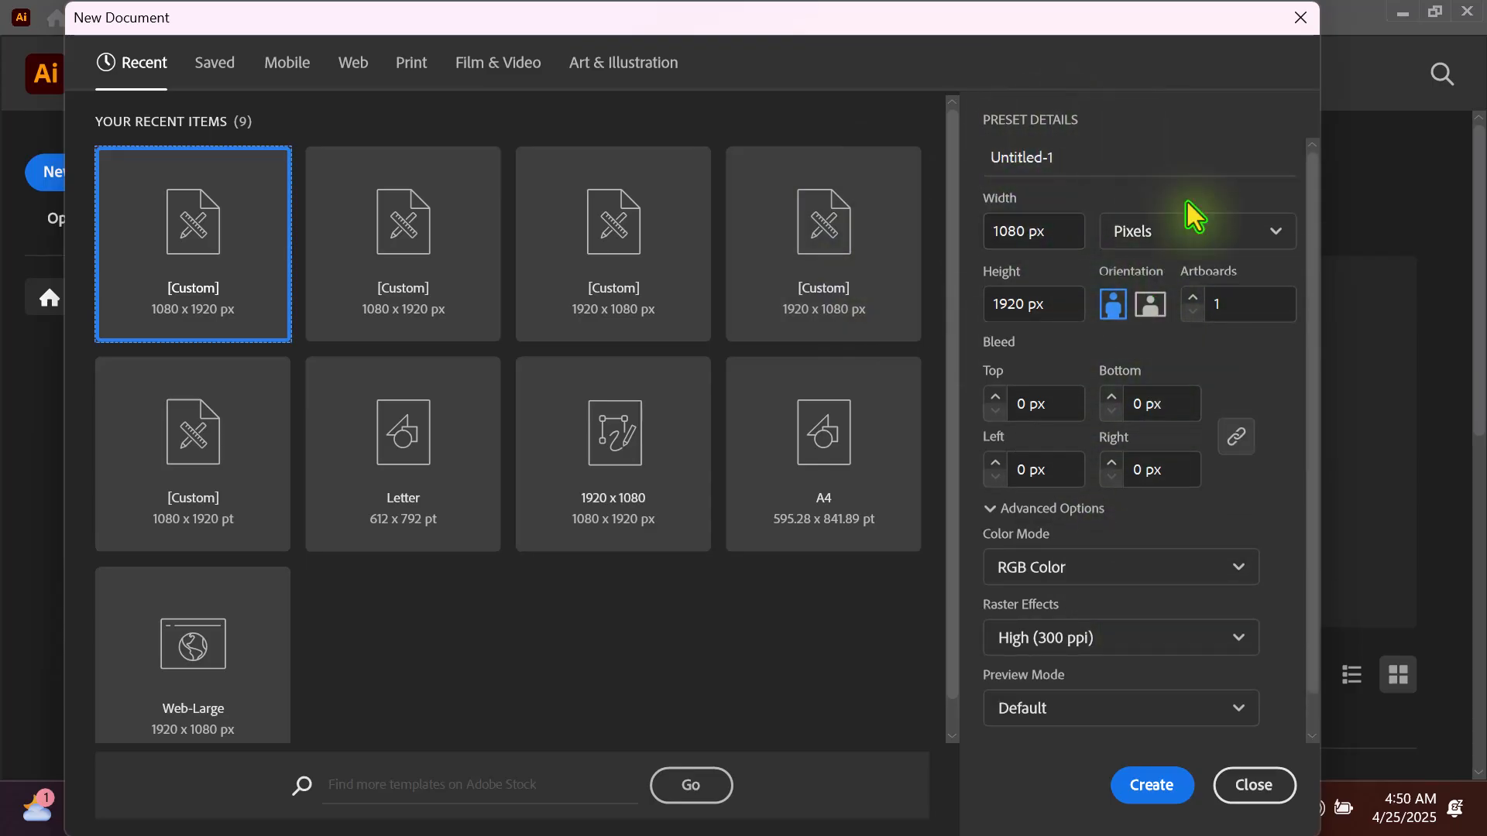
scroll(1065, 620, down, 1)
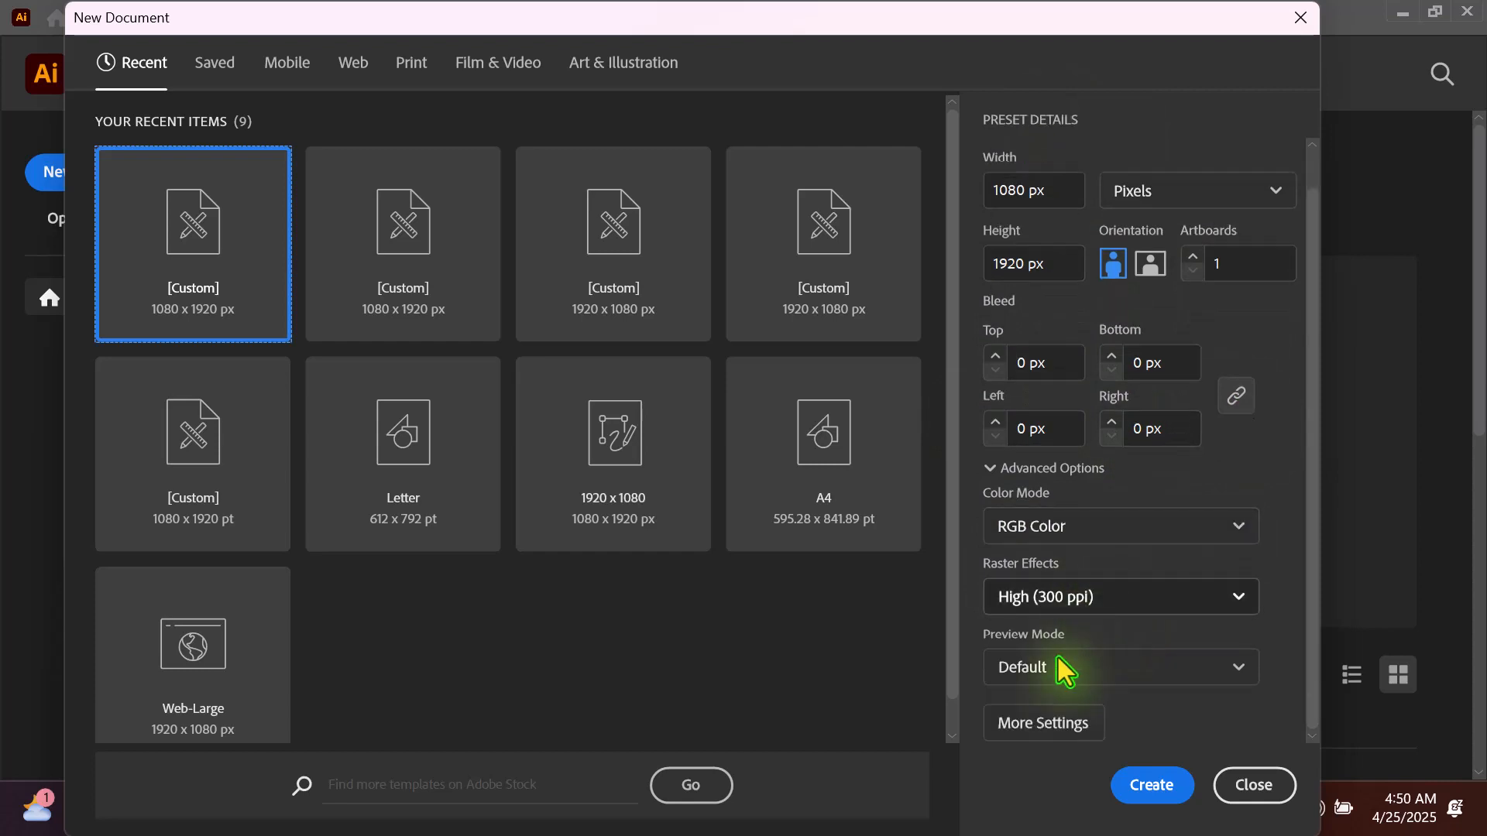
click(1054, 726)
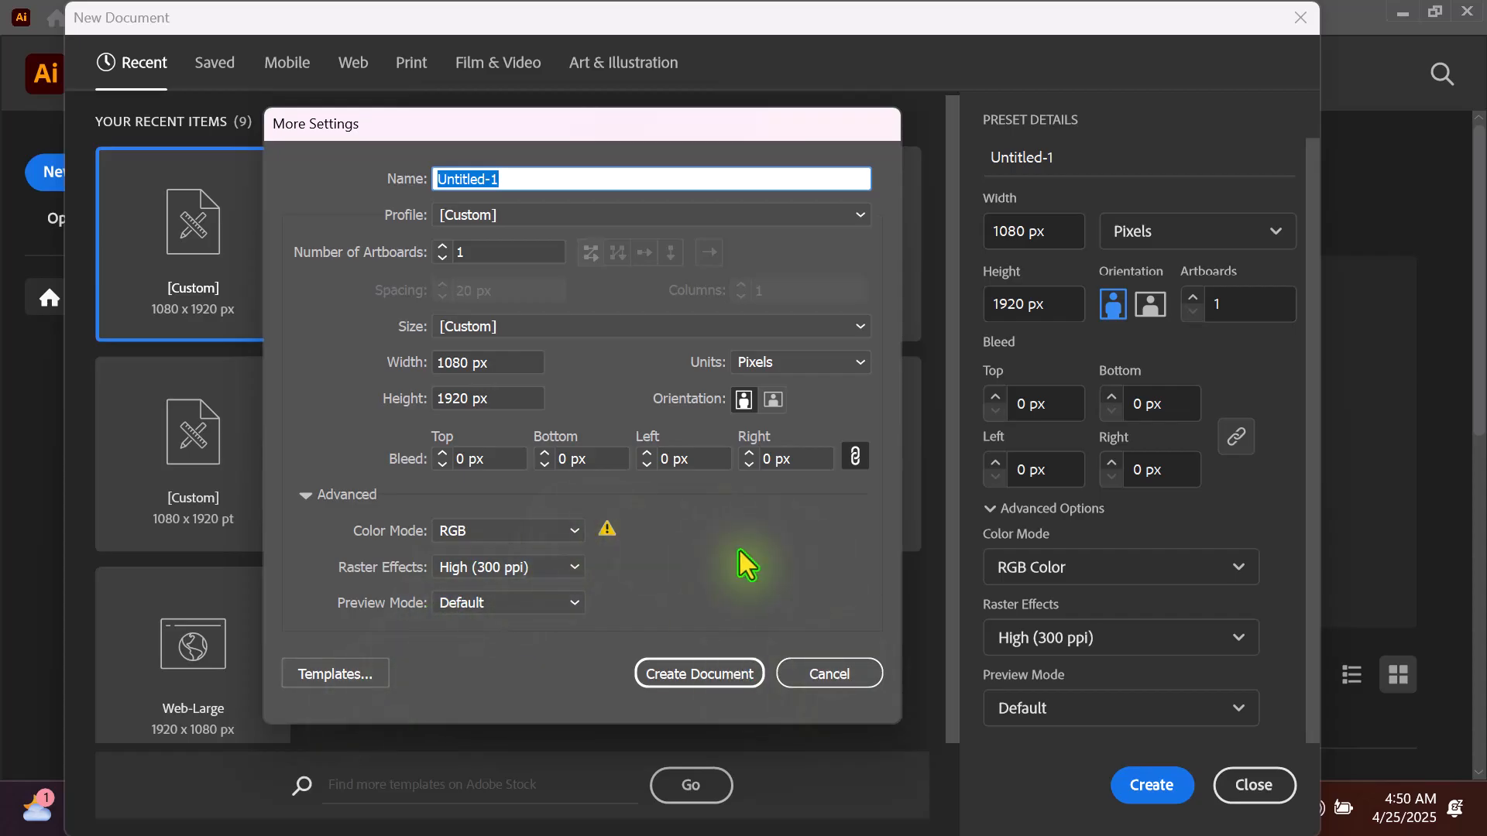
click(816, 670)
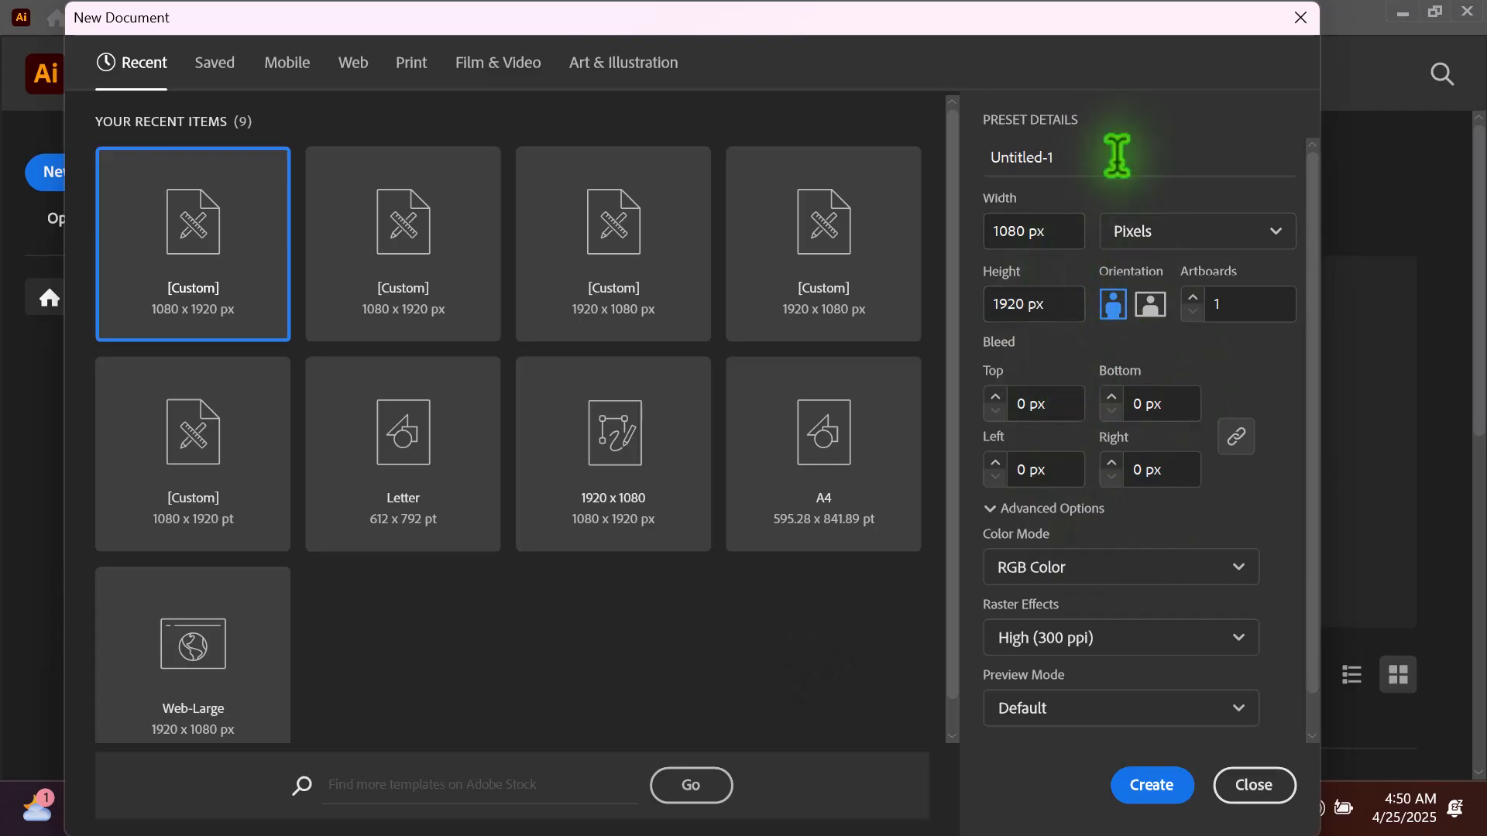
- Name the new document "Class"
click(1062, 157)
drag(1064, 157, 908, 161)
text(Class)
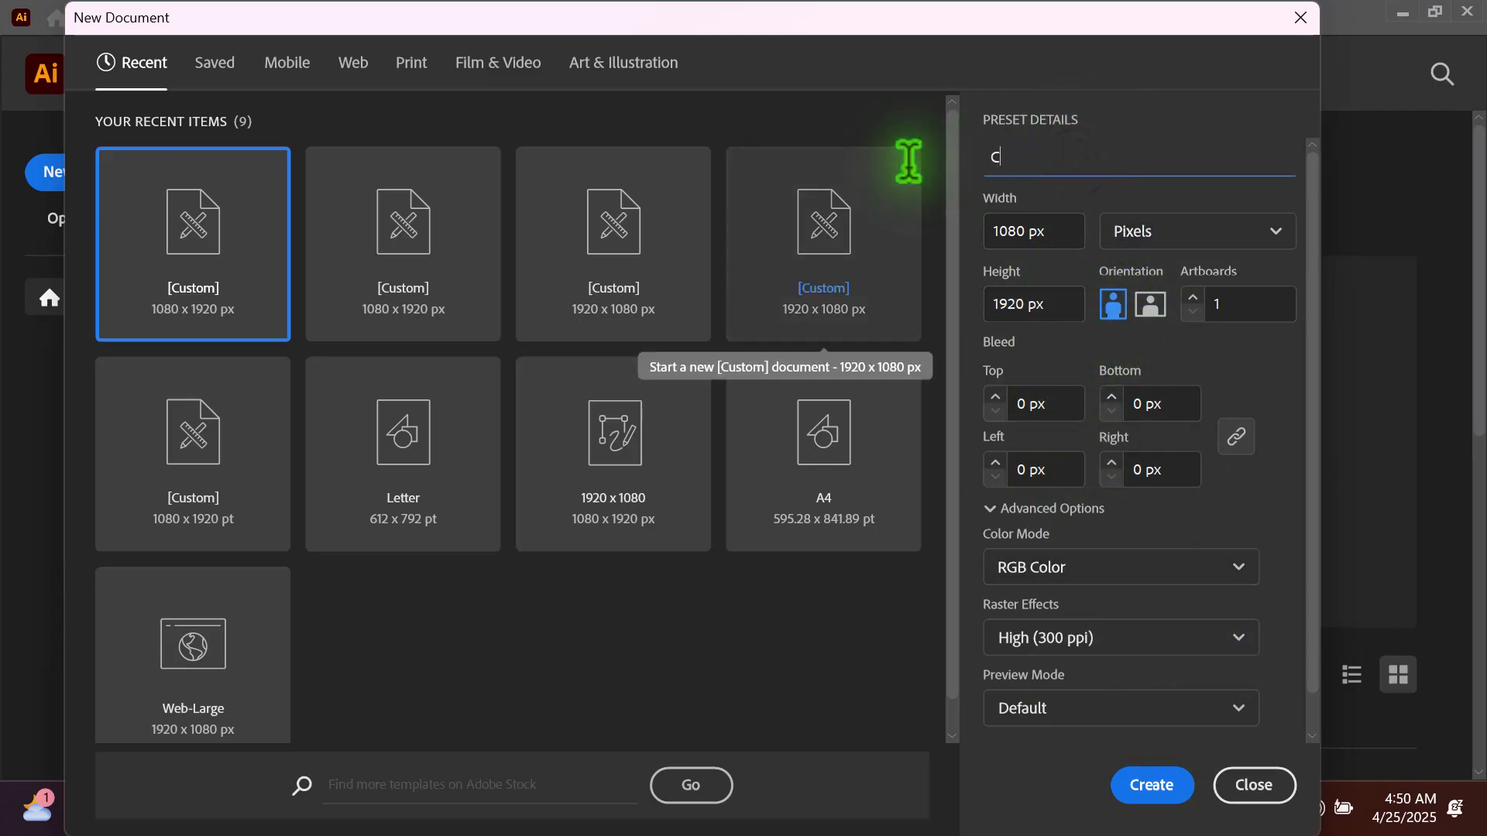
click(1036, 225)
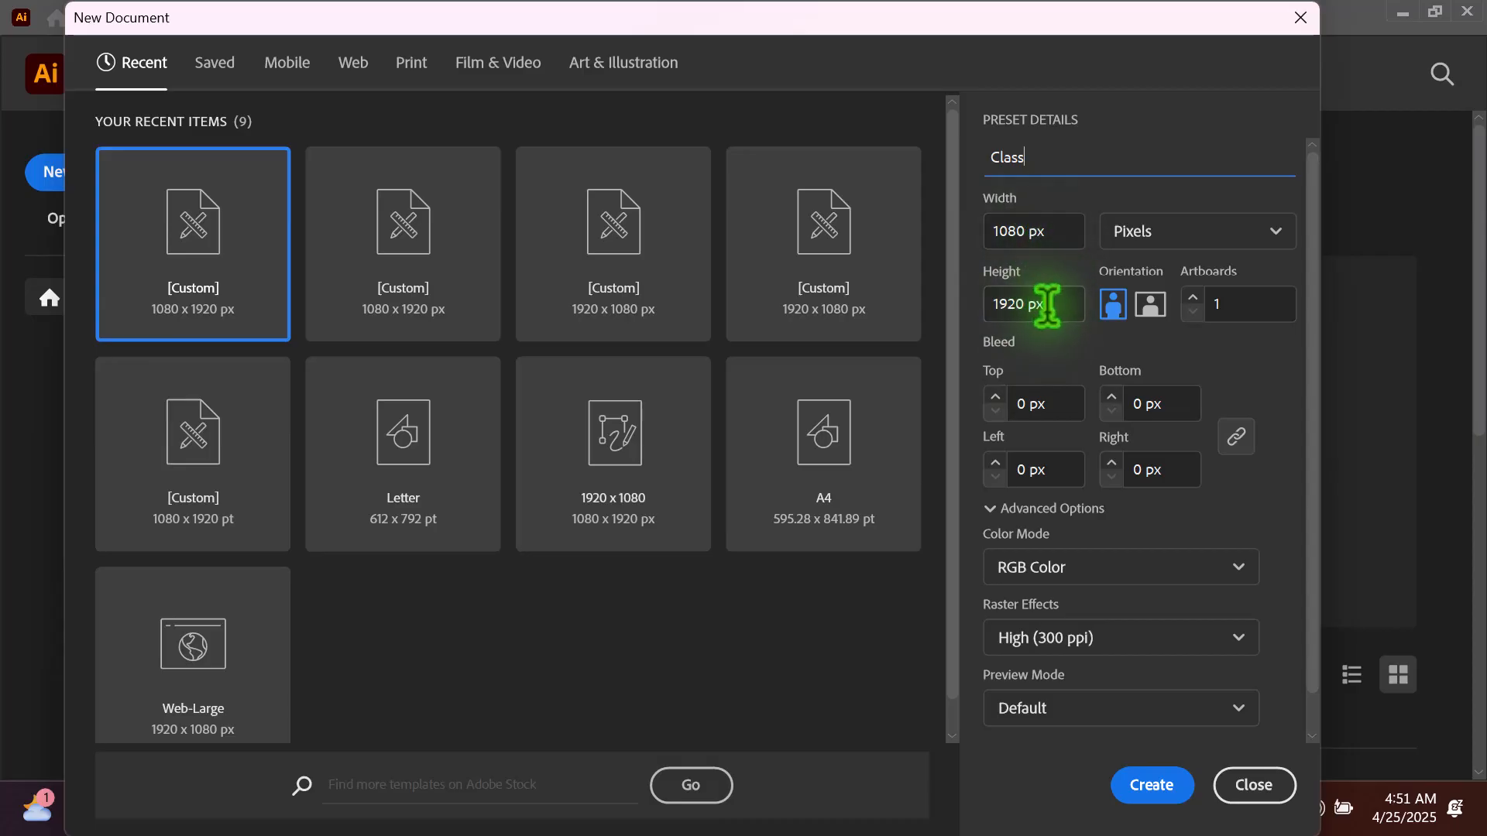
- Set the document's units to Pixels, try landscape orientation, and return it to portrait at 1080 x 1920 px
click(1167, 233)
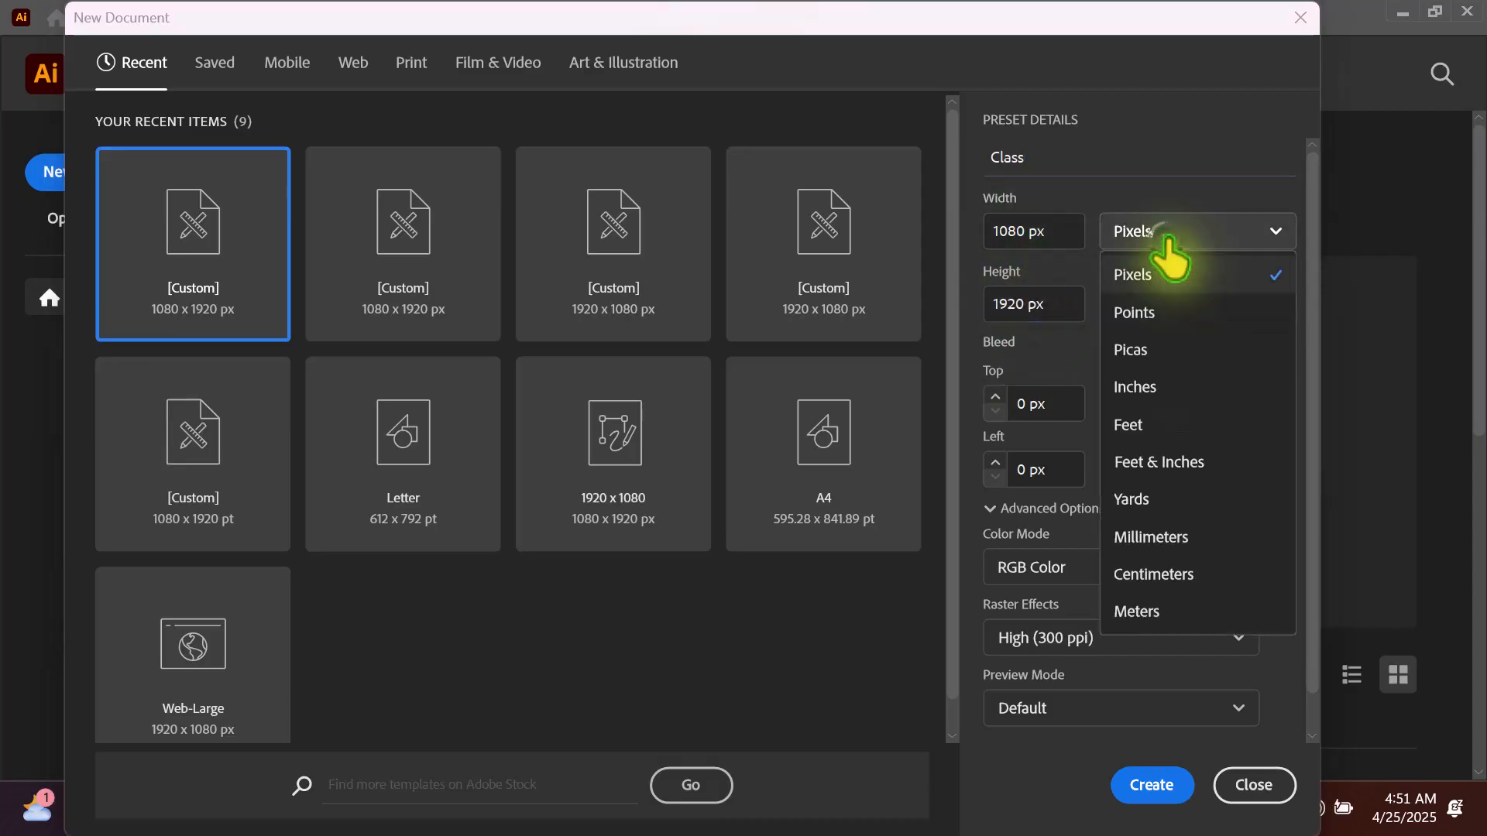
click(1135, 275)
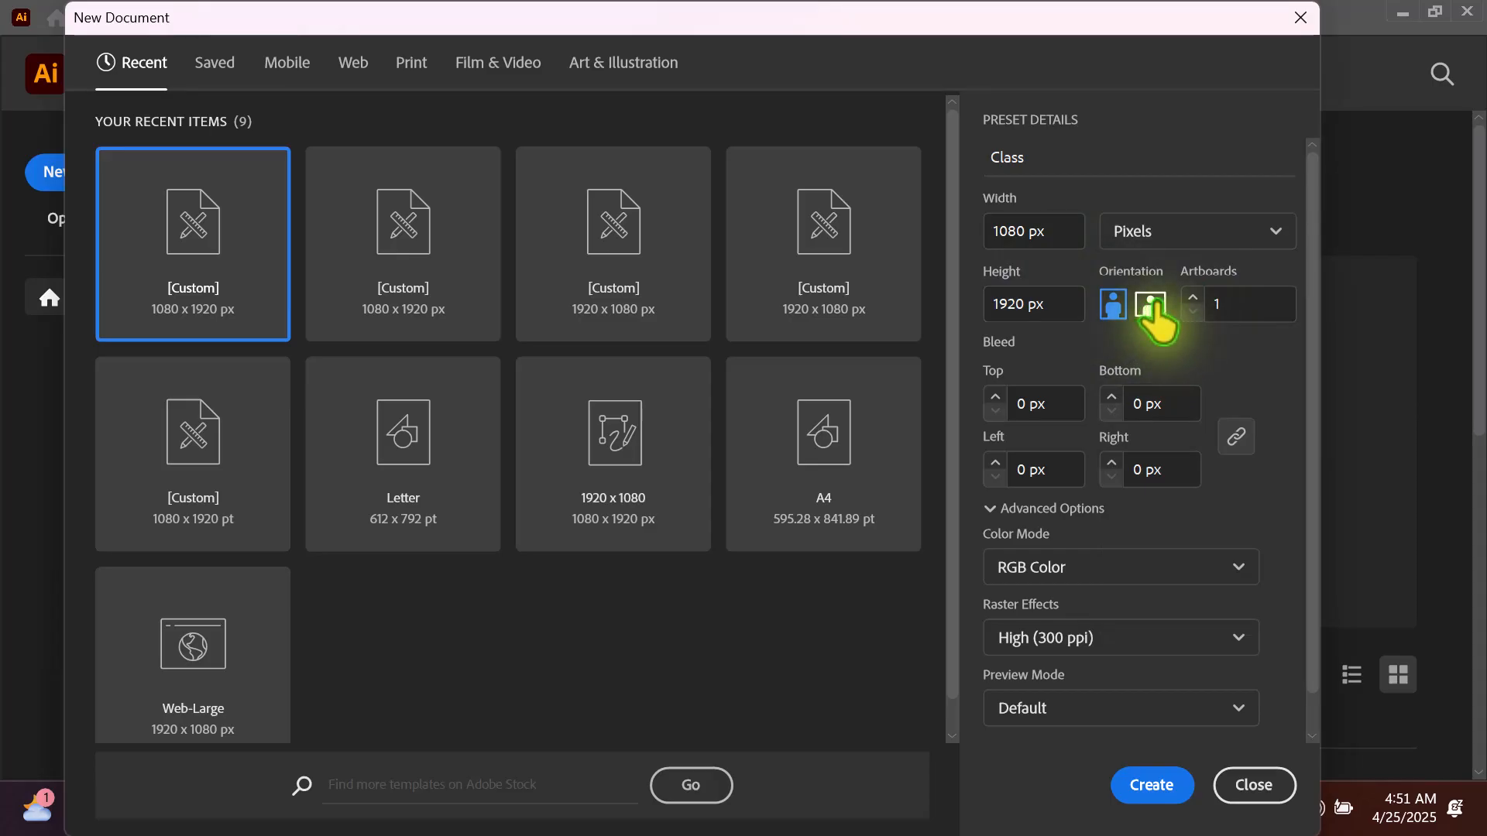
click(1151, 304)
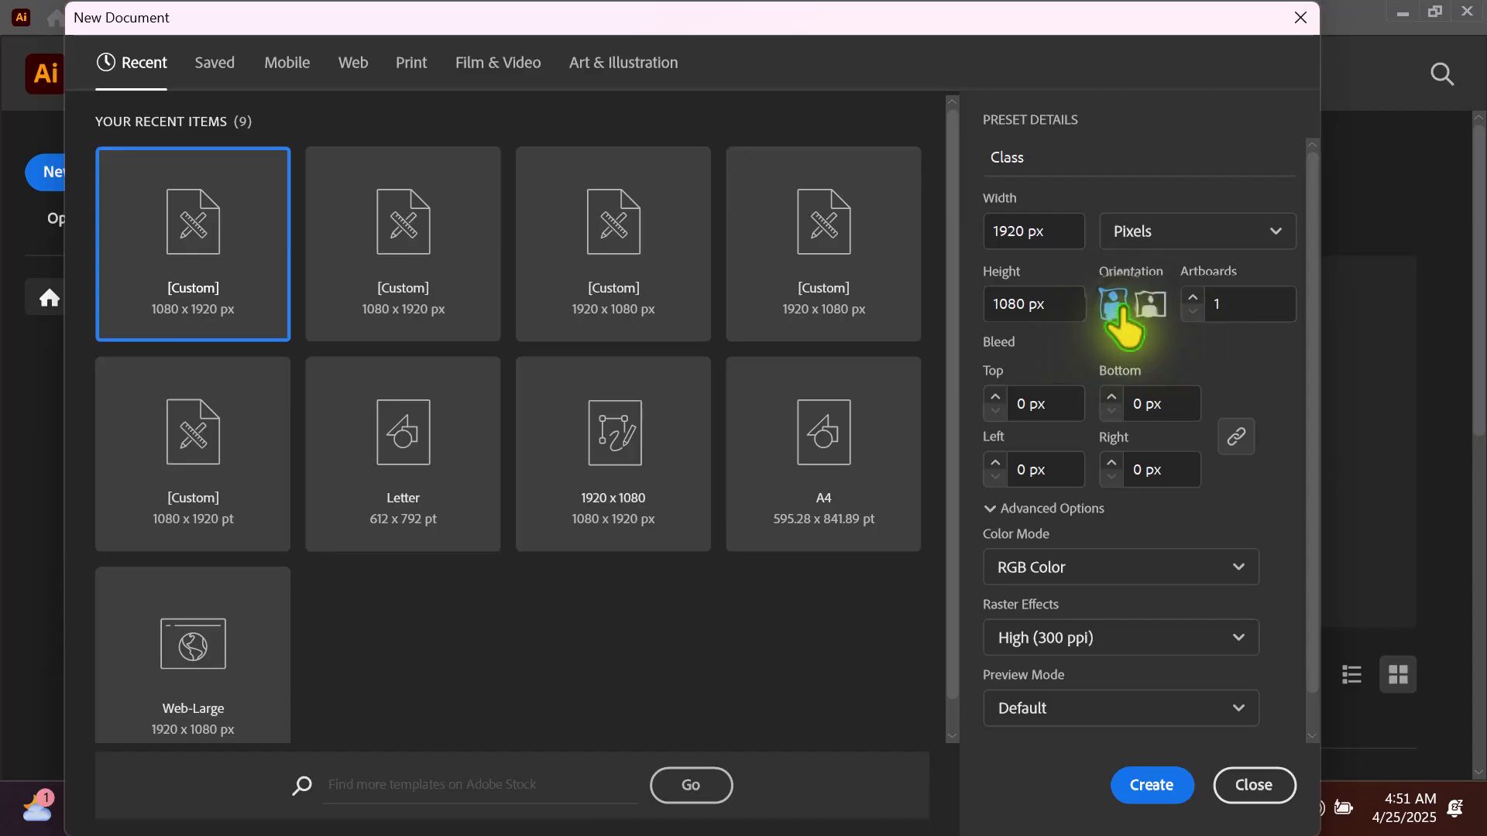
click(1115, 304)
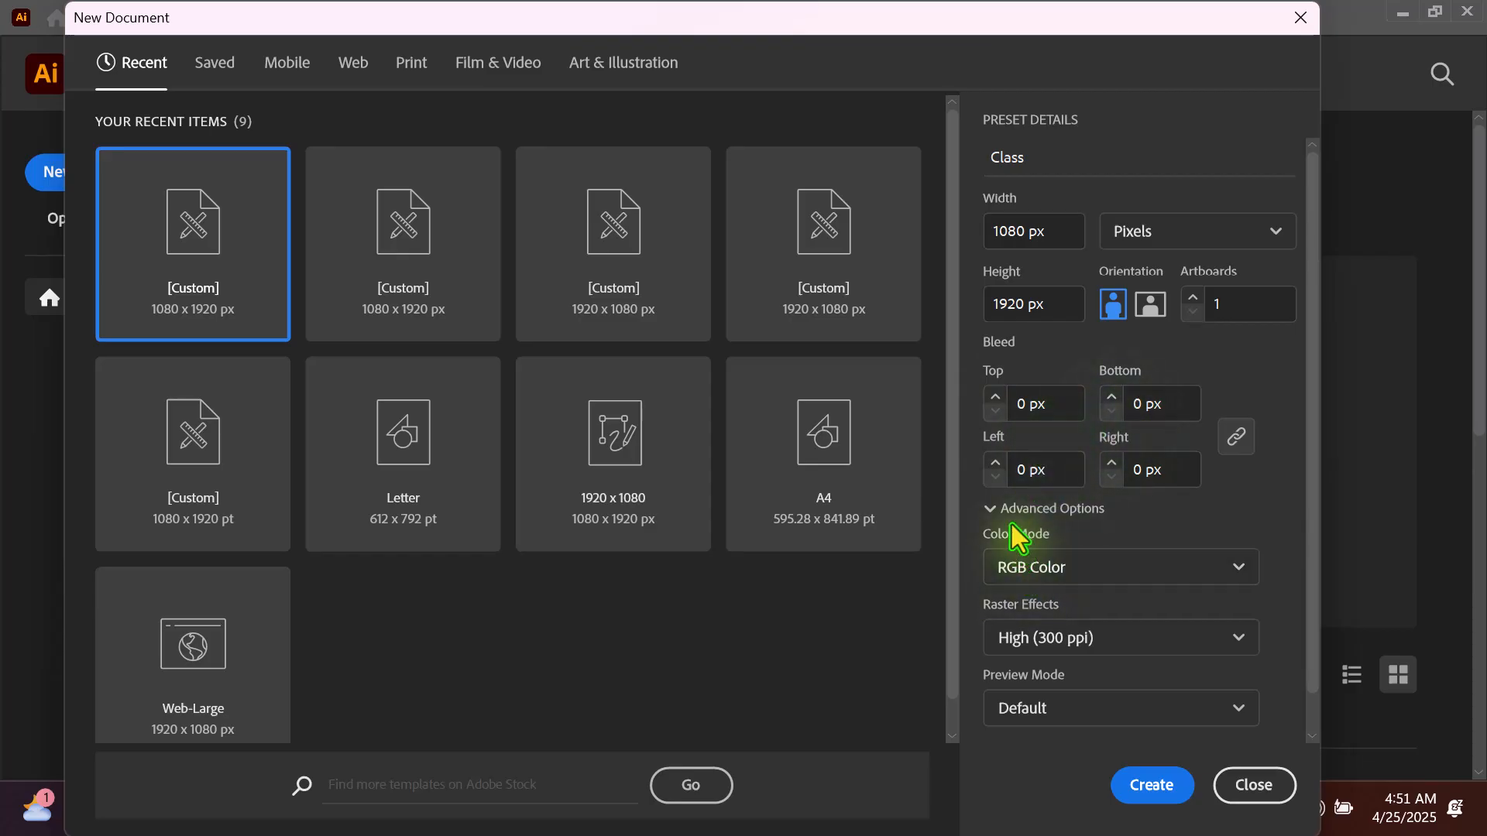
- Set the new document's color mode to RGB Color
click(1076, 581)
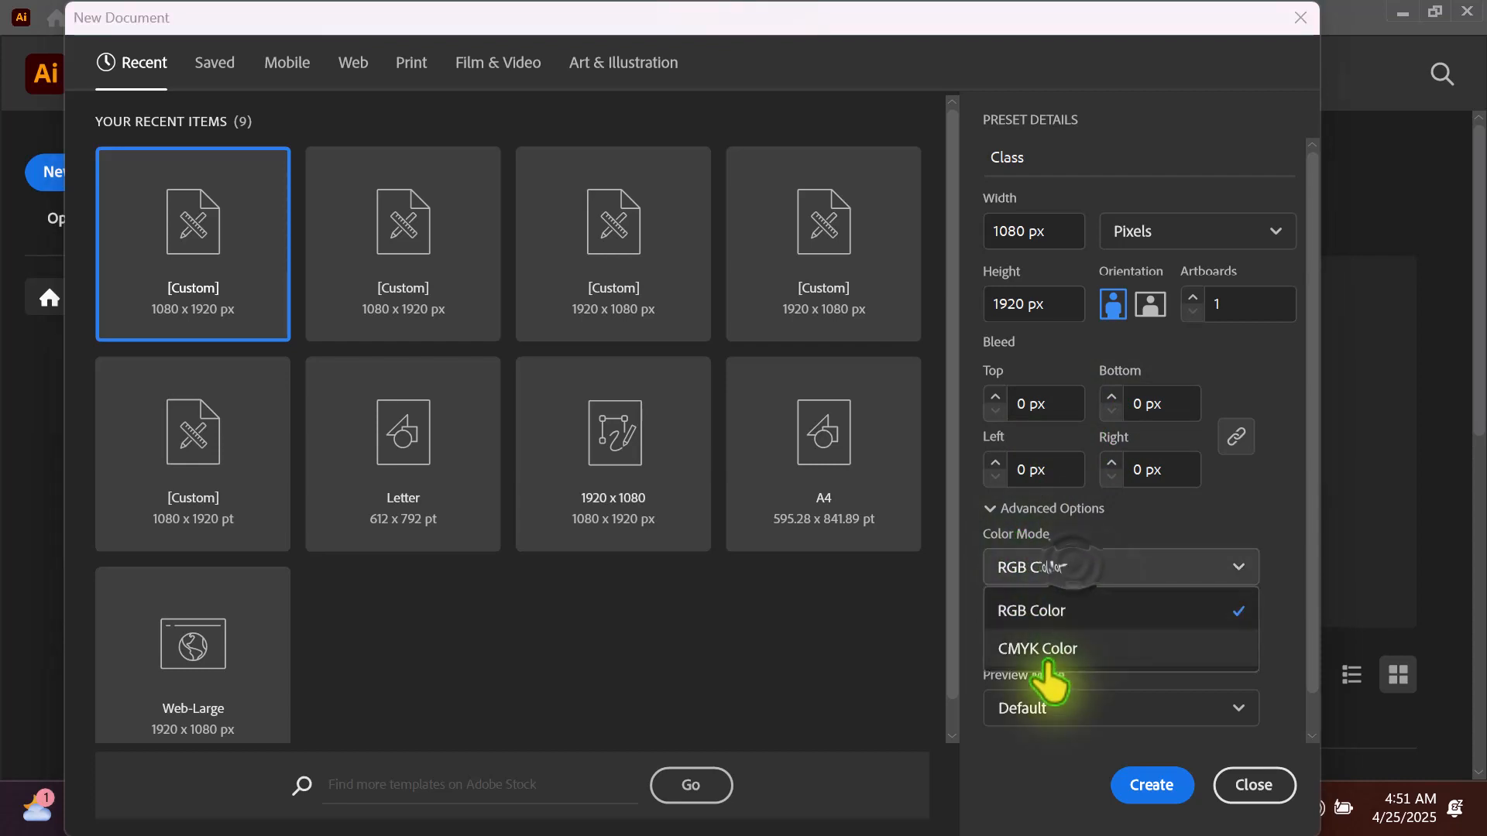
click(1069, 613)
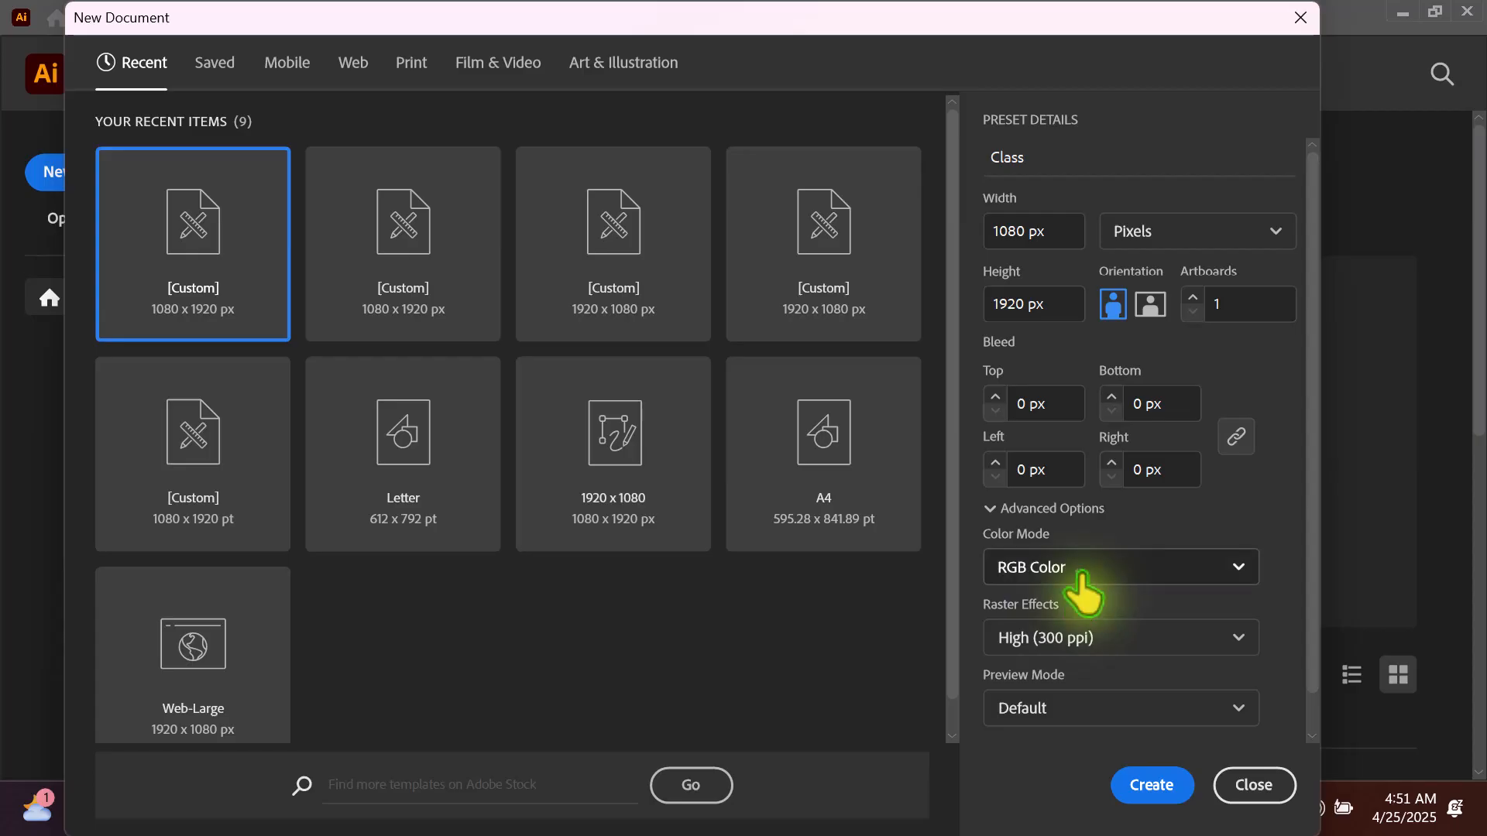
click(1079, 581)
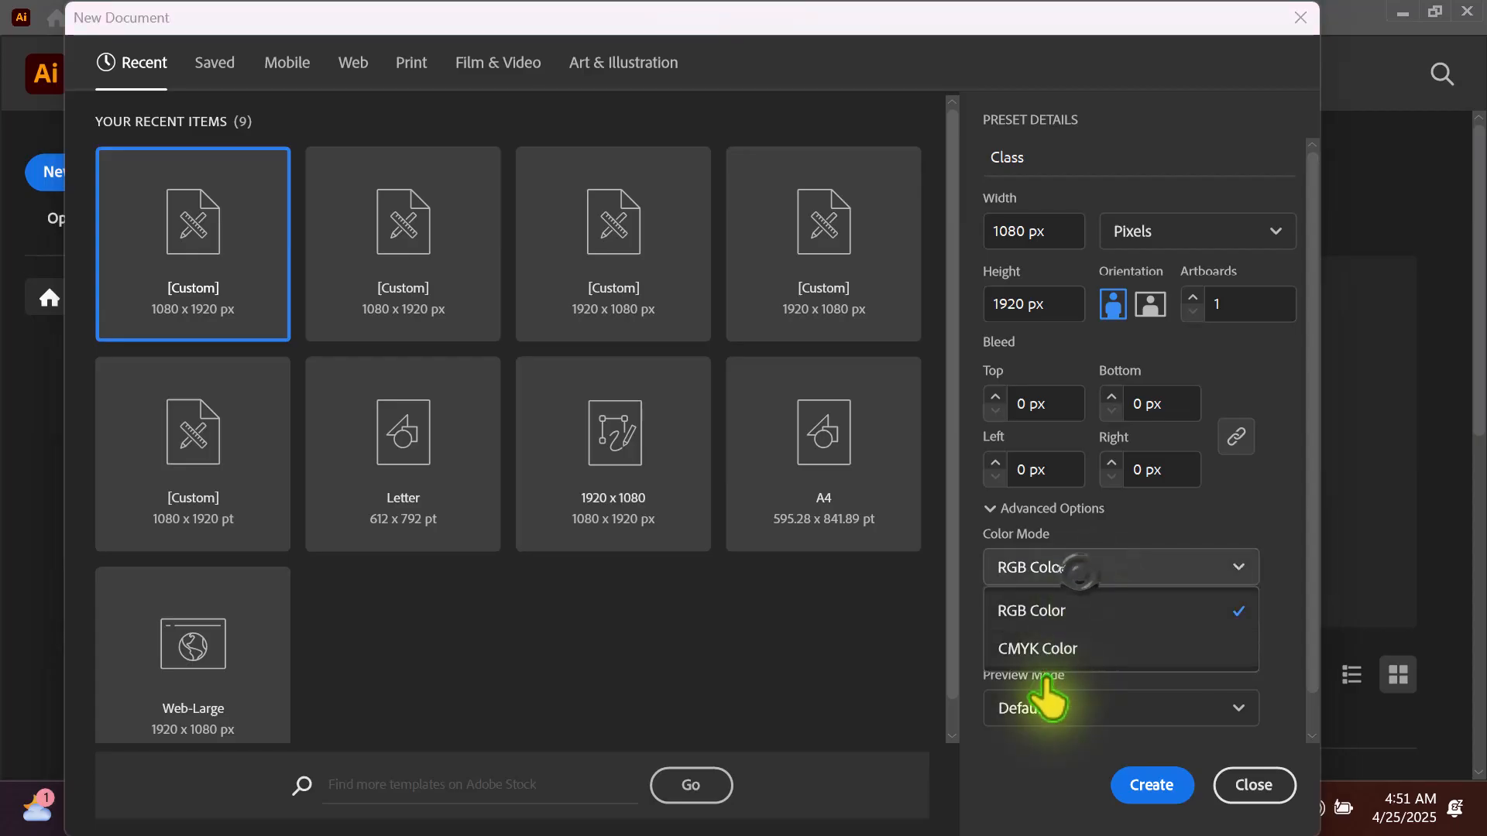
click(1243, 507)
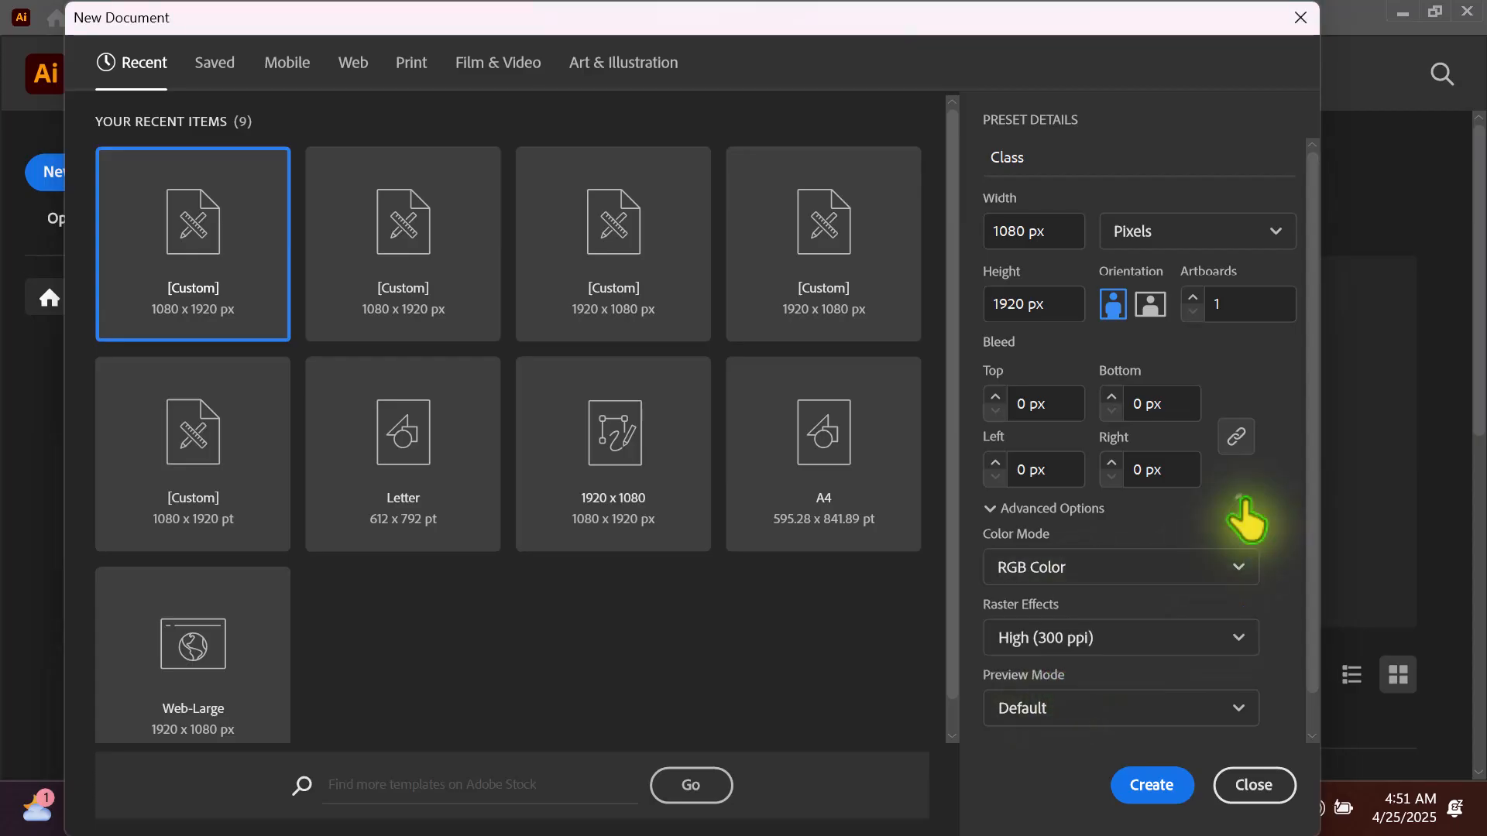
- Set the raster effects to High (300 ppi) and create the document
click(1123, 636)
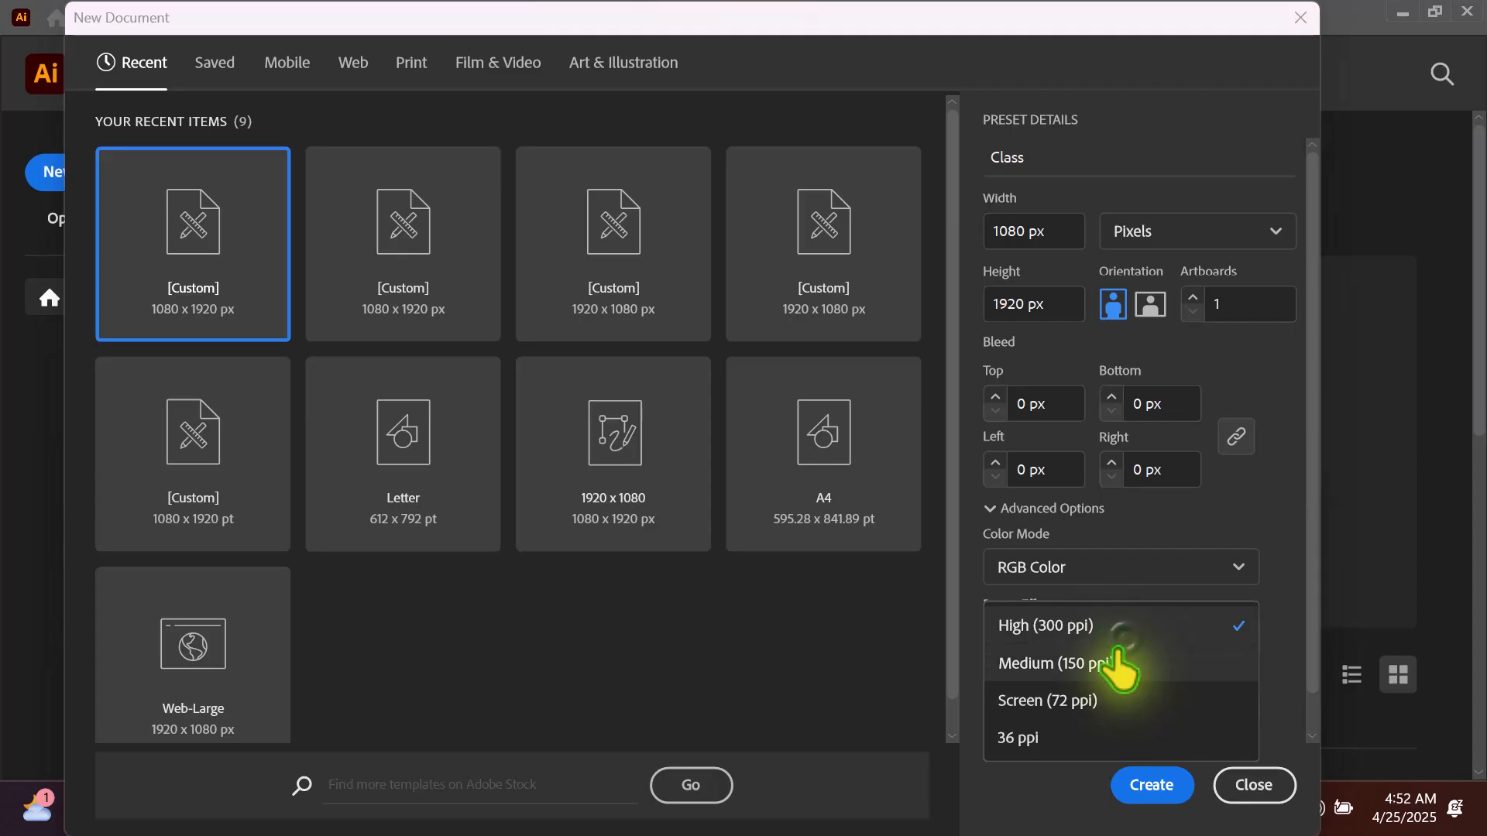
click(1069, 637)
scroll(1111, 720, down, 1)
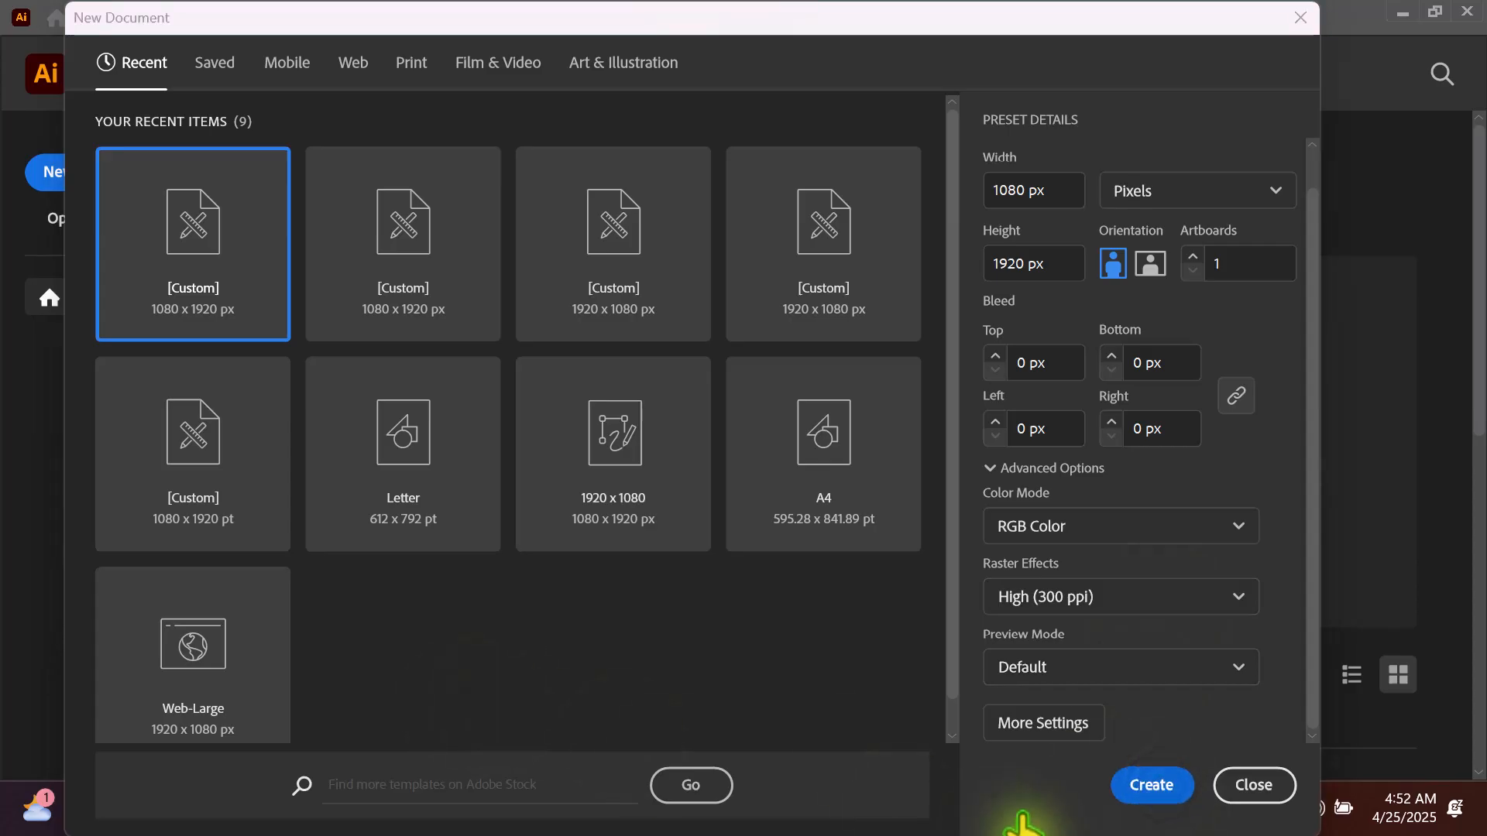
click(1146, 787)
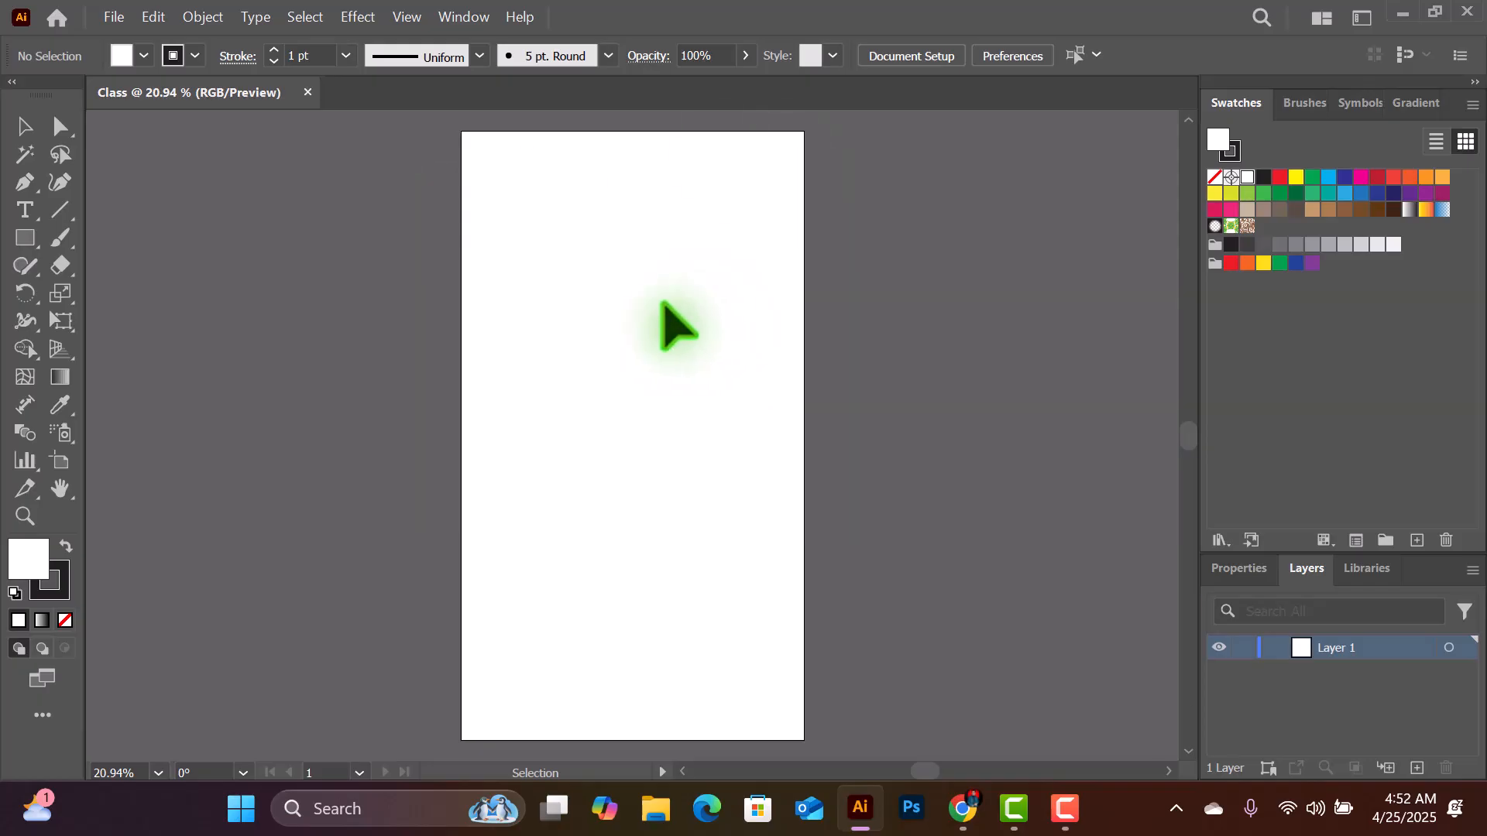
- Add the point text "Class" in the upper part of the artboard
key(ctrl+equal)
key(ctrl+equal)
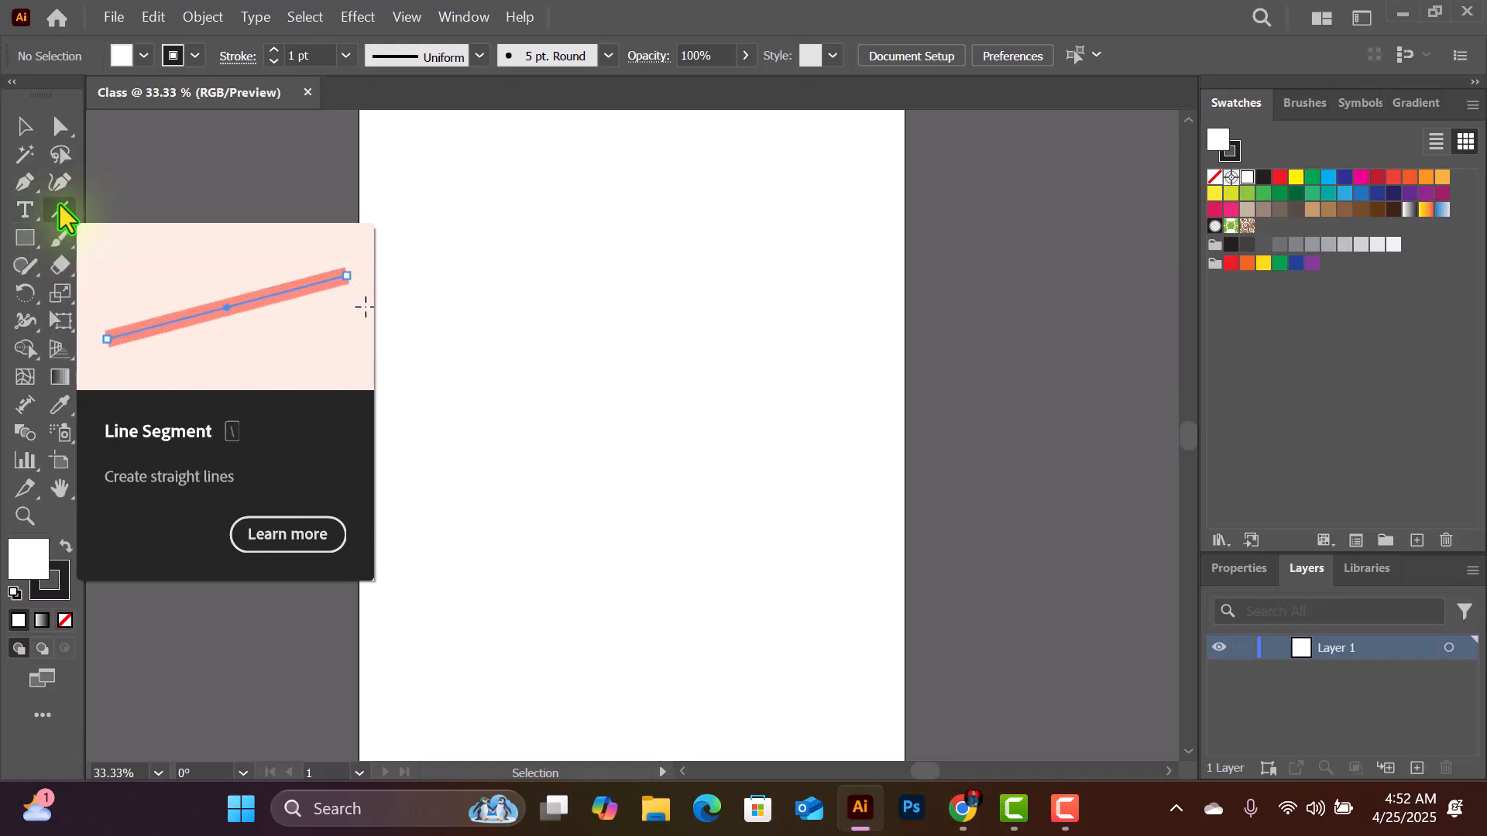
click(24, 208)
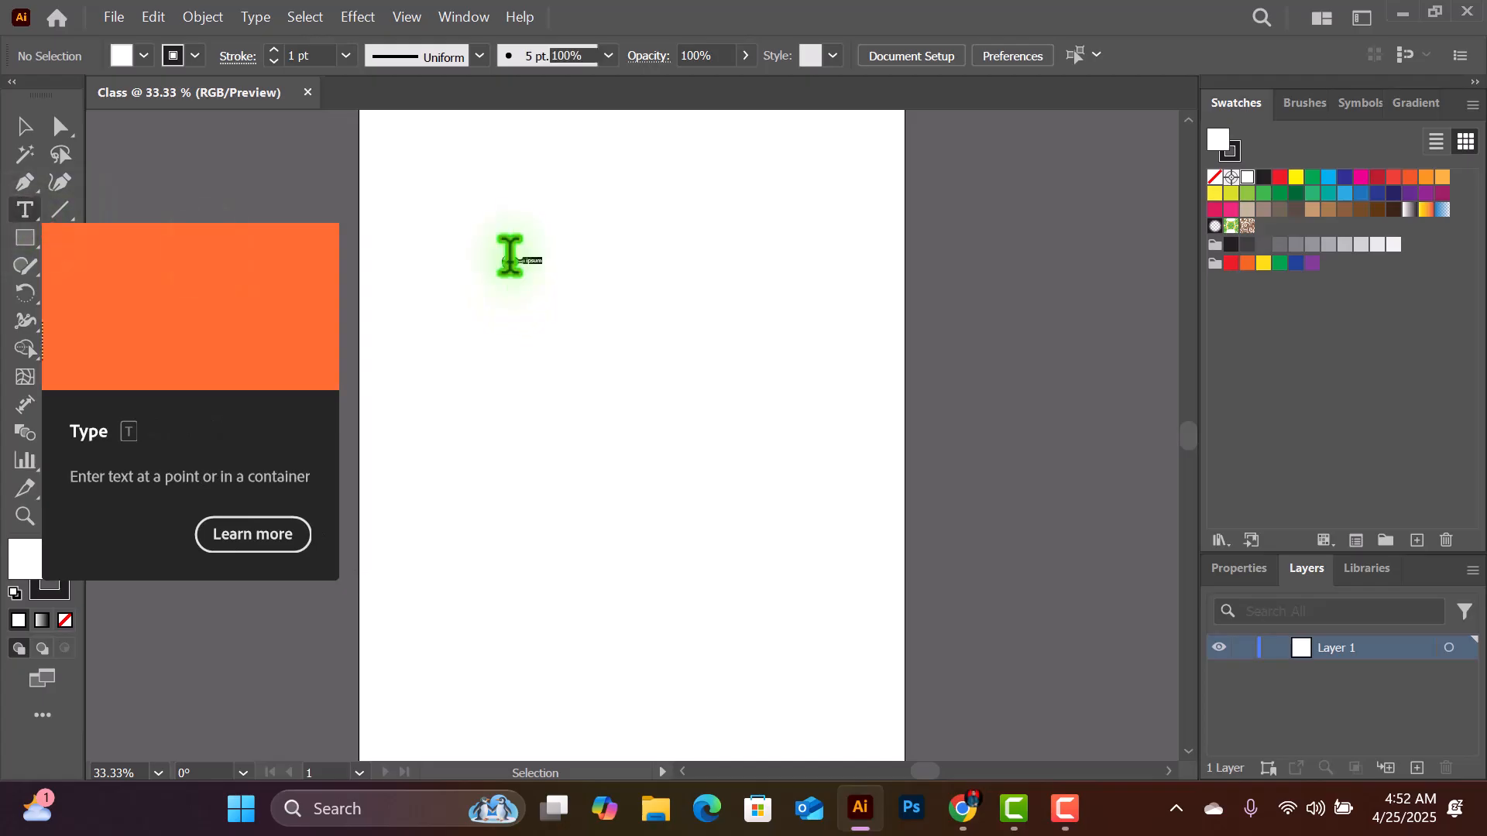
click(512, 263)
text(q)
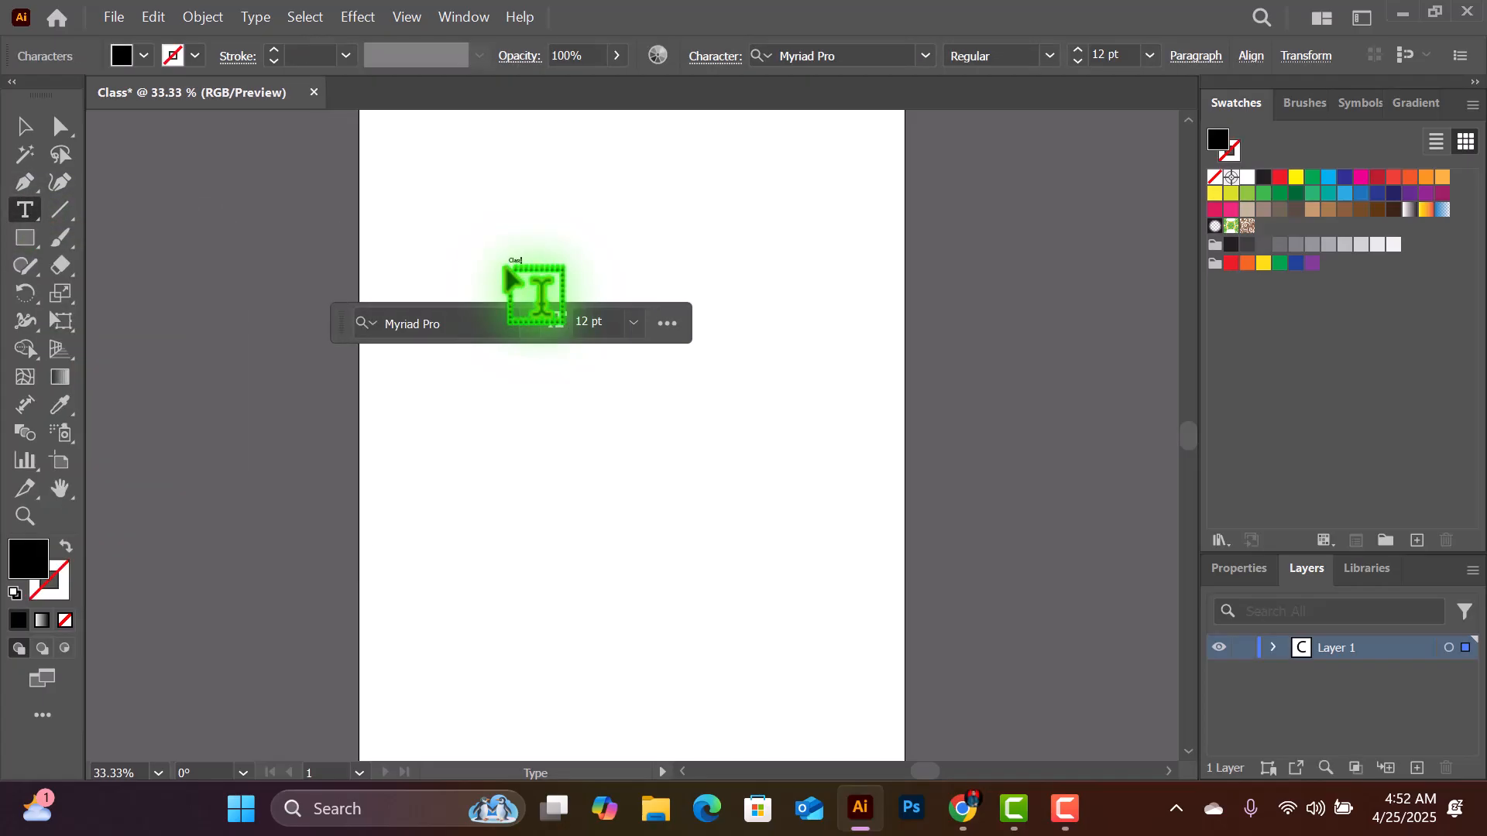
- Set the "Class" text to 72 pt and scale it up proportionally to about 204 pt
click(24, 127)
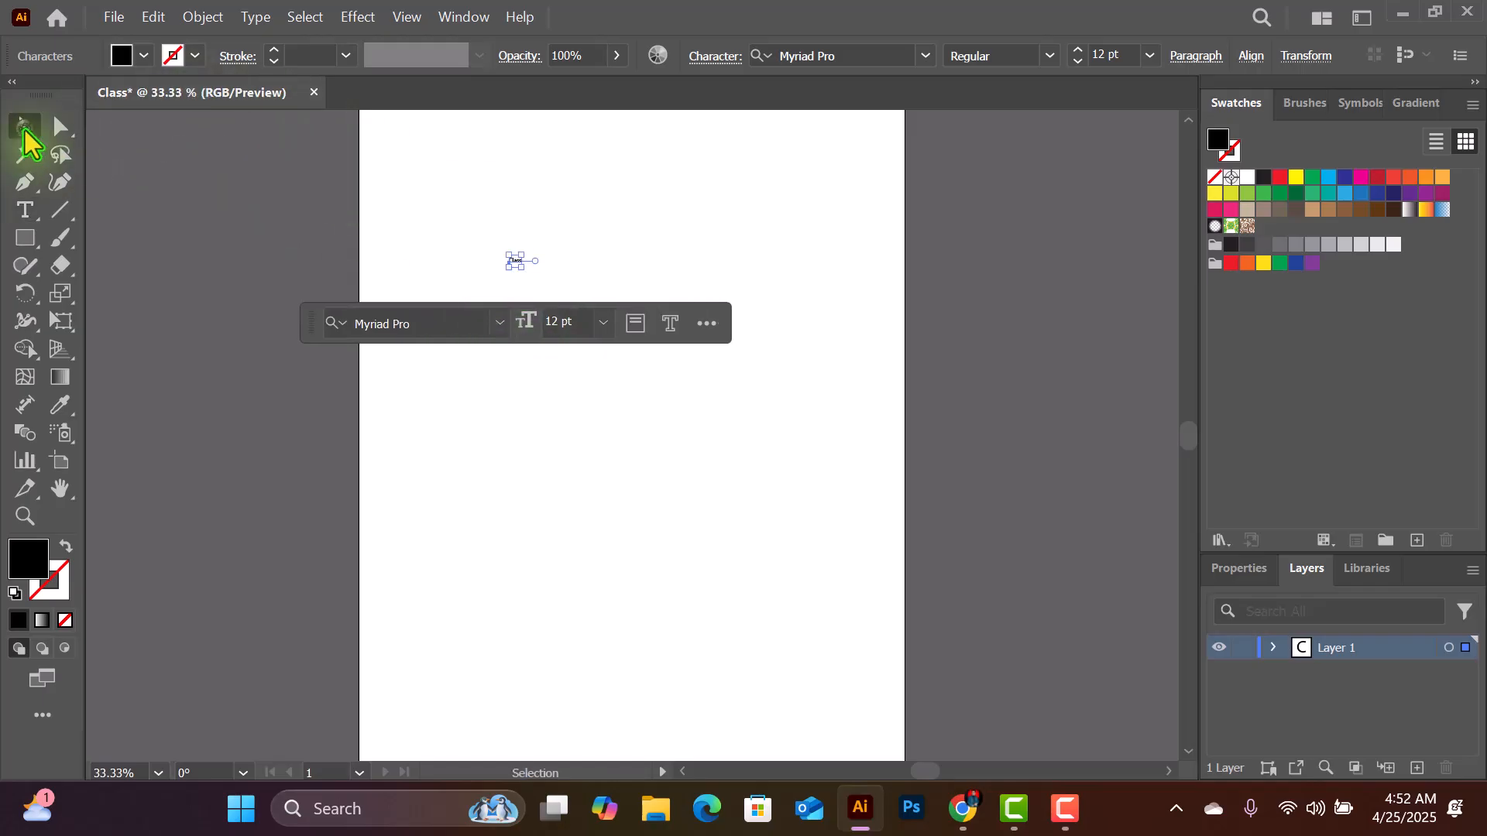
click(605, 323)
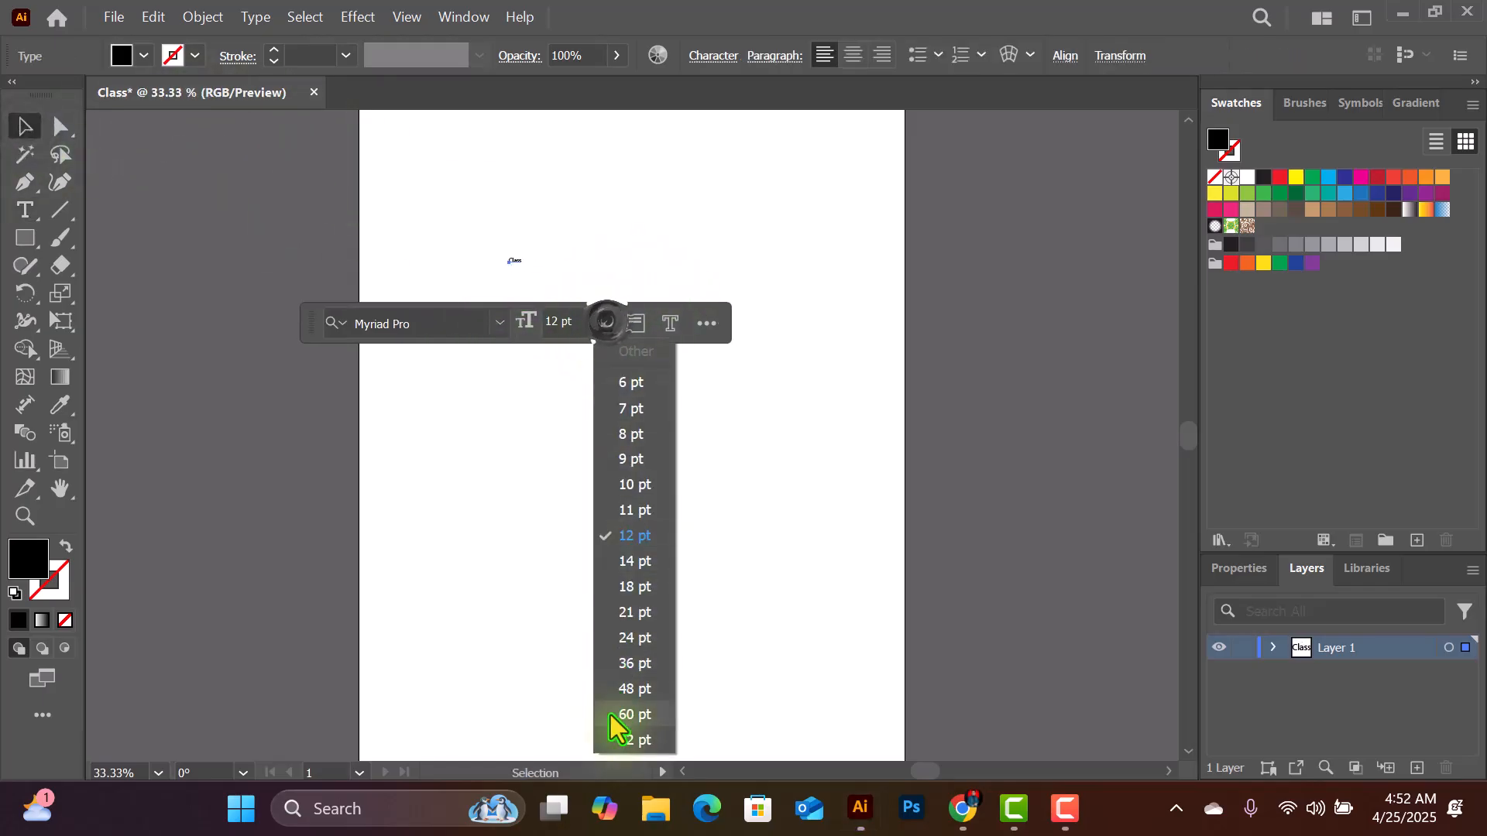
click(640, 740)
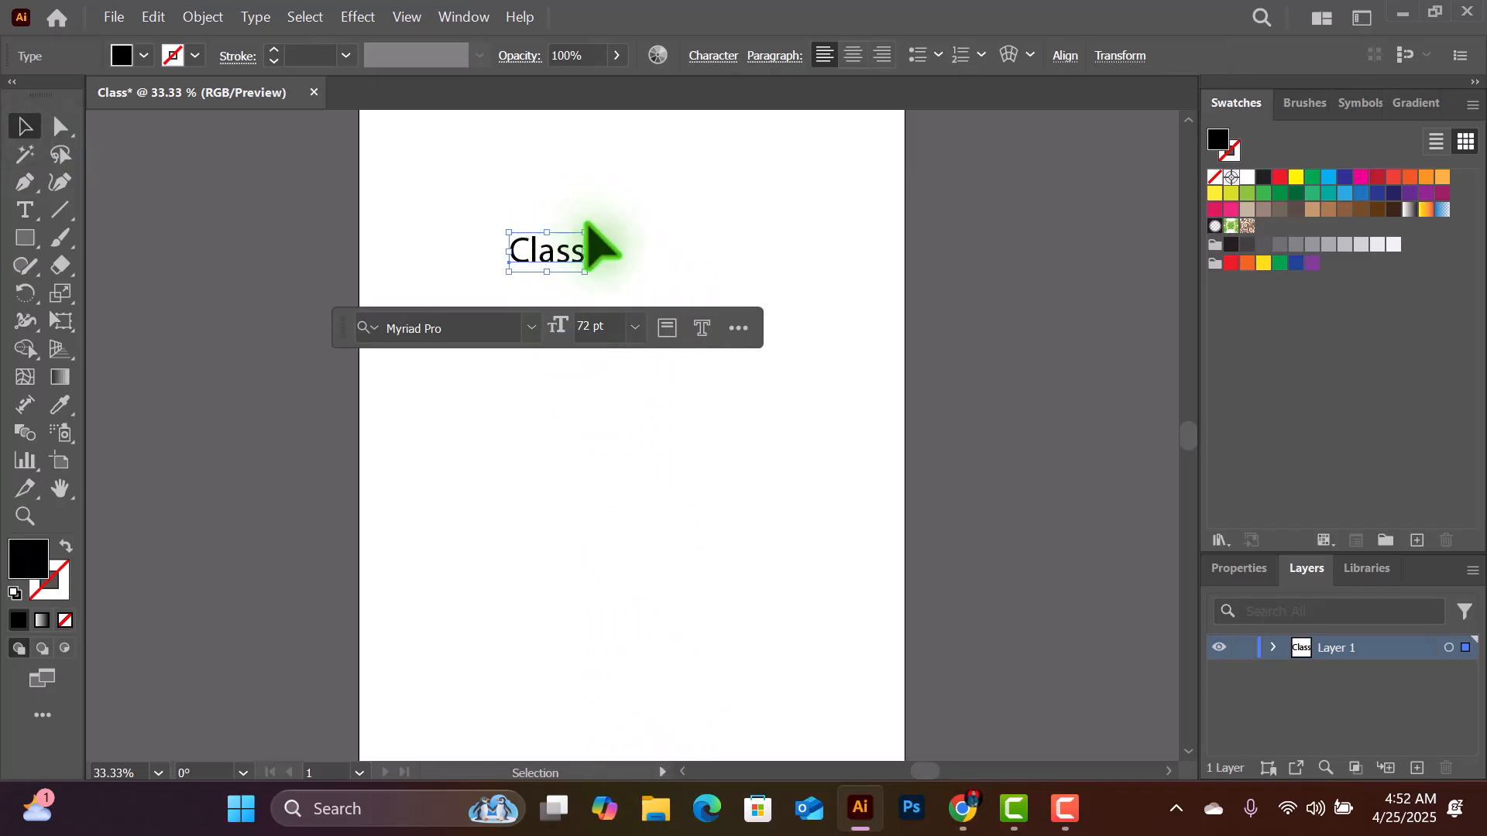
drag(589, 245, 865, 165)
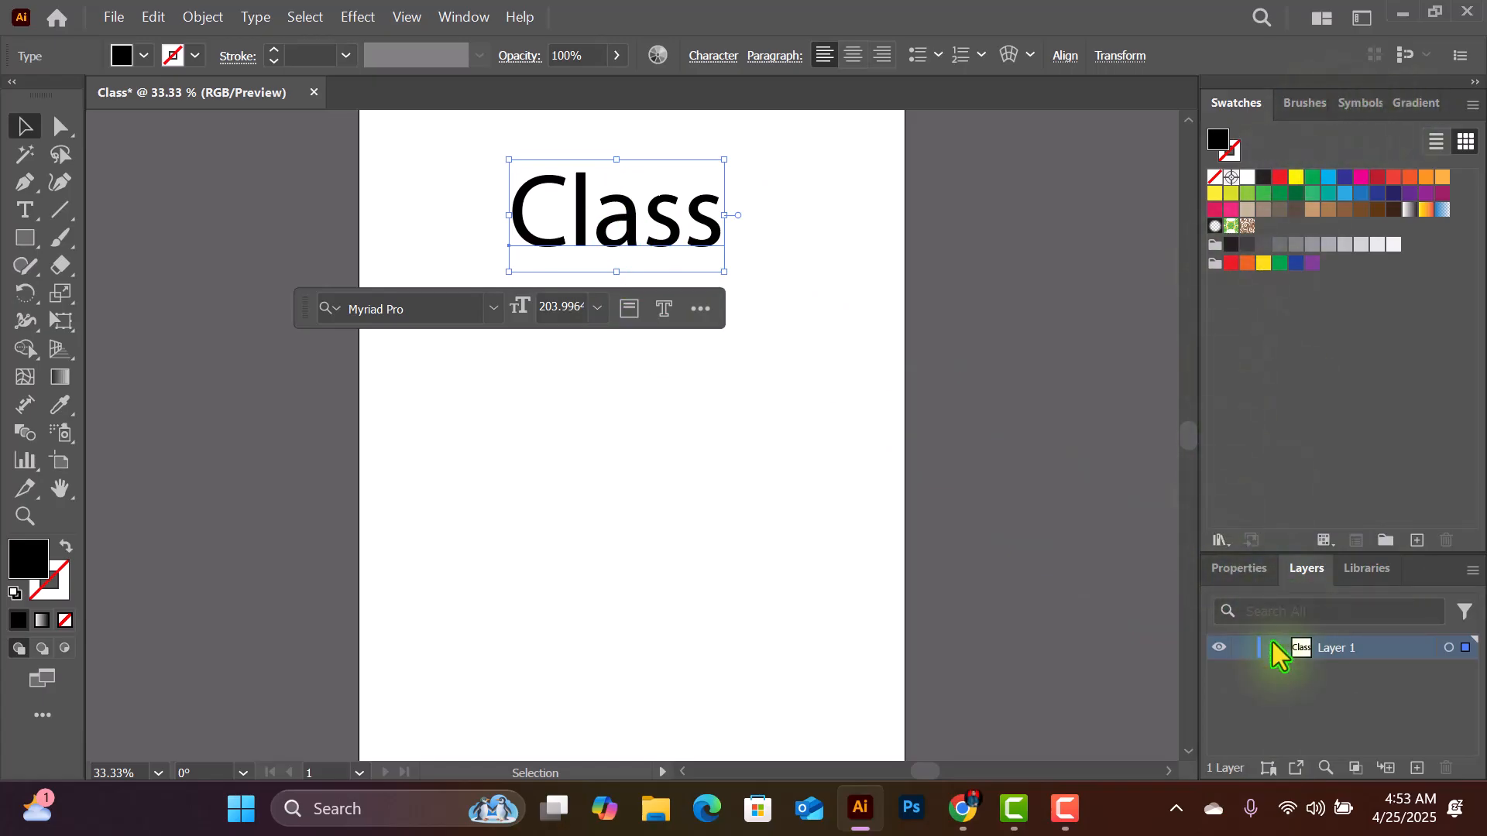
- Change the "Class" text's font to Milker and move it to the horizontal middle of the artboard
click(1231, 573)
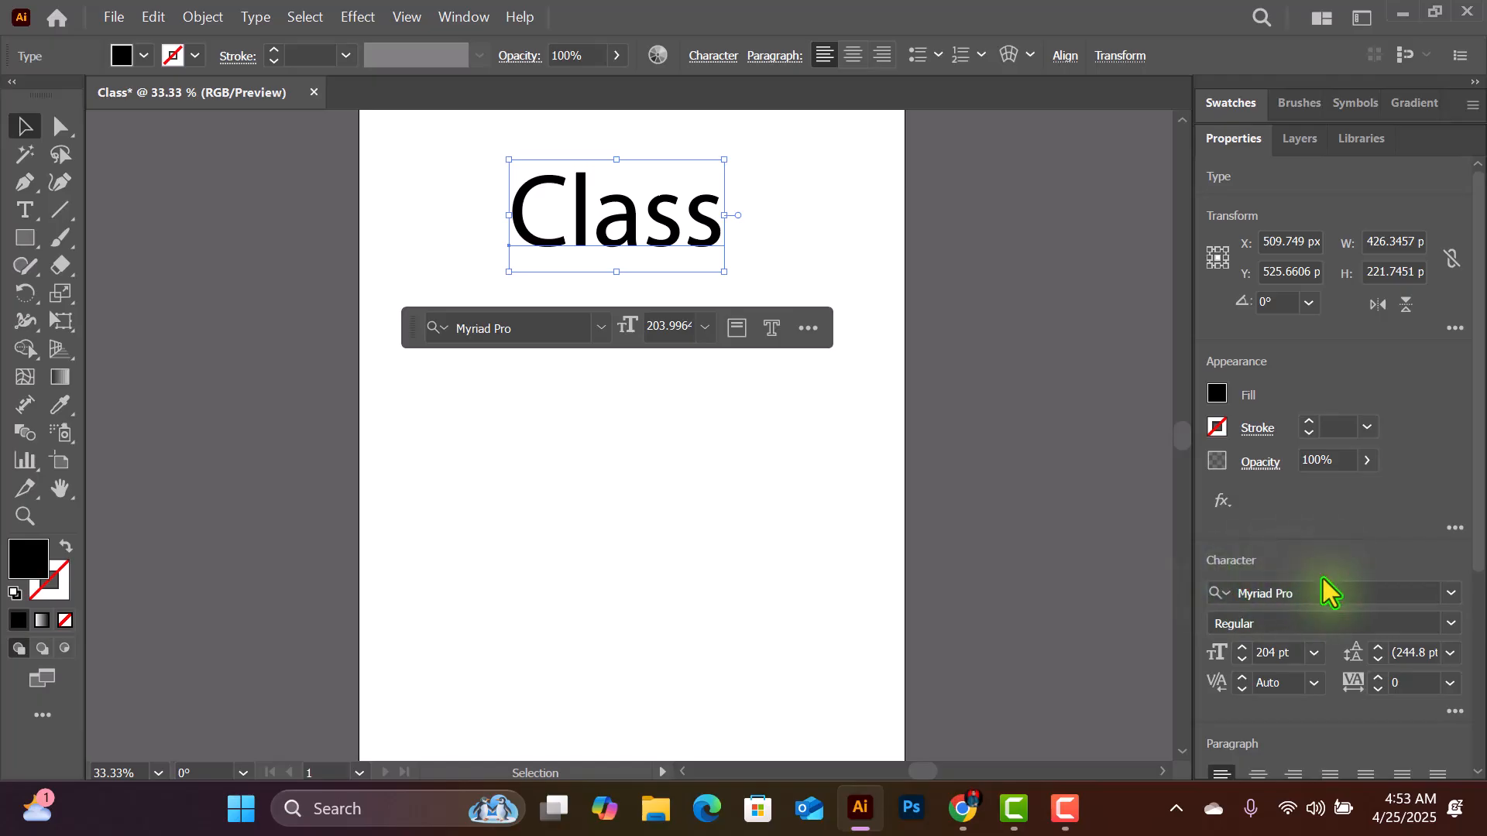
click(1451, 593)
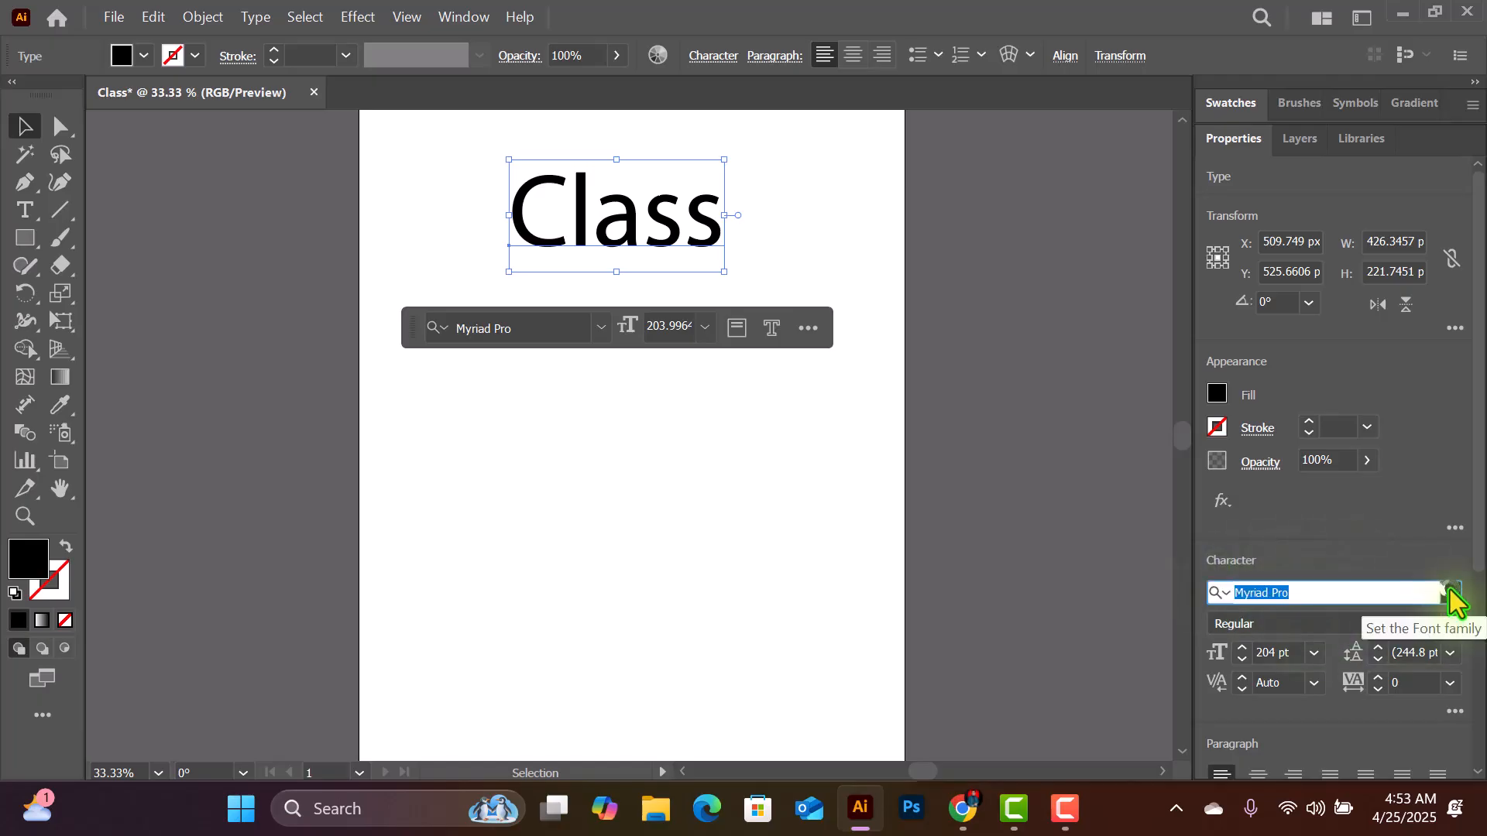
click(1276, 743)
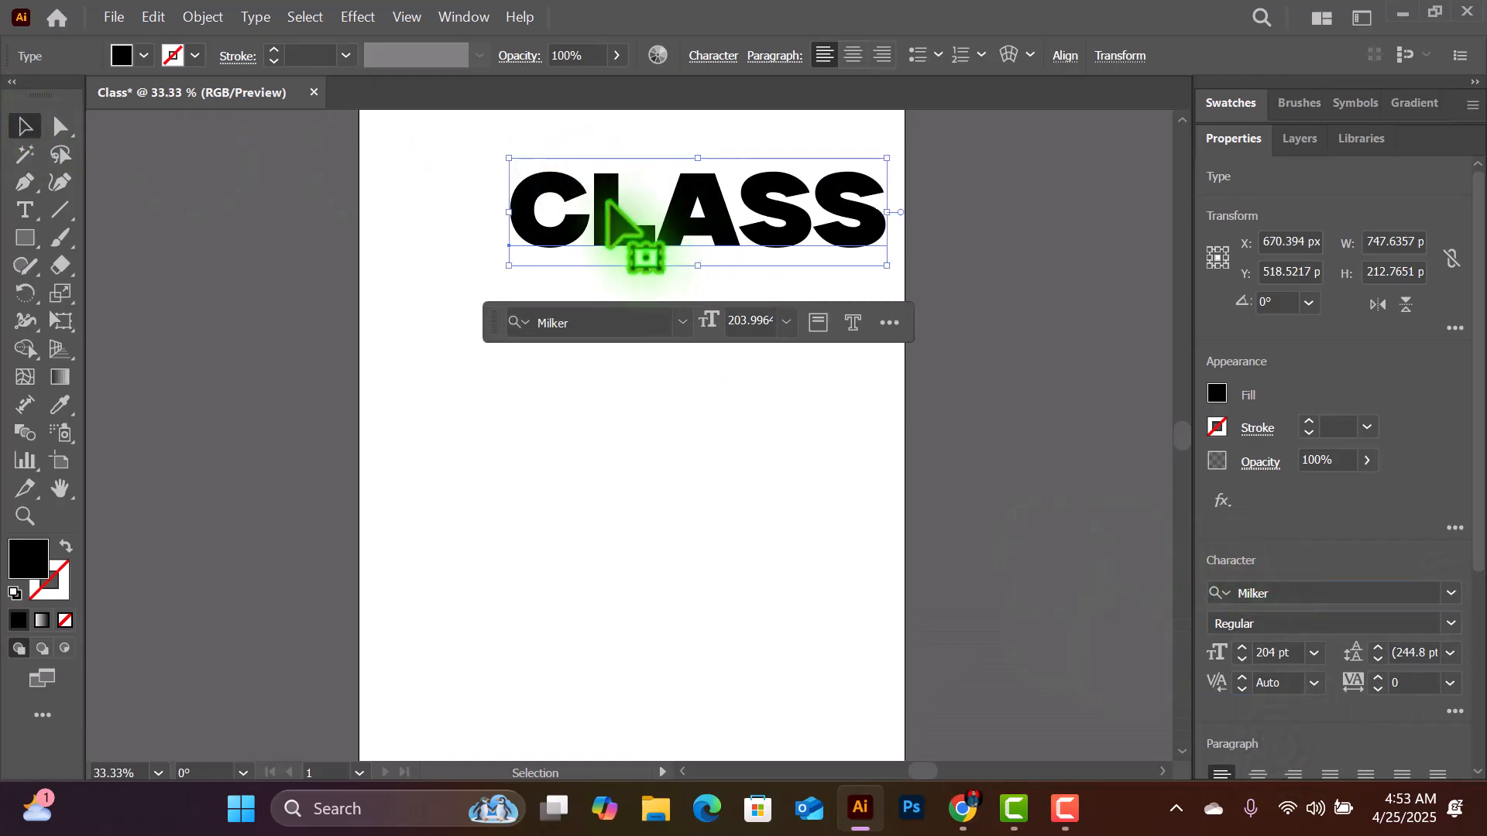
drag(630, 233, 558, 218)
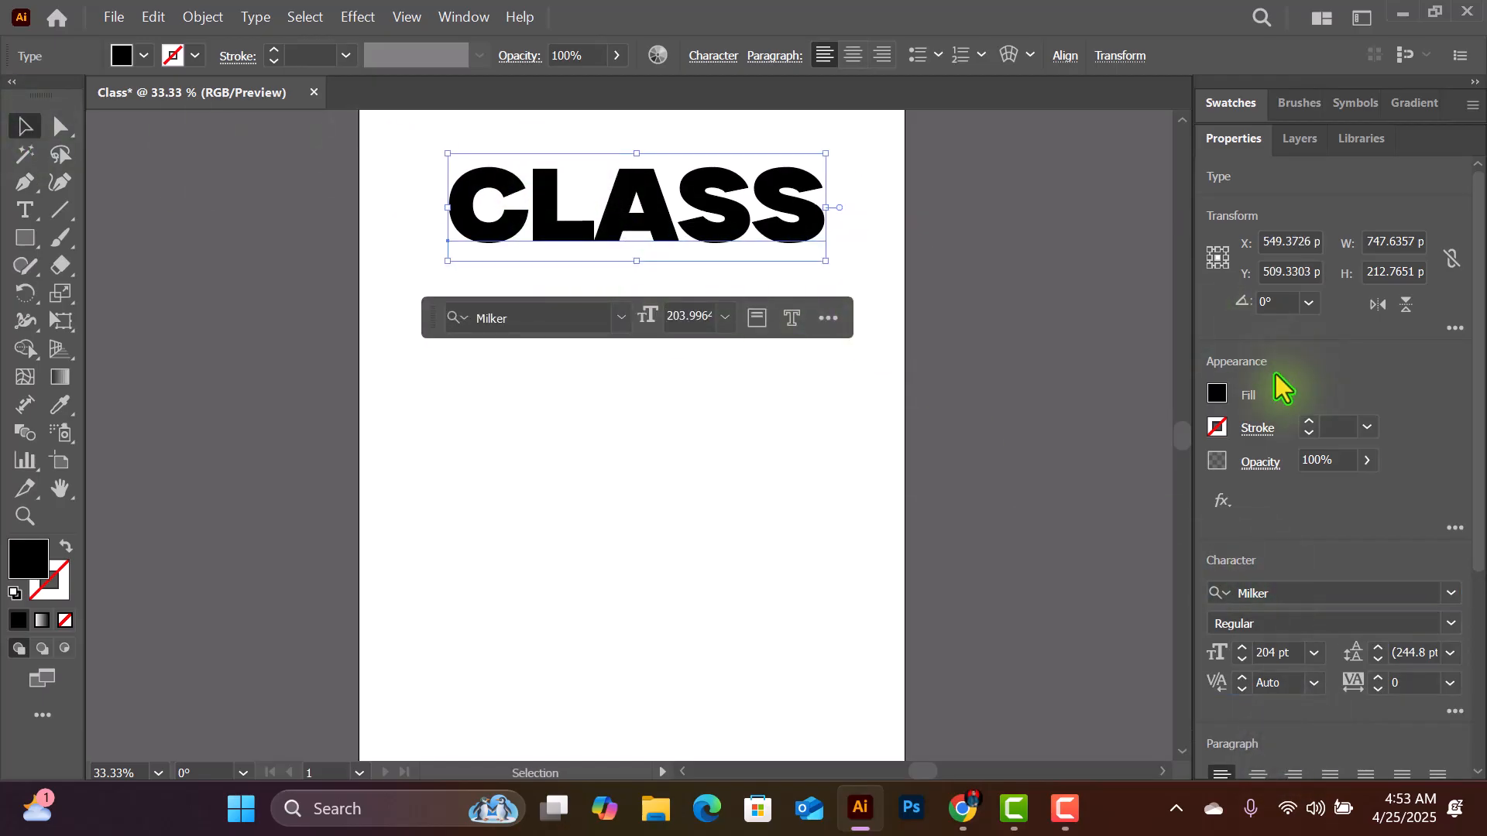
- Fill the "Class" text with CMYK Red and move it slightly up toward the artboard's top edge
click(1216, 394)
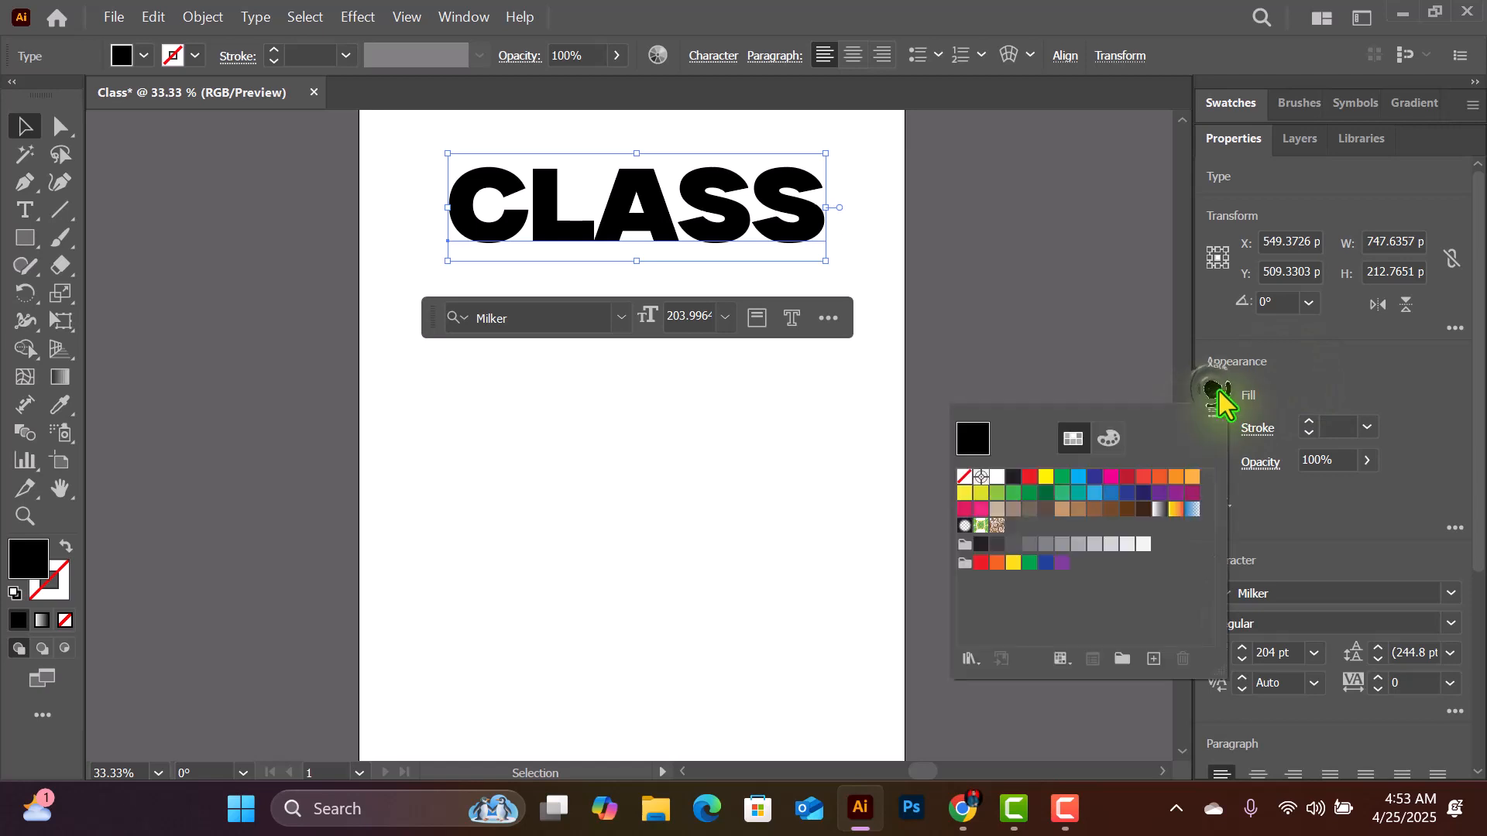
click(1031, 477)
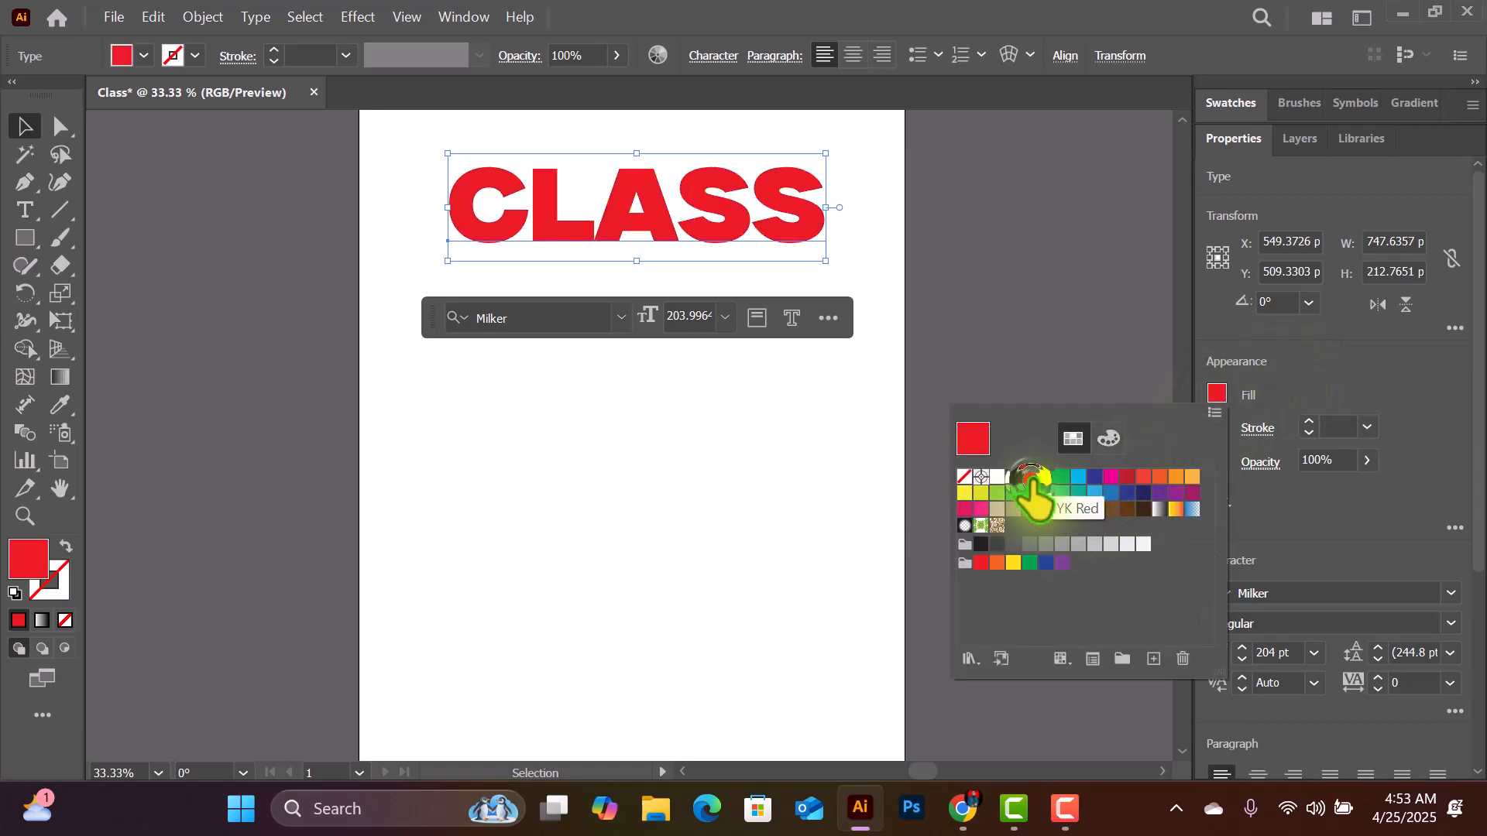
click(626, 174)
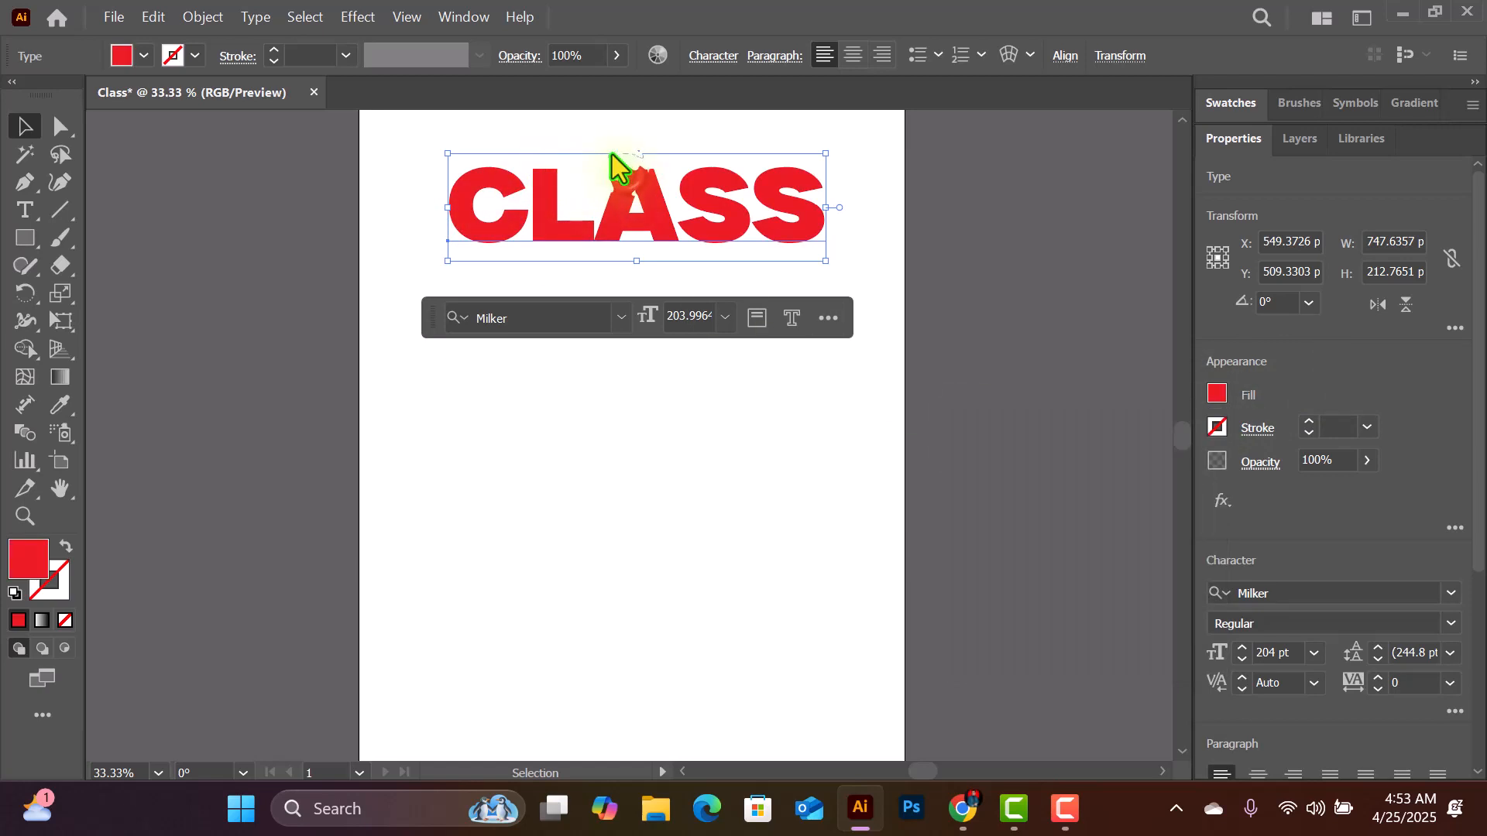
drag(626, 197, 617, 172)
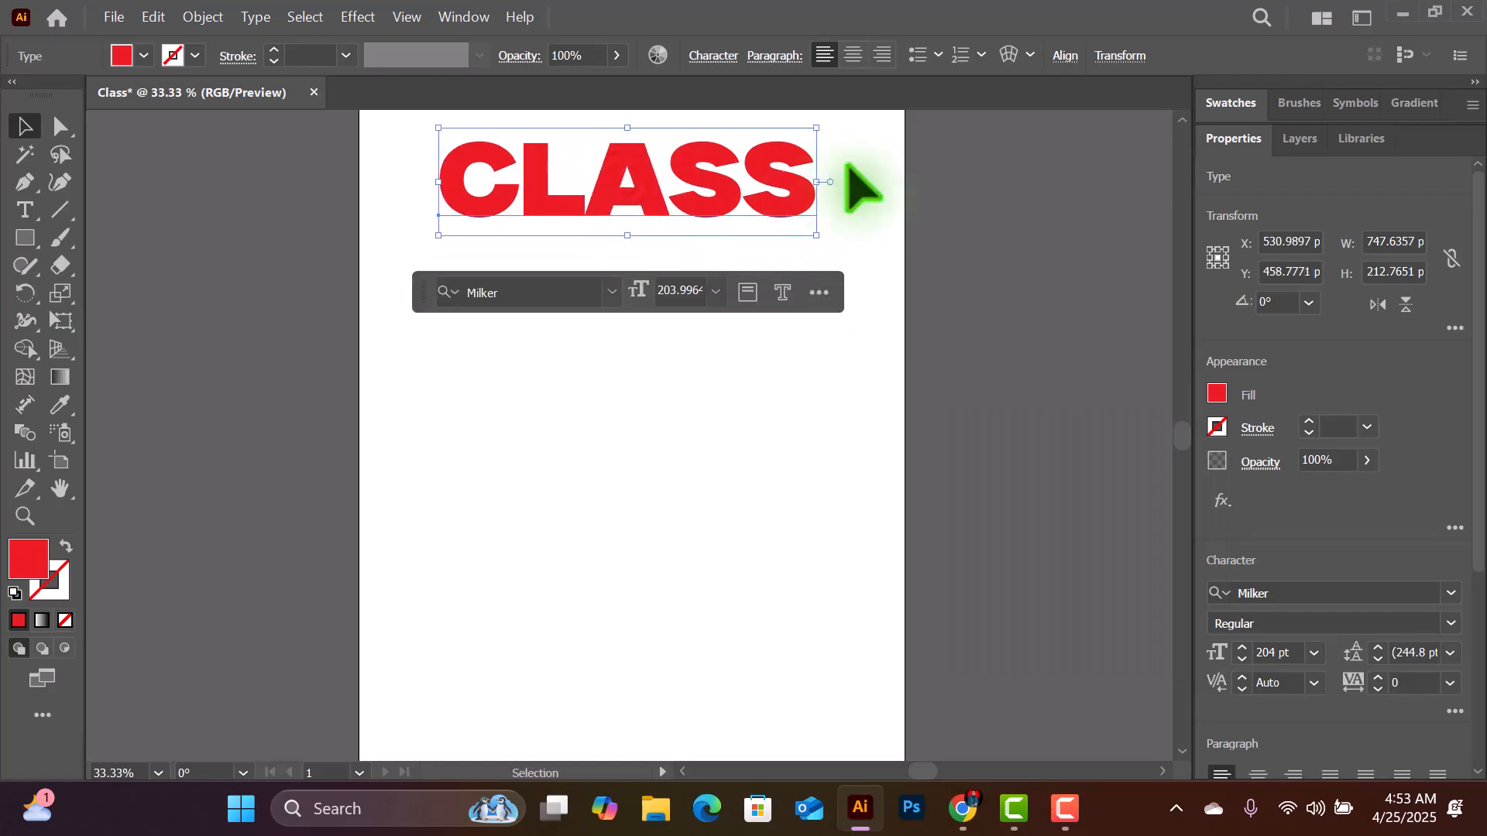
- Draw a horizontal line about 342 px long beneath the start of the "Class" heading and give it a CMYK Blue stroke
click(983, 155)
click(60, 211)
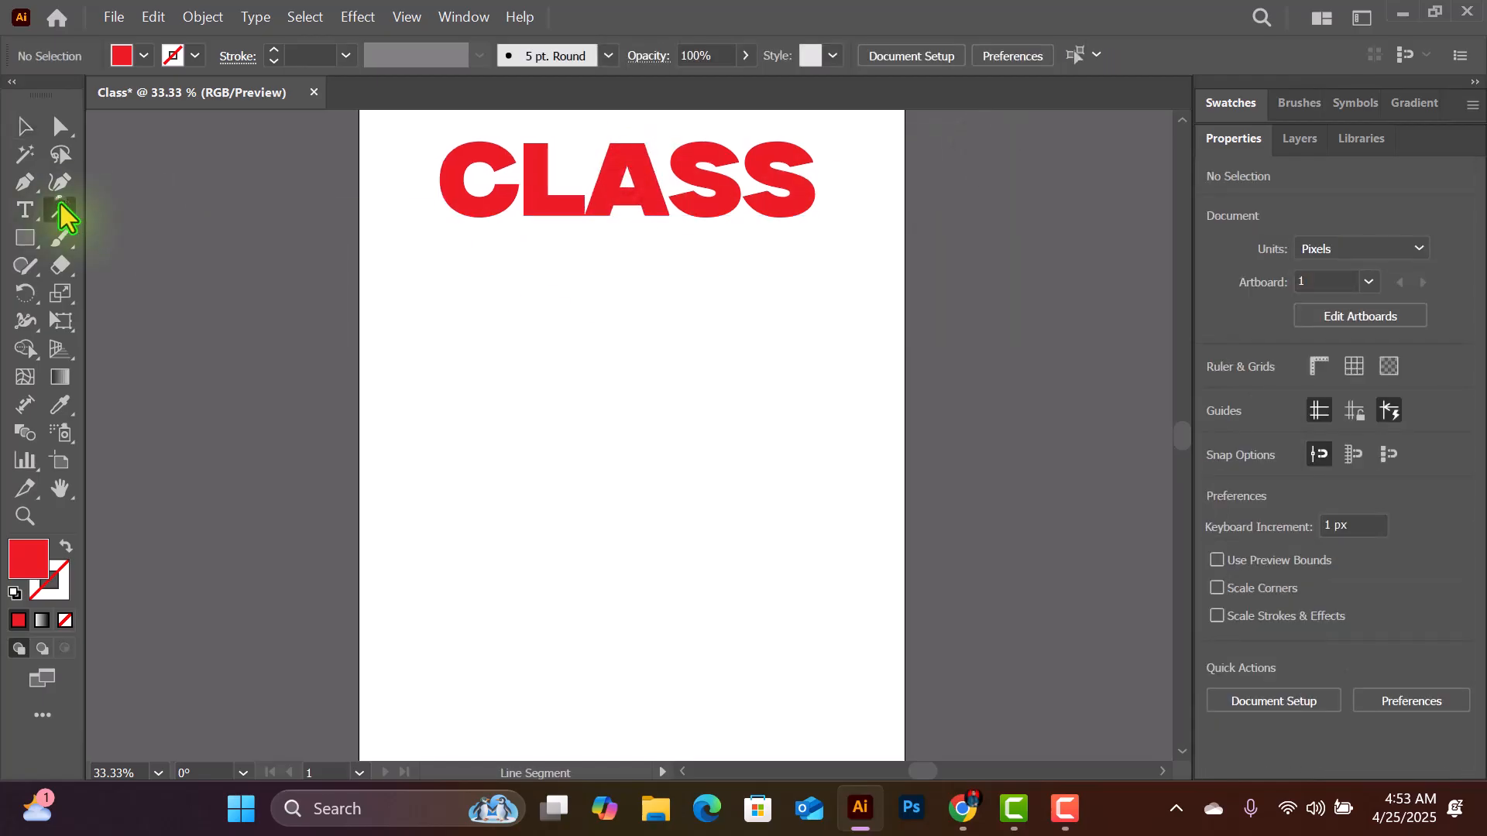
drag(66, 217, 229, 205)
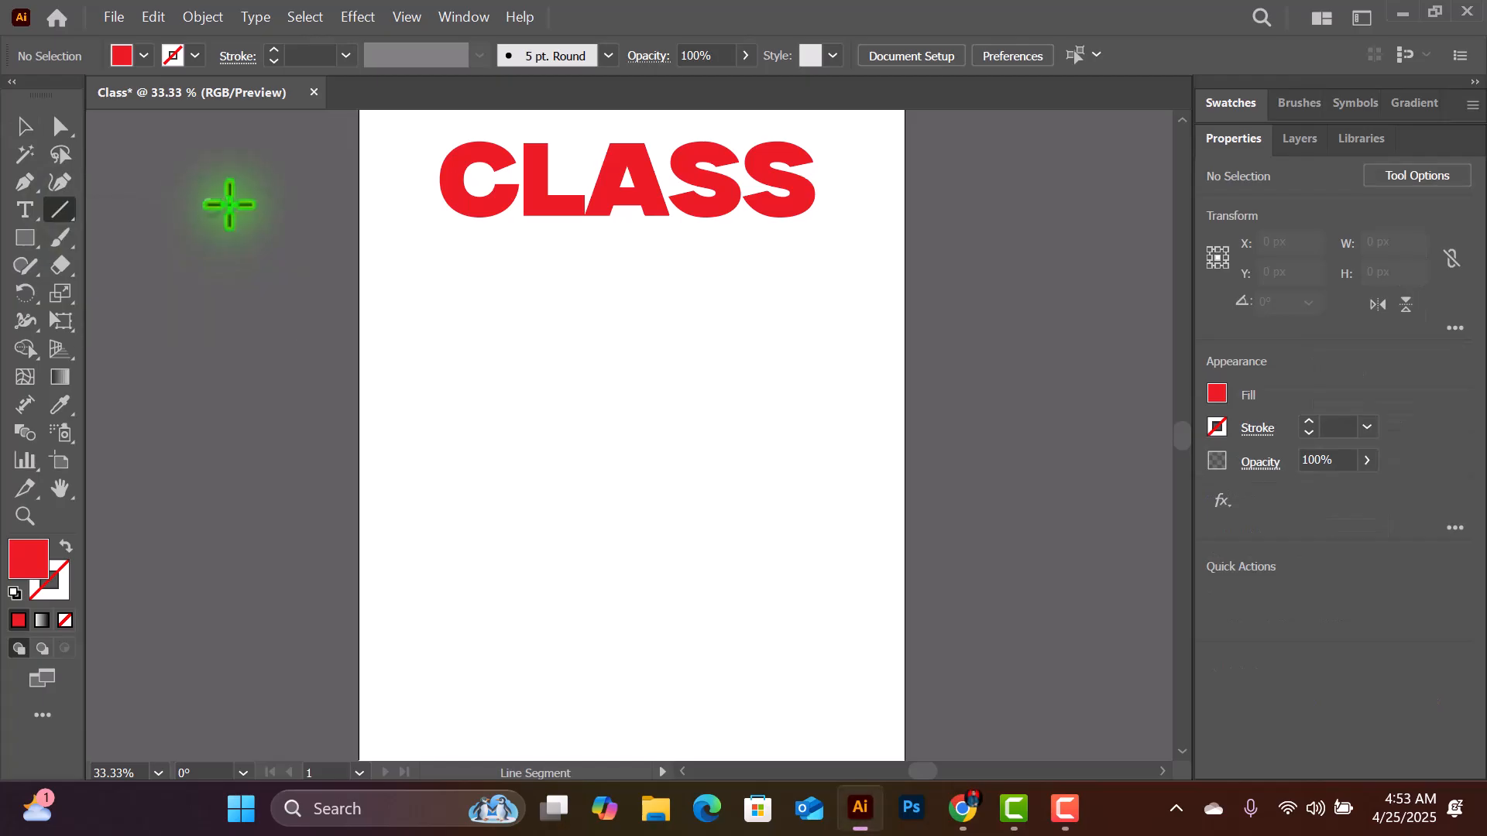
drag(438, 255, 500, 256)
drag(477, 260, 614, 254)
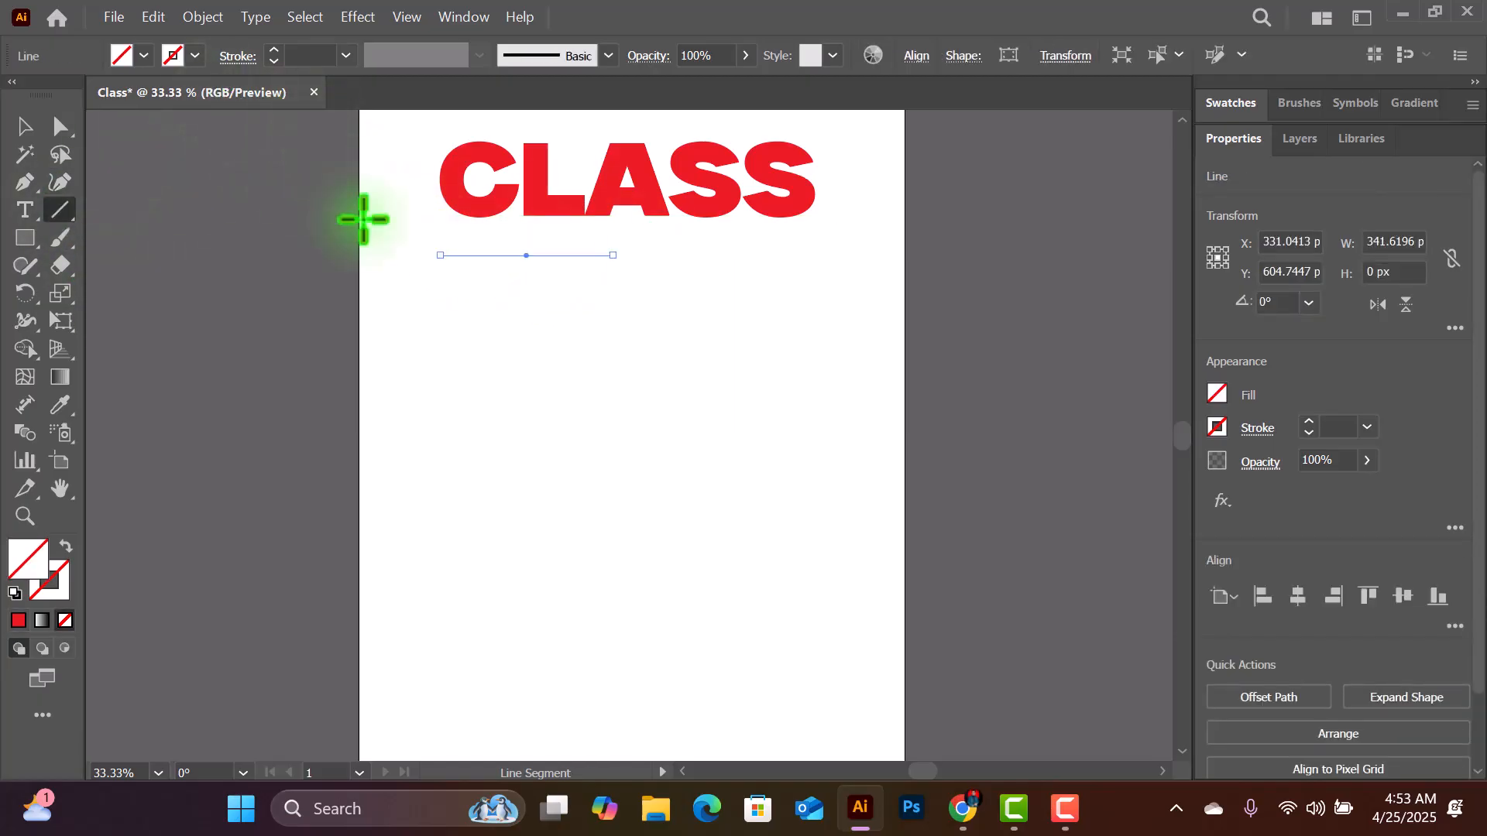
click(197, 56)
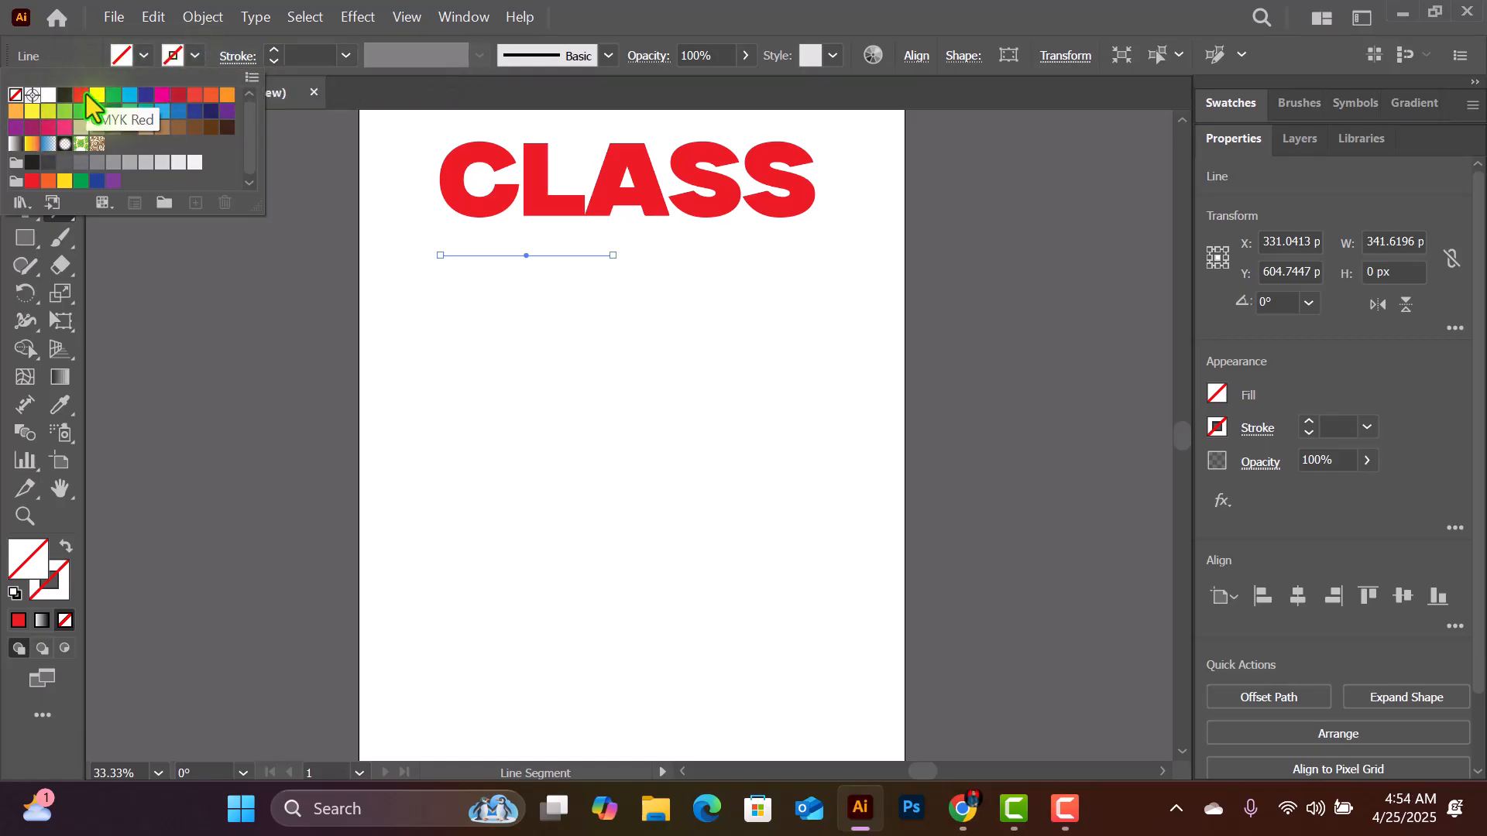
click(149, 86)
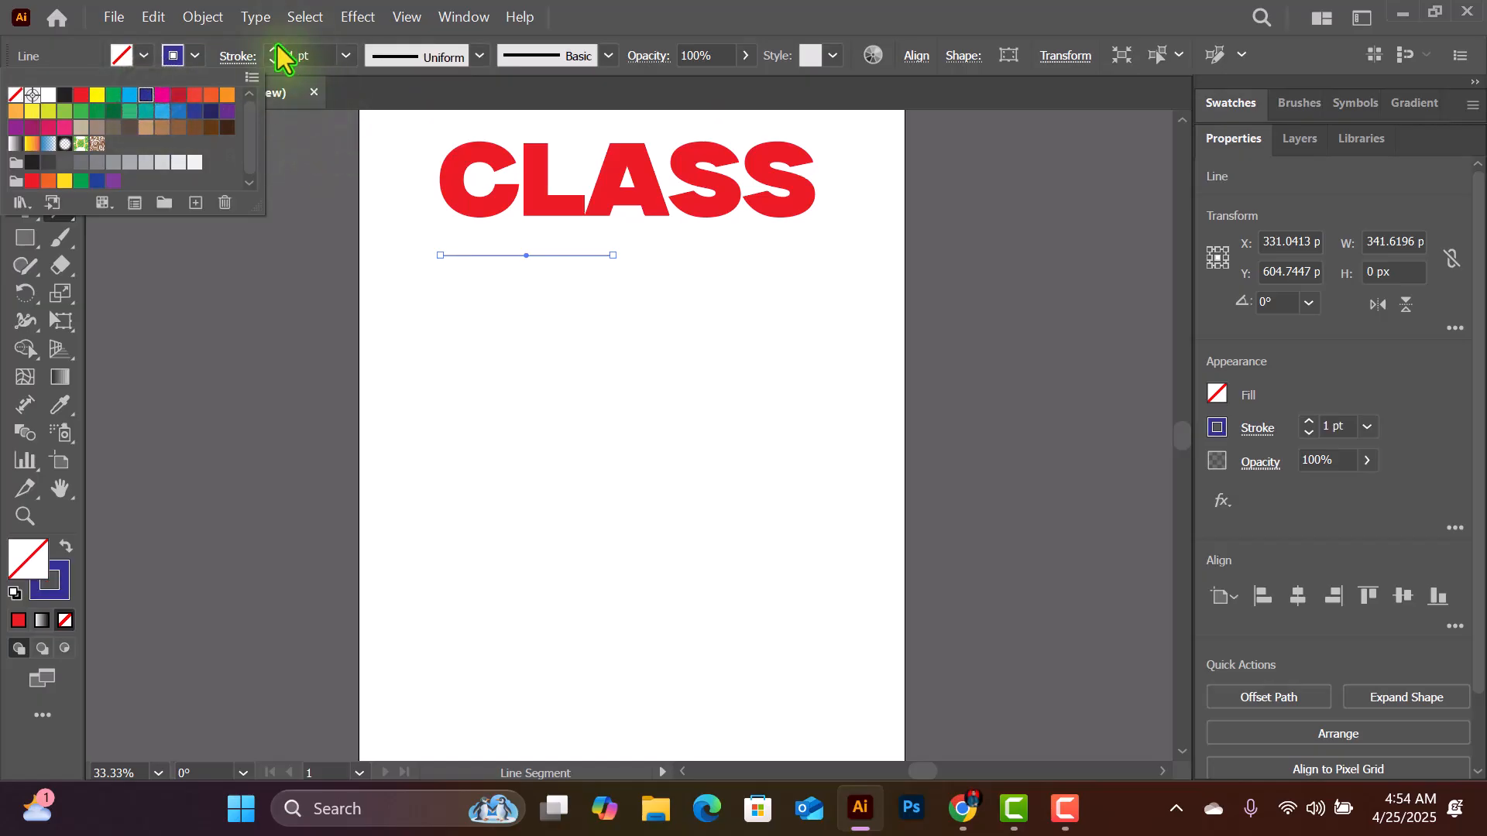
- Set the blue line's stroke weight to 80 pt and apply Width Profile 4 to taper it
click(346, 55)
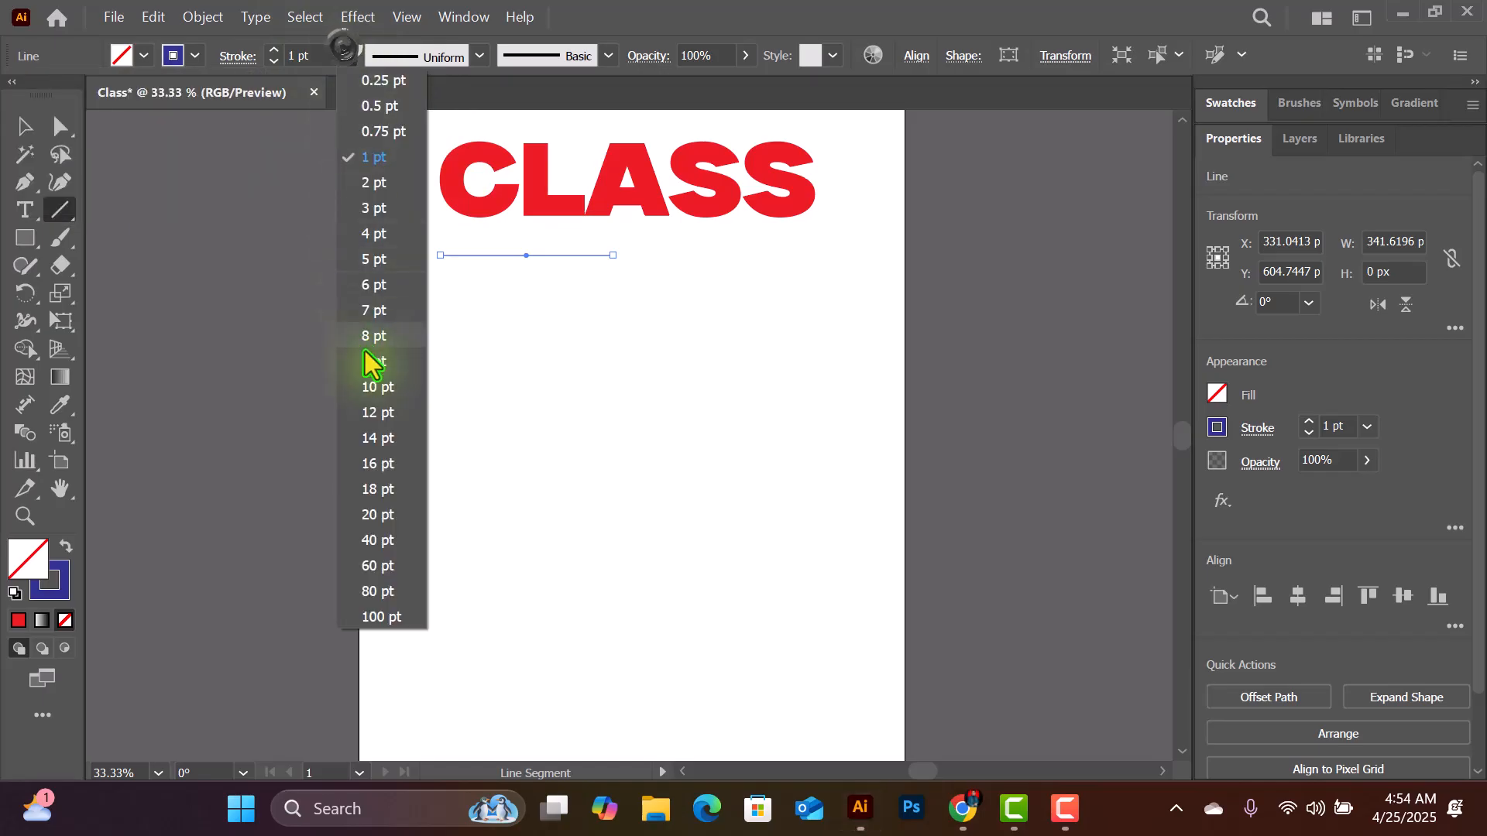
click(378, 438)
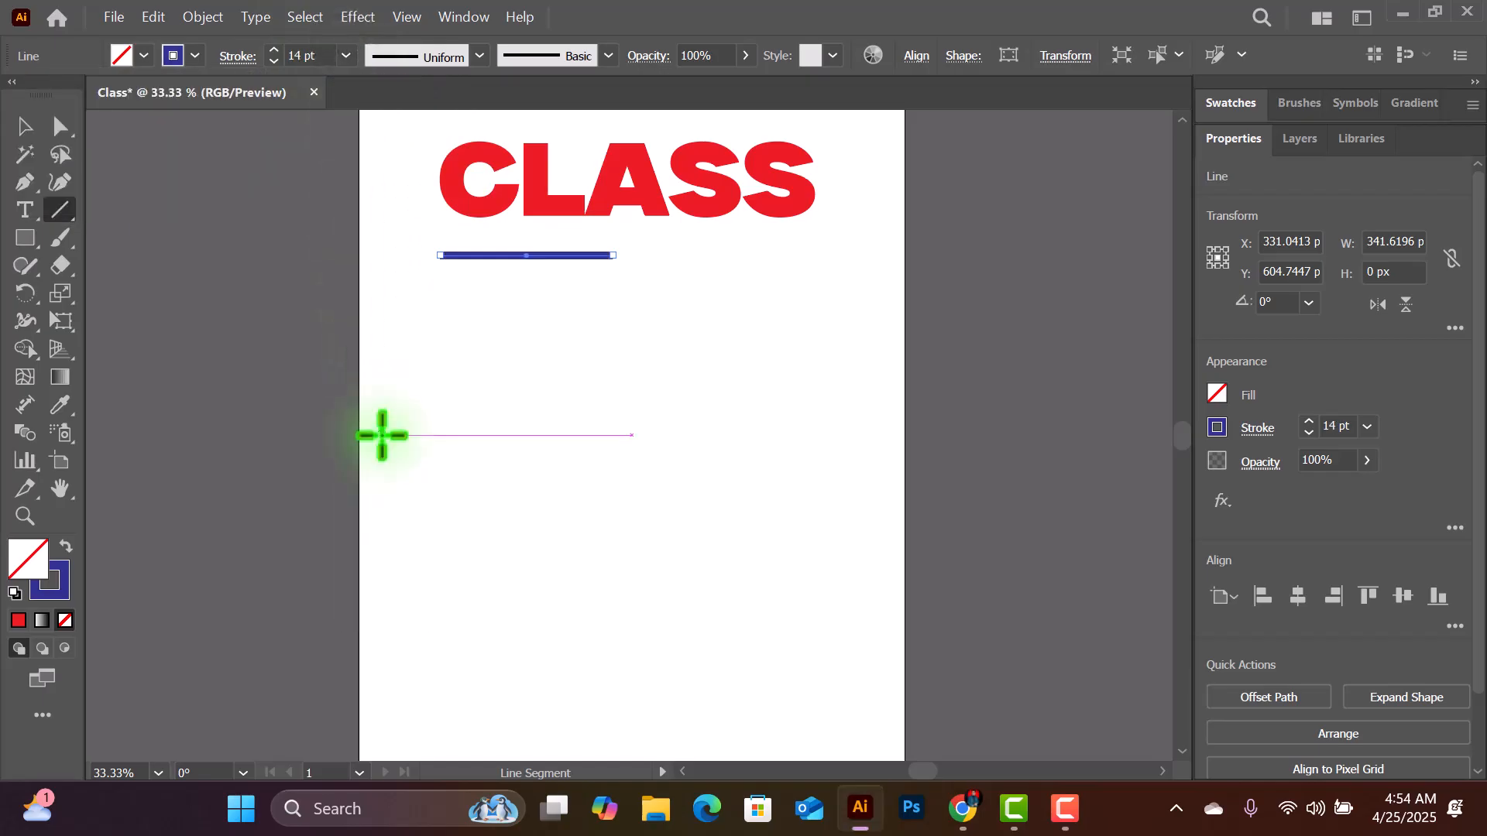
click(346, 54)
click(381, 519)
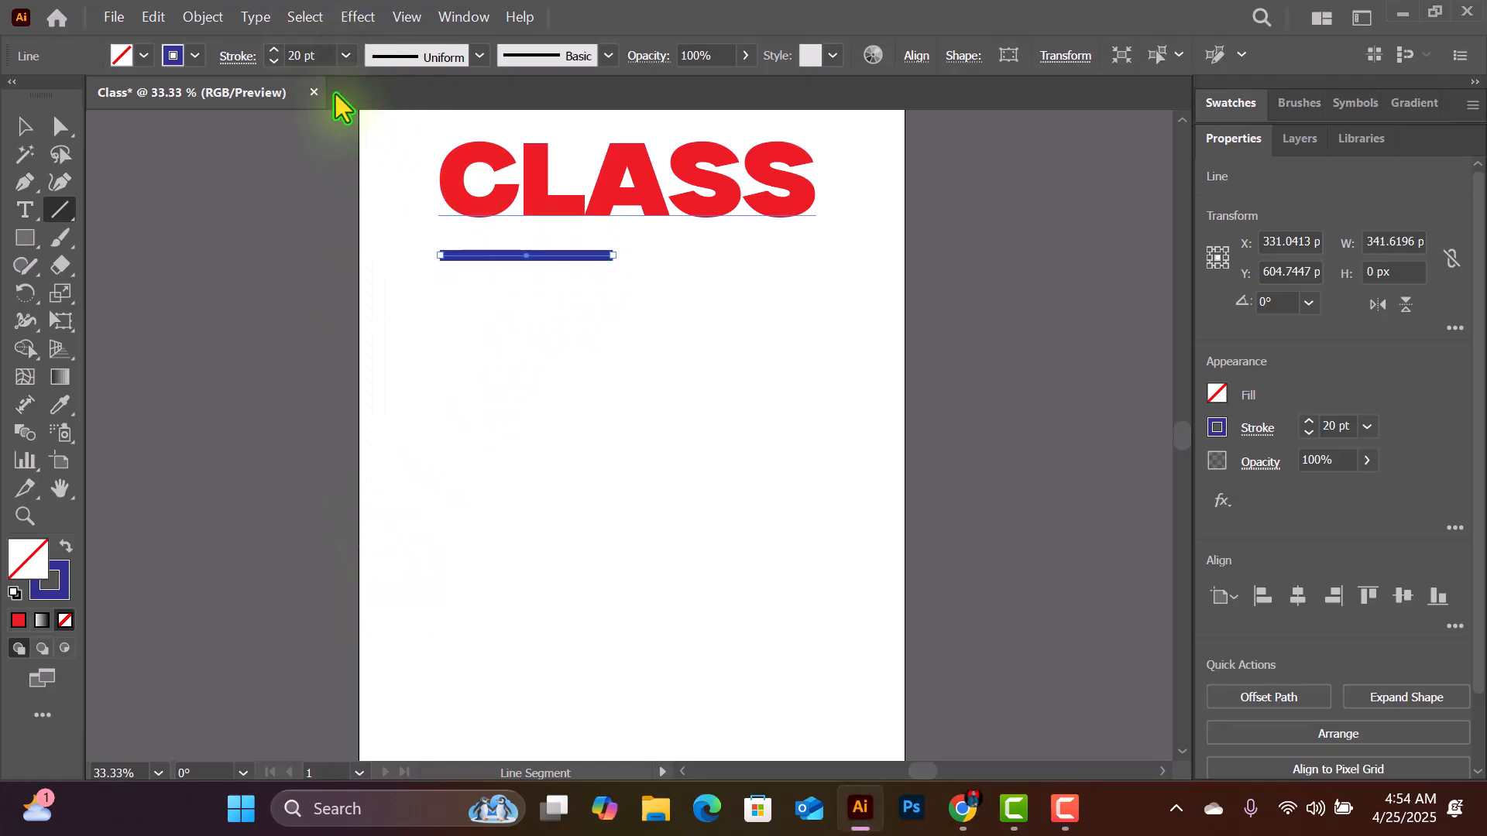
click(347, 55)
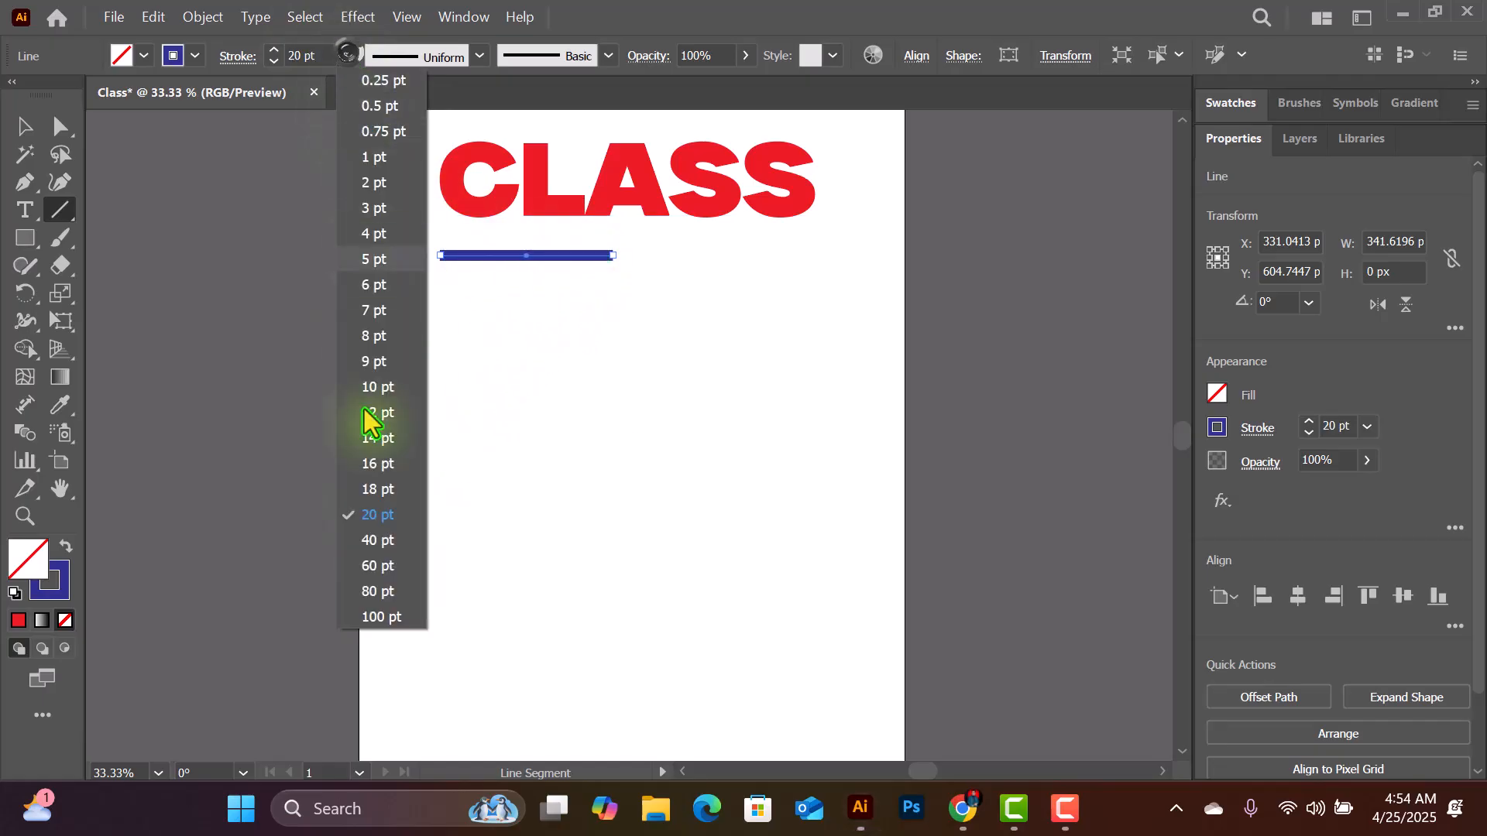
click(380, 591)
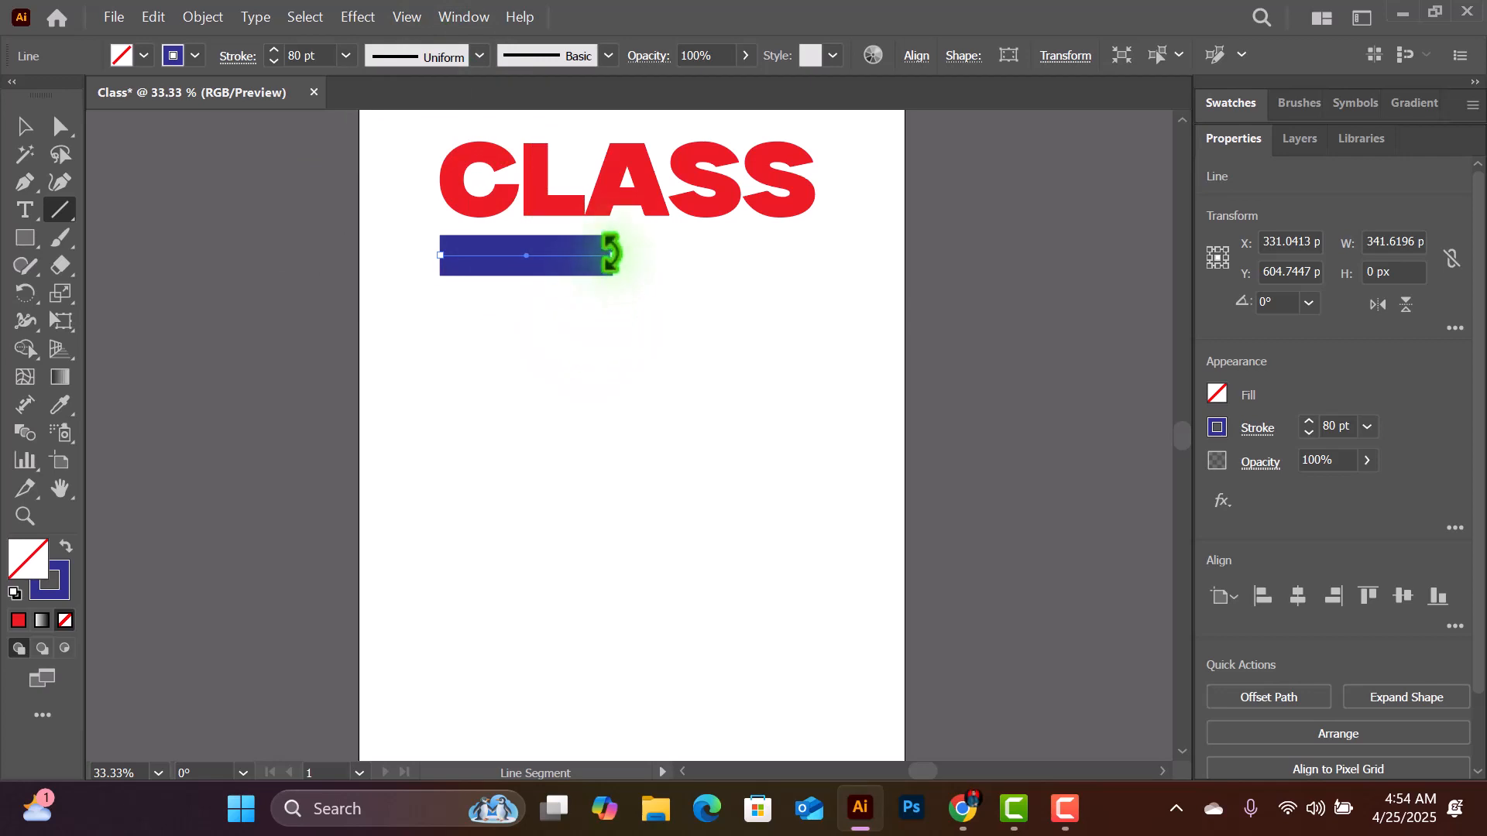
click(479, 55)
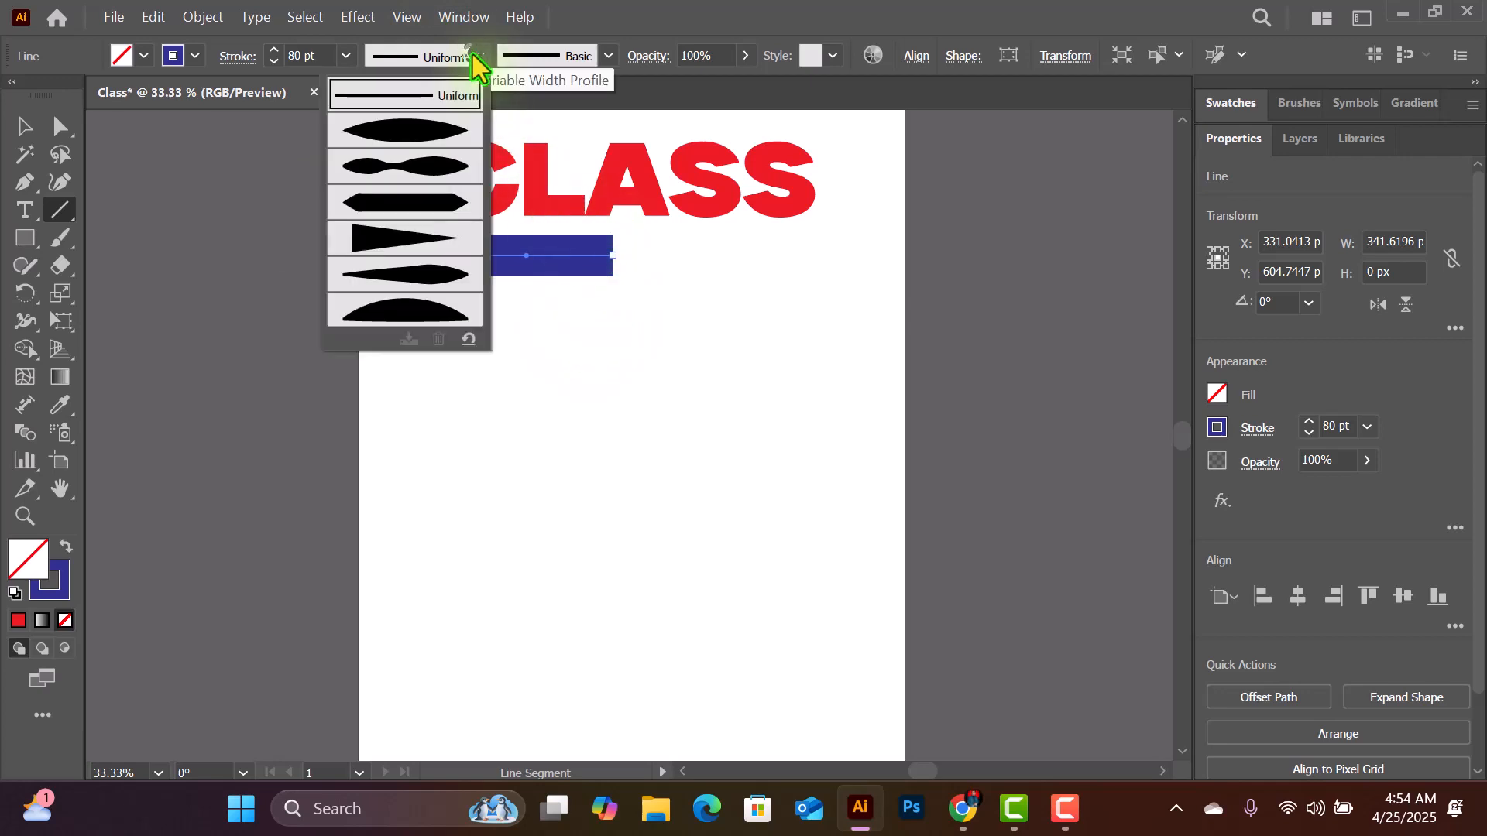
click(395, 244)
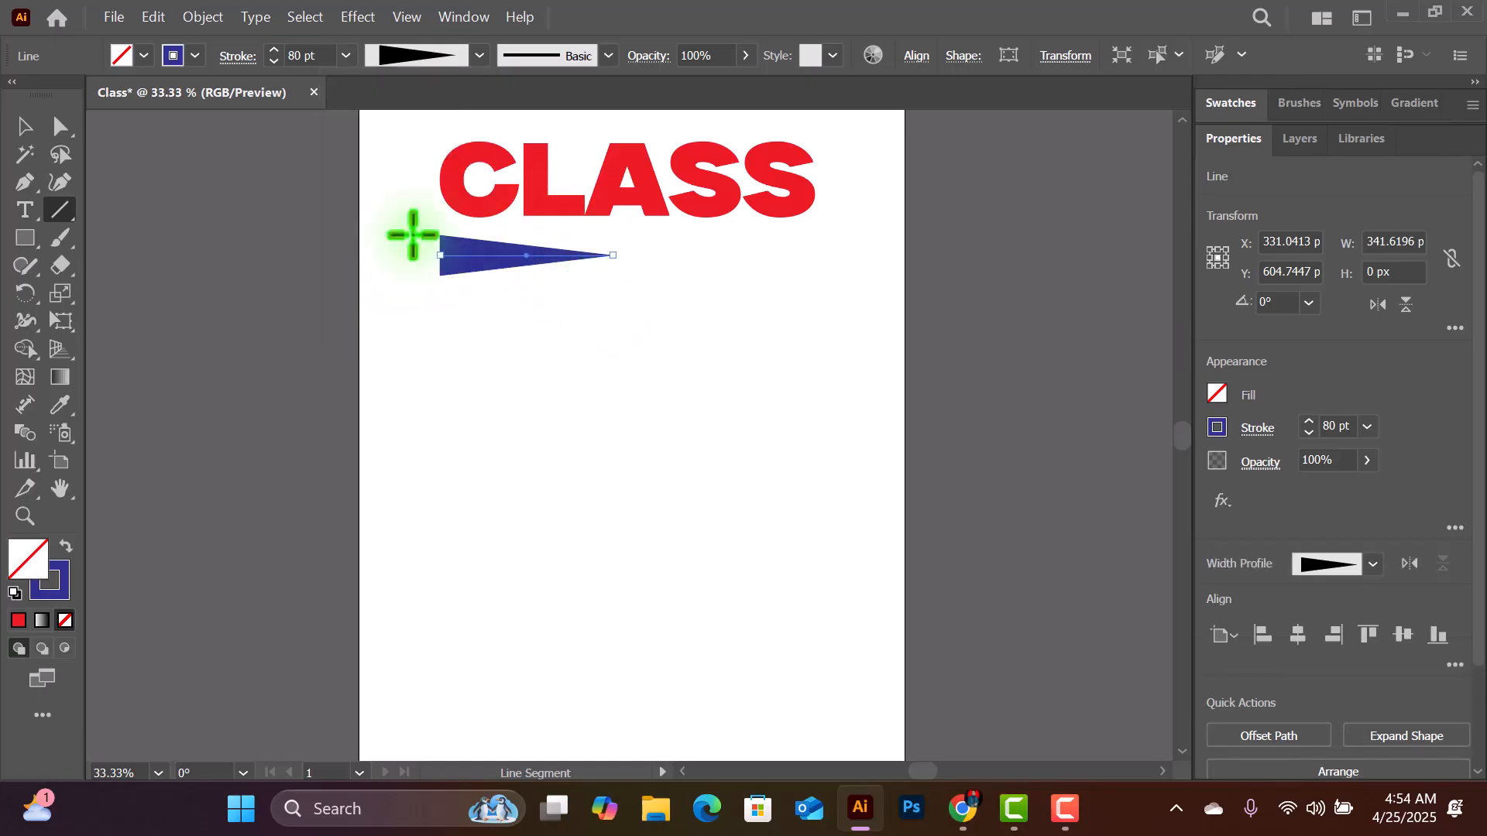
- Duplicate the tapered blue line end to end and rotate the copy about 183° so the two narrow tips meet
click(22, 125)
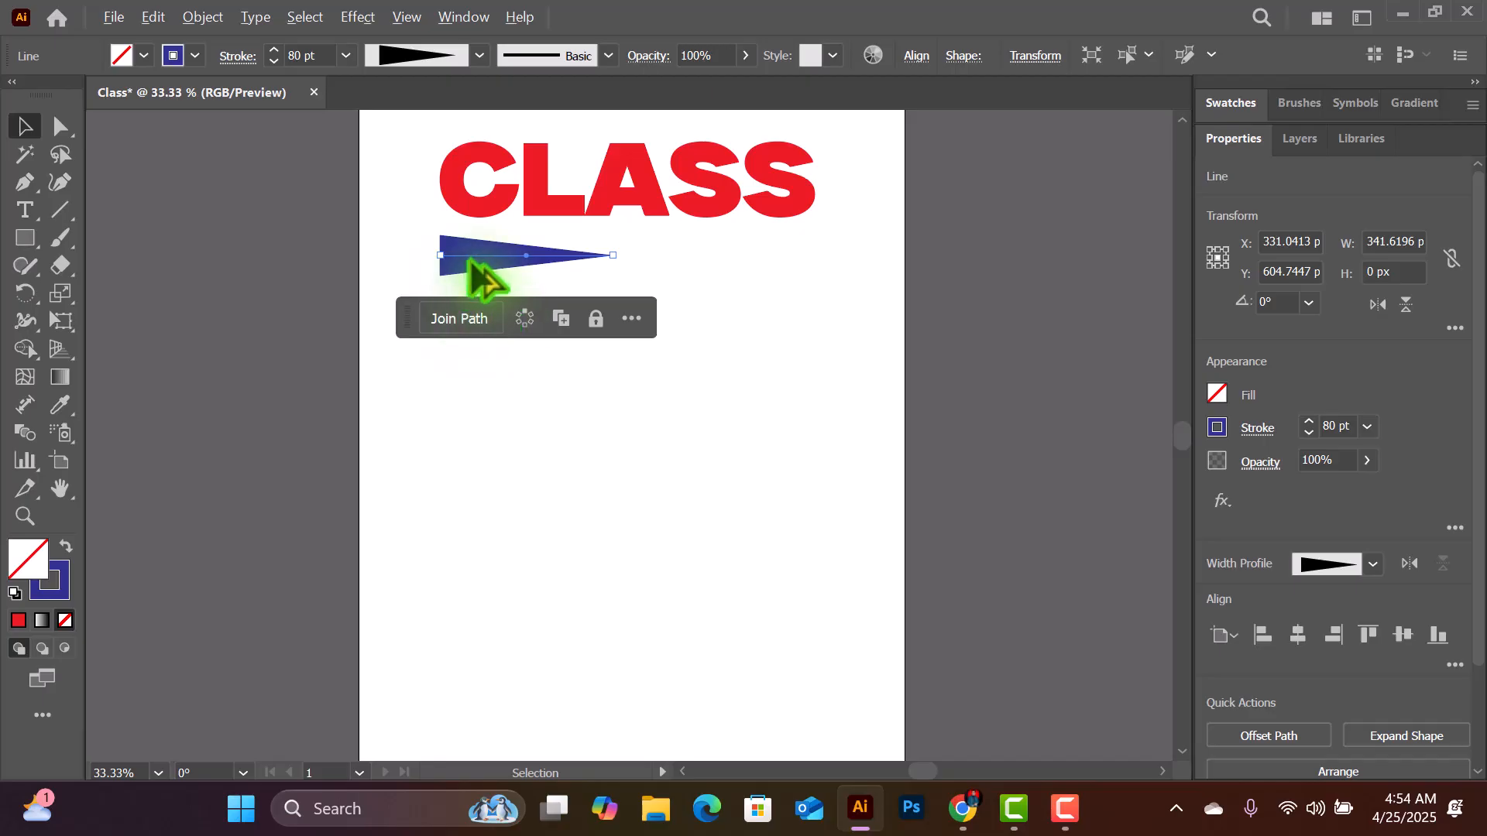
drag(472, 261, 649, 264)
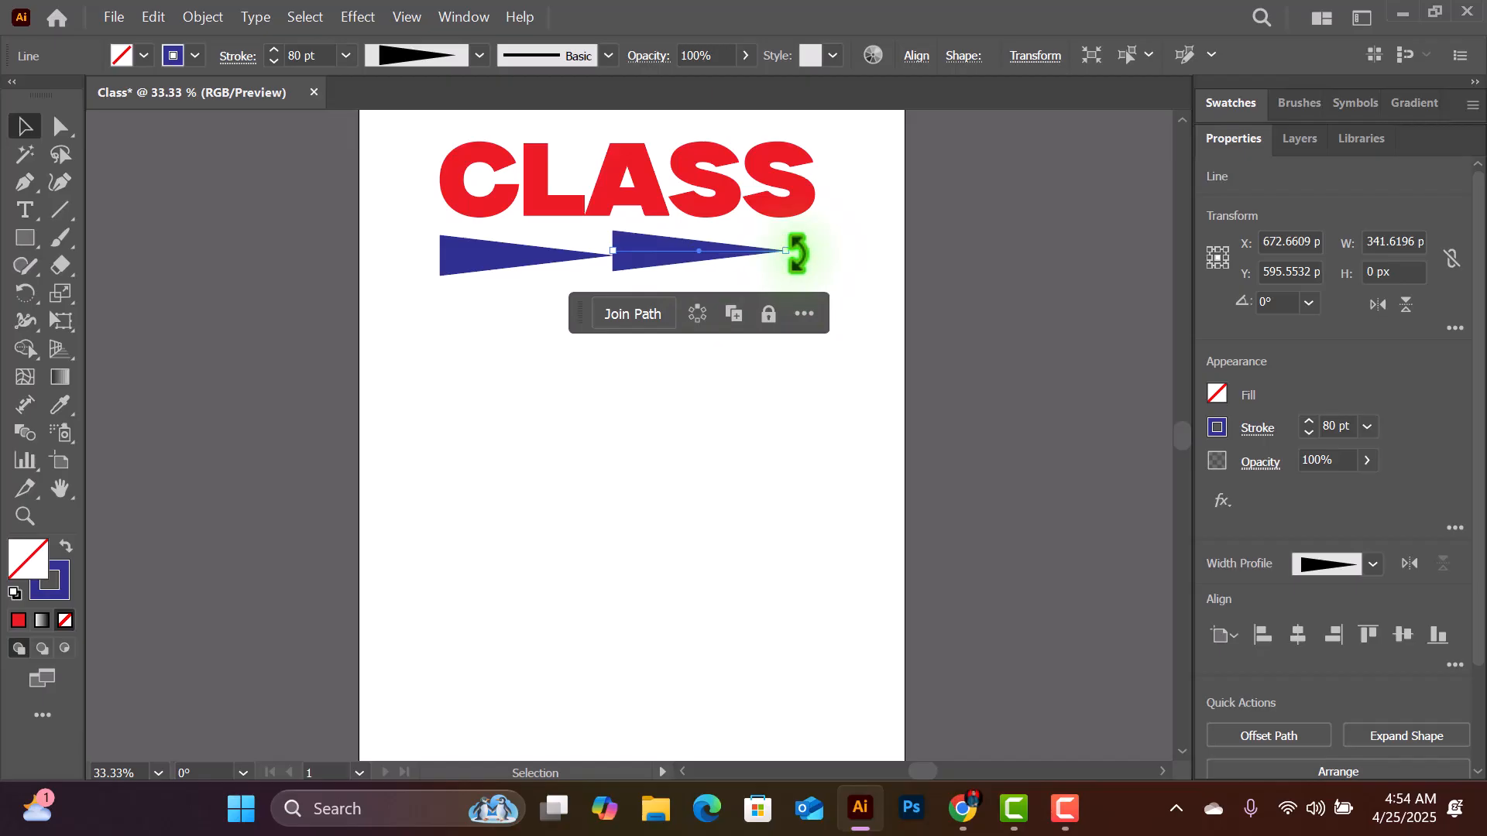
drag(796, 253, 541, 261)
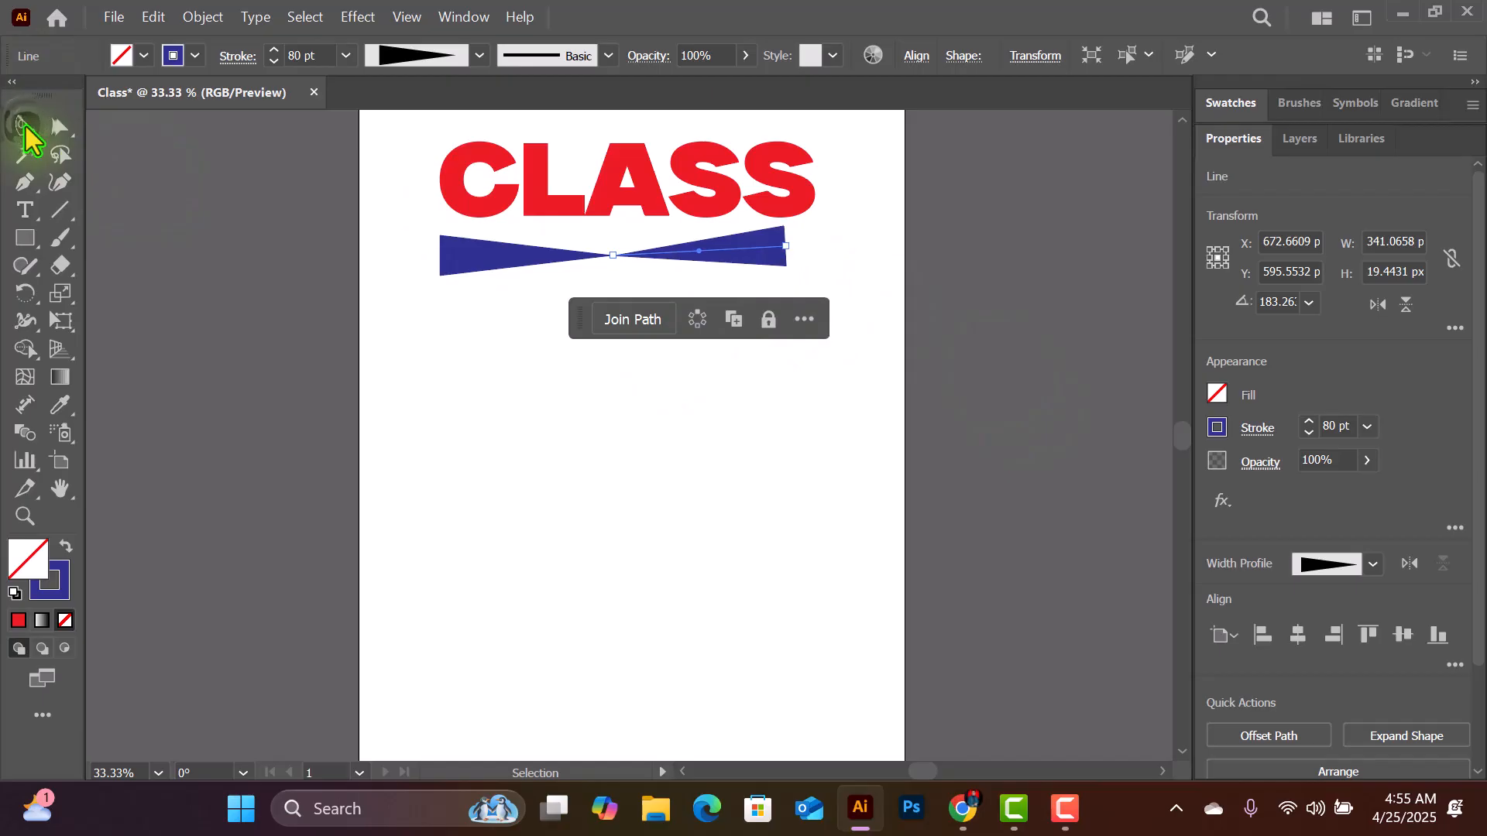
- Select both tapered blue lines and move them together to the artboard's horizontal middle, just beneath the heading
click(26, 128)
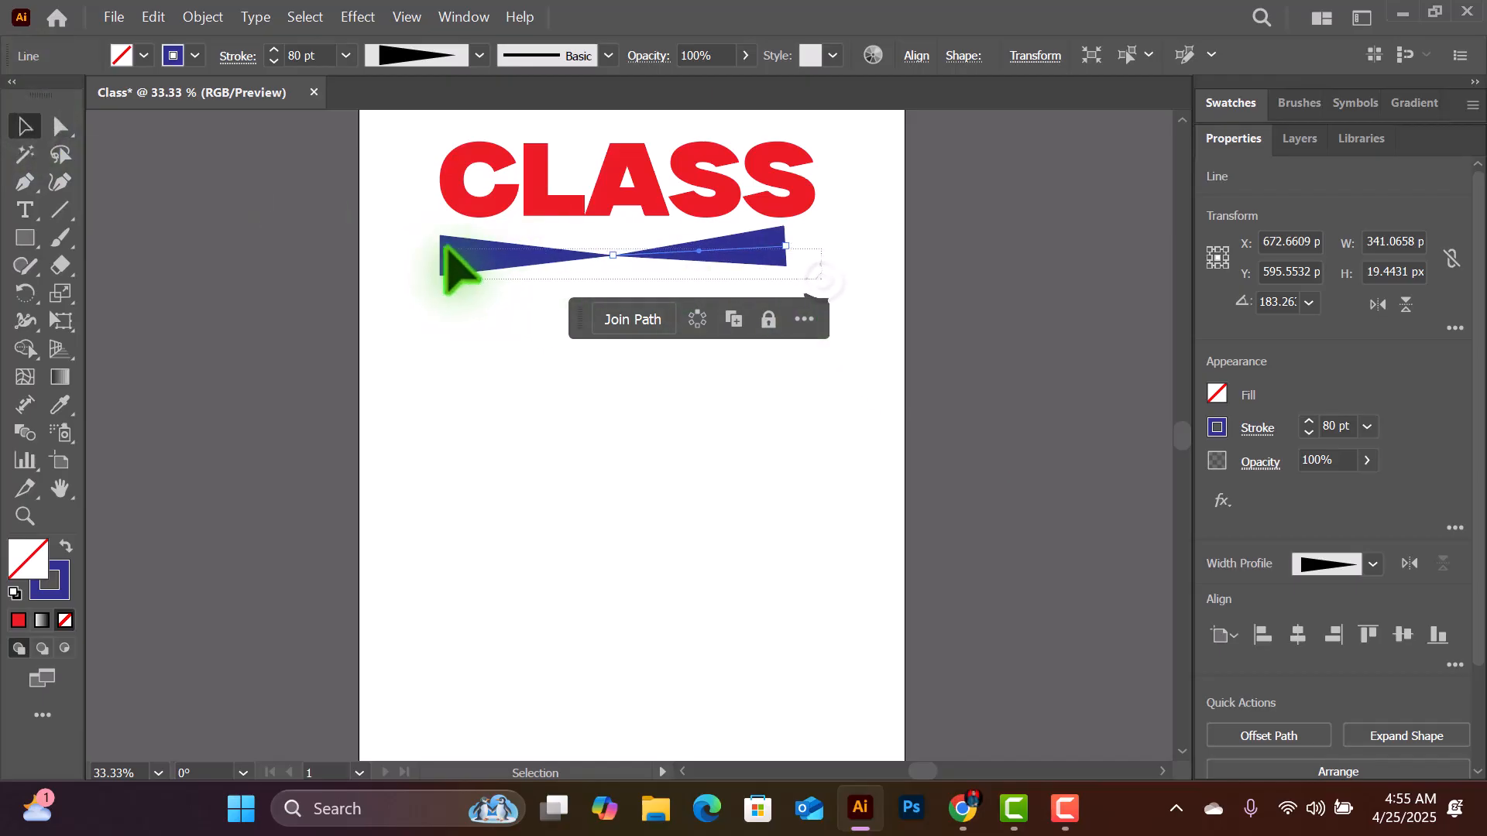
key(ctrl+a)
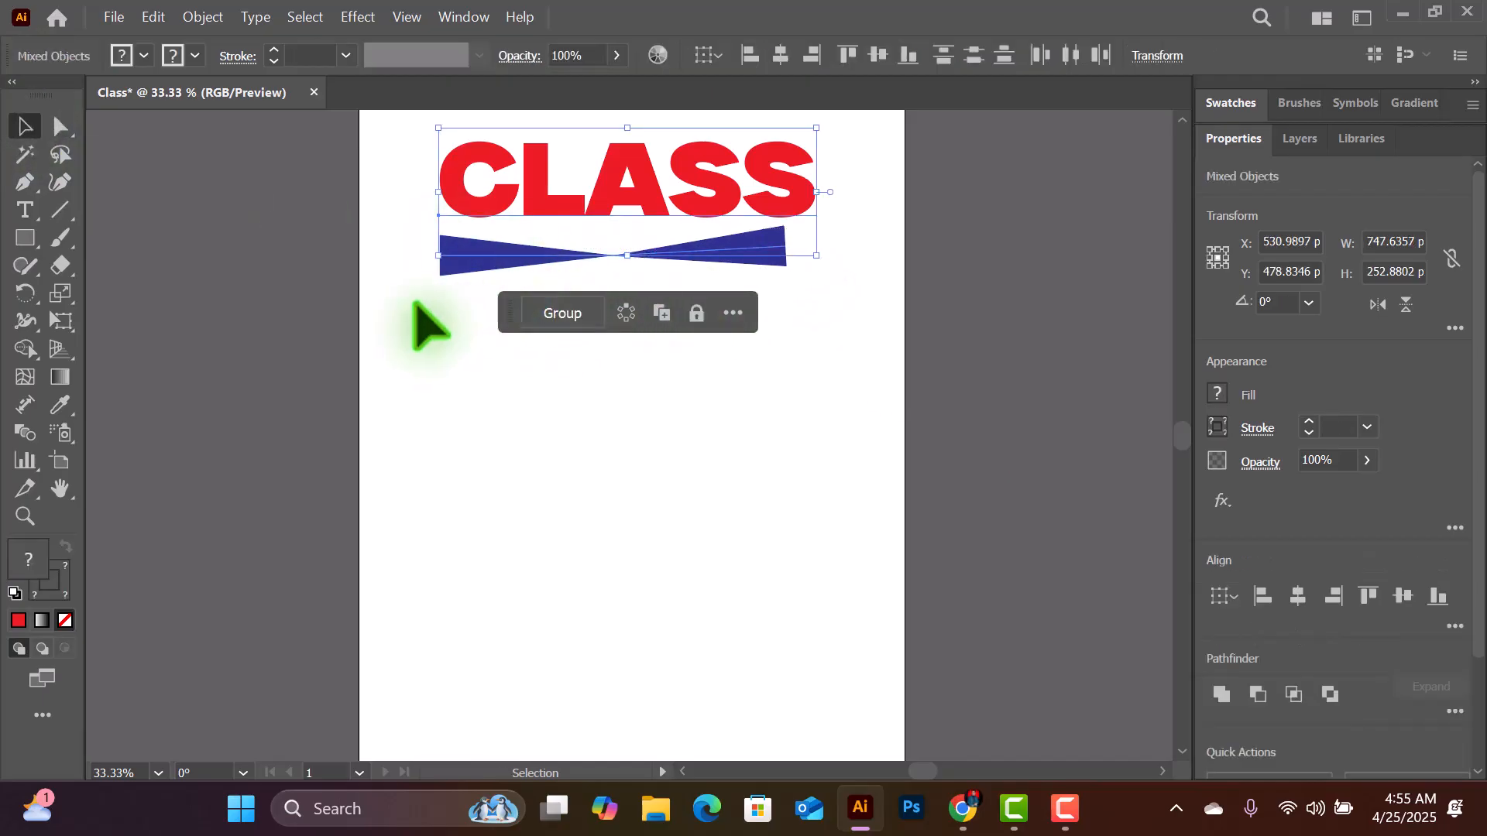
click(415, 304)
drag(426, 280, 779, 260)
drag(419, 274, 774, 228)
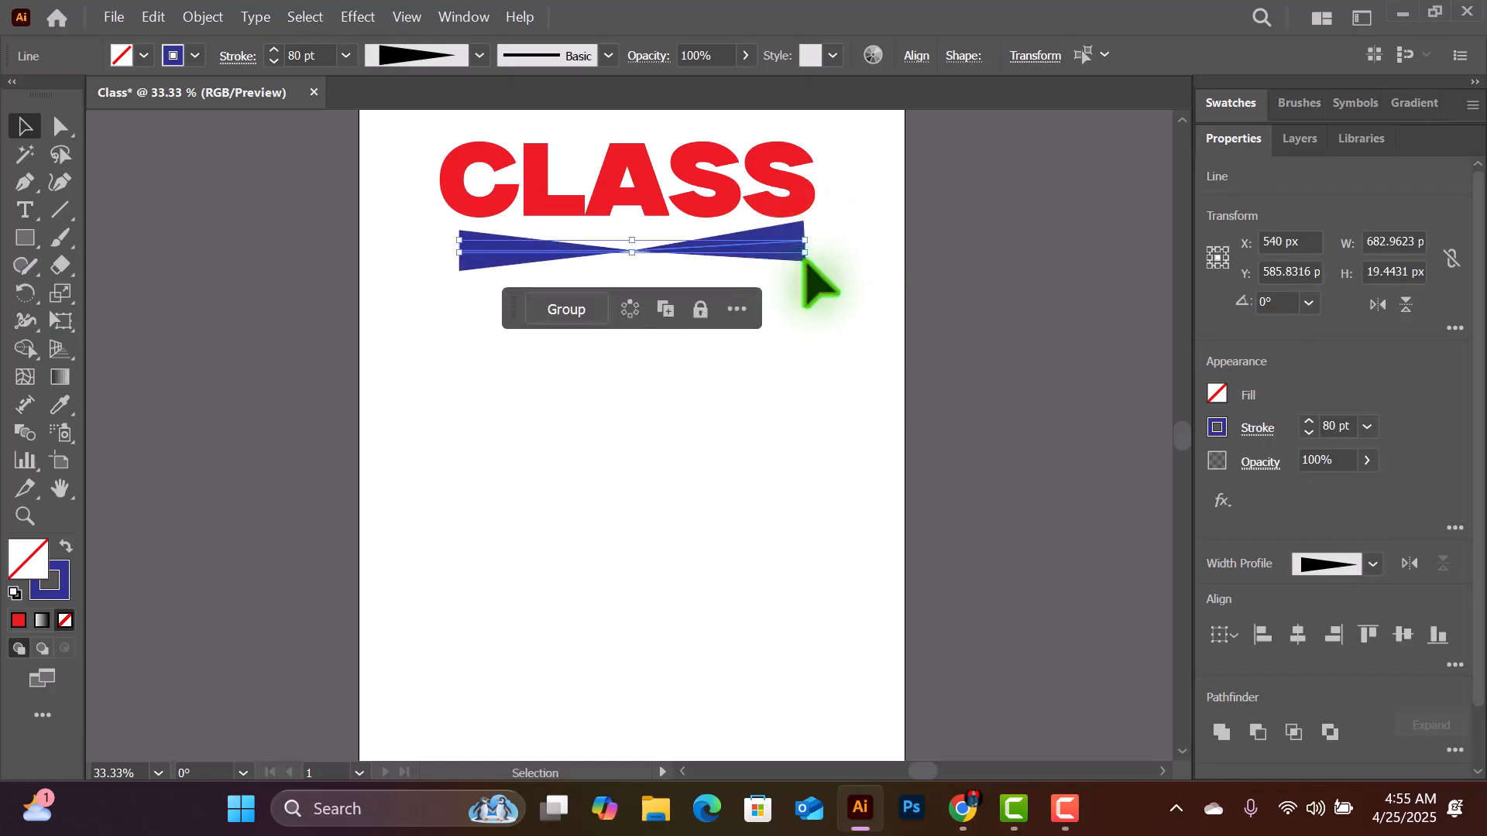
click(801, 430)
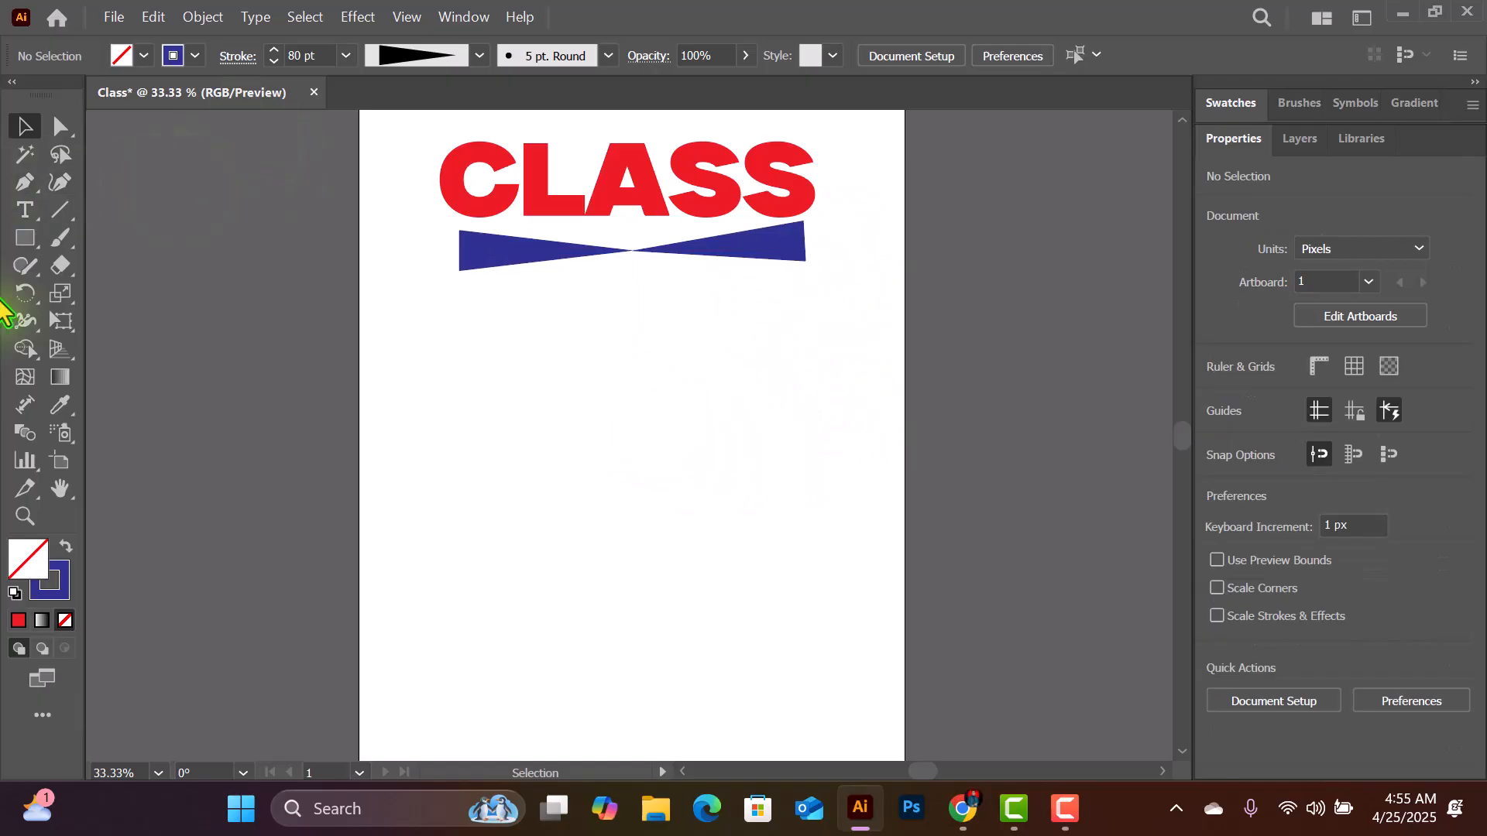
- Draw a horizontal line about 1060 px long across the artboard, below the tapered blue lines
click(74, 200)
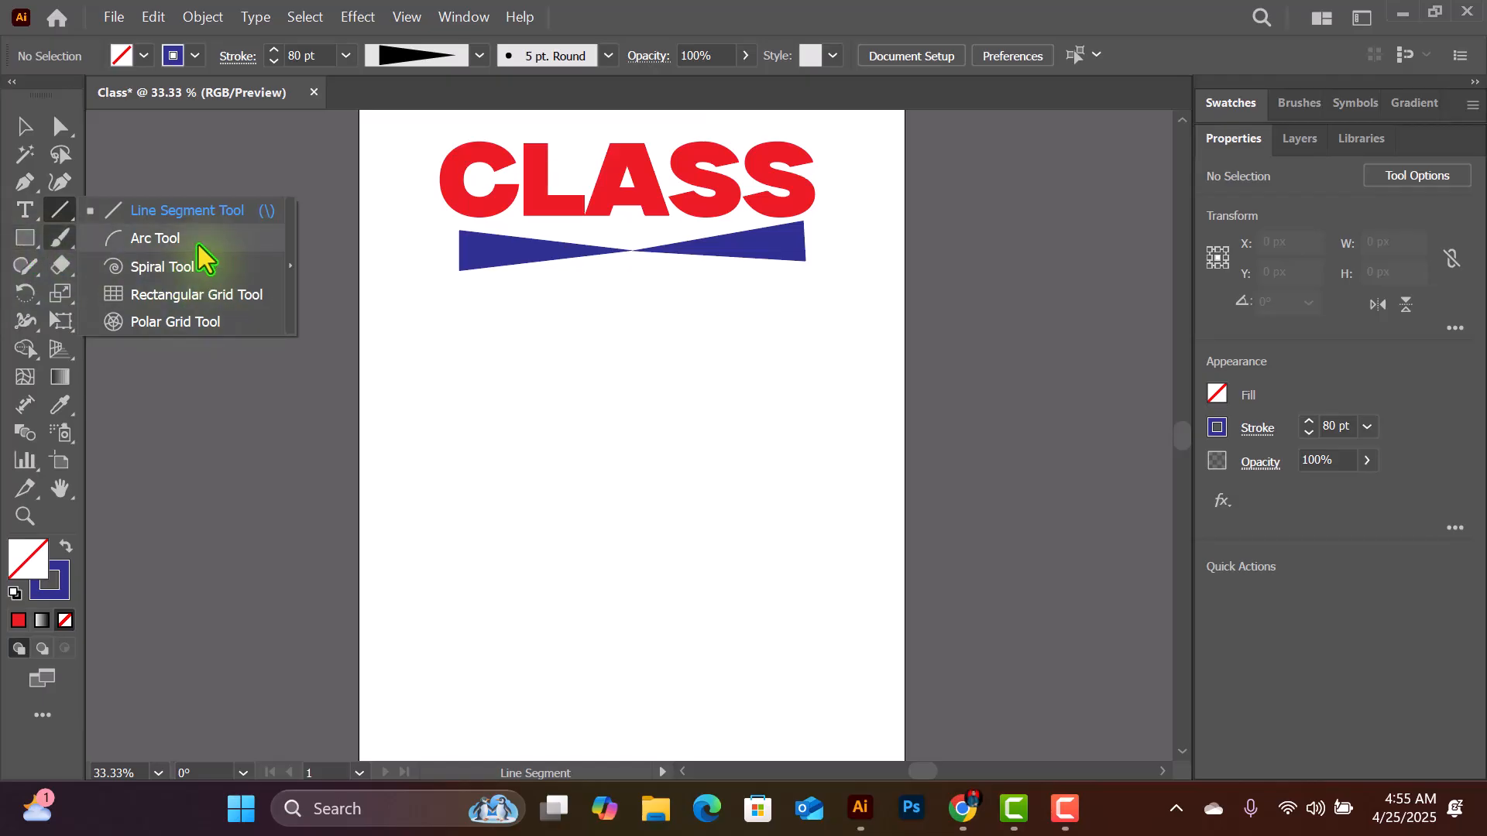
click(28, 387)
click(23, 350)
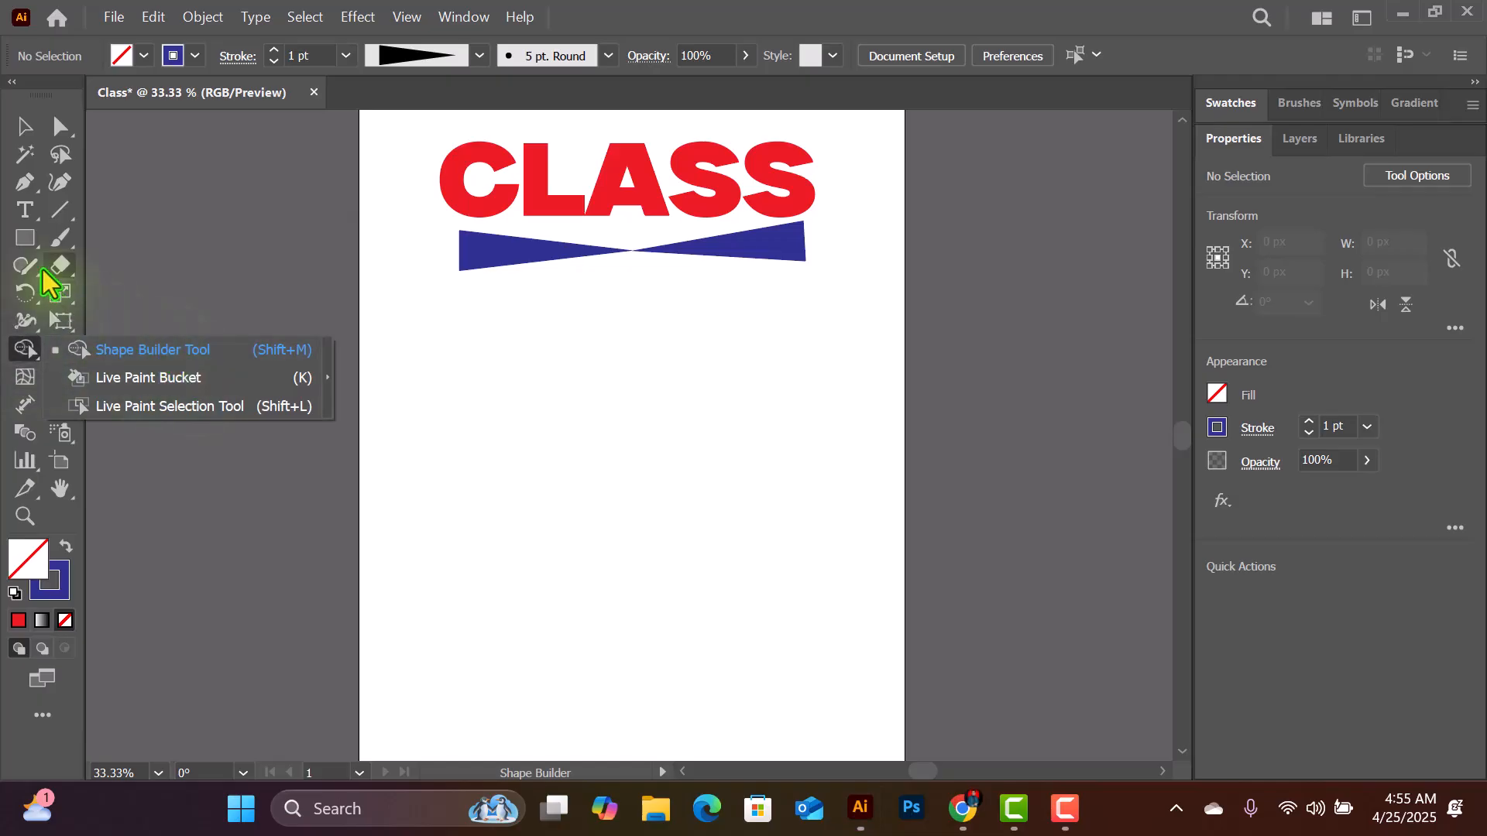
click(62, 223)
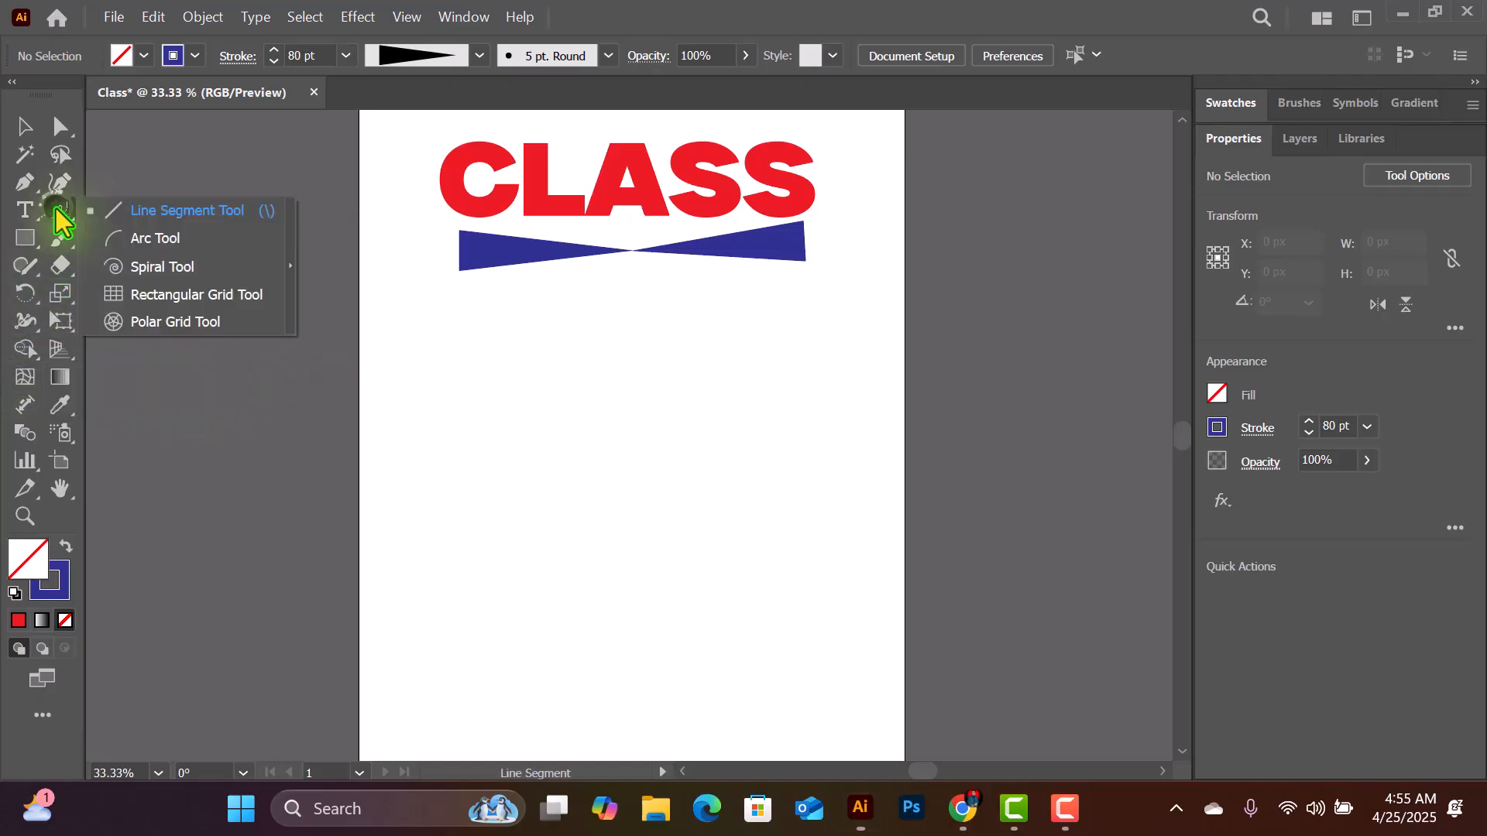
click(190, 211)
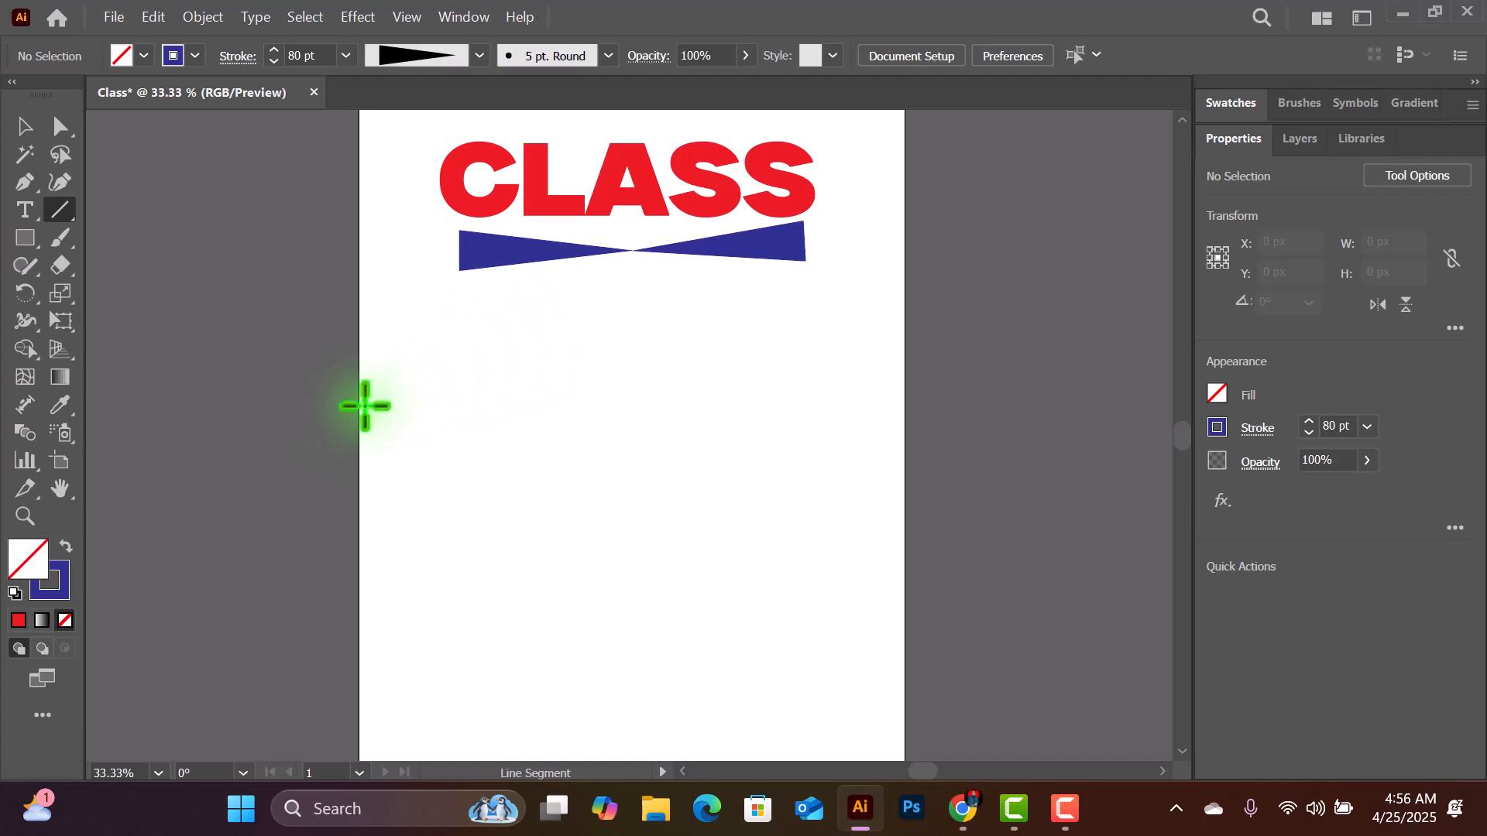
drag(363, 405, 899, 400)
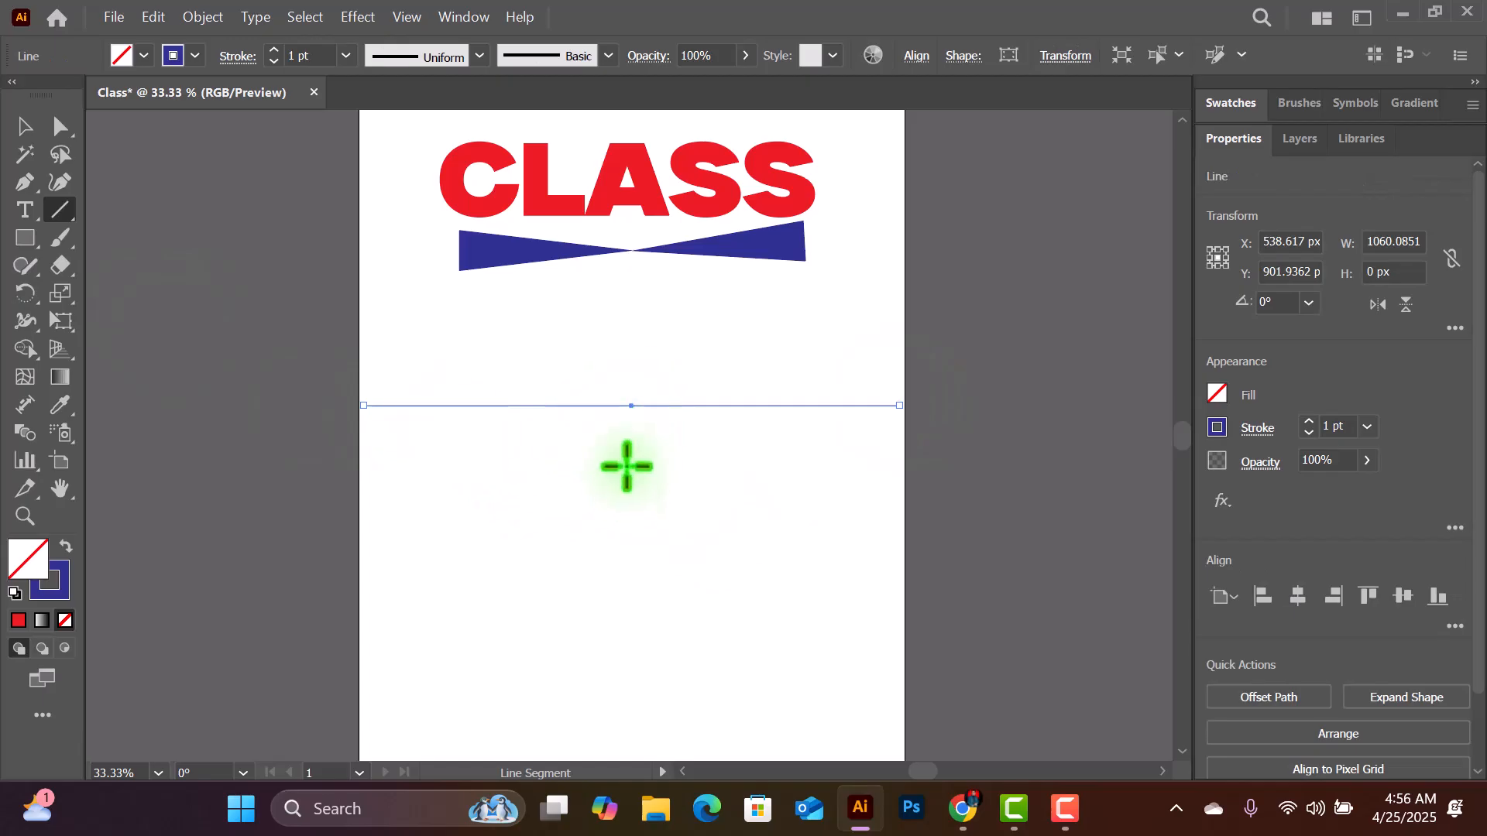
- Give the long horizontal line a black stroke with a weight of 6 pt
click(177, 57)
click(65, 92)
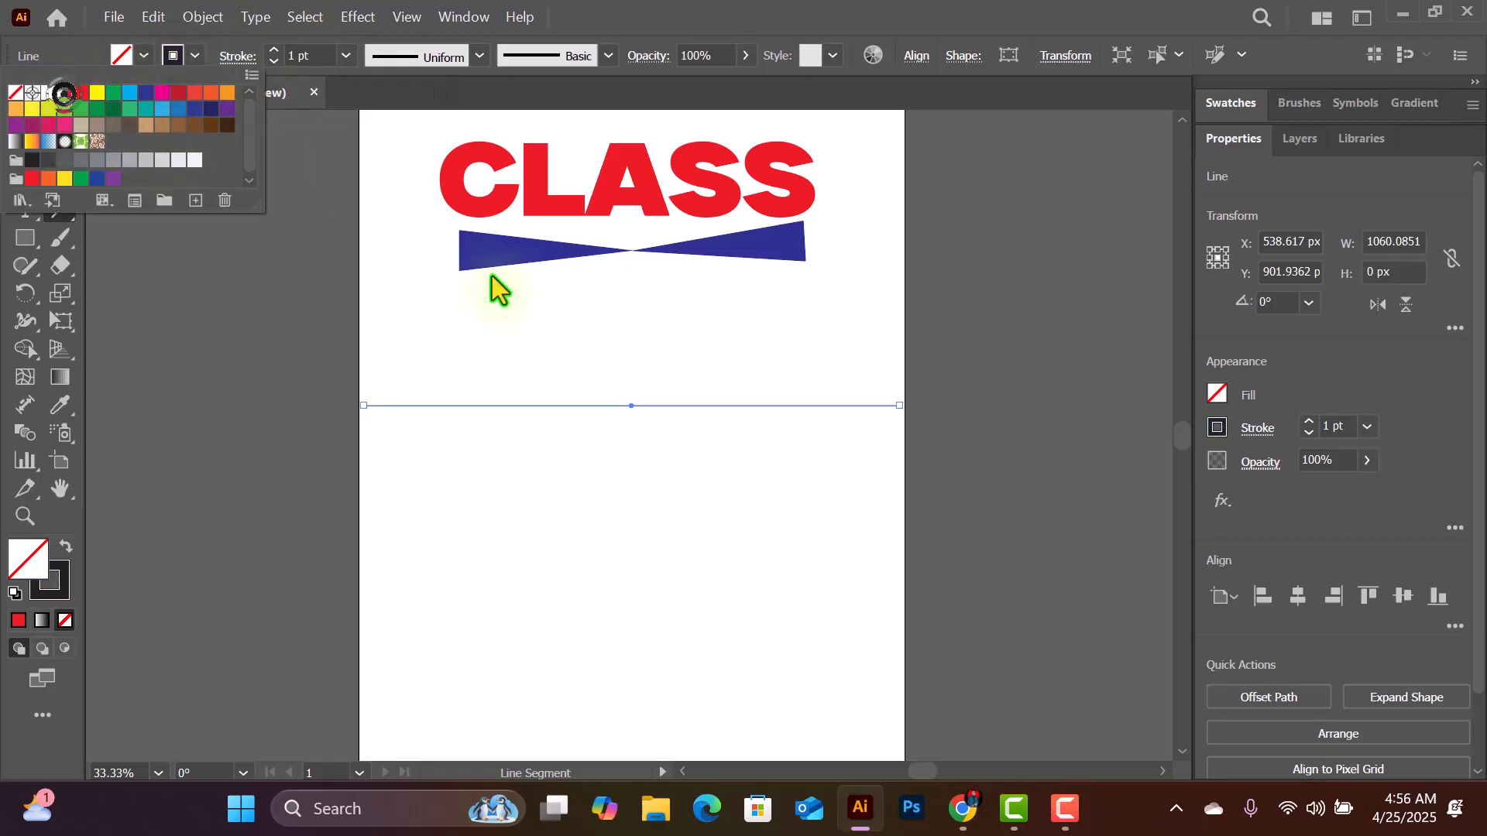
click(346, 59)
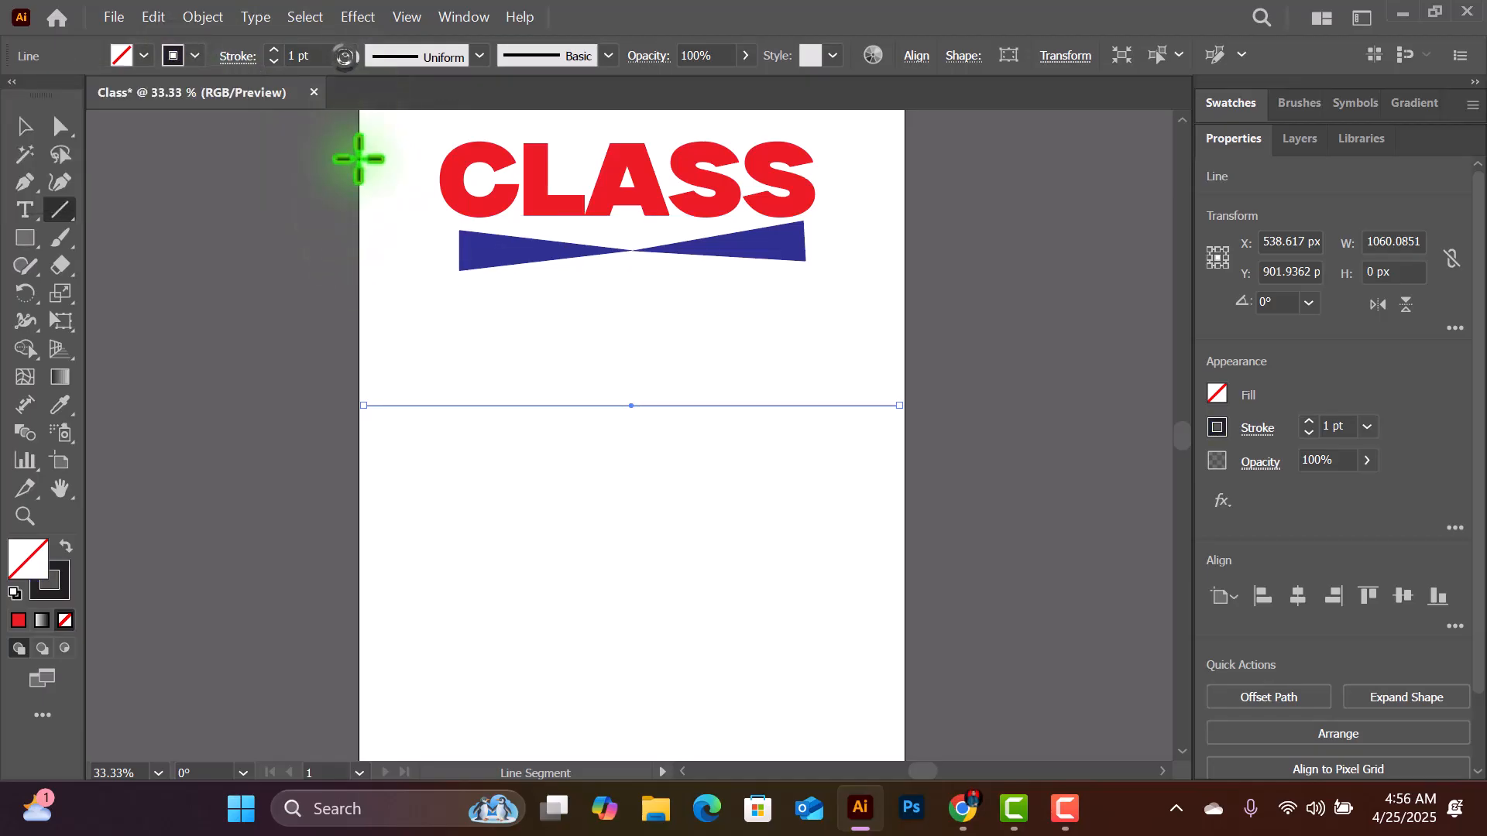
click(347, 55)
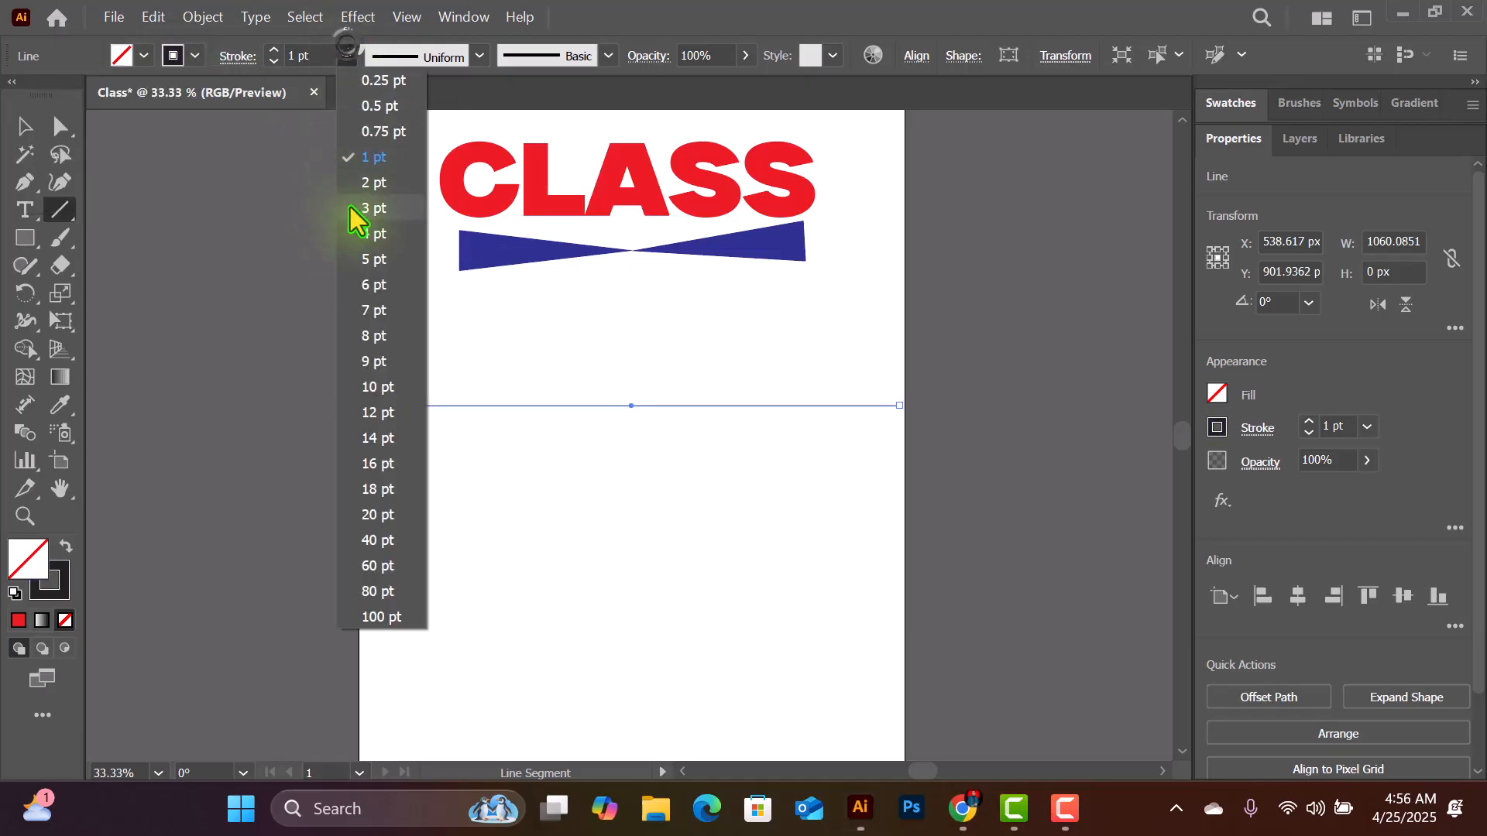
click(375, 287)
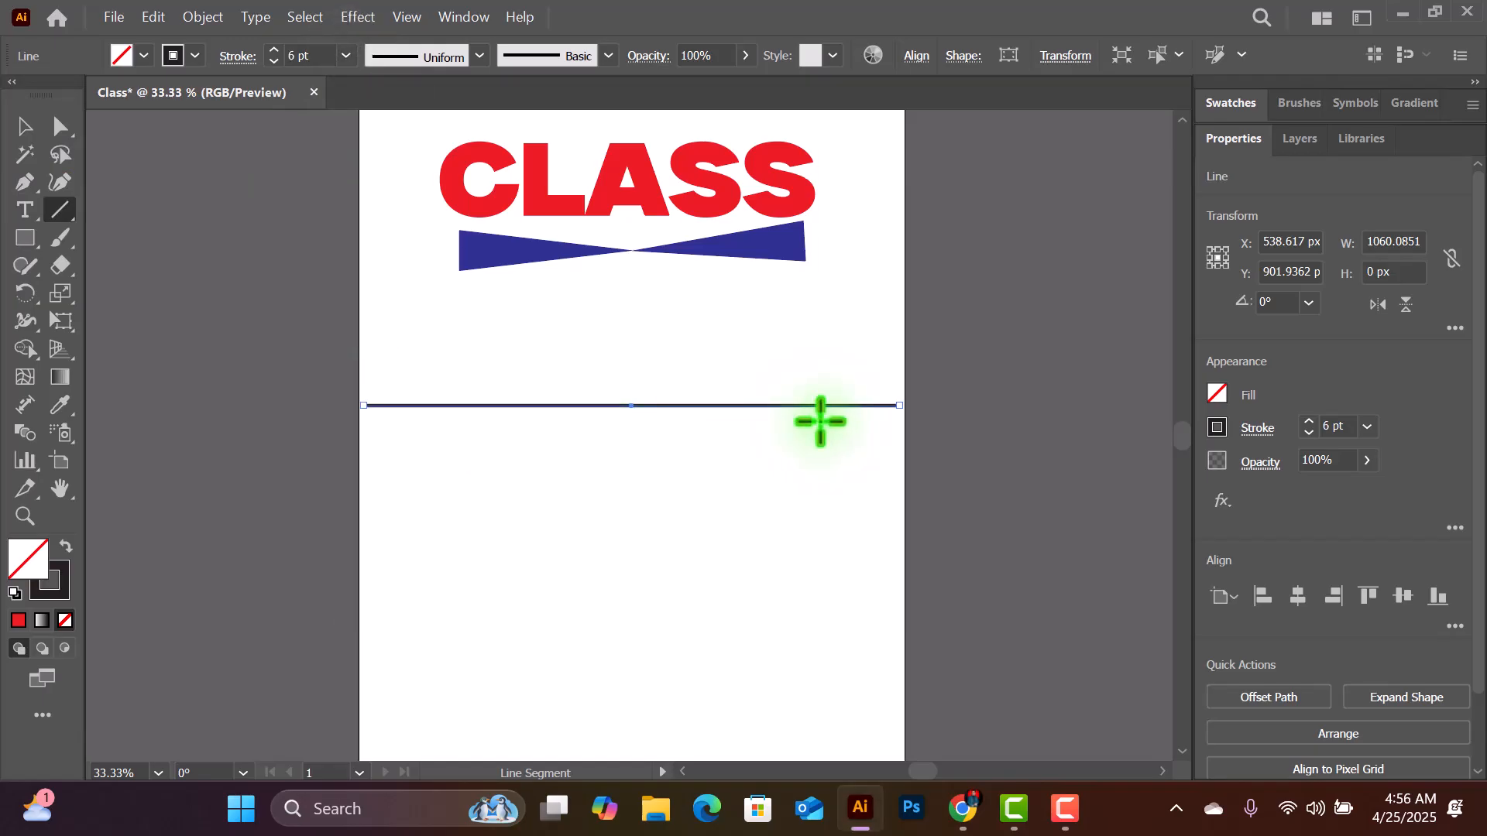
- Duplicate the black line about 52 px downward and repeat the duplication until there are eleven evenly spaced lines
click(23, 126)
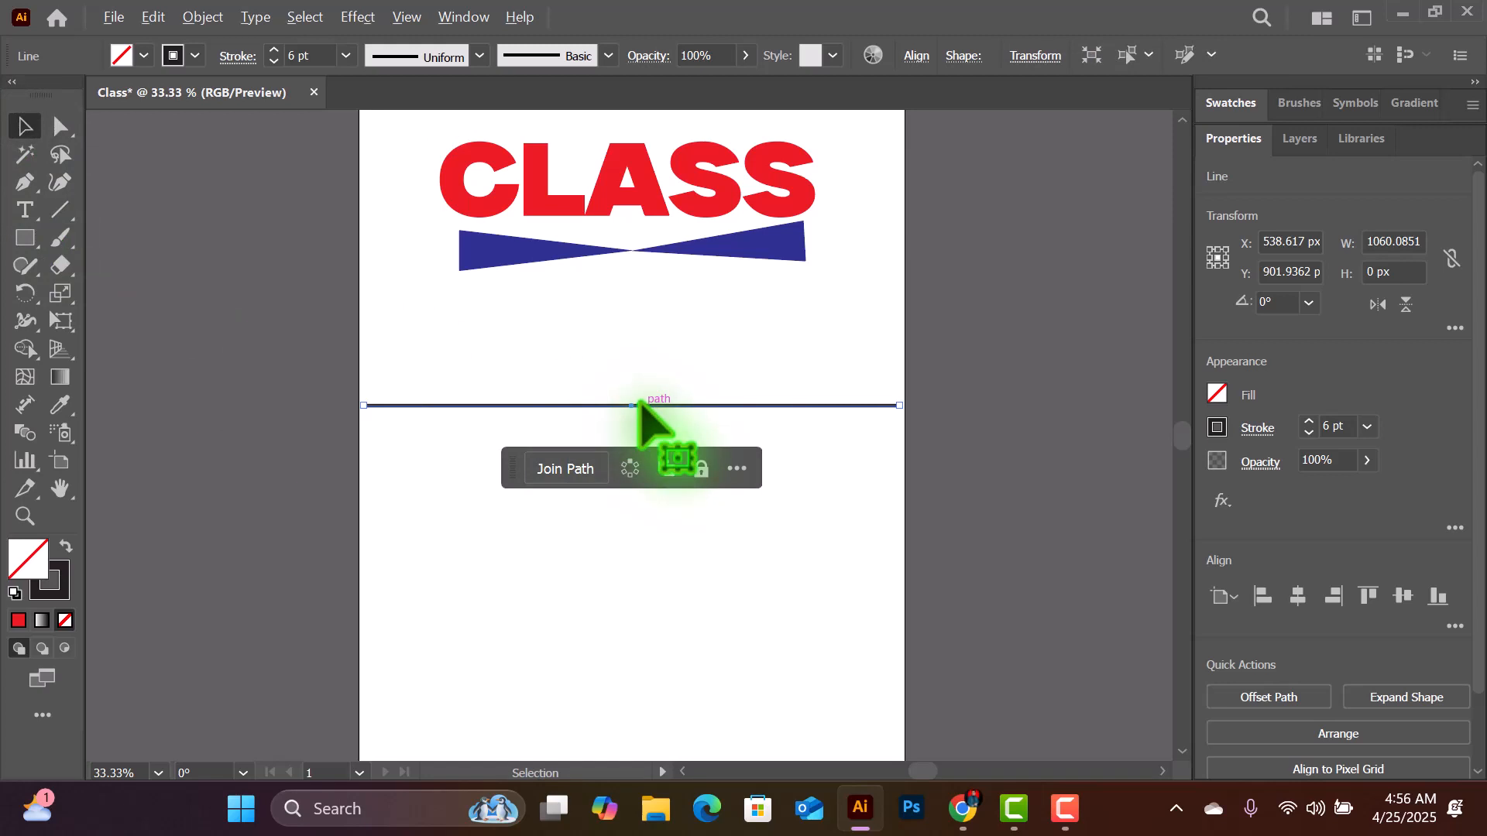
drag(638, 405, 641, 431)
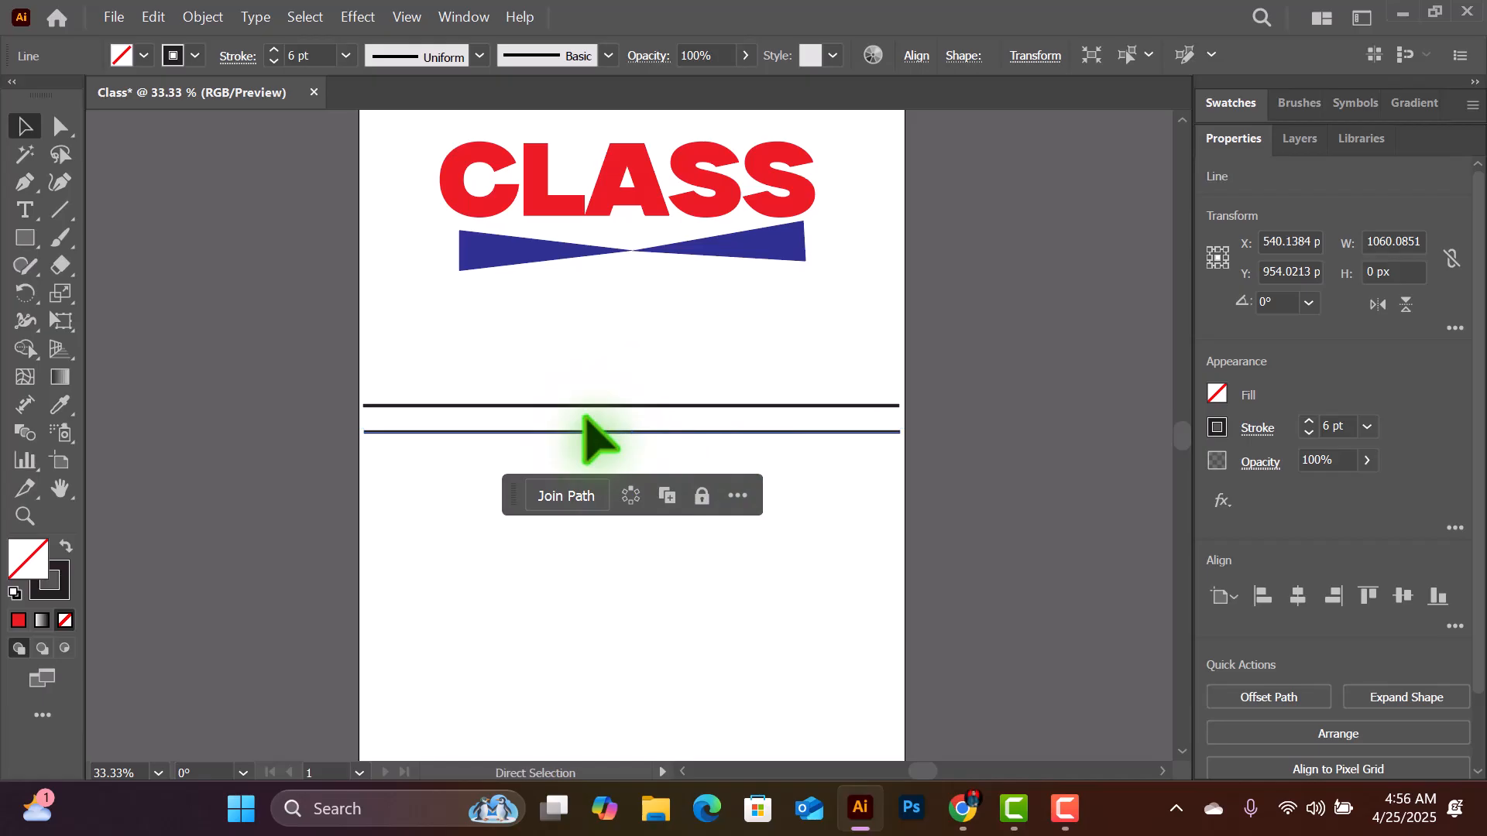
key(ctrl+d)
key(ctrl+d)
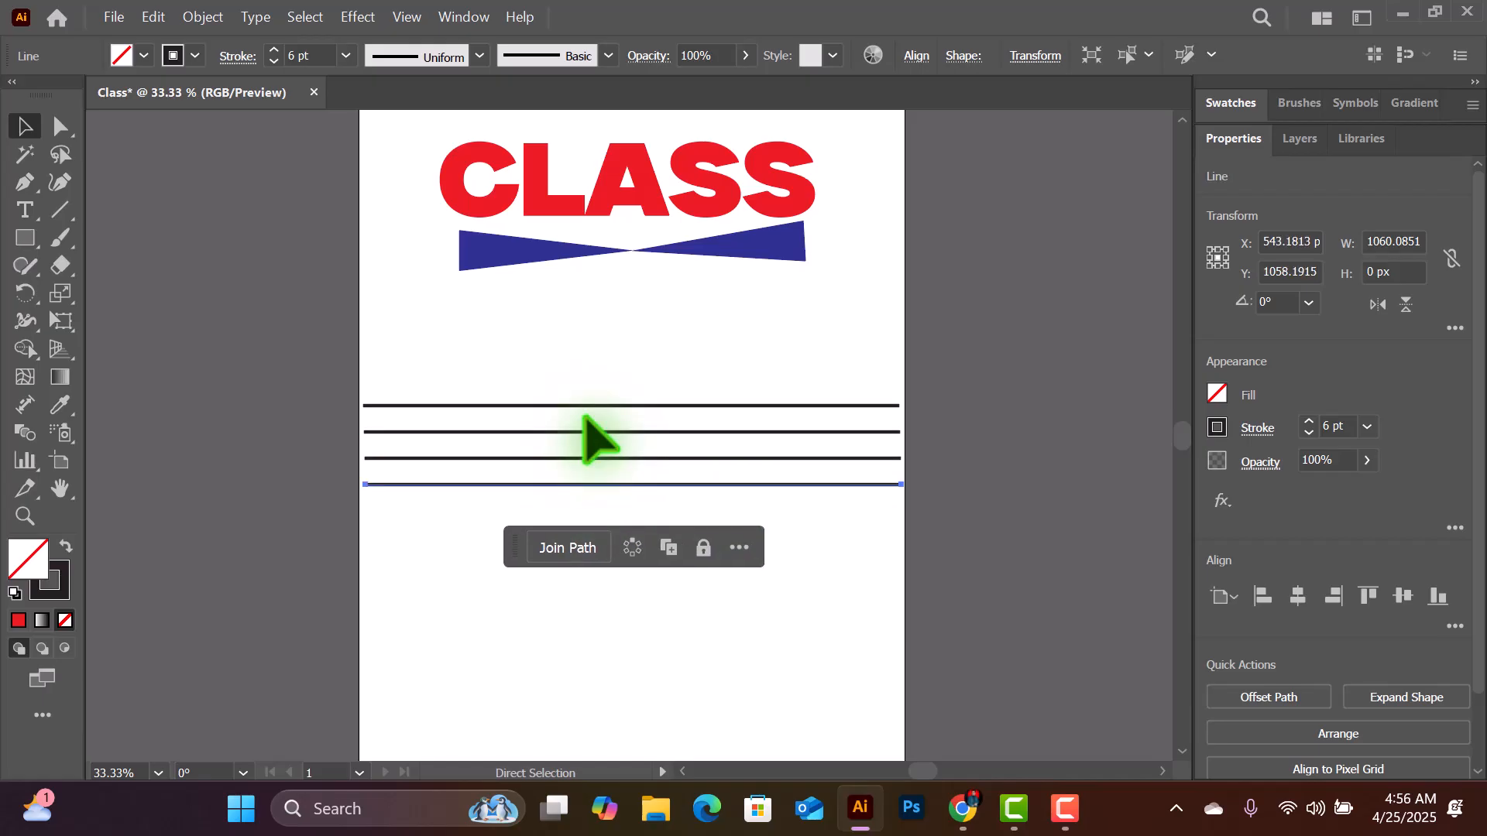
key(ctrl+d)
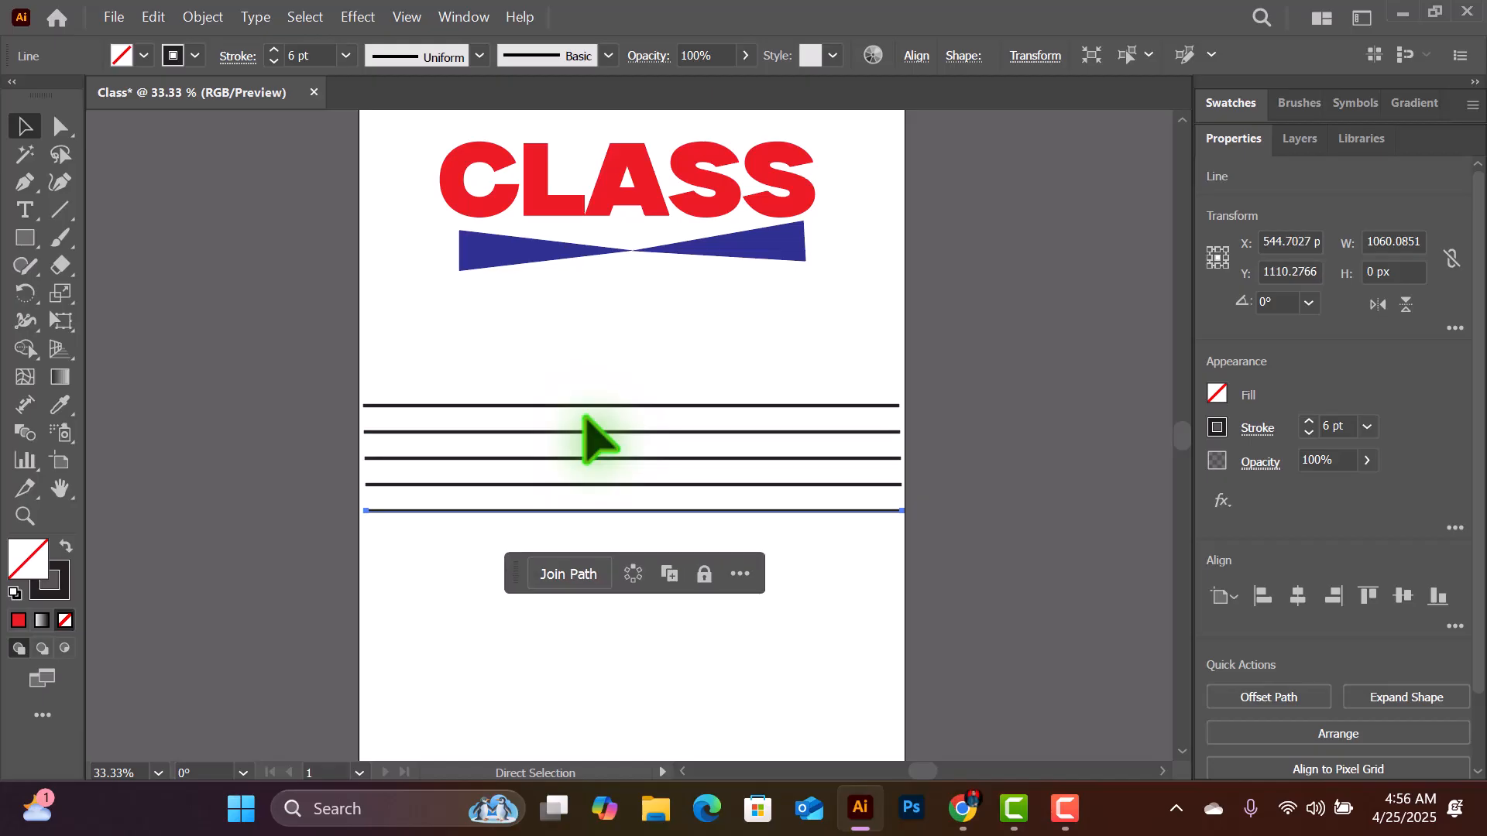
key(ctrl+d)
key(ctrl+d)
key(ctrl+d)
key(ctrl+d)
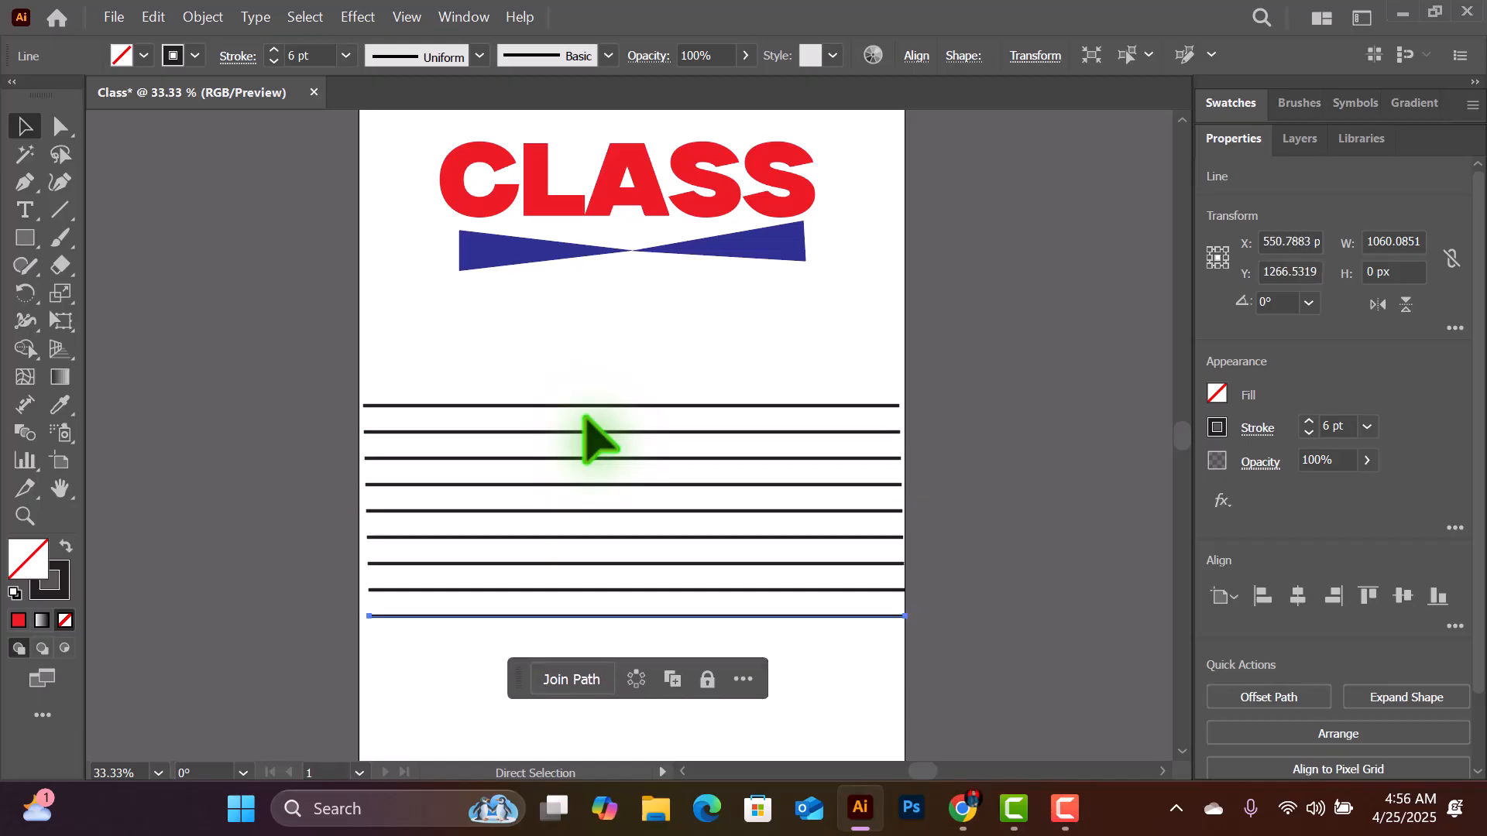
key(ctrl+d)
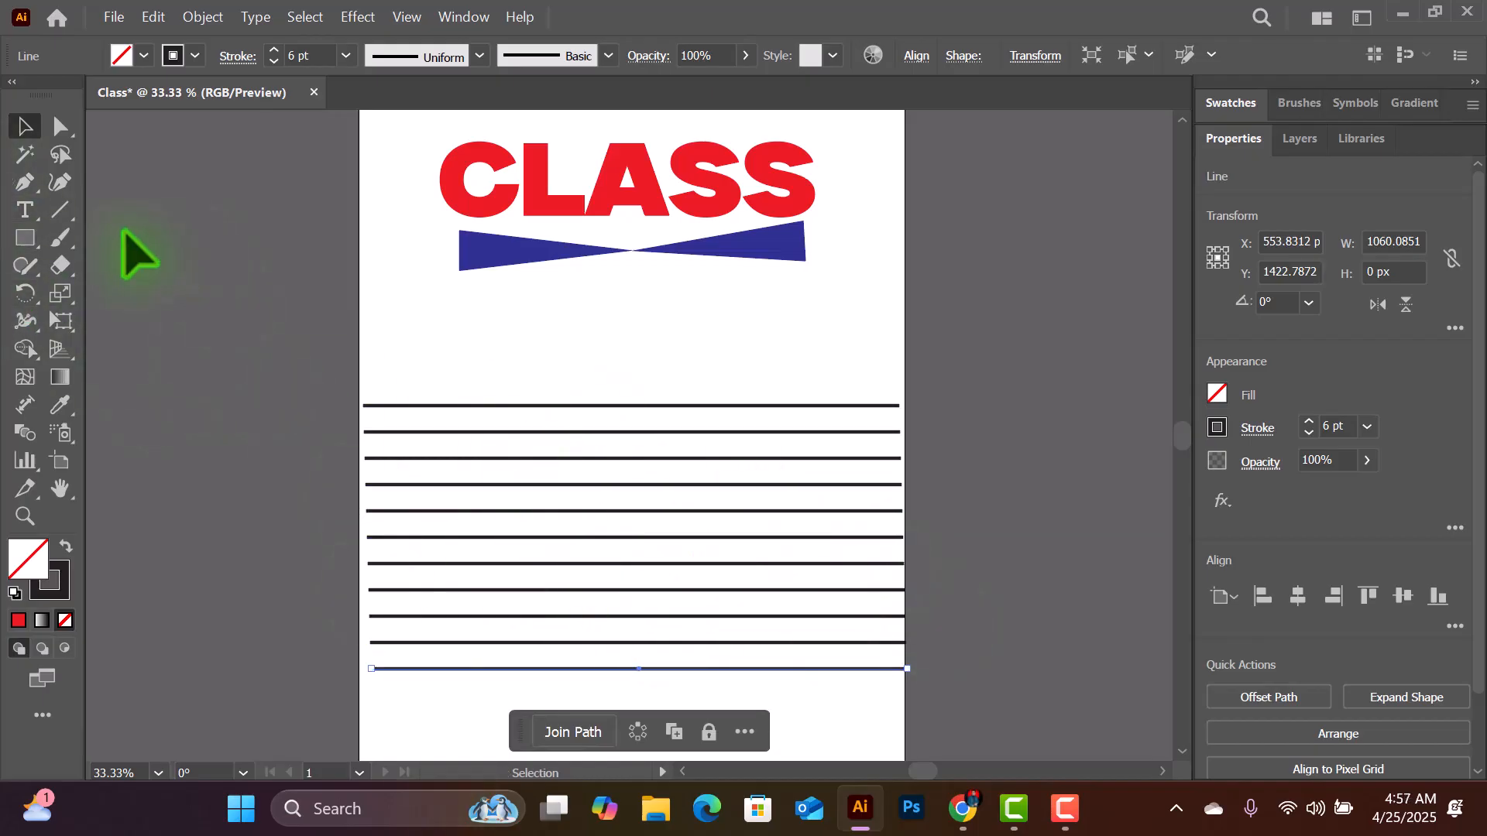
- Draw a vertical line about 663 px long across the horizontal lines and duplicate it about 225 px rightward until there are four
click(61, 211)
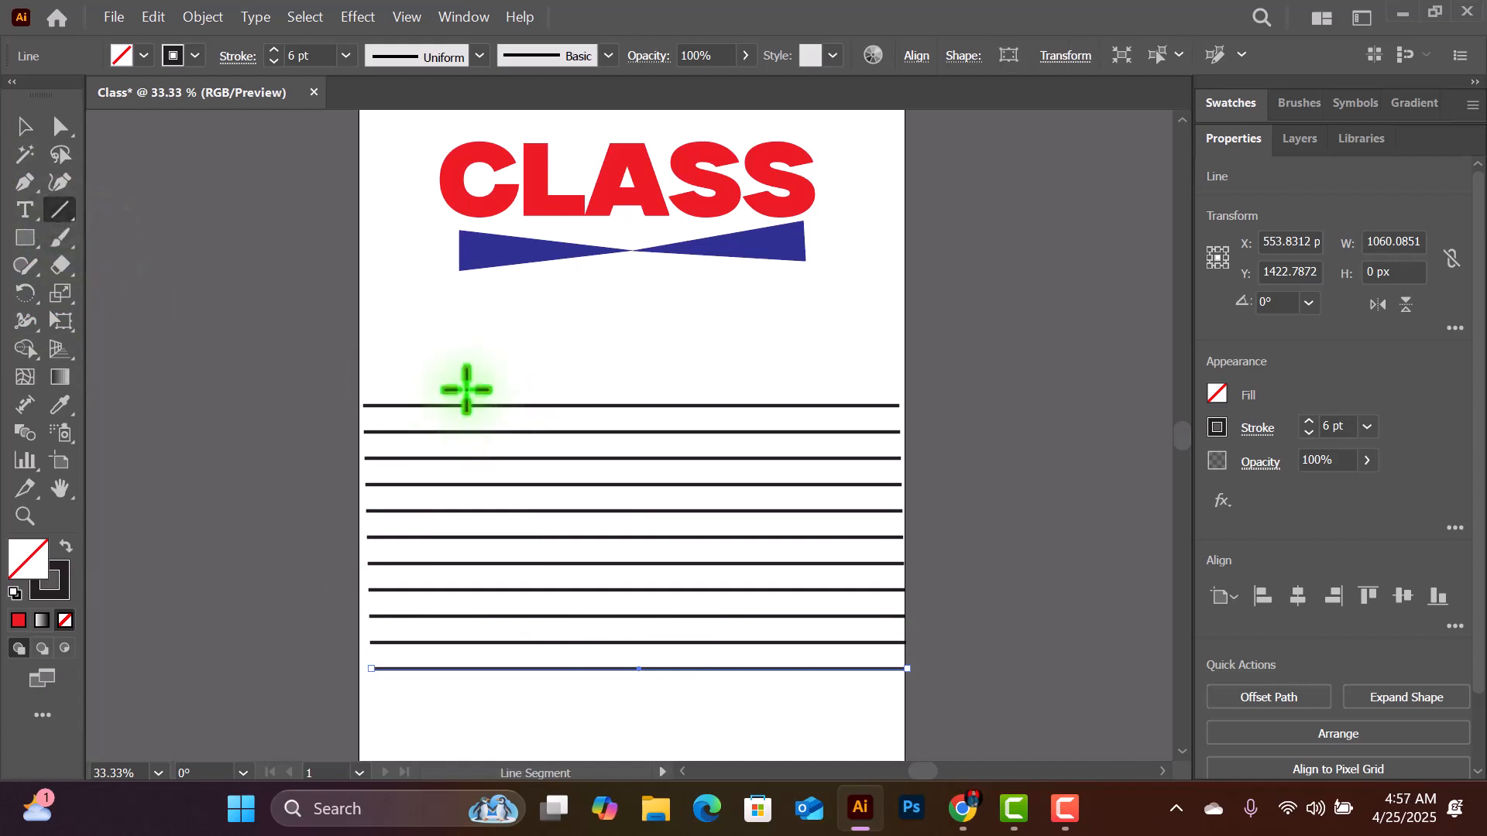
drag(466, 389, 481, 725)
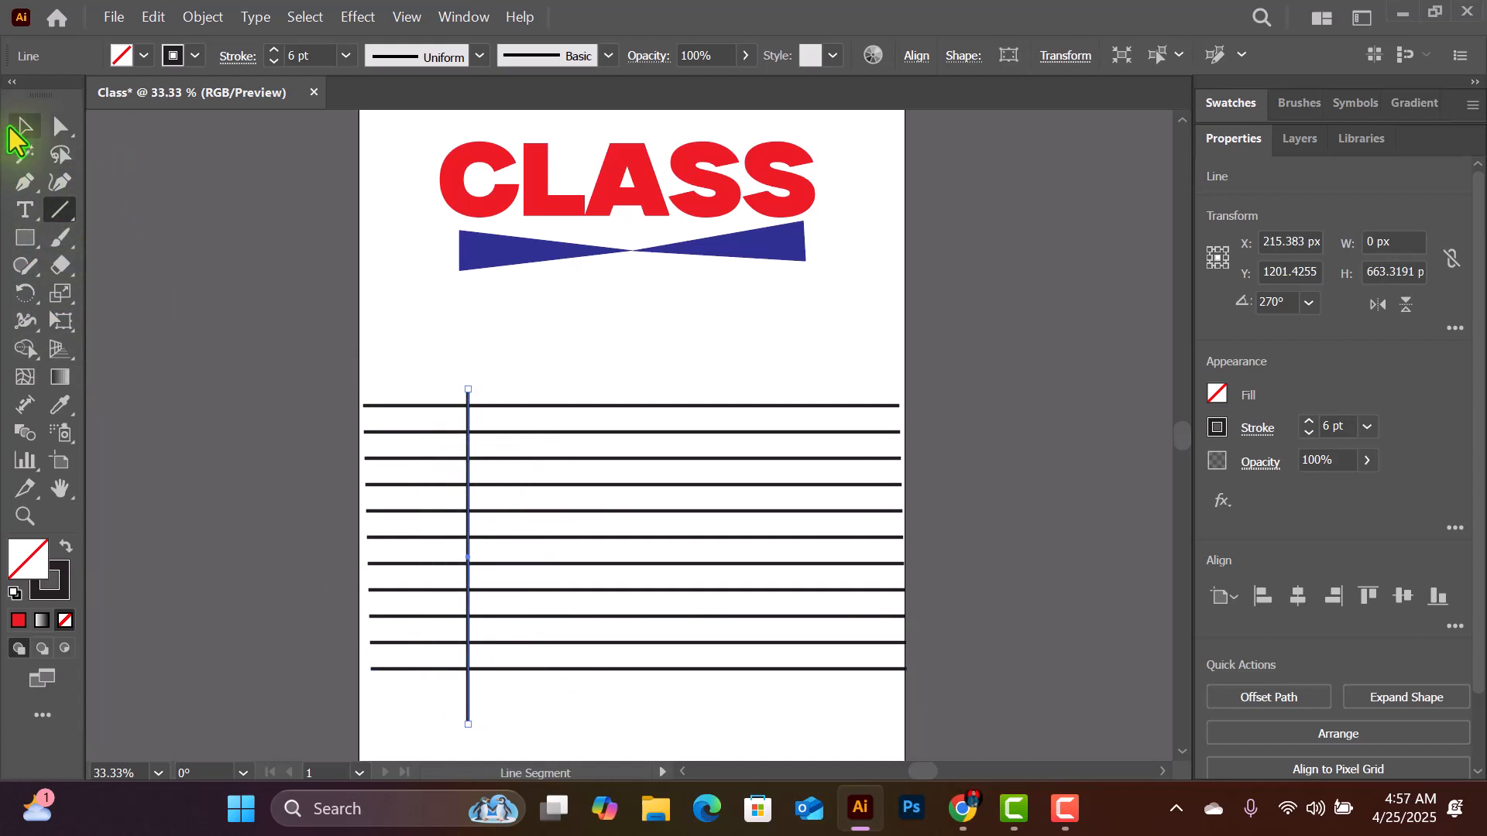
click(23, 126)
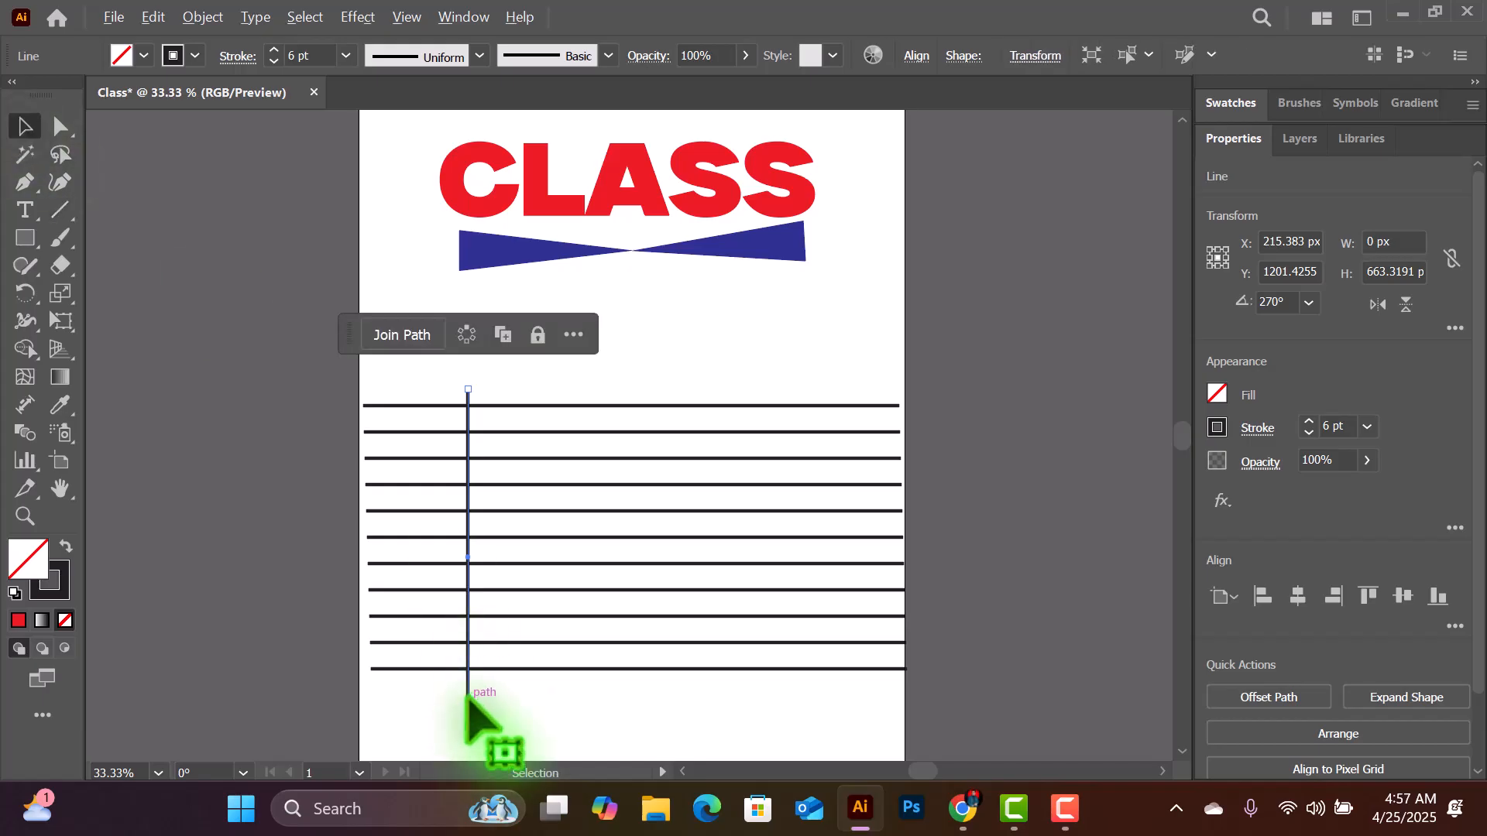
drag(466, 697, 579, 694)
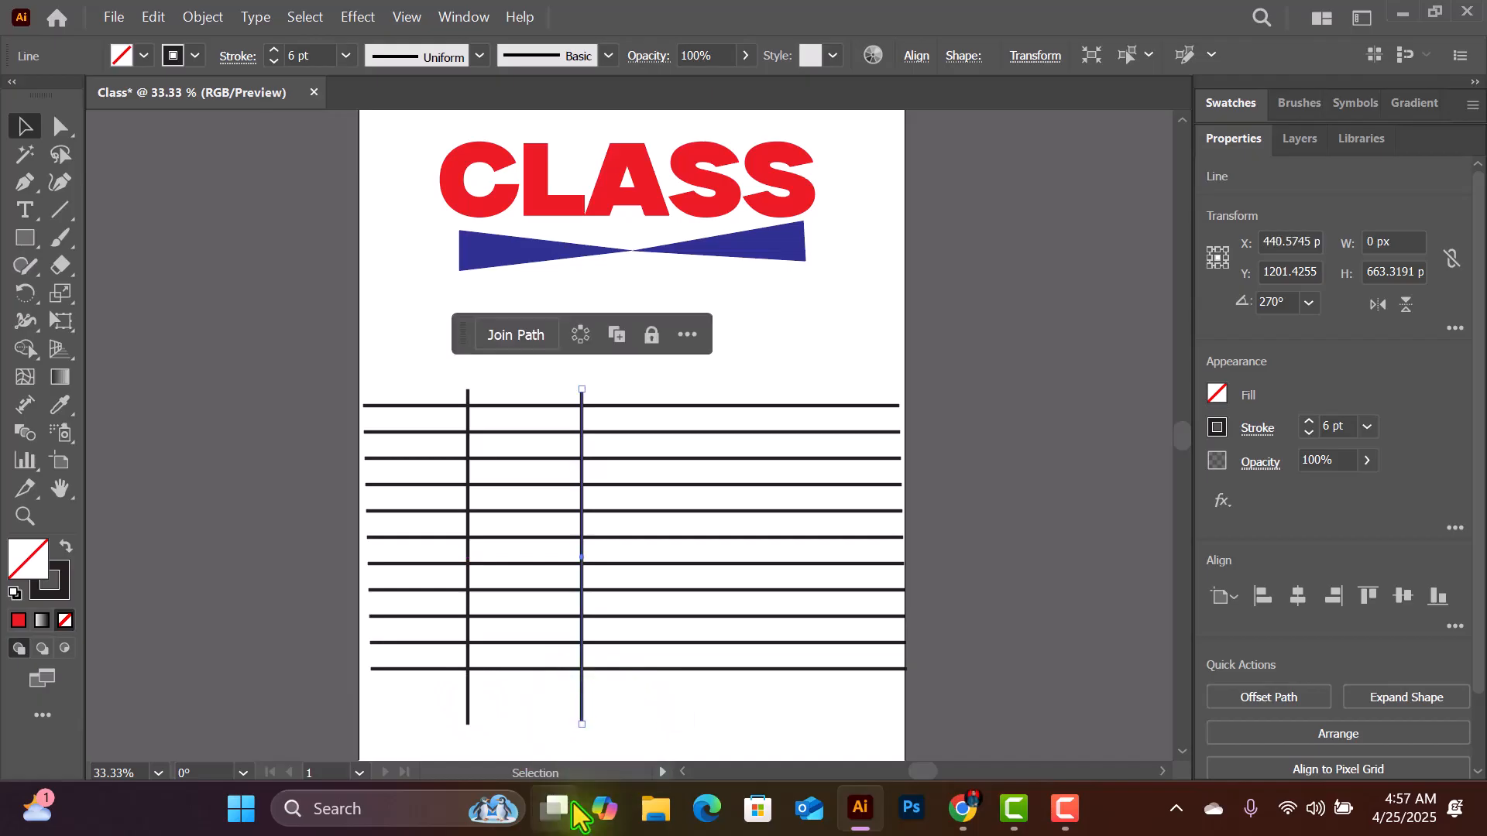
mouse_move(576, 815)
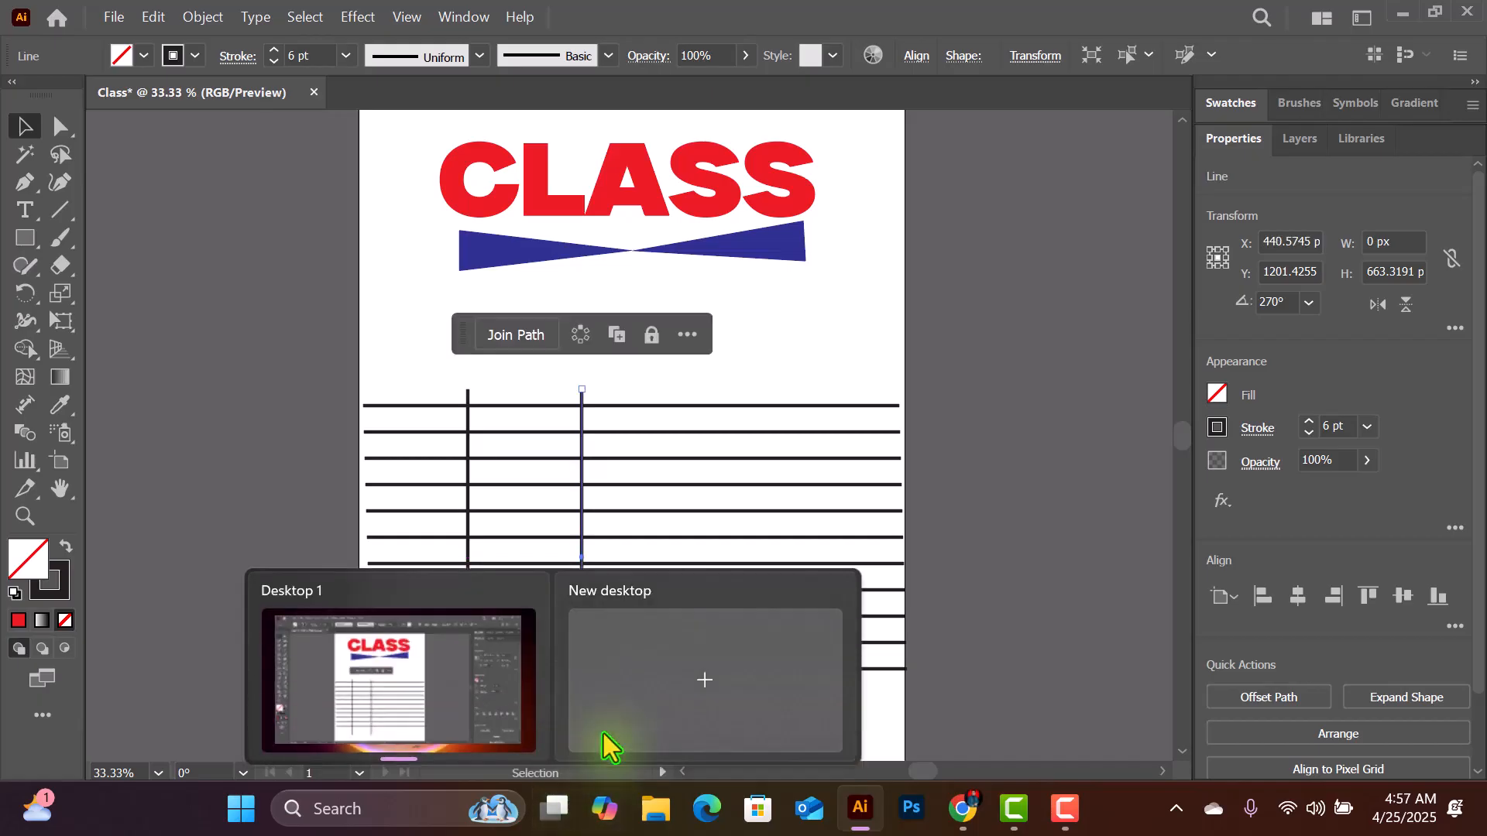
key(ctrl+d)
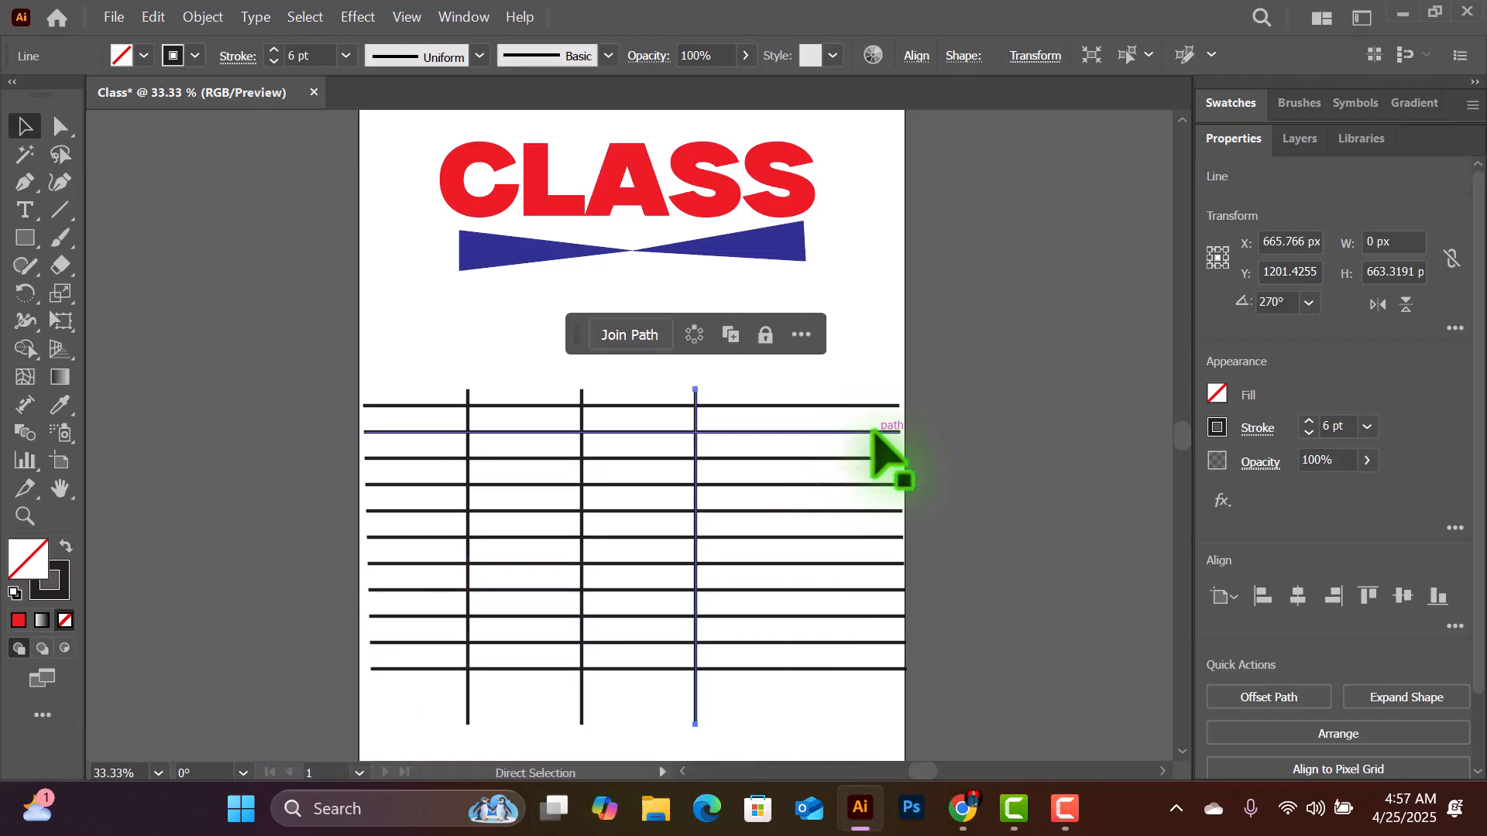
key(ctrl+d)
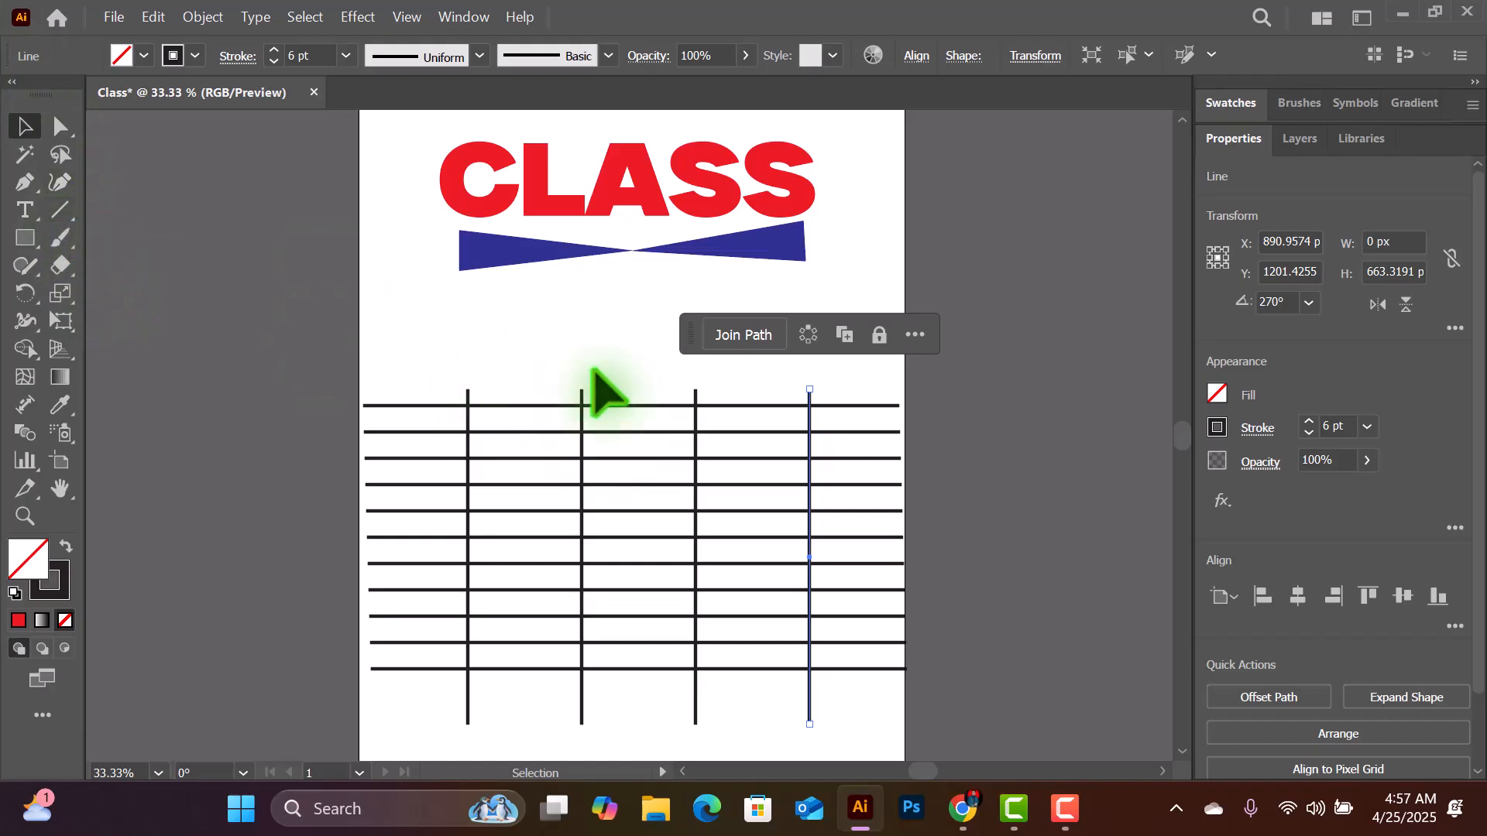
- Select all the black horizontal and vertical grid lines below the blue divider and delete them
drag(381, 349, 871, 700)
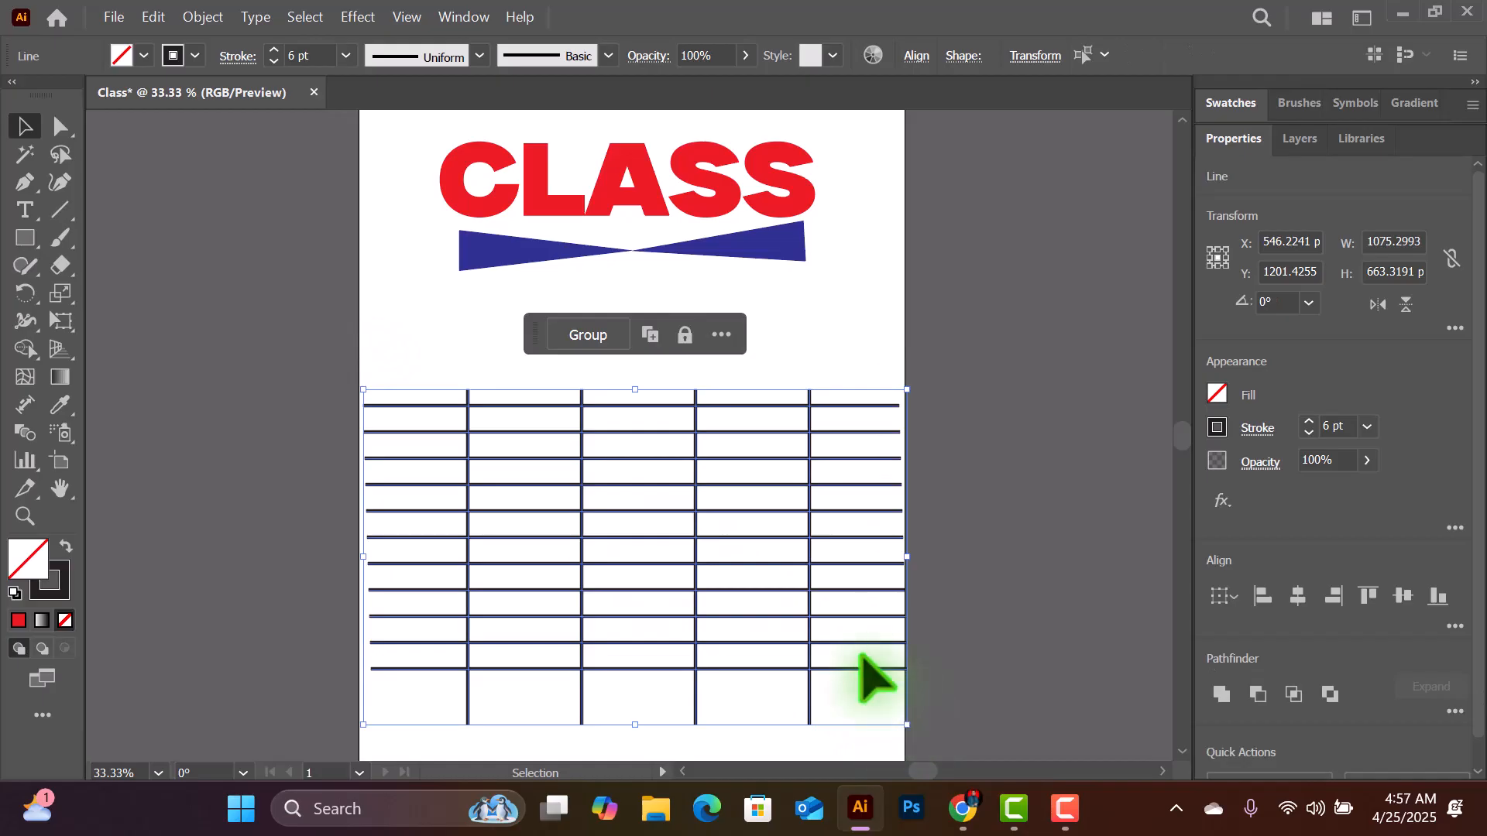
key(Delete)
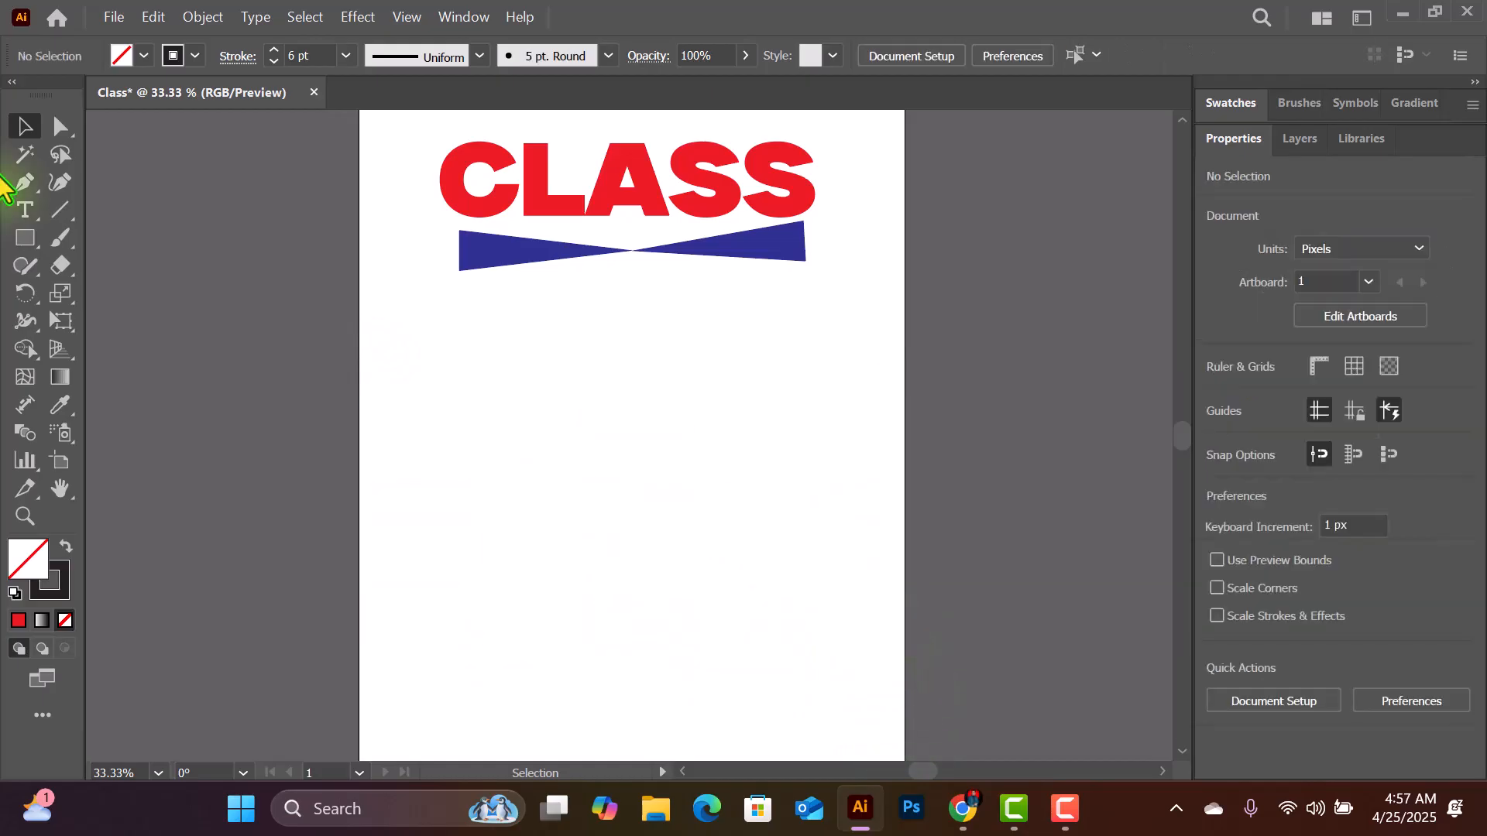
- Draw an arc about 167 px wide and 234 px high below the left half of the blue divider with the Arc tool
click(59, 211)
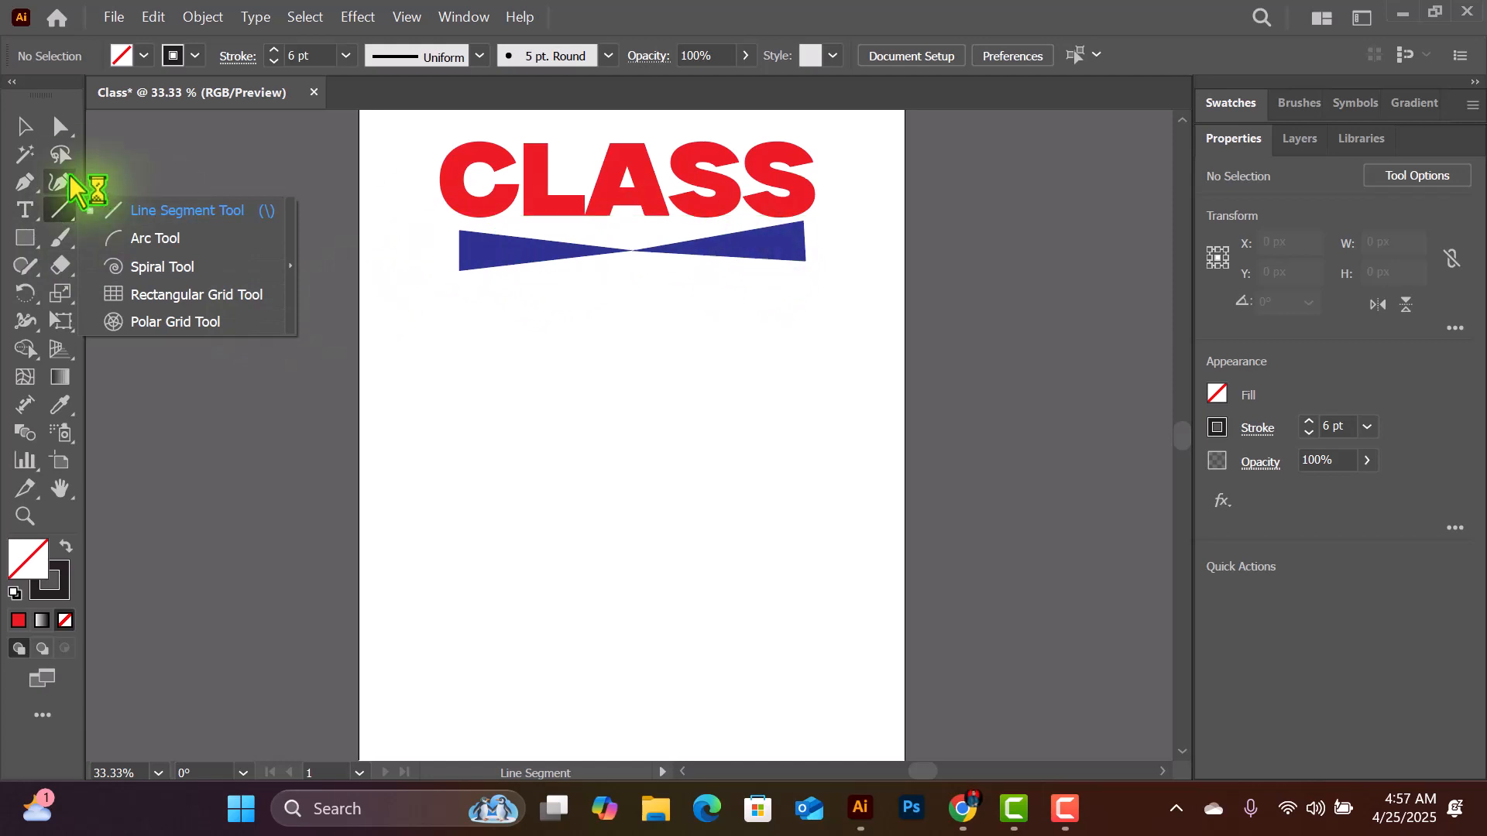
click(159, 241)
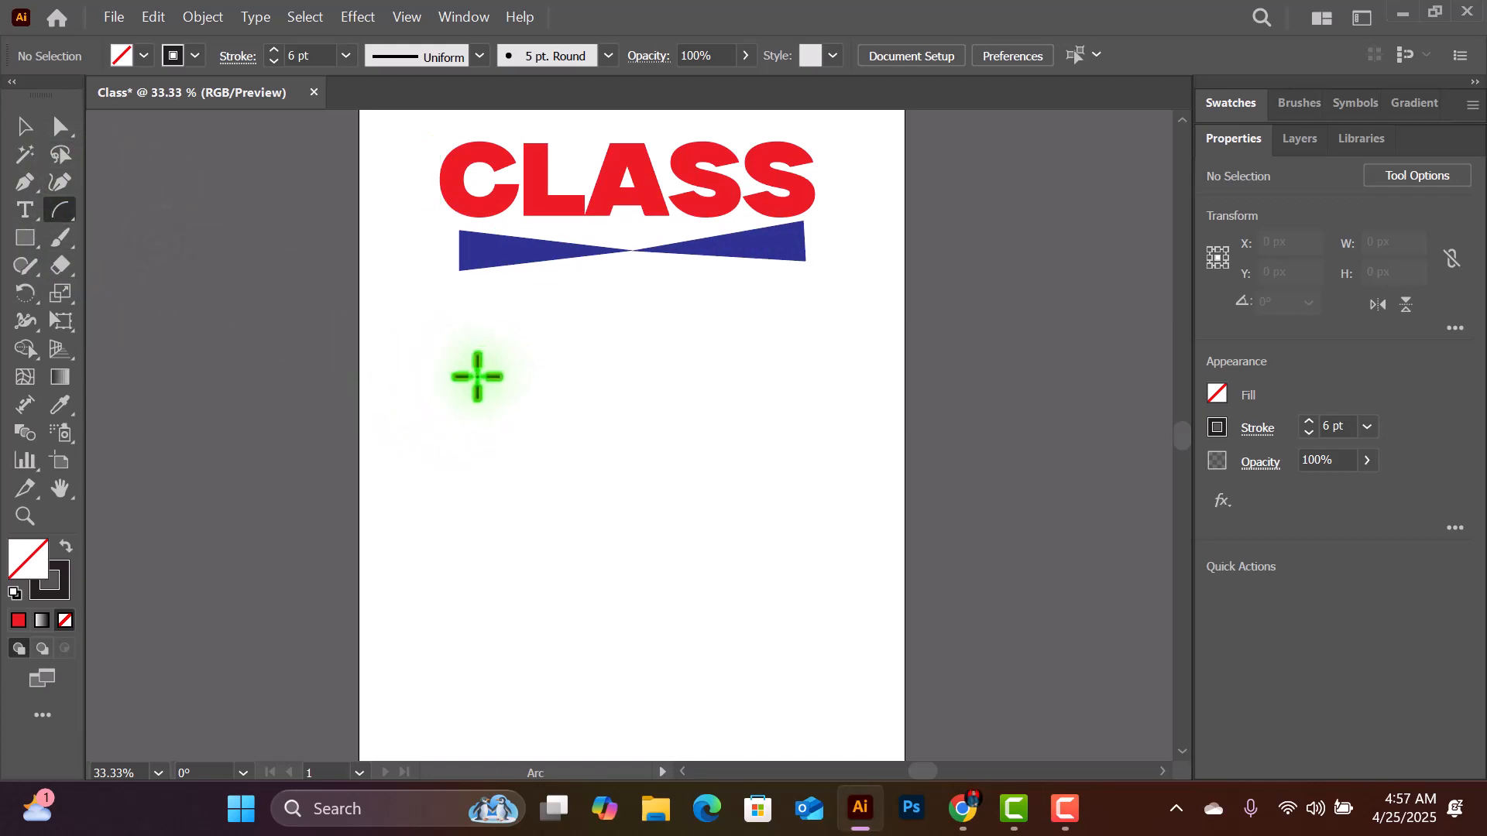
drag(472, 356, 558, 475)
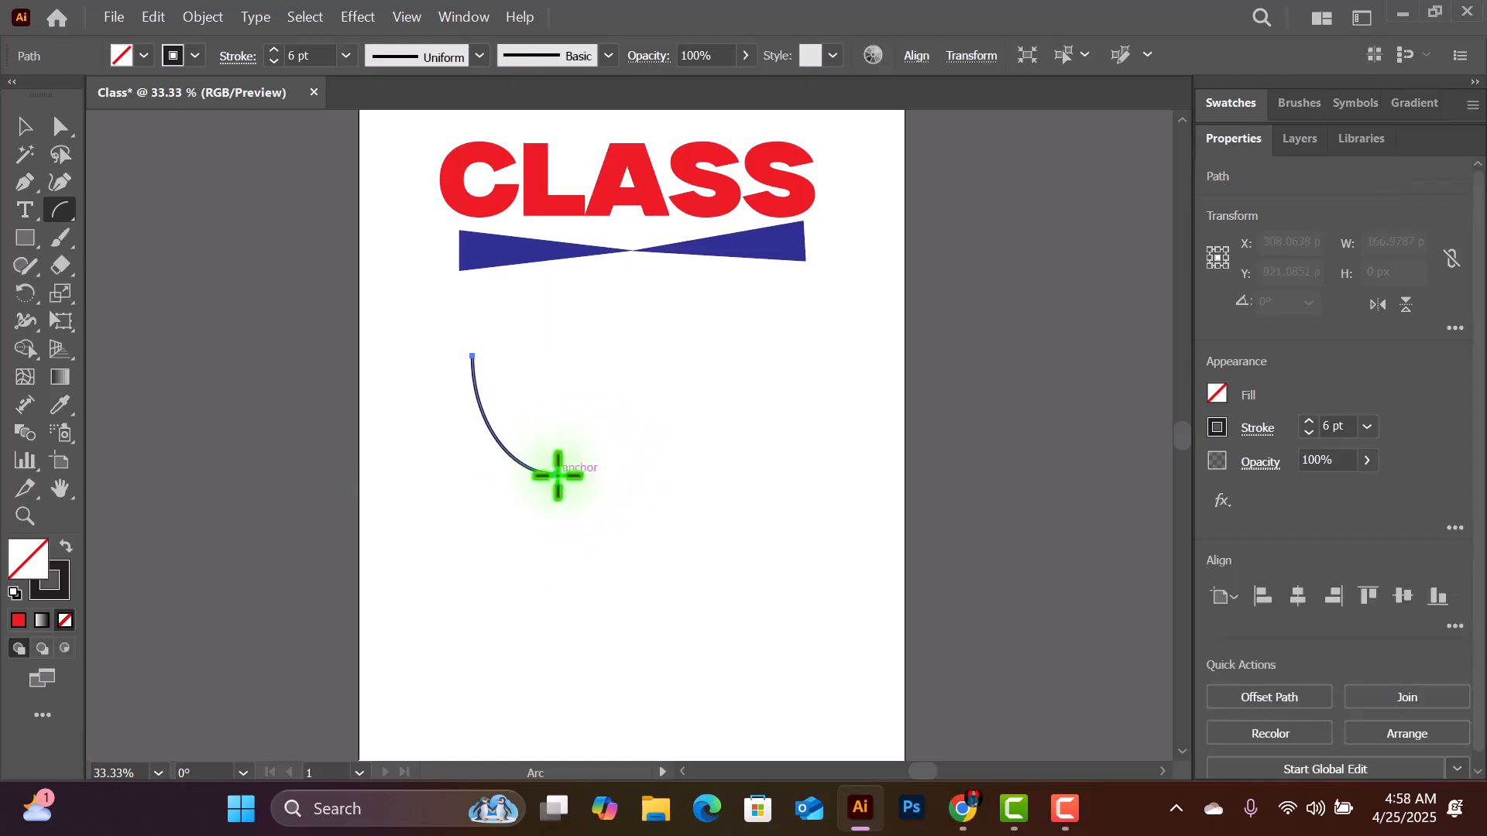
- Give the arc a 20 pt purple stroke with the triangular width profile that tapers to a point at one end
click(346, 56)
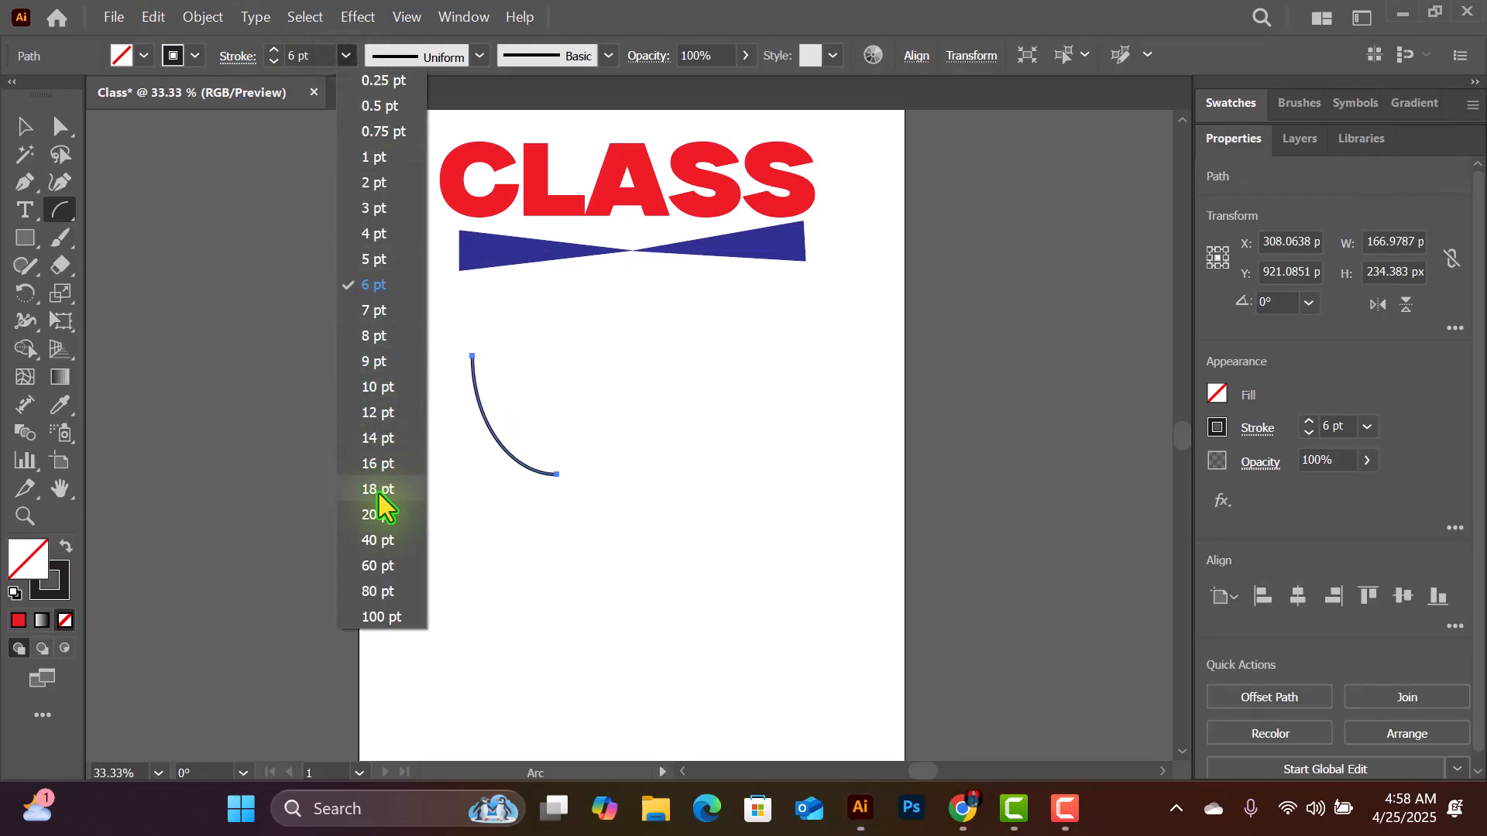
click(378, 514)
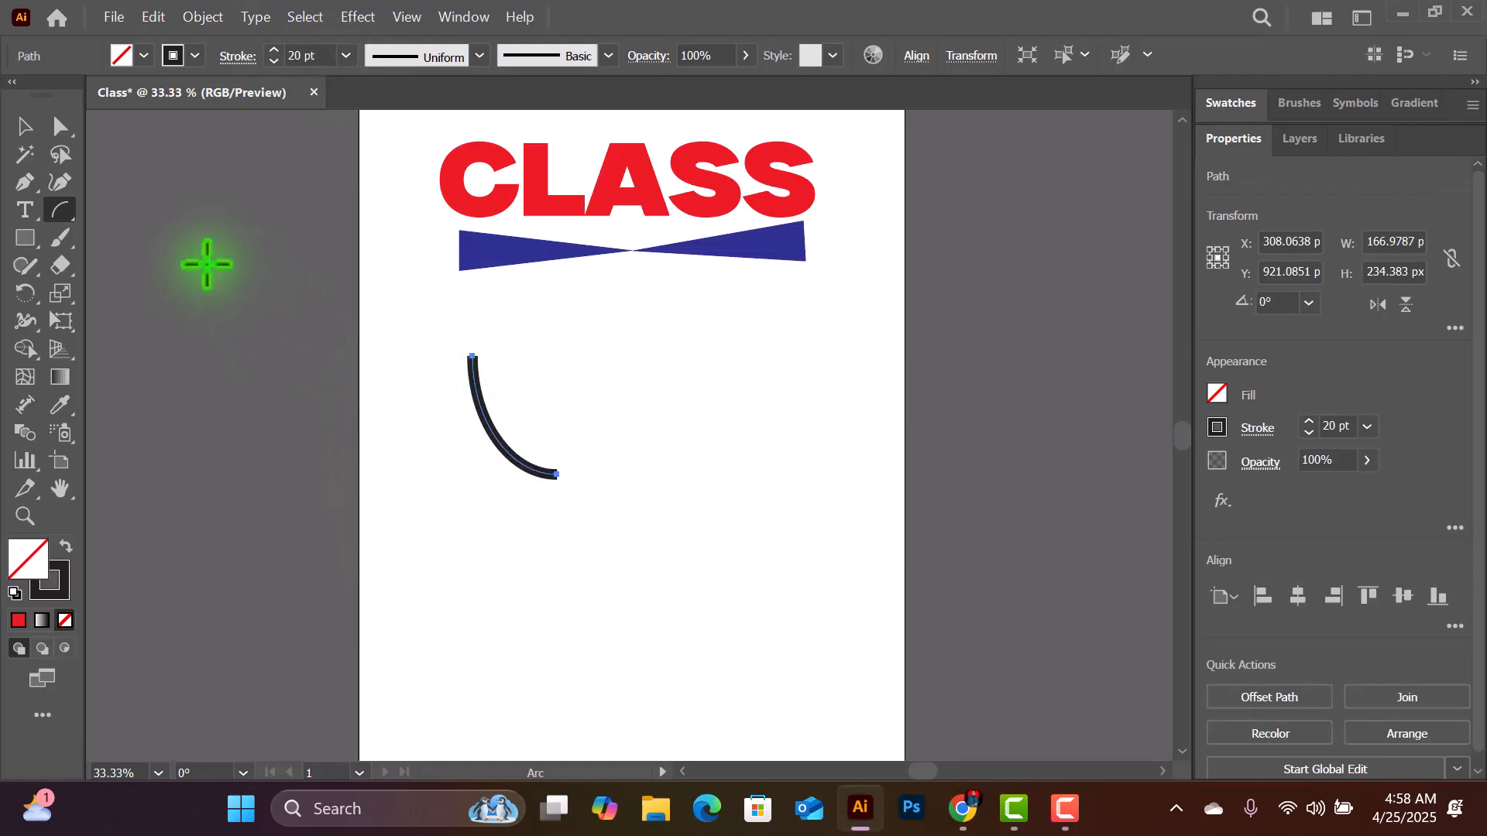
click(420, 57)
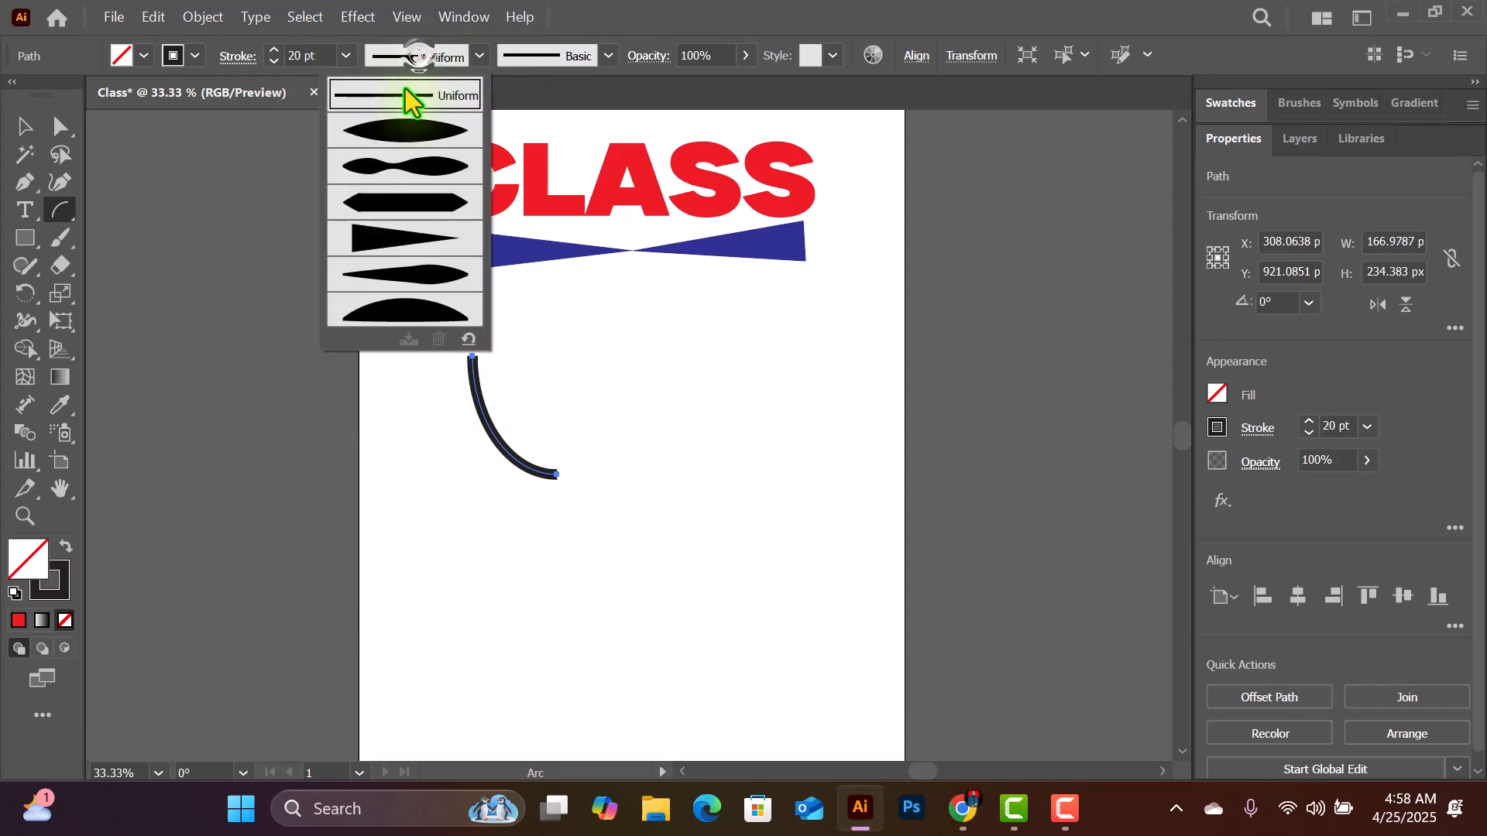
click(372, 238)
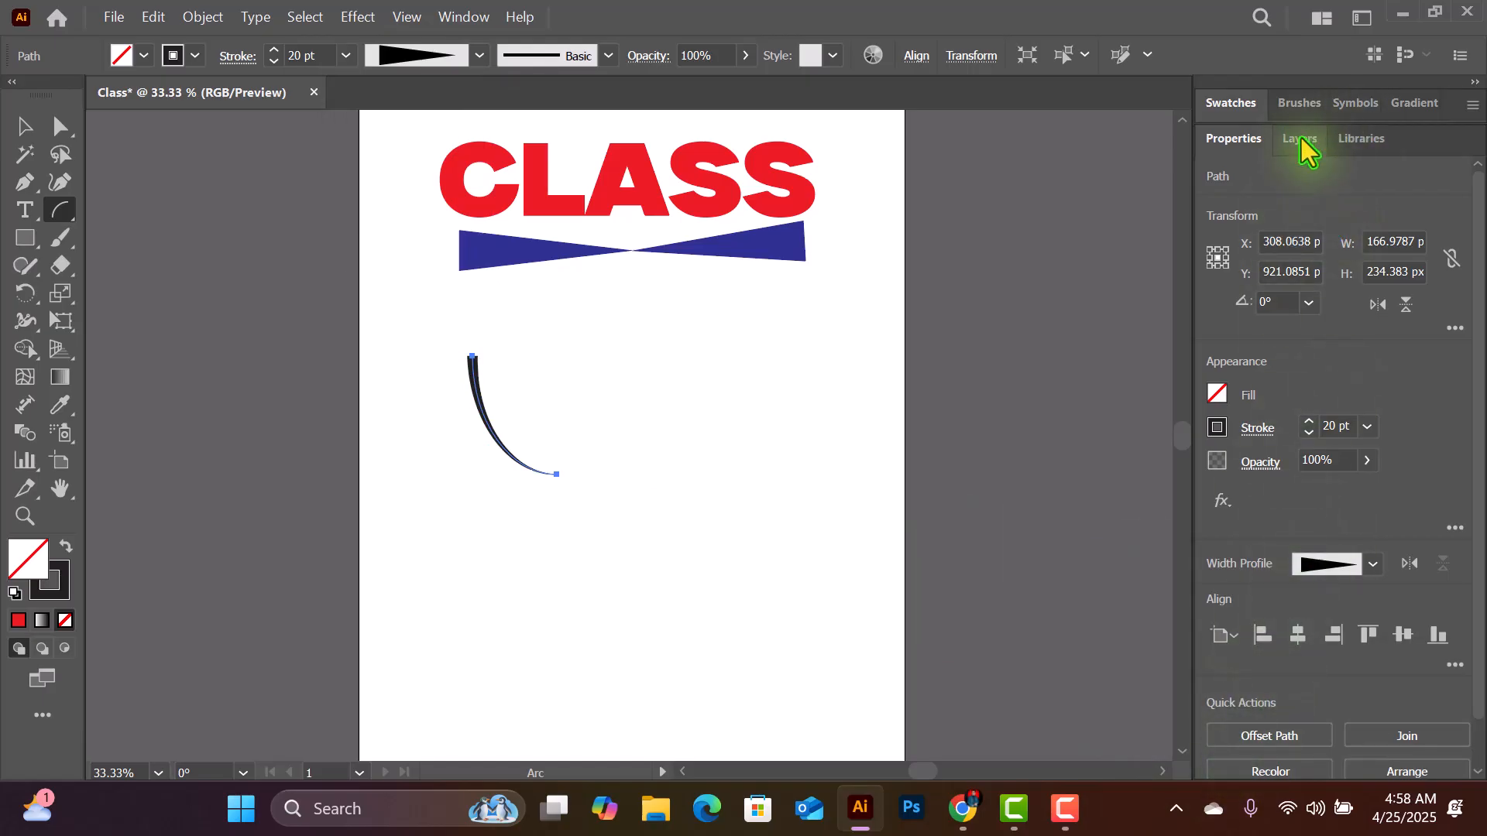
click(1233, 104)
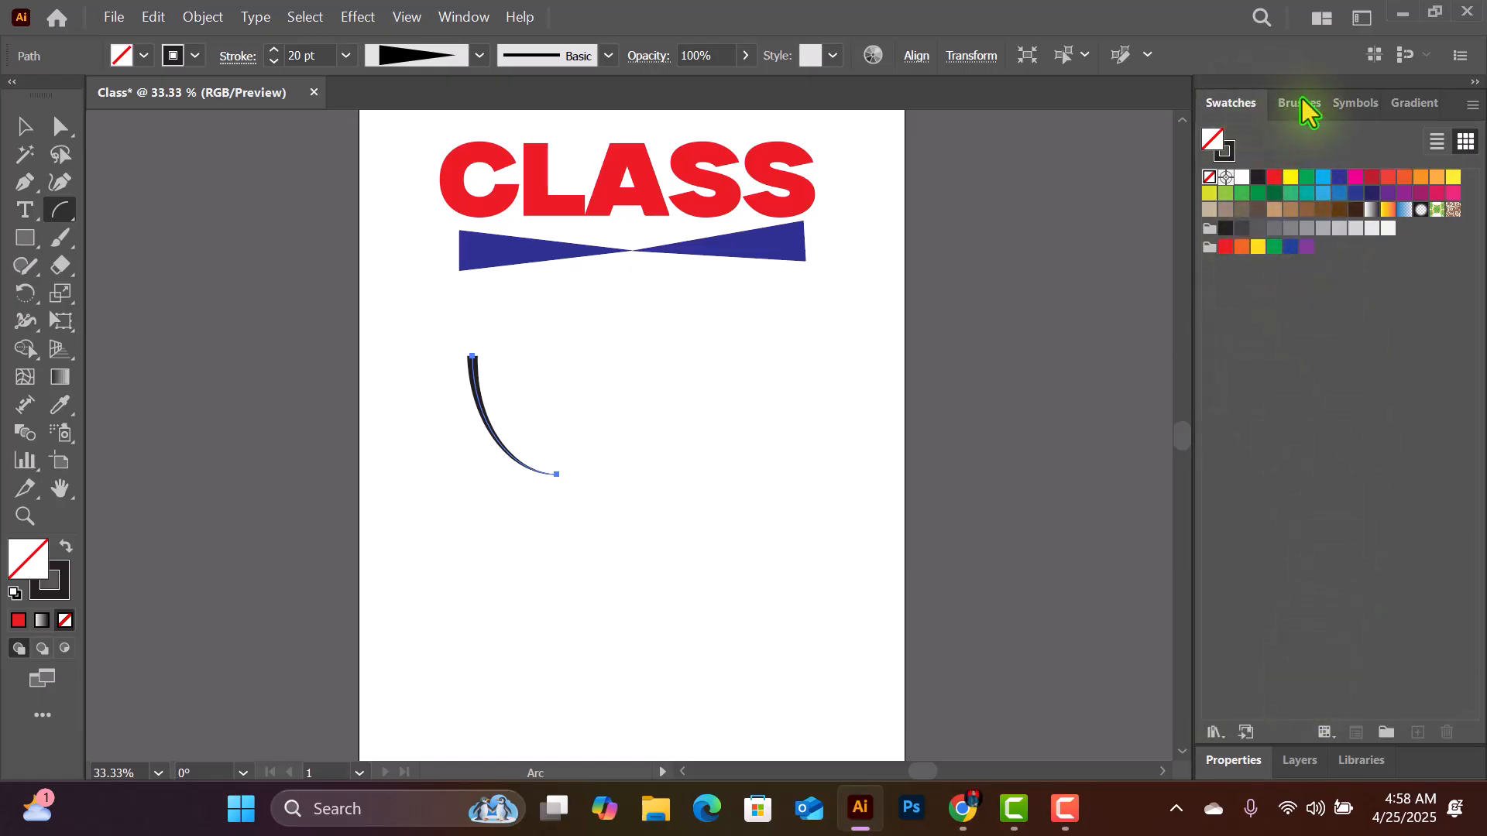
click(1226, 151)
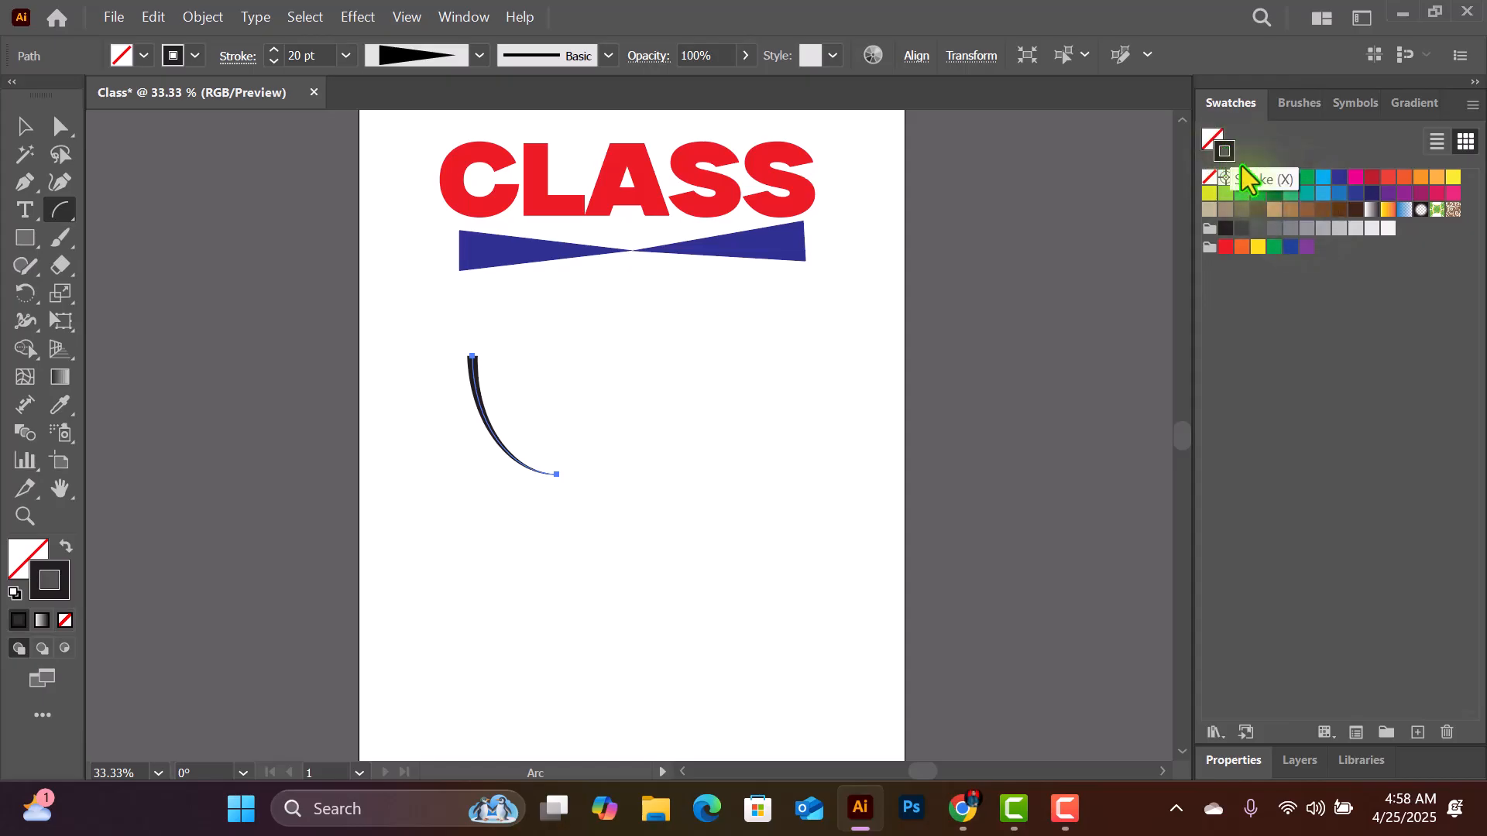
click(1372, 176)
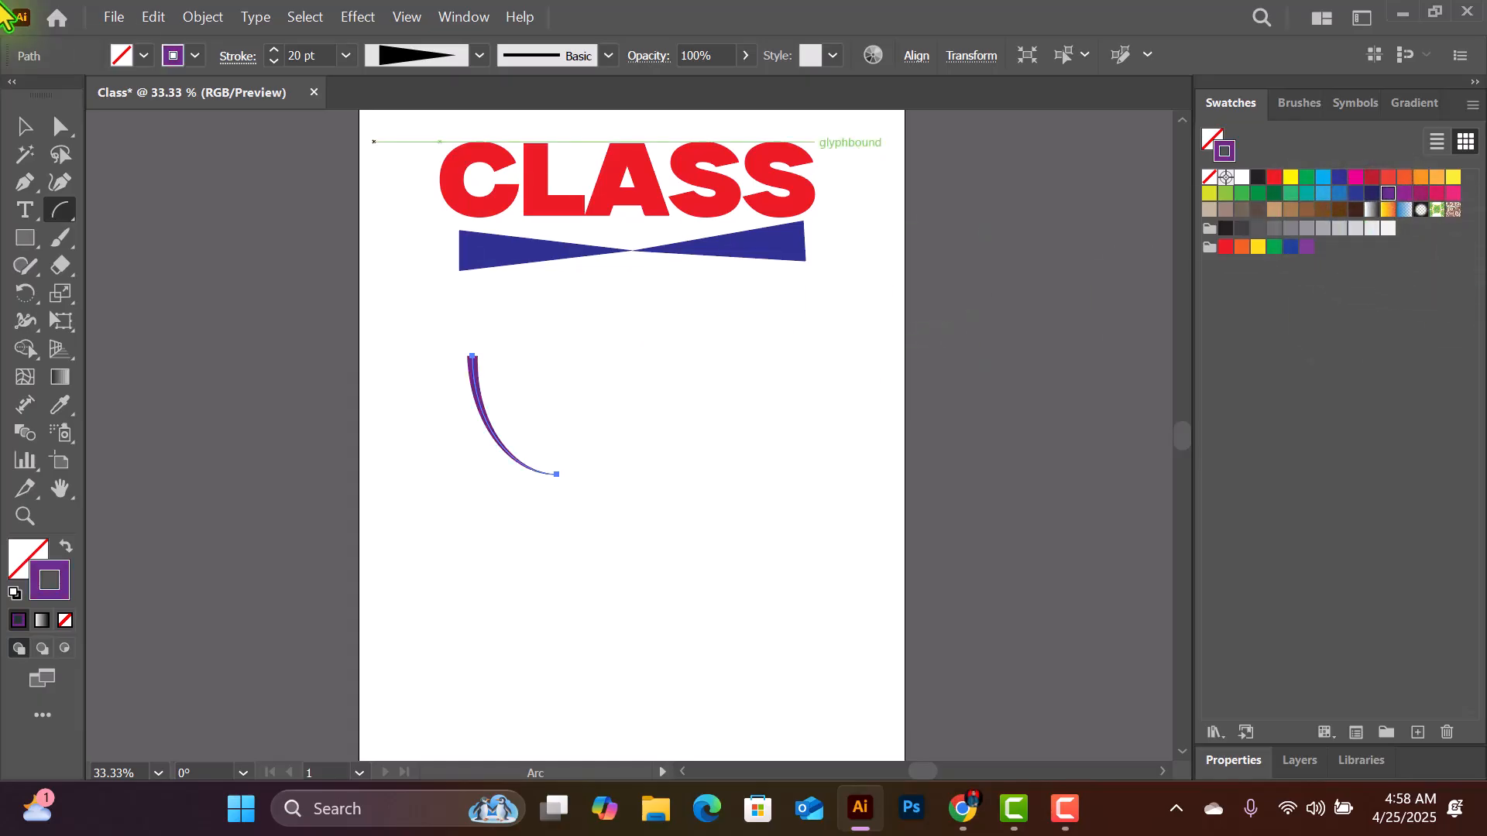
- Draw a spiral to the right of the purple arc, below the centre of the blue divider, with the Spiral tool
right_click(68, 215)
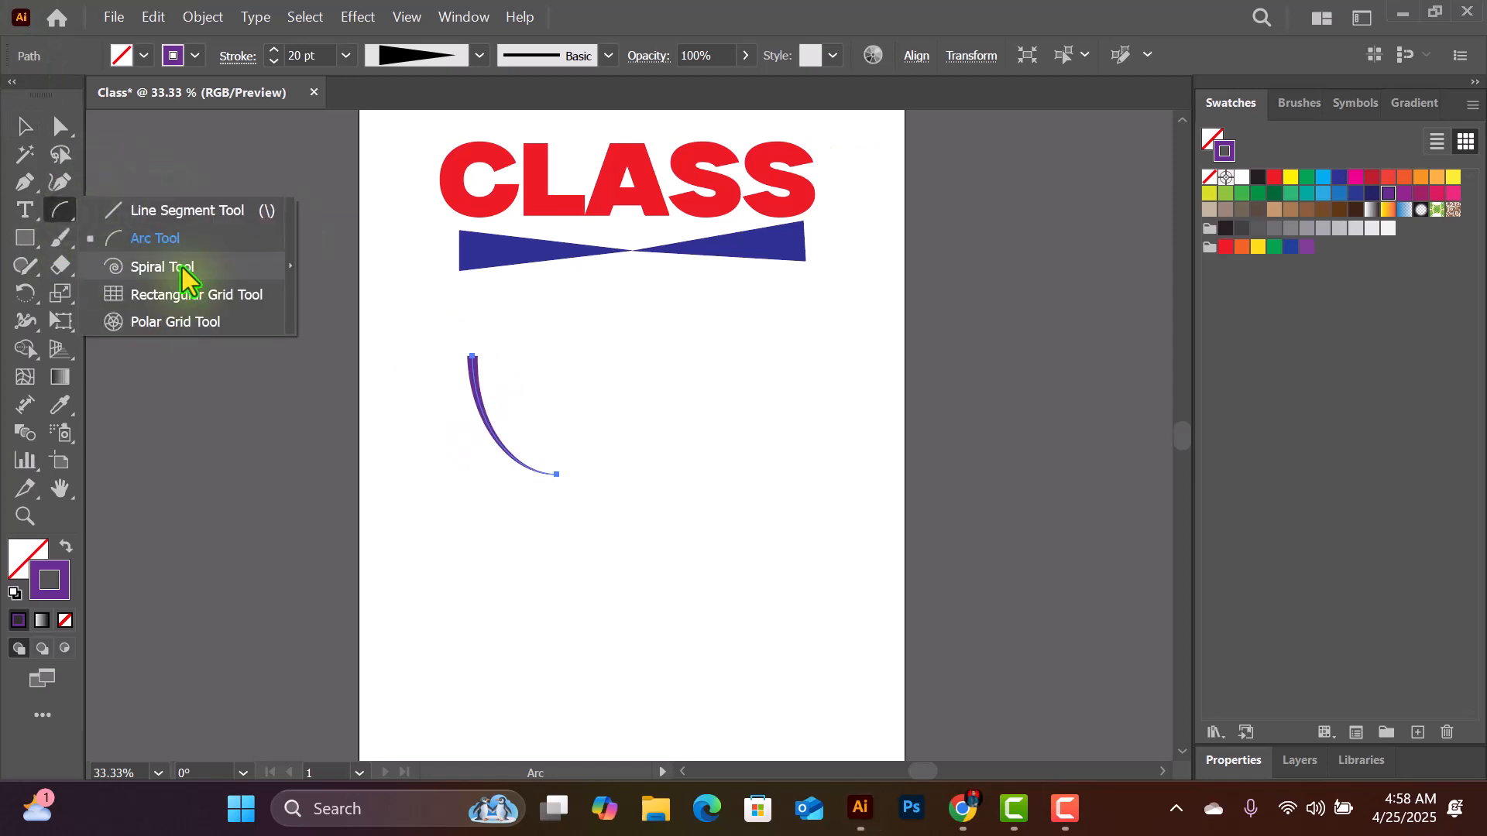
click(183, 267)
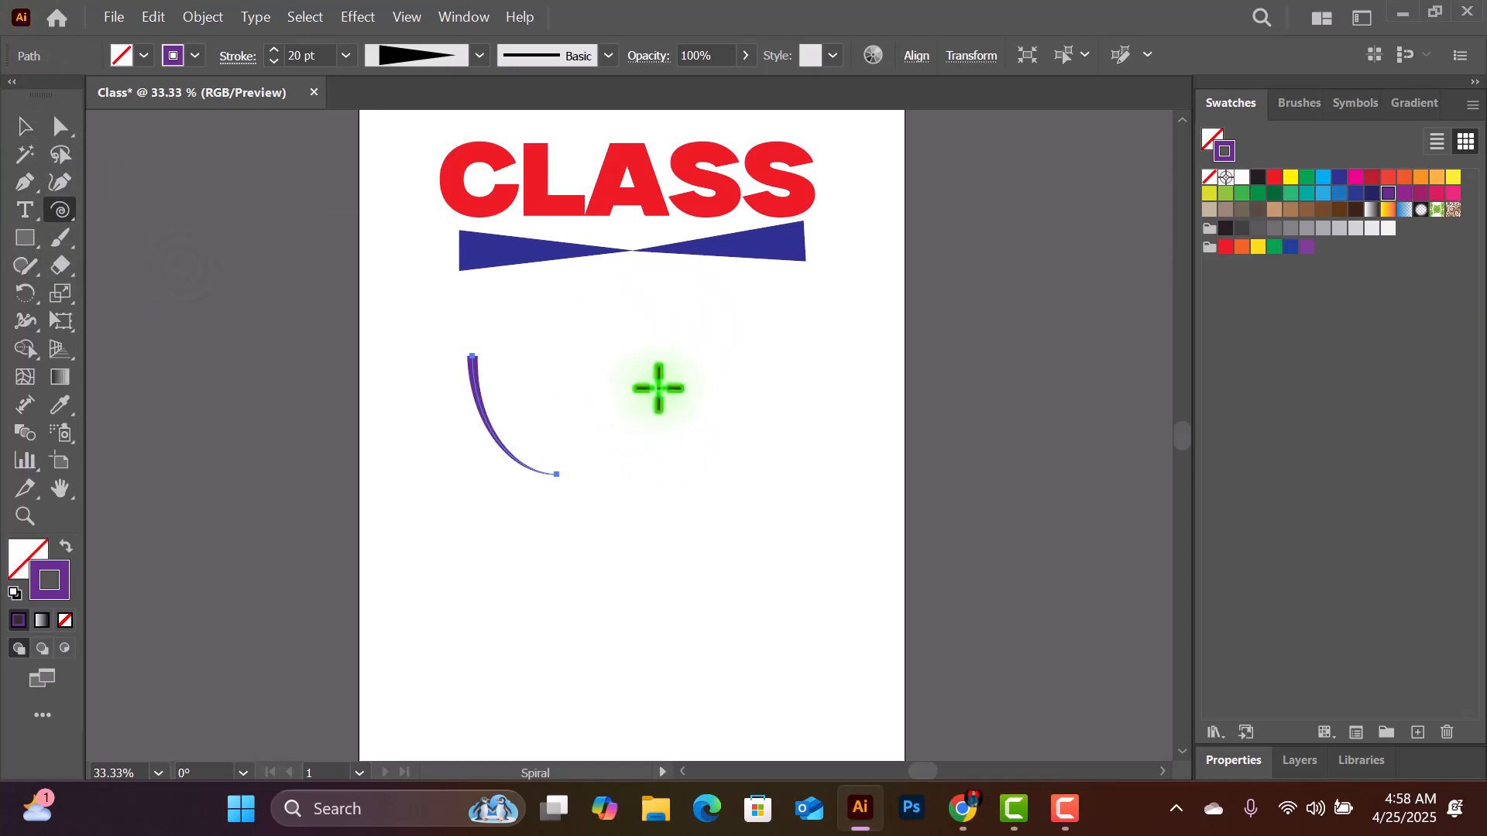
mouse_move(658, 387)
mouse_down()
mouse_move(743, 431)
mouse_move(727, 355)
mouse_move(681, 314)
mouse_move(630, 315)
mouse_move(753, 361)
mouse_move(678, 438)
mouse_move(712, 446)
mouse_up()
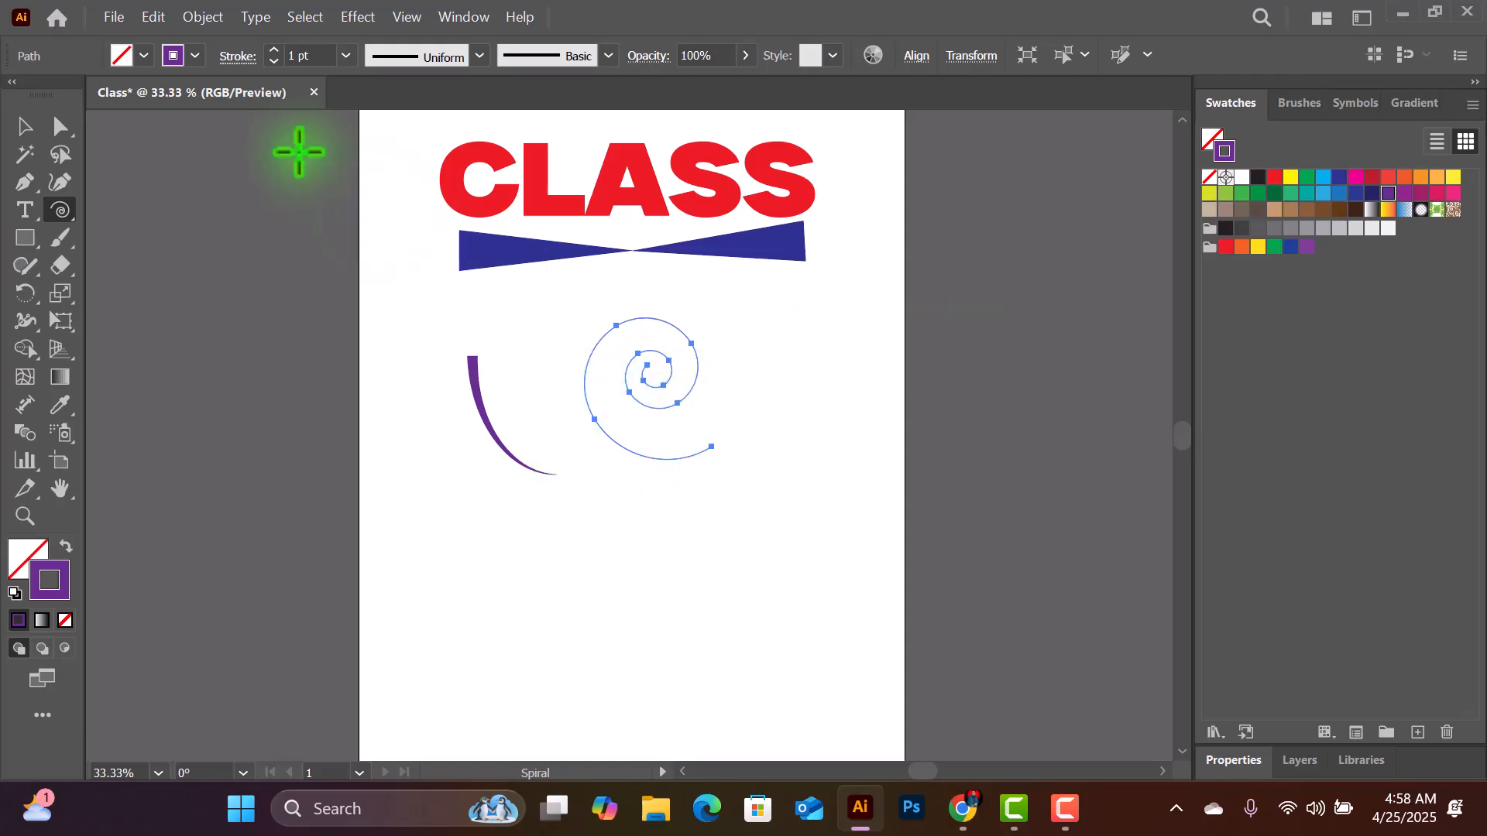
- Try stroke weights of 60 pt and 18 pt on the spiral
click(346, 55)
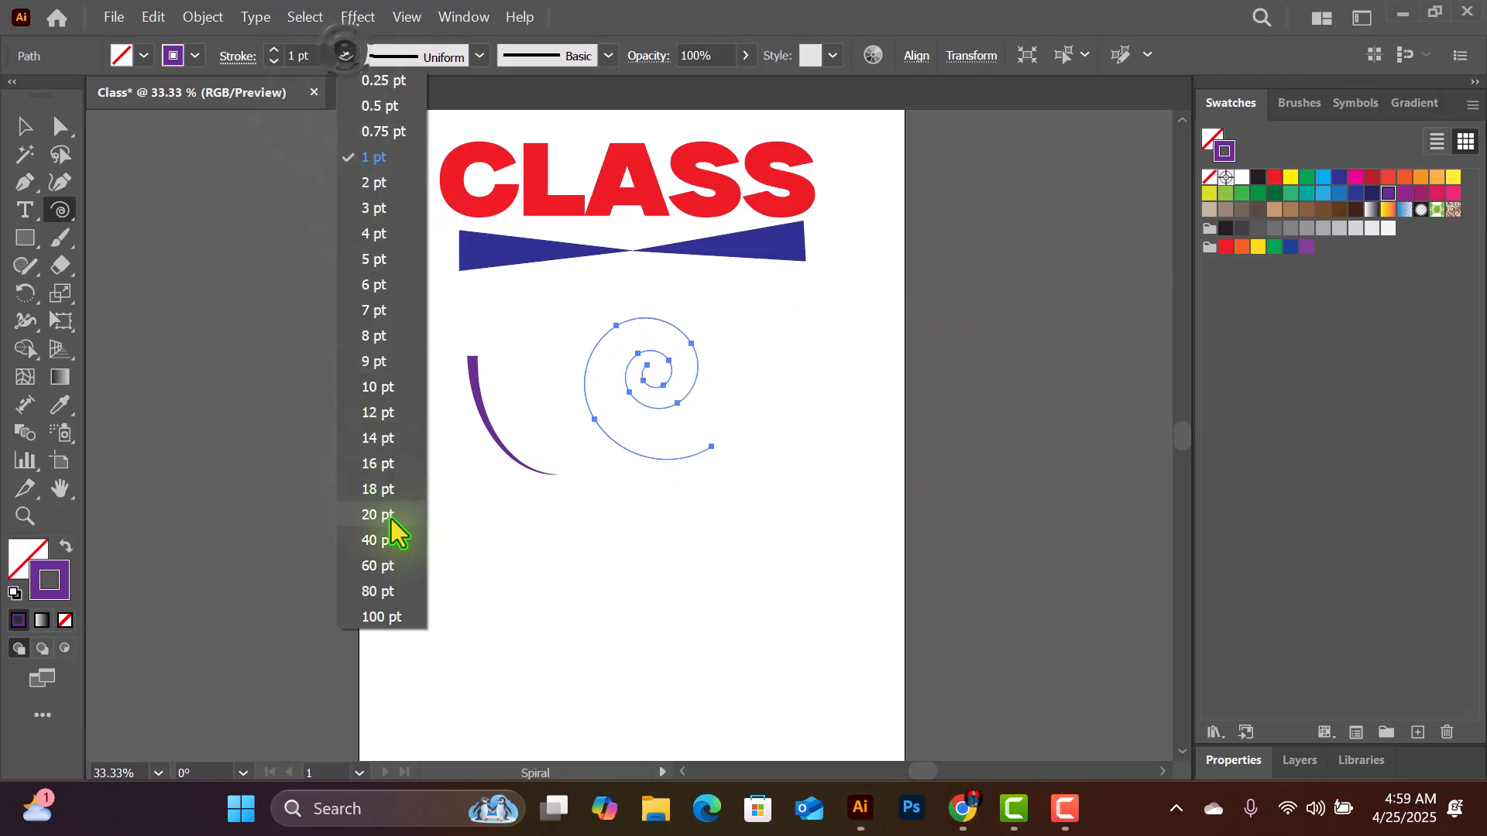
click(383, 565)
click(355, 57)
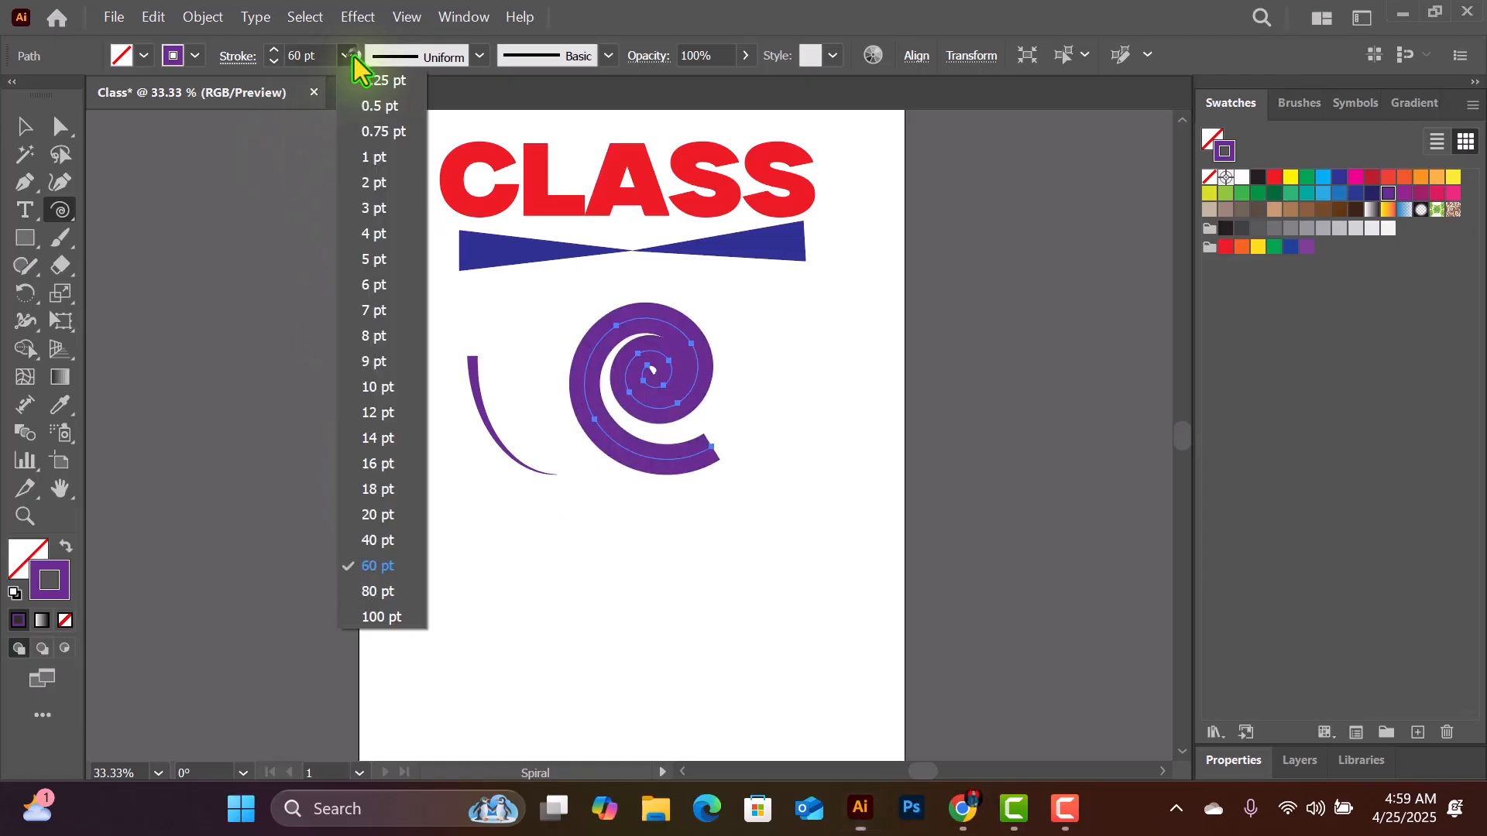
click(384, 492)
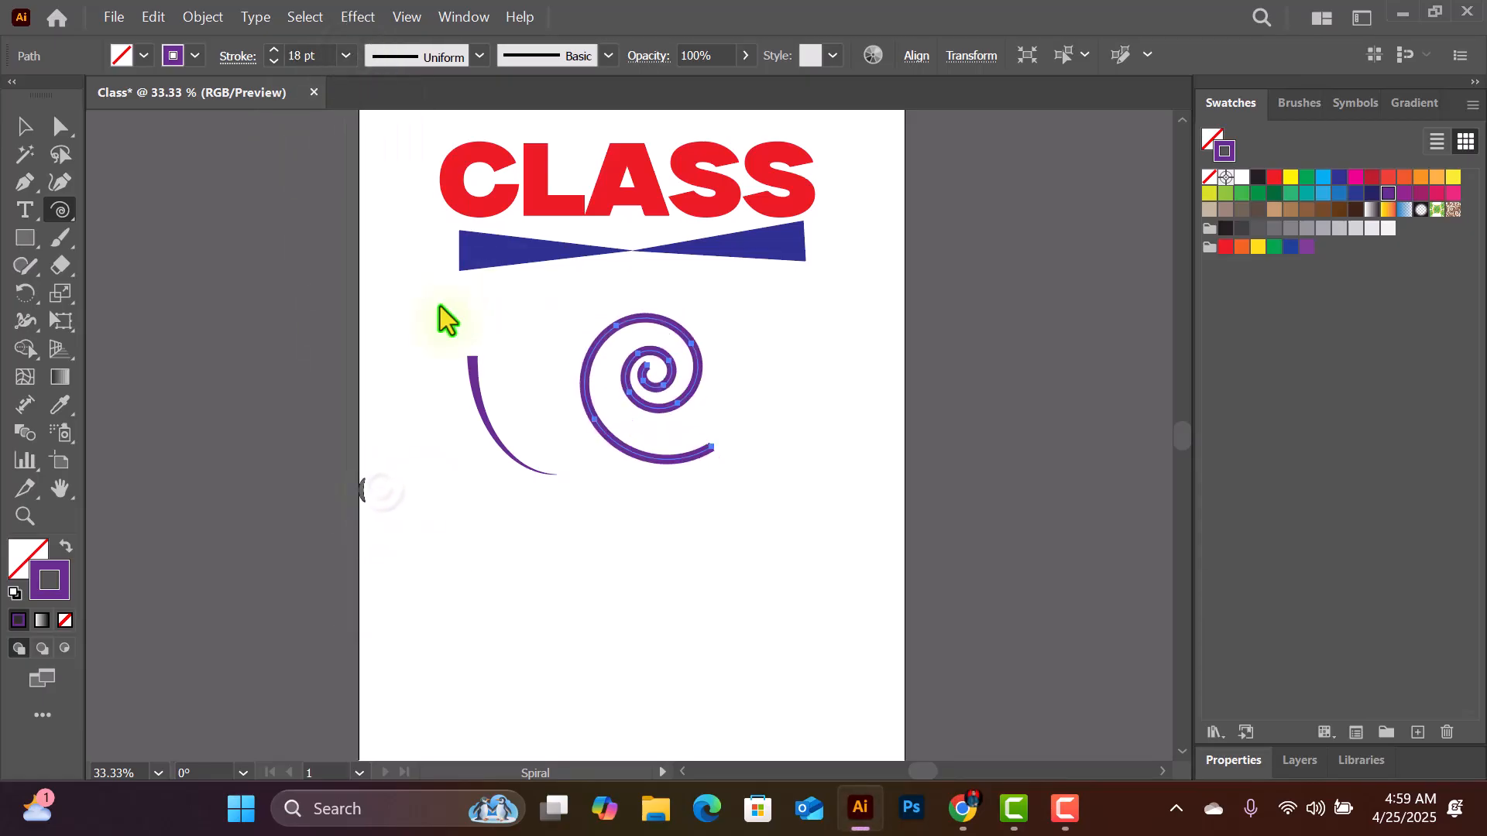
- Apply the asymmetric width profile pointed at both ends to the spiral and set its stroke weight to 20 pt
click(438, 52)
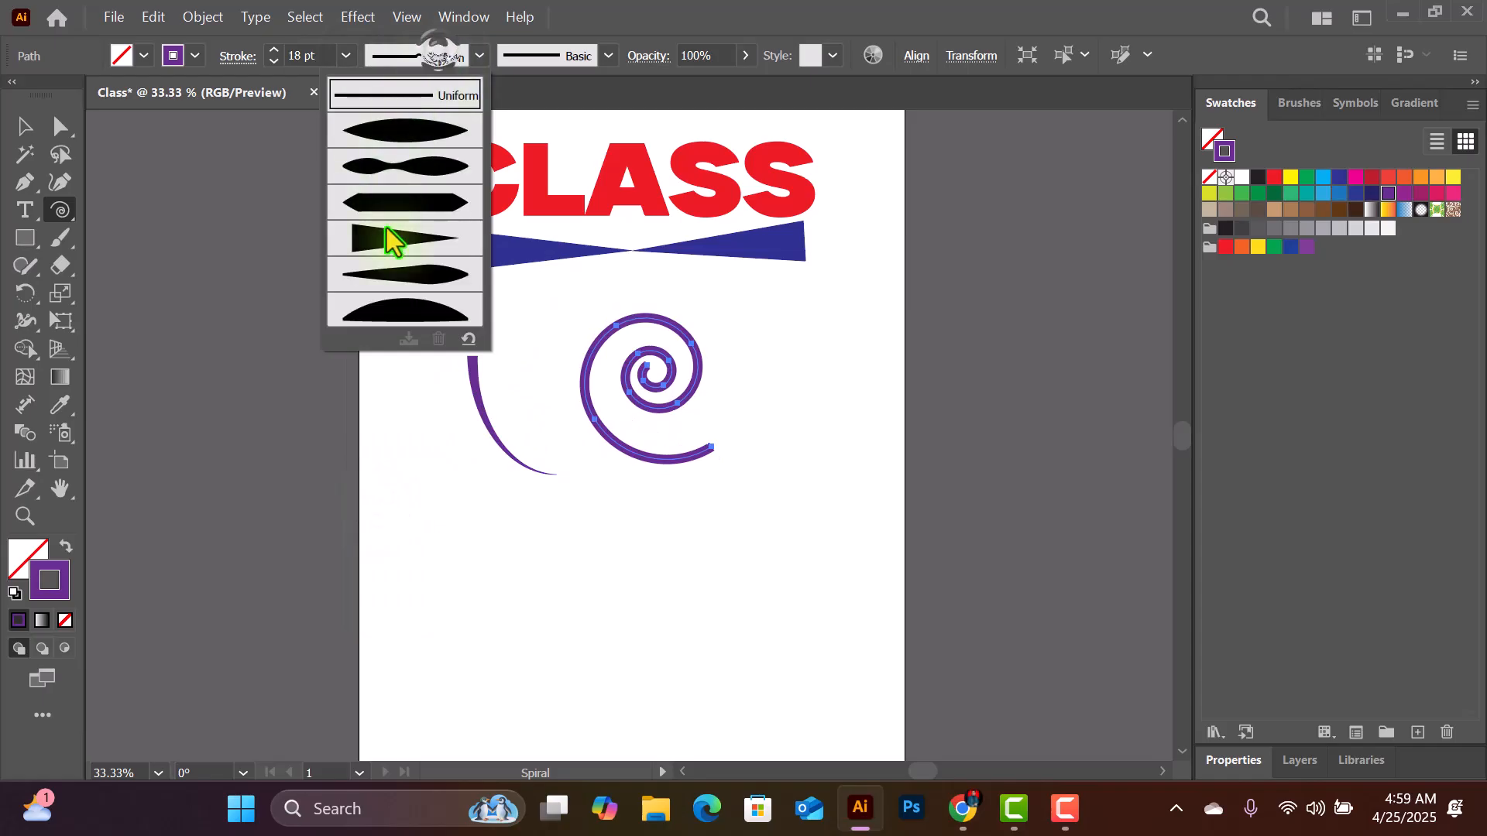
click(387, 272)
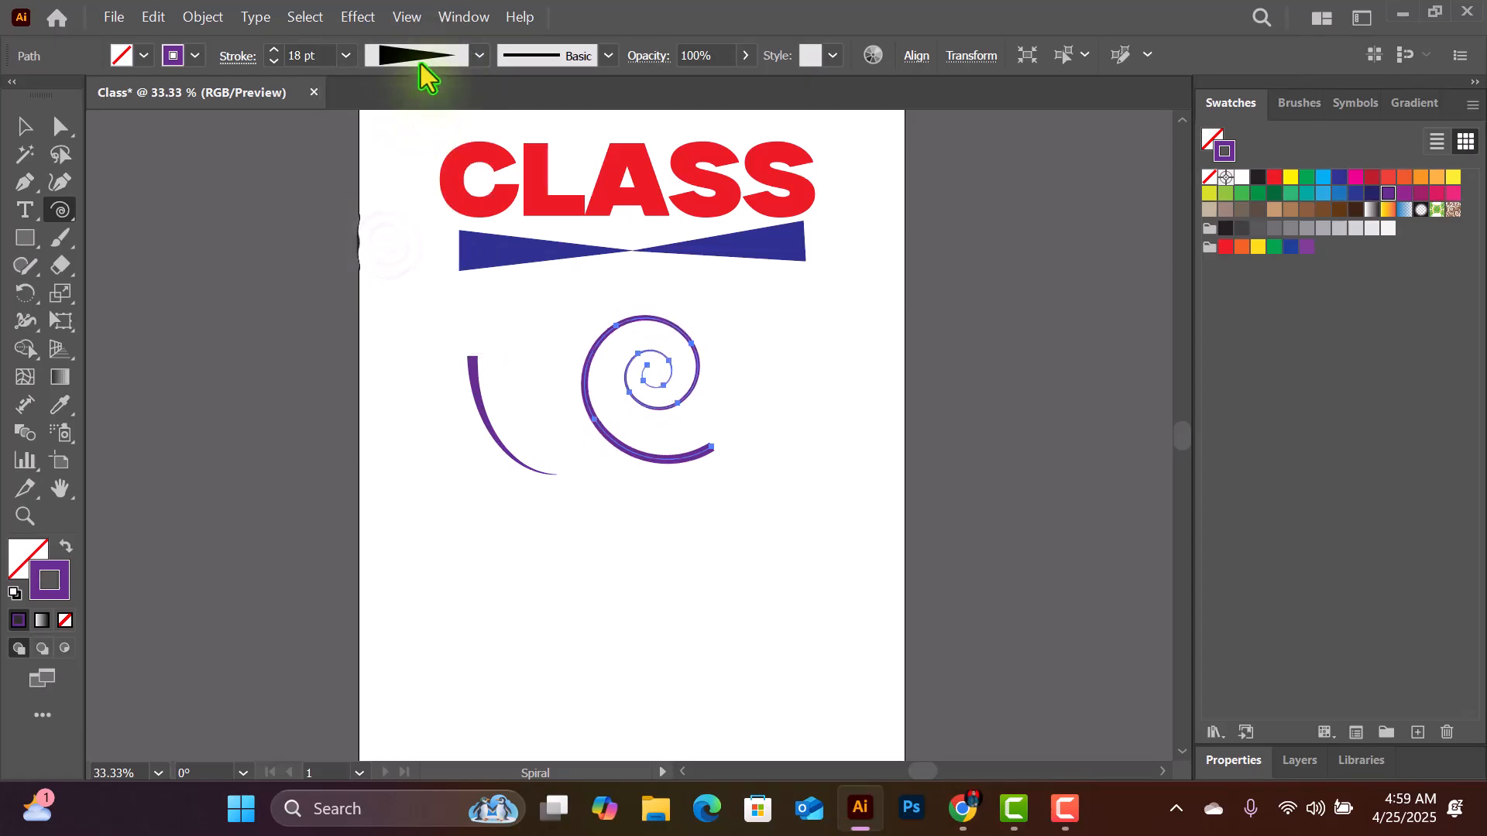
click(422, 59)
click(390, 240)
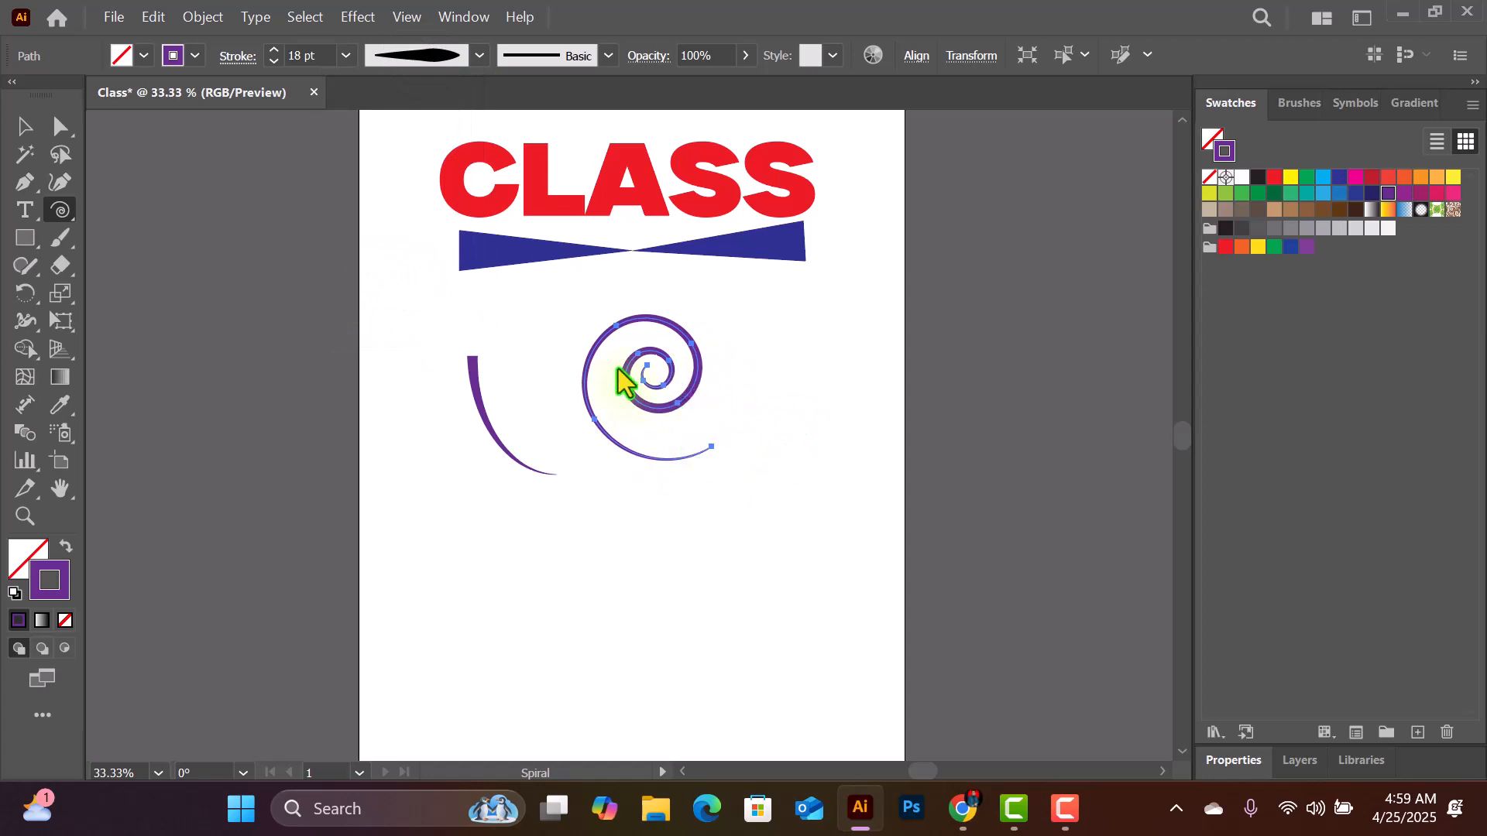
click(339, 57)
click(374, 514)
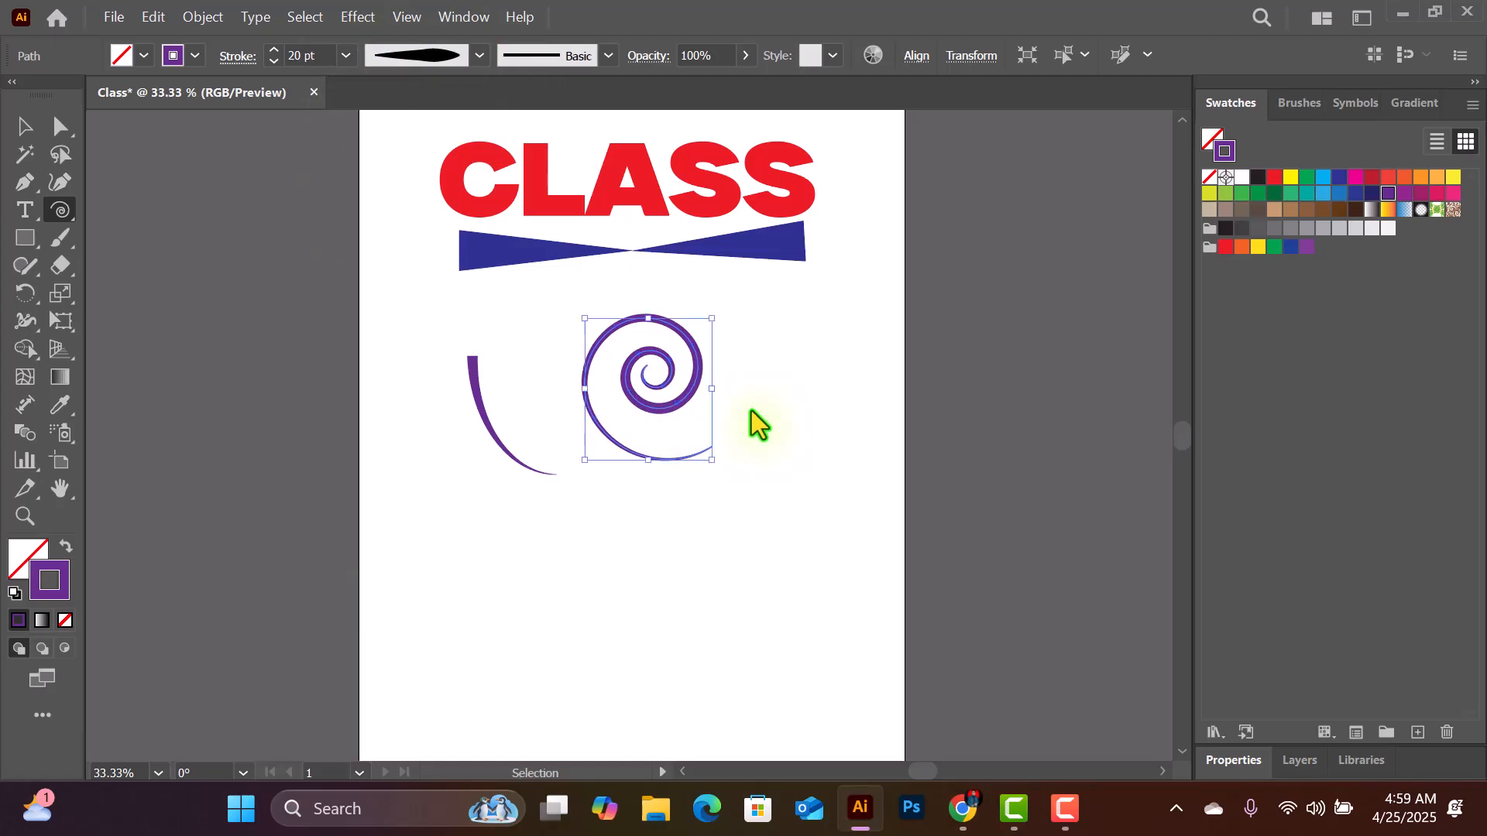
- Try CMYK Yellow on the spiral's stroke, and settle on magenta as its colour
key(ctrl+equal)
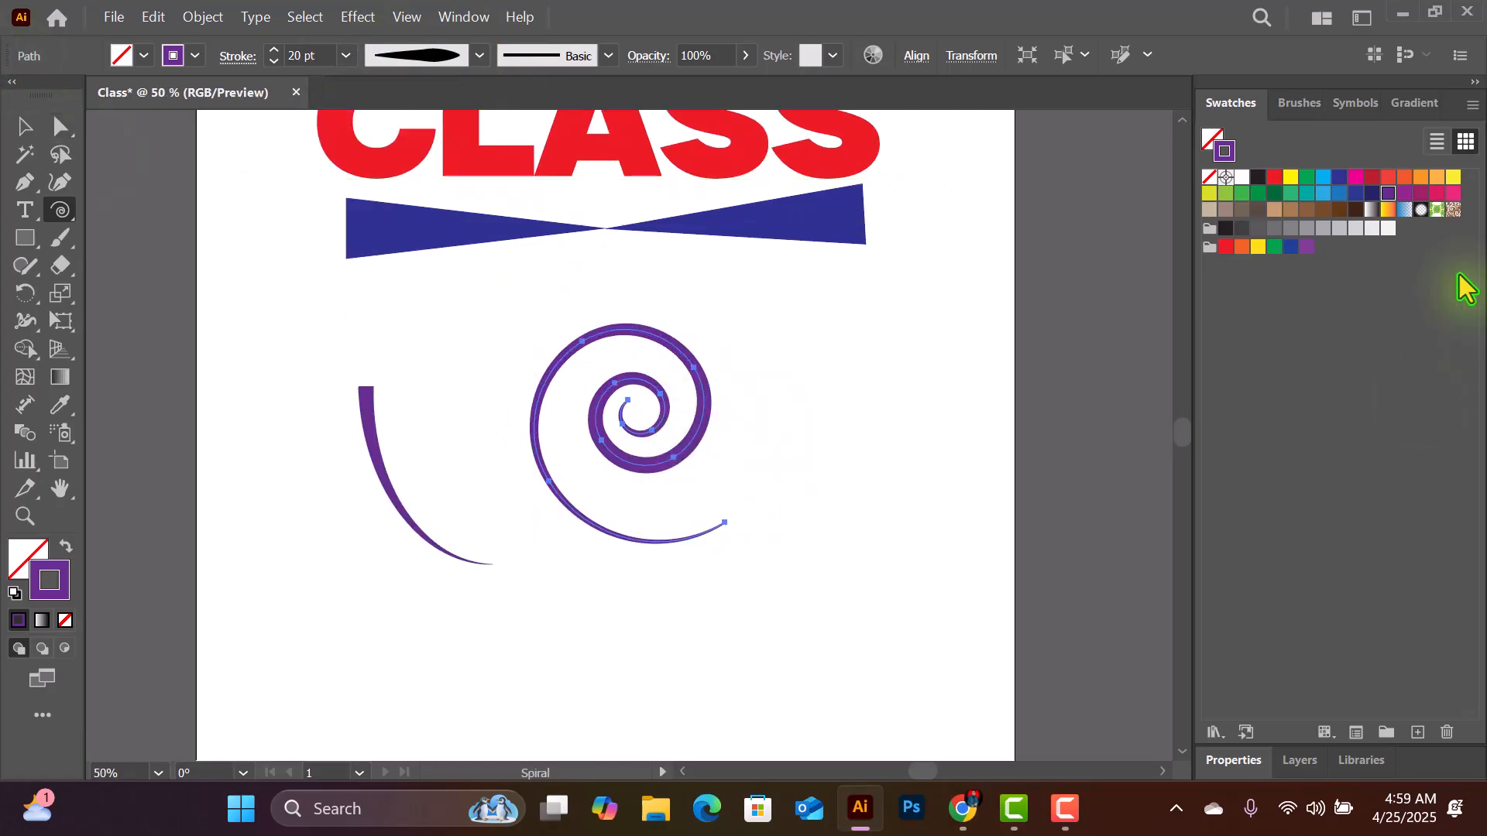
click(1291, 178)
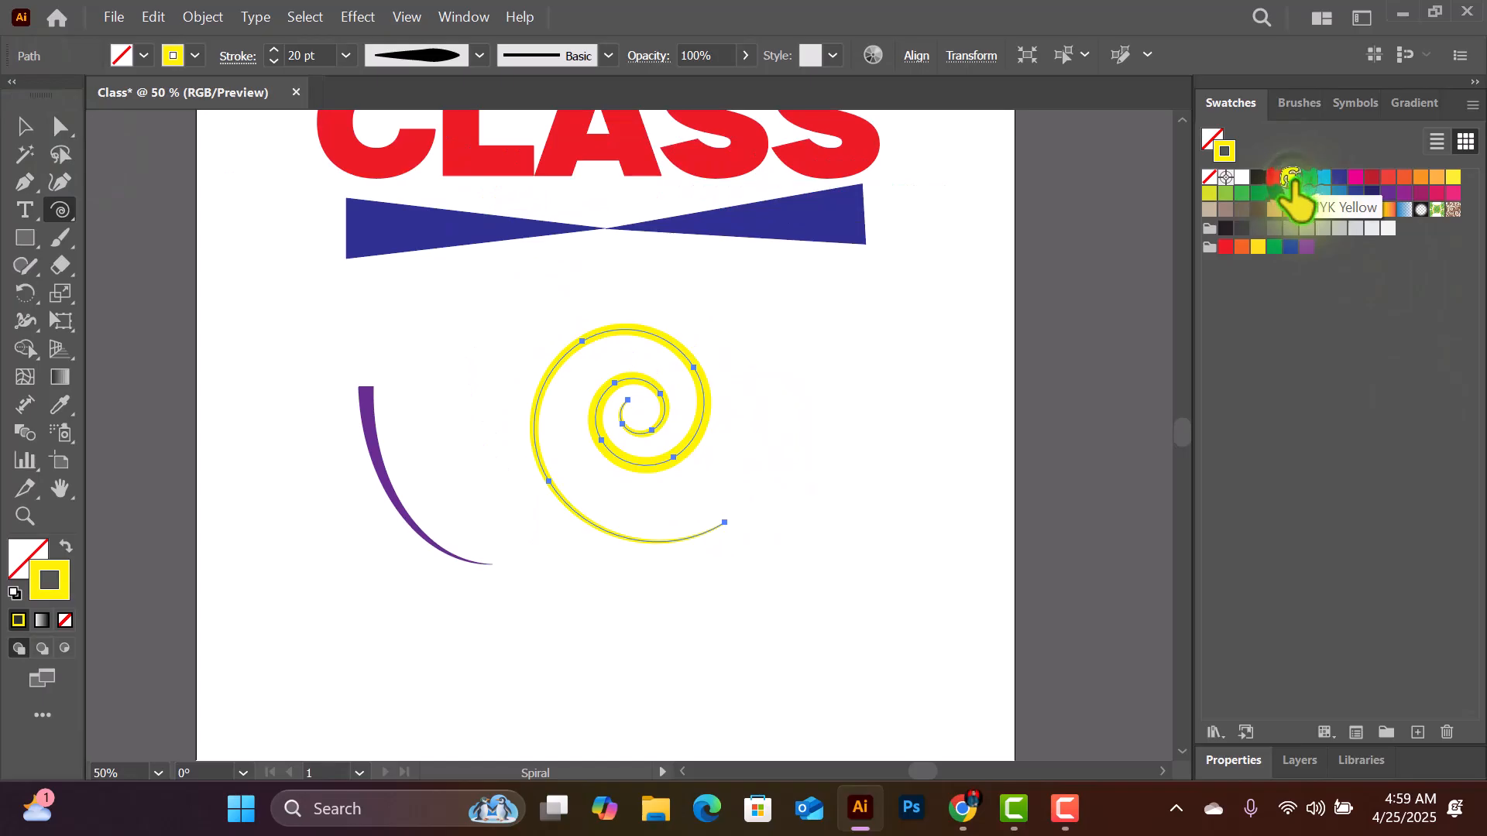
click(1355, 178)
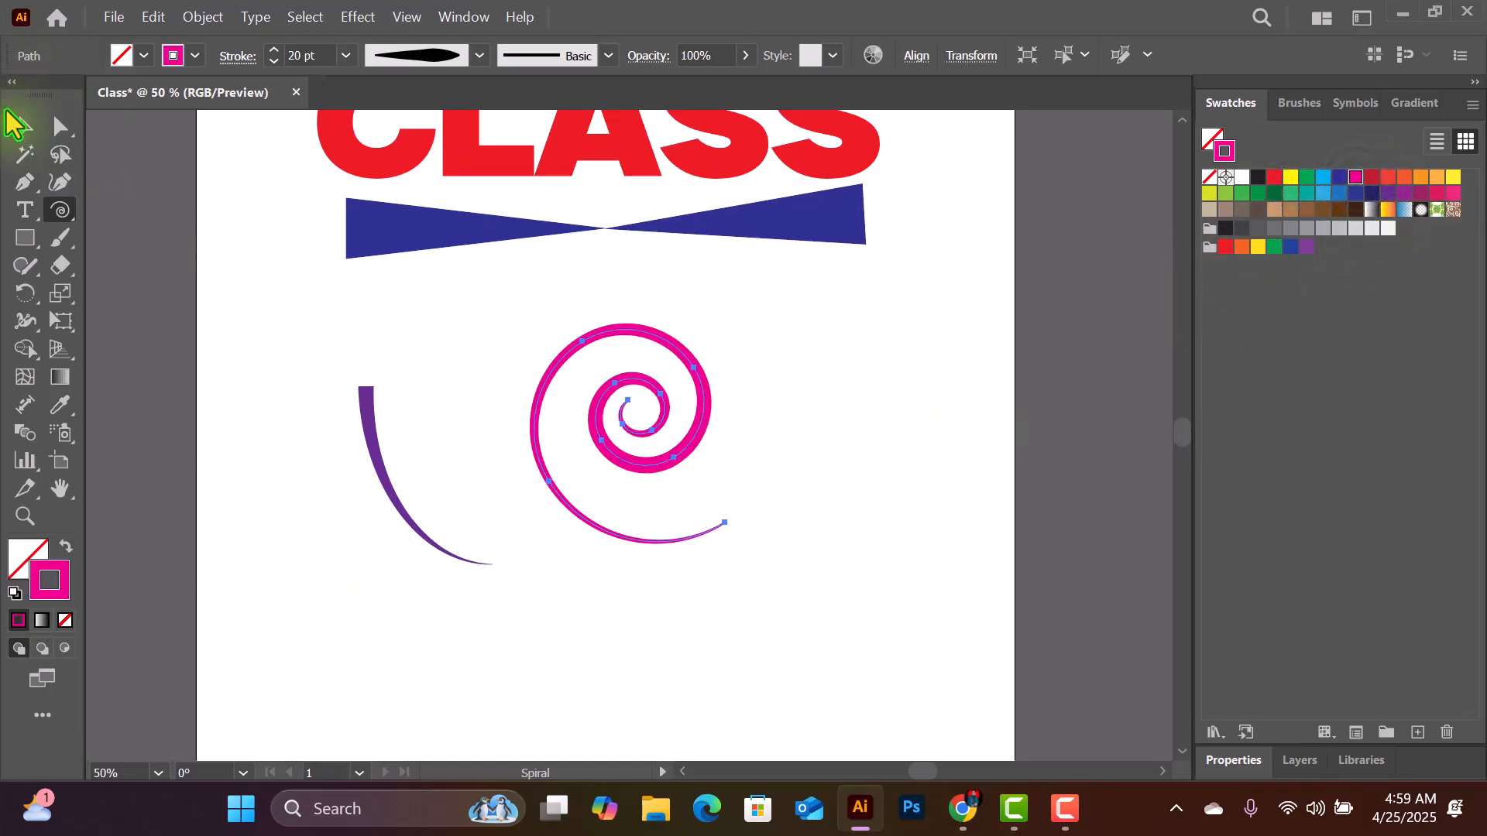
- Move the magenta spiral beneath the right end of the blue divider and the purple arc up beneath its left end
click(24, 126)
click(838, 408)
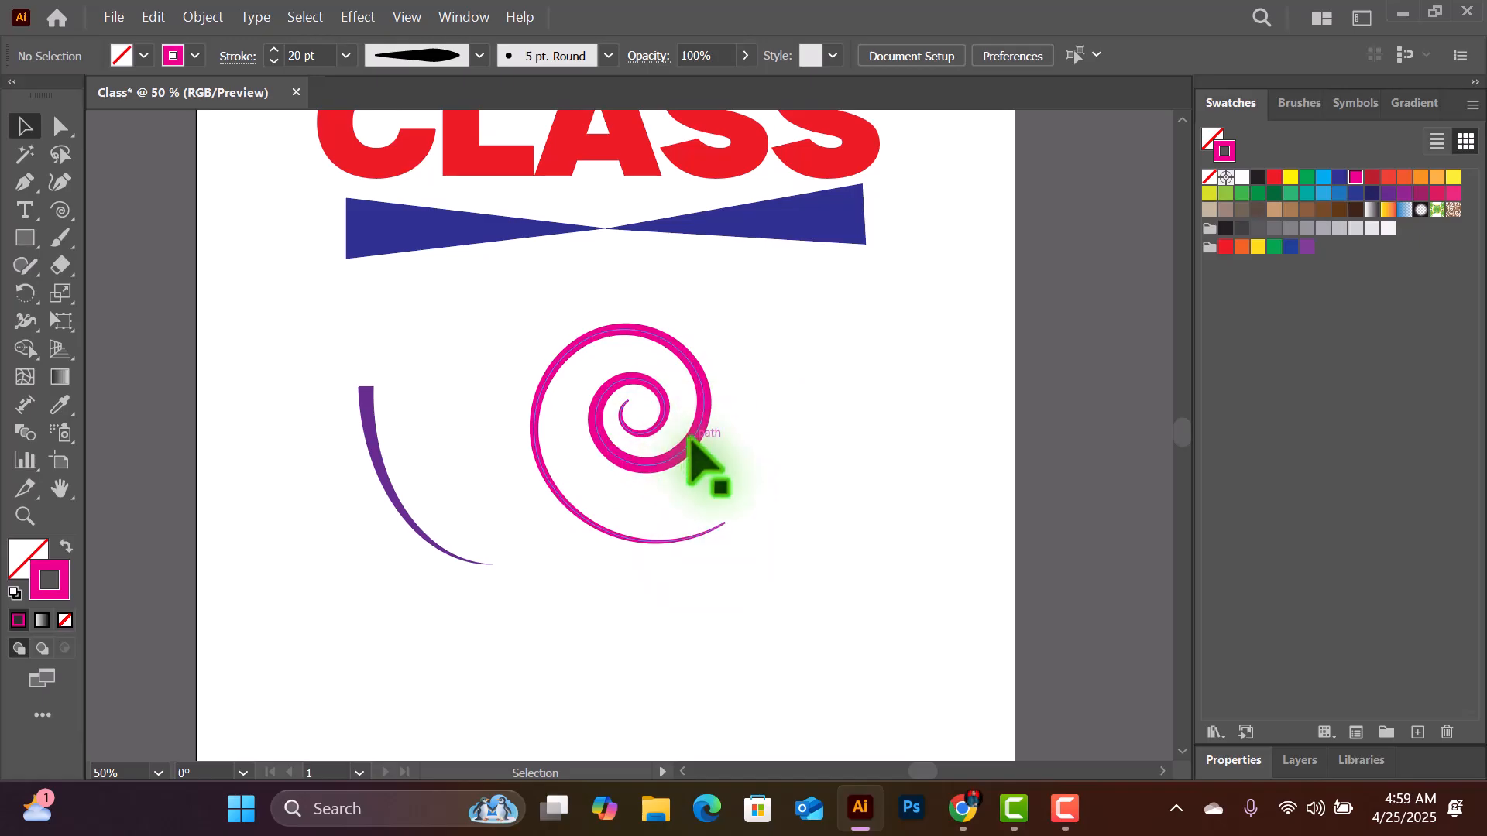
drag(690, 440, 929, 403)
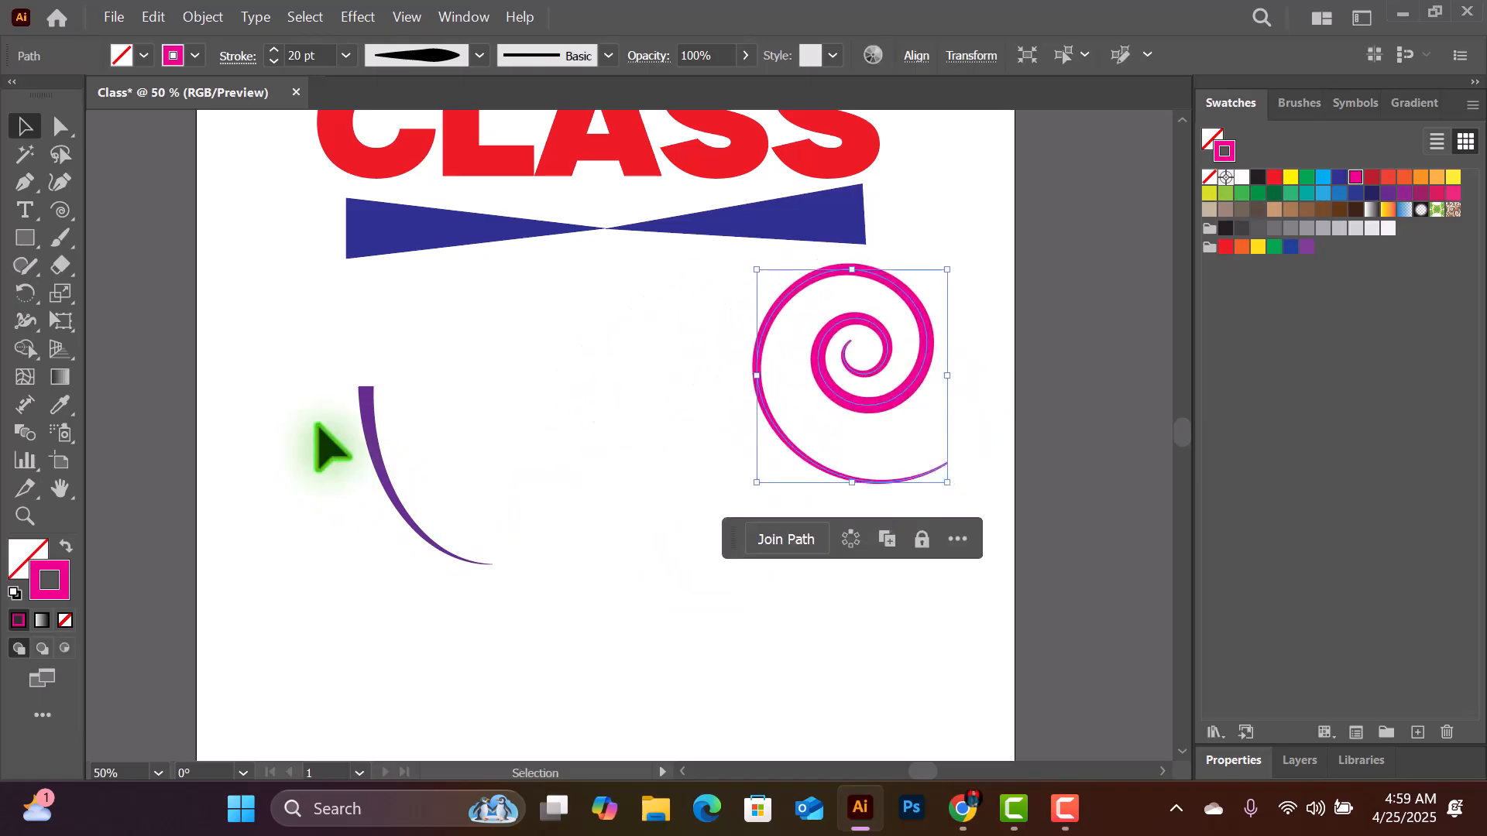
drag(361, 422, 361, 310)
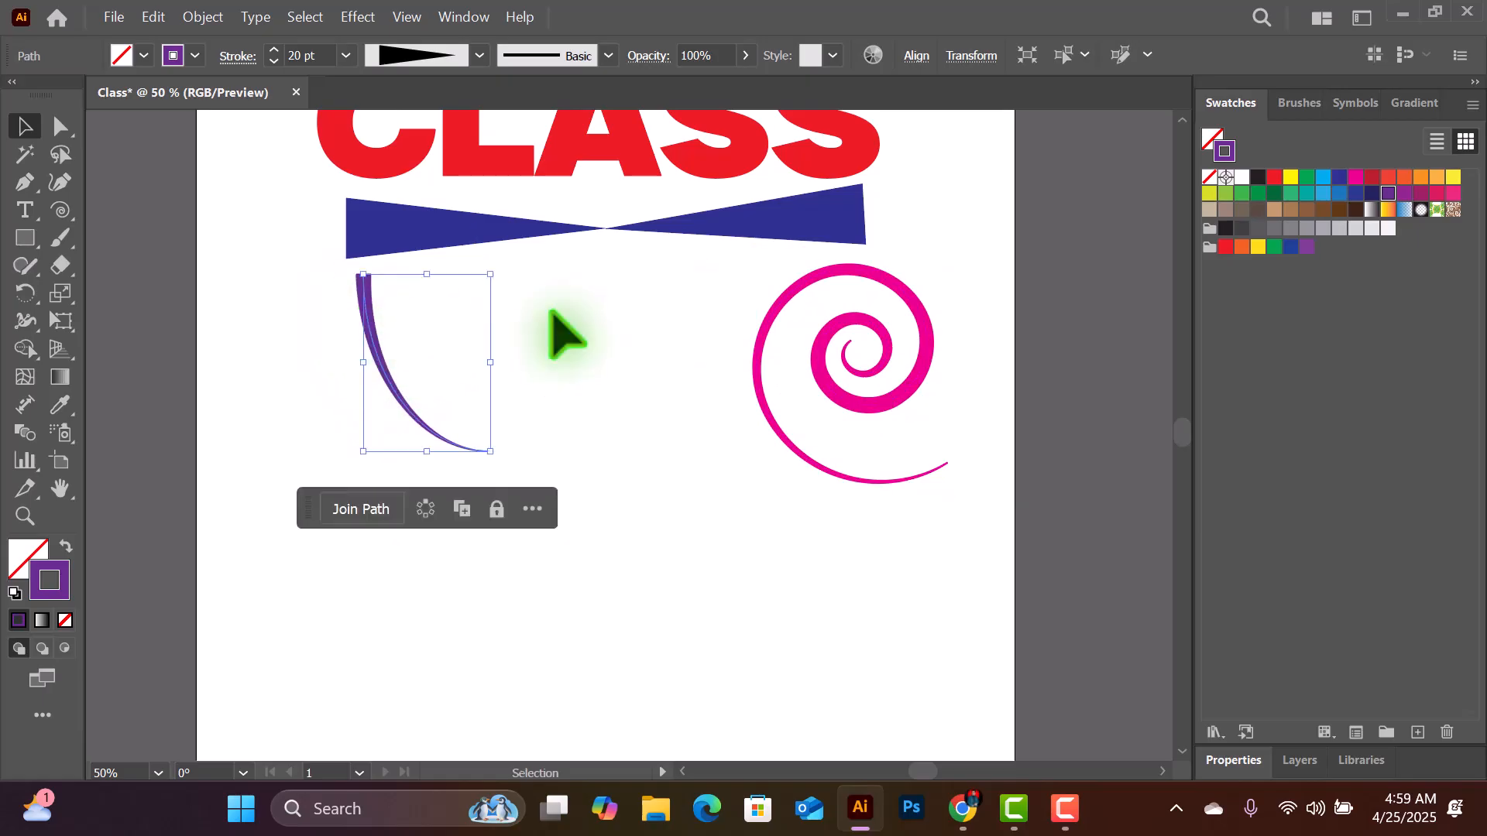
- Move the magenta spiral next to the purple arc, beneath the middle of the blue divider
click(845, 314)
drag(852, 314, 625, 300)
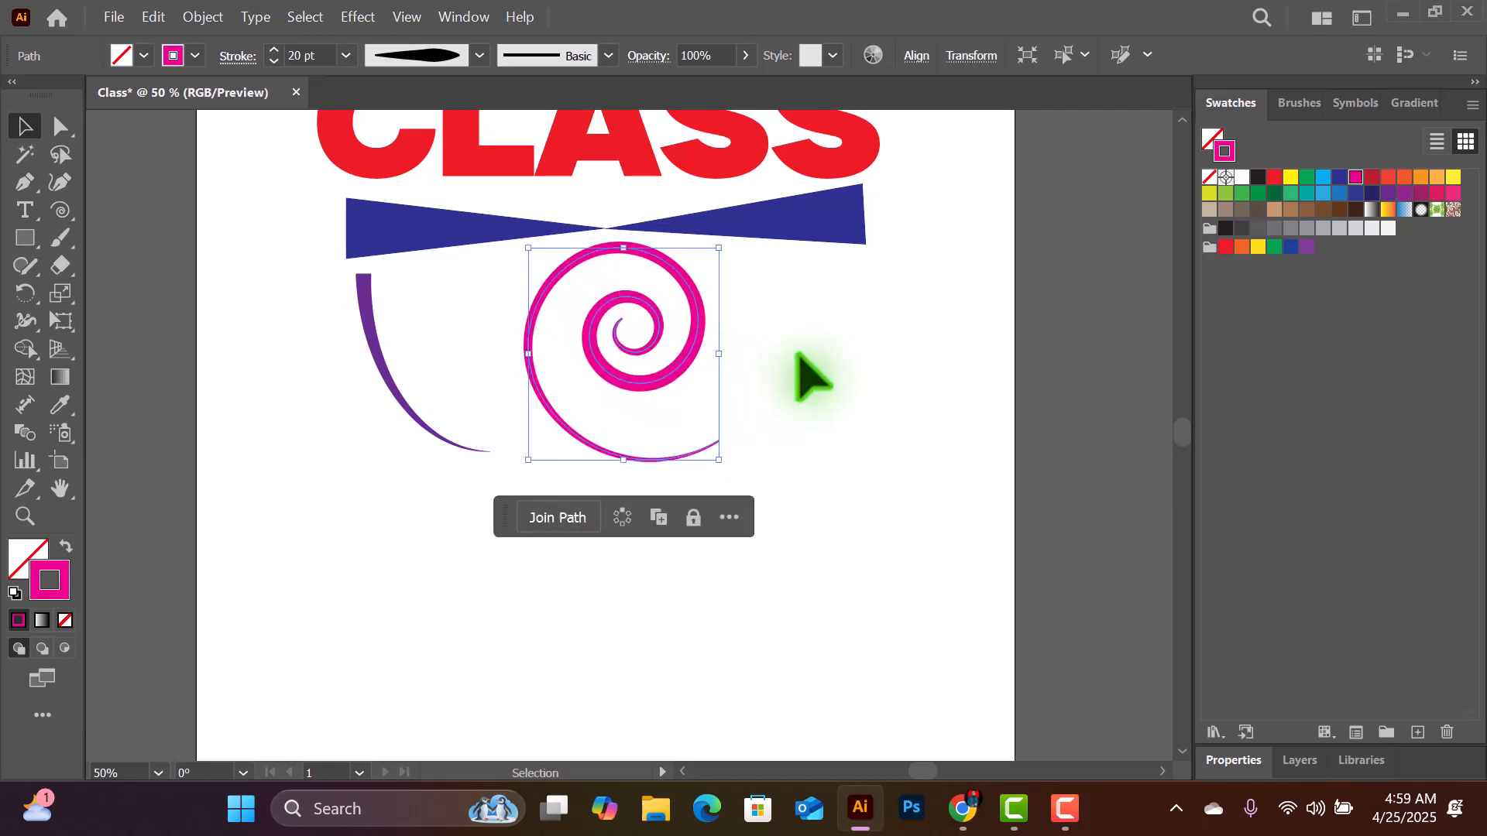
- Draw a rectangular grid of six columns and six rows in the empty area below the arc and spiral
click(61, 210)
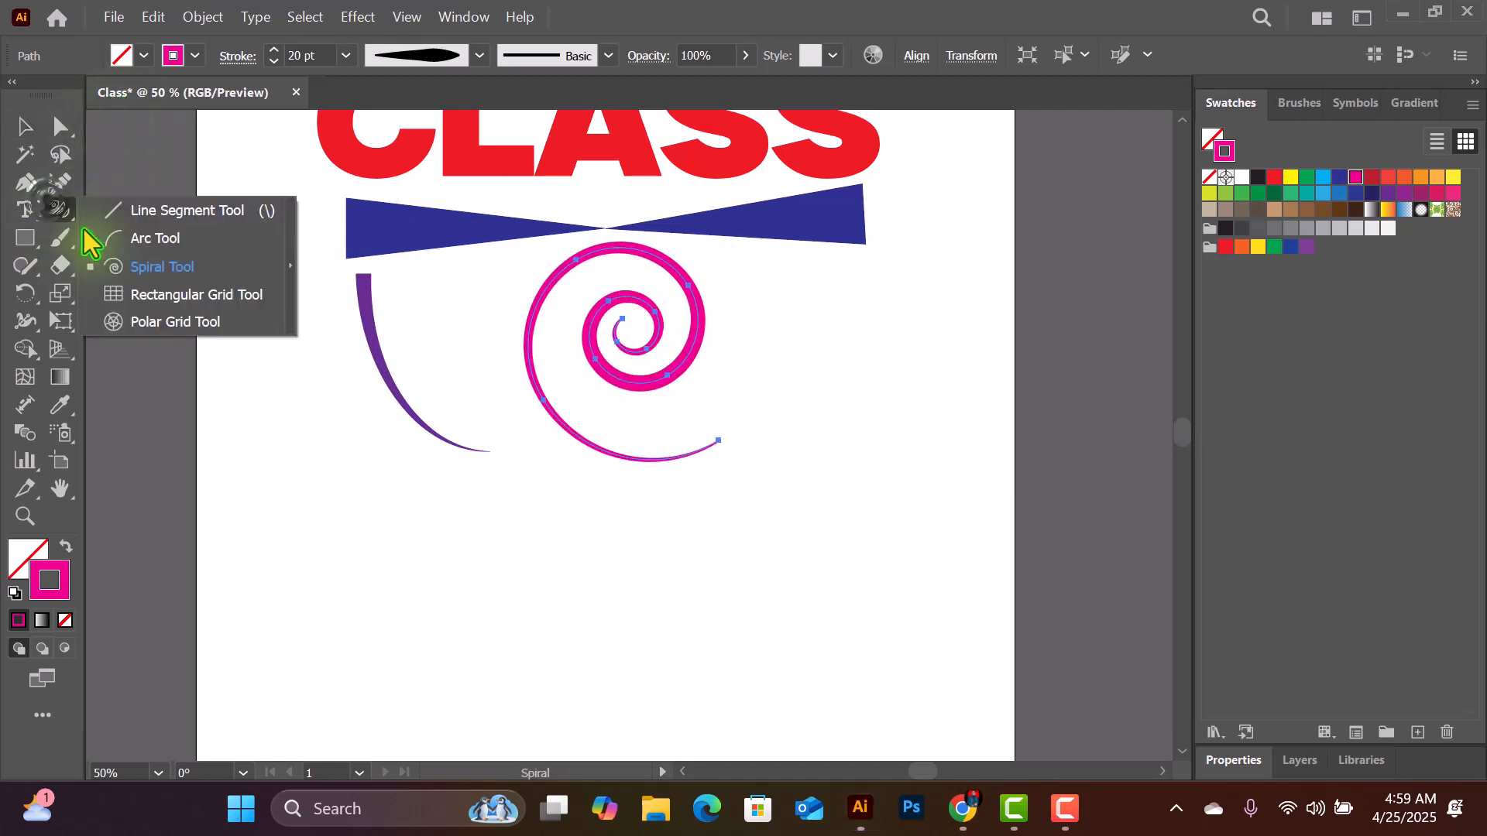
click(185, 295)
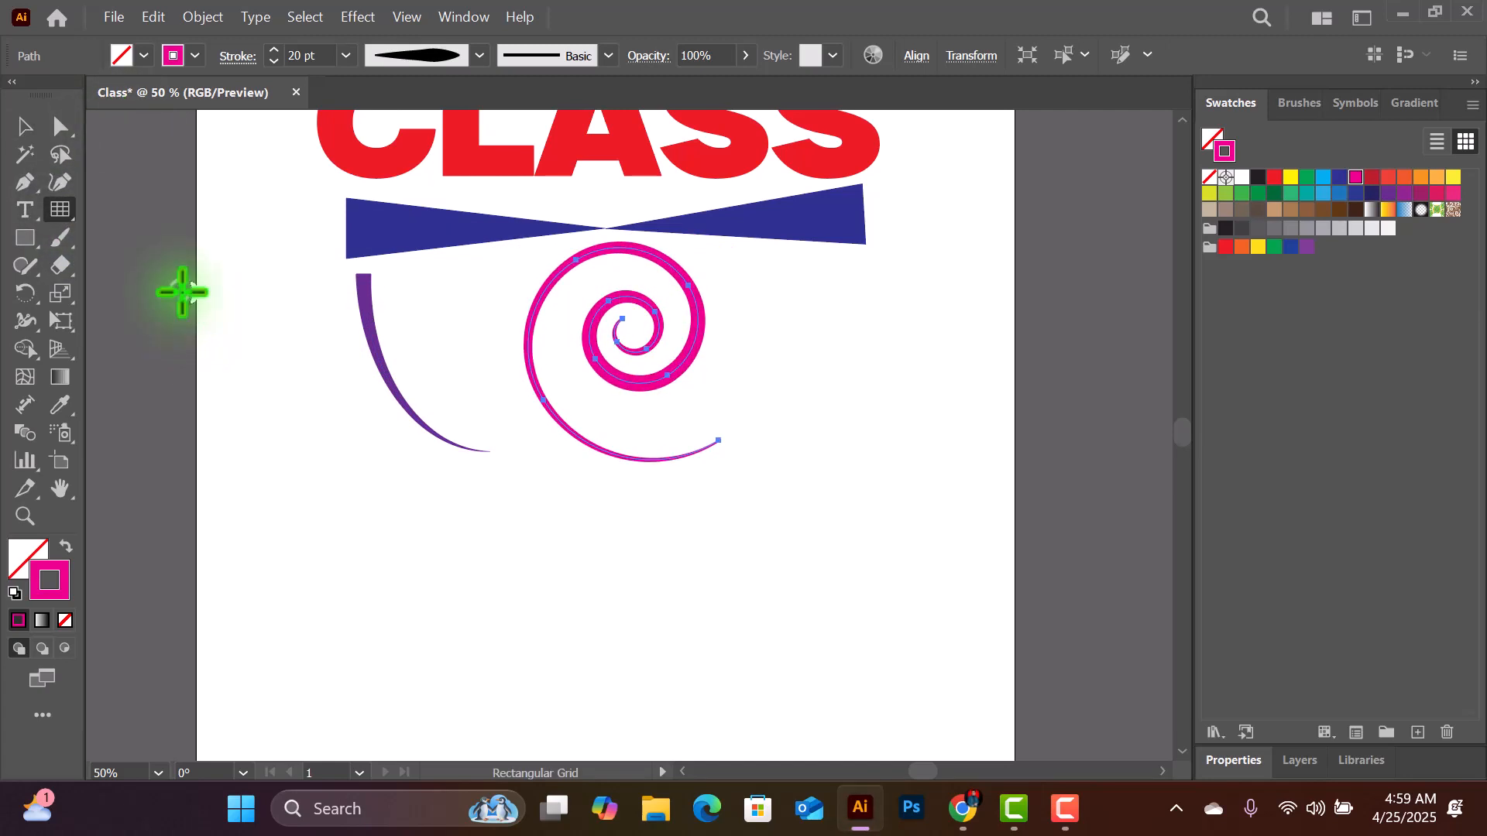
scroll(155, 286, down, 2)
scroll(313, 394, down, 3)
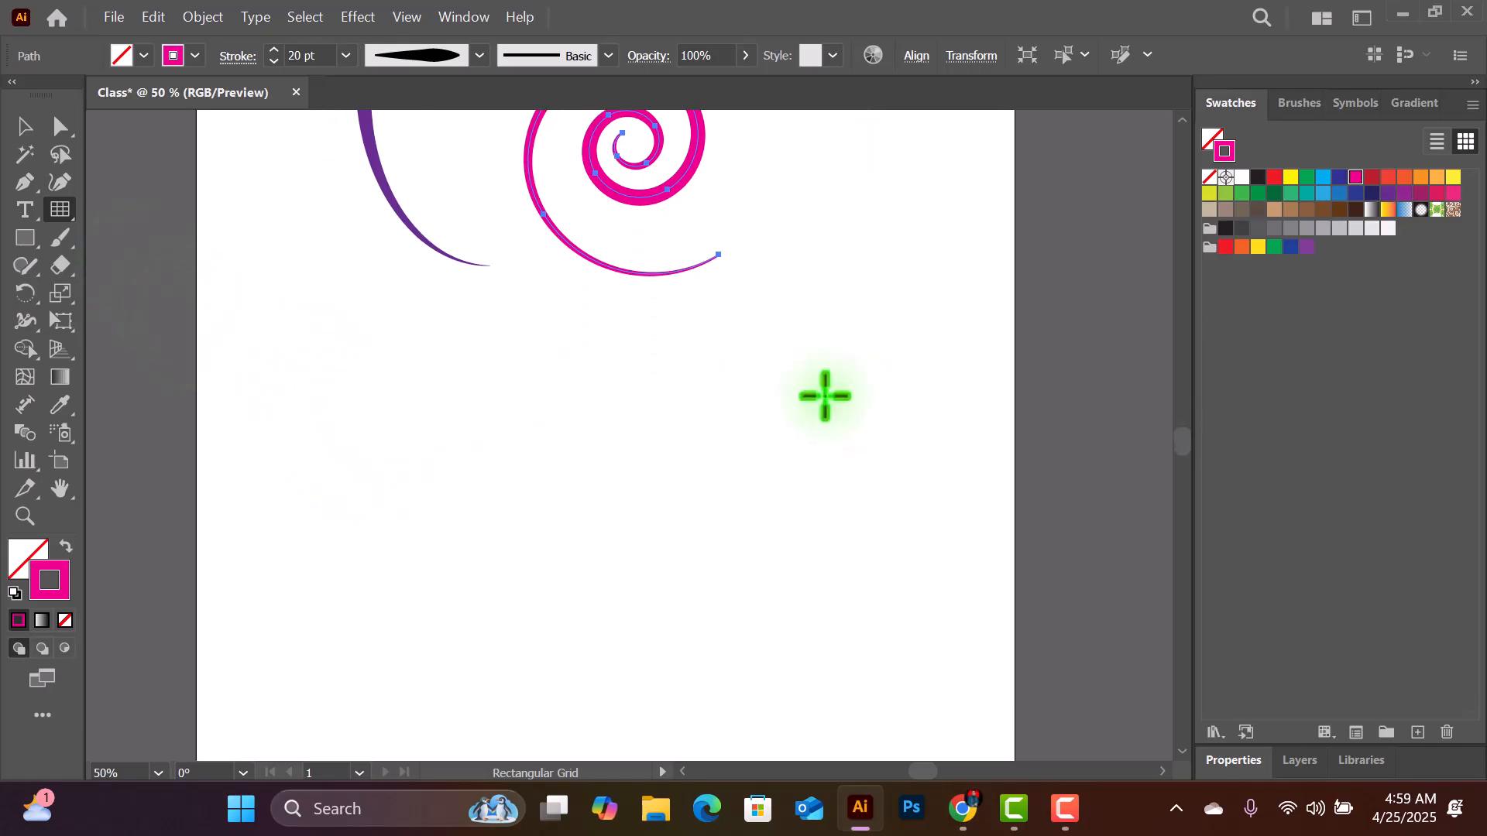
scroll(418, 317, down, 1)
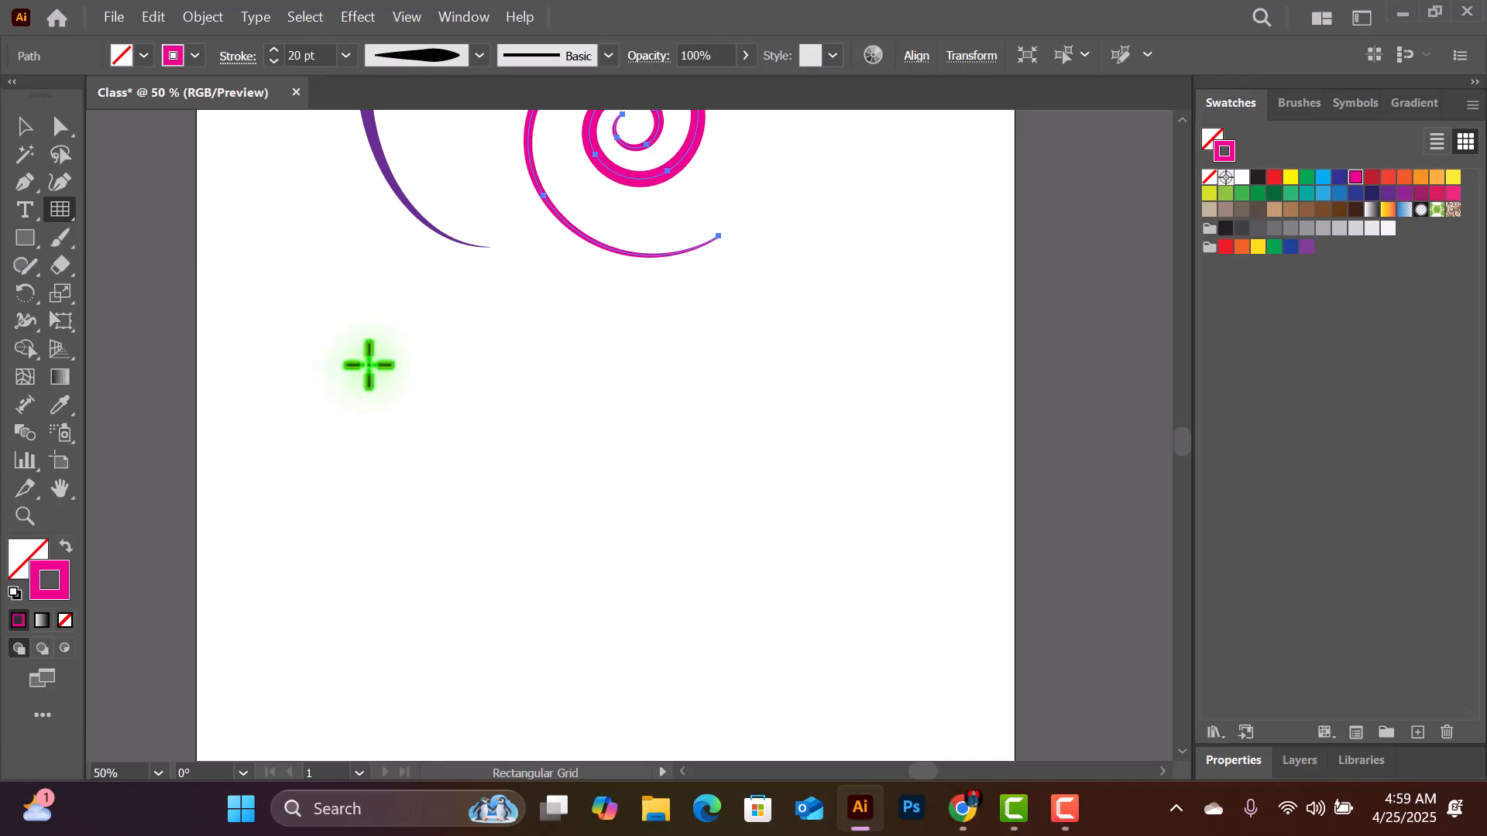
mouse_move(375, 378)
mouse_down()
mouse_move(488, 448)
mouse_move(661, 601)
mouse_up()
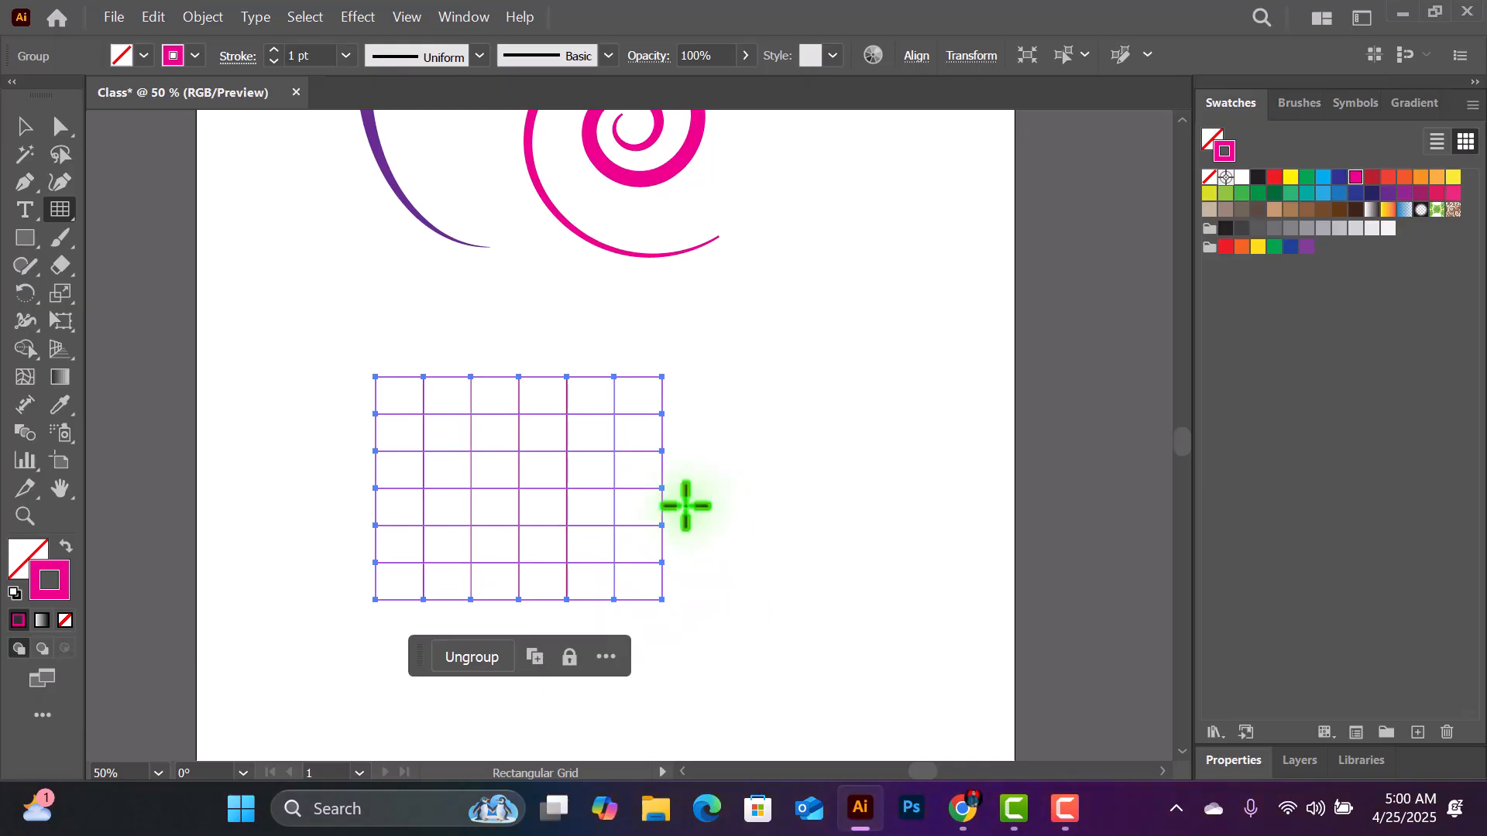
- With the Shape Builder and a green fill, merge the grid's first and second columns into two solid green strips
click(24, 353)
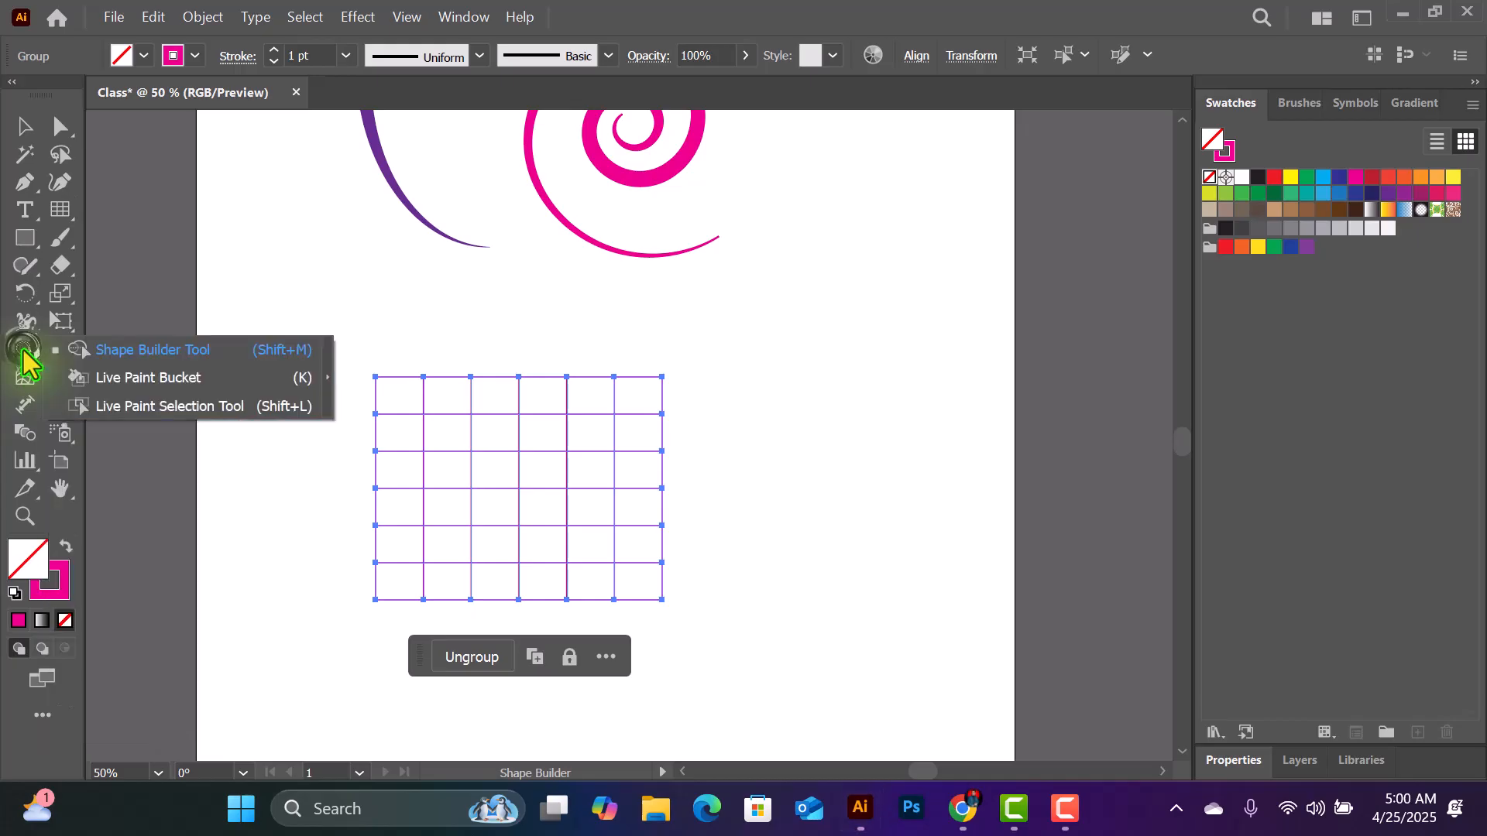
click(136, 345)
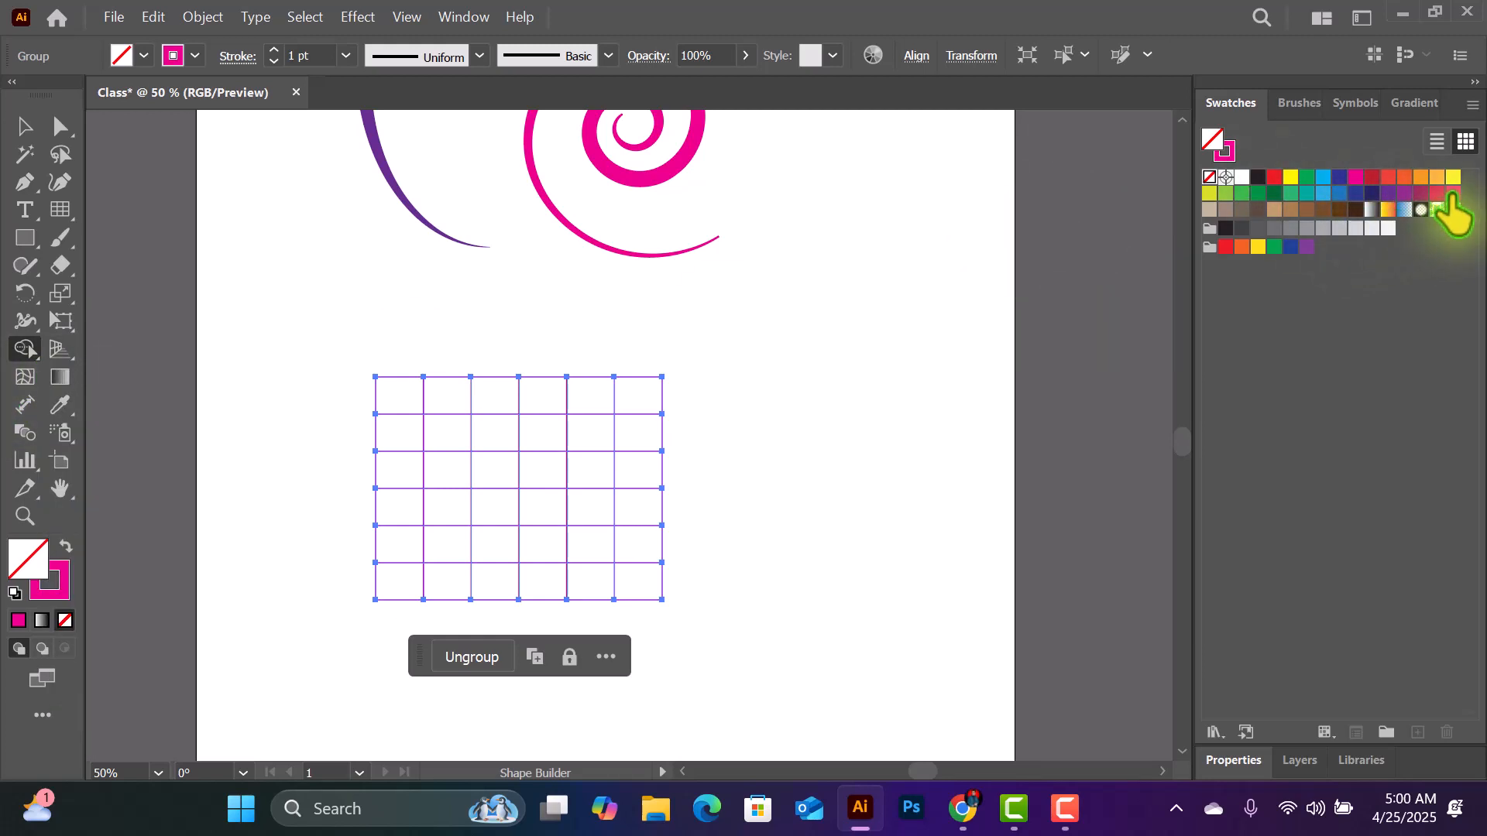
click(1275, 247)
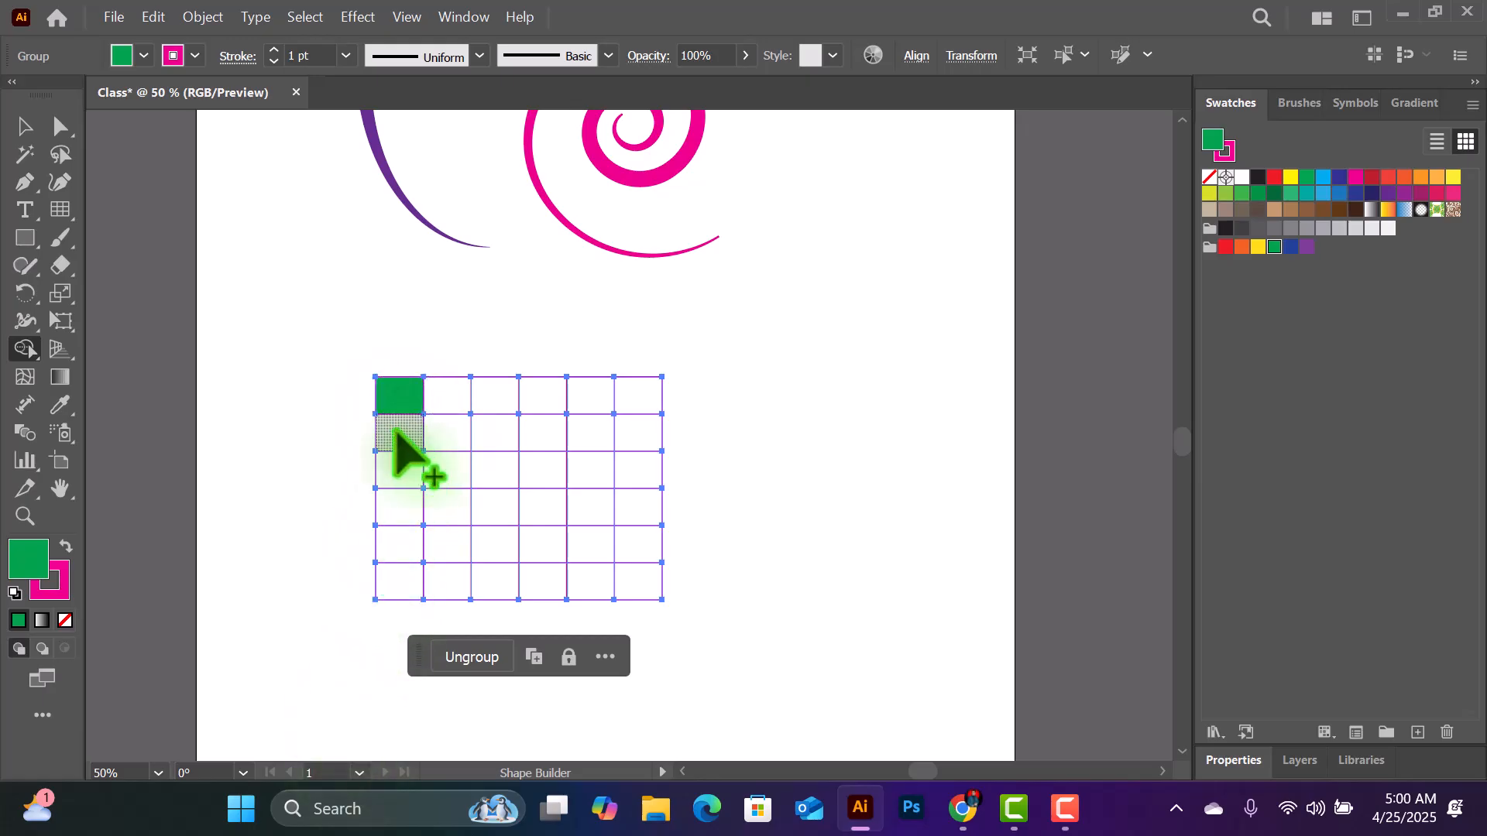
drag(397, 401, 396, 590)
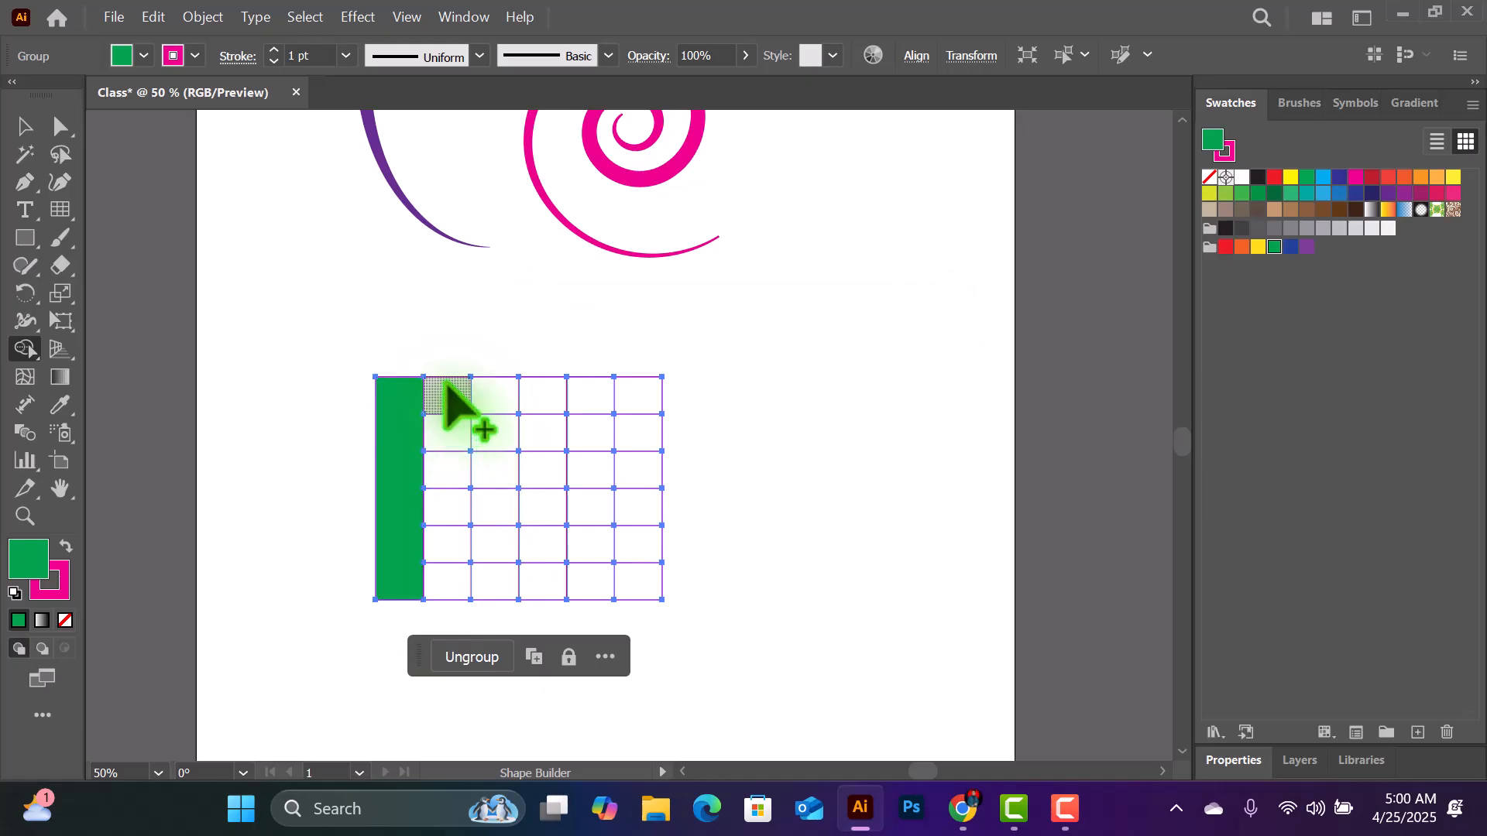
drag(448, 395, 465, 598)
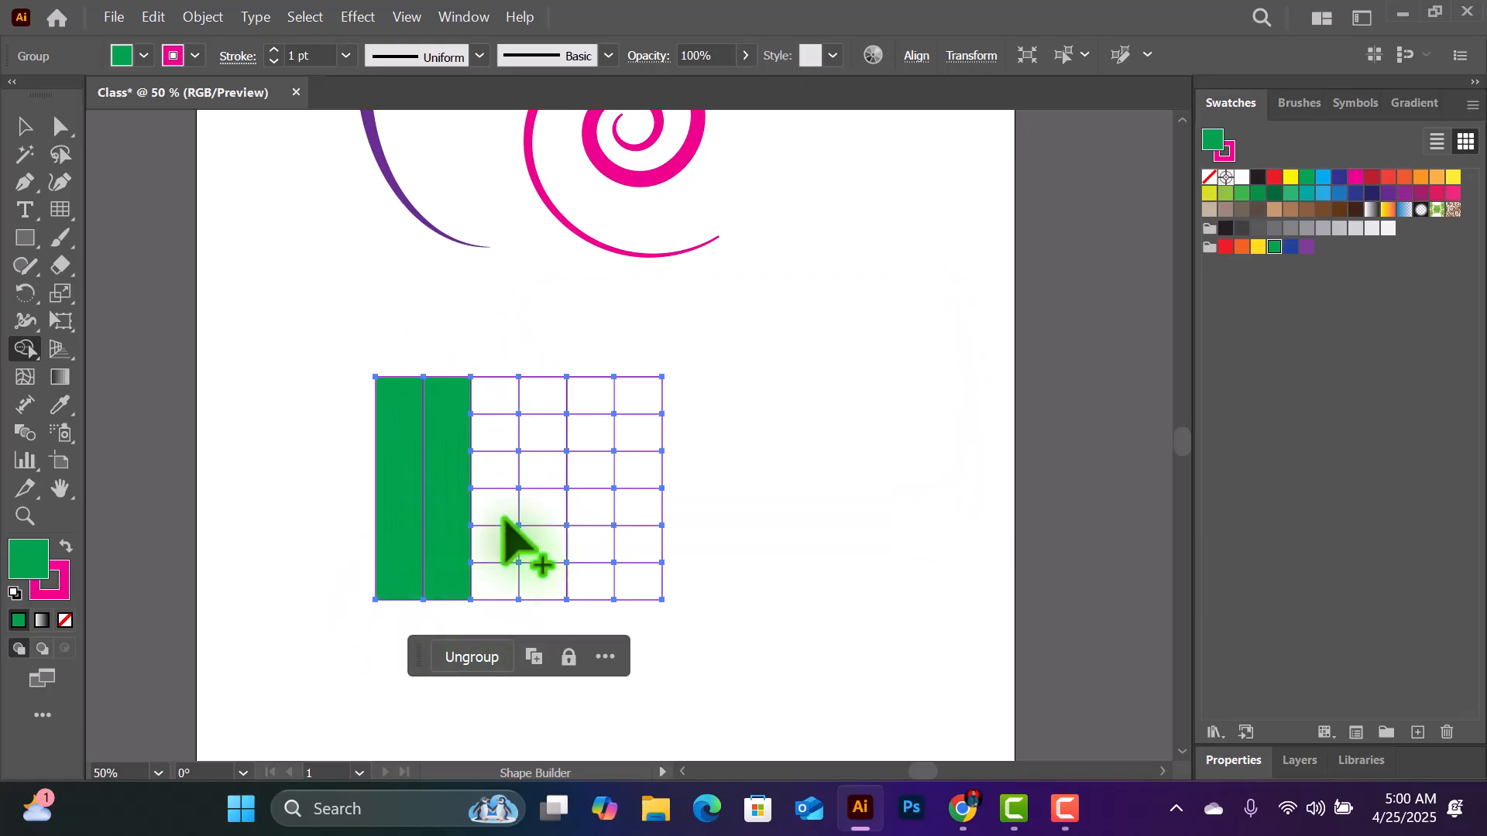
- Merge the green strips and surrounding cells into one rectangle, leaving three white cells in the third row, and move it up below the purple arc
mouse_move(397, 428)
mouse_down()
mouse_move(426, 416)
mouse_move(449, 465)
mouse_up()
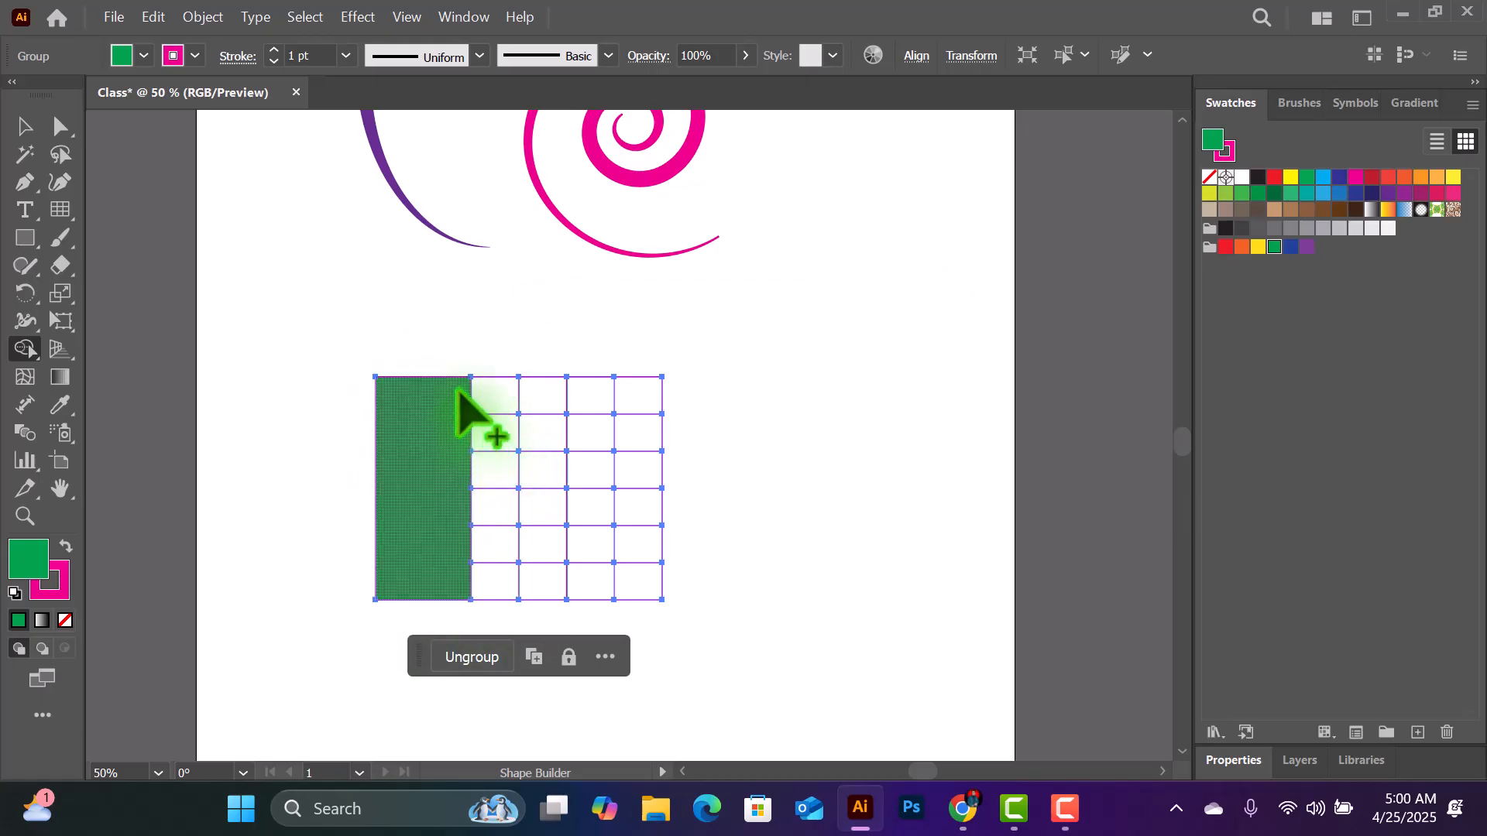
mouse_move(458, 391)
mouse_down()
mouse_move(581, 405)
mouse_move(588, 422)
mouse_move(508, 430)
mouse_move(534, 441)
mouse_up()
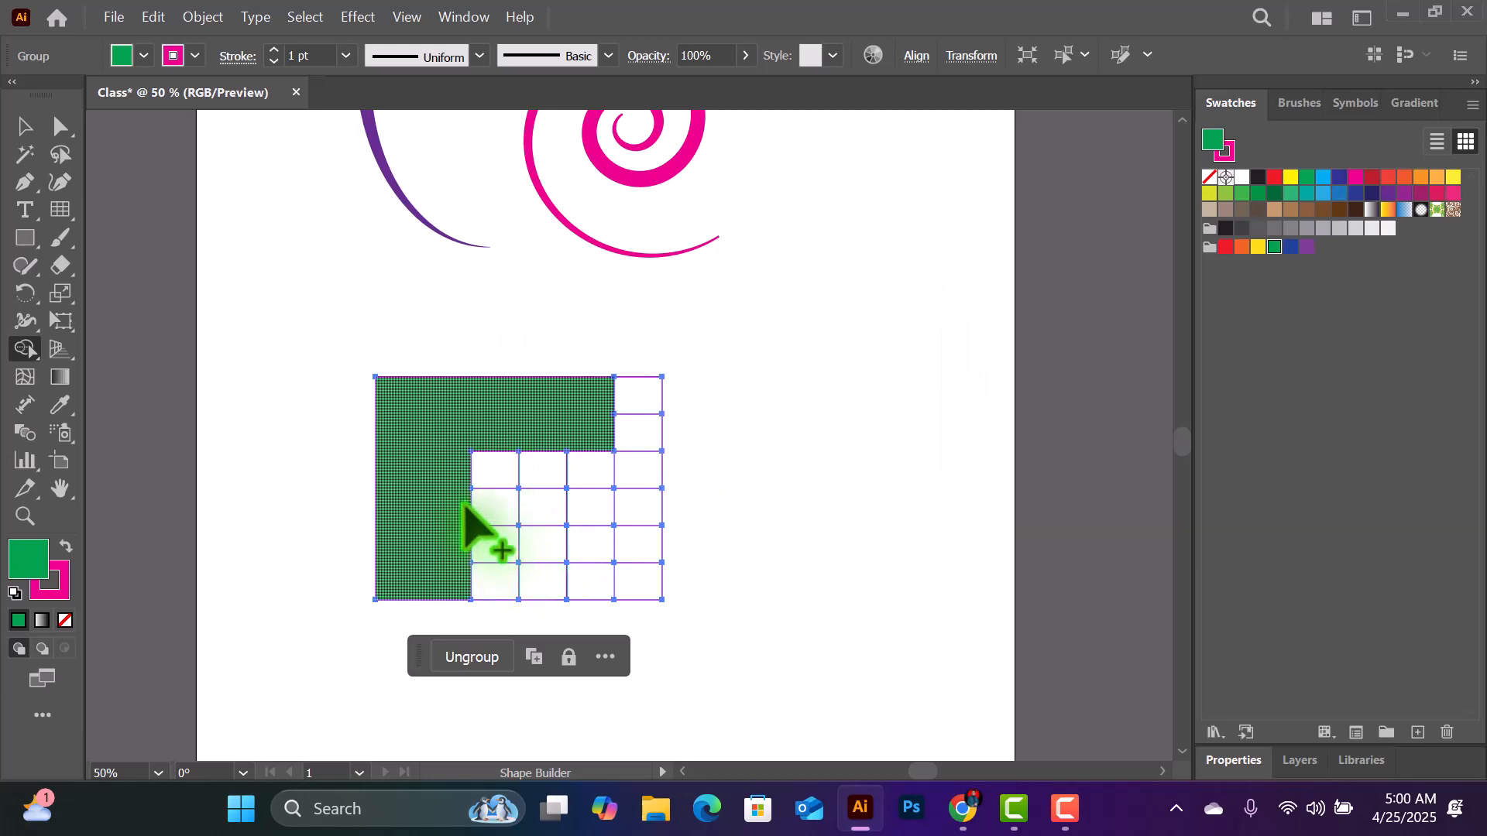
mouse_move(465, 507)
mouse_down()
mouse_move(585, 527)
mouse_move(516, 542)
mouse_move(582, 534)
mouse_up()
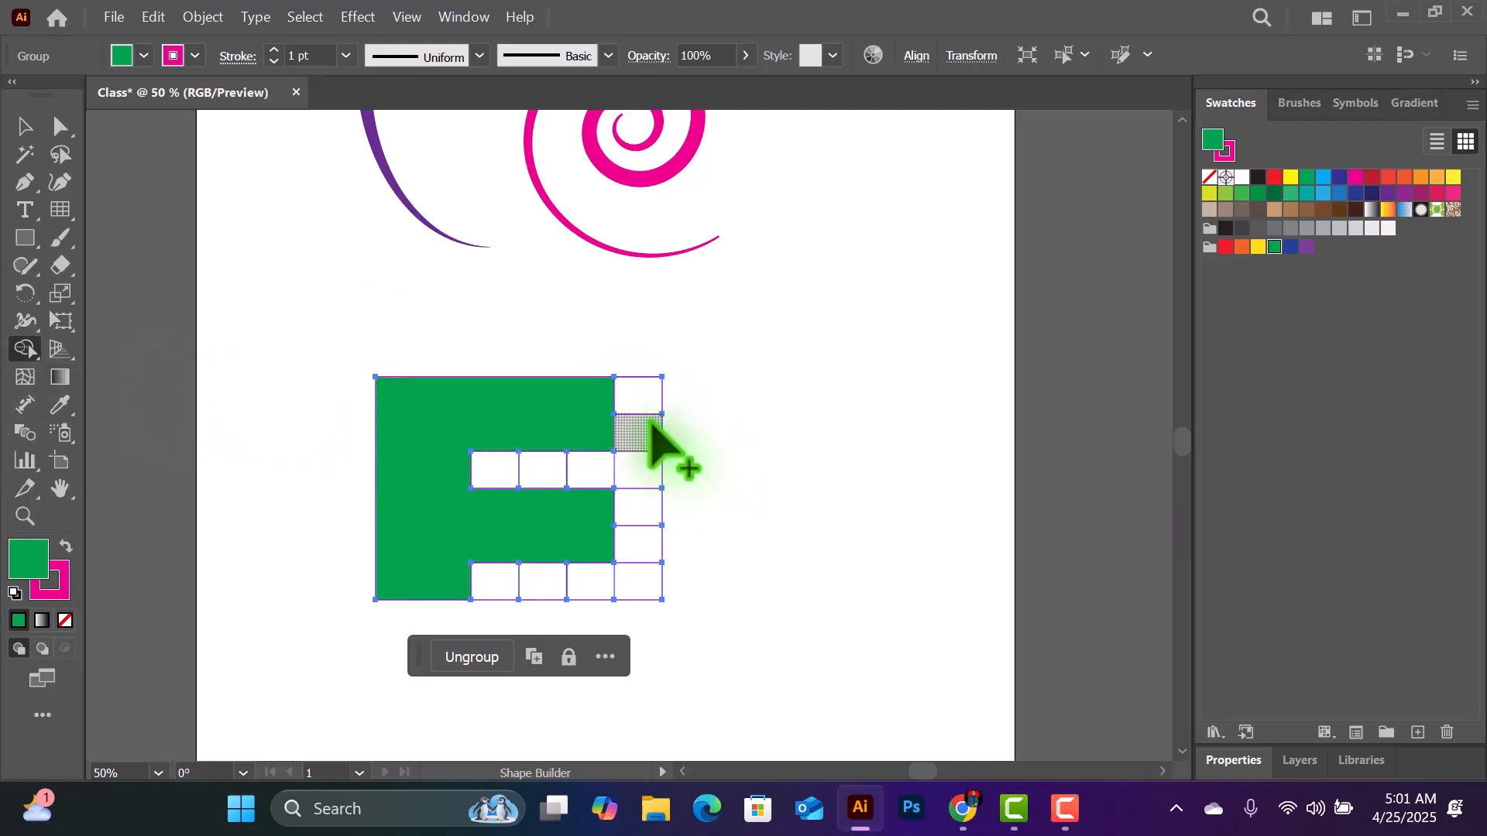
mouse_move(606, 391)
mouse_down()
mouse_move(624, 391)
mouse_move(650, 558)
mouse_move(570, 597)
mouse_move(478, 587)
mouse_up()
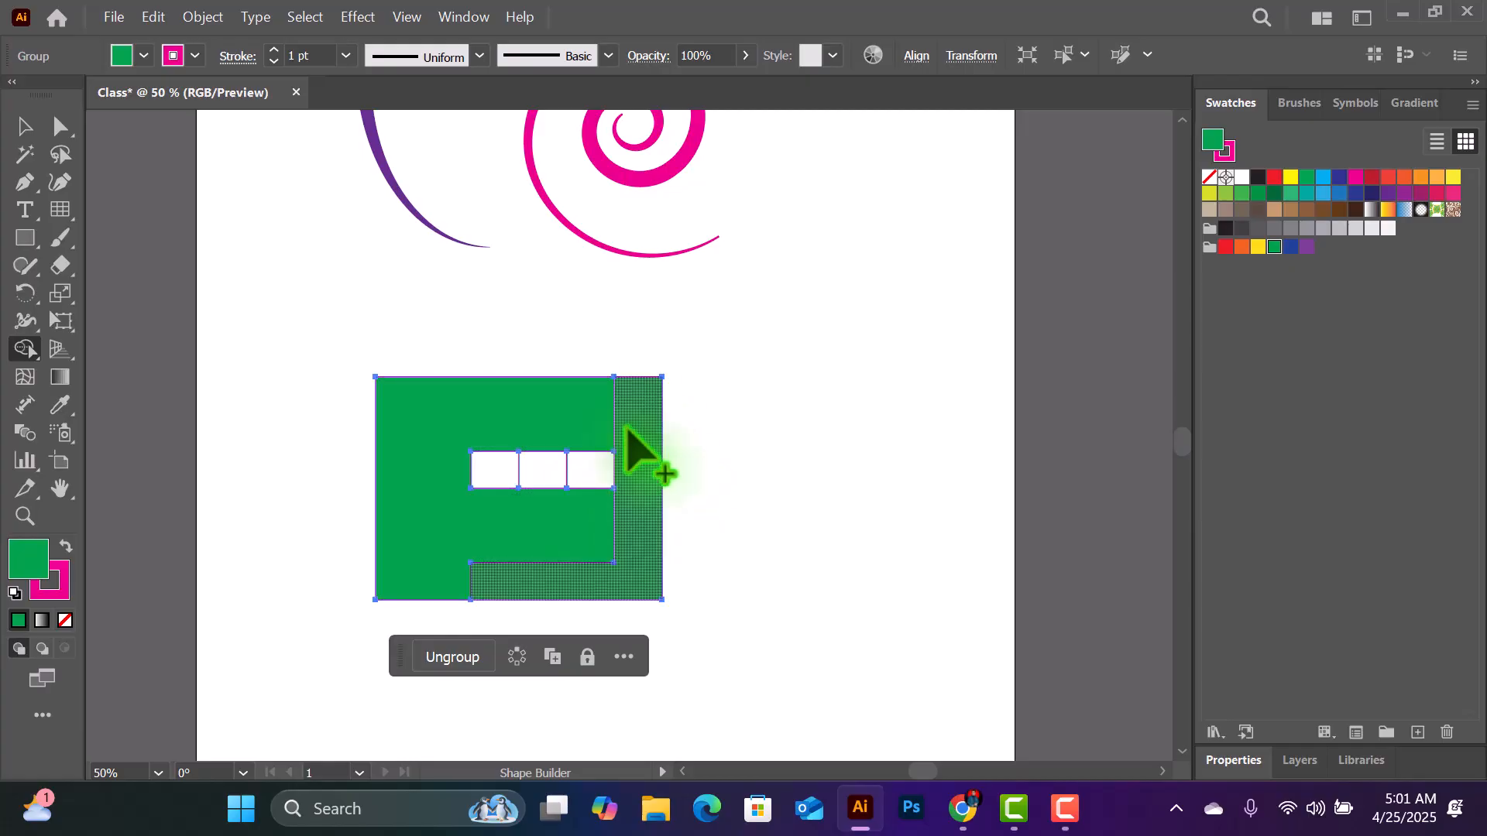
drag(595, 393, 628, 403)
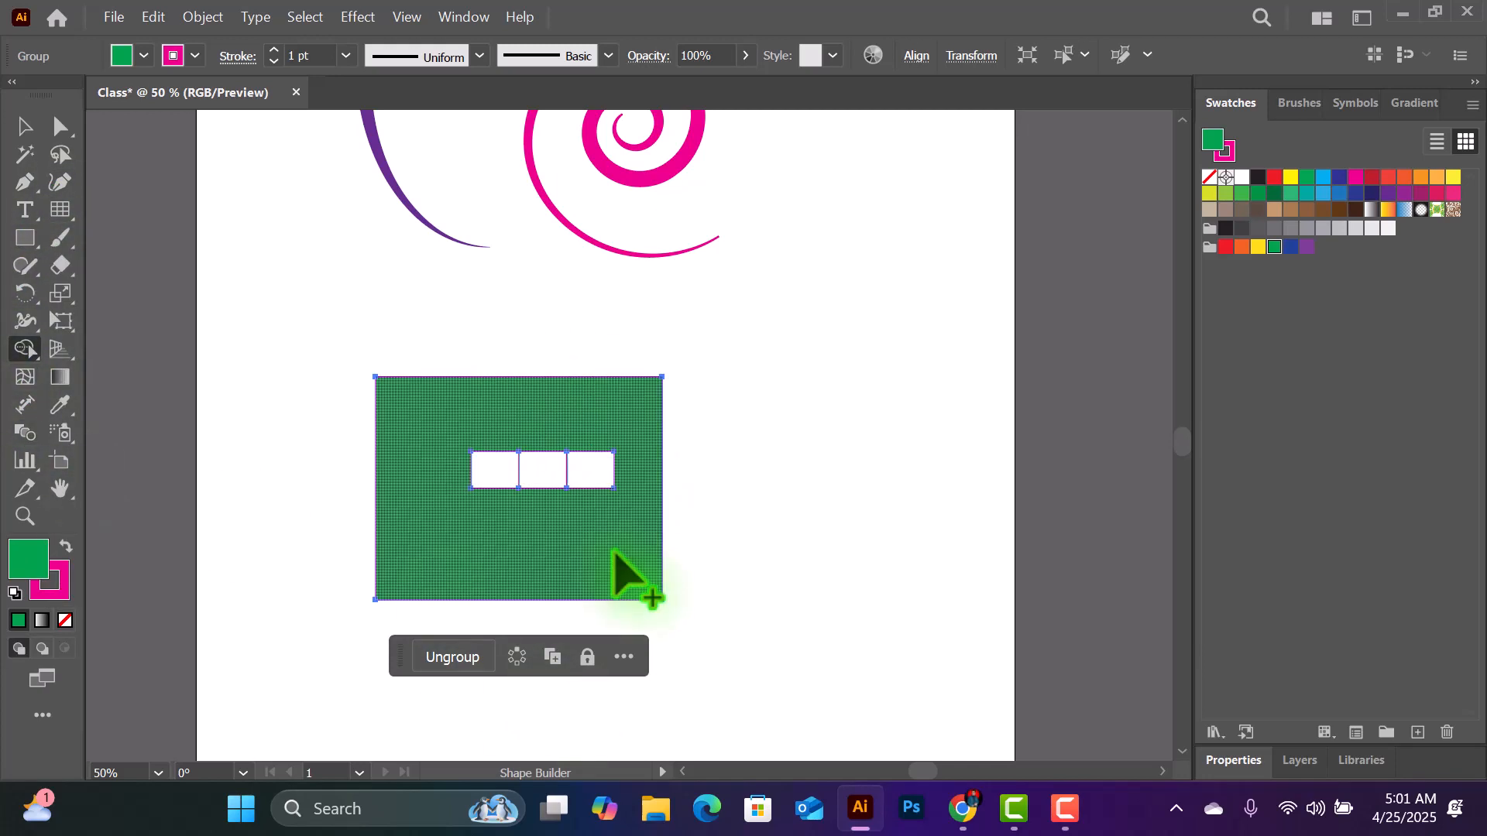
click(24, 126)
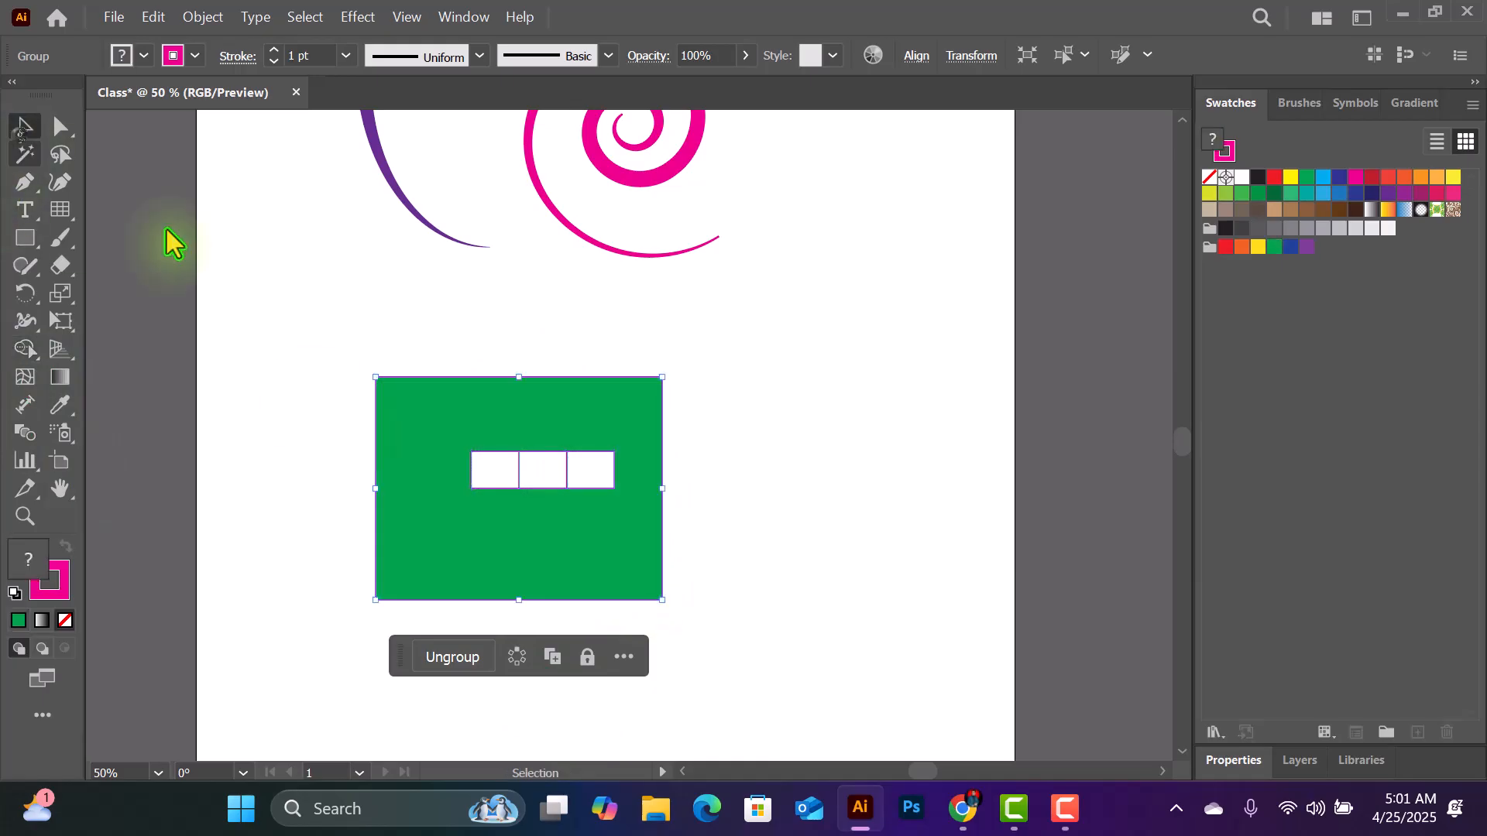
drag(428, 418, 274, 317)
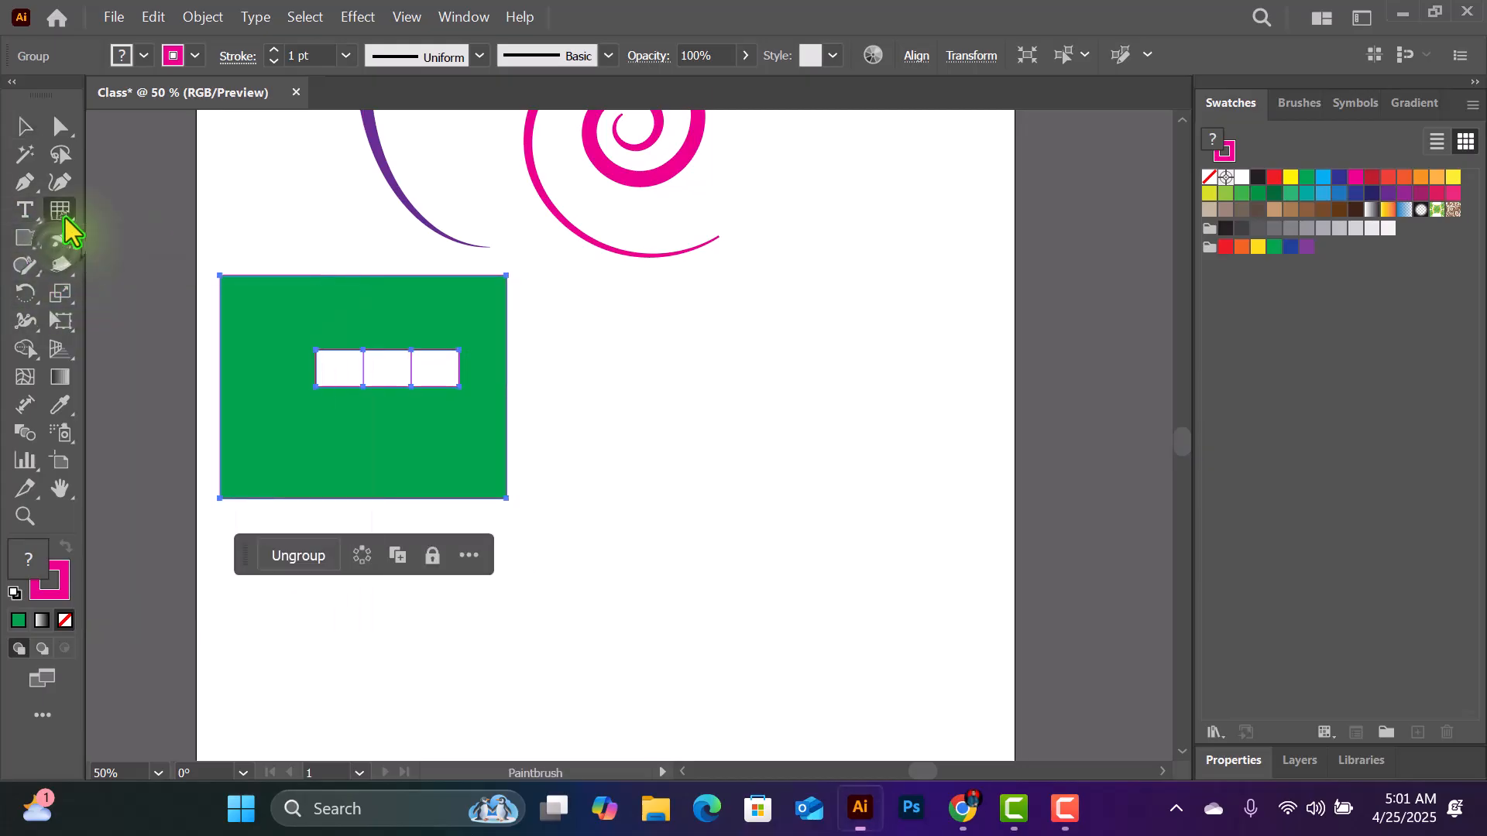
- Draw a circular polar grid with five sectors and place it beside the green rectangle, clear of the spiral
click(65, 217)
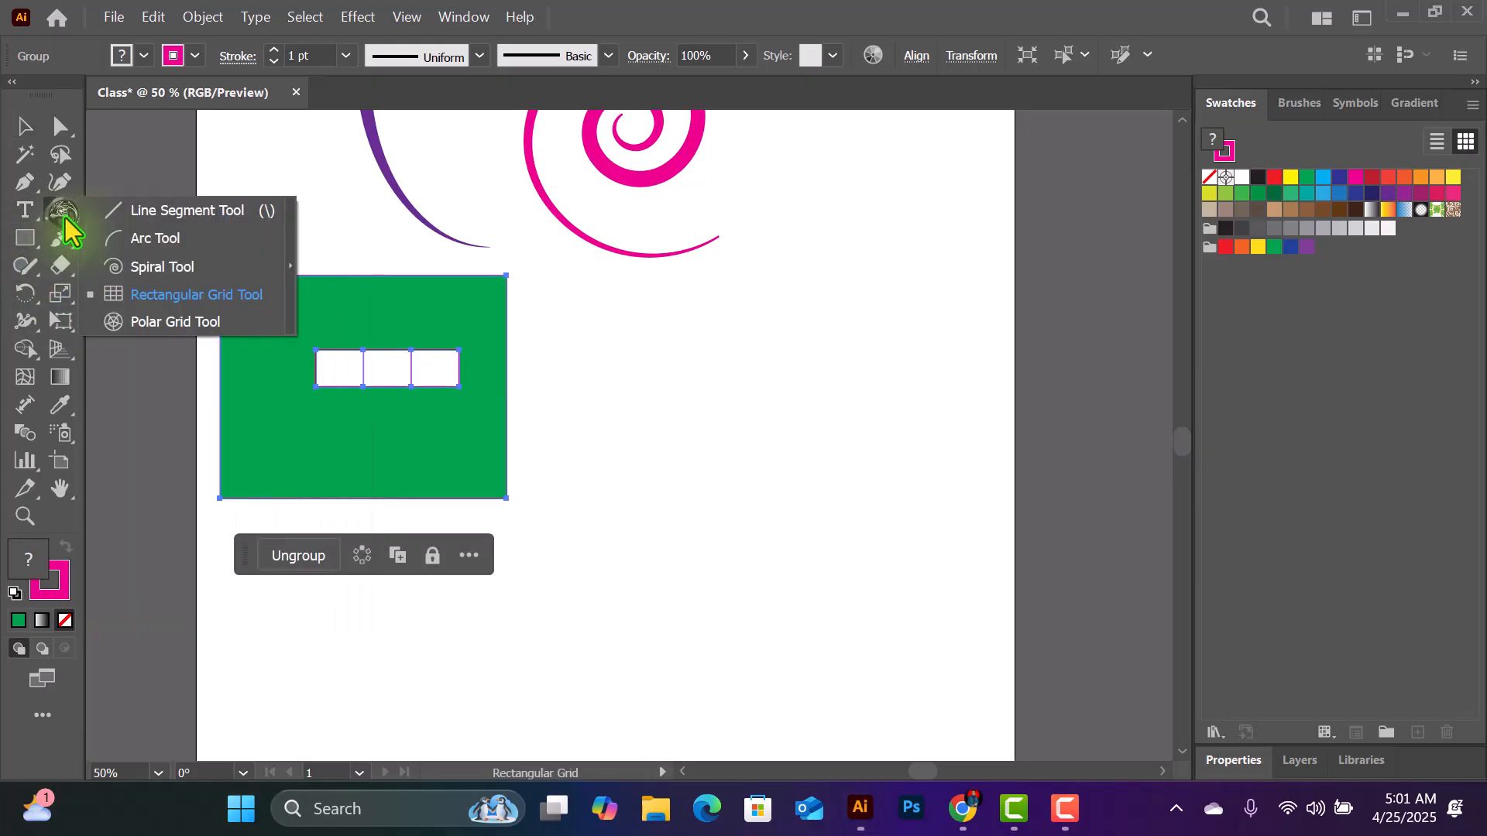
click(195, 324)
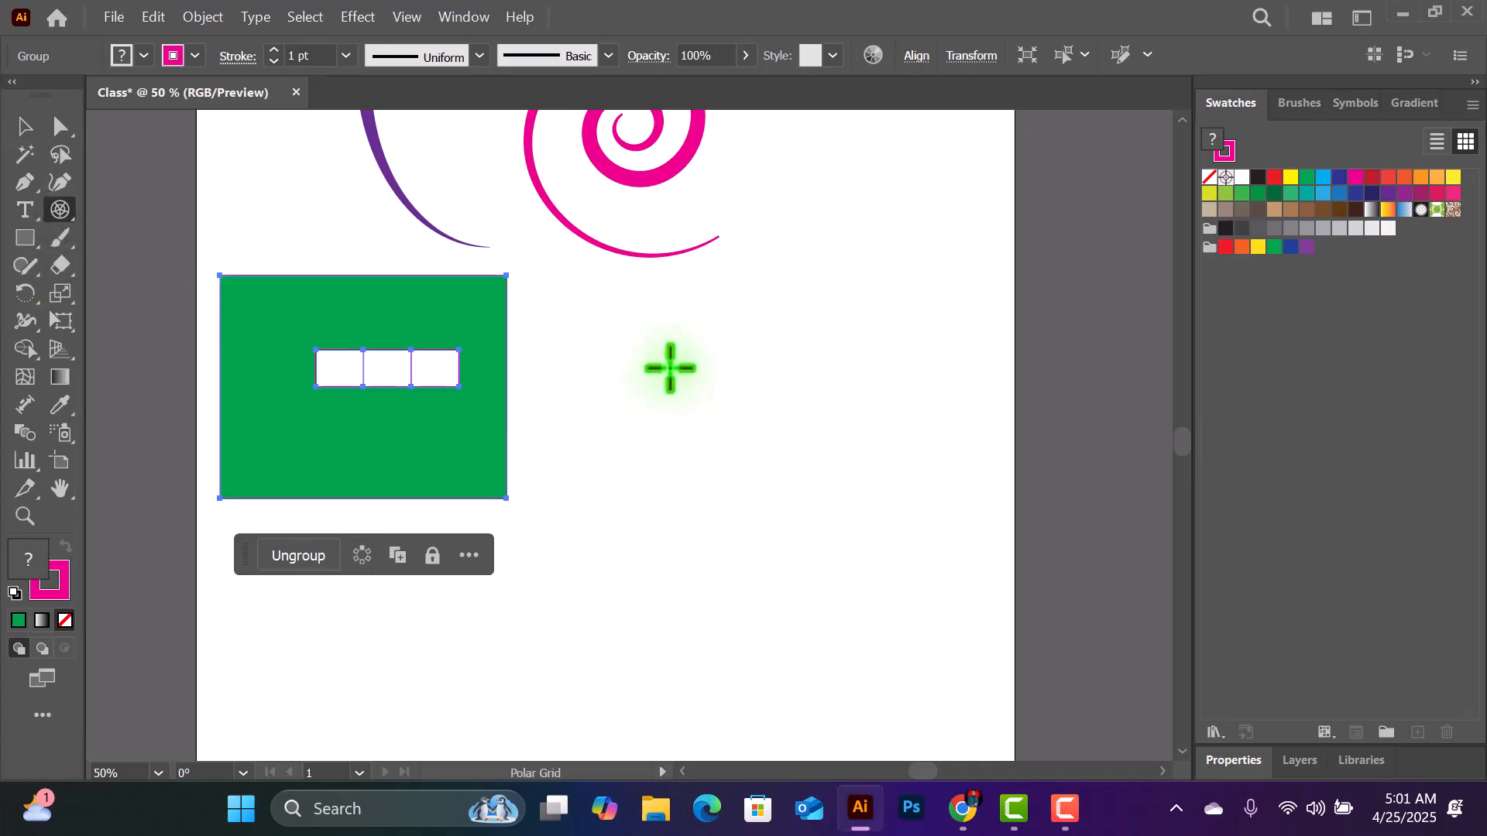
drag(688, 362, 813, 549)
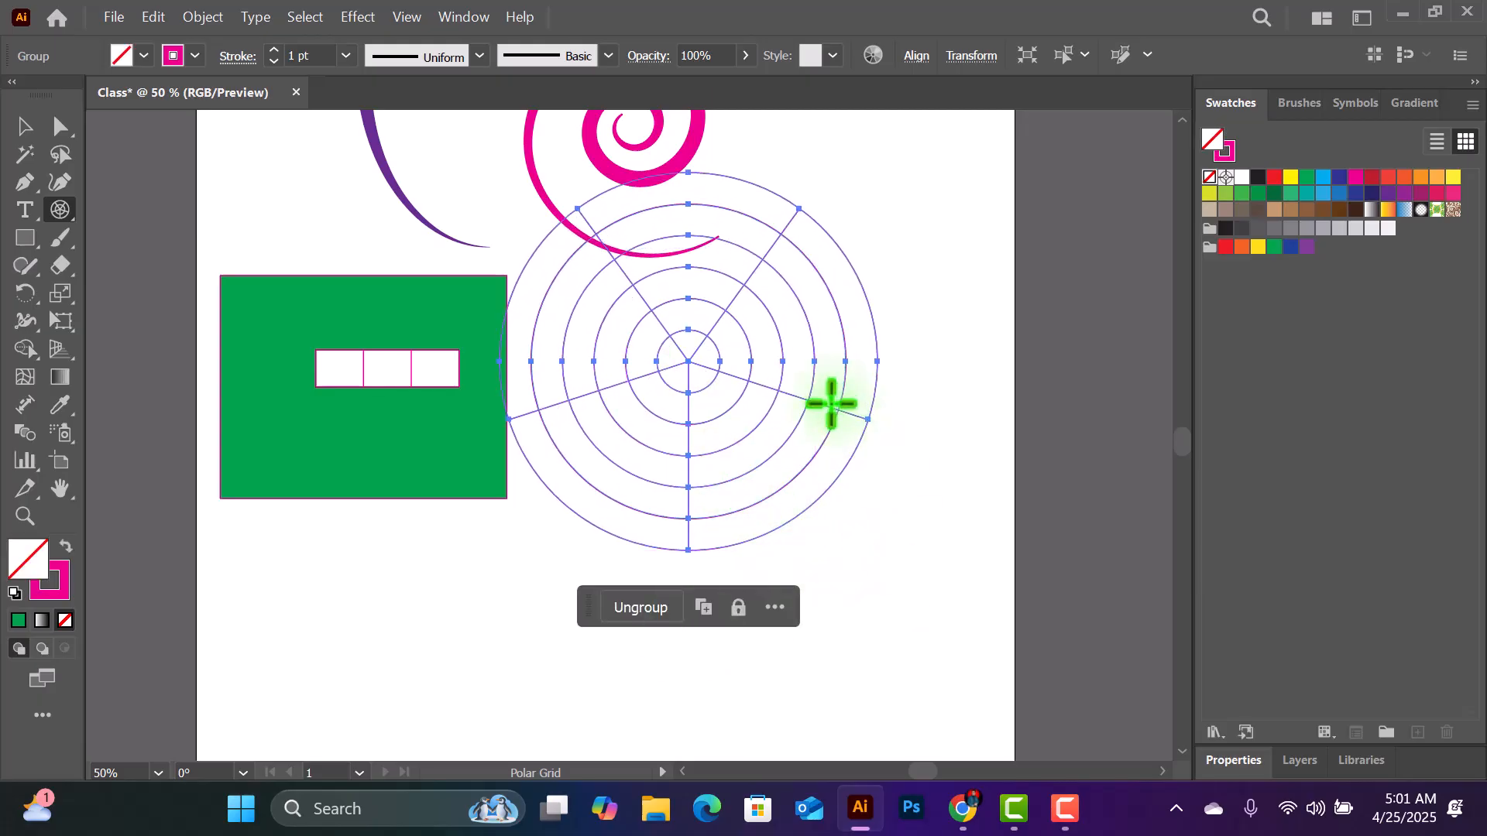
click(23, 127)
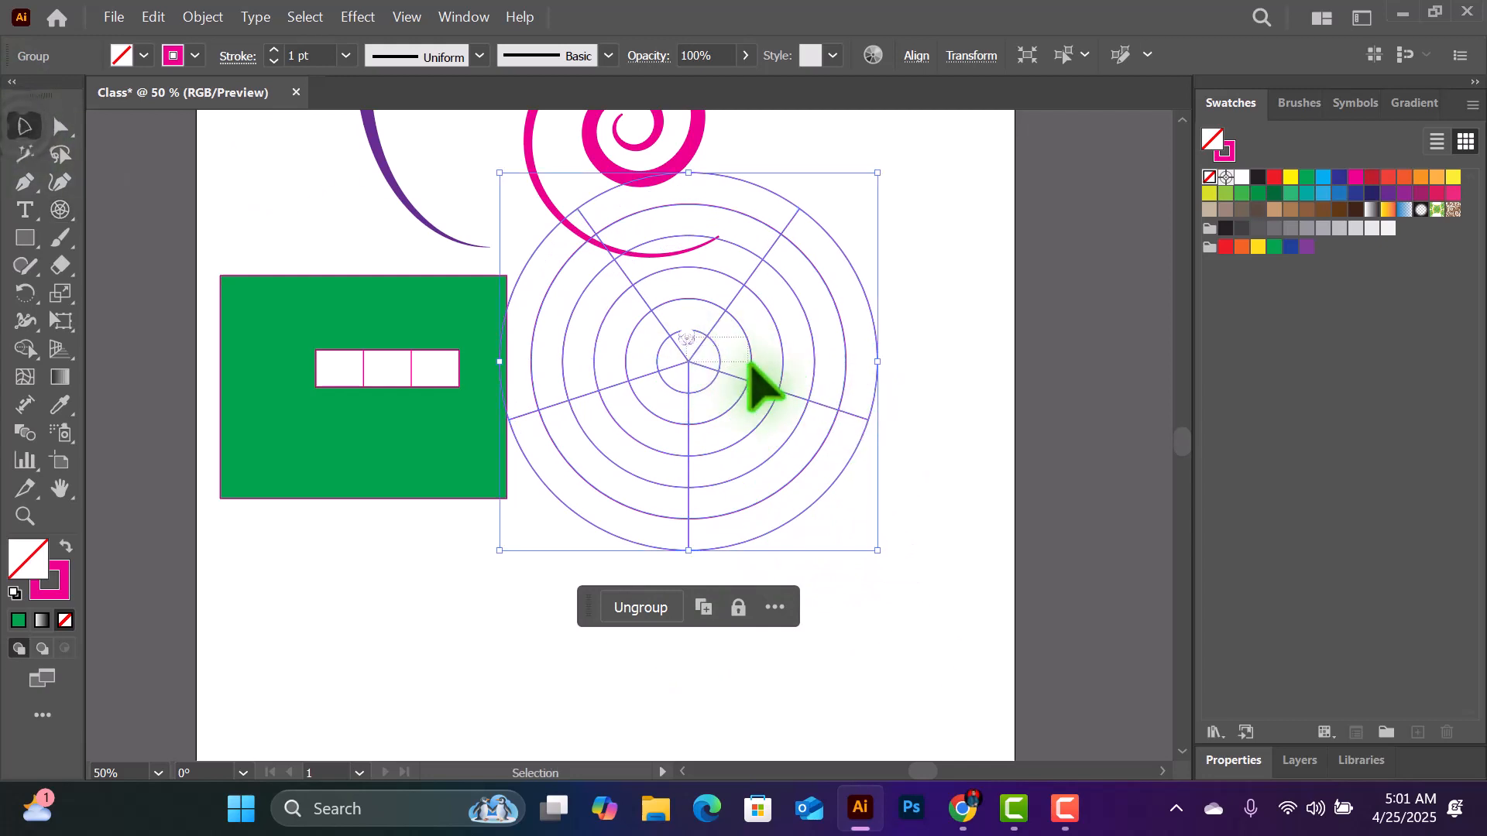
drag(688, 361, 747, 464)
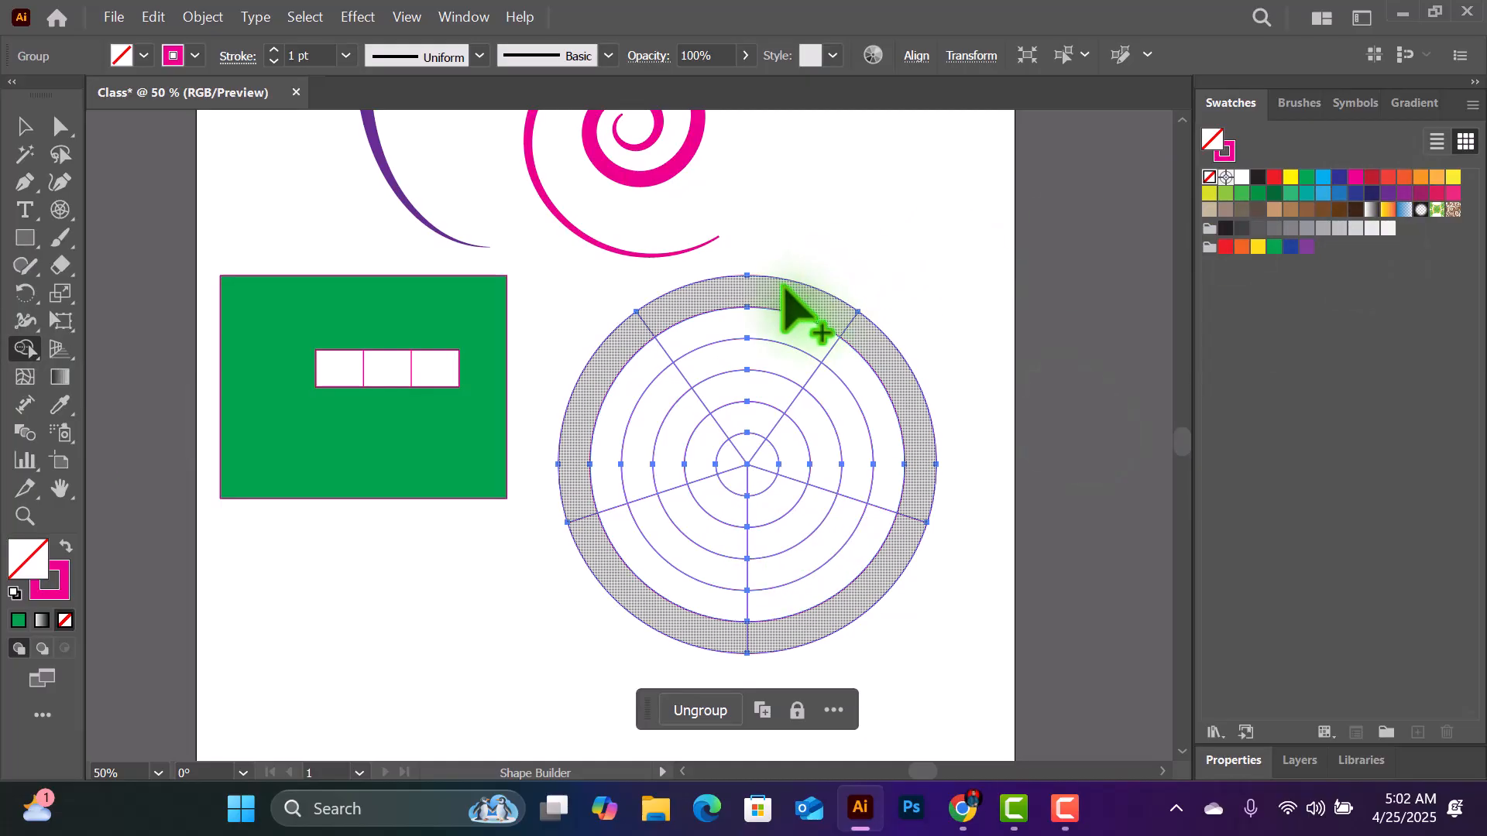
- Fill the polar grid's outermost ring with dark blue using the Shape Builder
click(1273, 178)
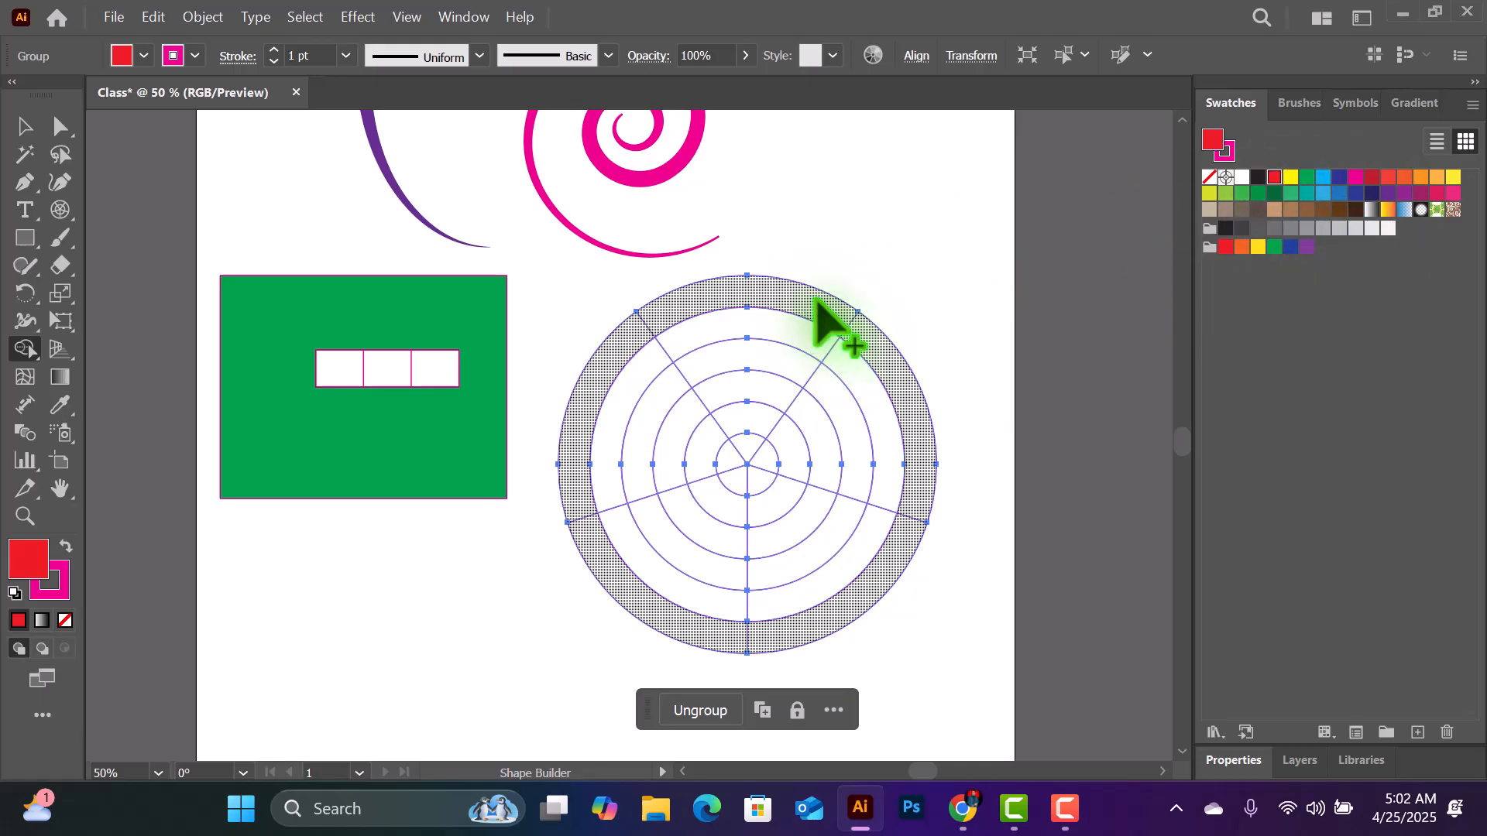
click(1340, 178)
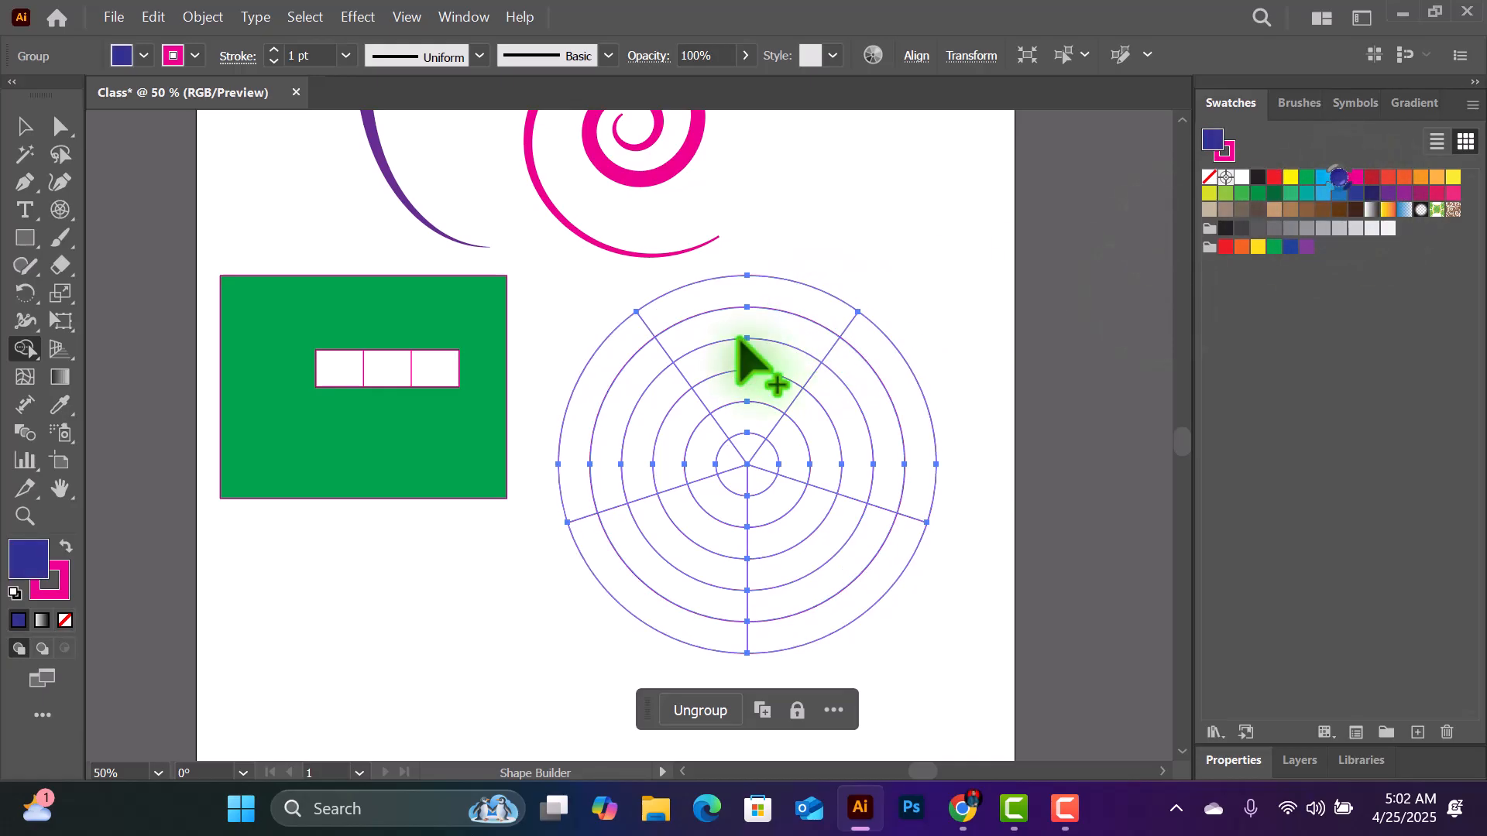
click(797, 306)
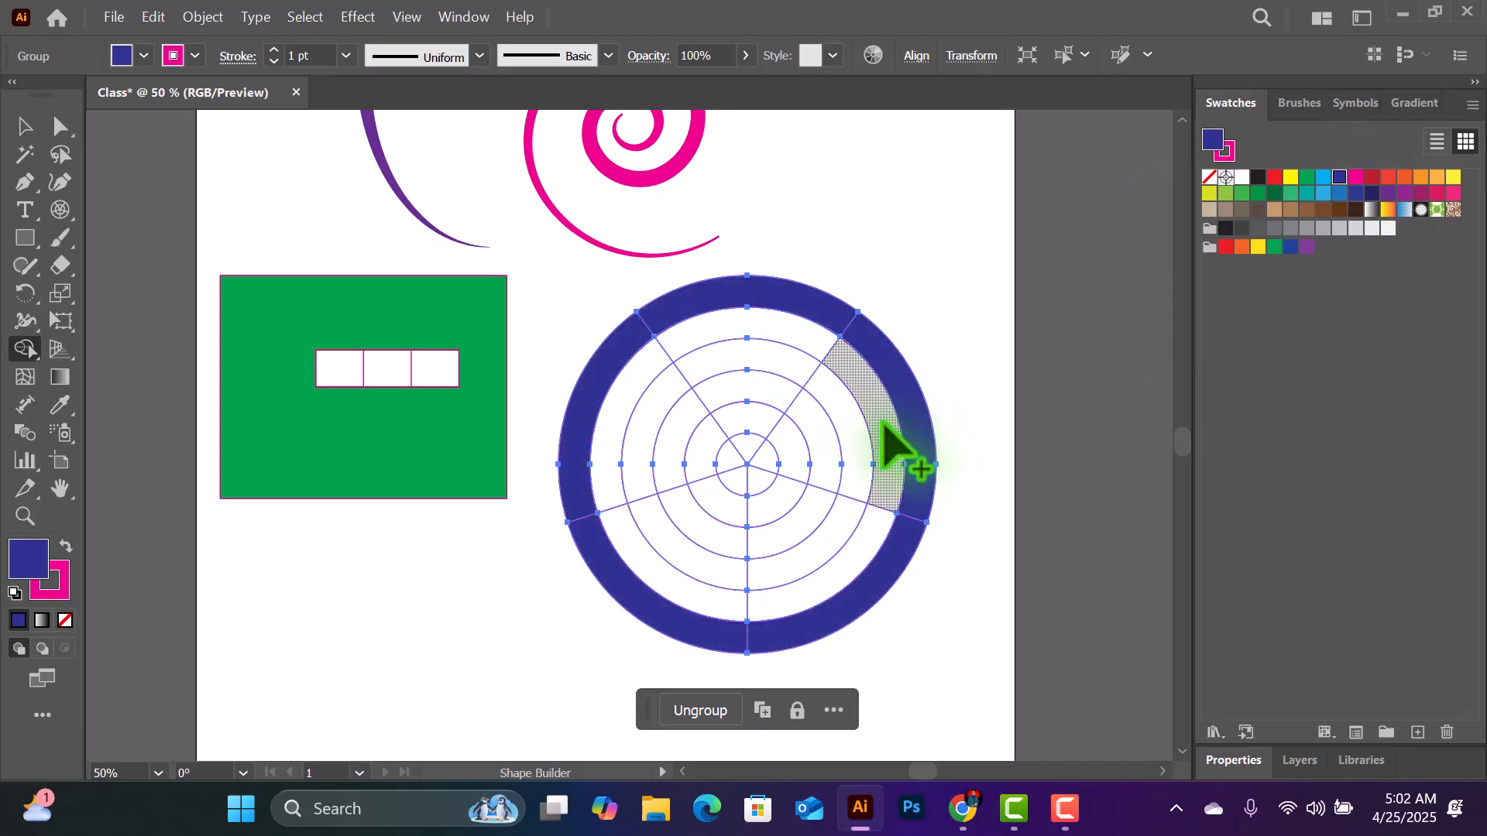
- Fill all segments of the polar grid's second ring from the outside with dark red
click(1377, 178)
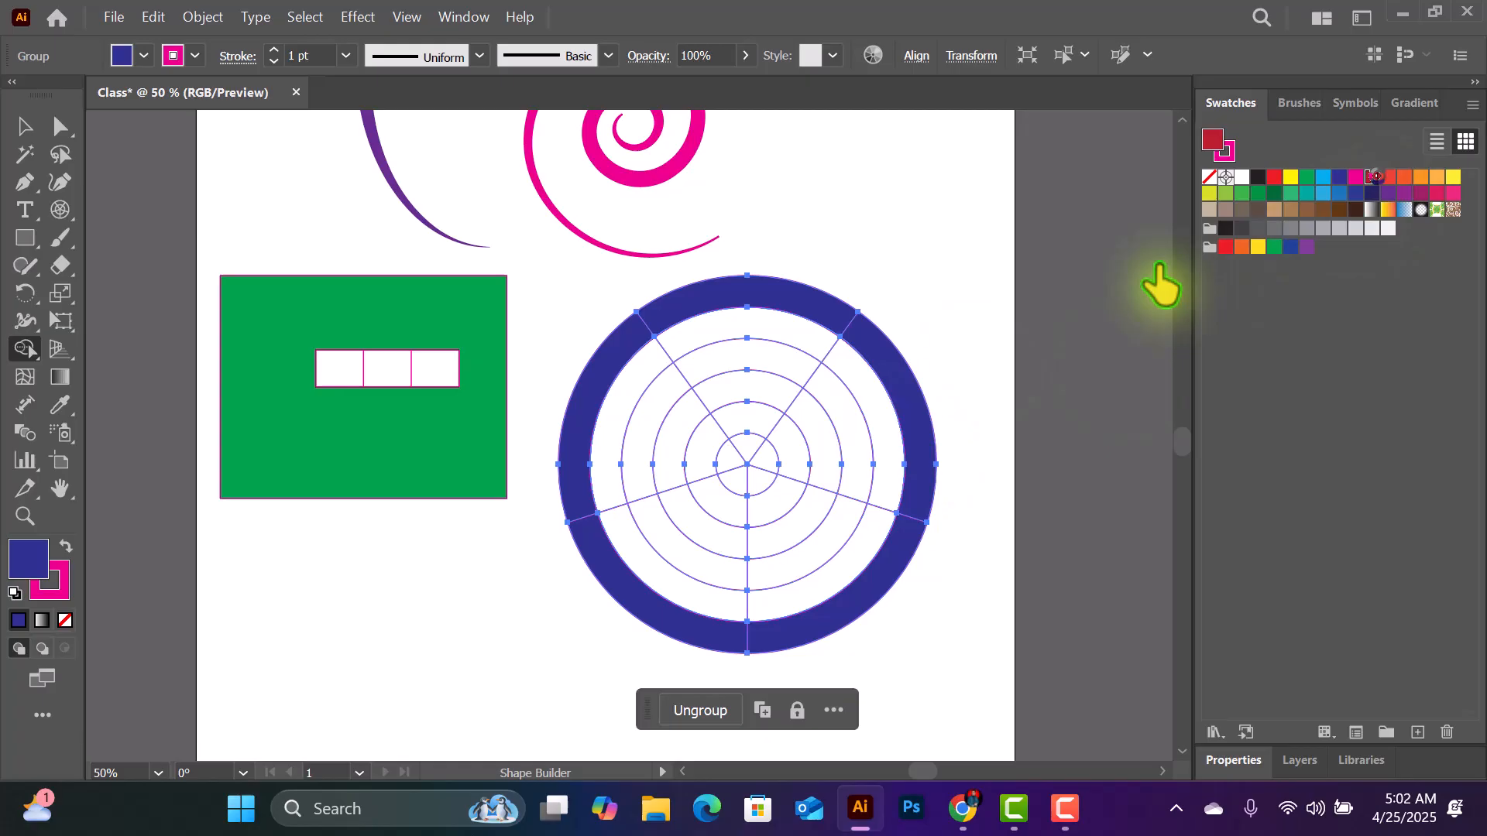
click(871, 414)
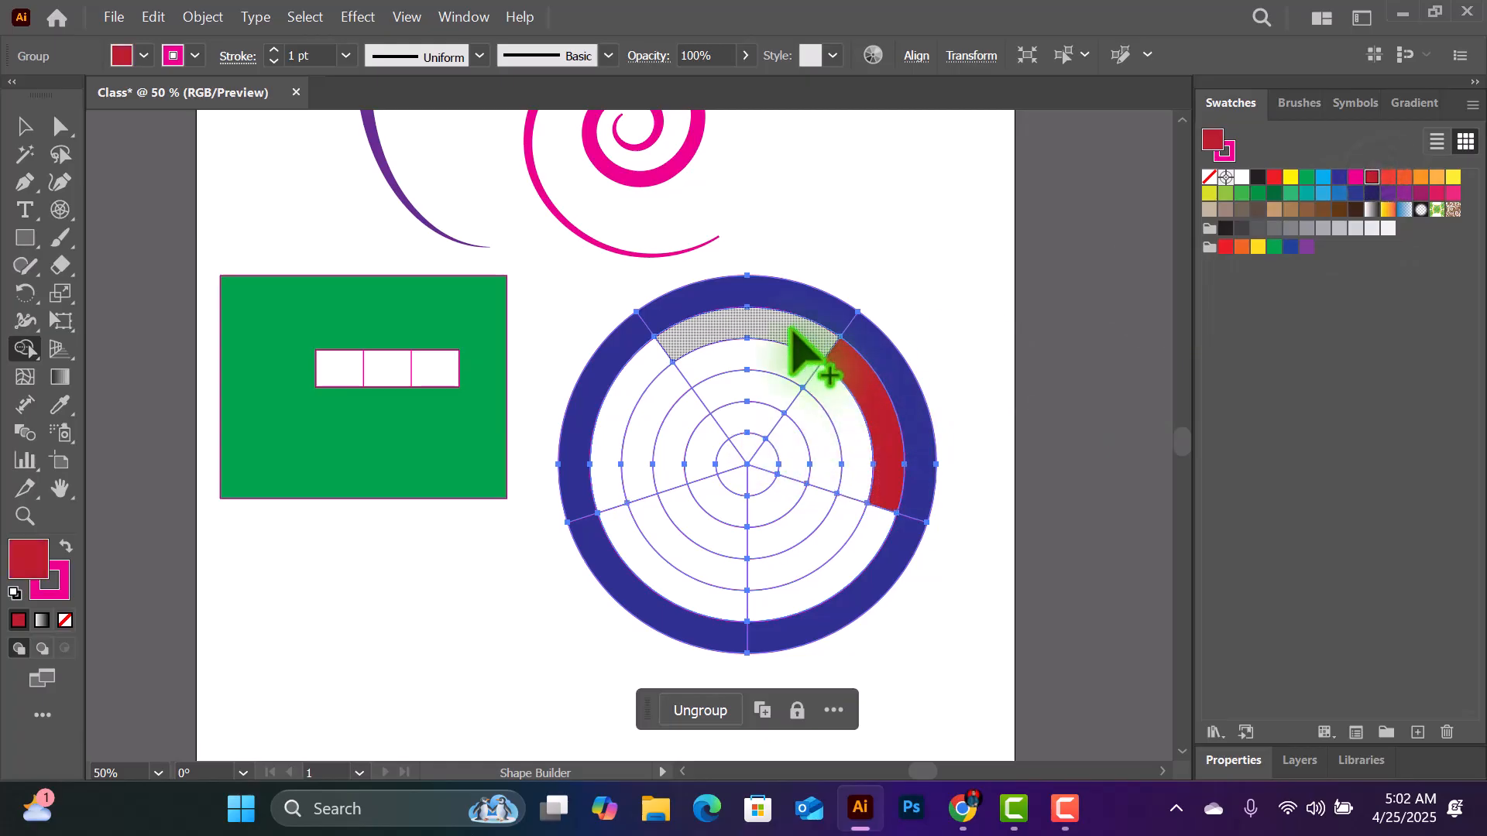
click(792, 329)
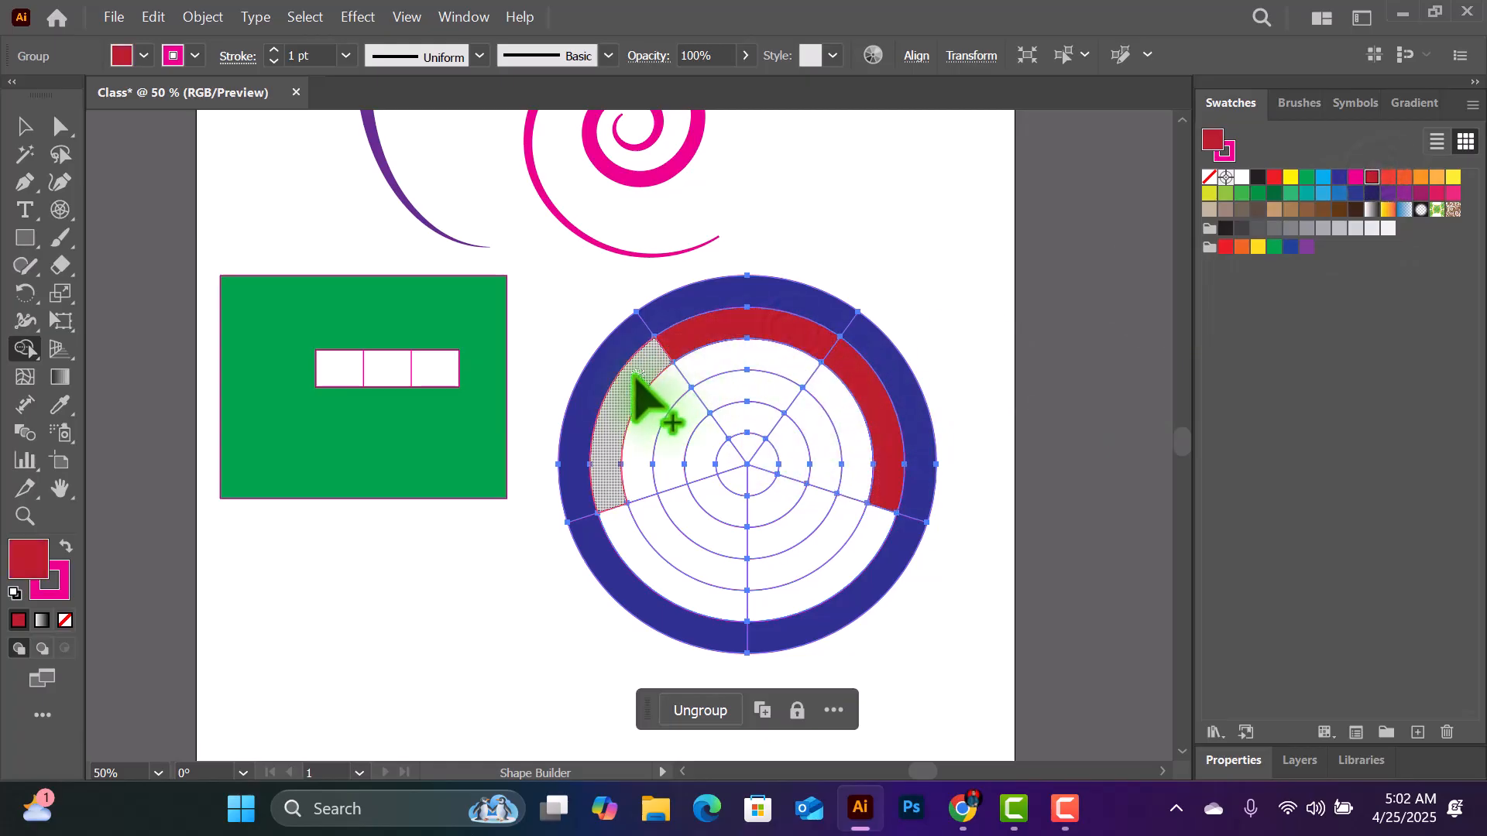
mouse_move(635, 376)
mouse_down()
mouse_move(612, 458)
mouse_move(650, 561)
mouse_up()
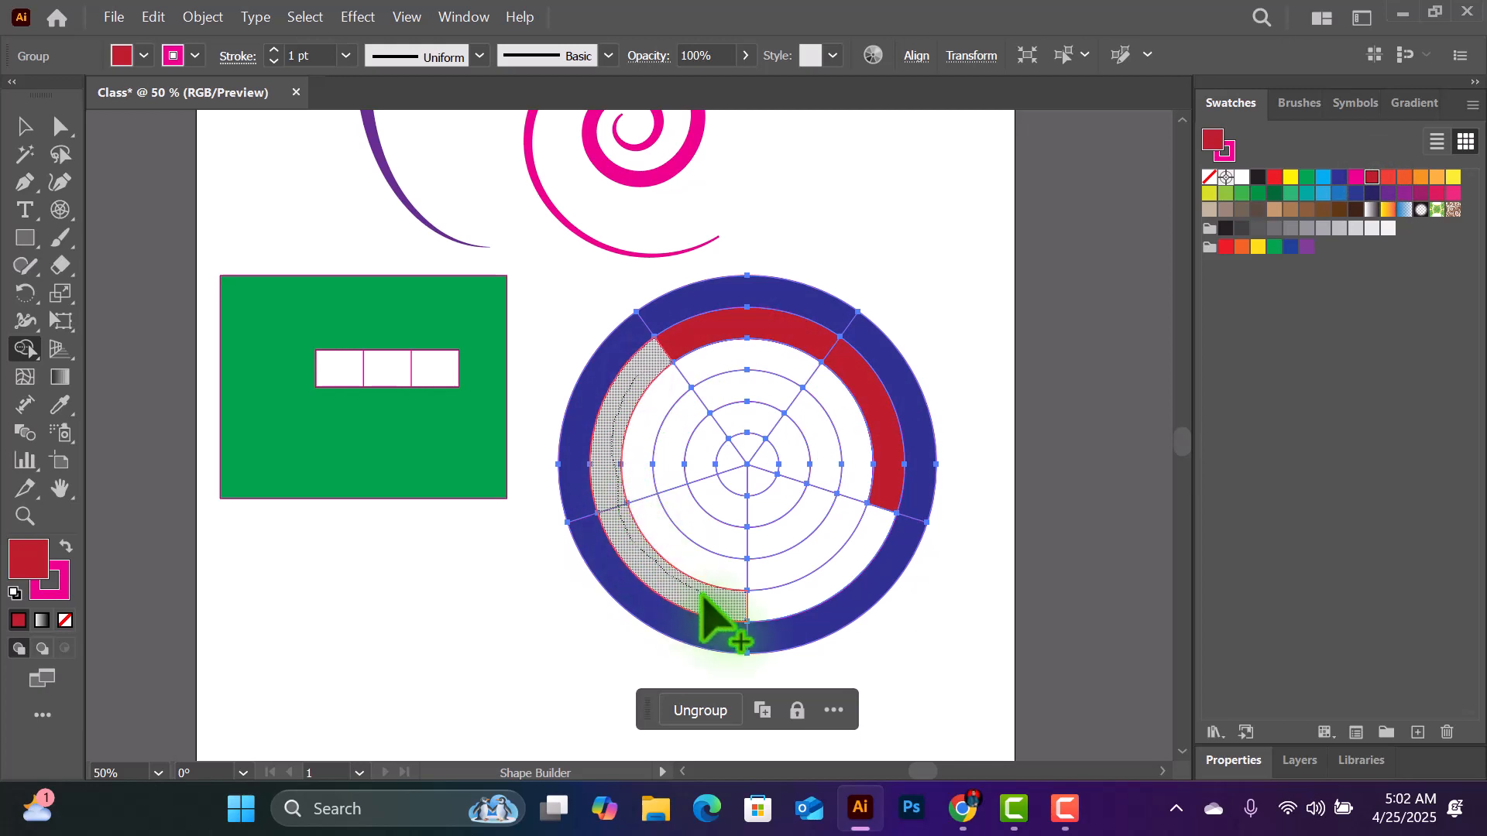
mouse_move(711, 612)
mouse_down()
mouse_move(774, 614)
mouse_move(857, 571)
mouse_up()
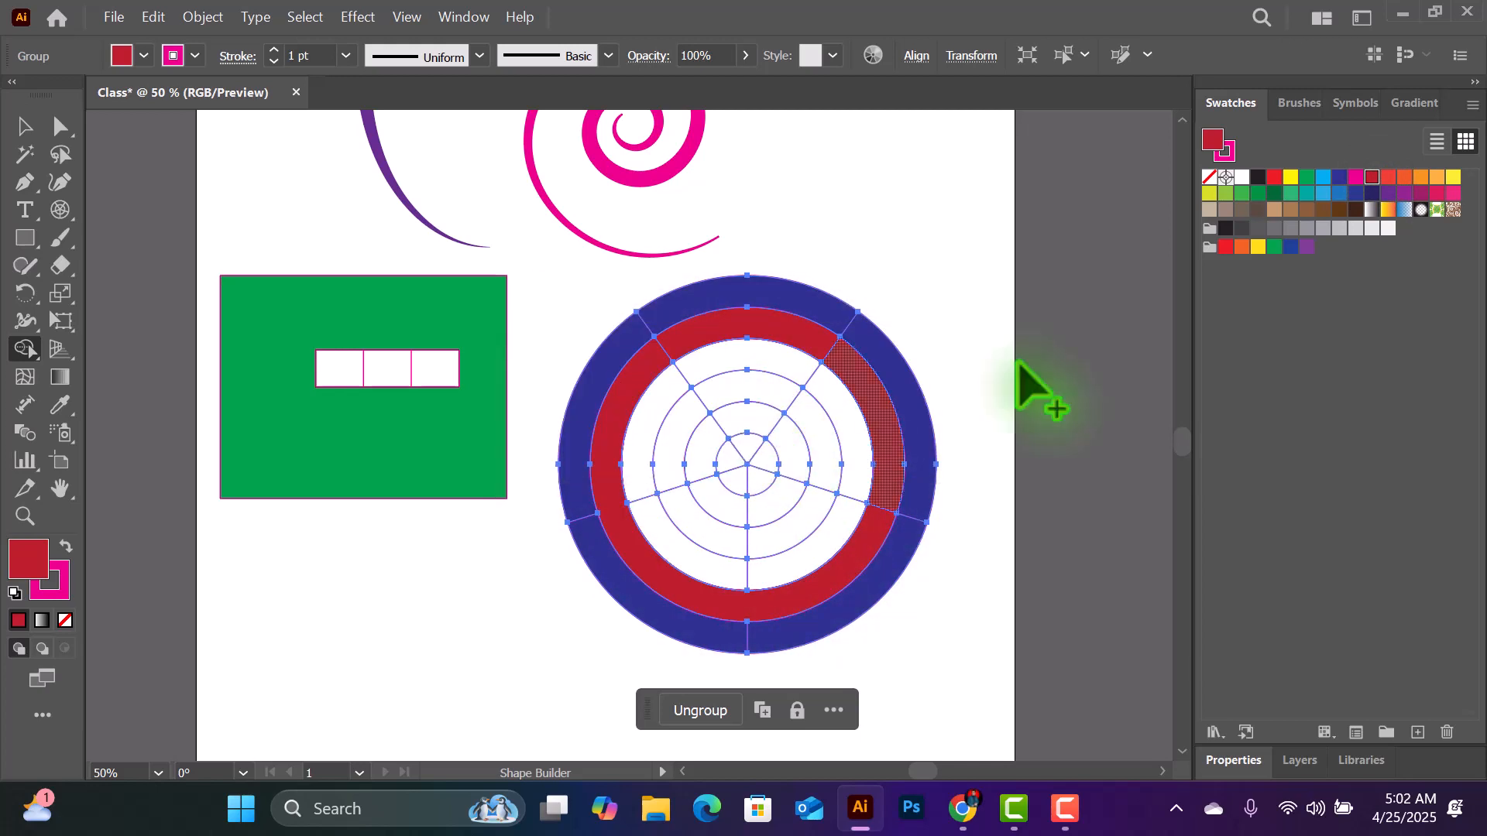
- Fill the polar grid's third ring from the outside with medium blue and the fourth ring with dark navy
click(1338, 192)
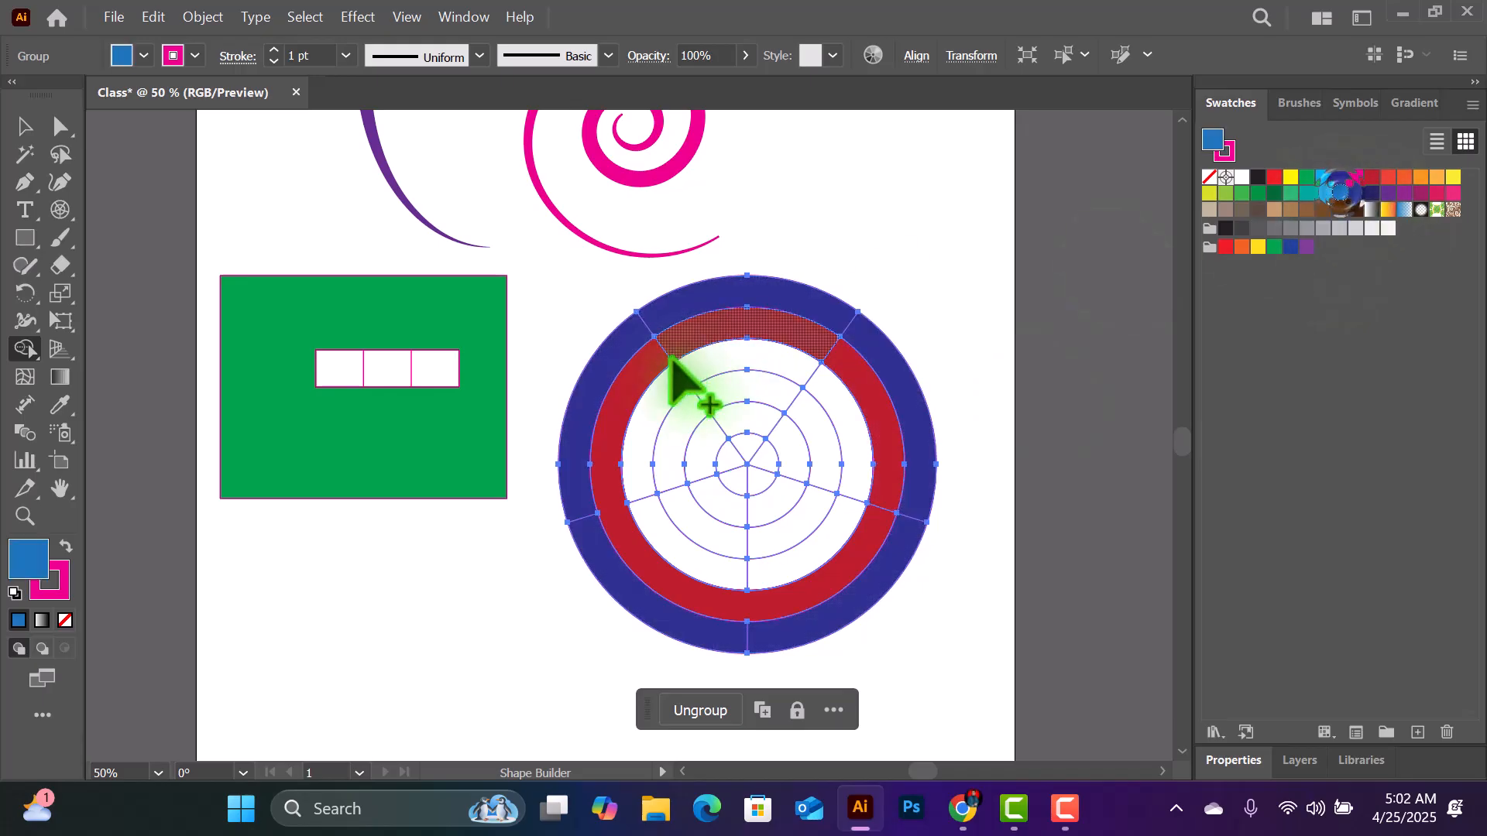
mouse_move(681, 382)
mouse_down()
mouse_move(646, 485)
mouse_move(687, 546)
mouse_move(785, 561)
mouse_move(861, 495)
mouse_up()
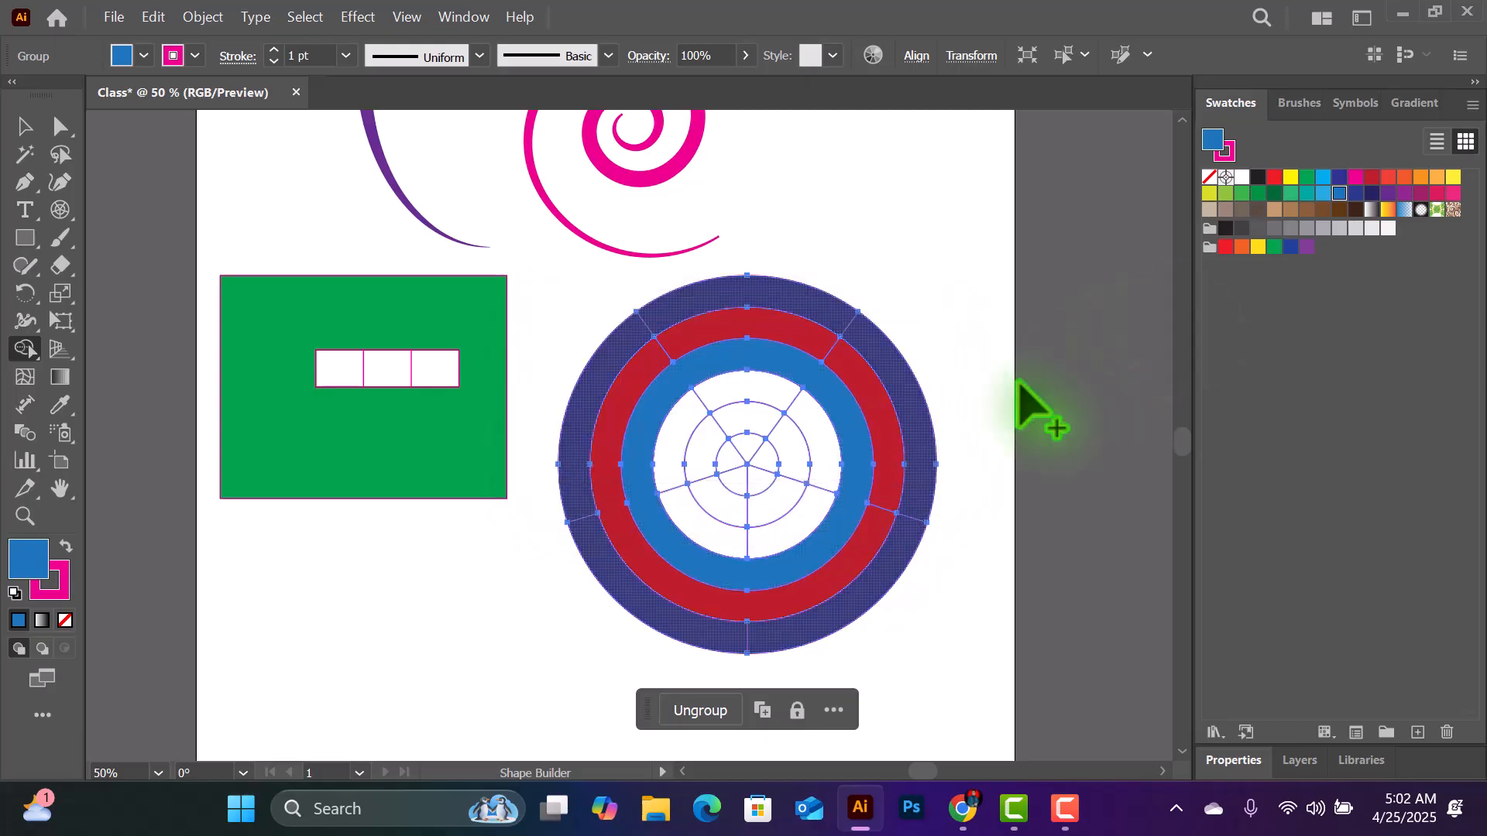
click(1371, 193)
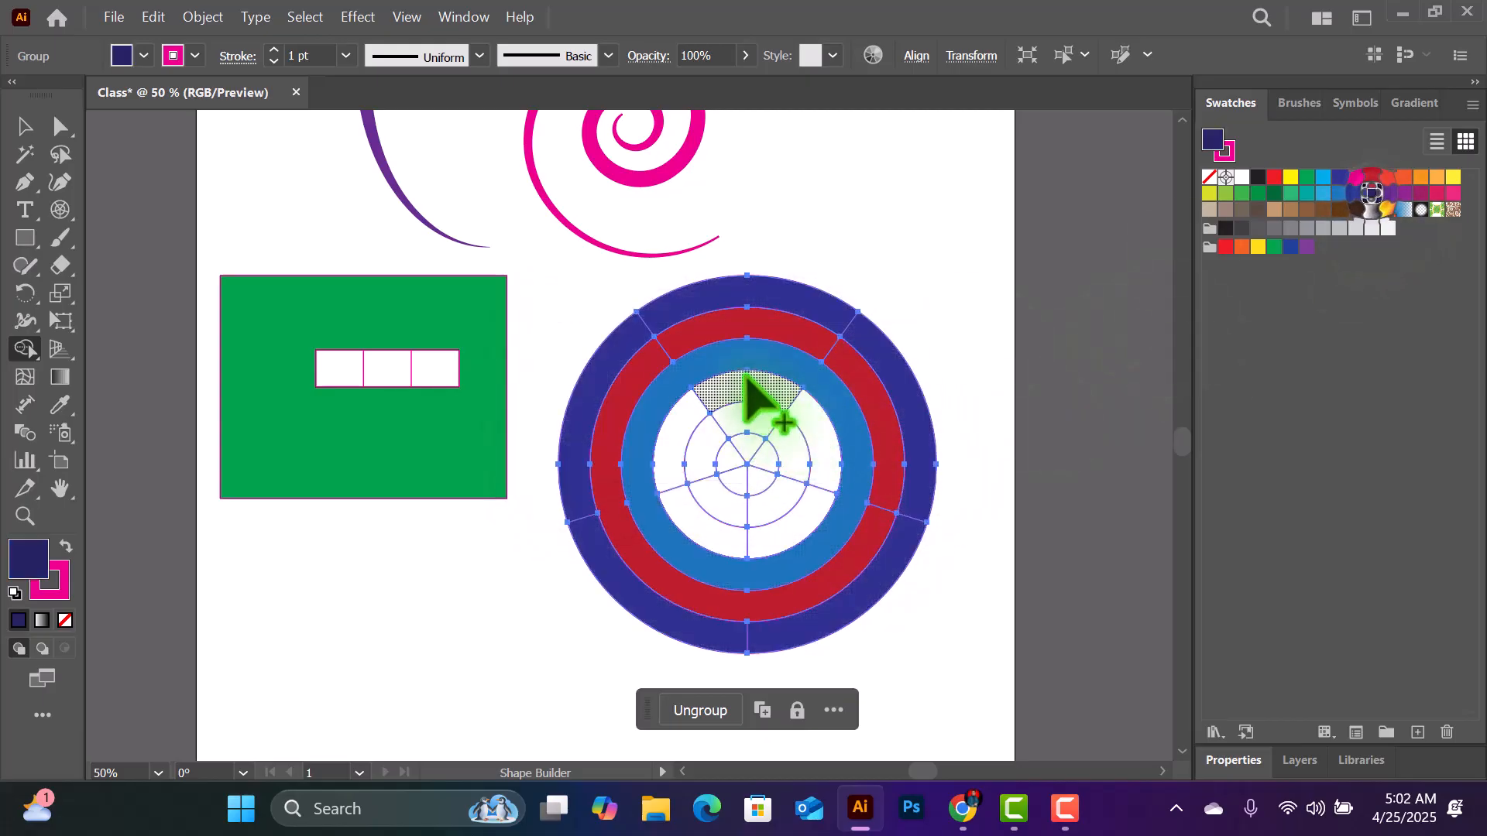
mouse_move(706, 392)
mouse_down()
mouse_move(674, 457)
mouse_move(694, 514)
mouse_move(750, 548)
mouse_move(829, 491)
mouse_move(806, 415)
mouse_move(826, 408)
mouse_up()
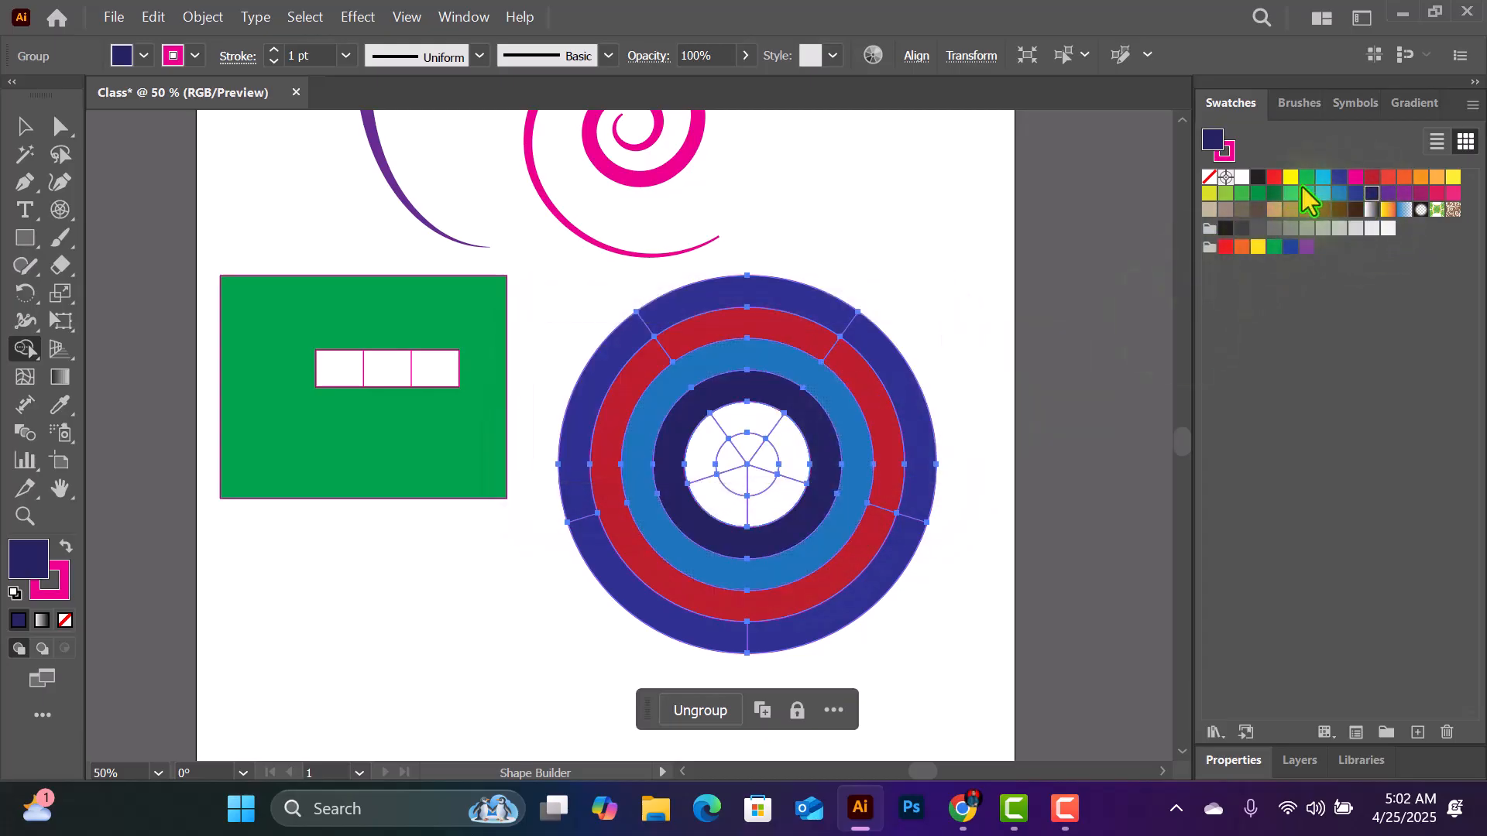
- Fill the polar grid's fifth ring from the outside with bright red and scale the grid down beside the green rectangle
click(1276, 178)
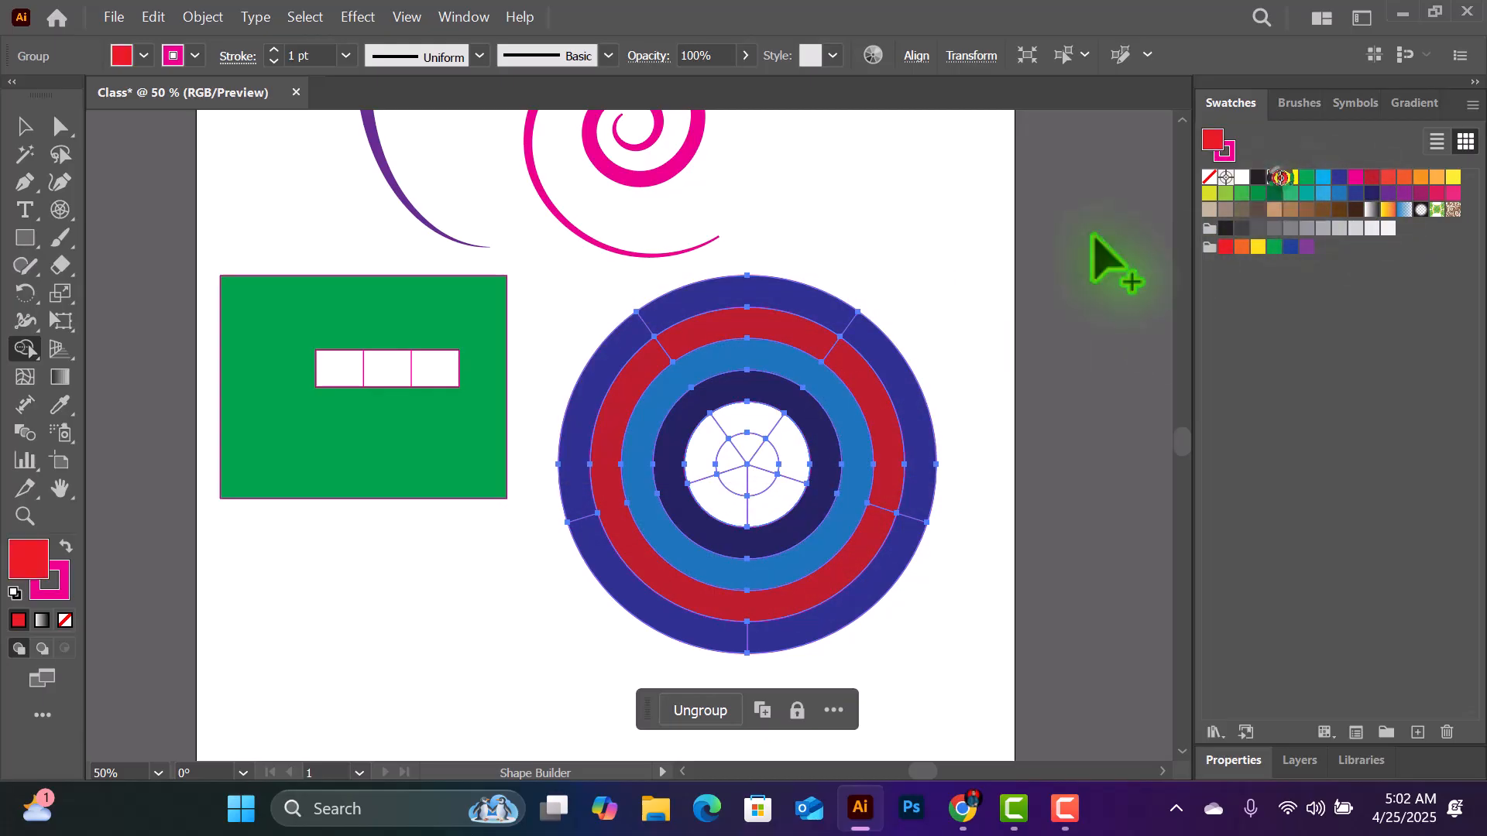
mouse_move(733, 418)
mouse_down()
mouse_move(697, 458)
mouse_move(698, 490)
mouse_move(733, 513)
mouse_move(774, 512)
mouse_move(777, 441)
mouse_up()
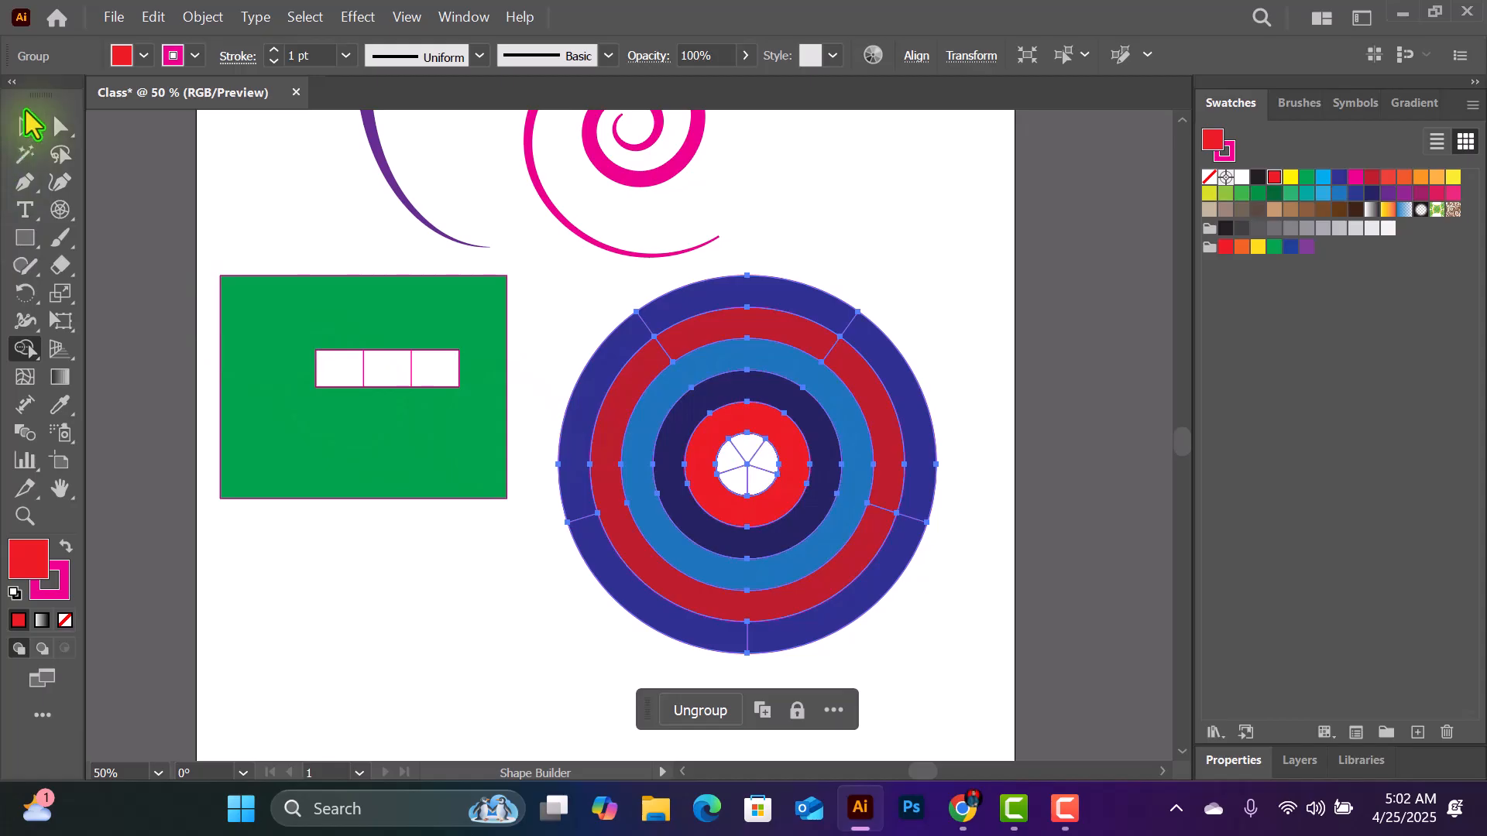
click(26, 127)
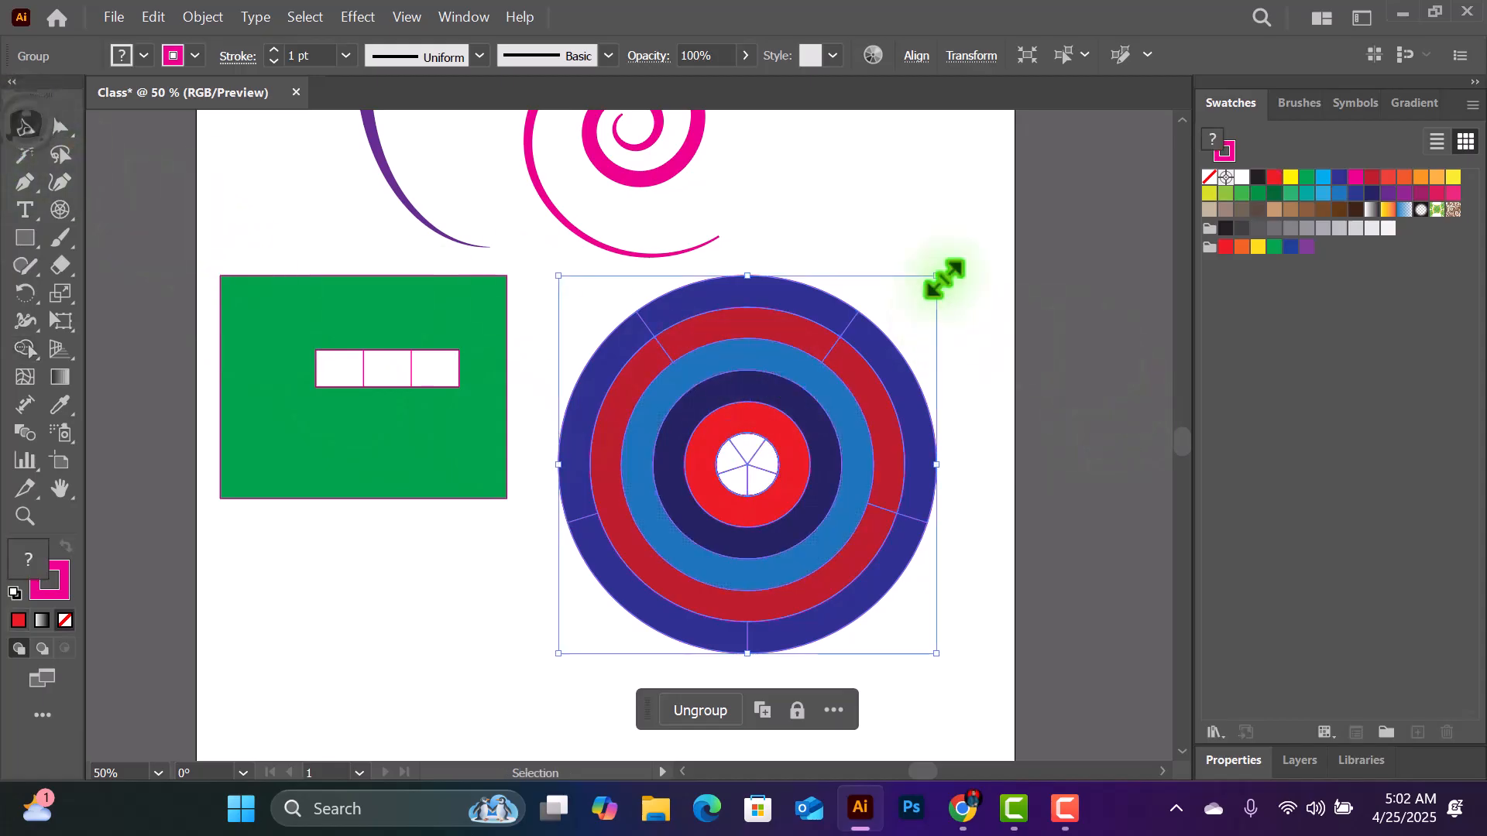
drag(938, 277, 927, 391)
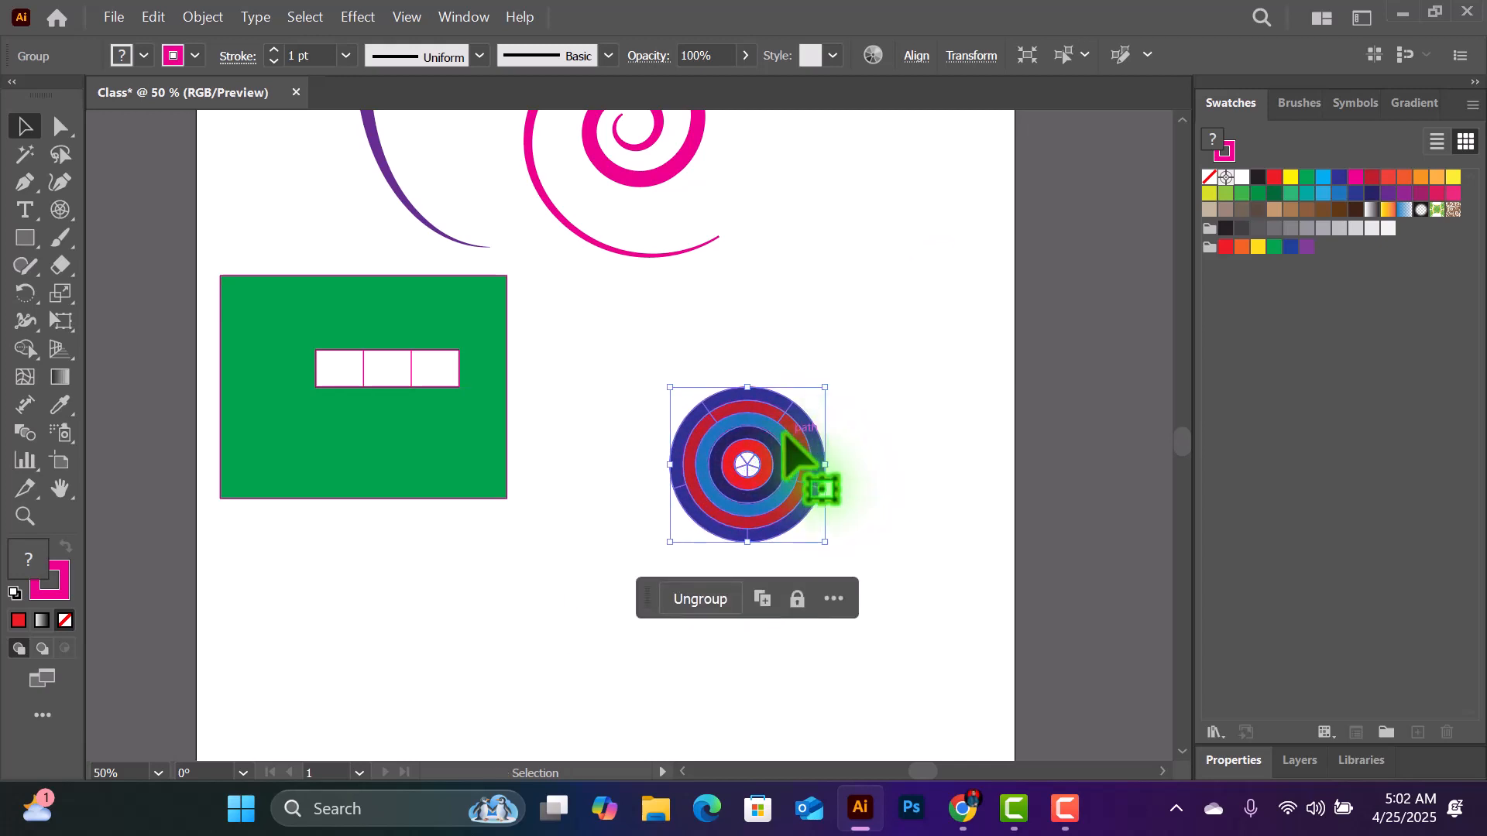
drag(775, 423, 903, 283)
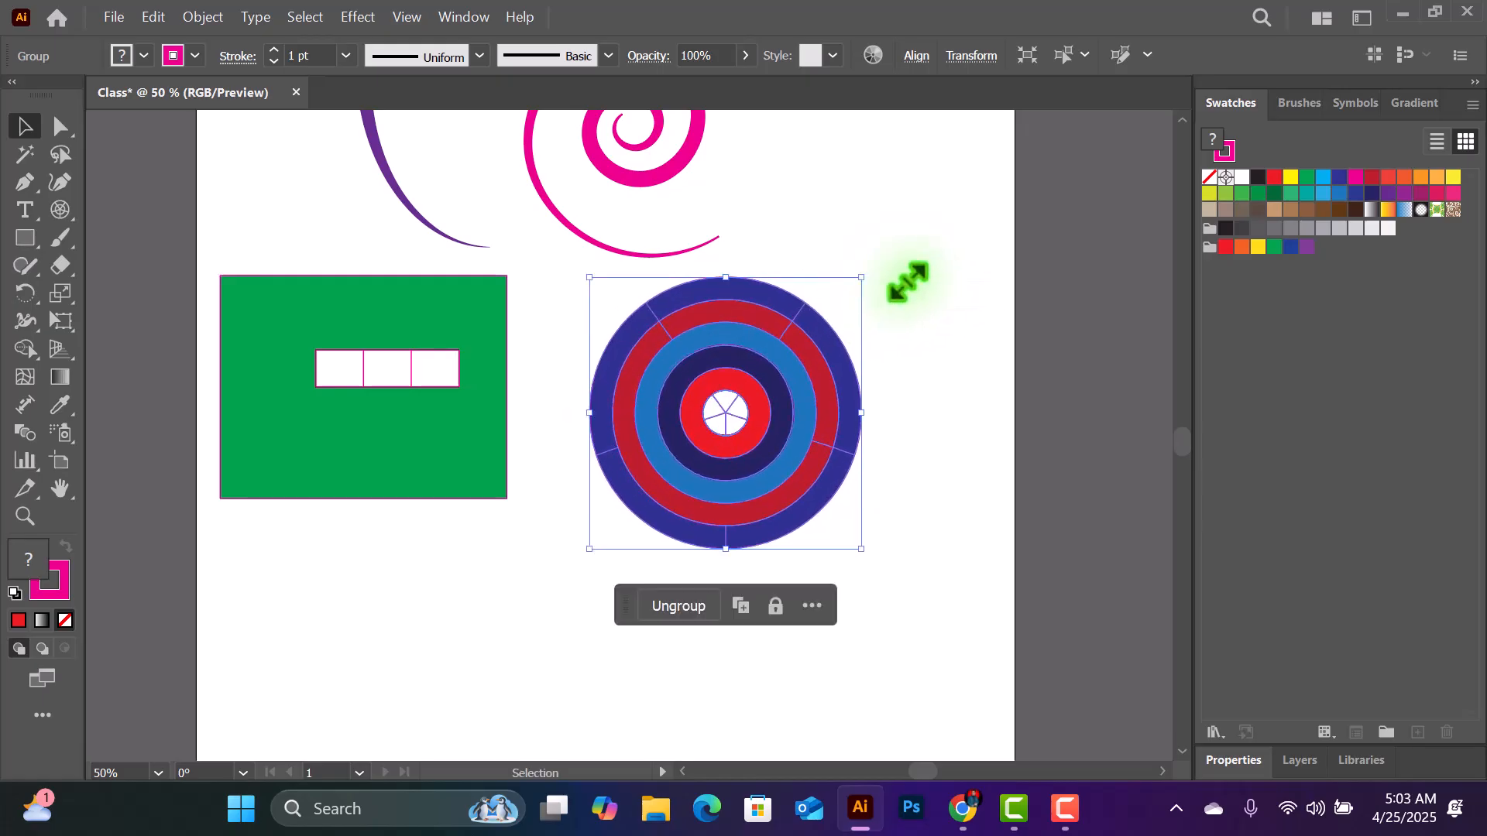
key(ctrl+minus)
key(ctrl+minus)
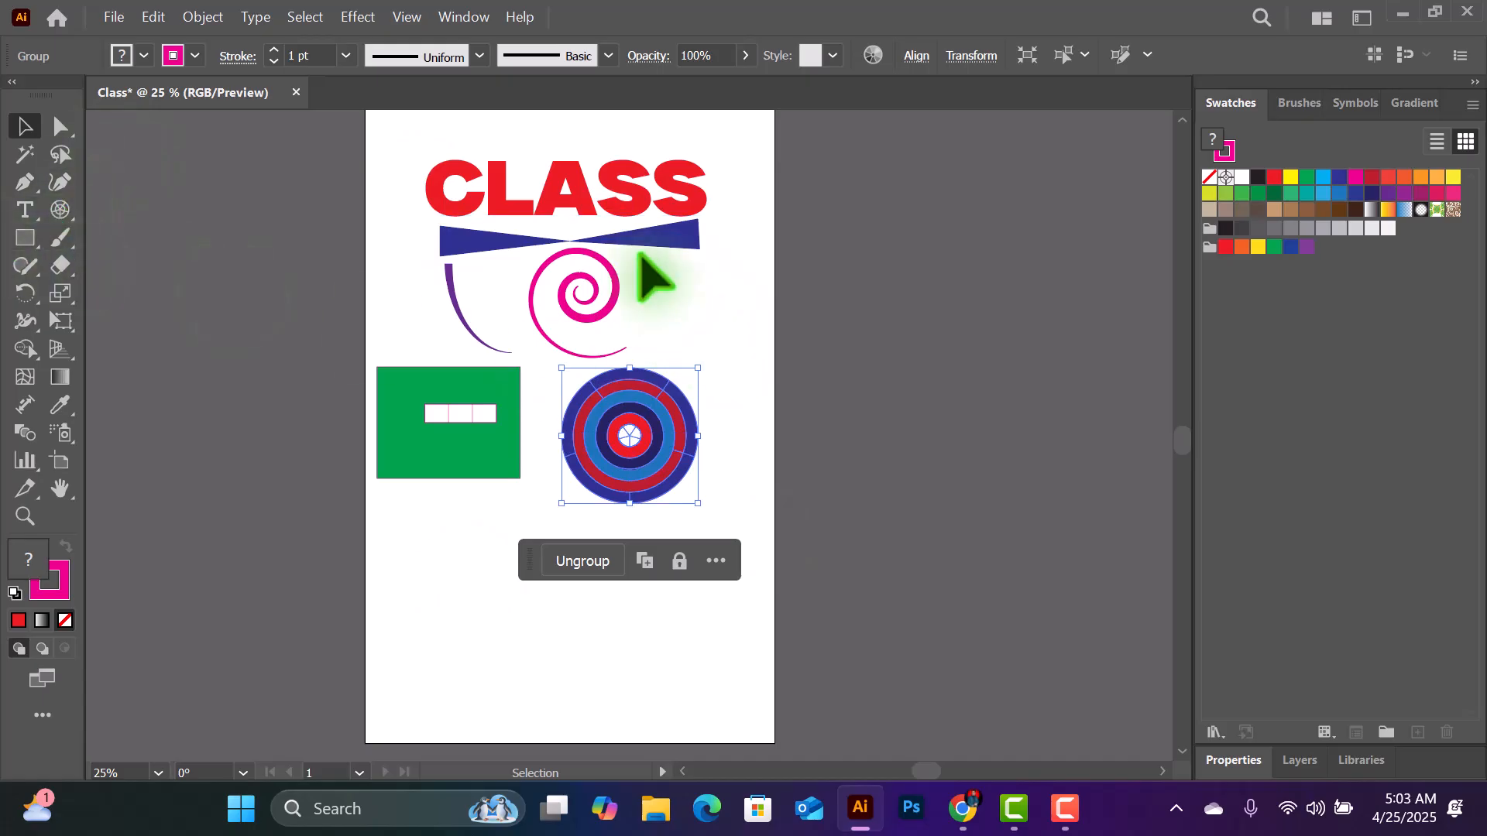
- Delete the purple arc, pink spiral, green rectangular grid and polar grid below the blue bow shape
click(61, 211)
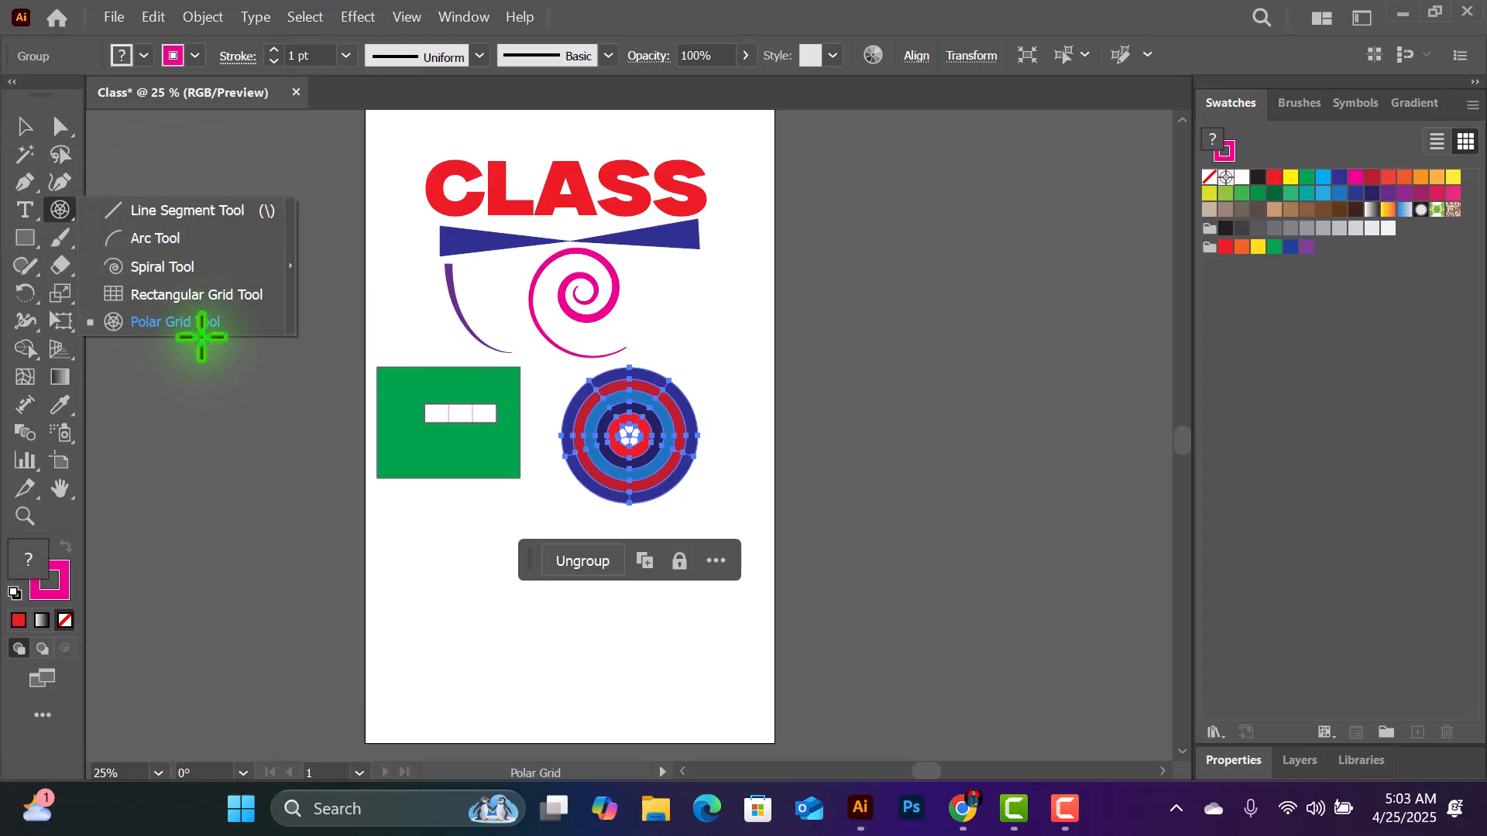
scroll(494, 350, up, 1)
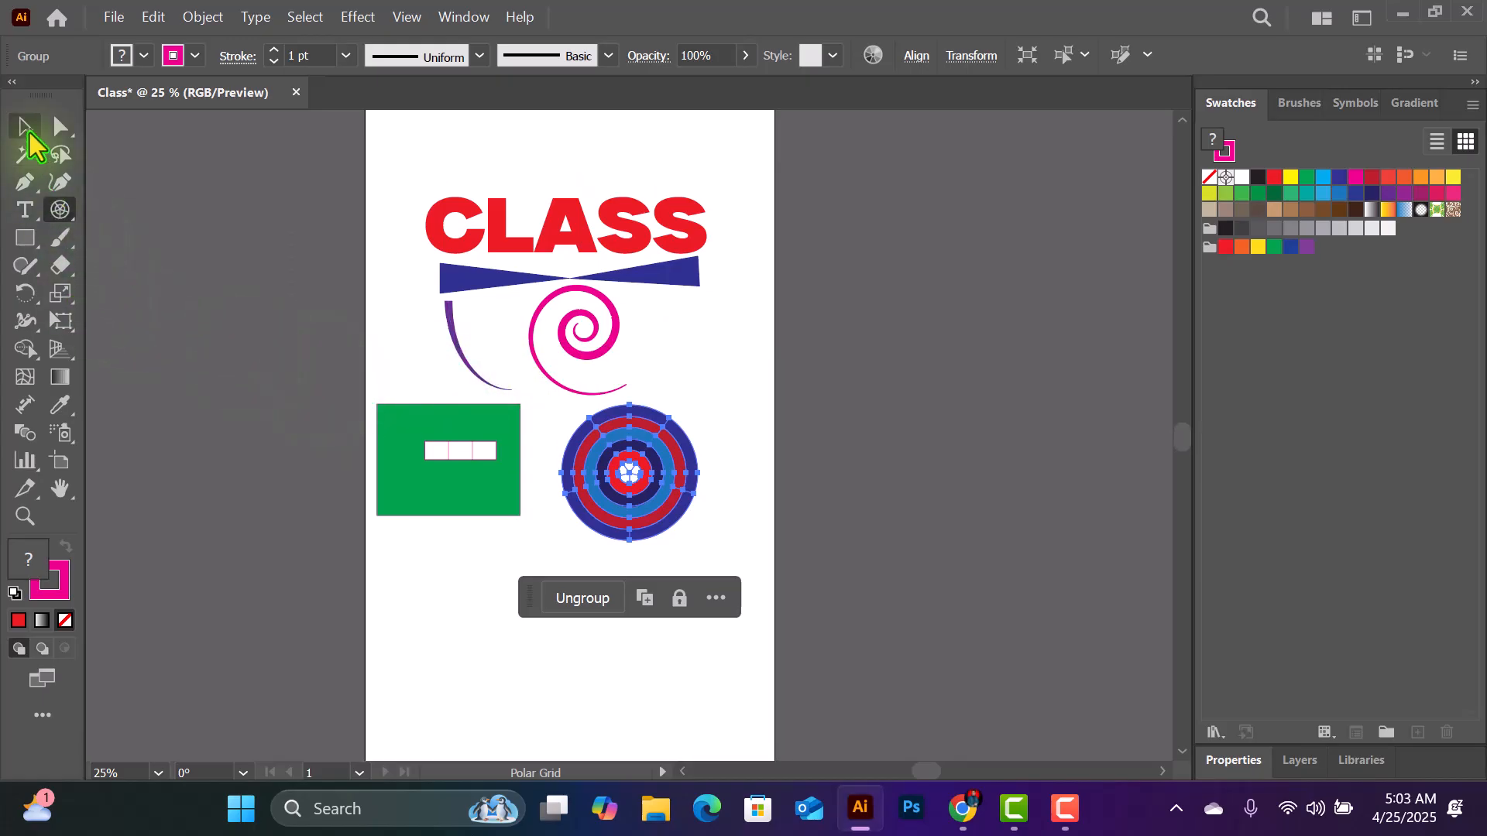
click(28, 132)
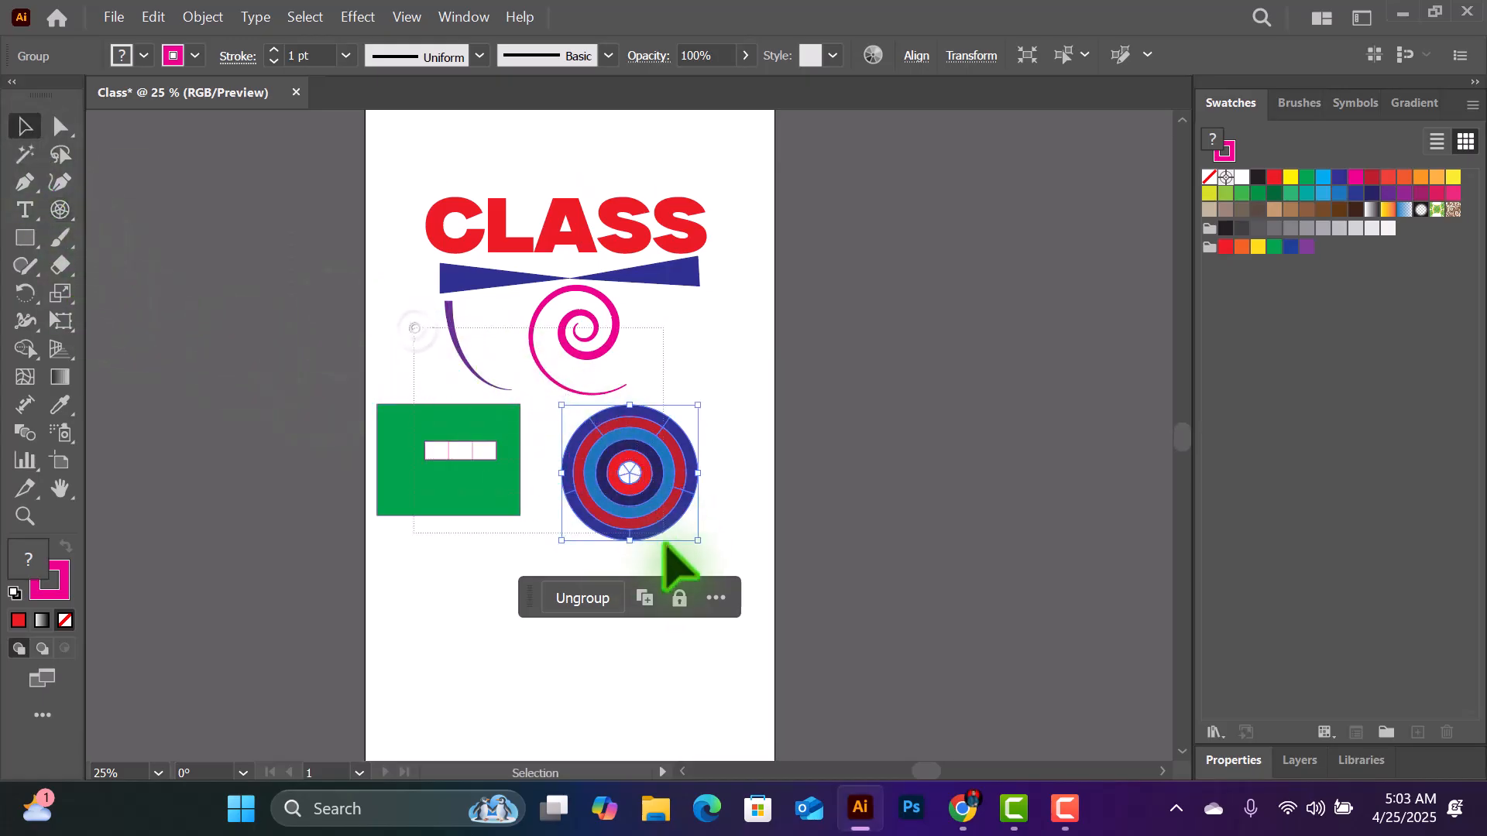
drag(663, 544, 691, 597)
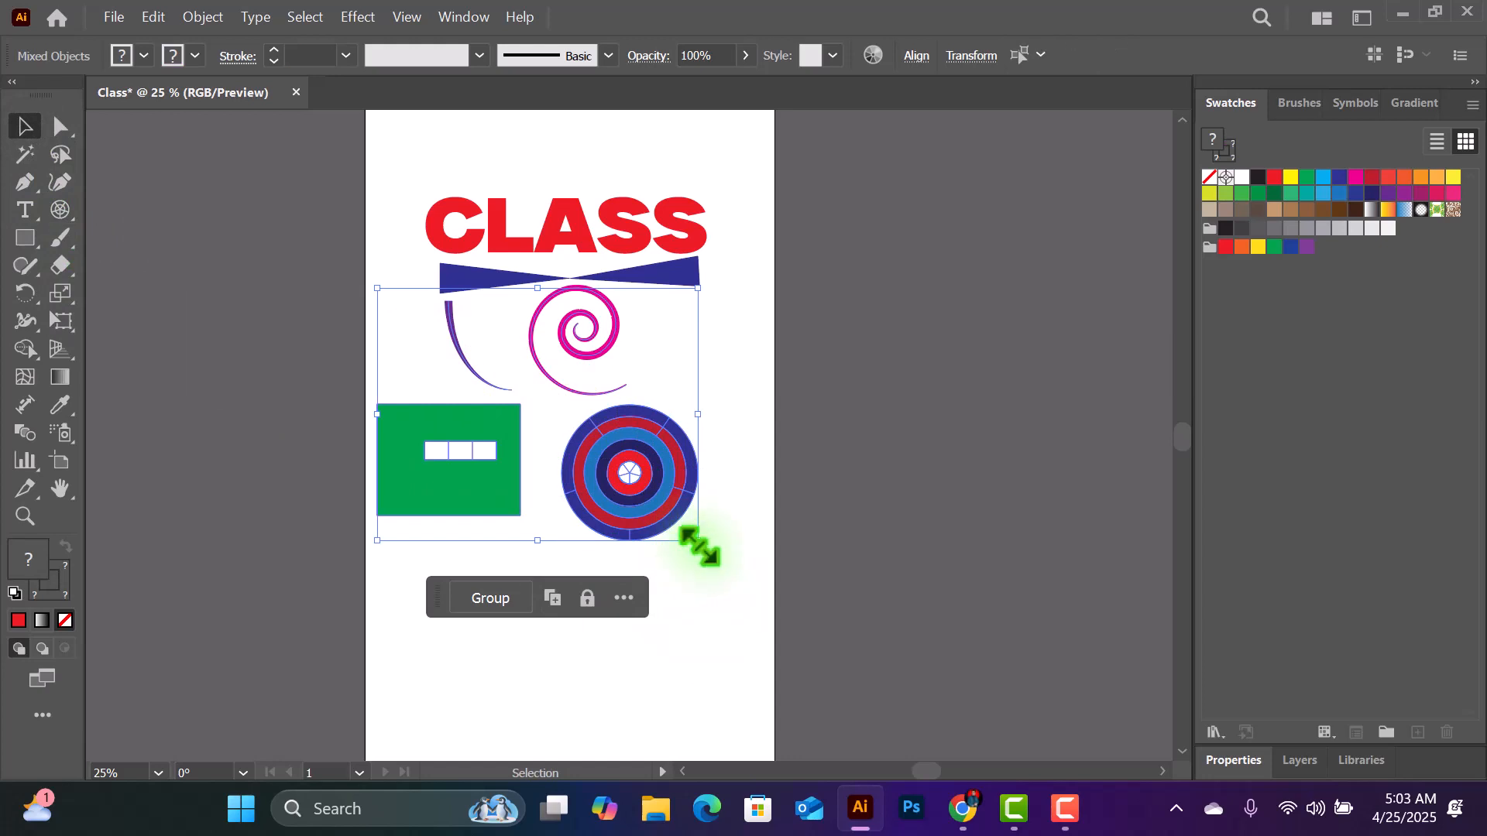
key(Delete)
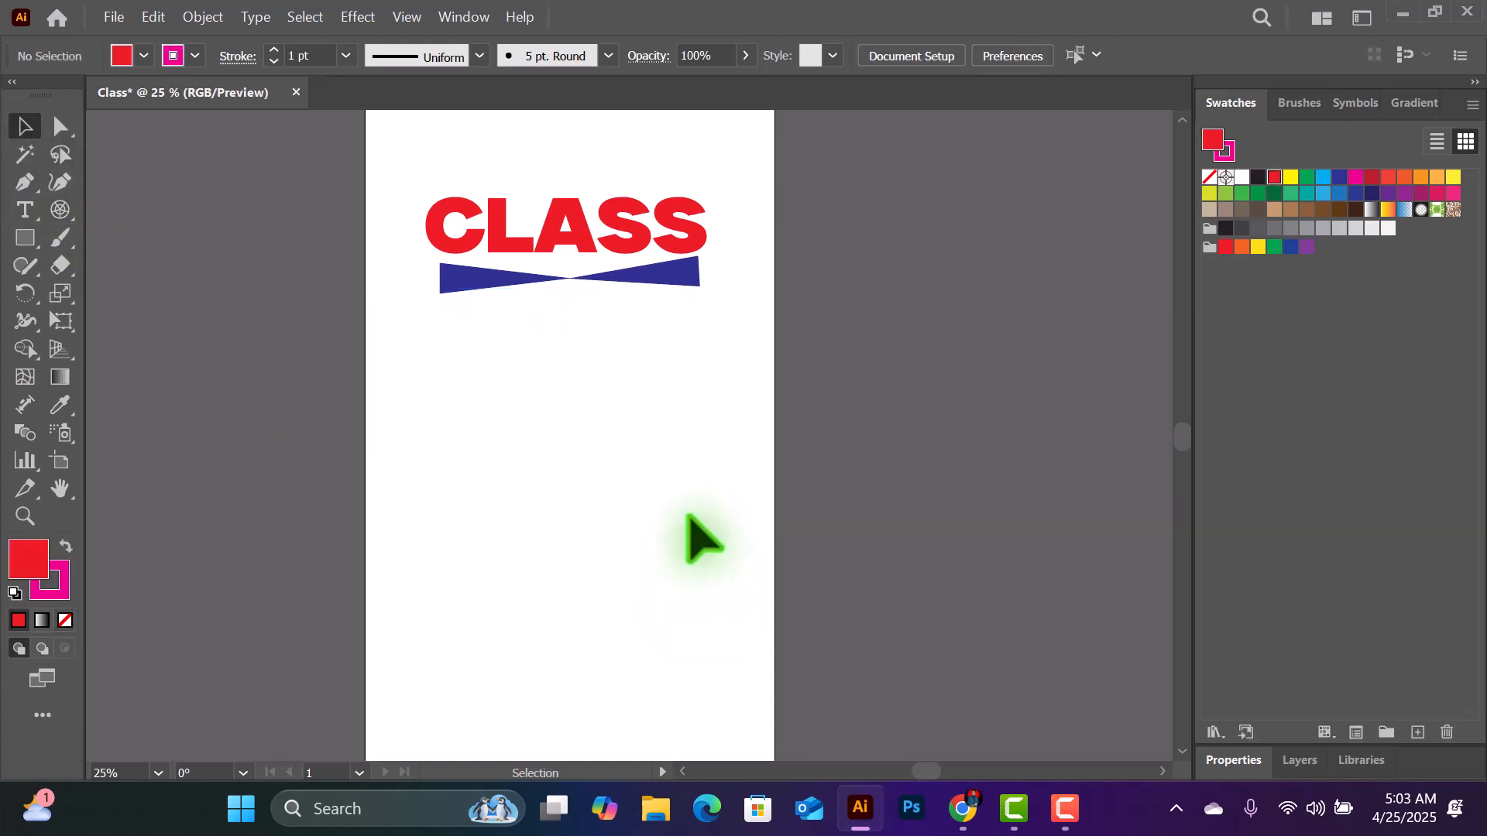
- Create a red rectangle exactly 800 px wide and 300 px high on the artboard with the Rectangle tool
right_click(18, 237)
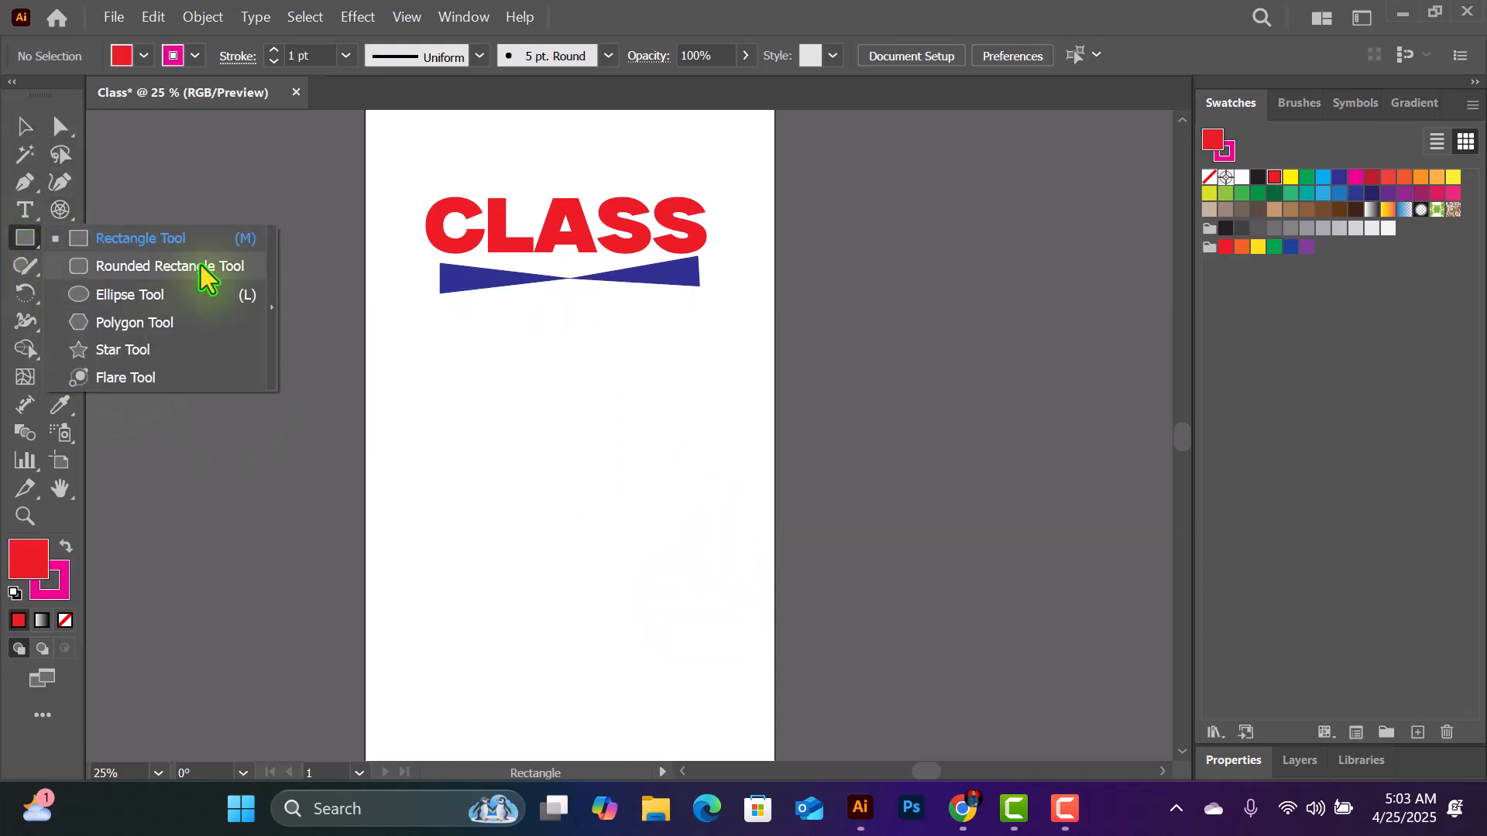
right_click(21, 238)
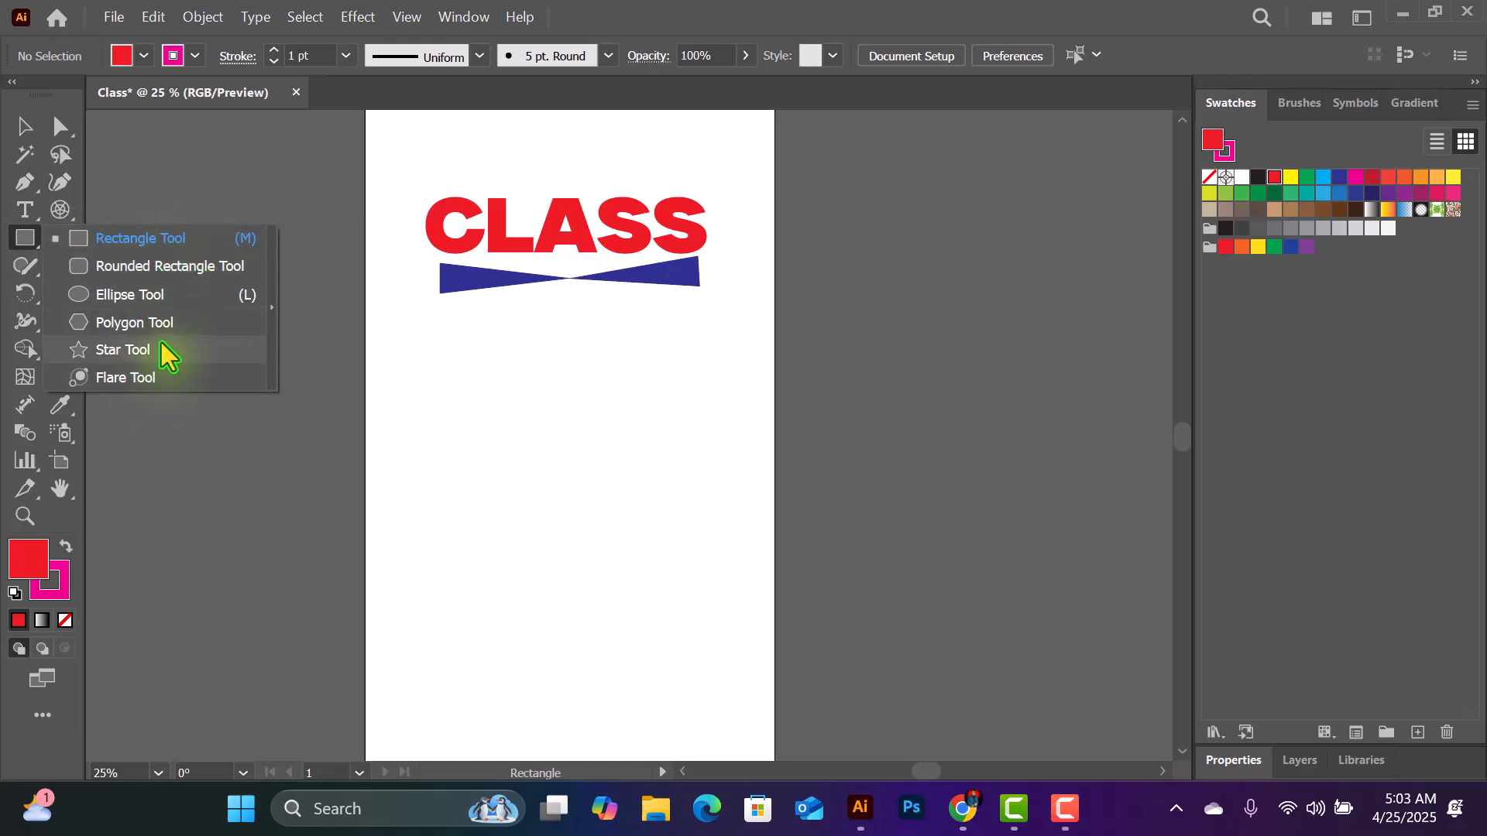
click(152, 240)
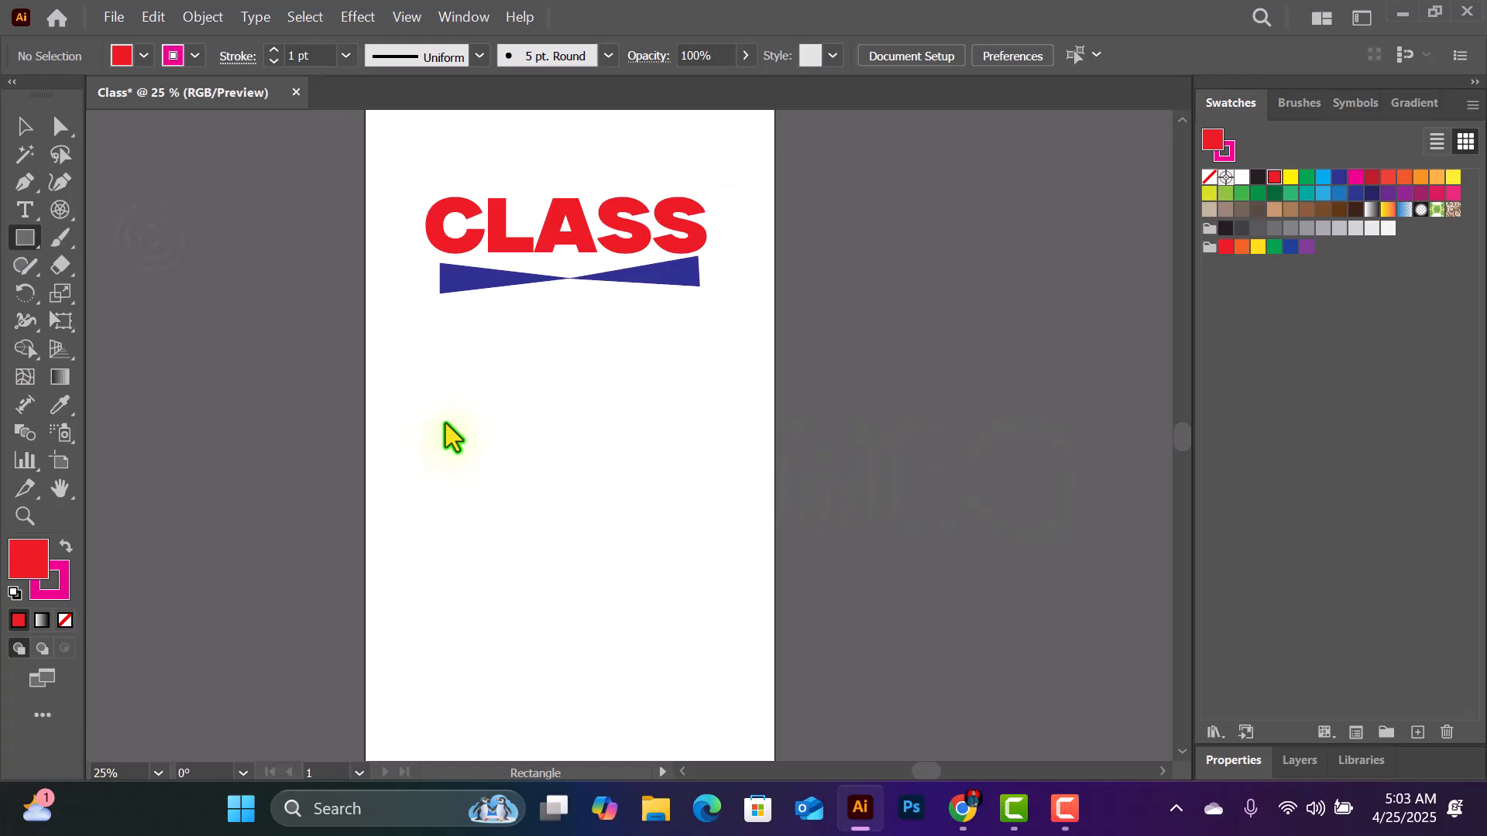
key(ctrl+equal)
key(ctrl+equal)
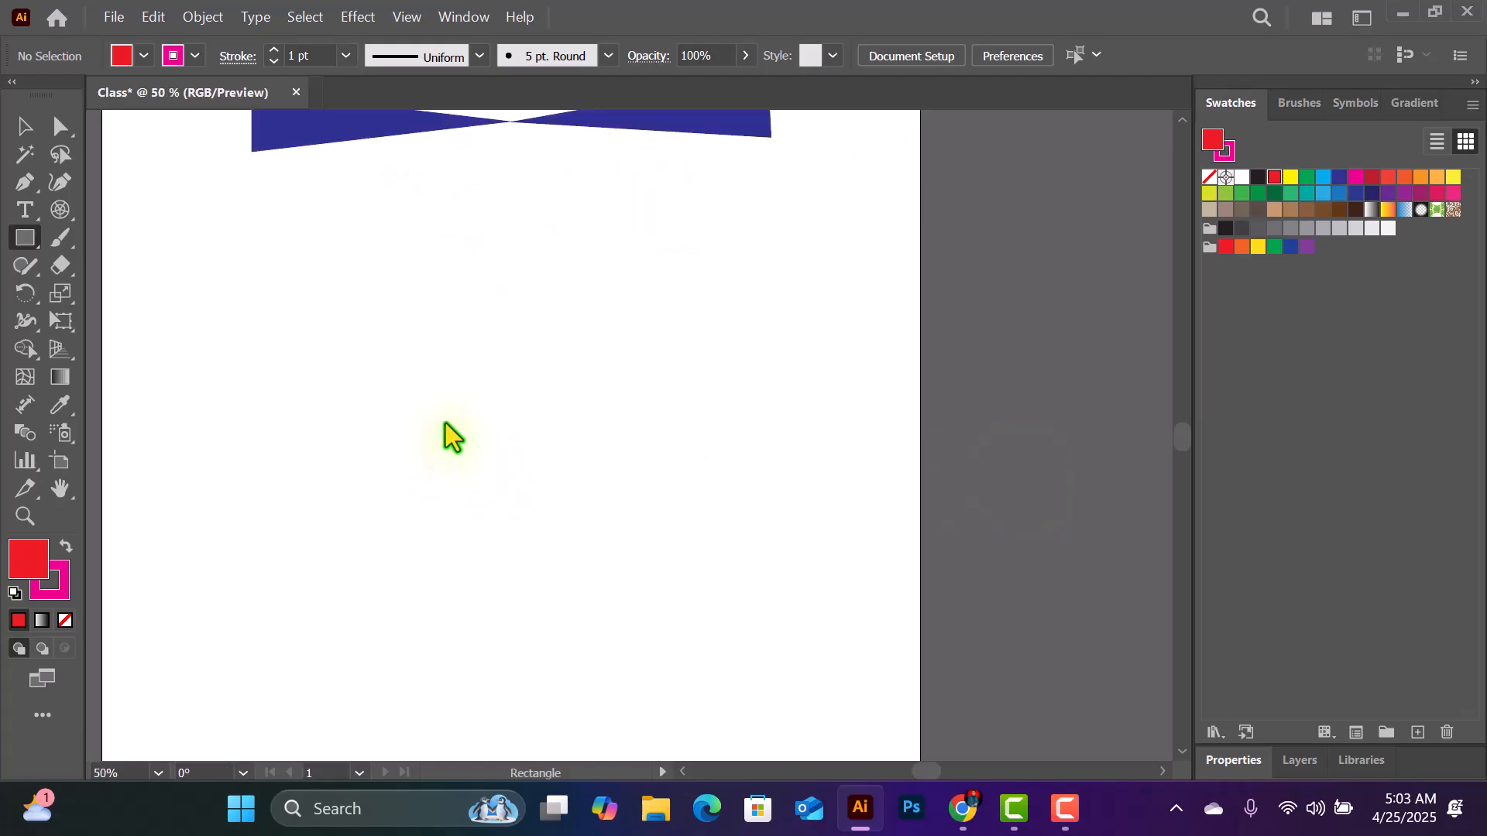
key(ctrl+minus)
scroll(445, 423, up, 2)
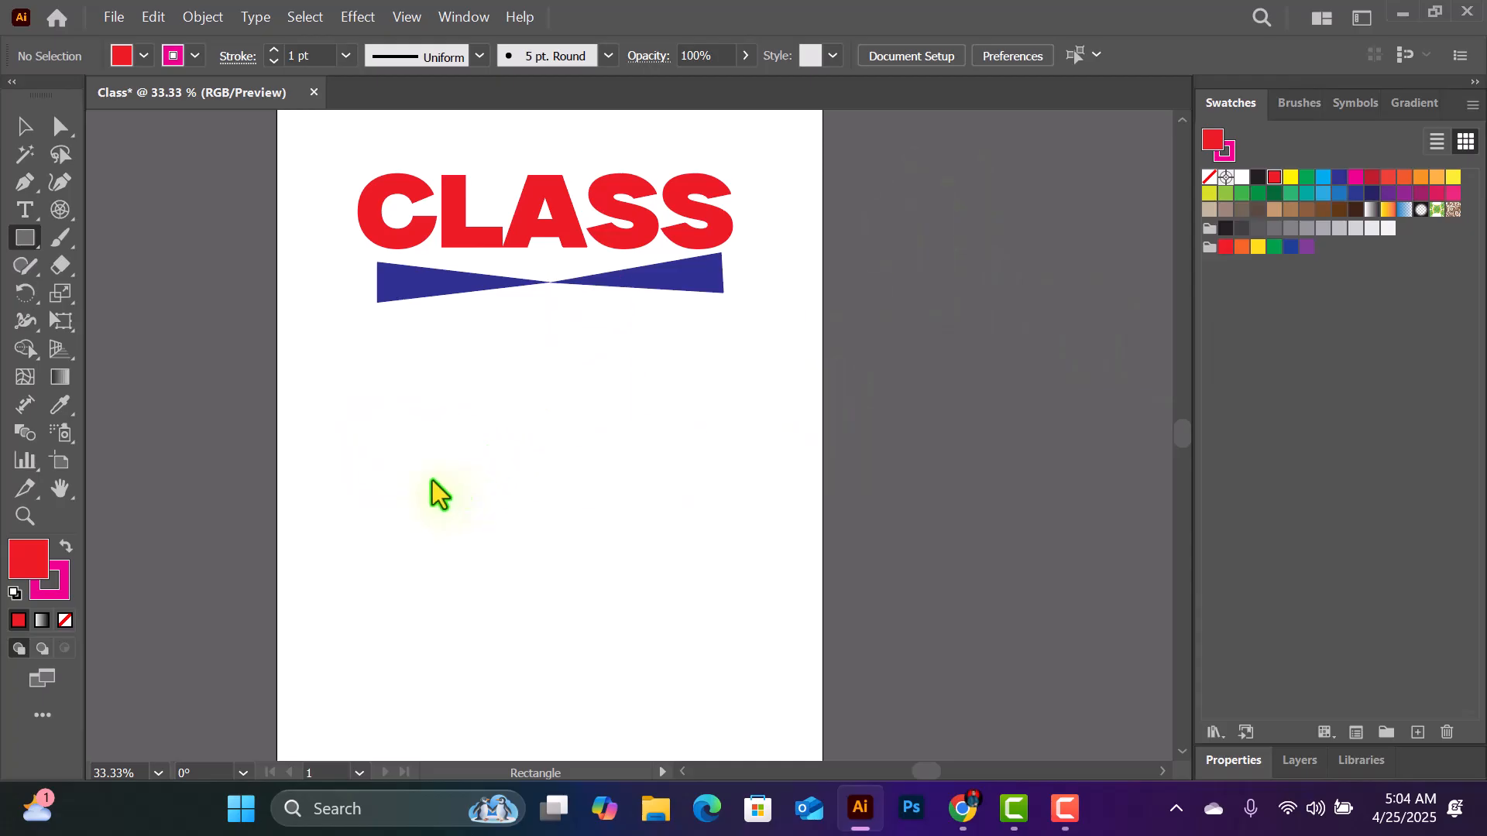
click(490, 501)
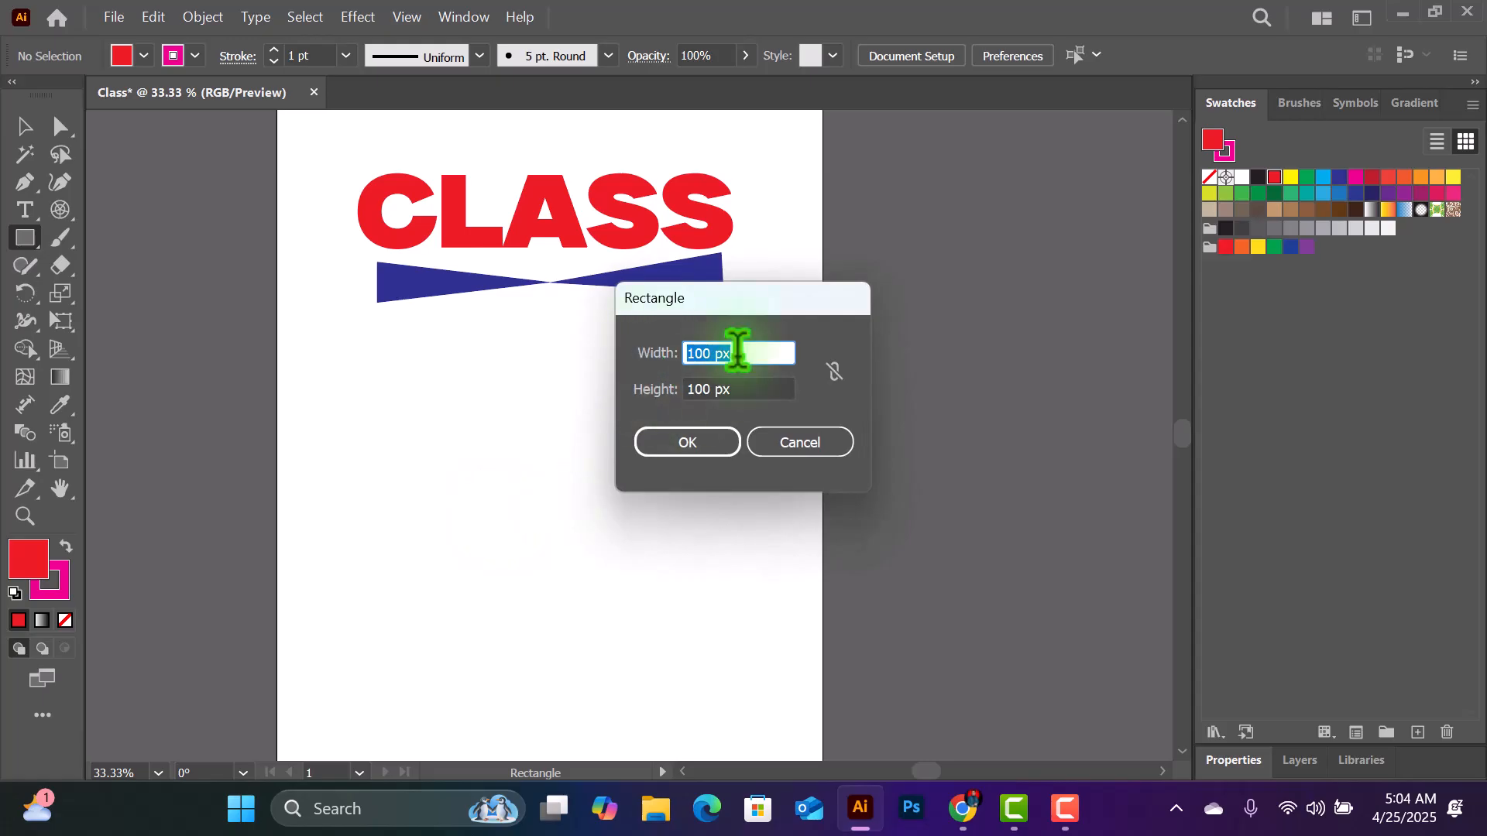
click(802, 441)
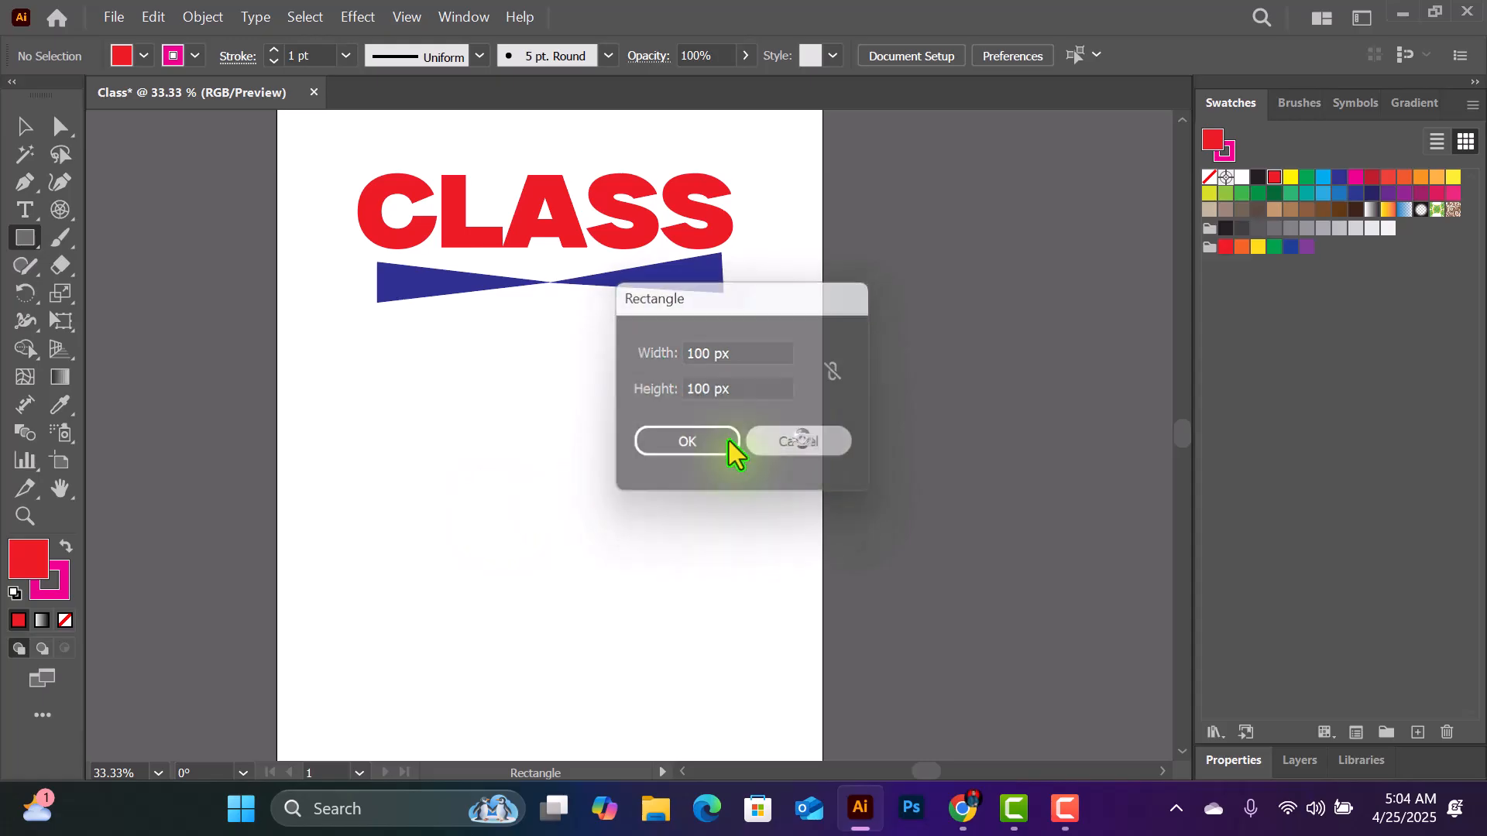
click(479, 447)
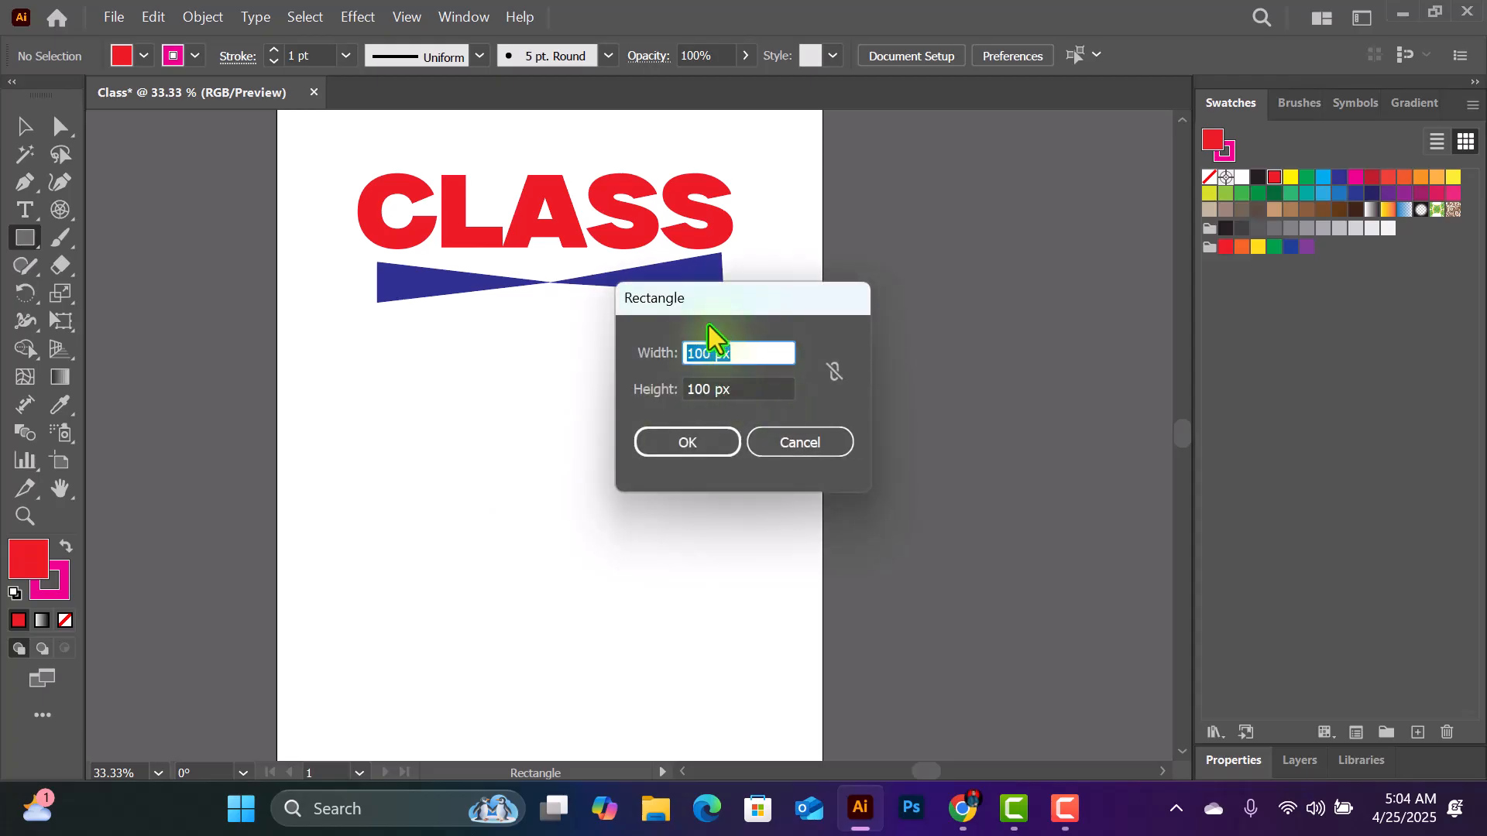
drag(730, 300, 638, 319)
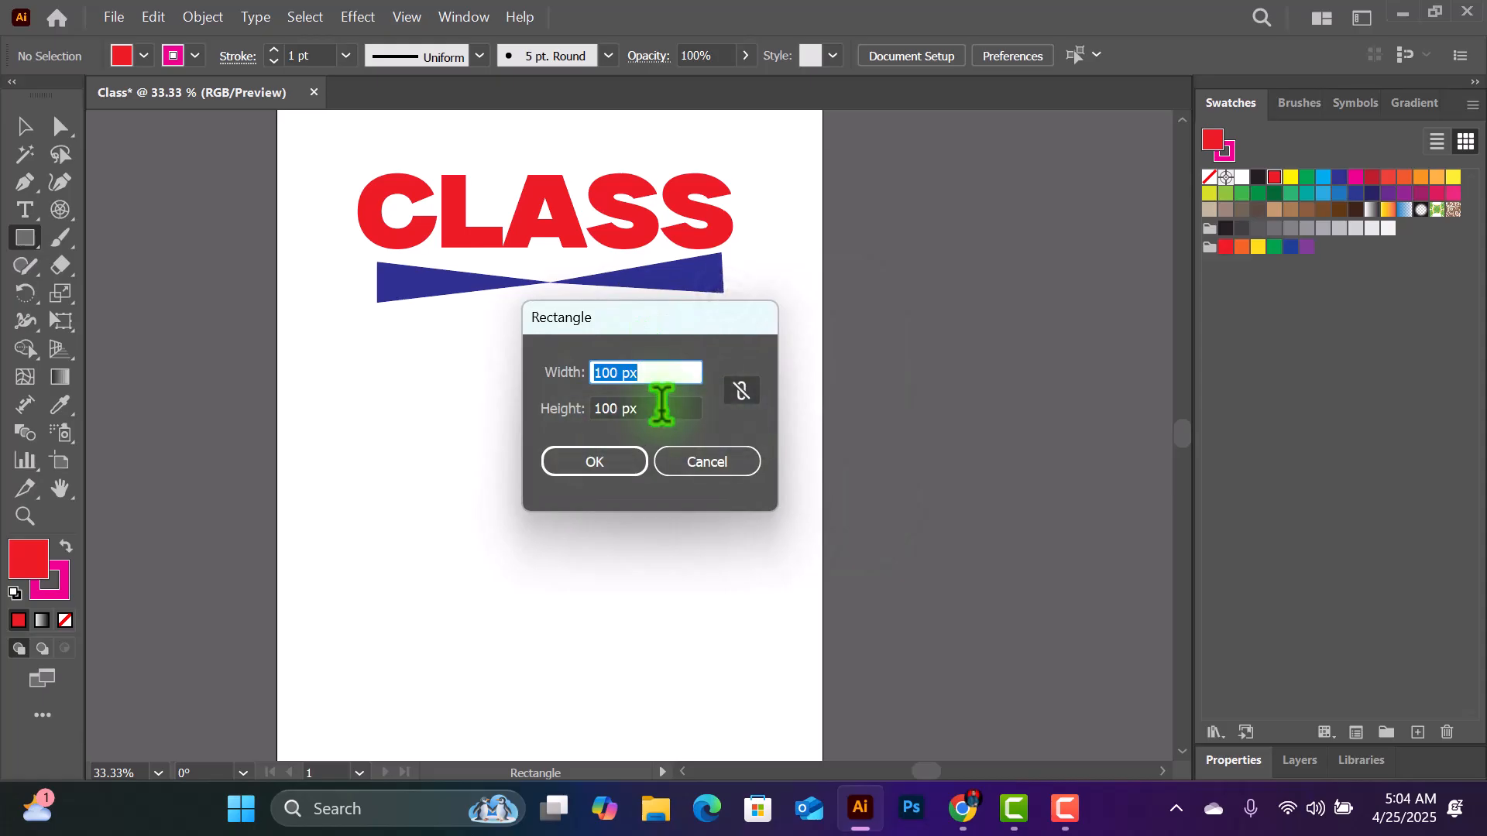
double_click(621, 372)
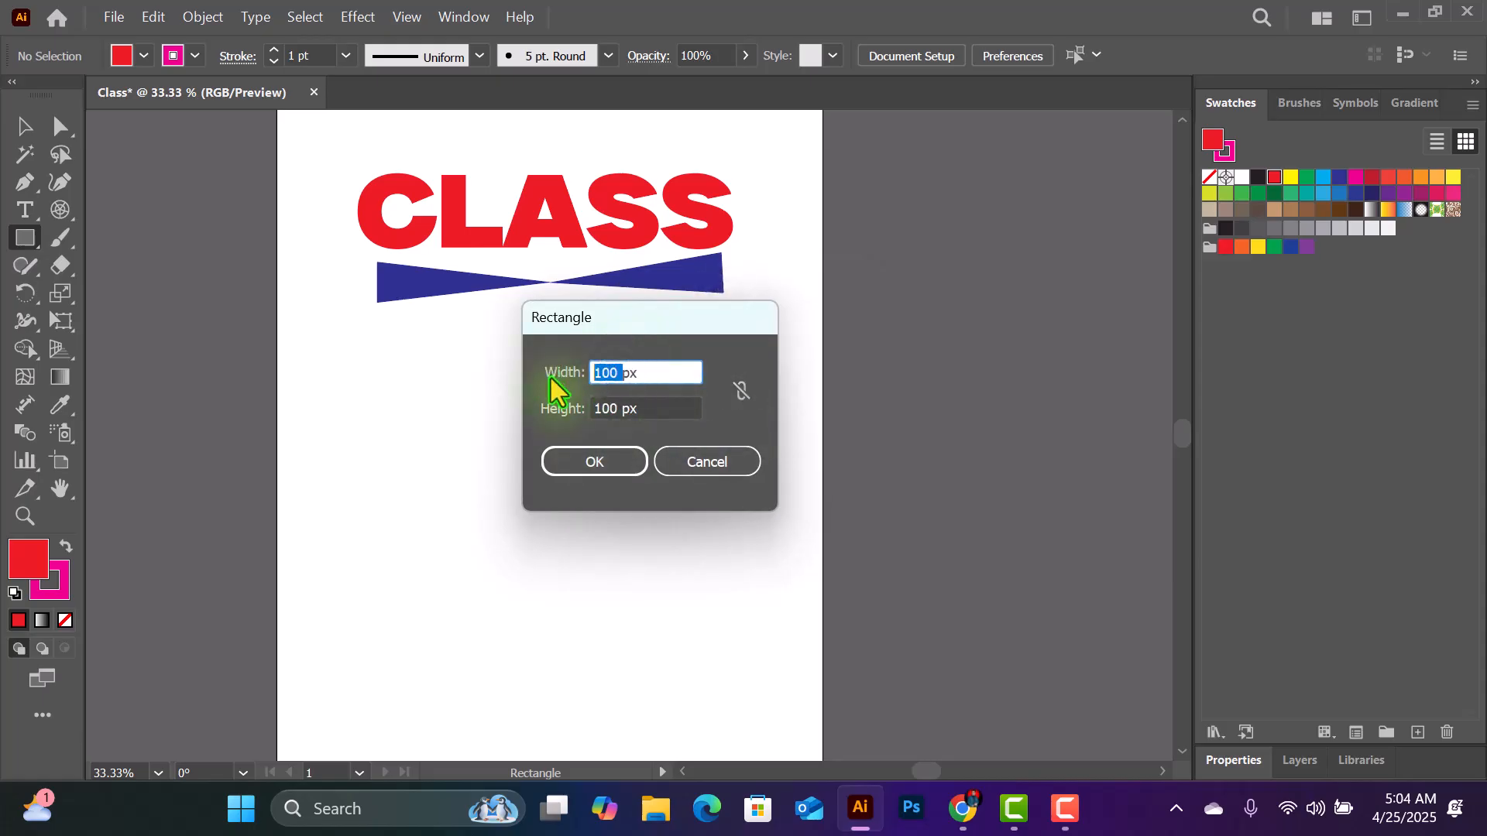
text(800)
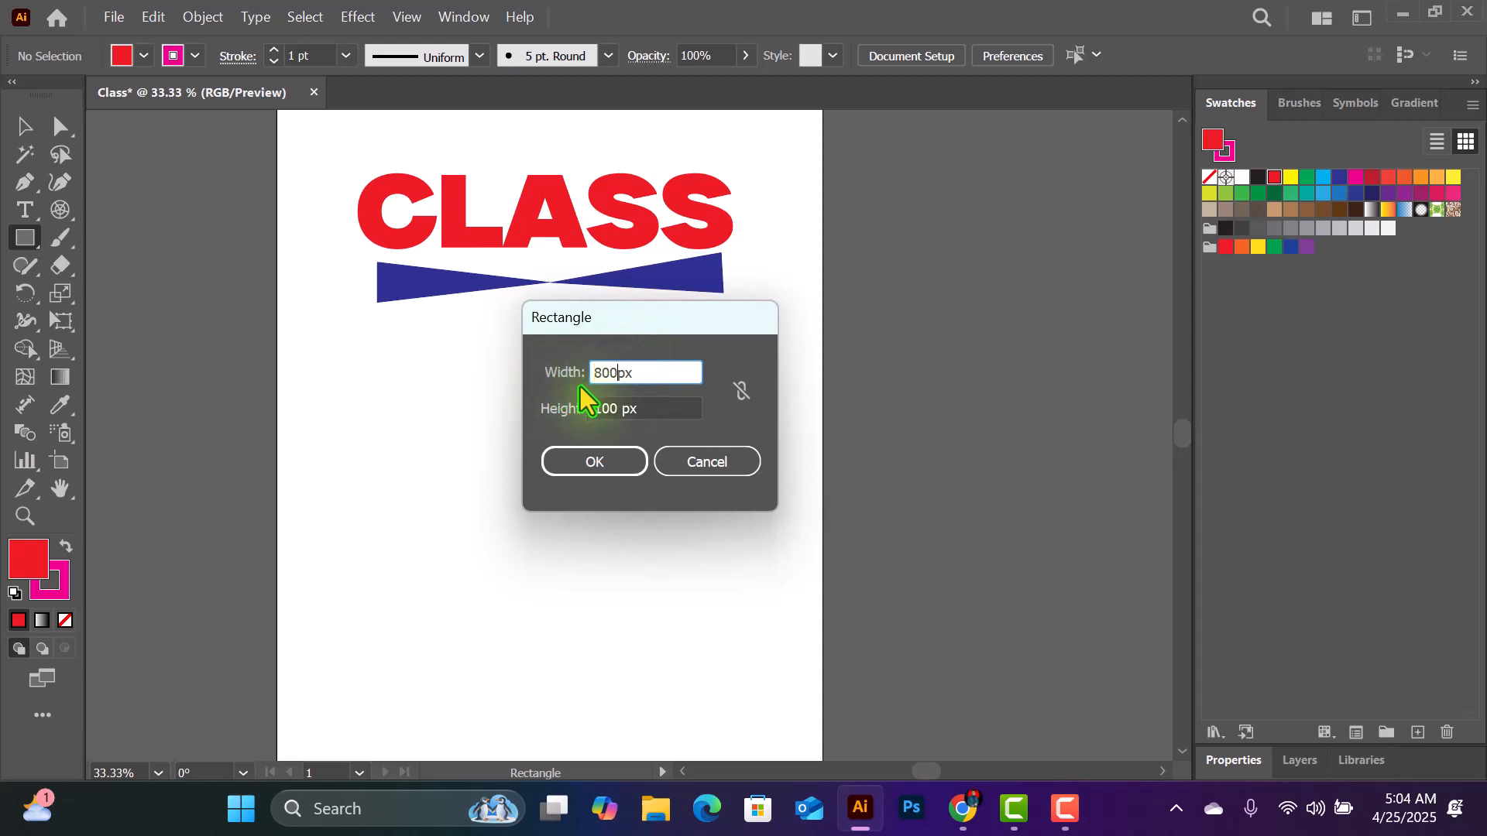
double_click(617, 402)
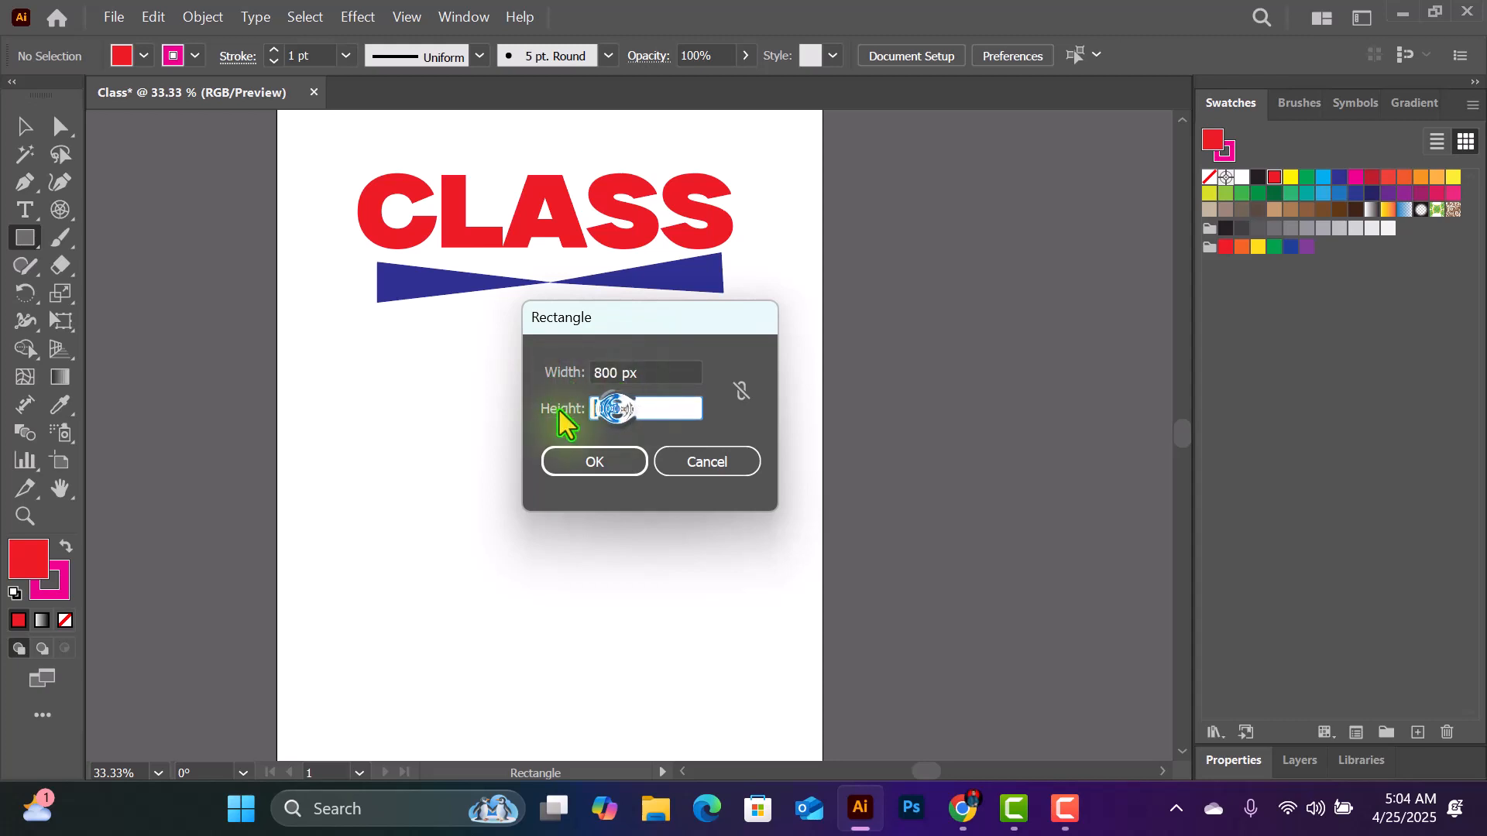
text(300)
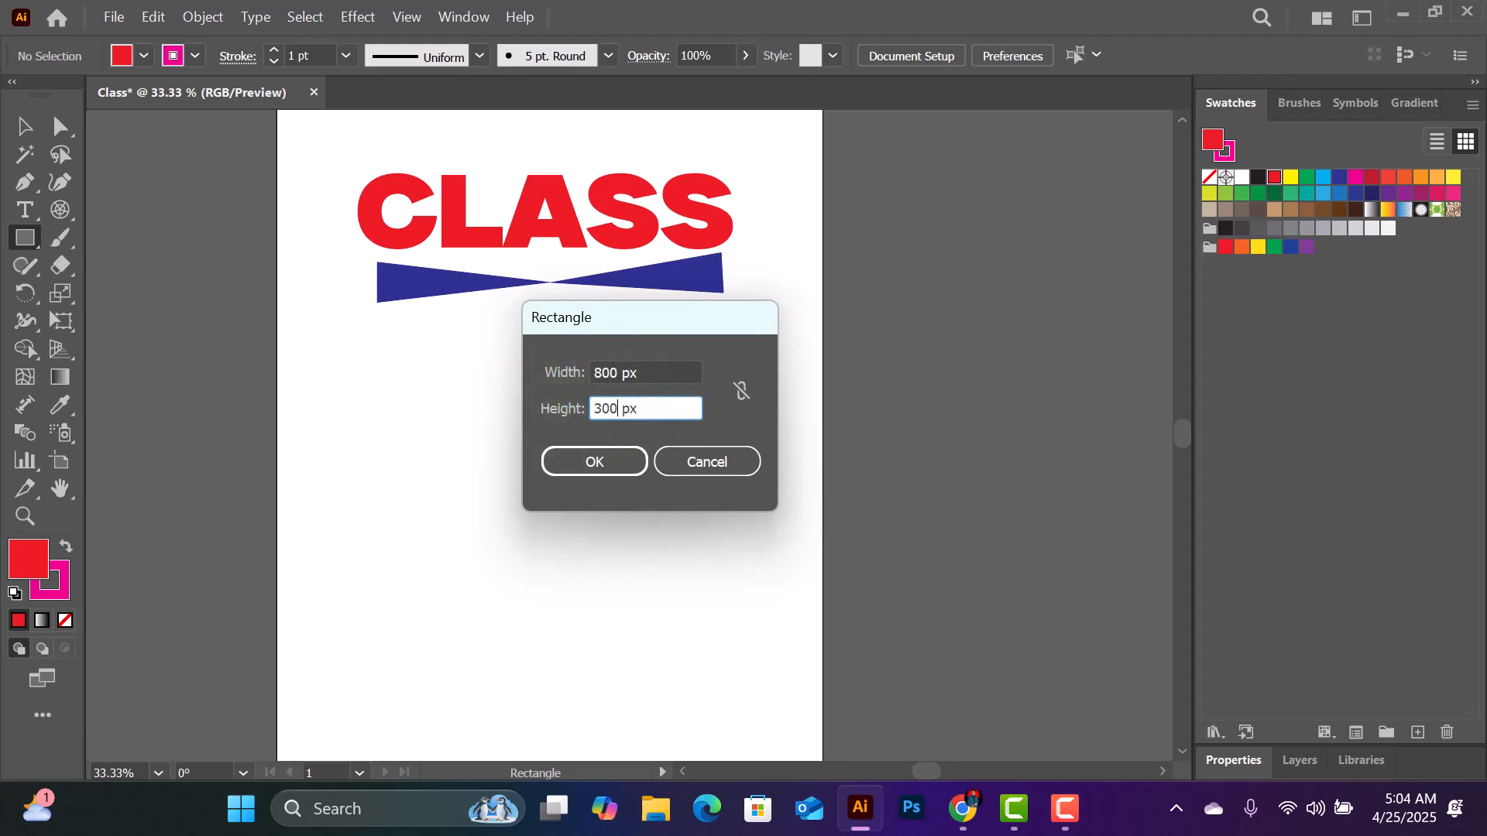
click(605, 467)
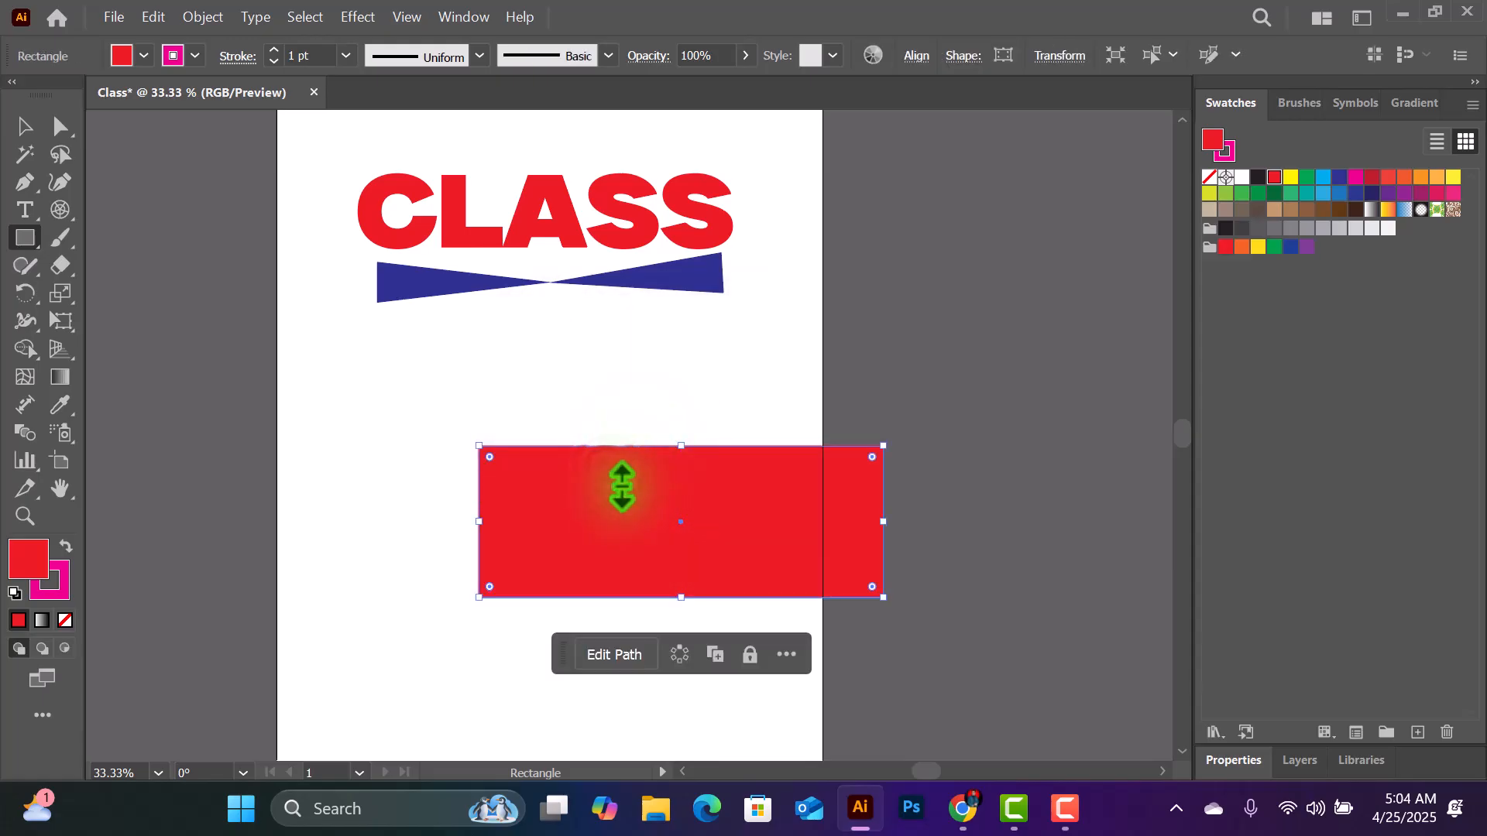
- Move the red rectangle up so it sits roughly centred just below the blue bow shape
click(23, 128)
drag(744, 496, 614, 473)
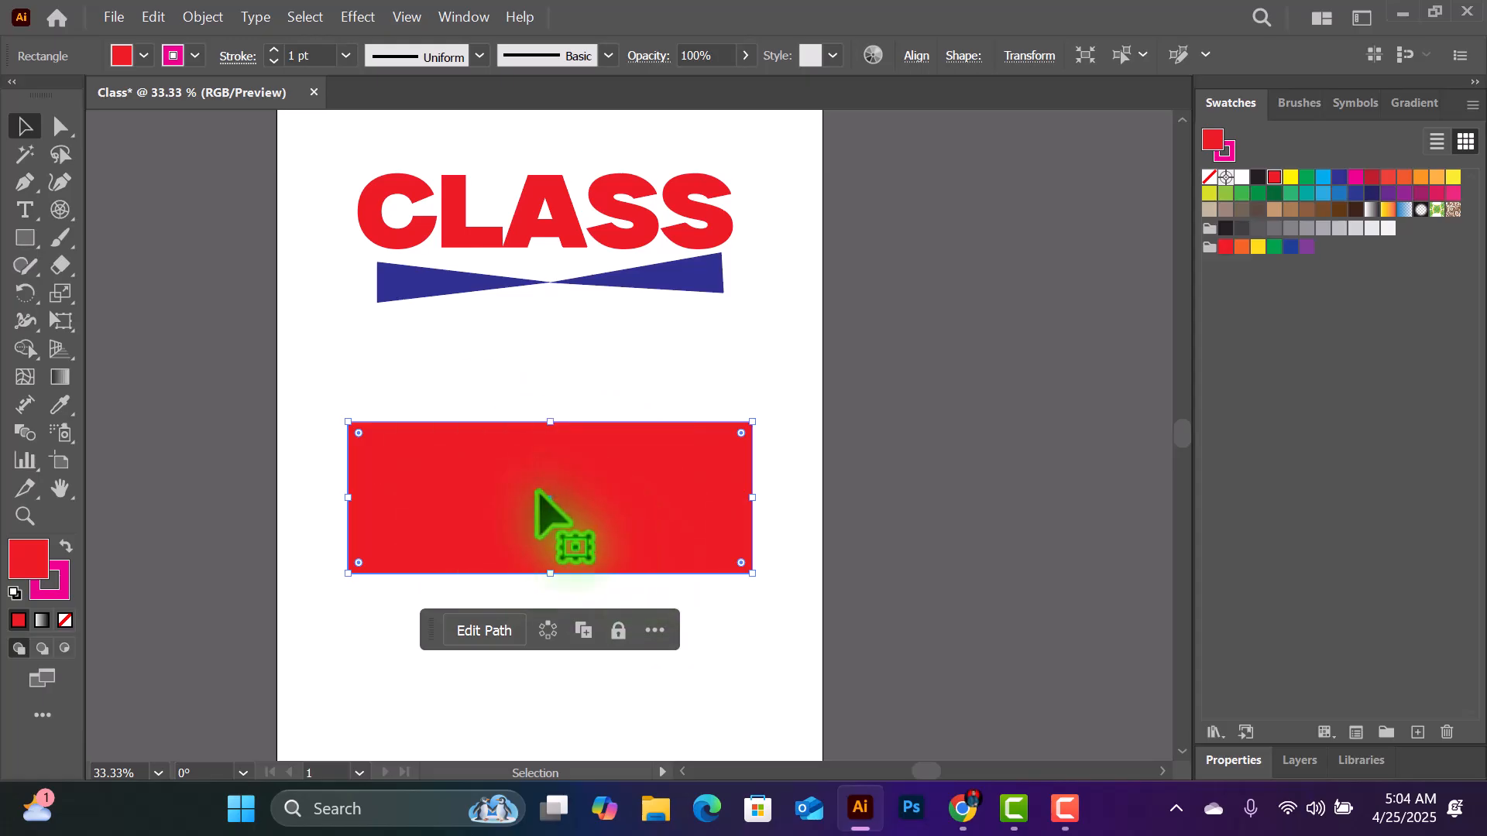
drag(643, 474, 635, 441)
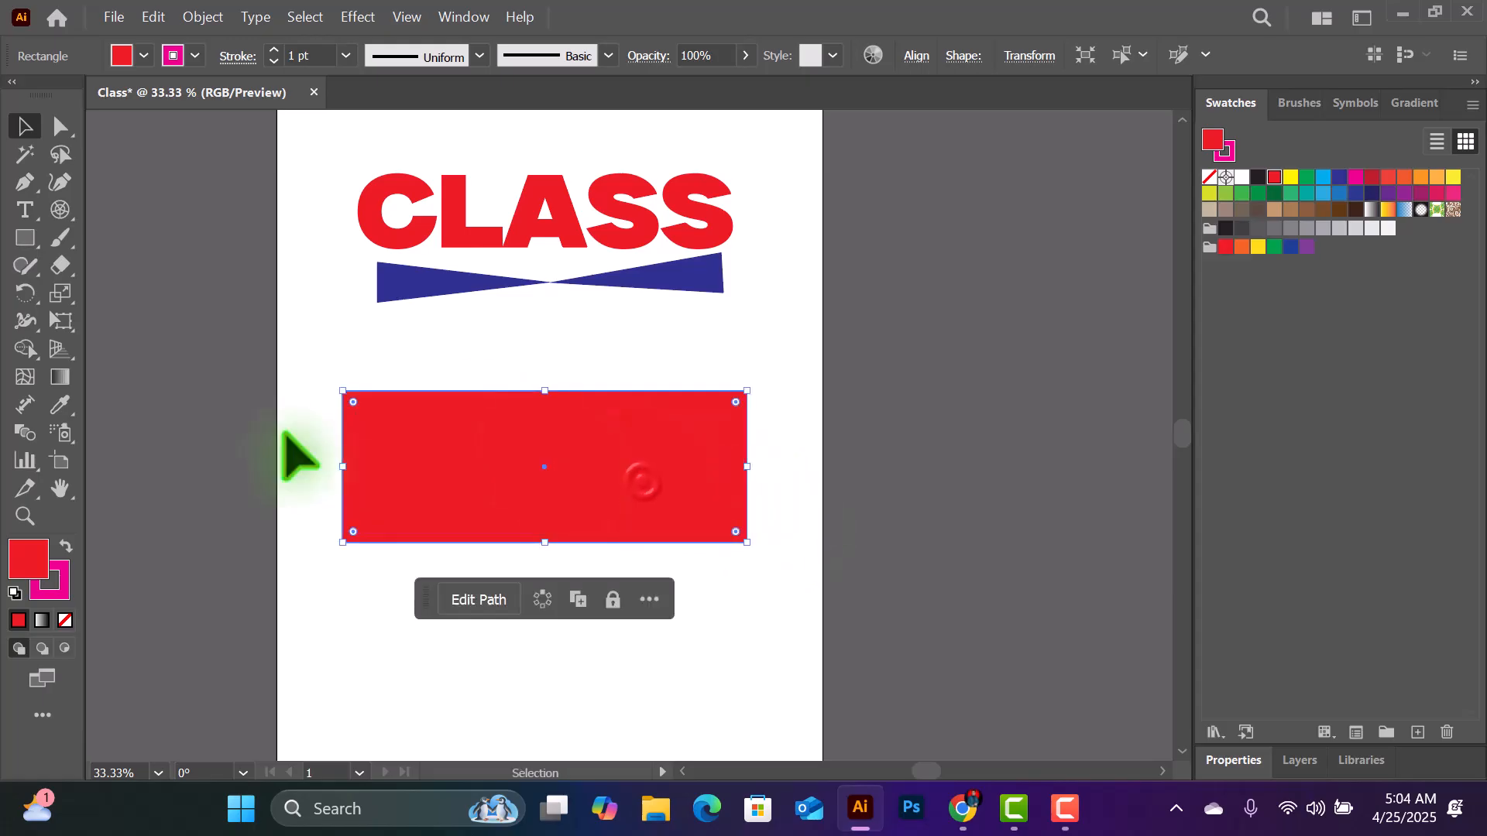
drag(539, 408, 539, 333)
- Draw a second wide red rectangle freehand below the first one and delete it
click(26, 238)
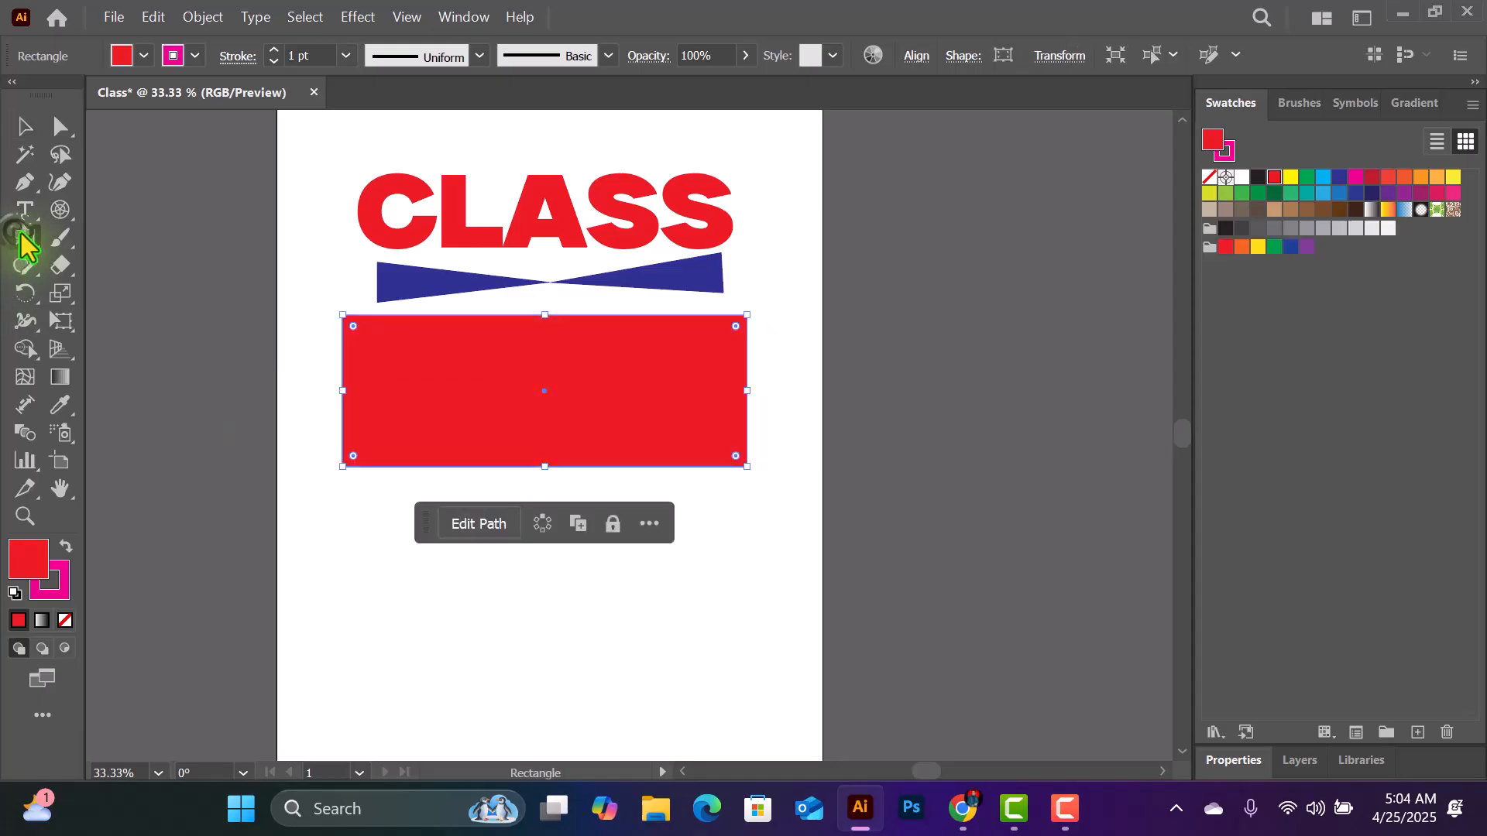
drag(339, 536, 775, 645)
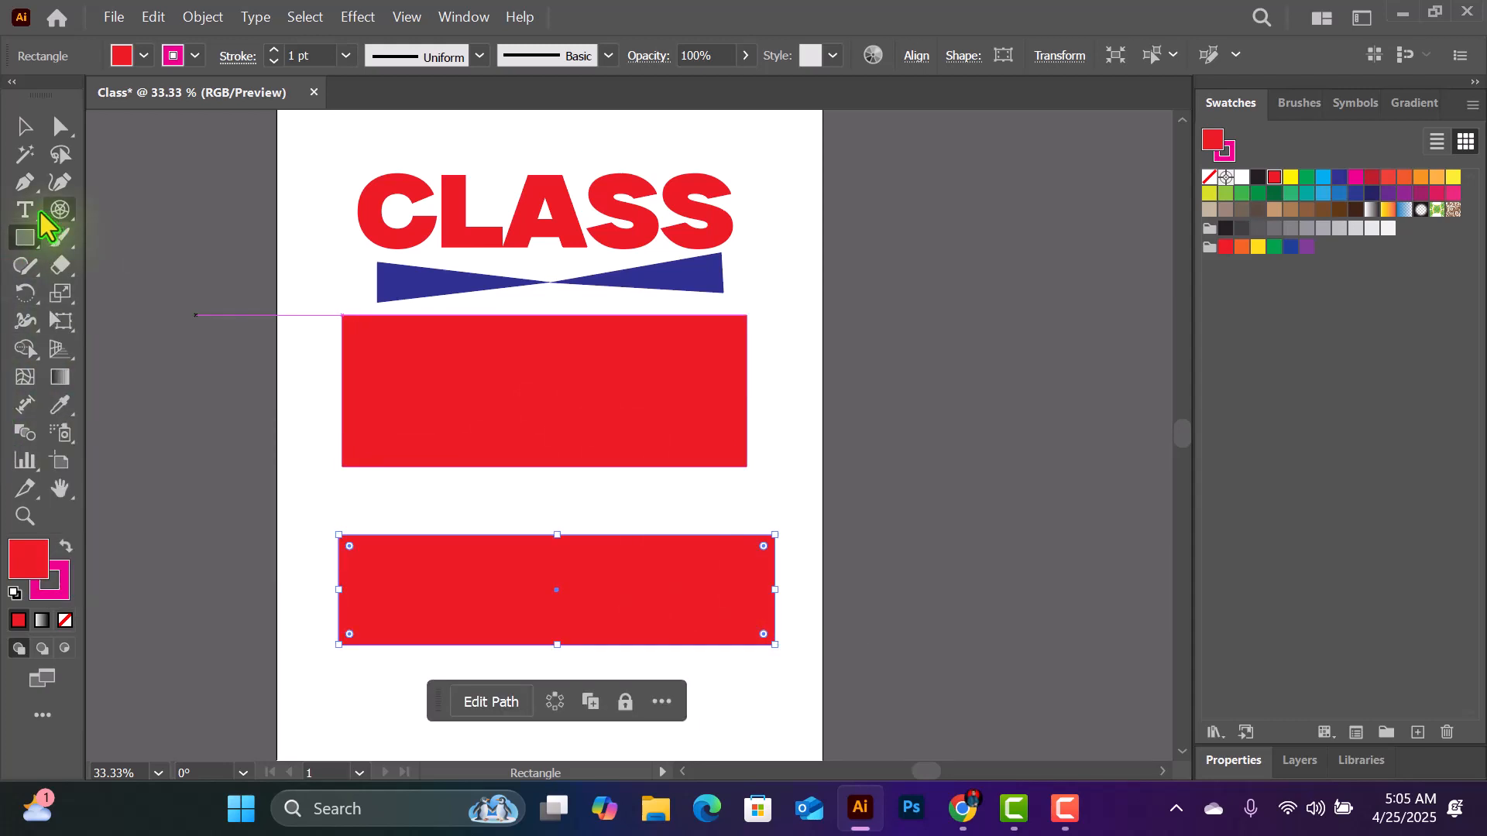
click(25, 238)
click(111, 268)
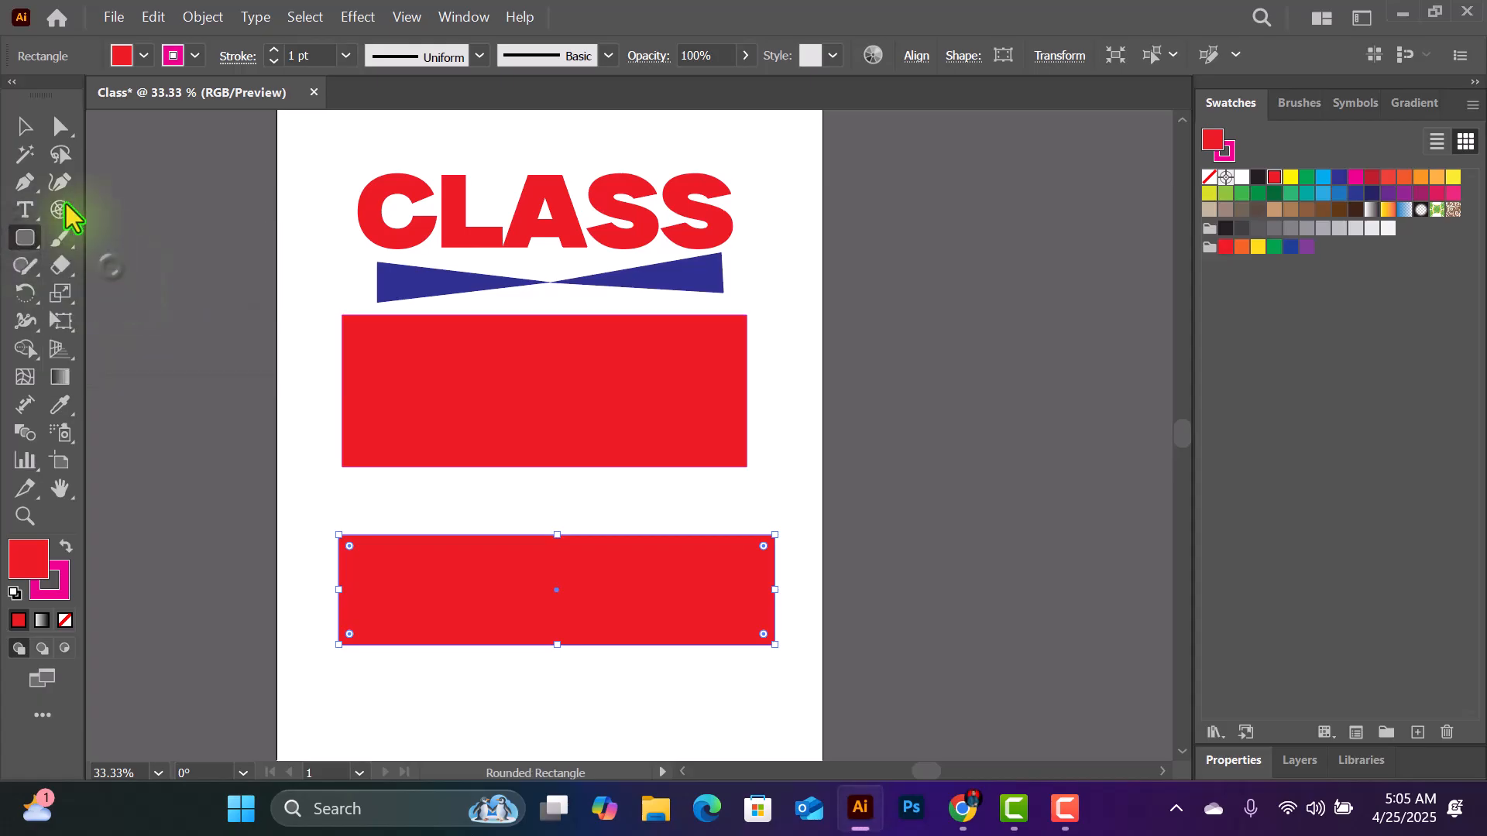
click(23, 125)
click(507, 579)
key(Delete)
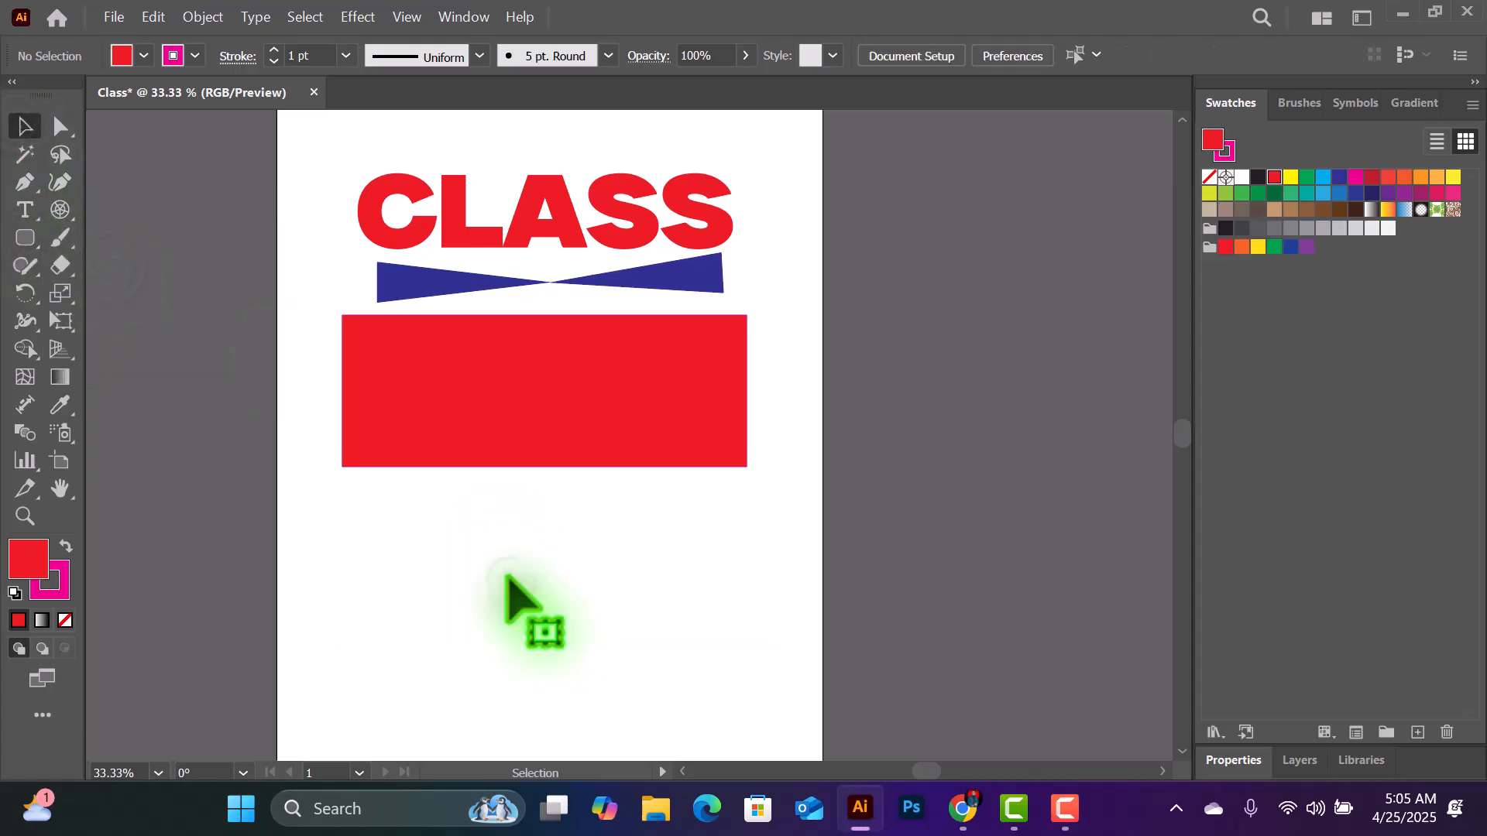
- Draw a smaller red rounded rectangle in the empty area below the large red rectangle
click(28, 240)
click(94, 267)
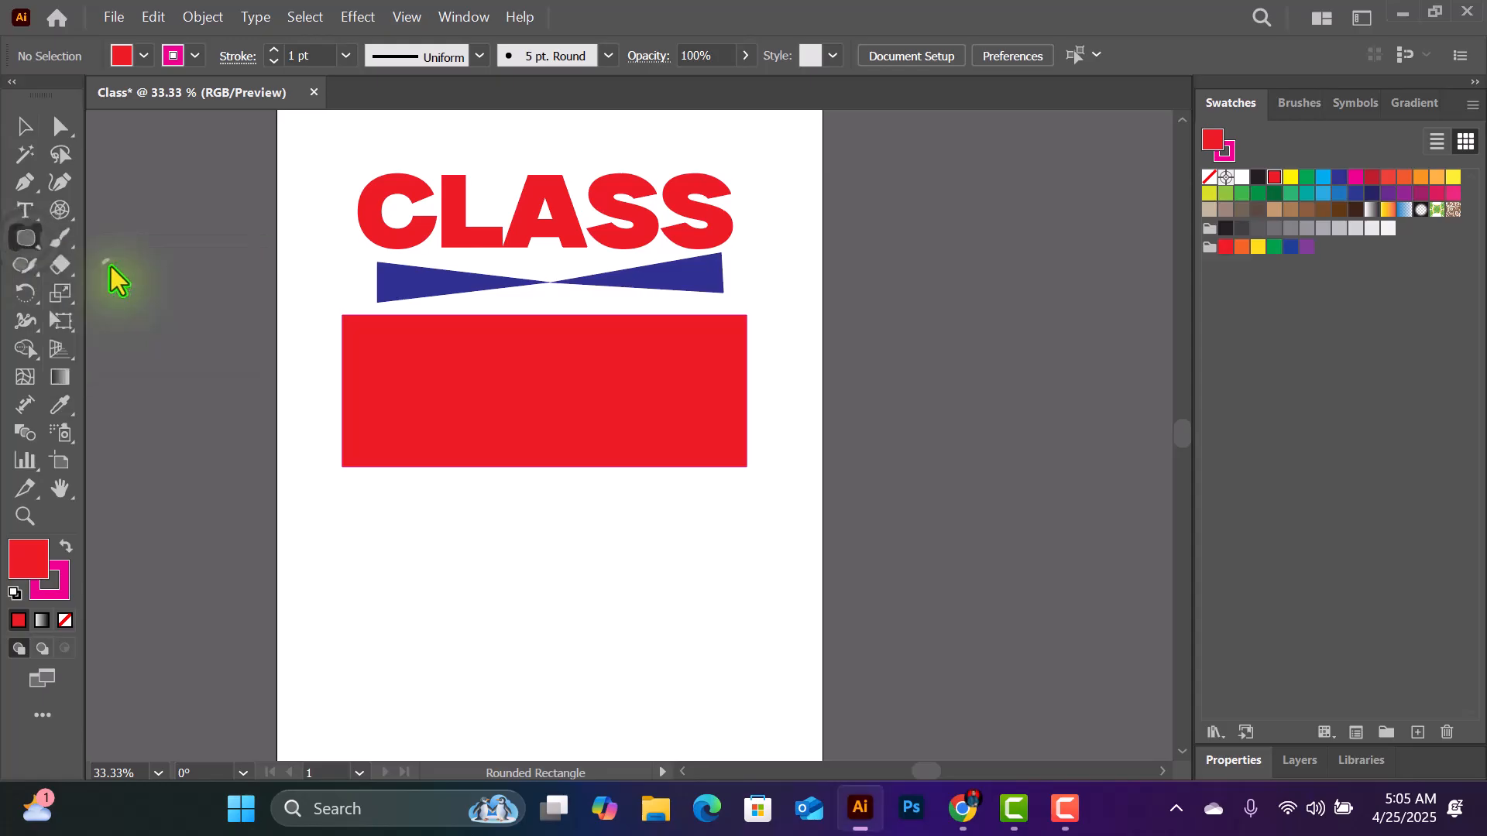
drag(386, 559, 621, 672)
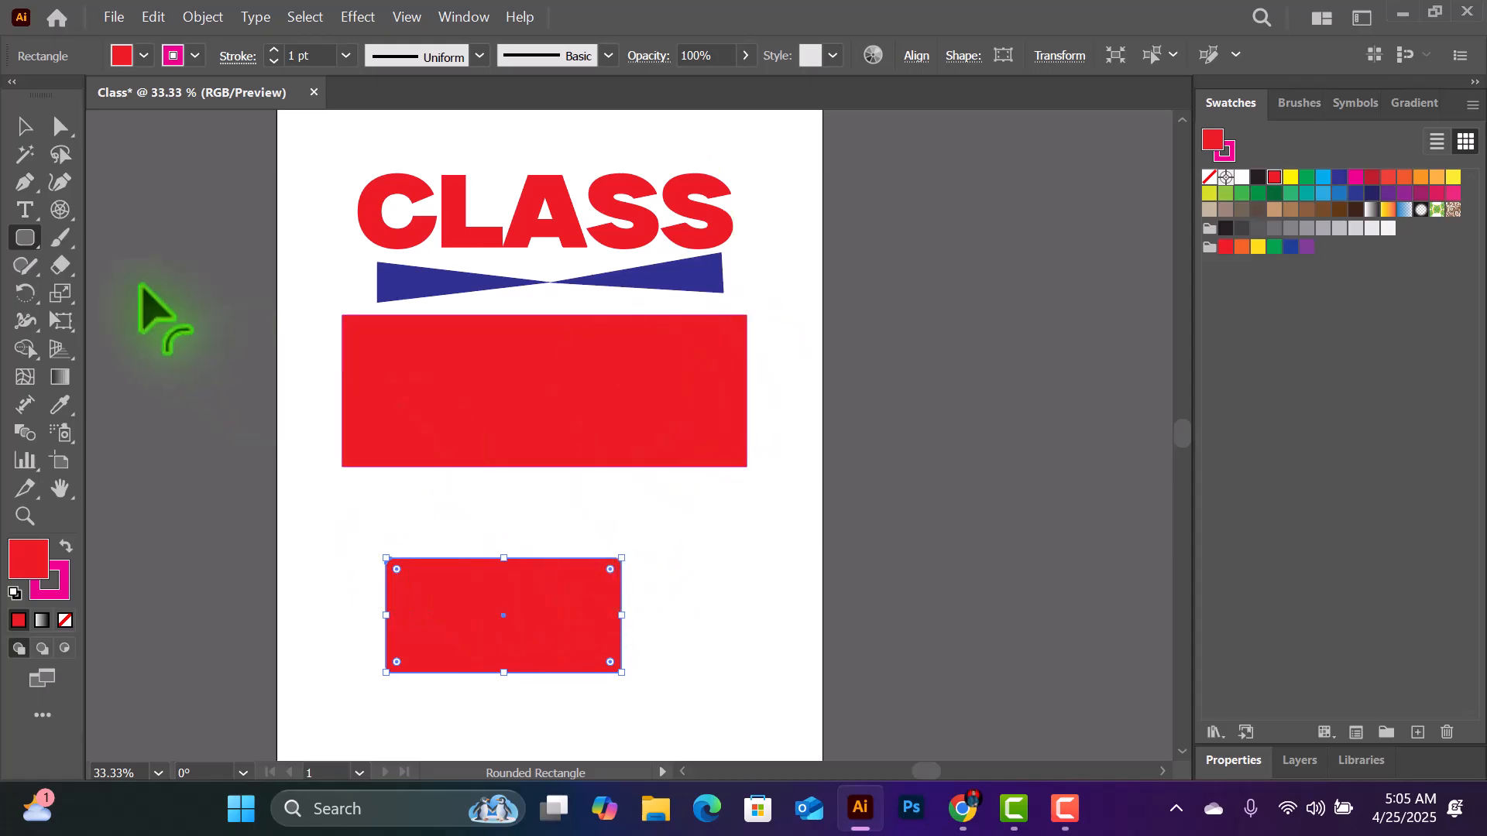
click(30, 233)
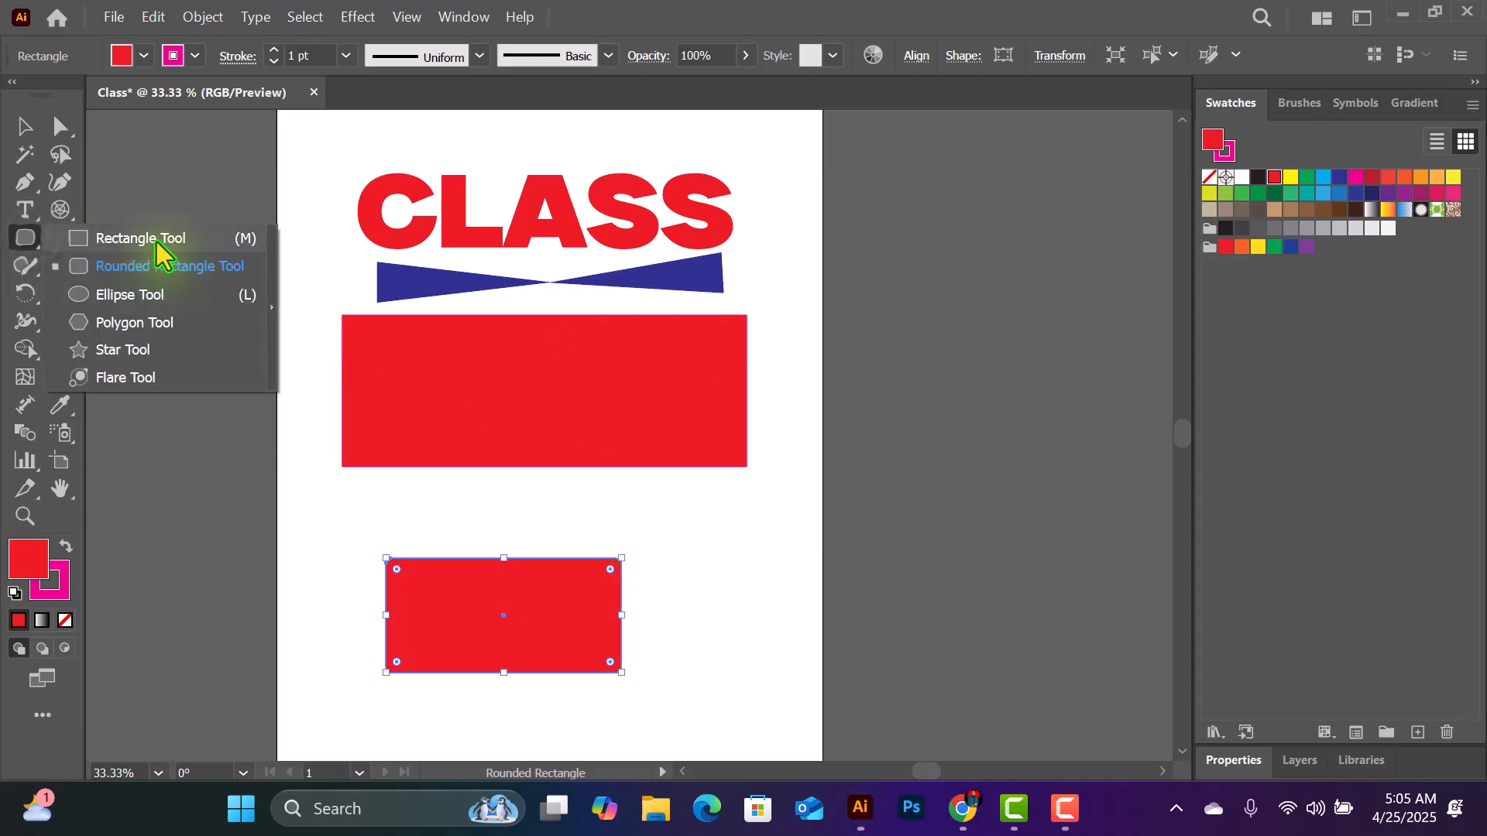
- Select the large red rectangle below the blue bow shape and strongly round all four of its corners
click(25, 126)
click(552, 403)
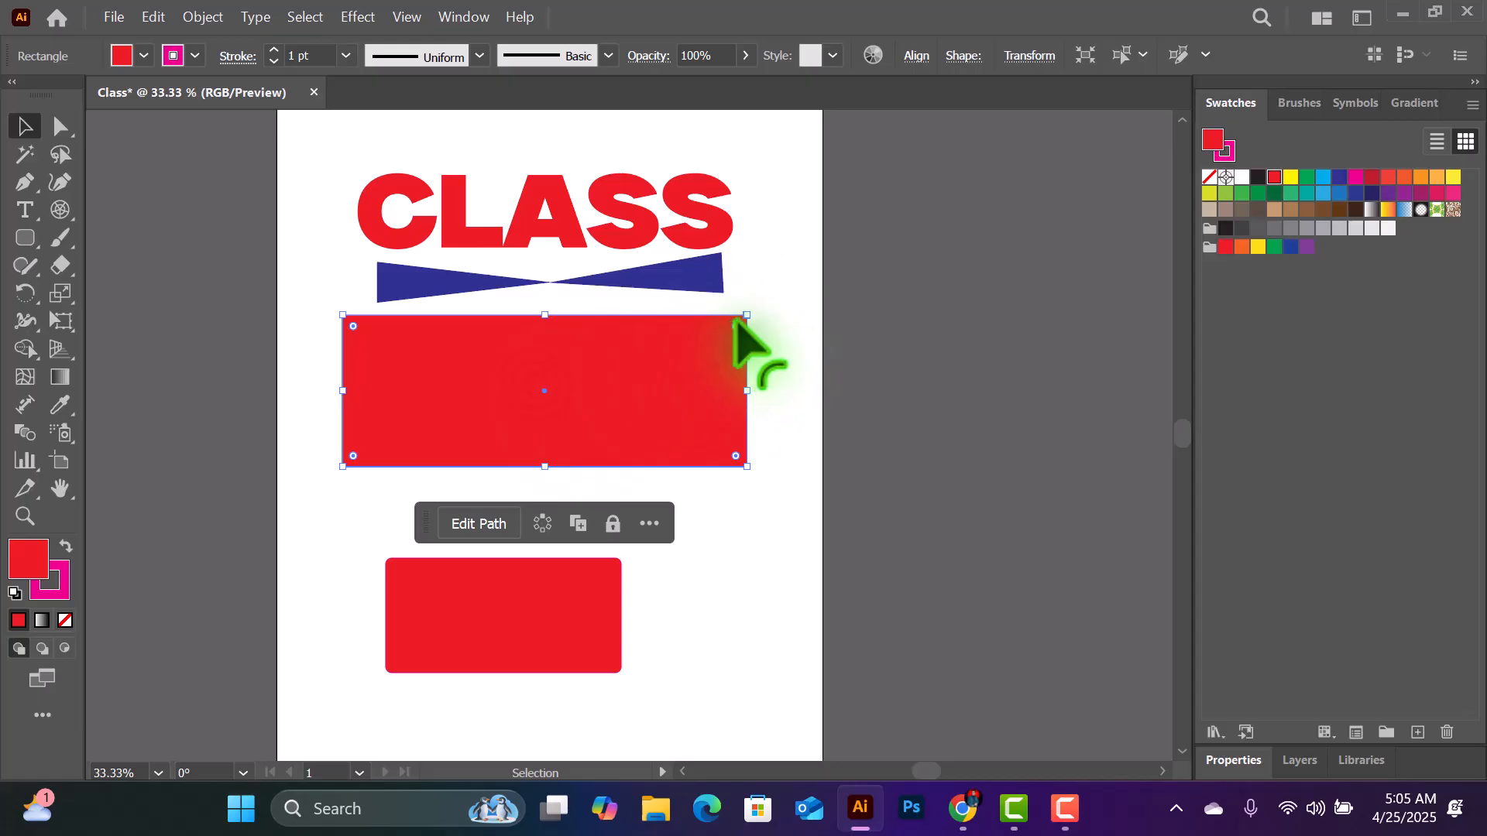
drag(736, 325, 713, 358)
- Clear the artboard's middle by moving the large rounded rectangle off its right side and the smaller one off its left side
drag(26, 238, 162, 291)
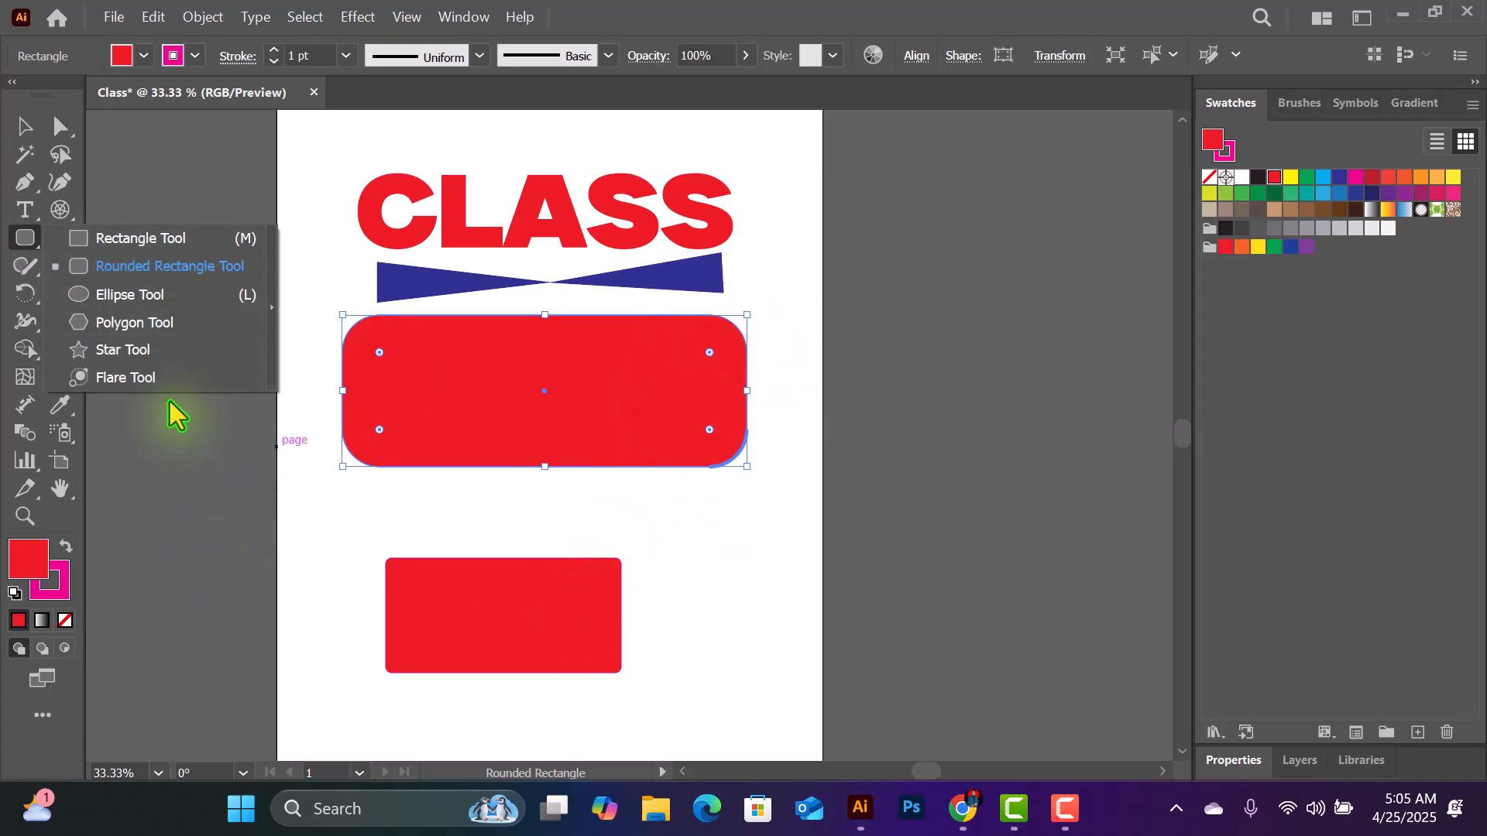
click(151, 300)
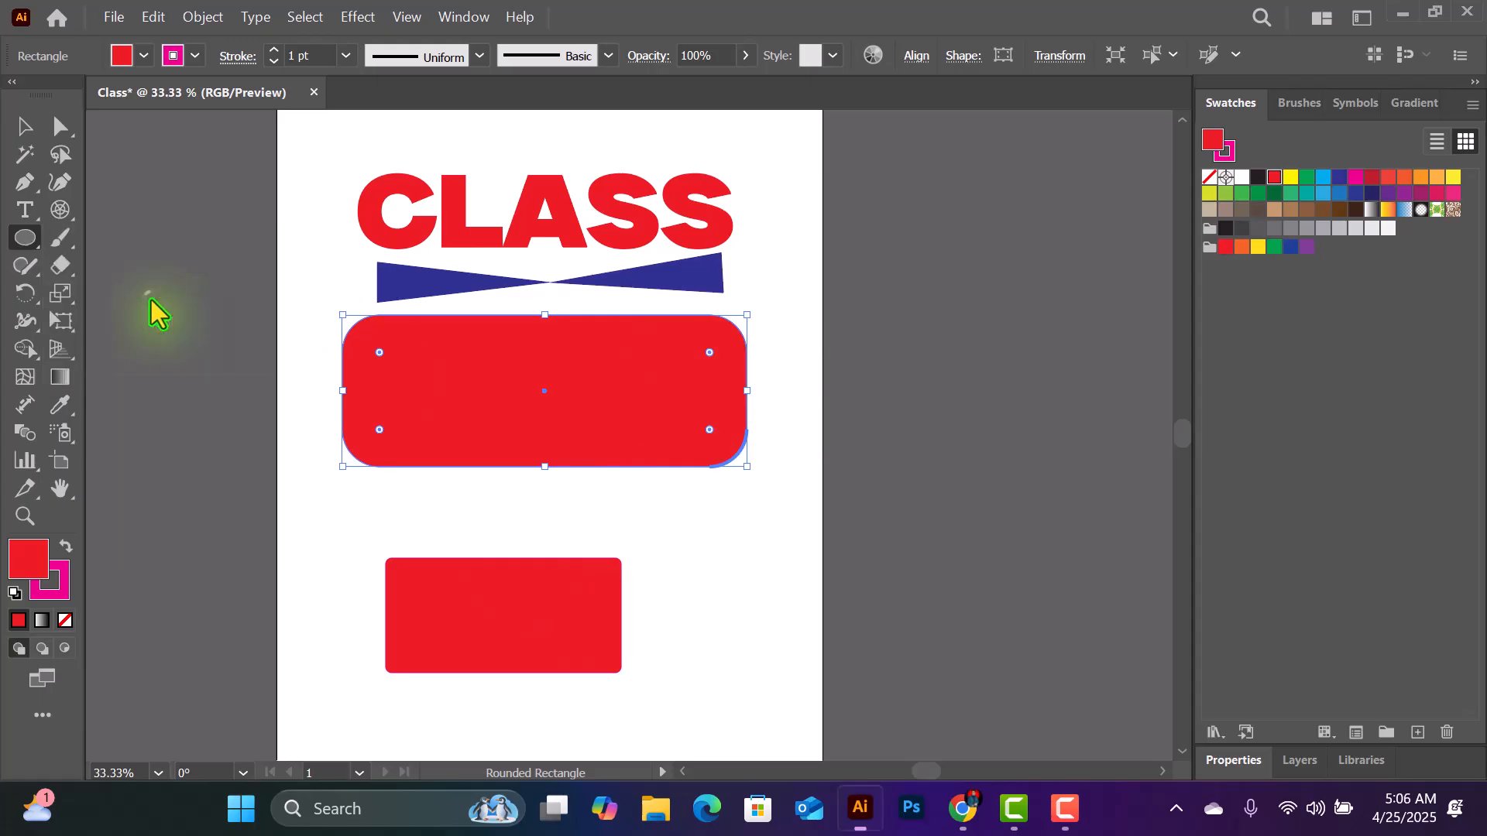
click(20, 127)
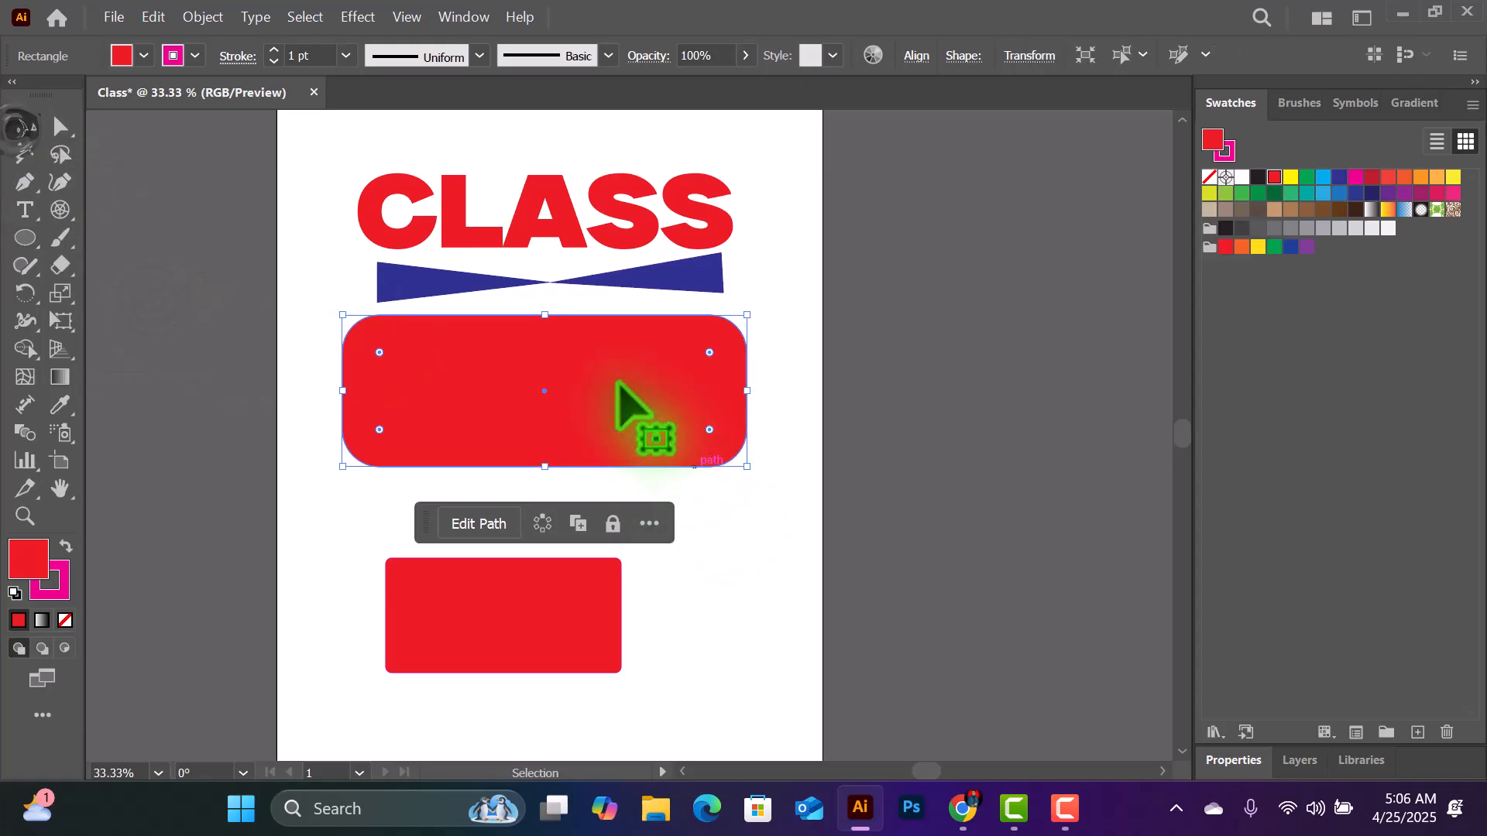
drag(620, 398, 1101, 373)
click(485, 607)
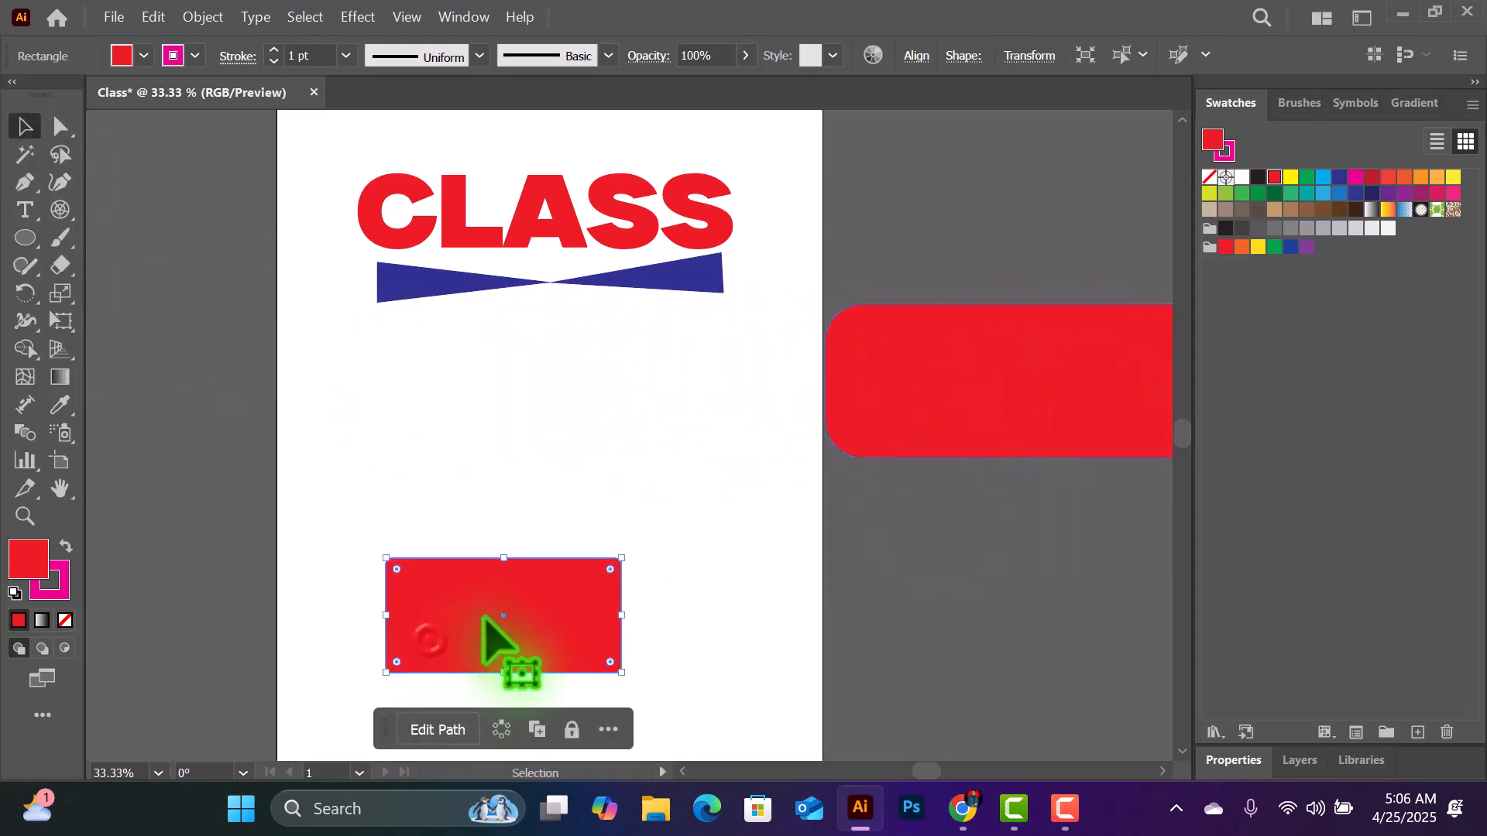
drag(553, 581, 203, 335)
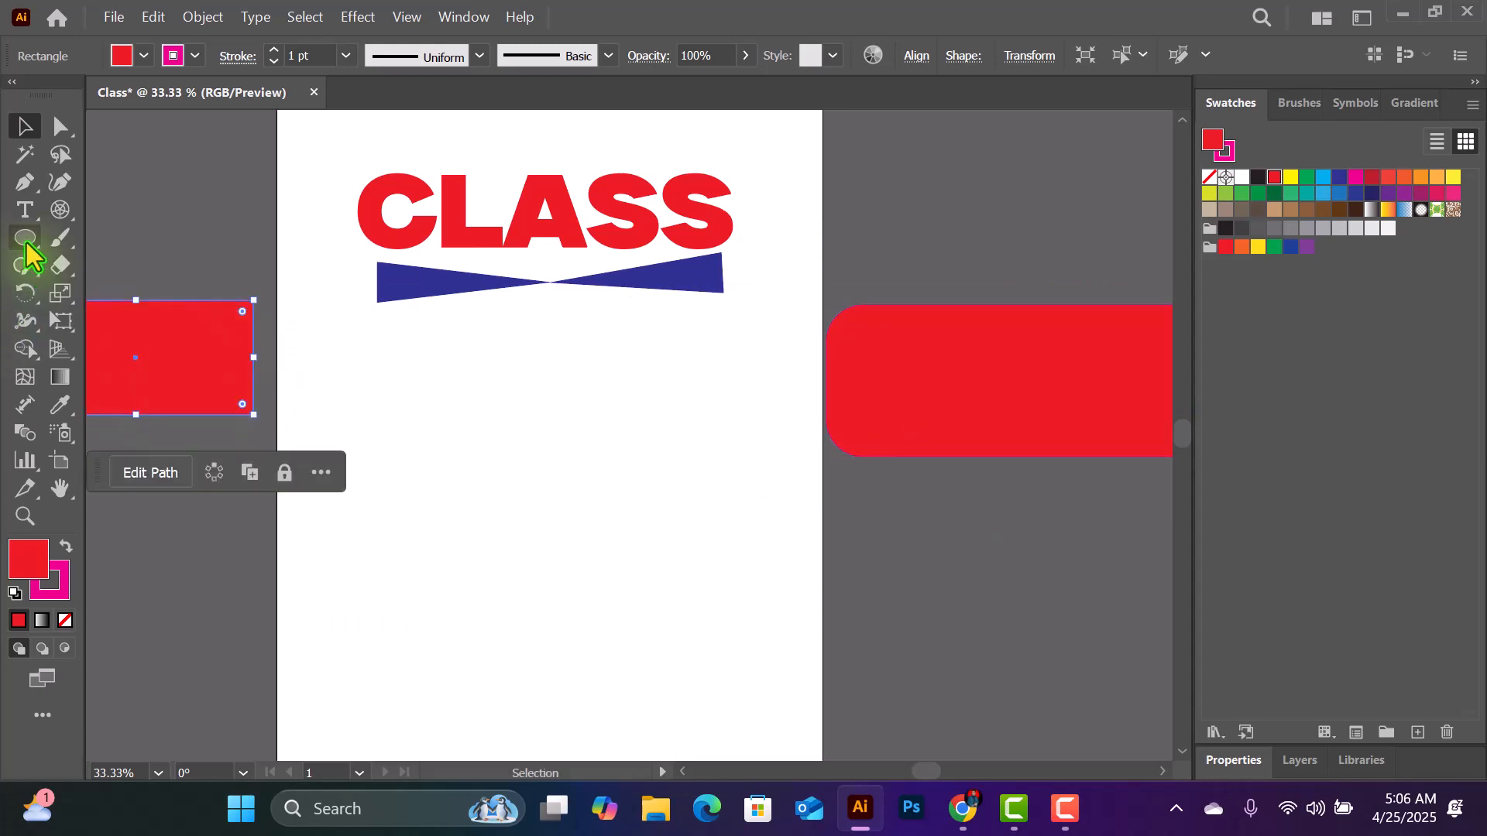
- Draw a perfect circle from its centre with the Ellipse tool, below the left half of the blue bow shape
drag(27, 243, 101, 292)
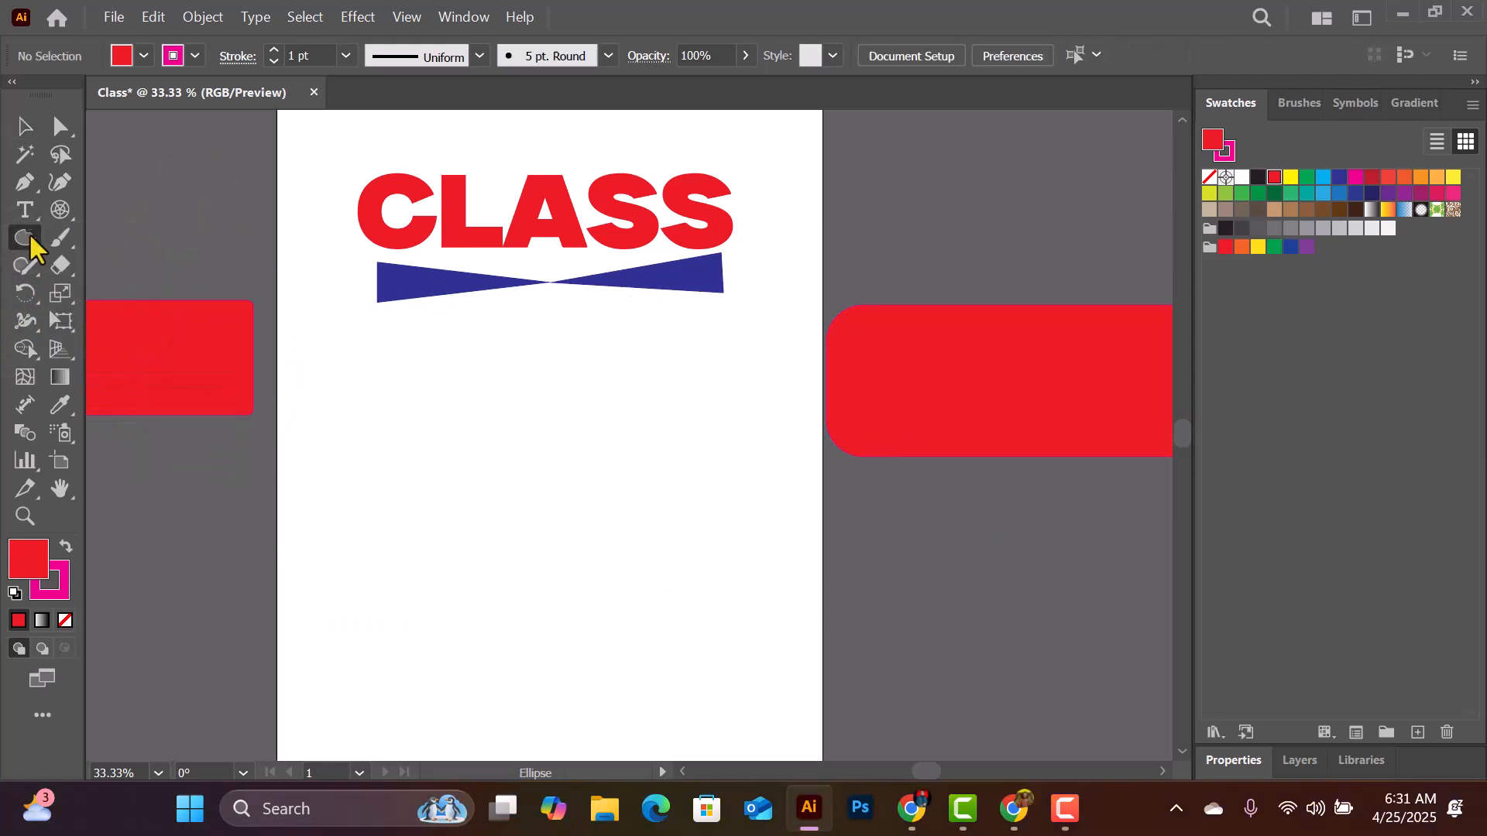
drag(31, 246, 120, 292)
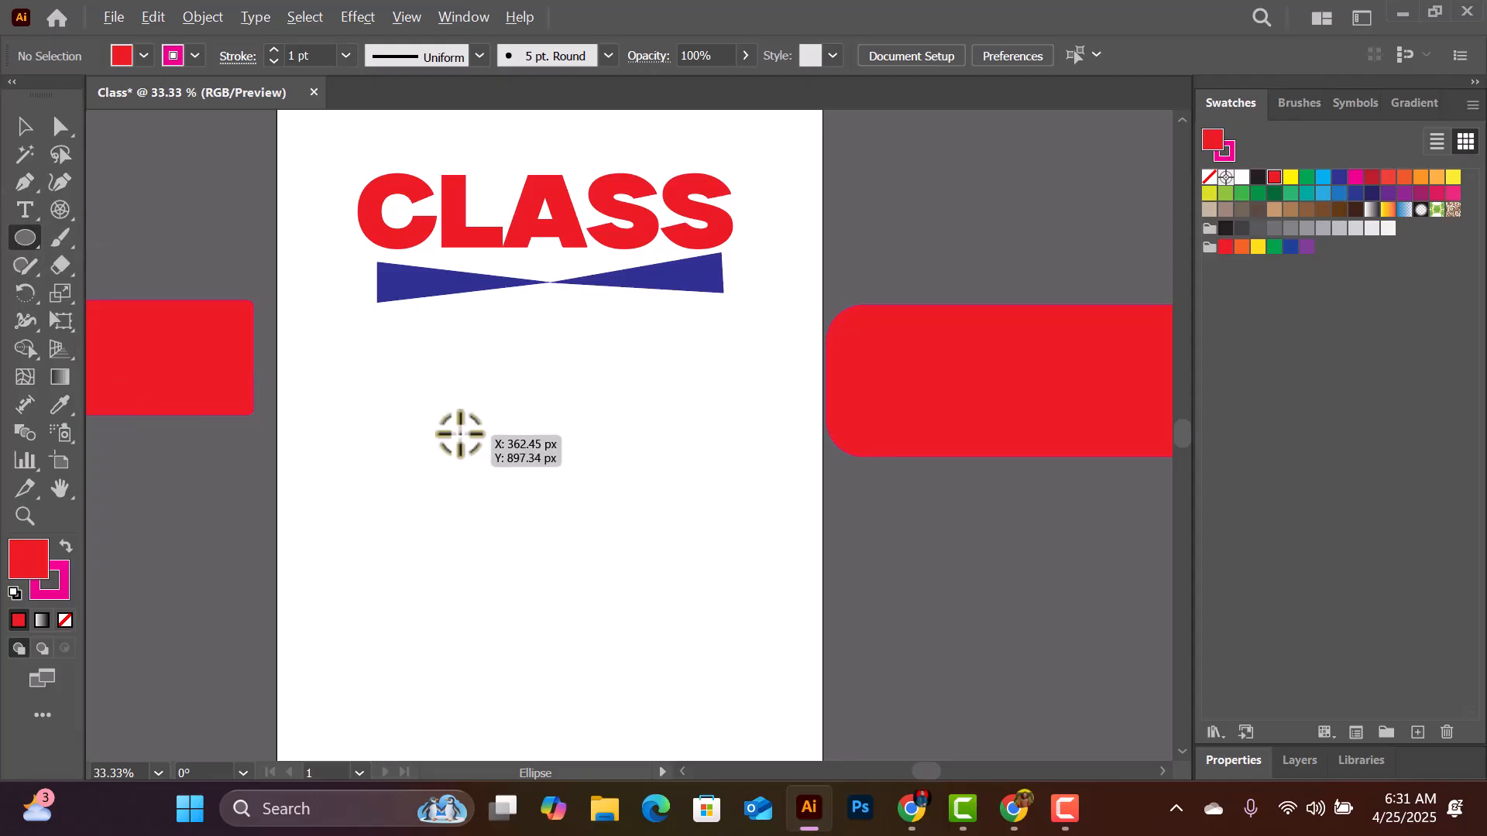
drag(462, 428, 564, 498)
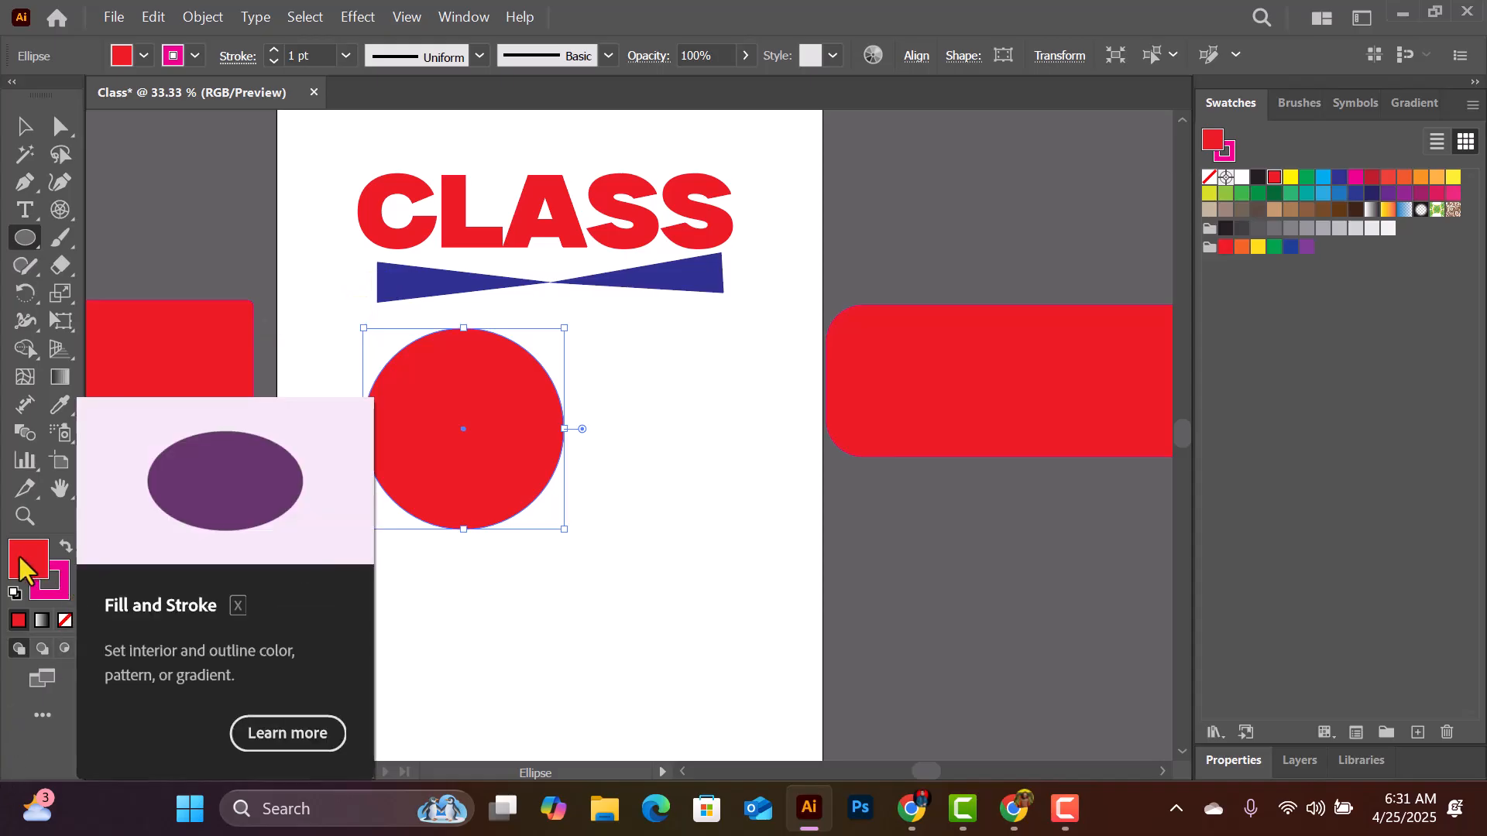
- Remove the circle's fill and set its stroke colour to black
click(64, 622)
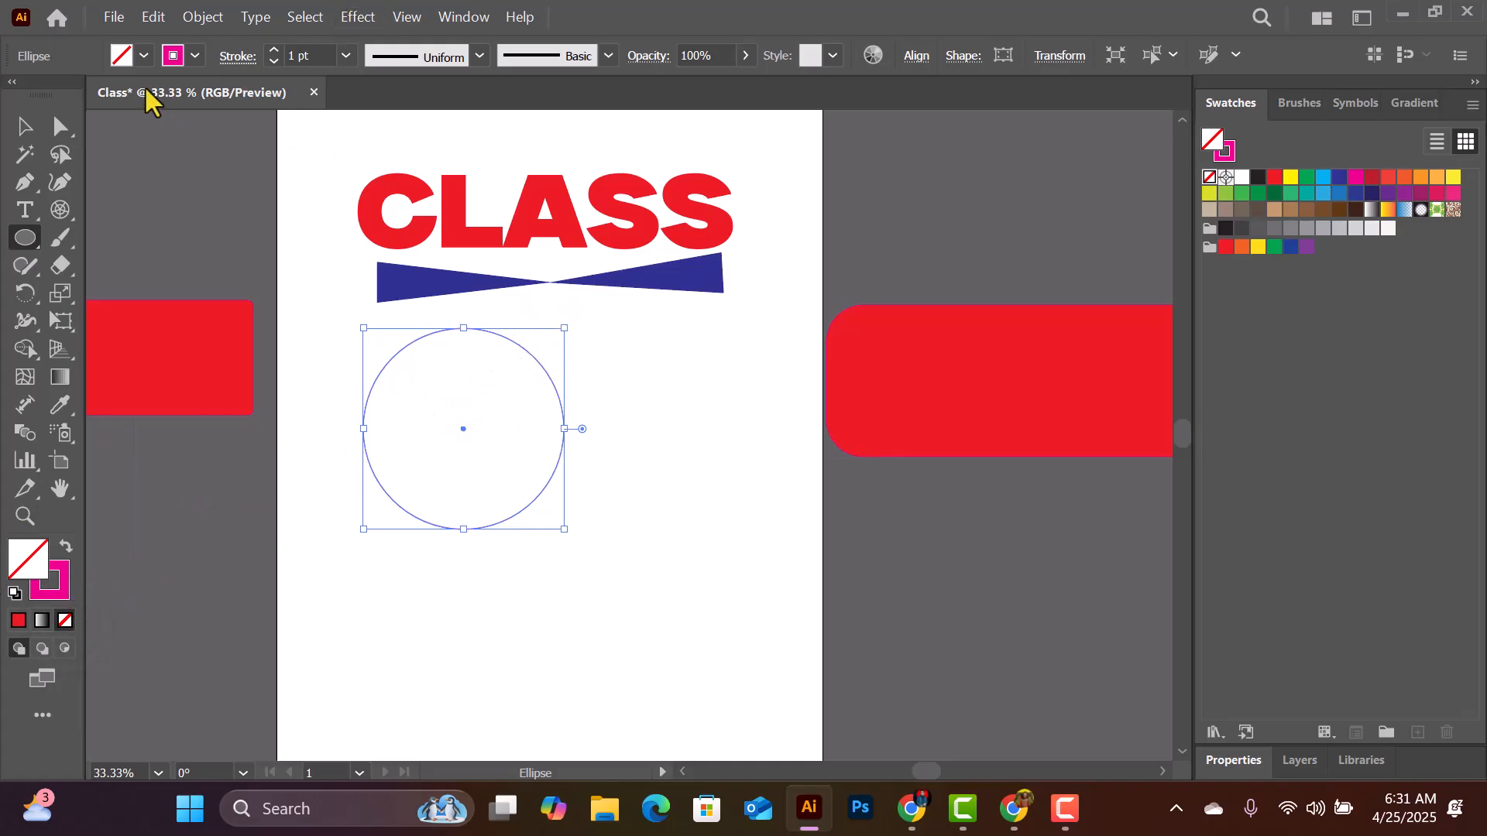
click(172, 56)
click(64, 93)
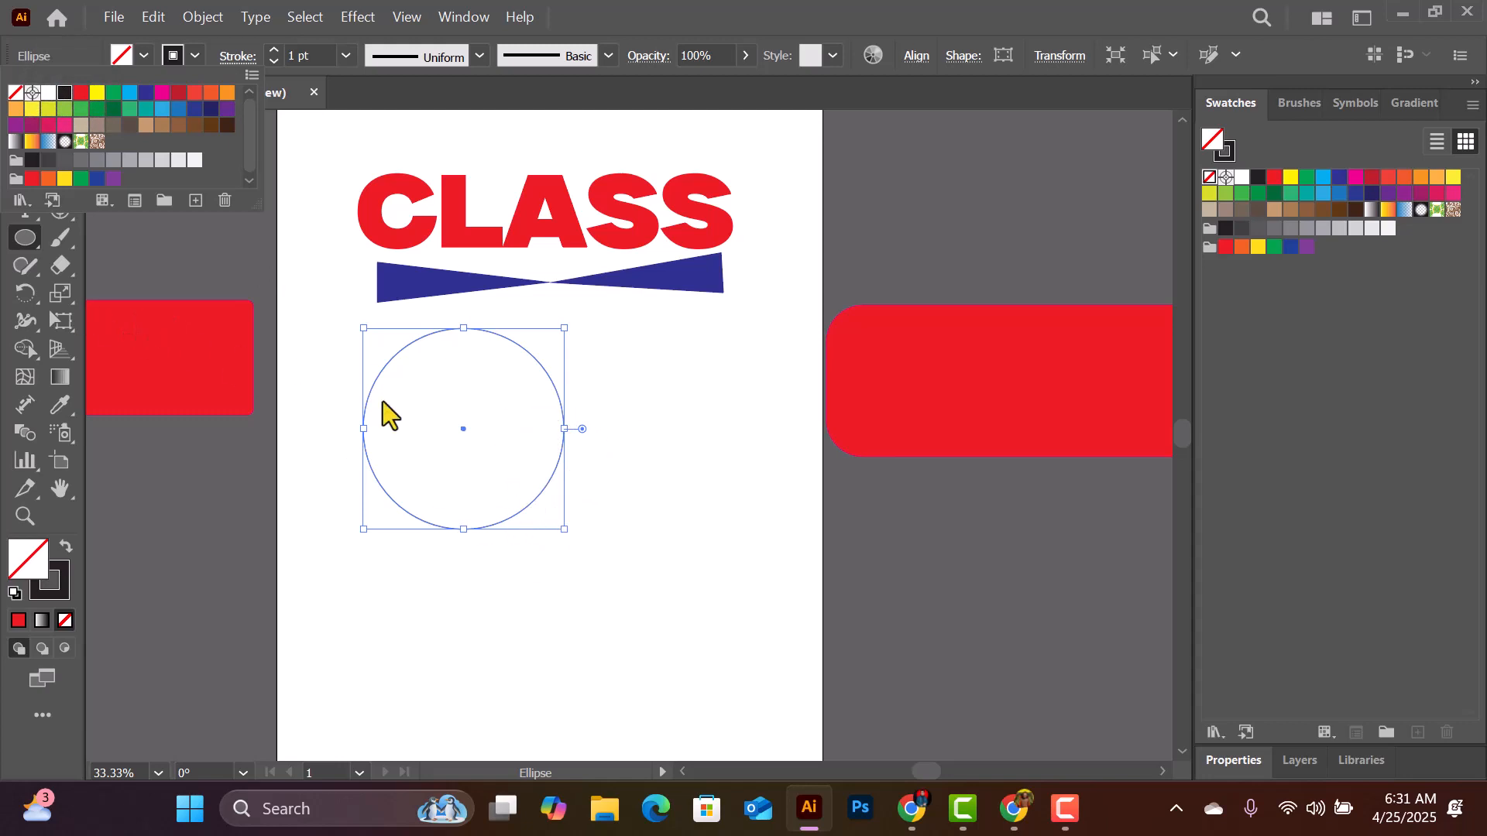
click(423, 433)
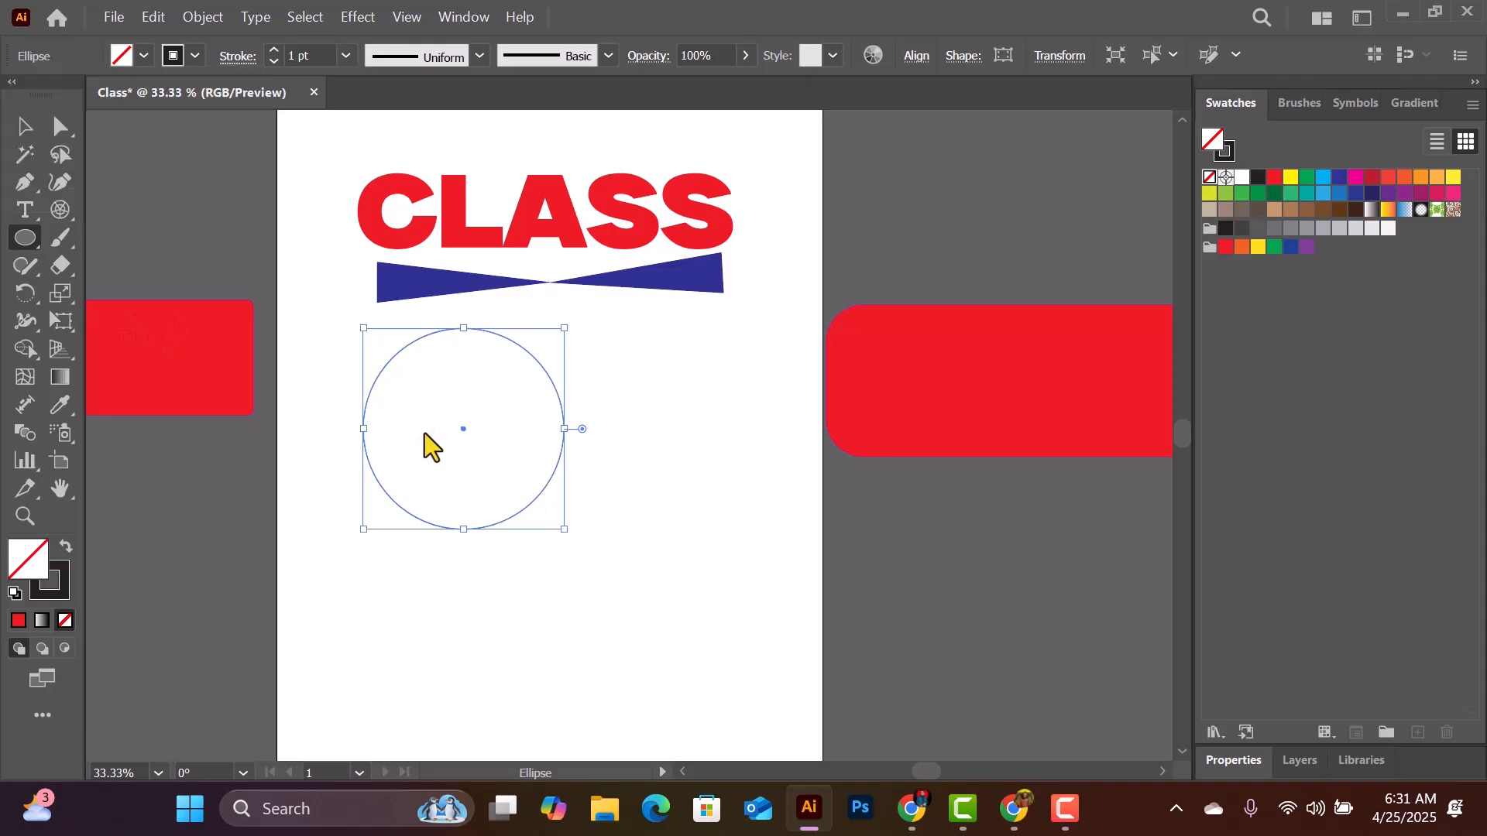
- Duplicate the circle horizontally about 198 px to the right, so the copy's left edge meets the original's centre
click(23, 129)
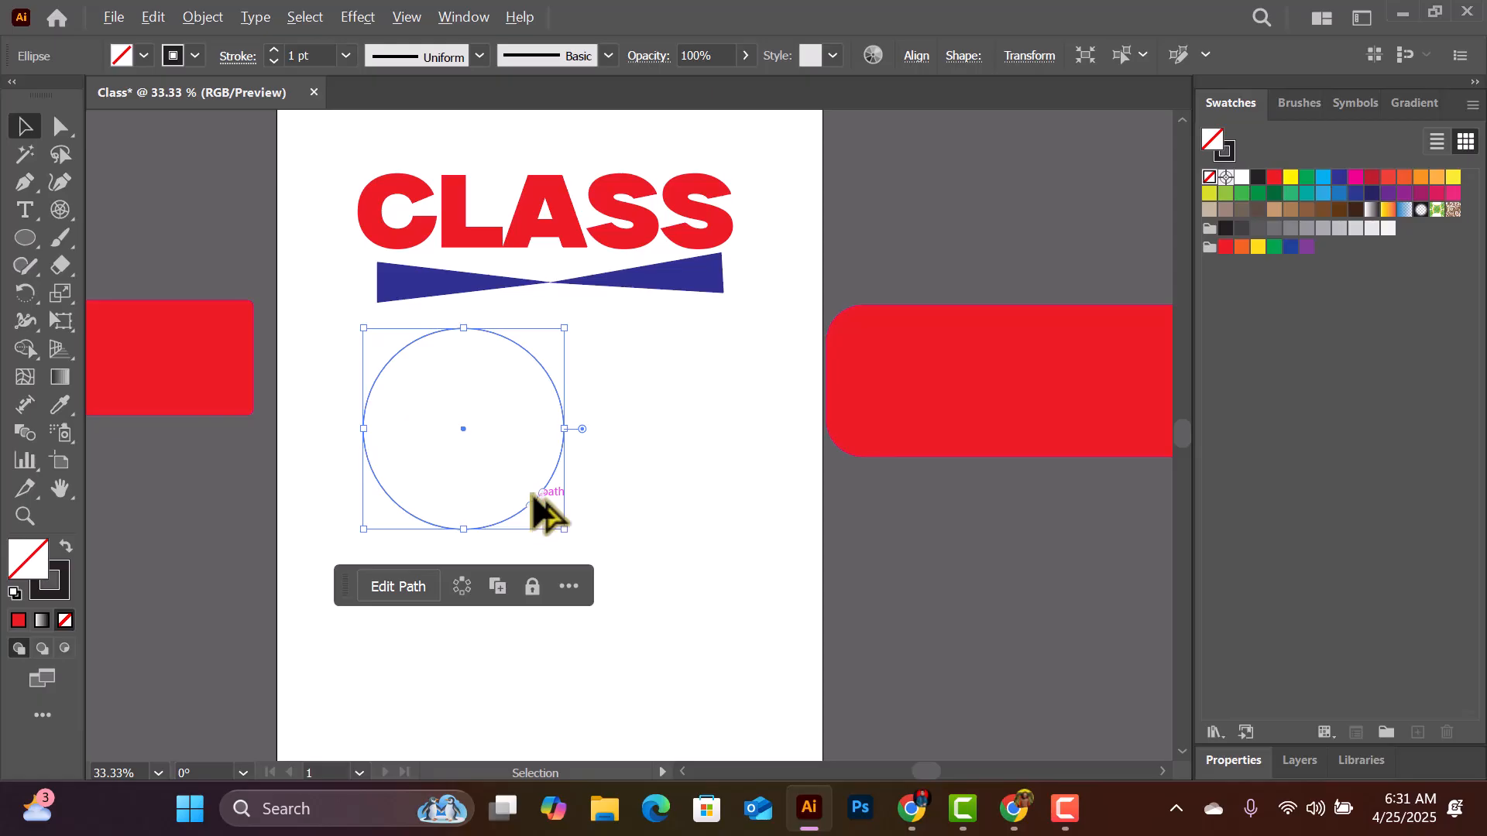
drag(533, 496, 629, 487)
drag(643, 509, 638, 501)
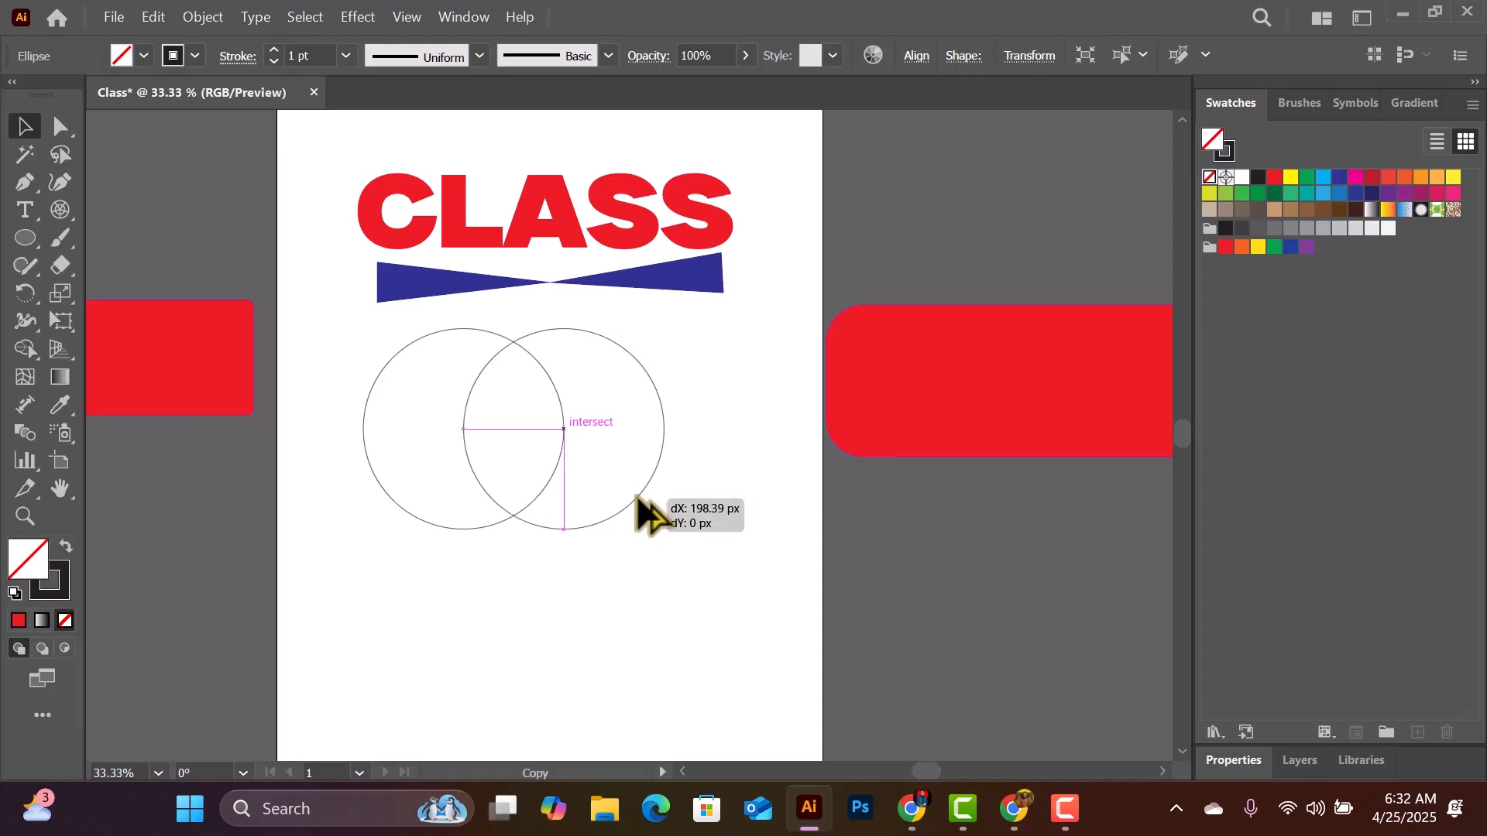
drag(638, 500, 638, 500)
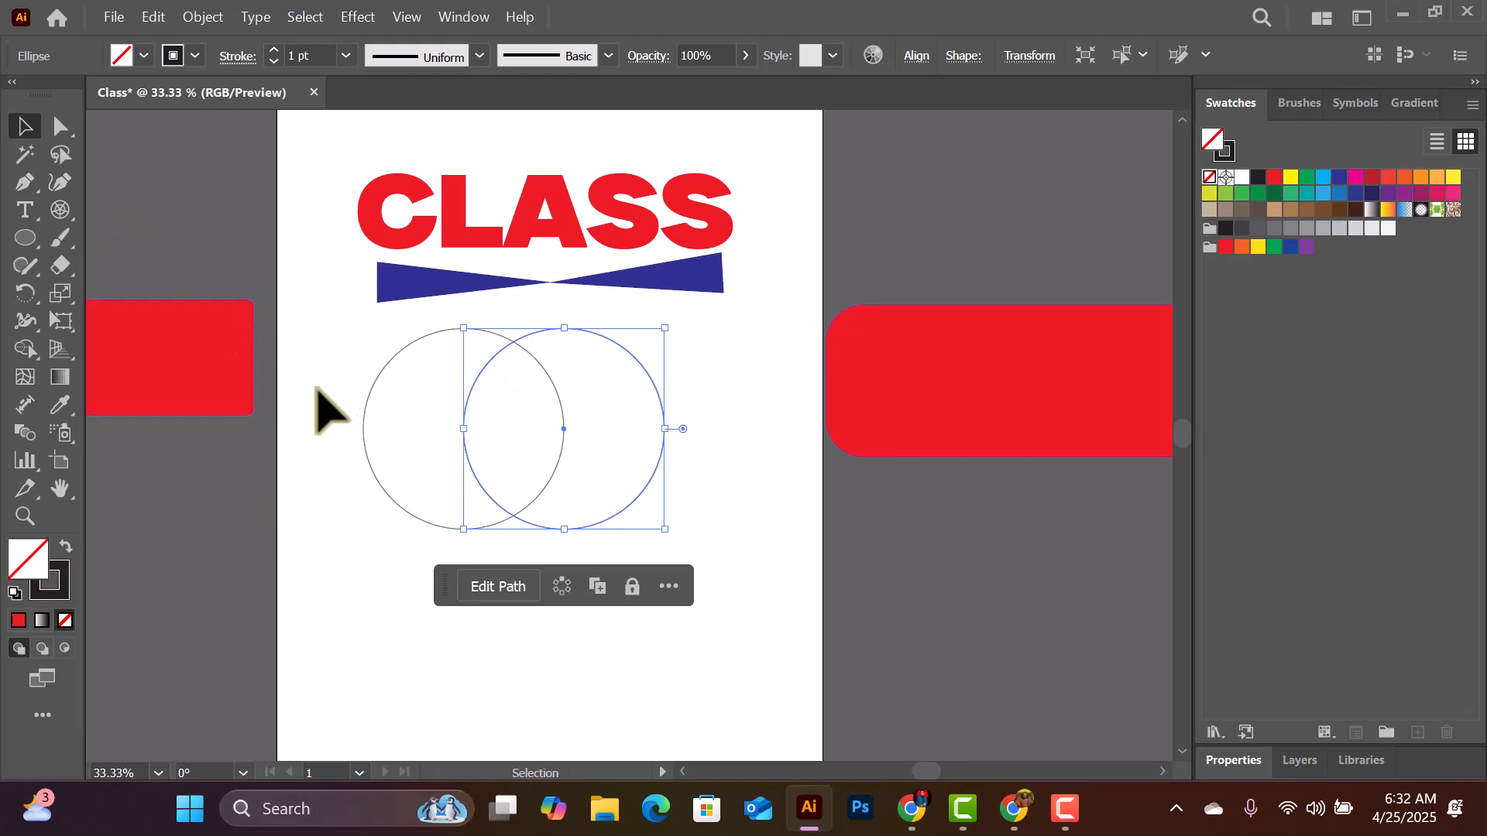
- Select both overlapping circles and merge all their regions into one outline with the Shape Builder tool
drag(332, 380, 690, 430)
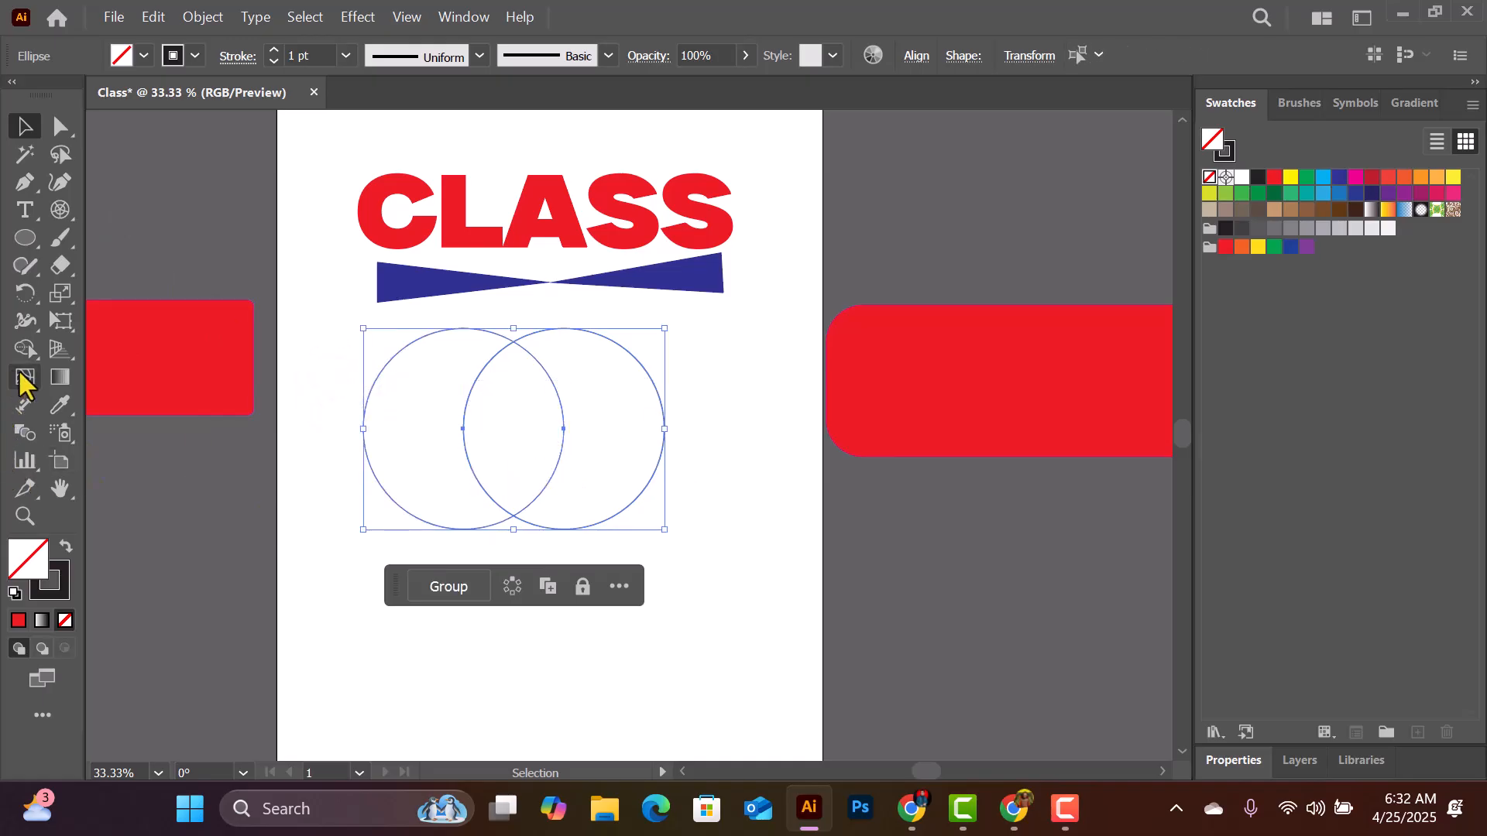
click(25, 349)
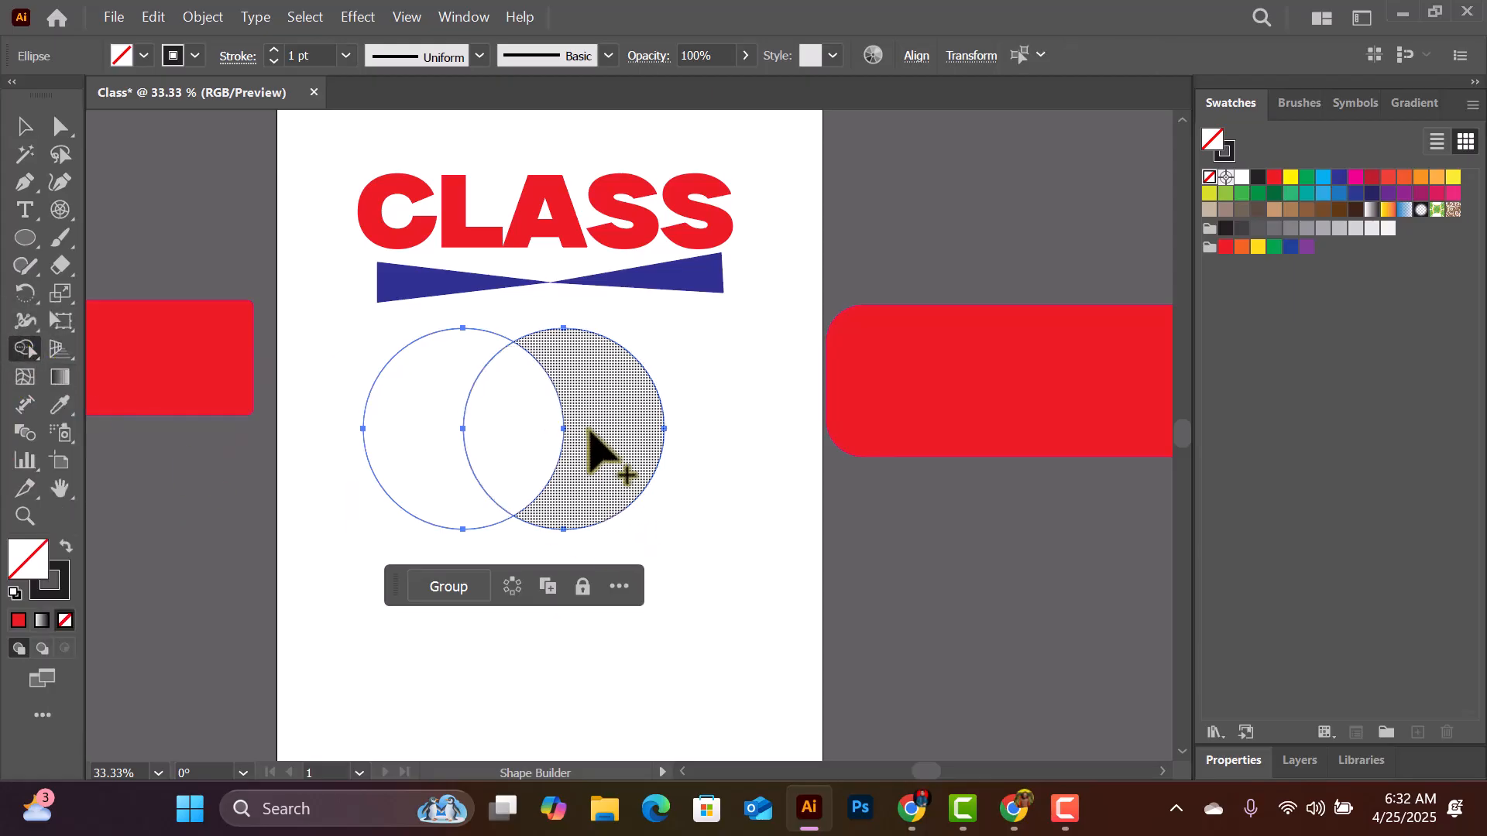
drag(590, 428, 453, 442)
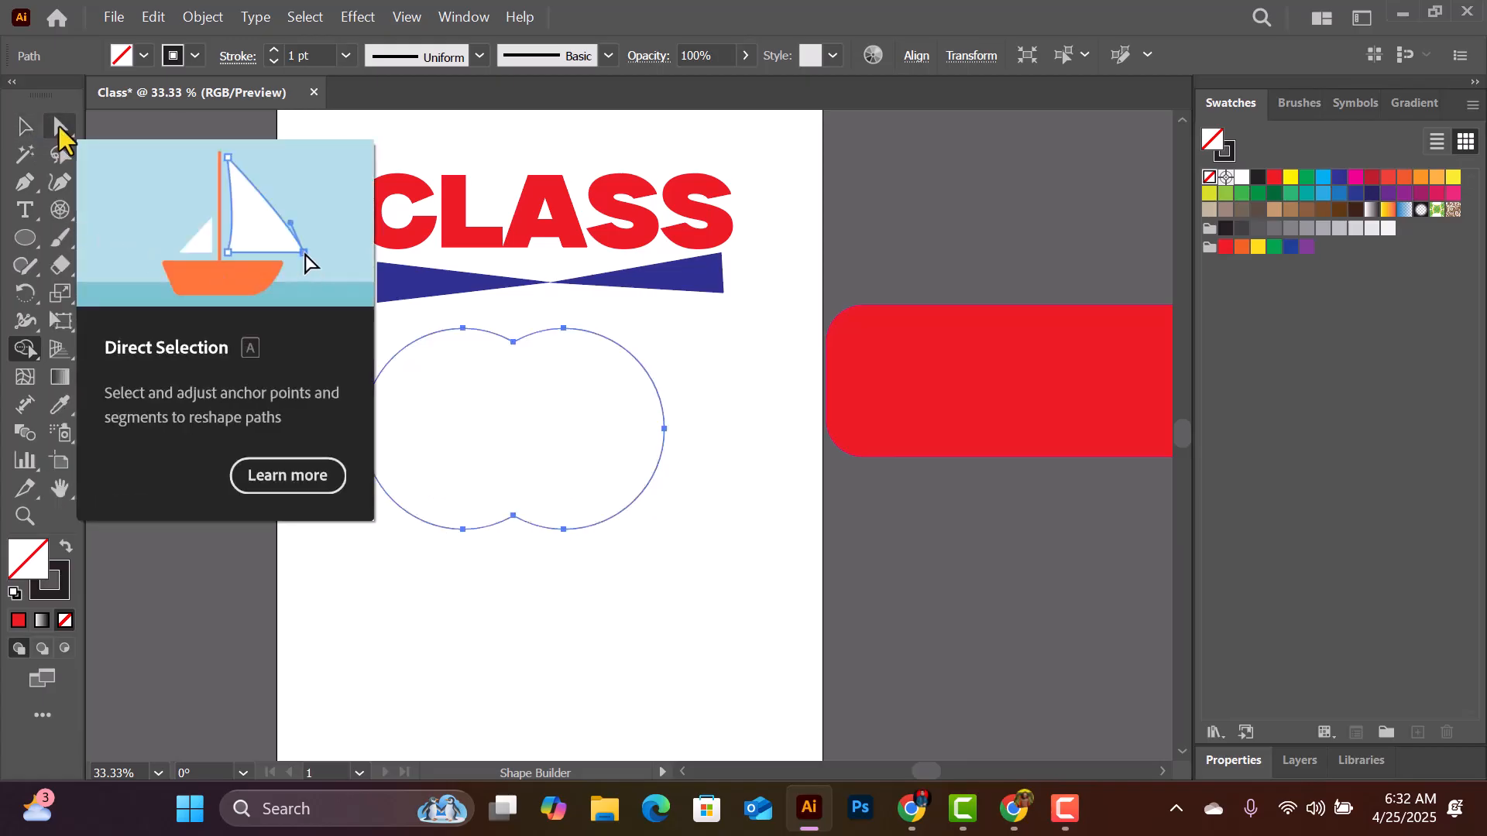
- Start editing the anchor points of the merged double-circle outline with the Direct Selection tool
click(60, 126)
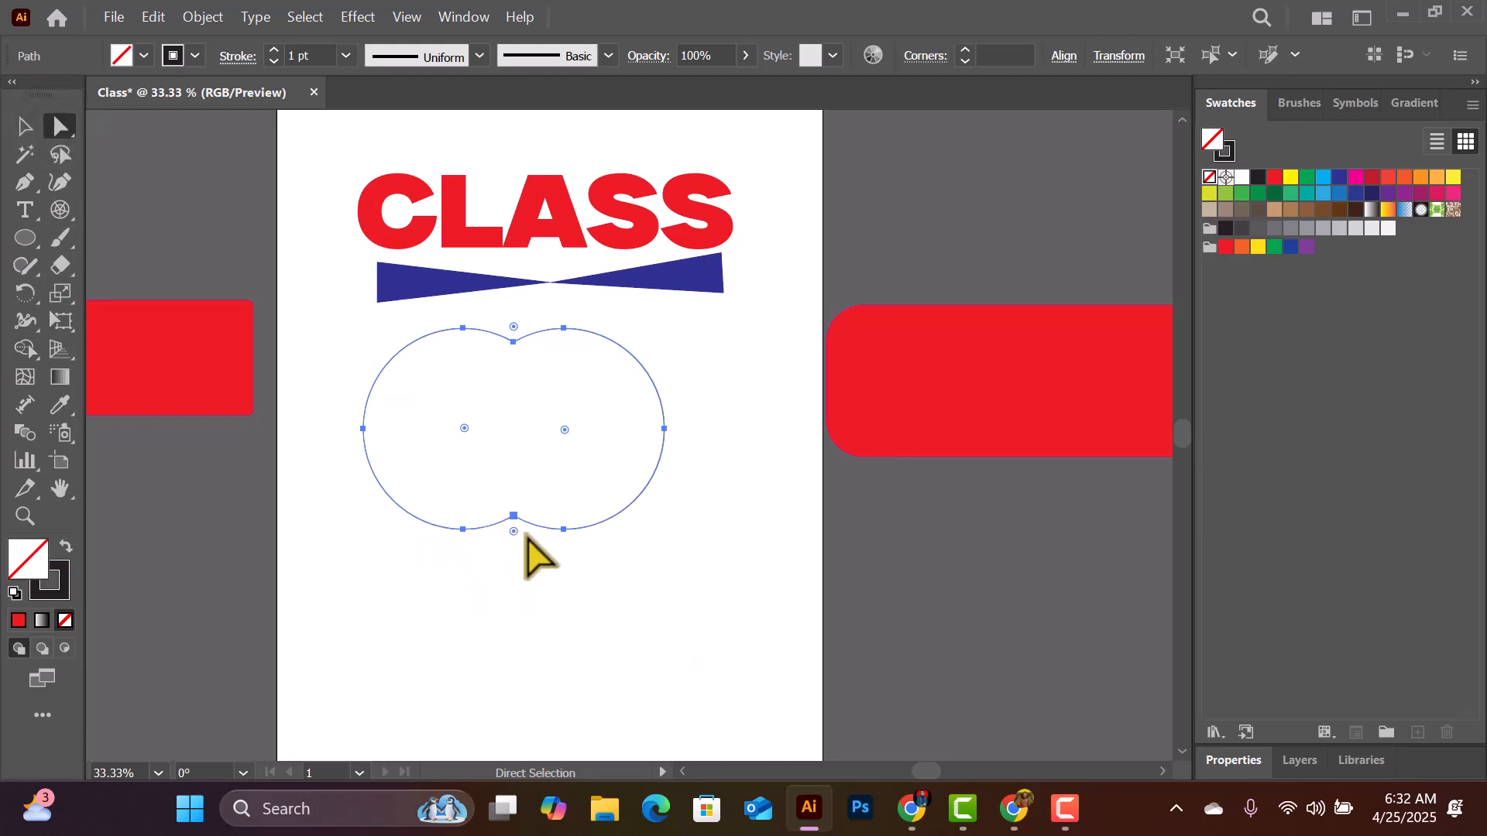
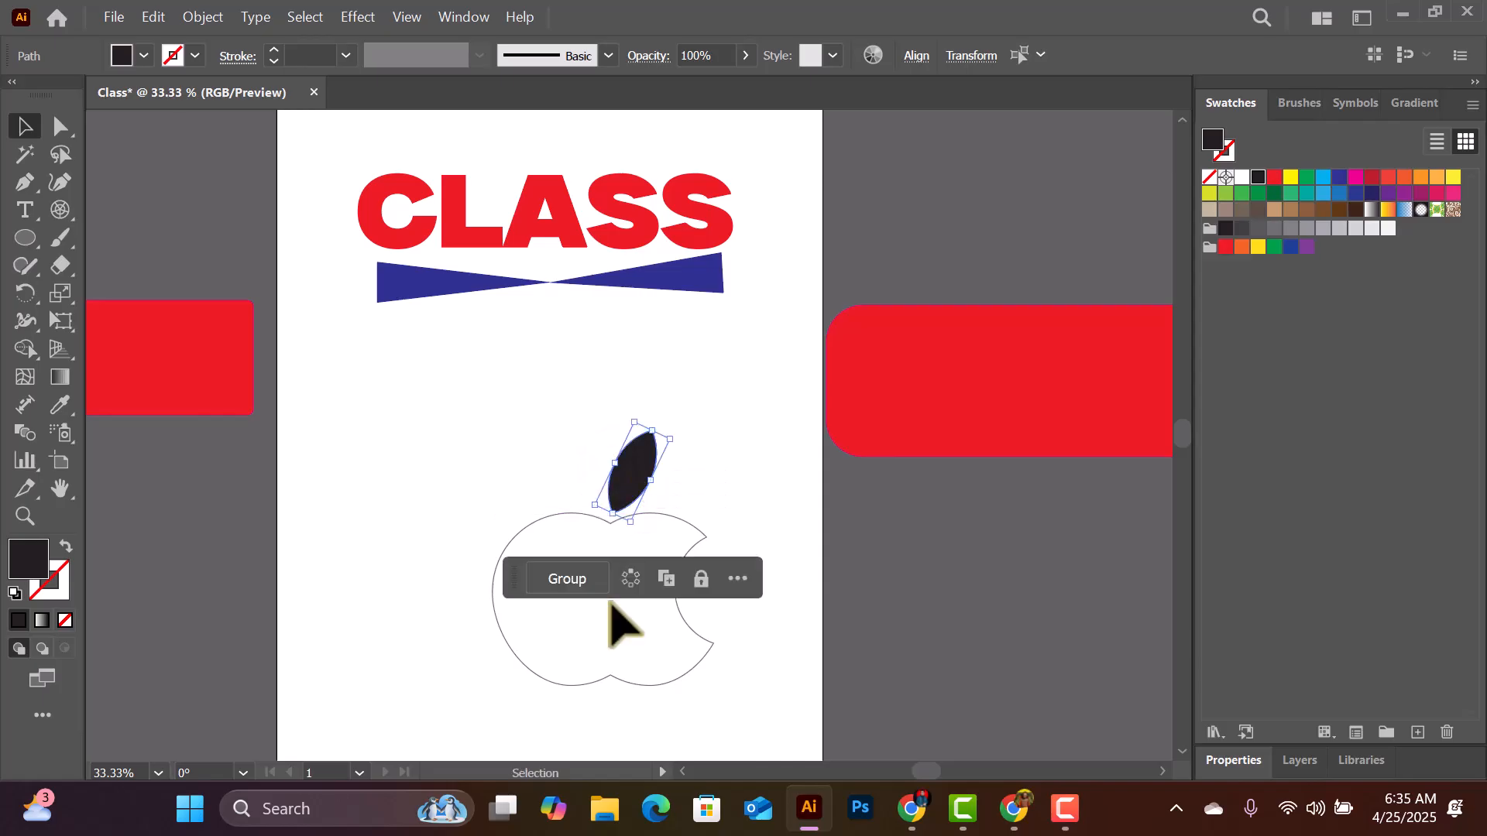
- Swap the fill and stroke of the bitten double-circle outline so the apple body is solid black without a stroke
click(560, 638)
click(607, 653)
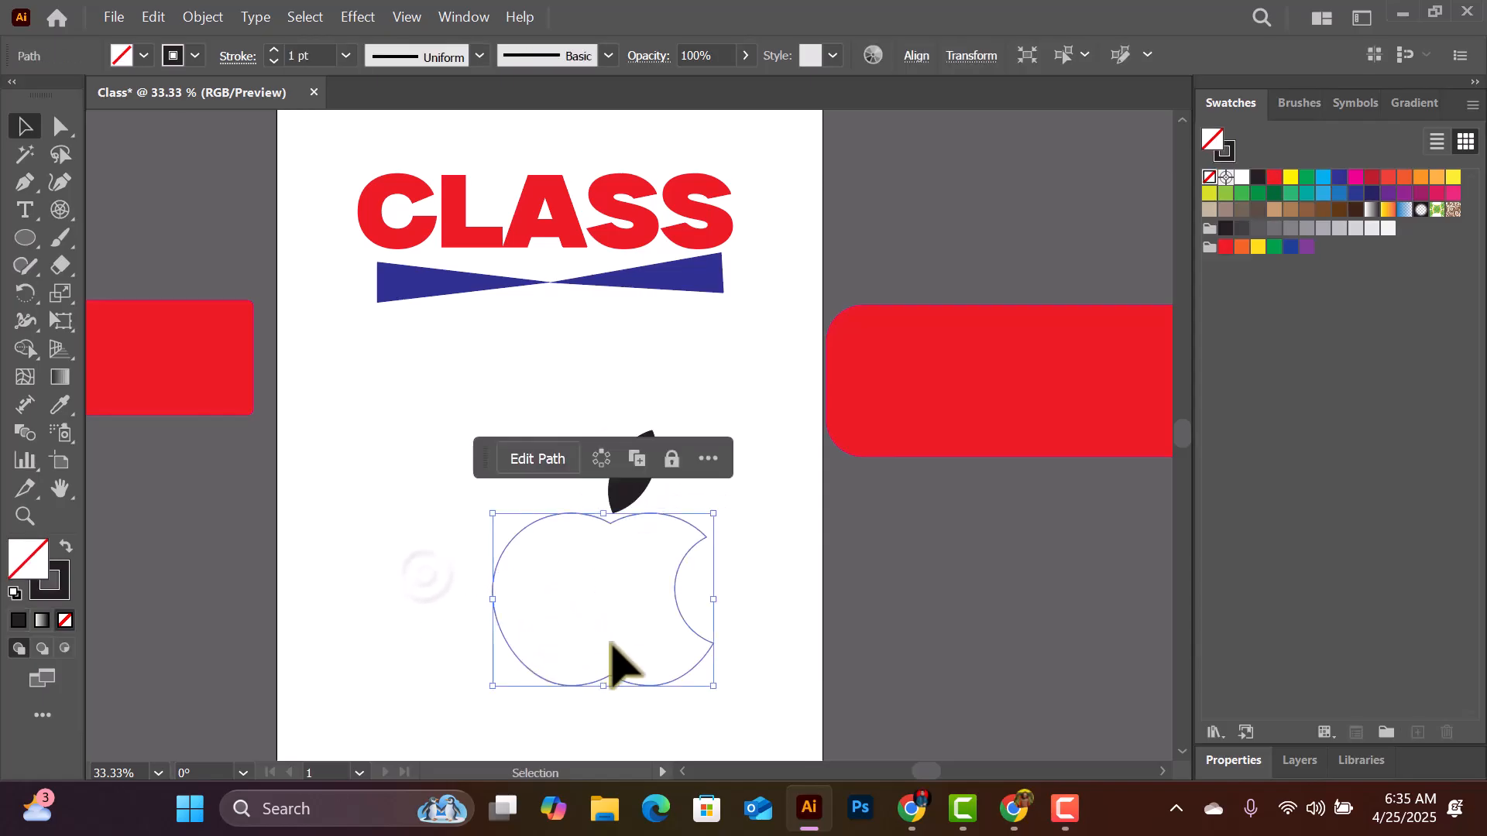
click(65, 546)
click(763, 363)
- Select the apple body with its leaf, stretch them slightly wider and shorter, and position them centrally beneath the blue bow tie
drag(358, 418, 591, 498)
drag(653, 316, 679, 339)
mouse_move(581, 491)
mouse_down()
mouse_move(564, 498)
mouse_move(588, 491)
mouse_move(575, 491)
mouse_up()
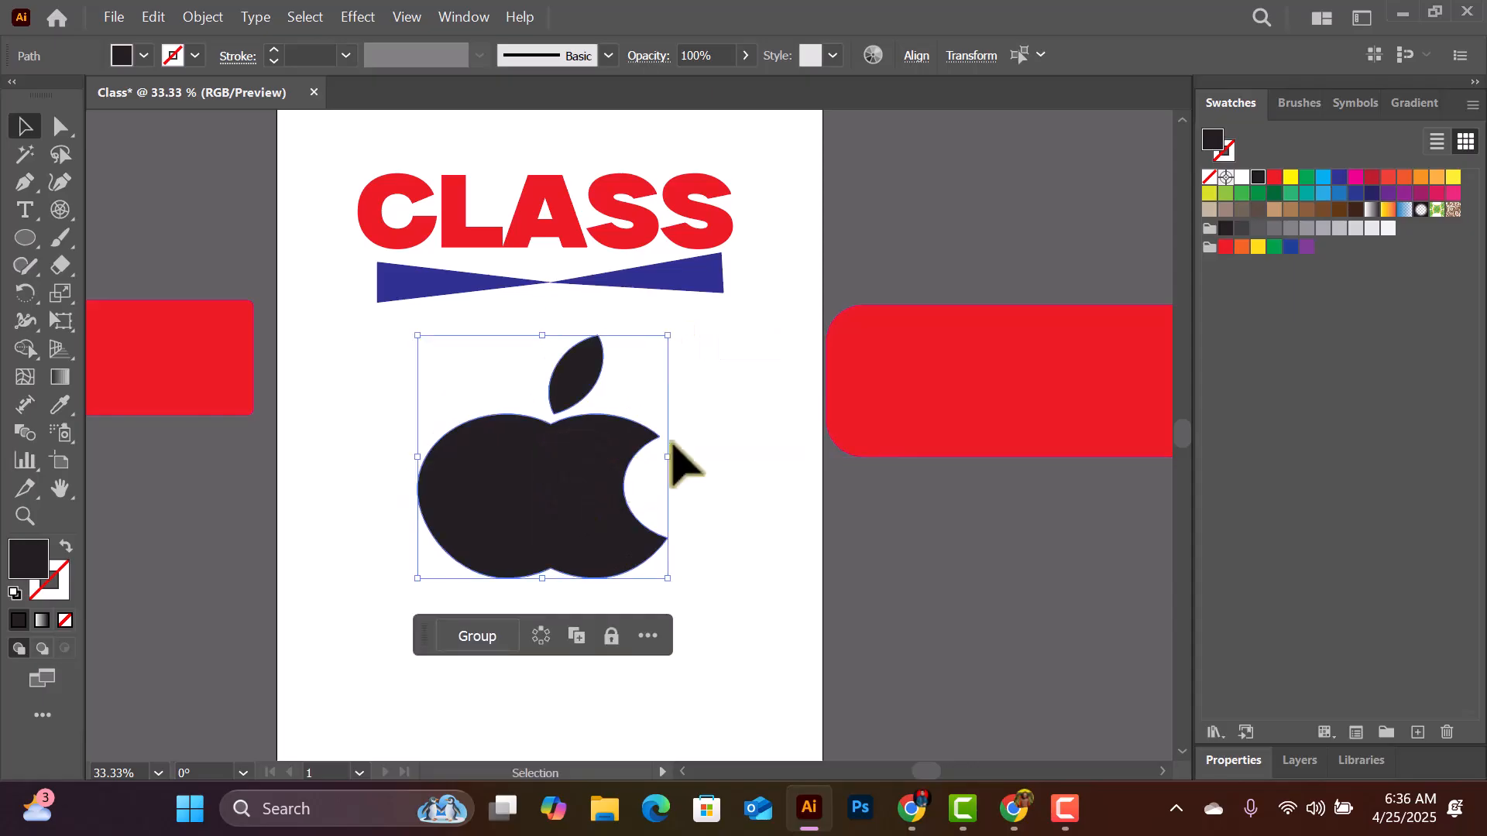
click(697, 511)
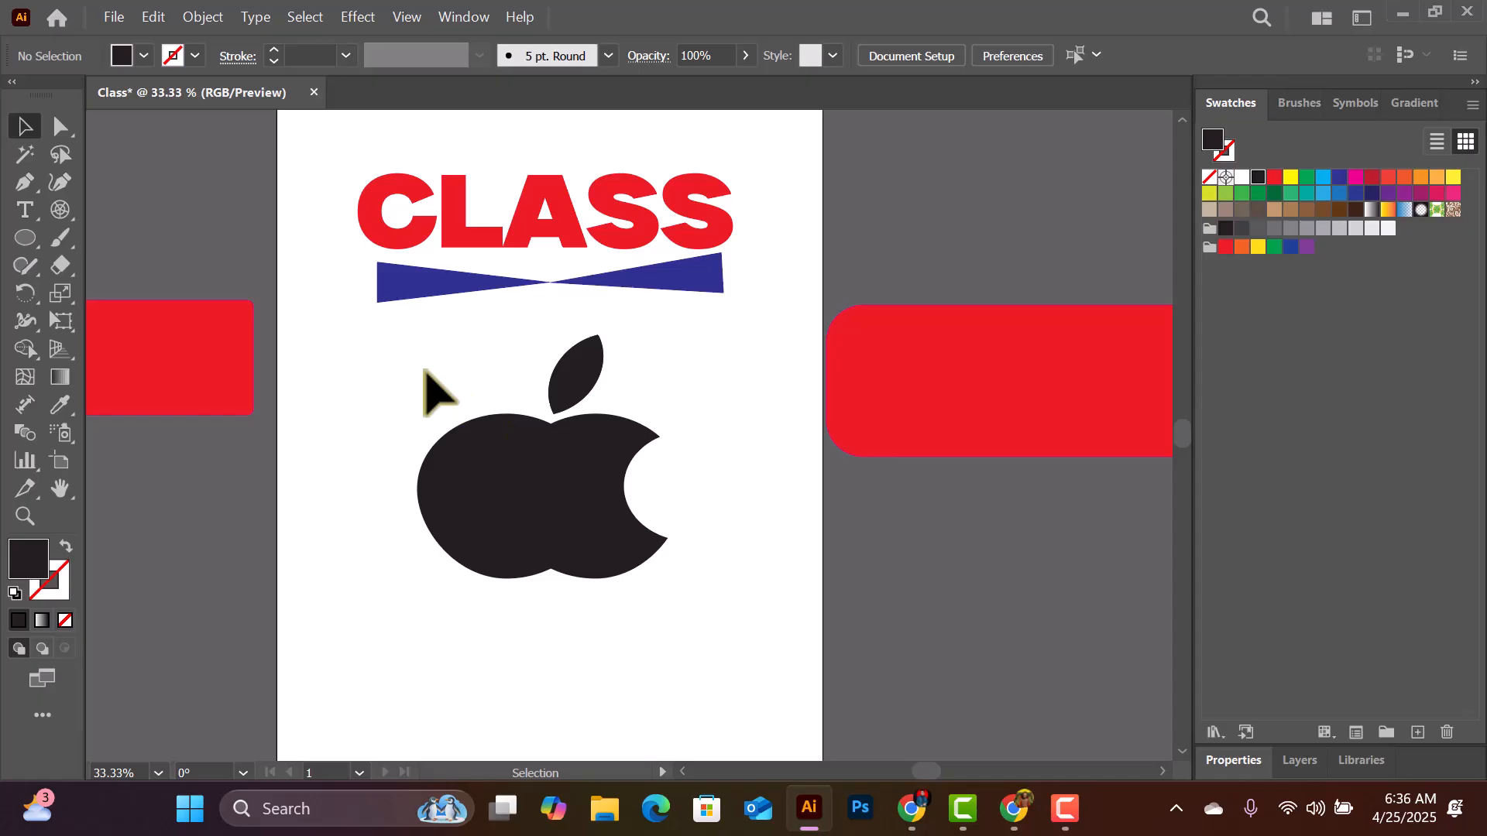
- Scale the whole apple down to about two thirds and move it to the artboard's right edge, just below the bow tie
drag(427, 379, 656, 590)
drag(670, 340, 614, 375)
drag(554, 494, 741, 398)
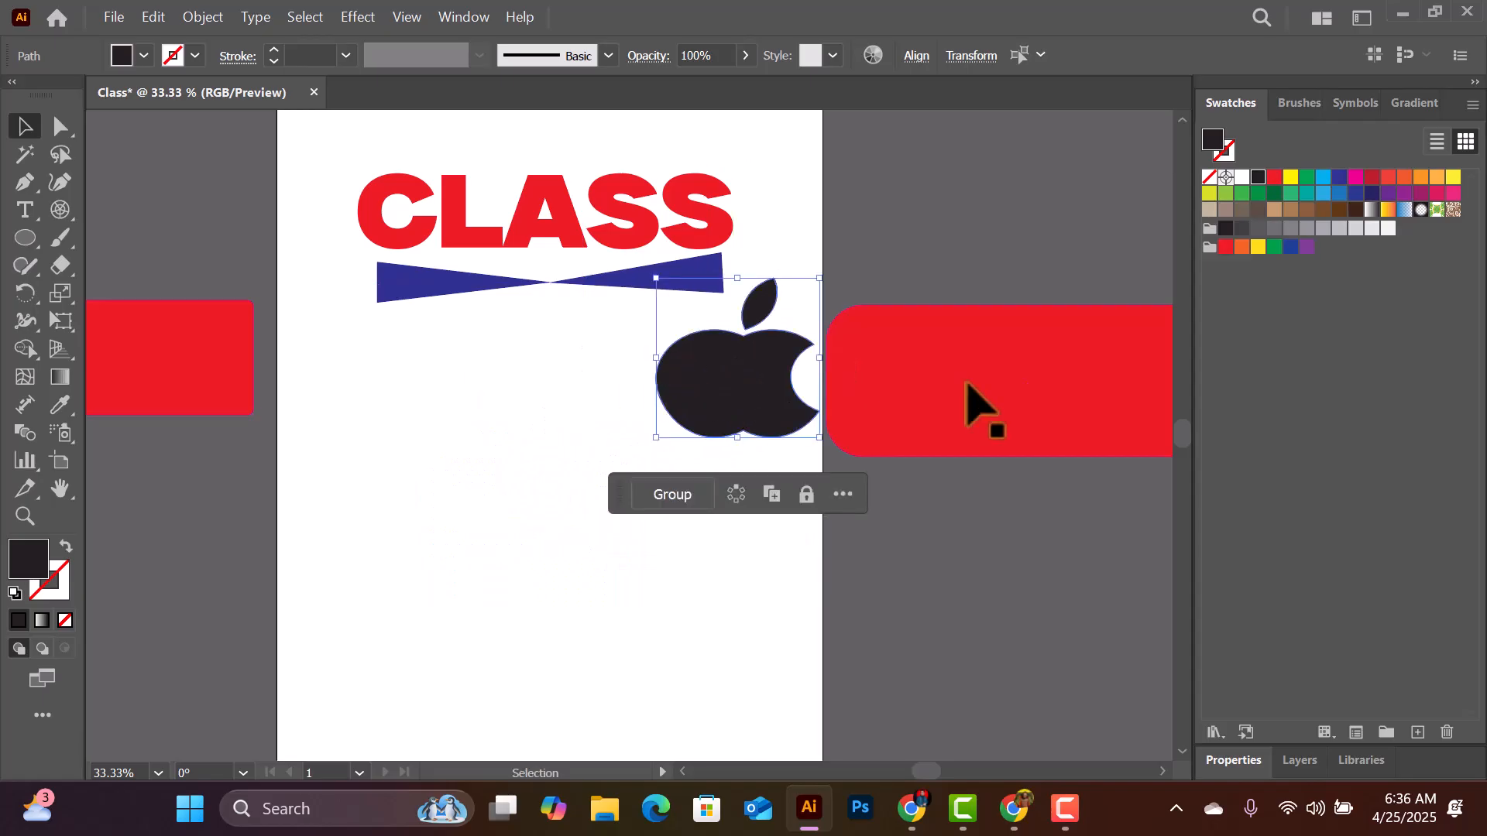
- Delete the two red rectangles on either side of the artboard
click(988, 365)
key(Delete)
click(139, 352)
key(Delete)
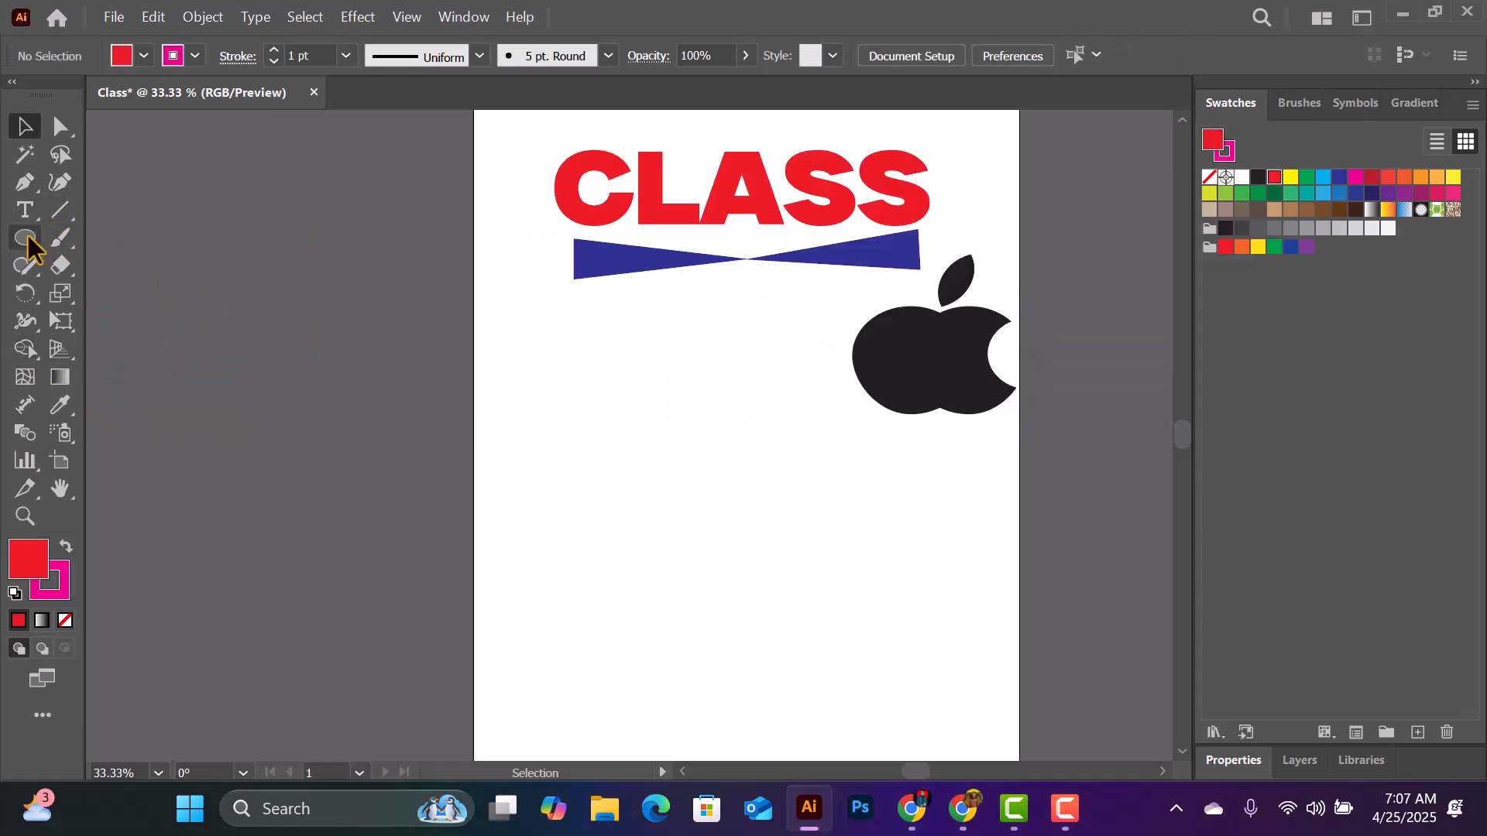
- Draw a large hexagon with the Polygon tool in the empty area to the left of the apple
click(25, 239)
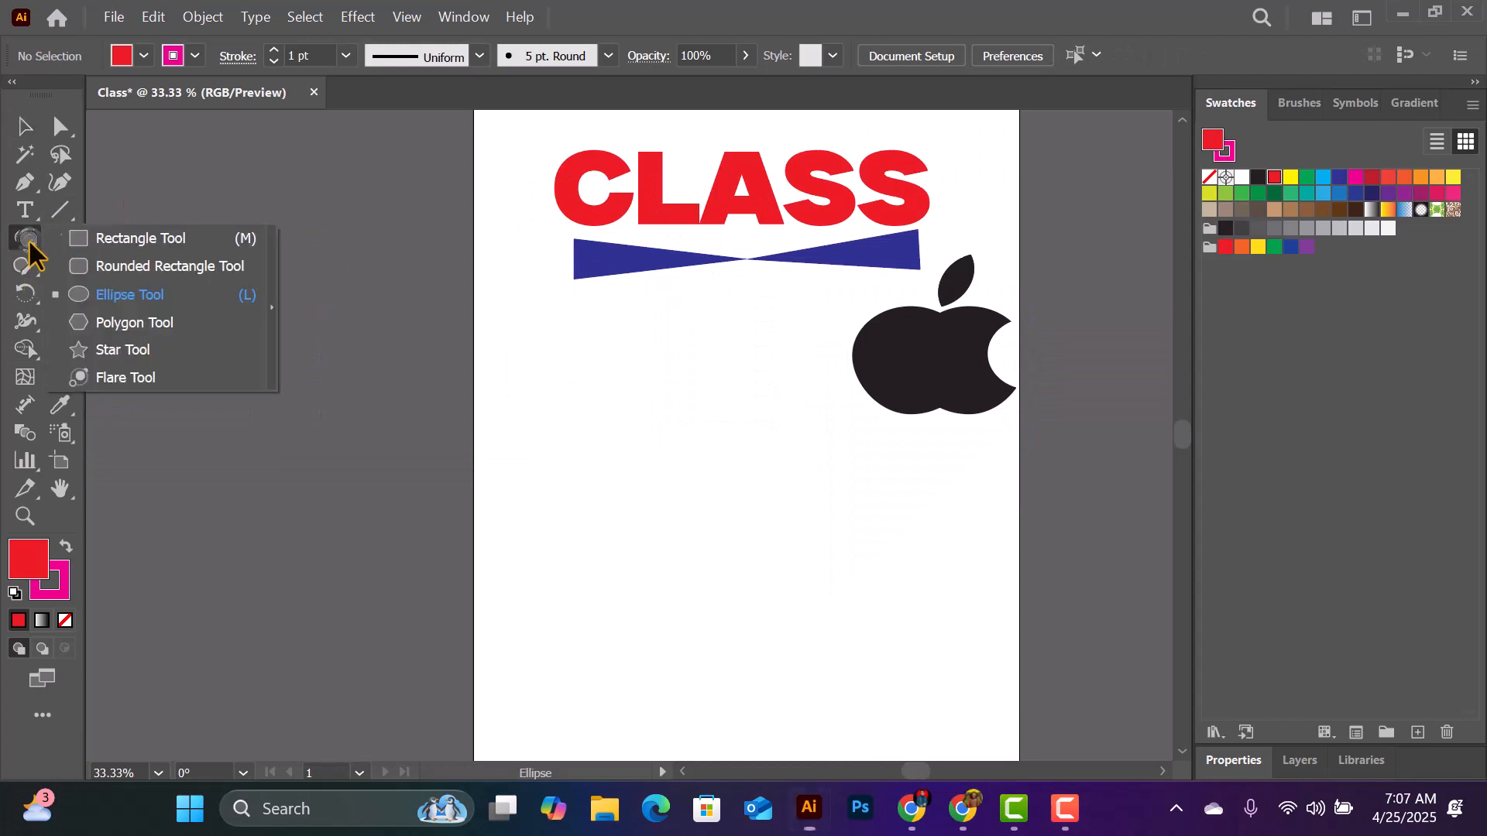
click(151, 323)
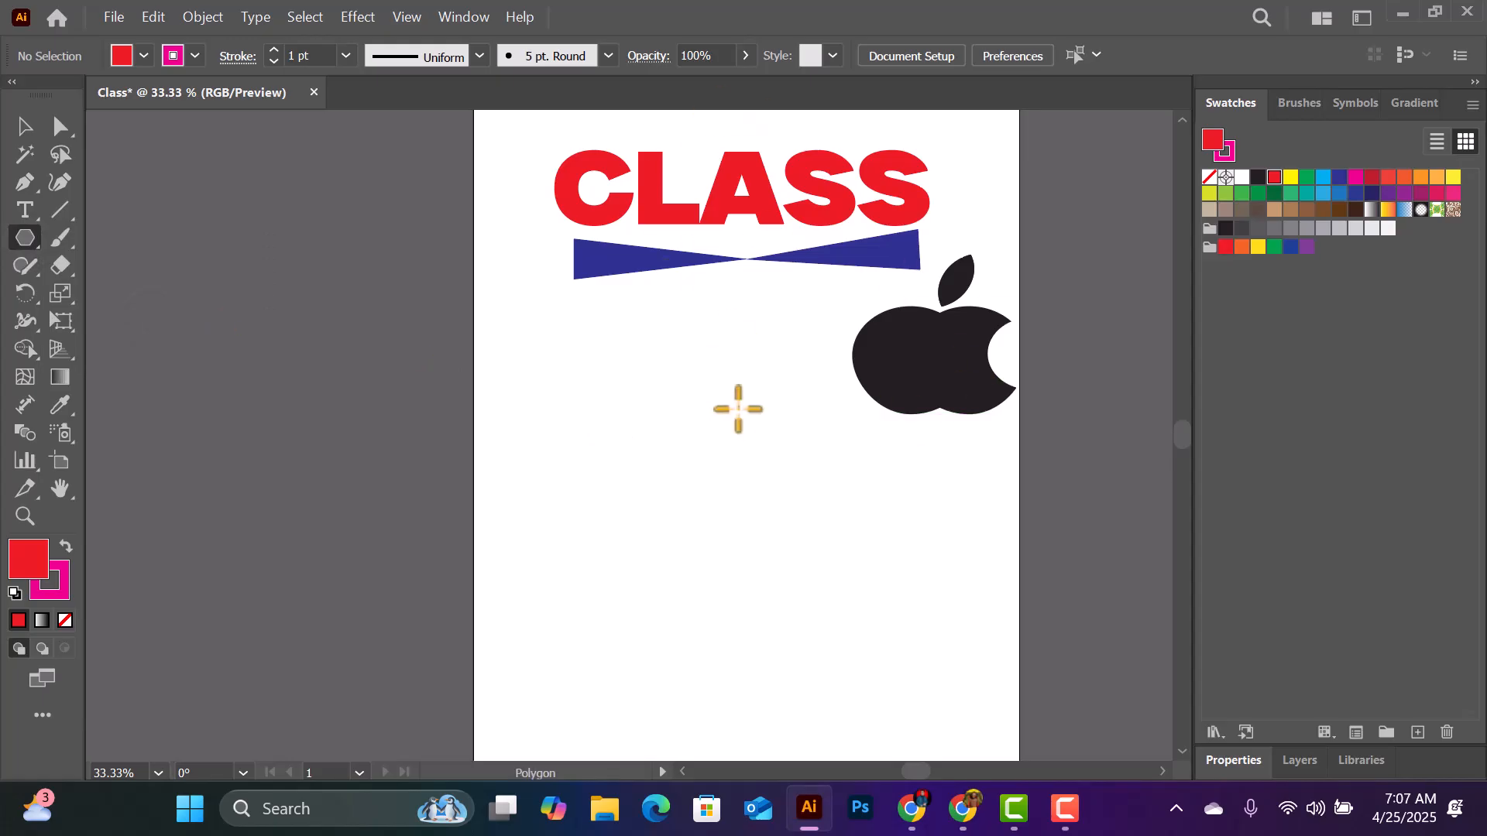
key(ctrl+equal)
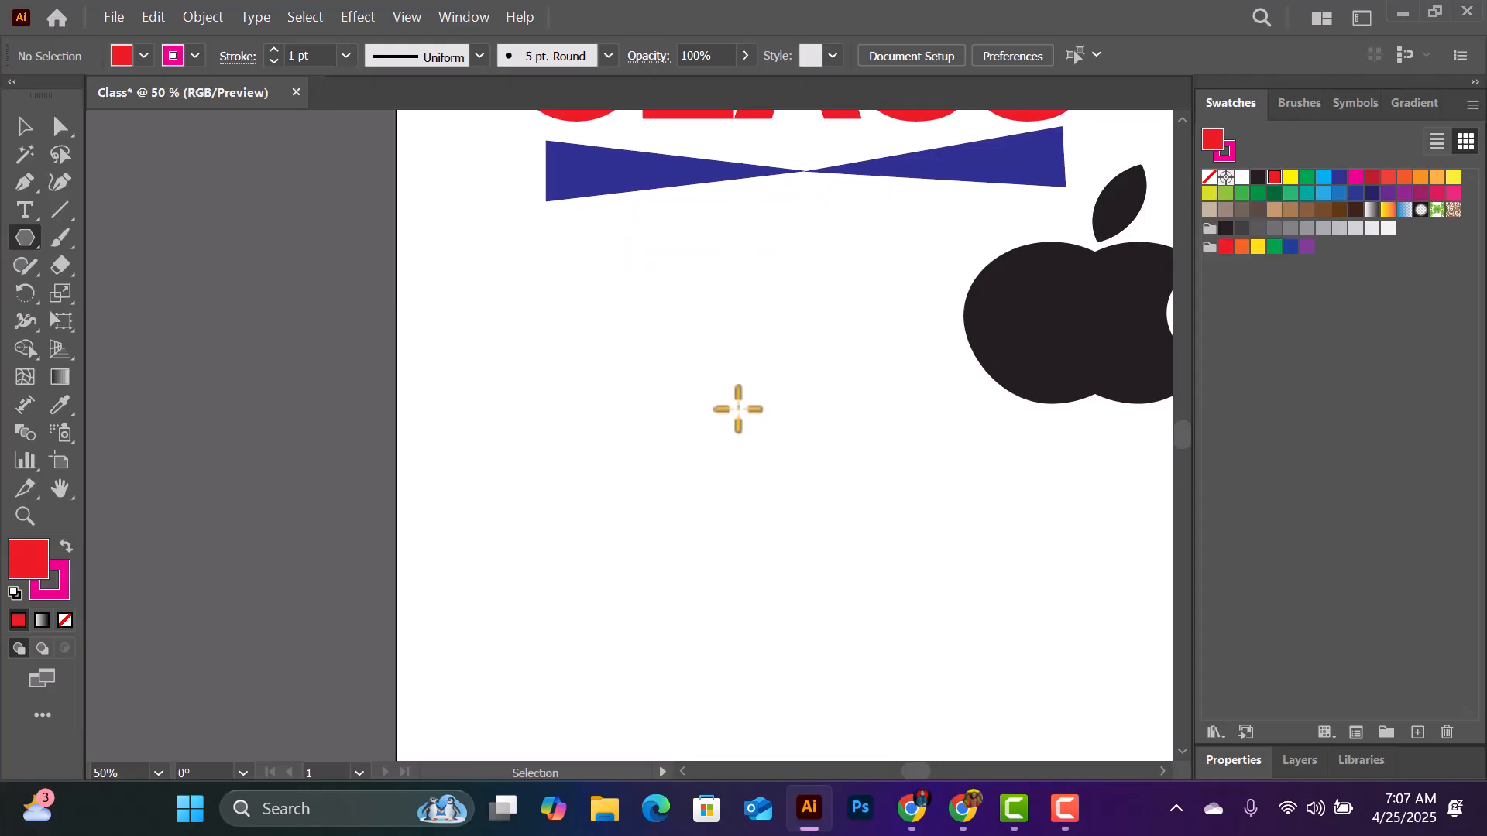
drag(921, 771, 929, 774)
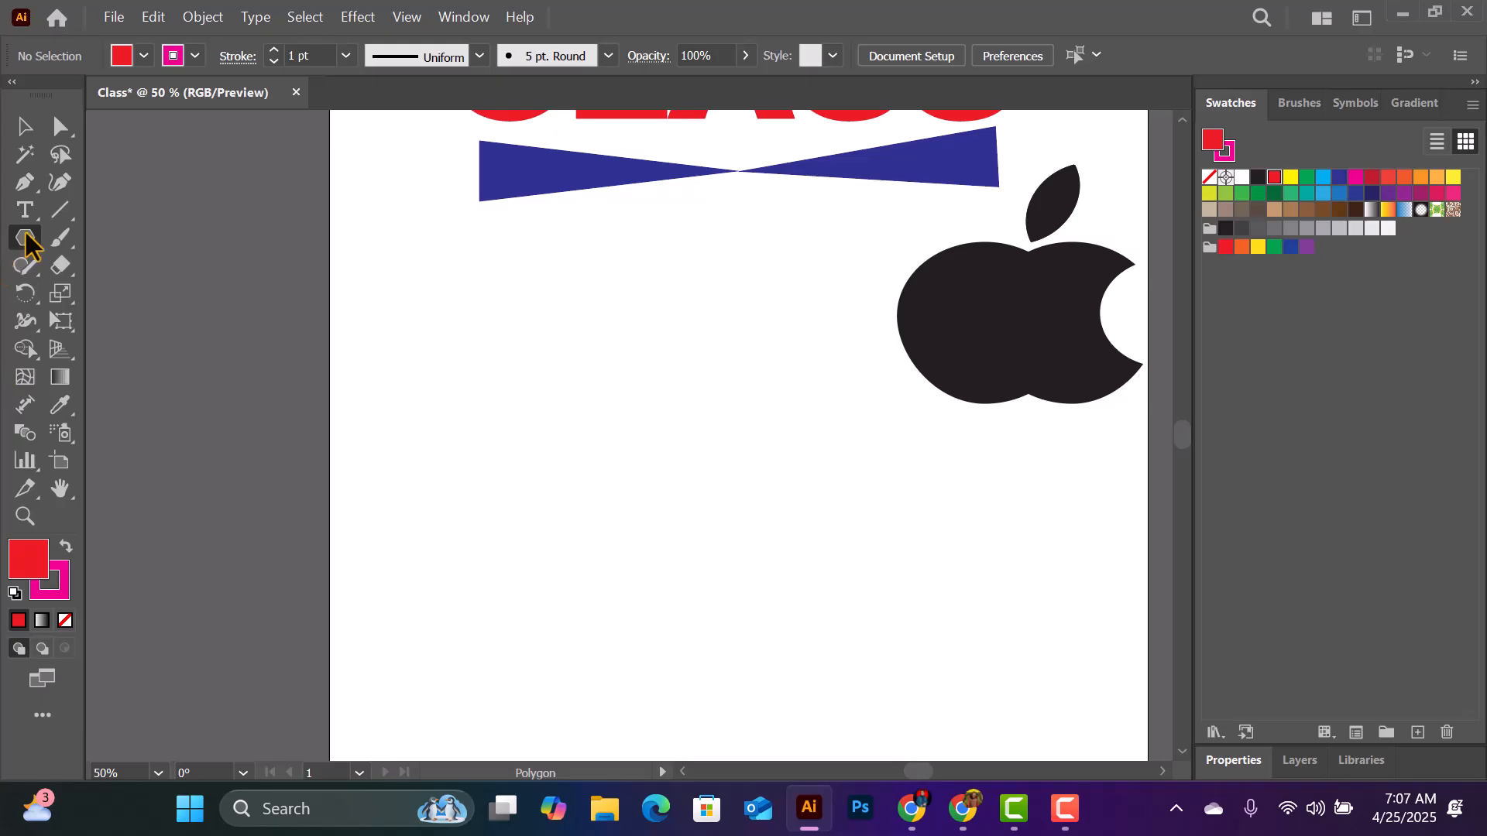
drag(585, 494, 674, 551)
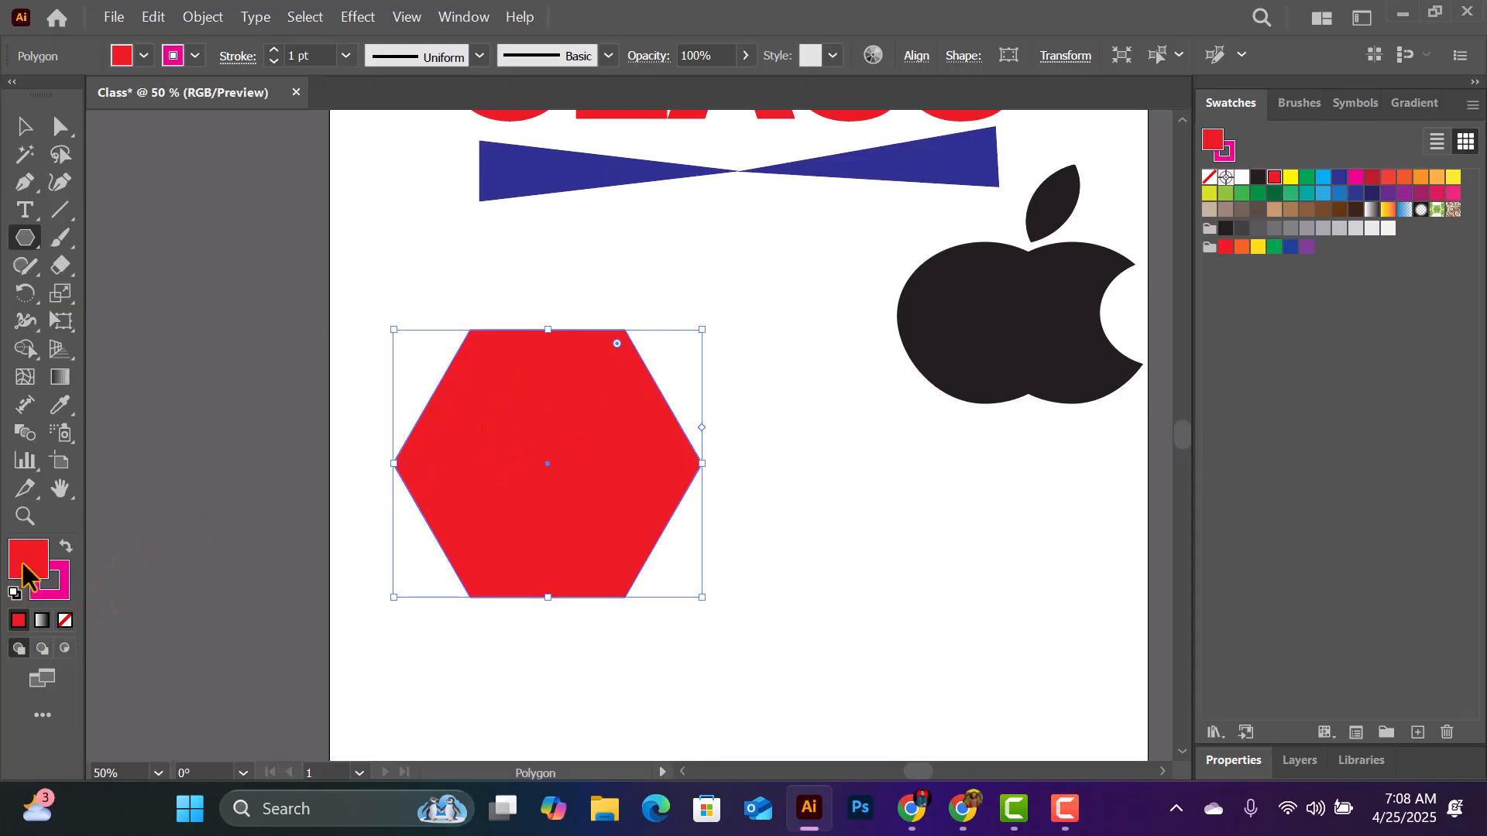
- Remove the hexagon's fill and set its stroke colour to black
click(66, 621)
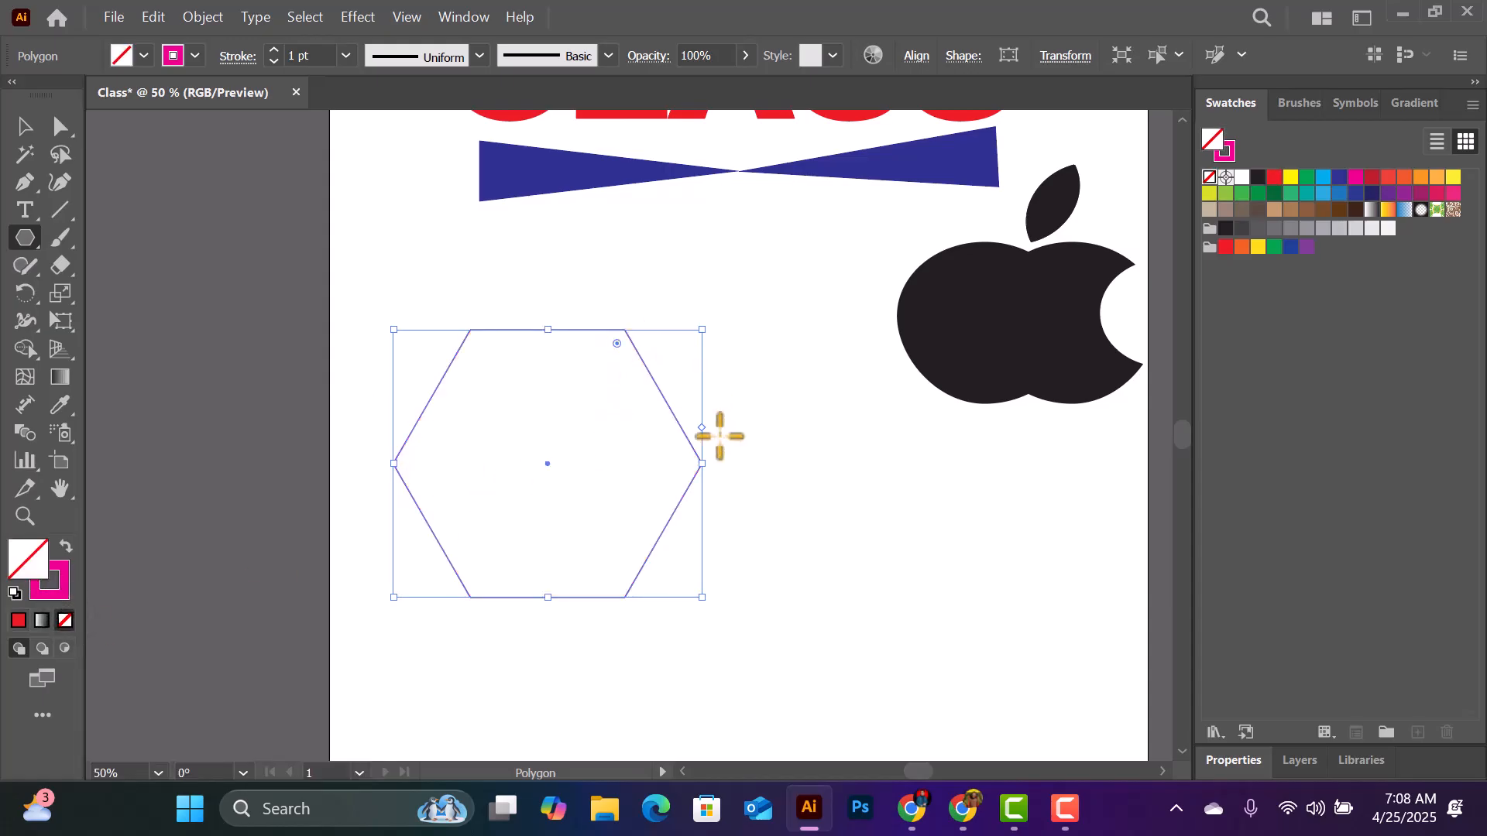
click(171, 56)
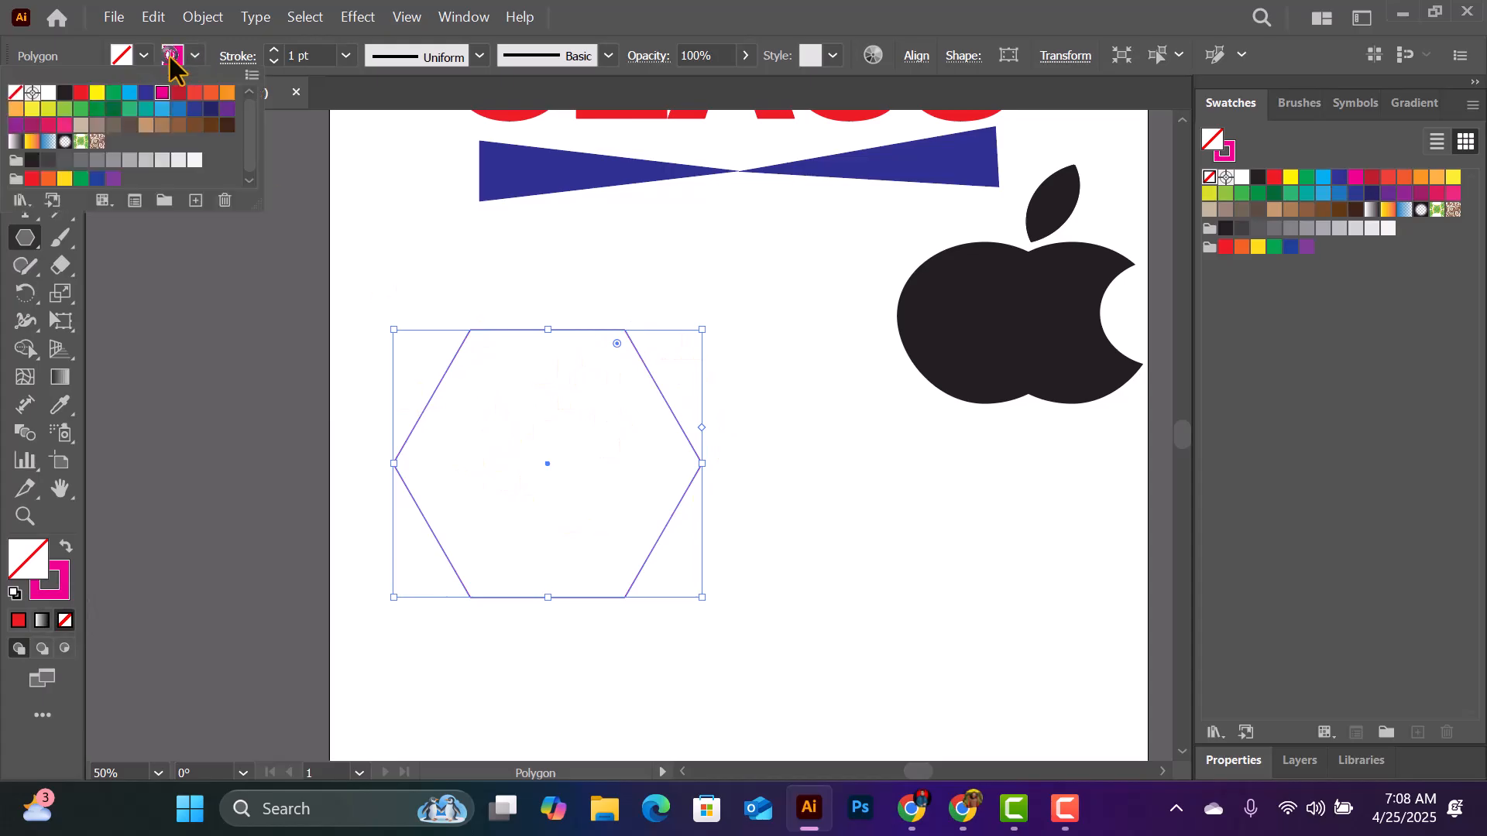
click(65, 92)
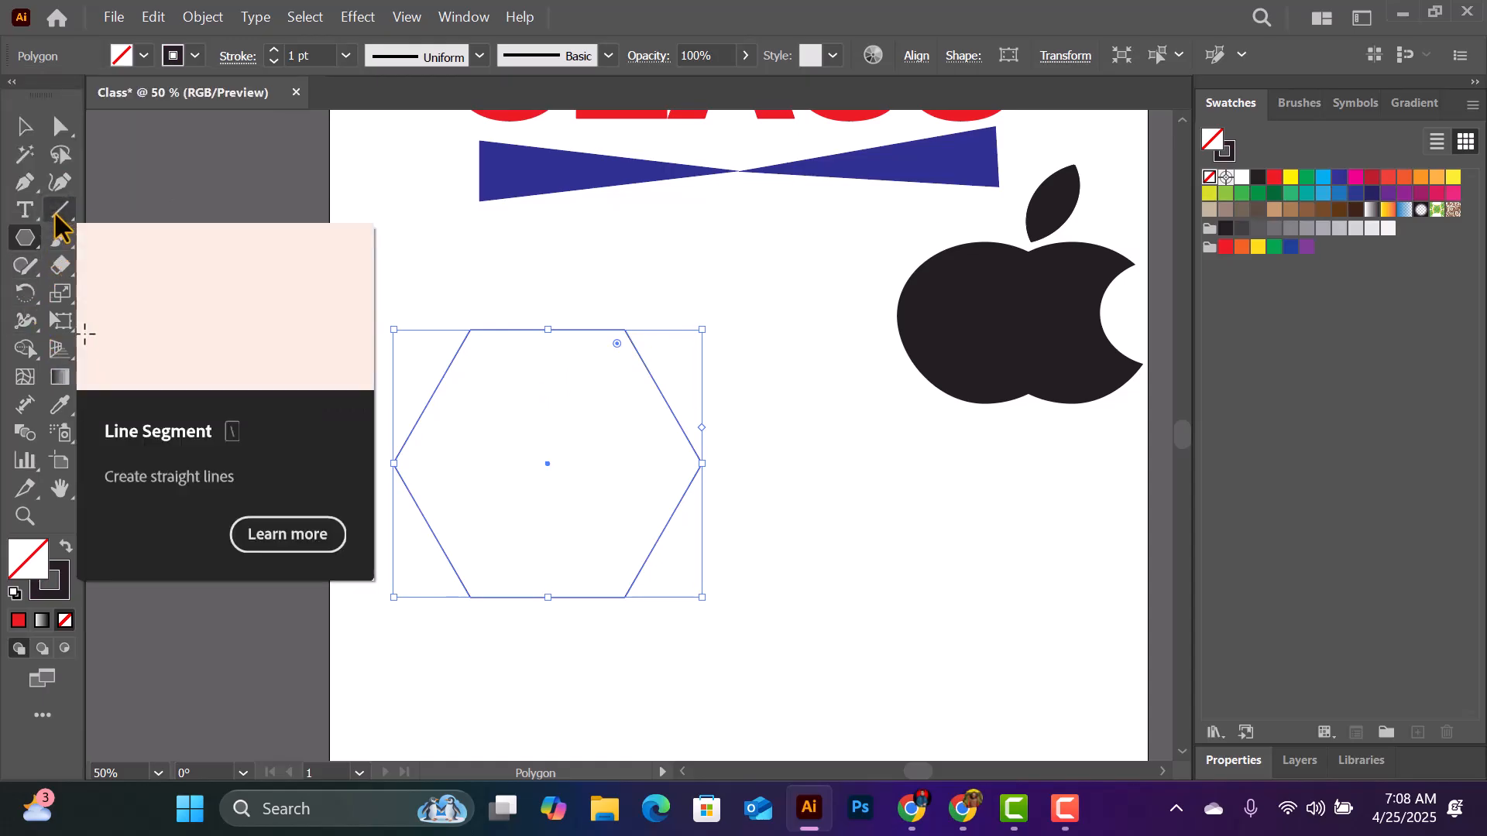
- Connect the hexagon's opposite corners with three straight Line Segment diagonals, dividing it into six triangles
click(58, 212)
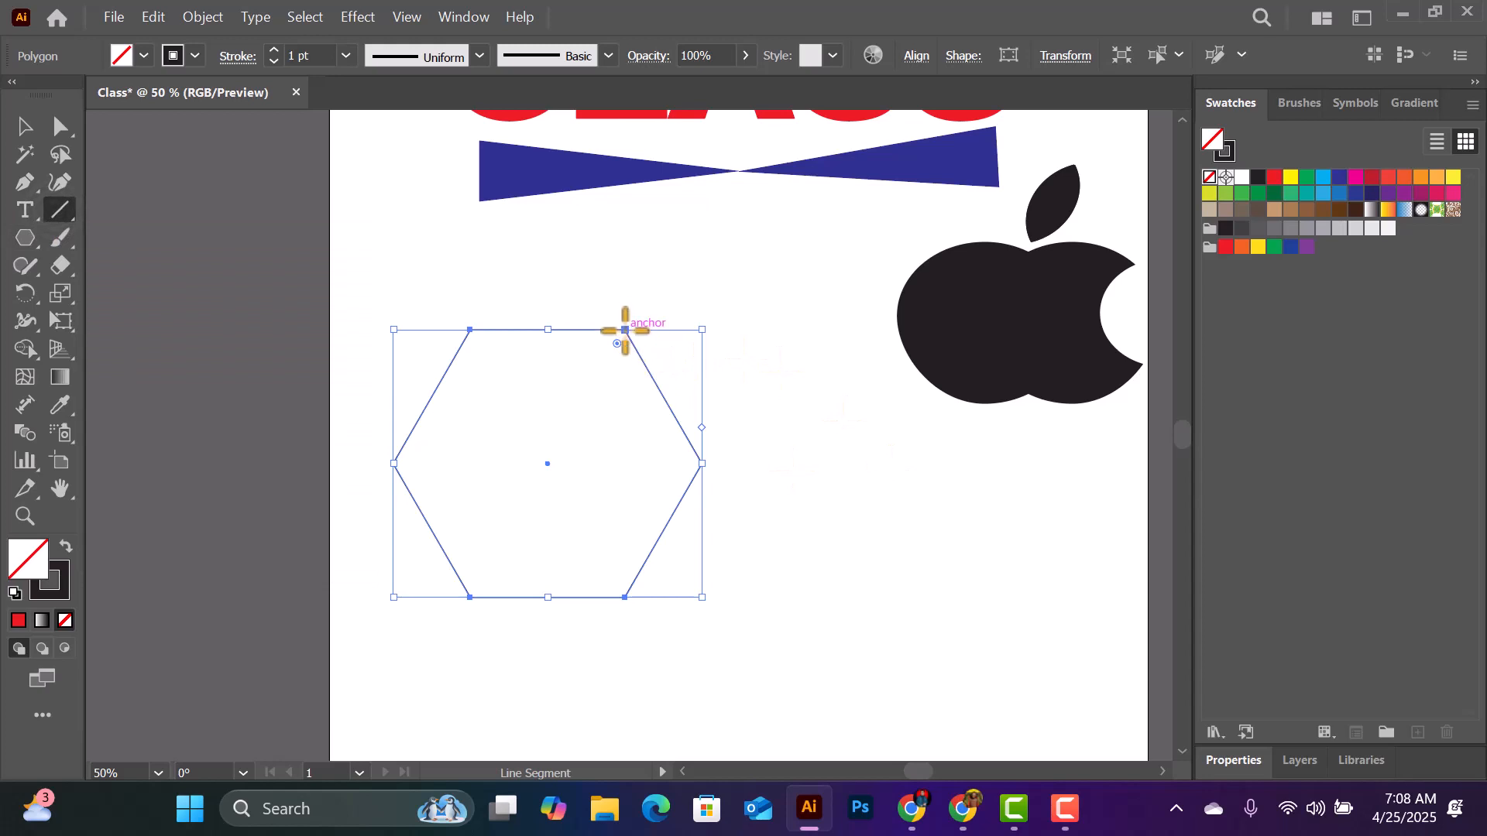
drag(625, 330, 469, 597)
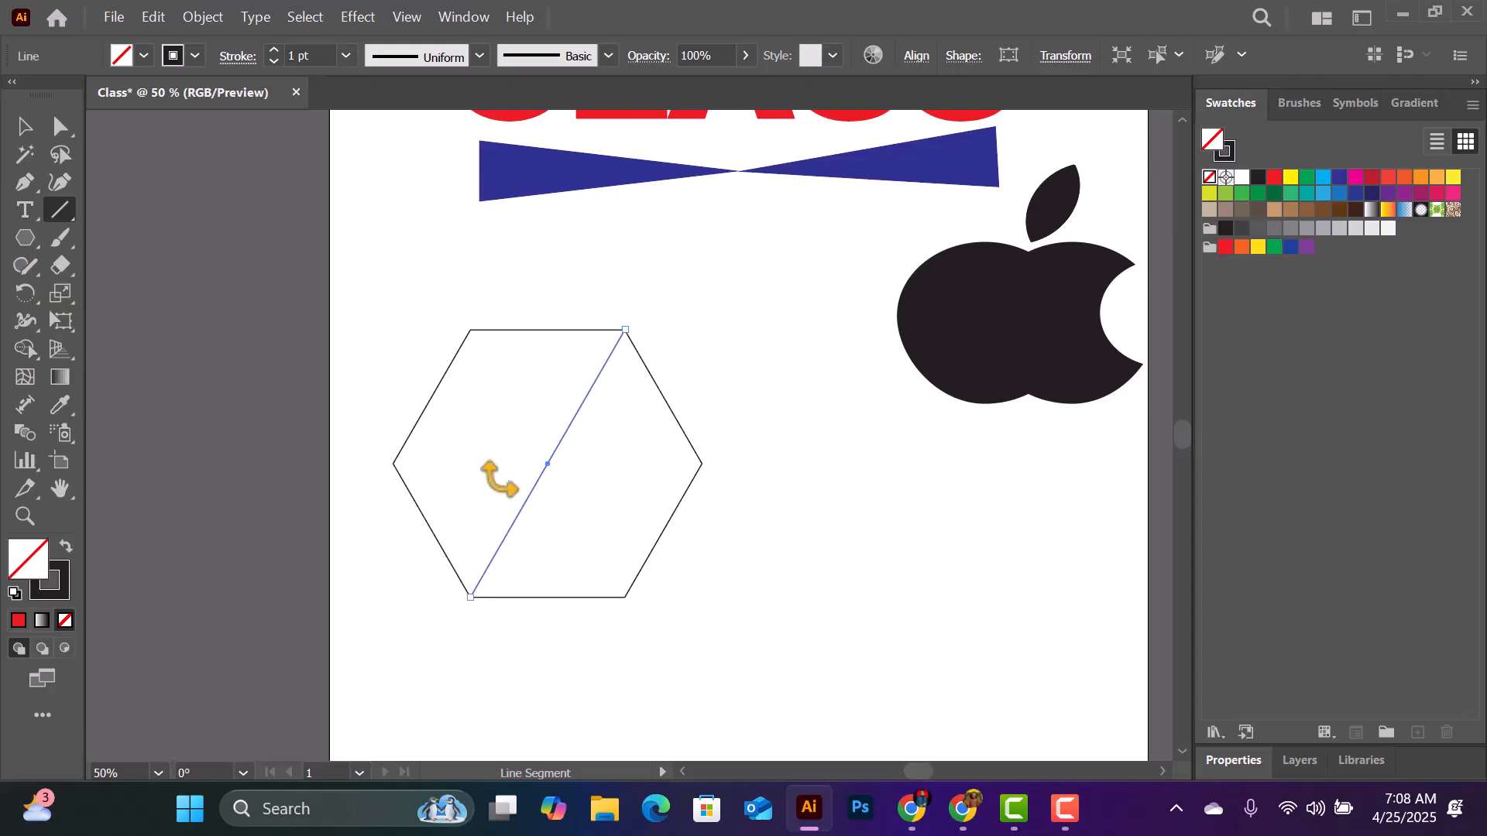
drag(470, 329, 625, 597)
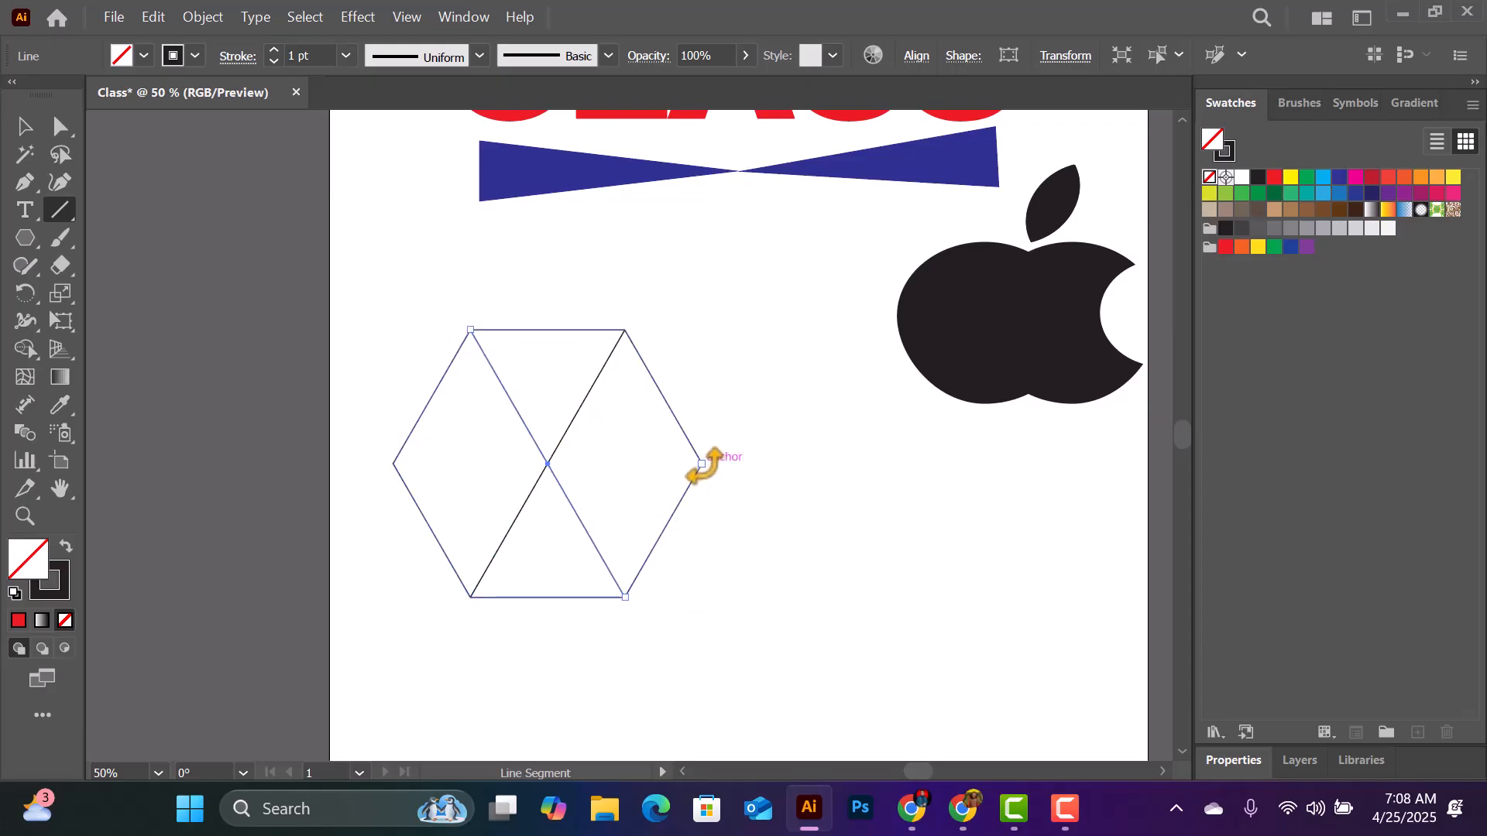
drag(701, 464, 393, 463)
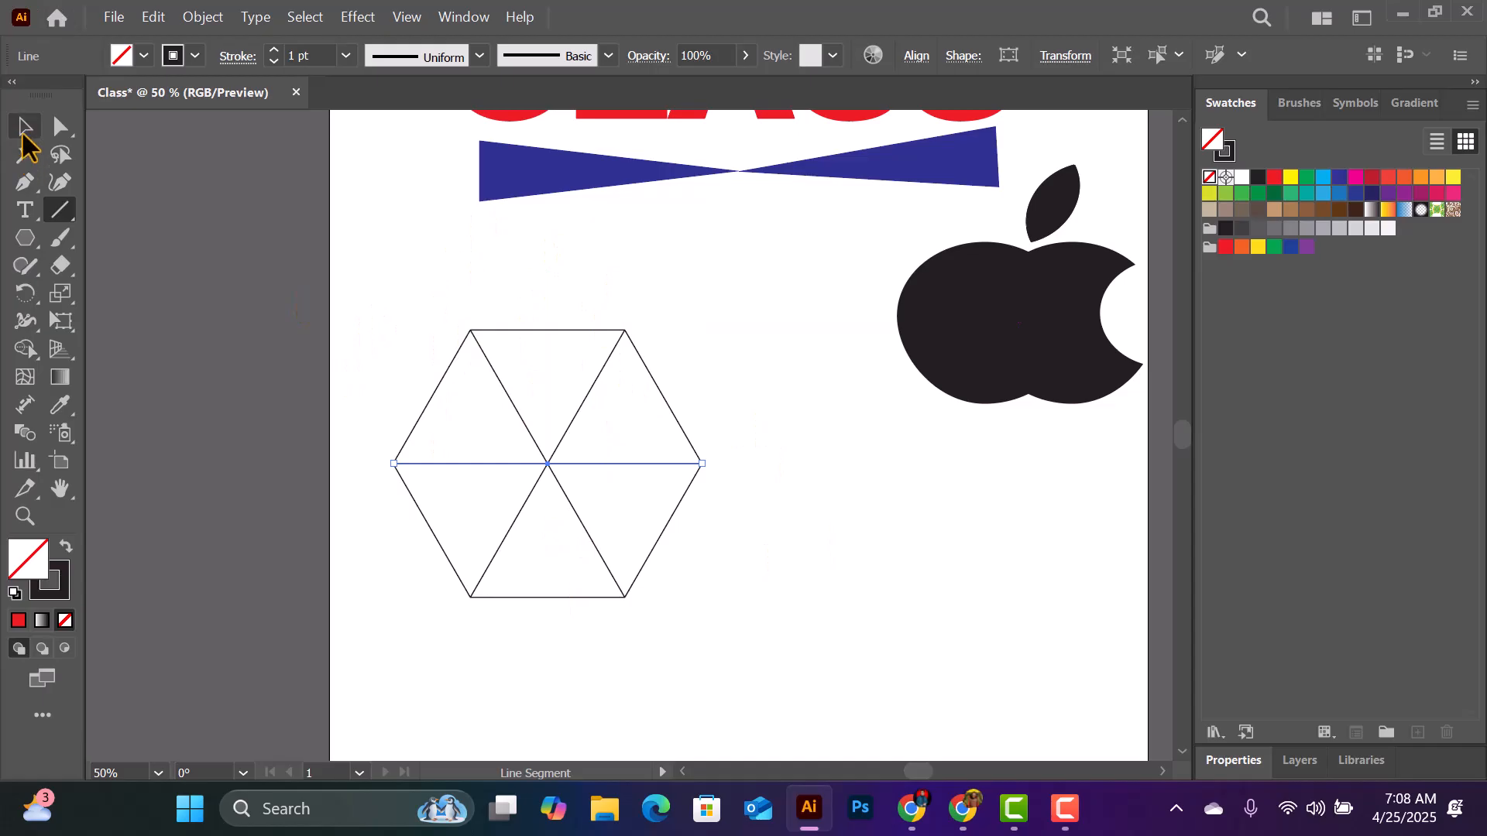
- Select the divided hexagon and merge its top and upper-right triangles into a light green cube face with Shape Builder
click(26, 131)
drag(400, 310, 709, 623)
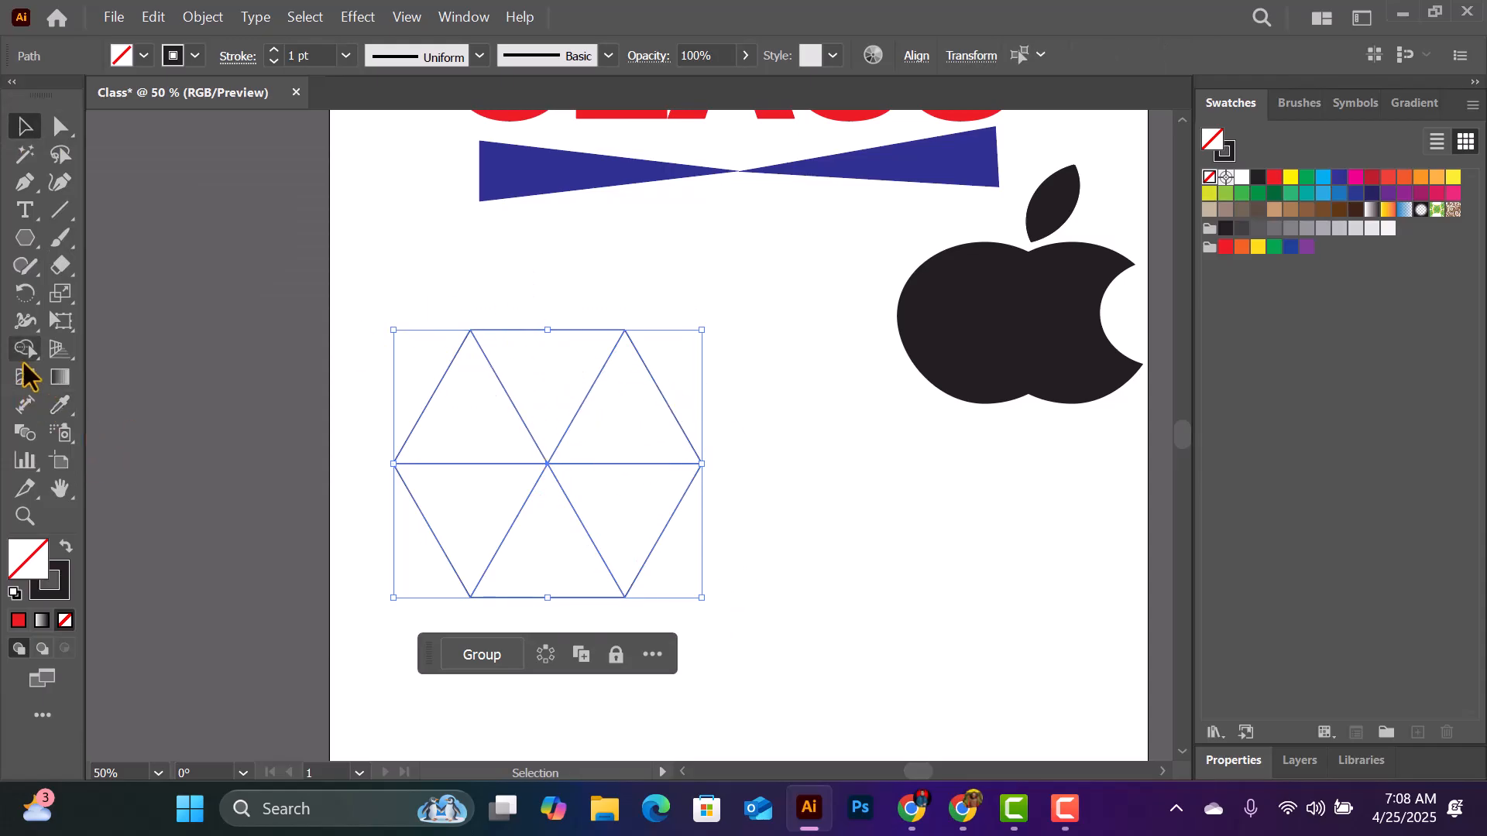
click(24, 350)
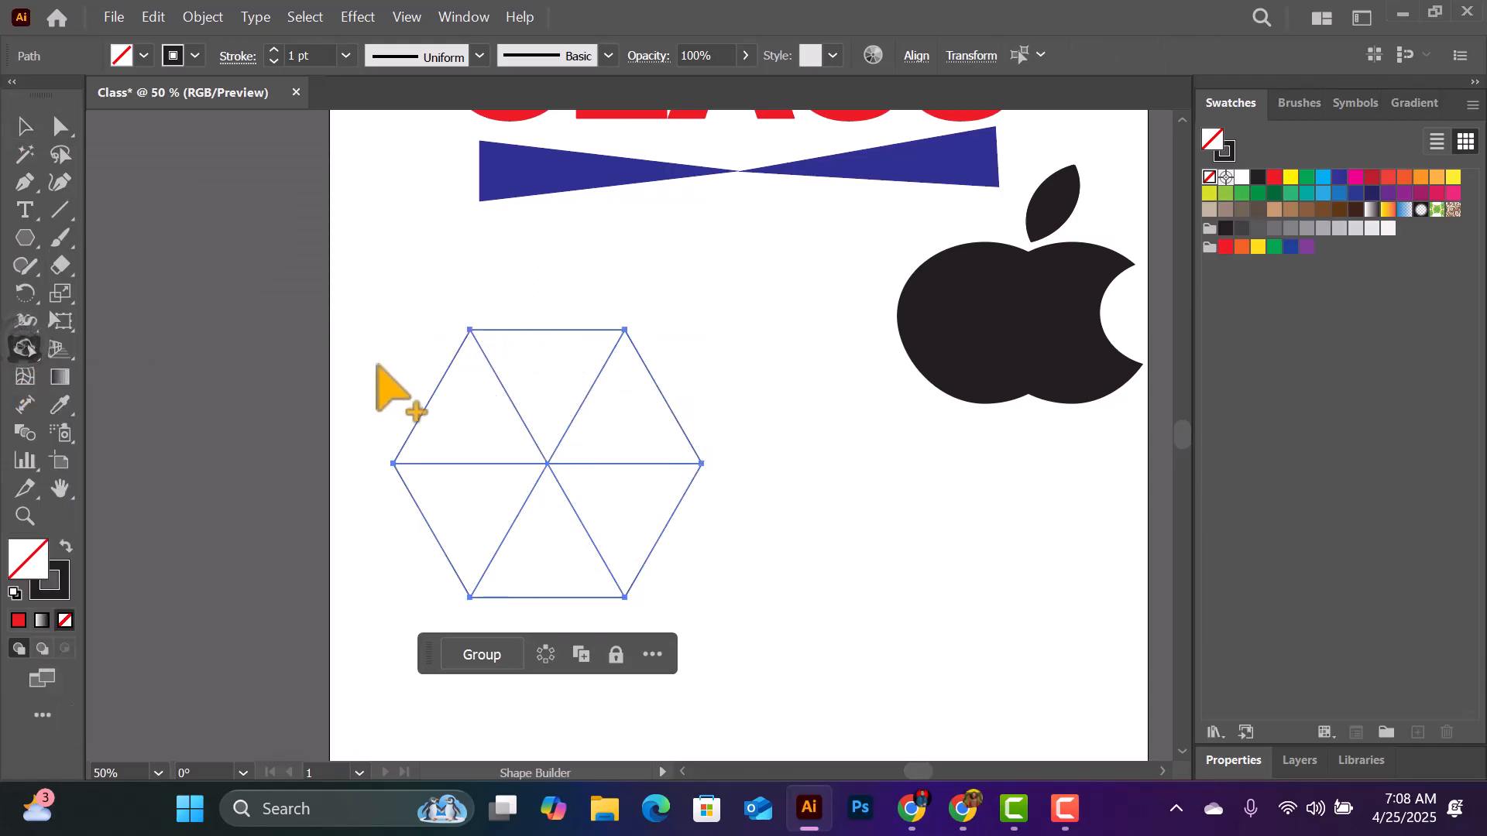
click(1241, 193)
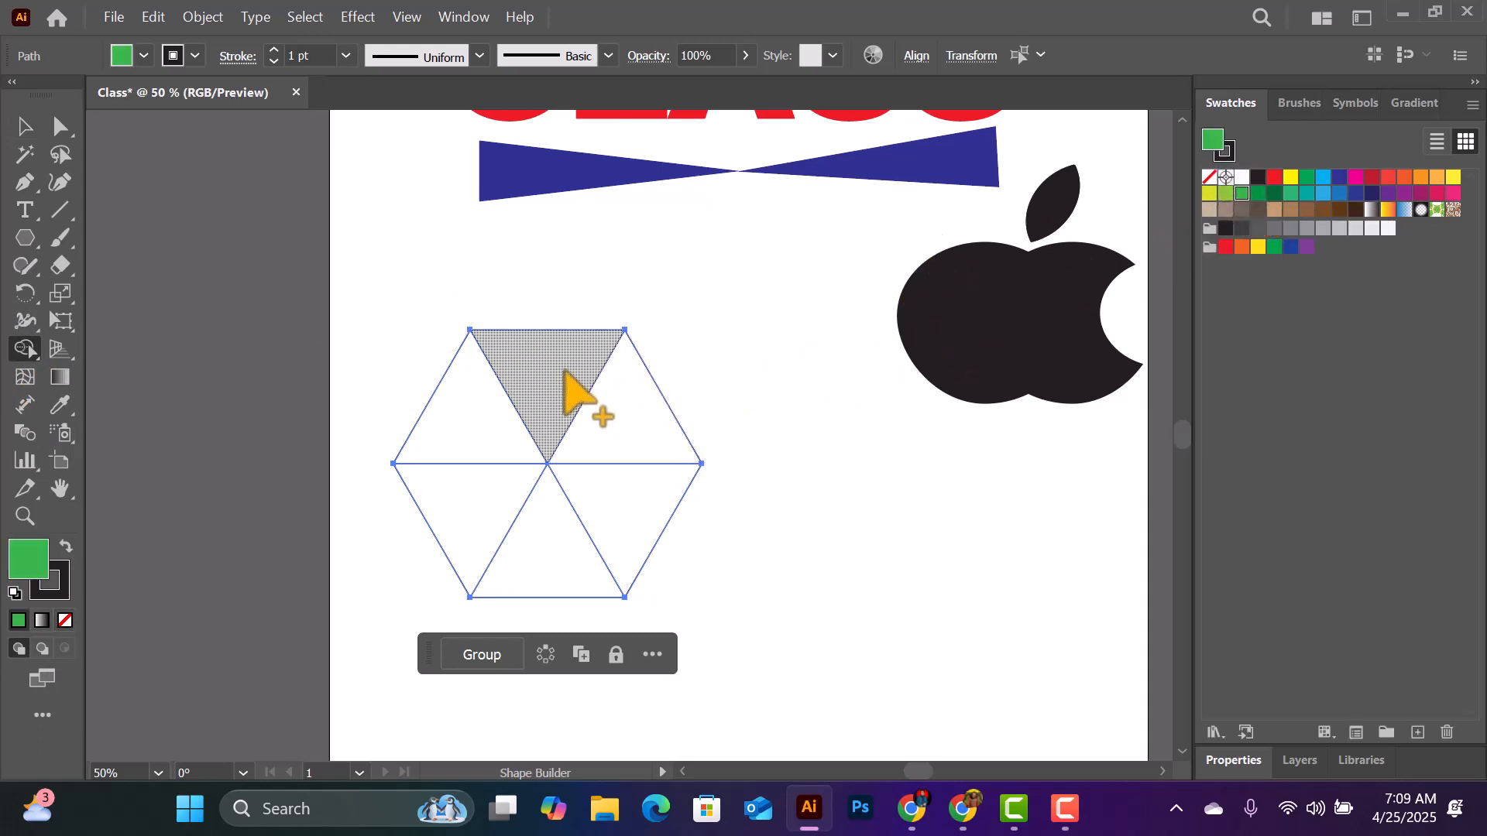
drag(561, 371, 622, 429)
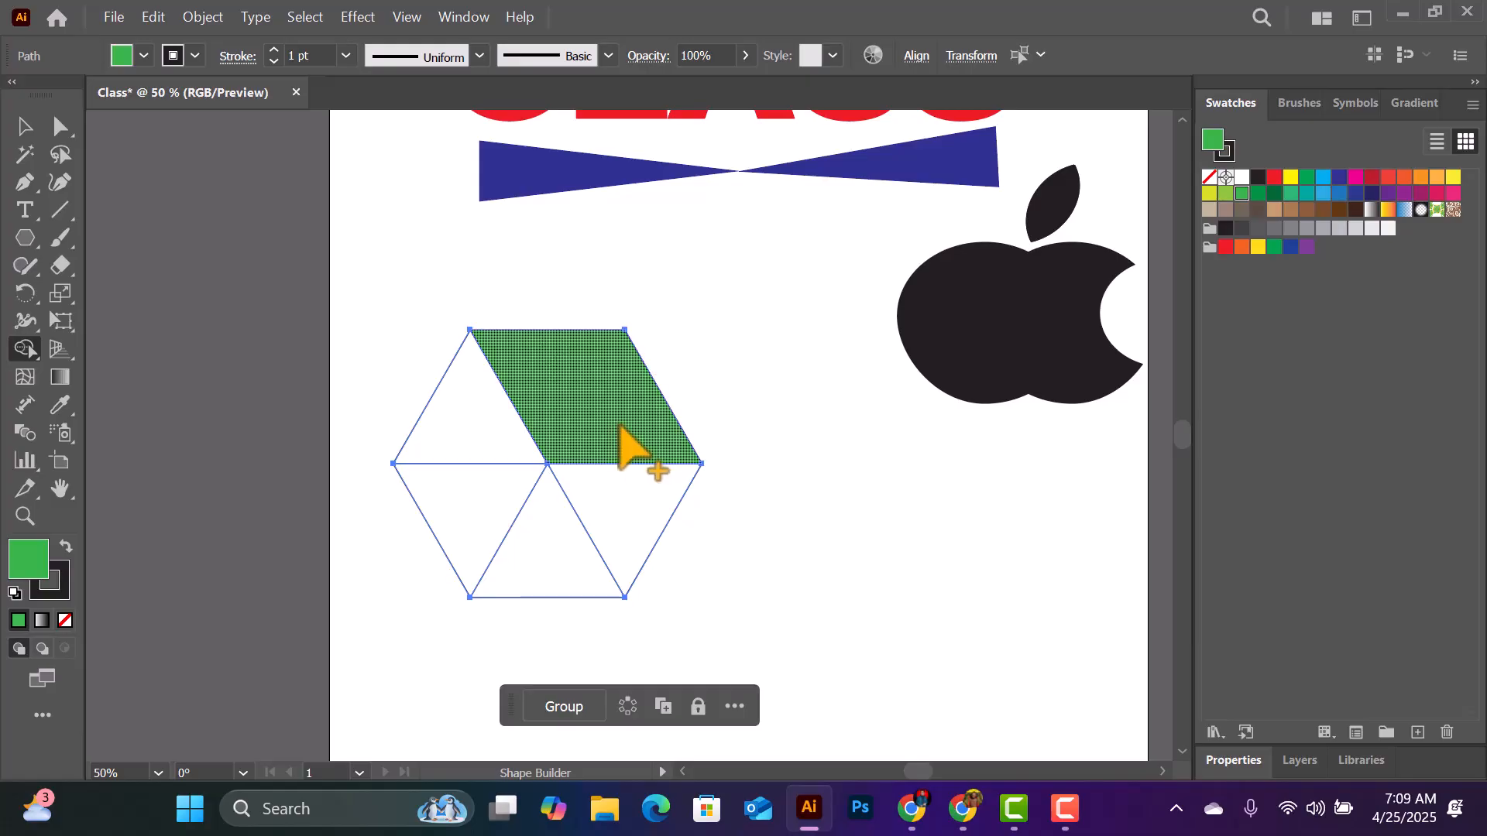
- Merge the two lower-right triangles into a medium green face and the two left ones into a dark green face
click(1258, 194)
drag(601, 507, 552, 553)
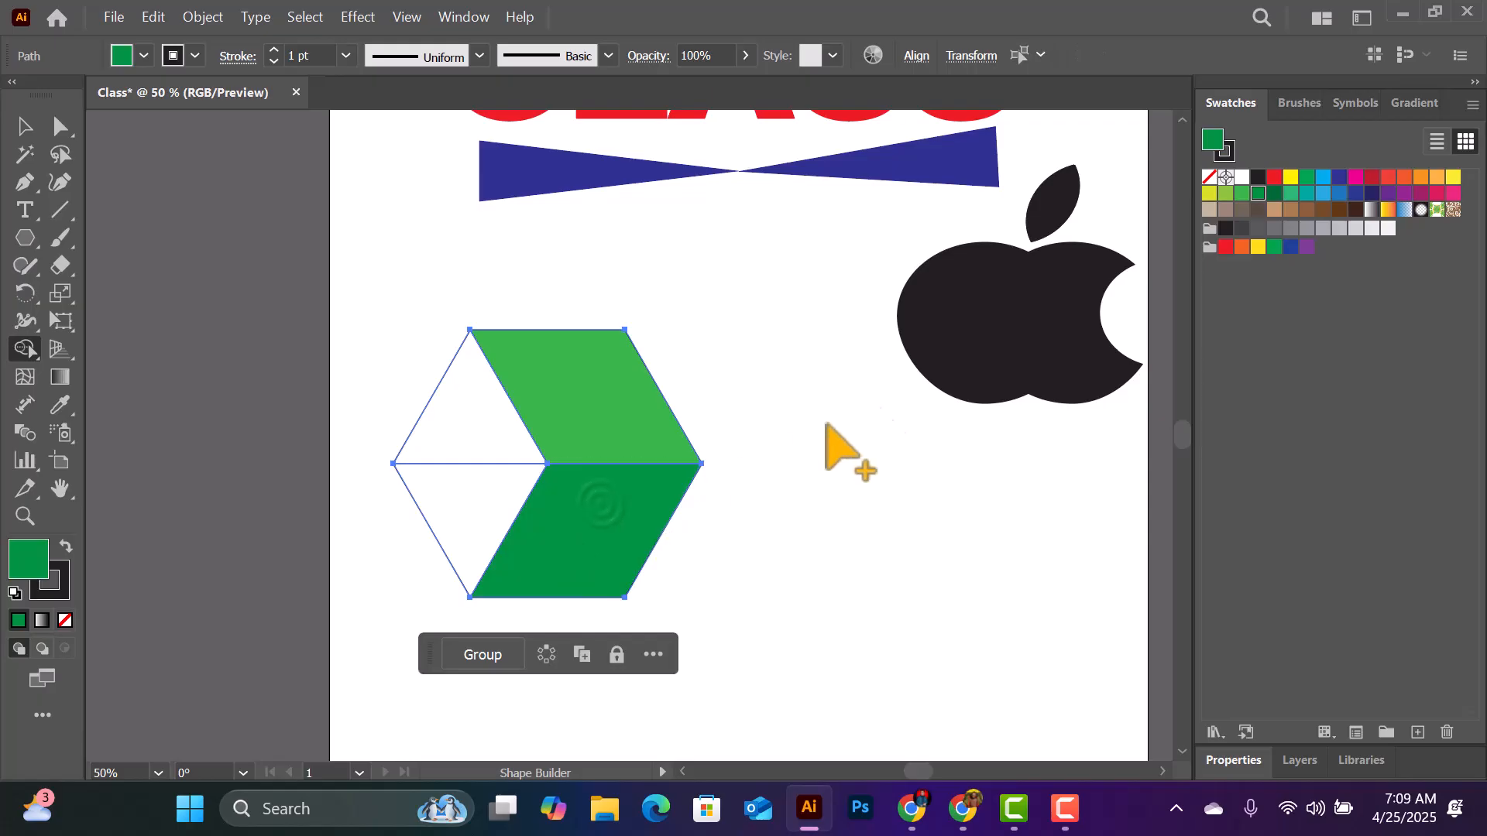
click(1274, 193)
drag(472, 400, 458, 502)
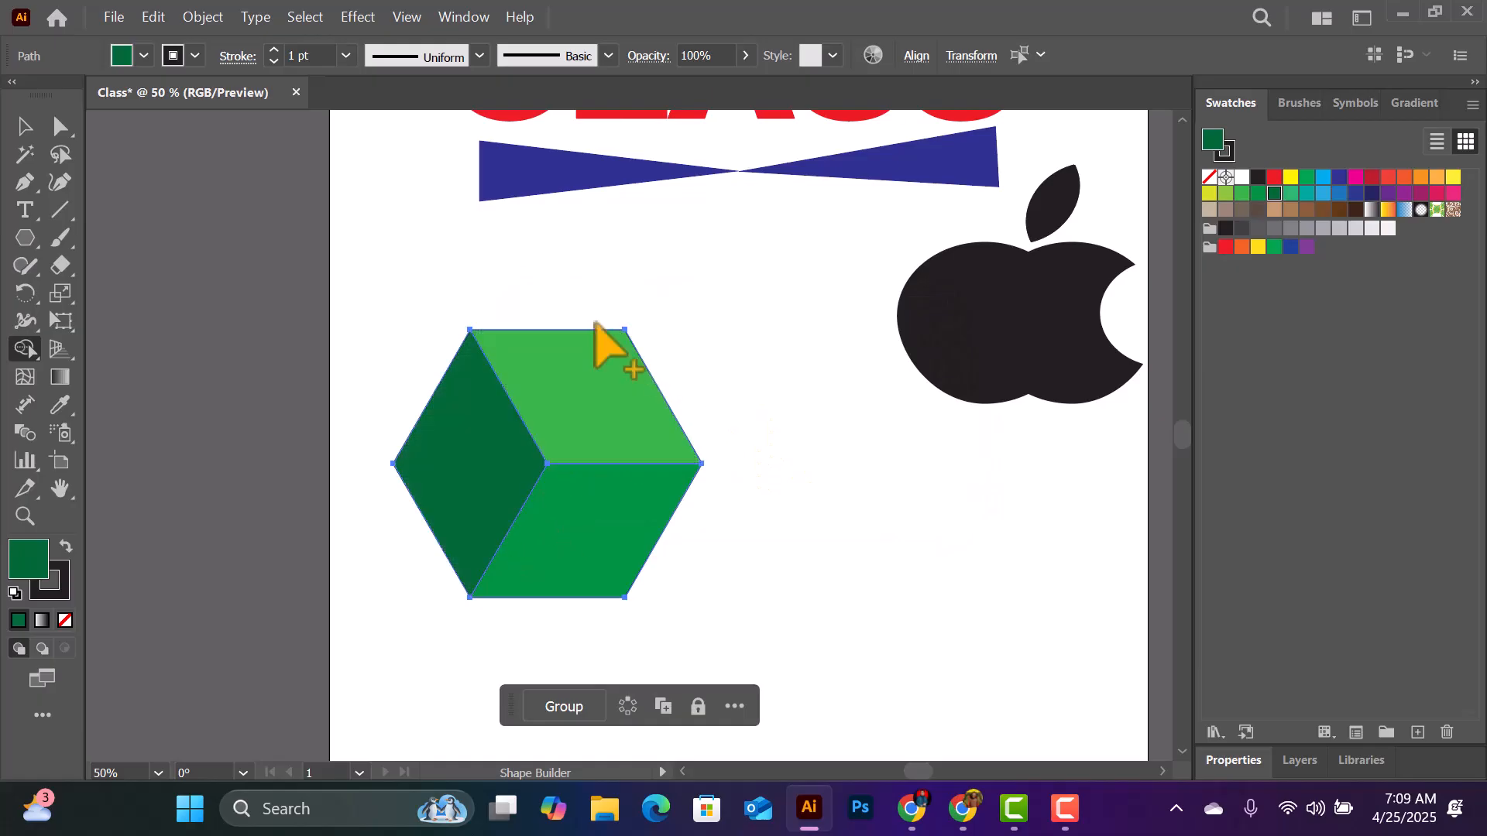
click(24, 126)
click(800, 339)
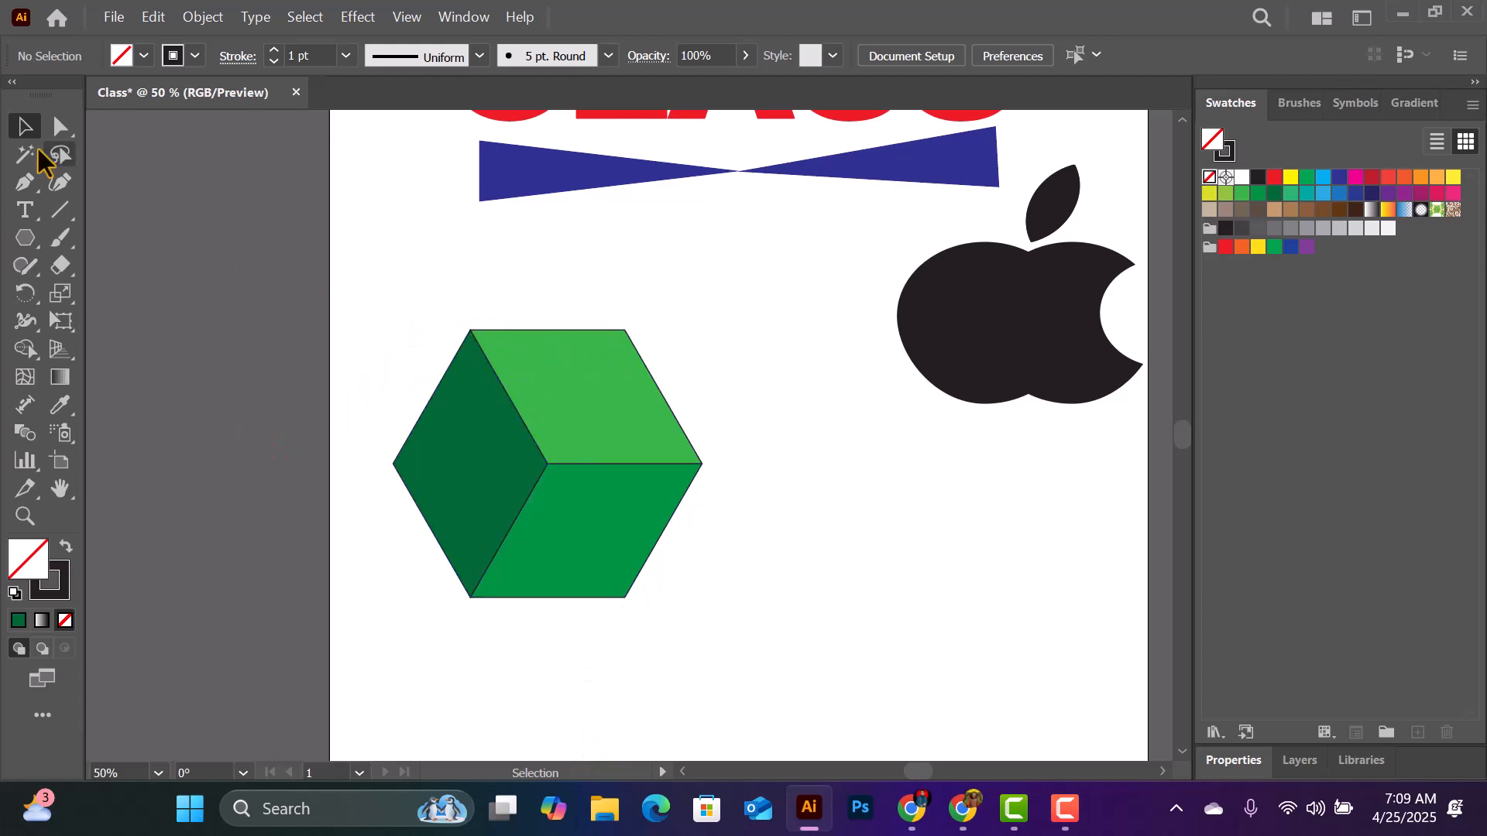
- Scale the green cube down to about two thirds and move it up between the bow tie and the apple
drag(399, 256, 697, 615)
drag(707, 336, 607, 415)
drag(514, 490, 763, 287)
- Draw a second, unfilled hexagon at the artboard's lower left and divide it into six triangles with three corner-to-corner lines
click(25, 236)
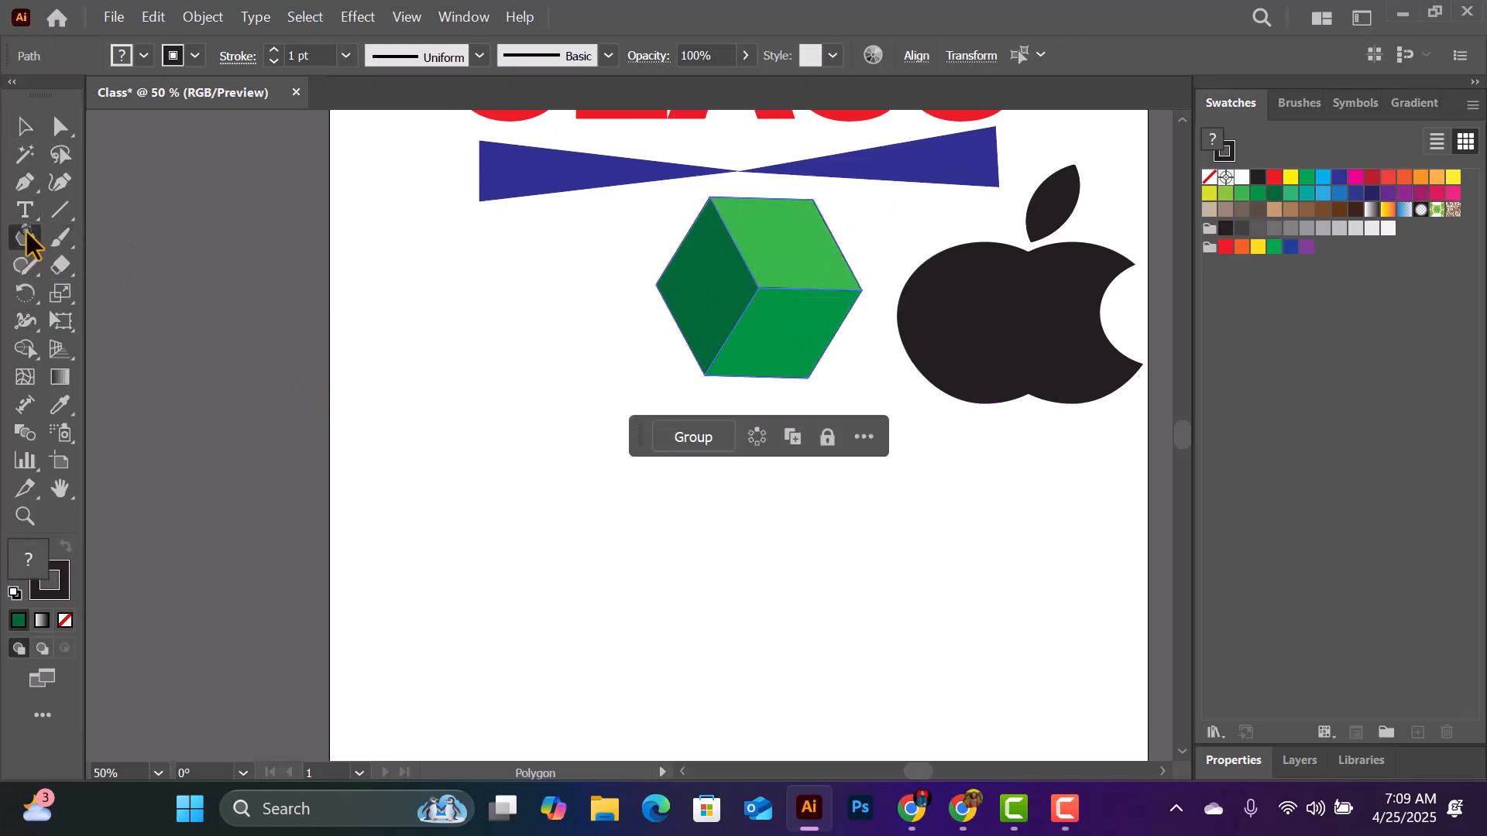
drag(482, 551, 573, 620)
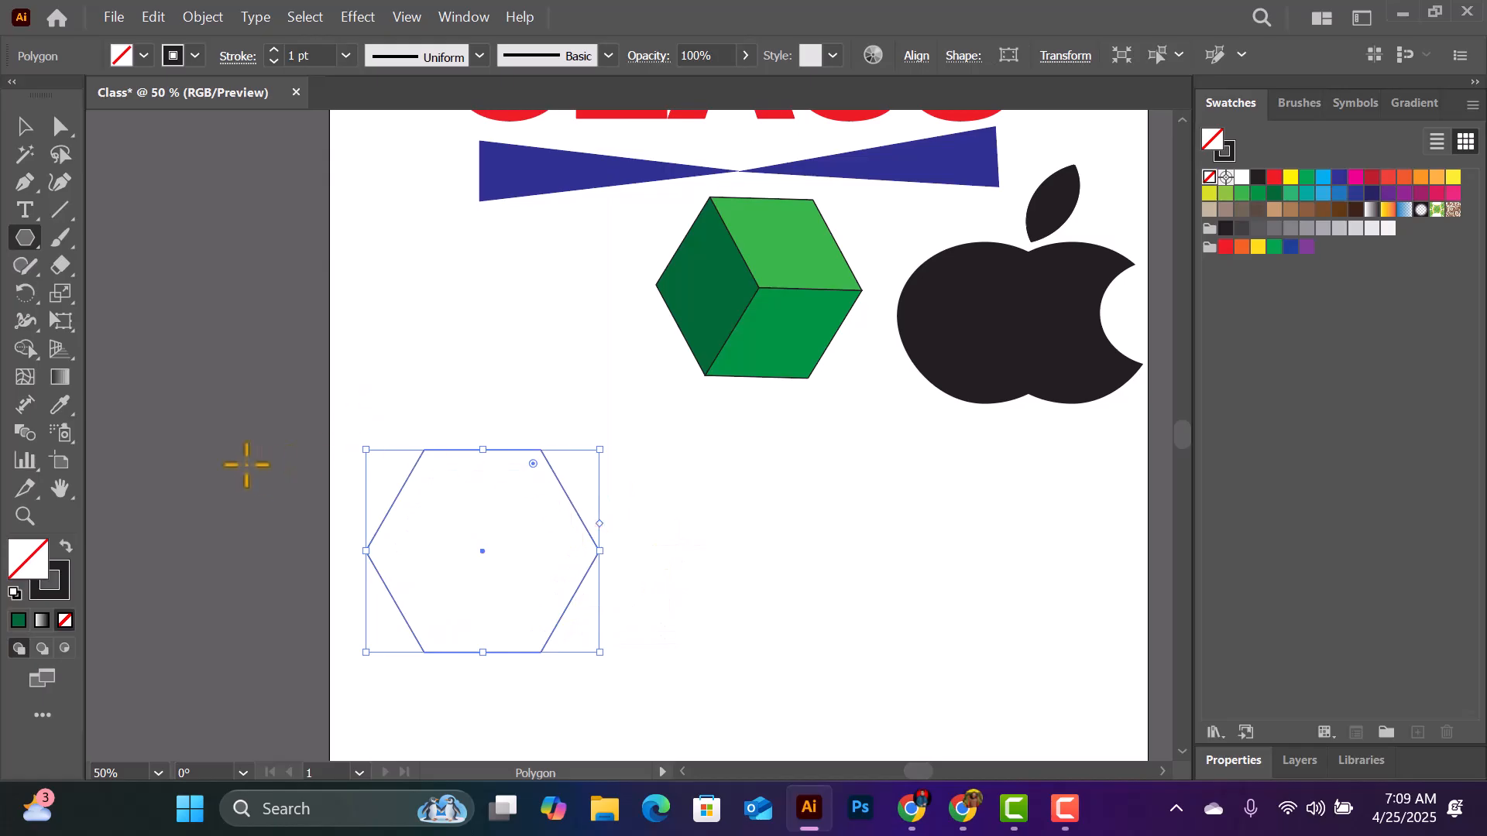
click(60, 209)
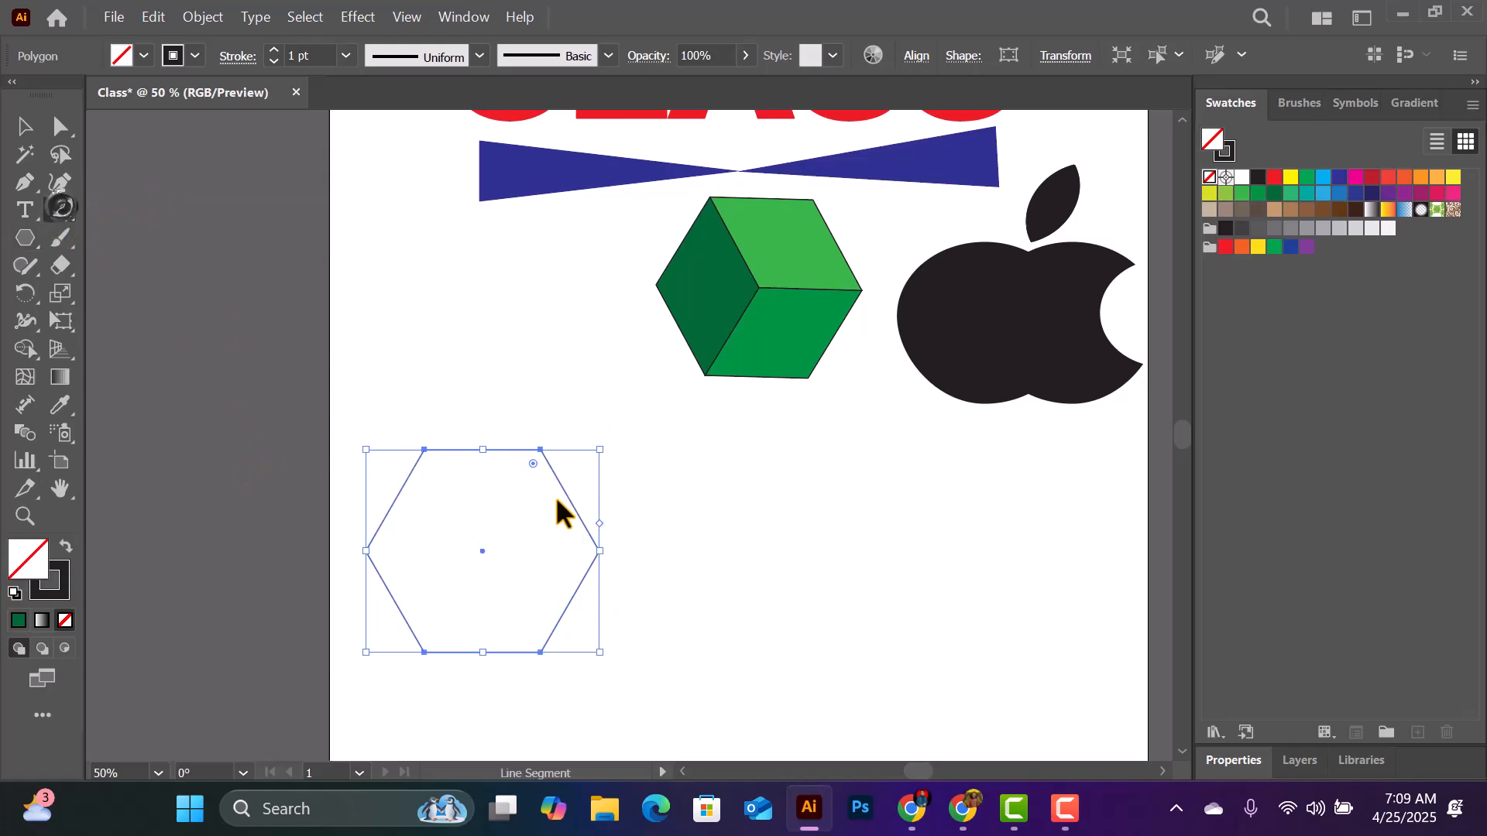
mouse_move(540, 449)
mouse_down()
mouse_move(451, 649)
mouse_move(421, 667)
mouse_move(424, 652)
mouse_up()
mouse_move(426, 451)
mouse_down()
mouse_move(520, 583)
mouse_move(541, 652)
mouse_up()
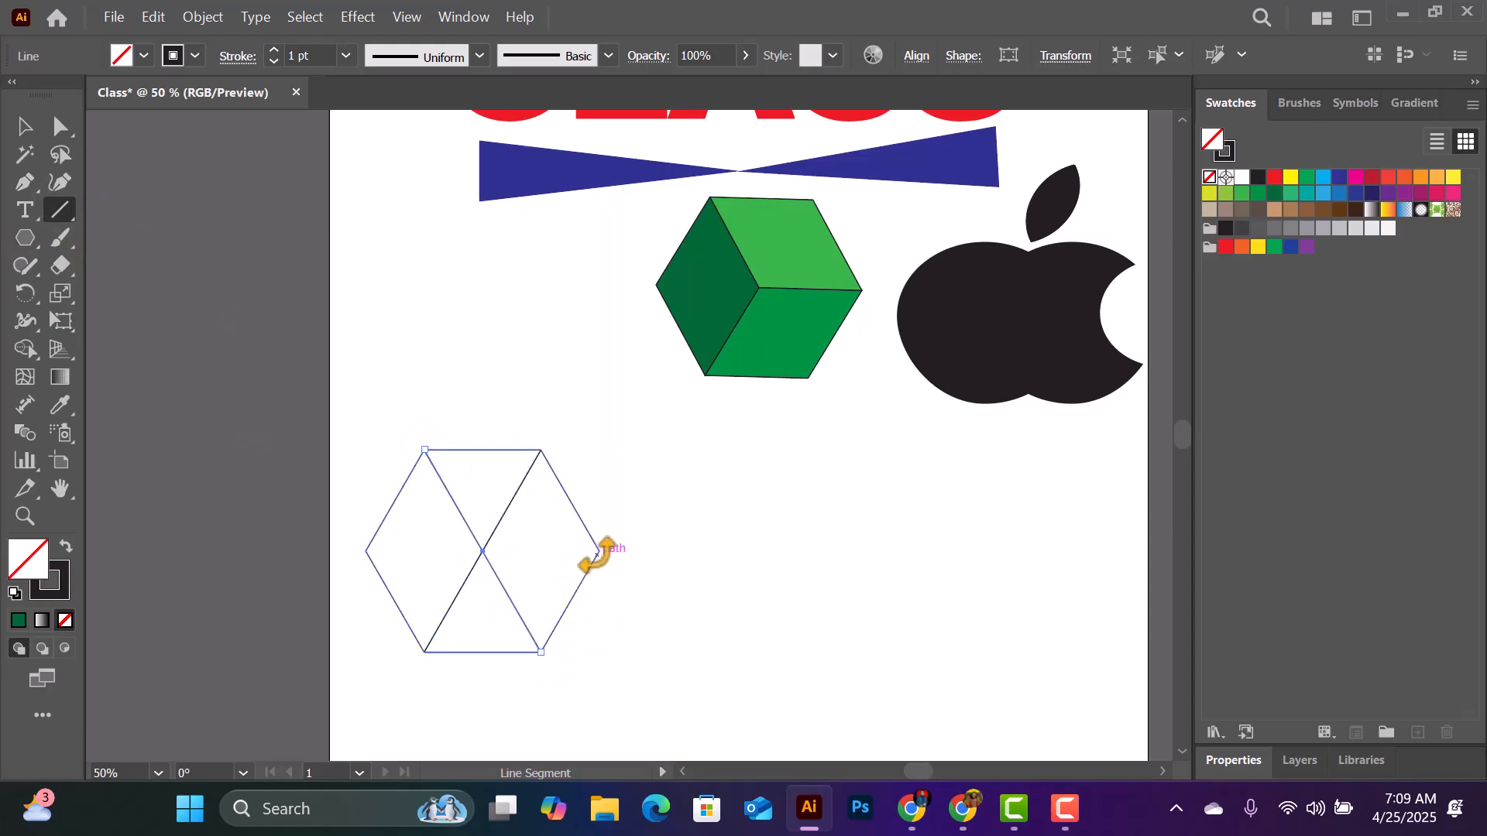
mouse_move(600, 552)
mouse_down()
mouse_move(415, 571)
mouse_move(366, 552)
mouse_up()
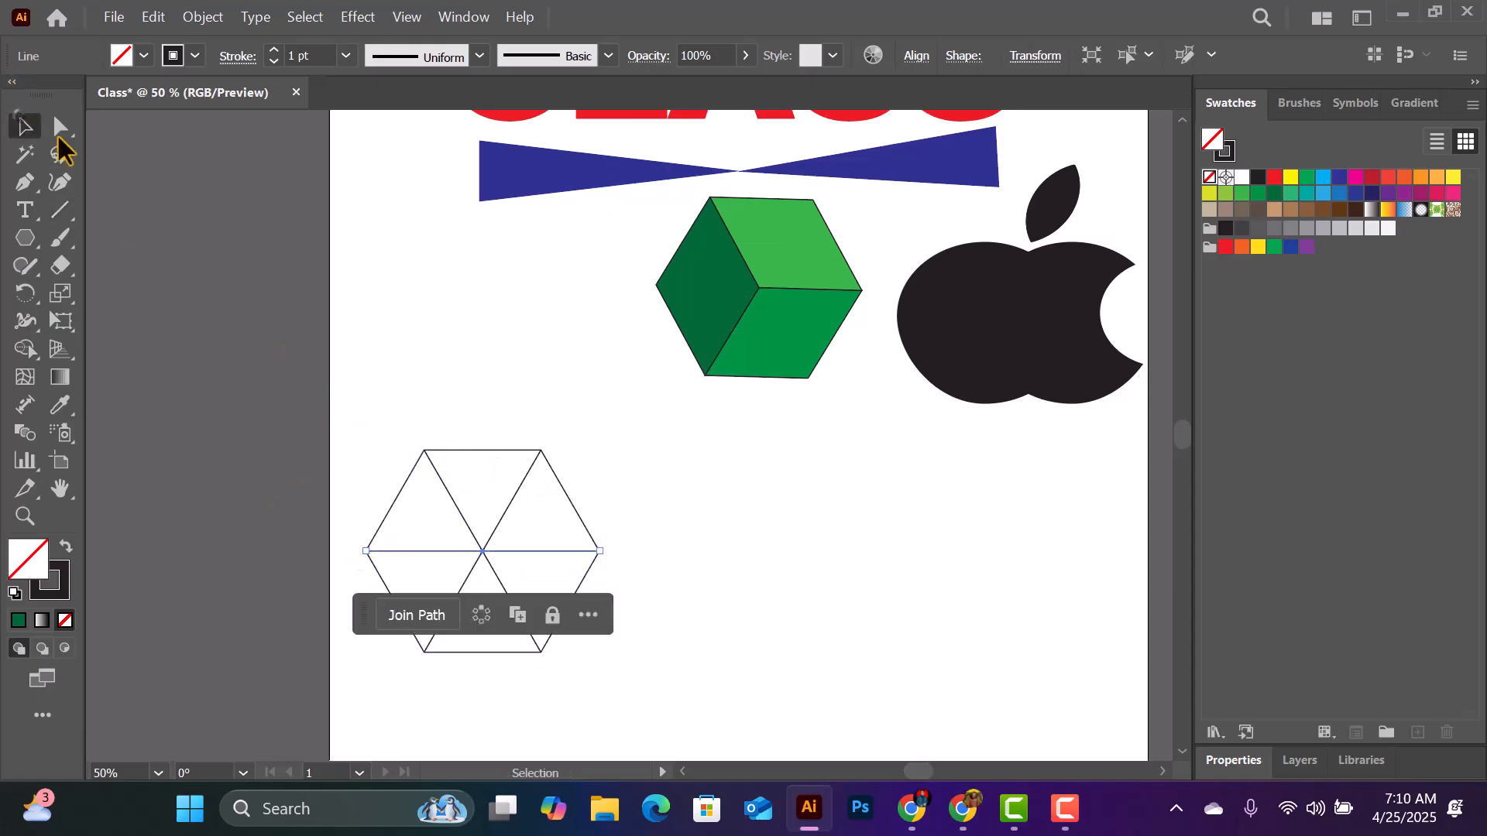
click(444, 422)
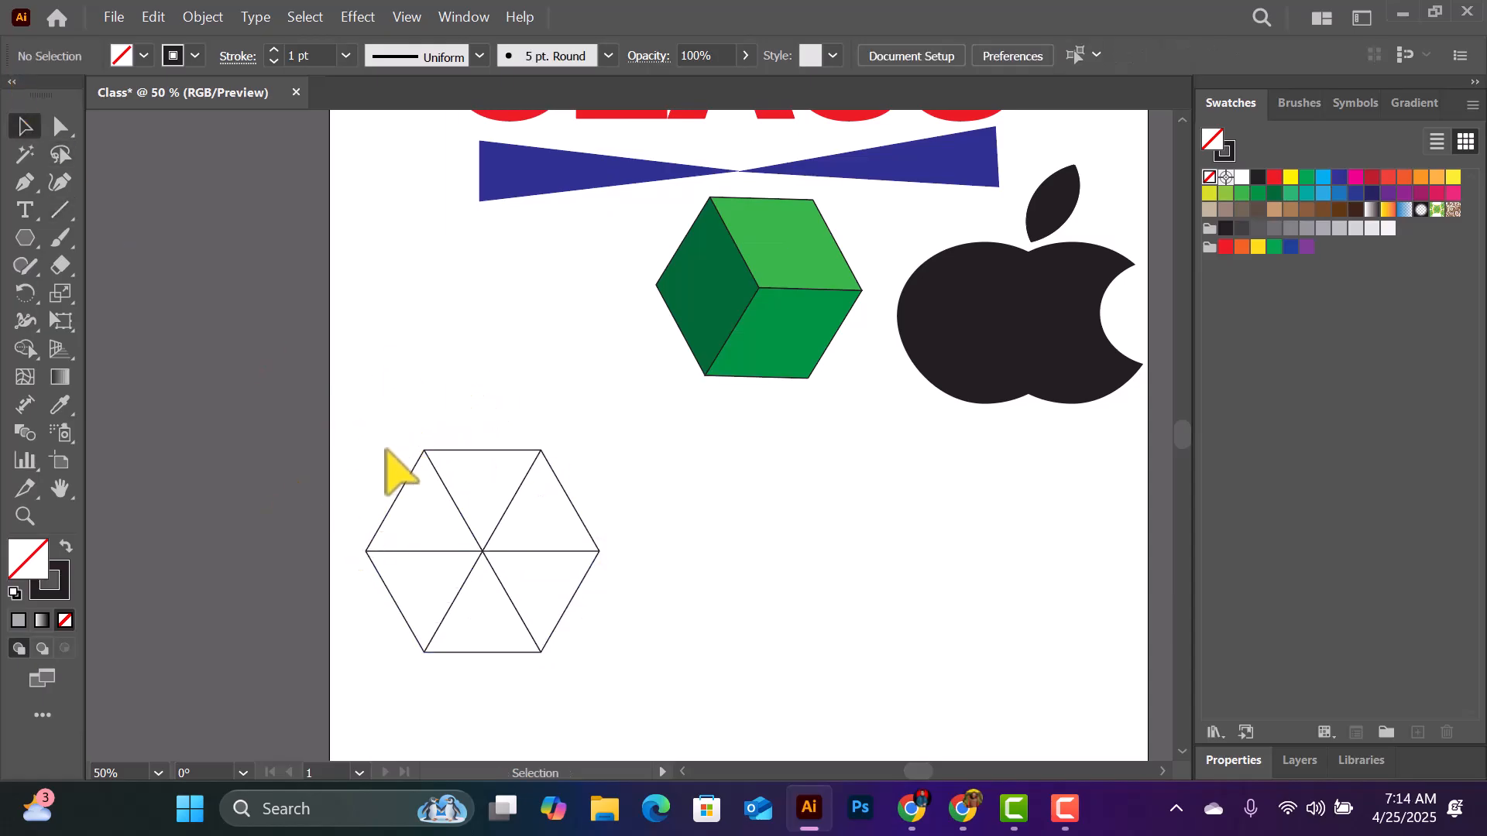
- Select the segmented hexagon and fill its top, upper-right and lower-right triangles with progressively lighter greys, starting at K=40, using Shape Builder
drag(330, 399, 614, 707)
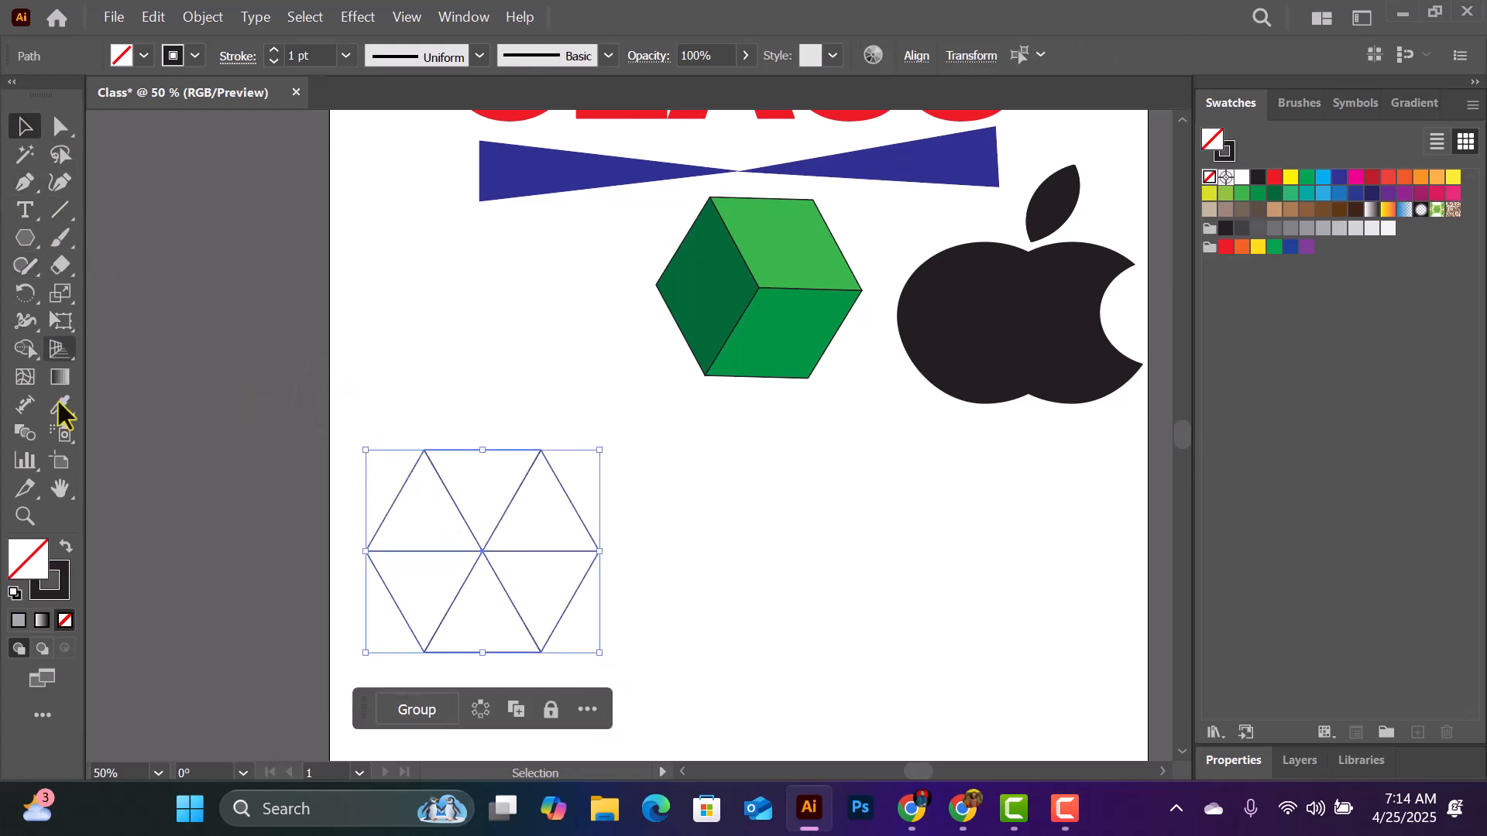
click(28, 347)
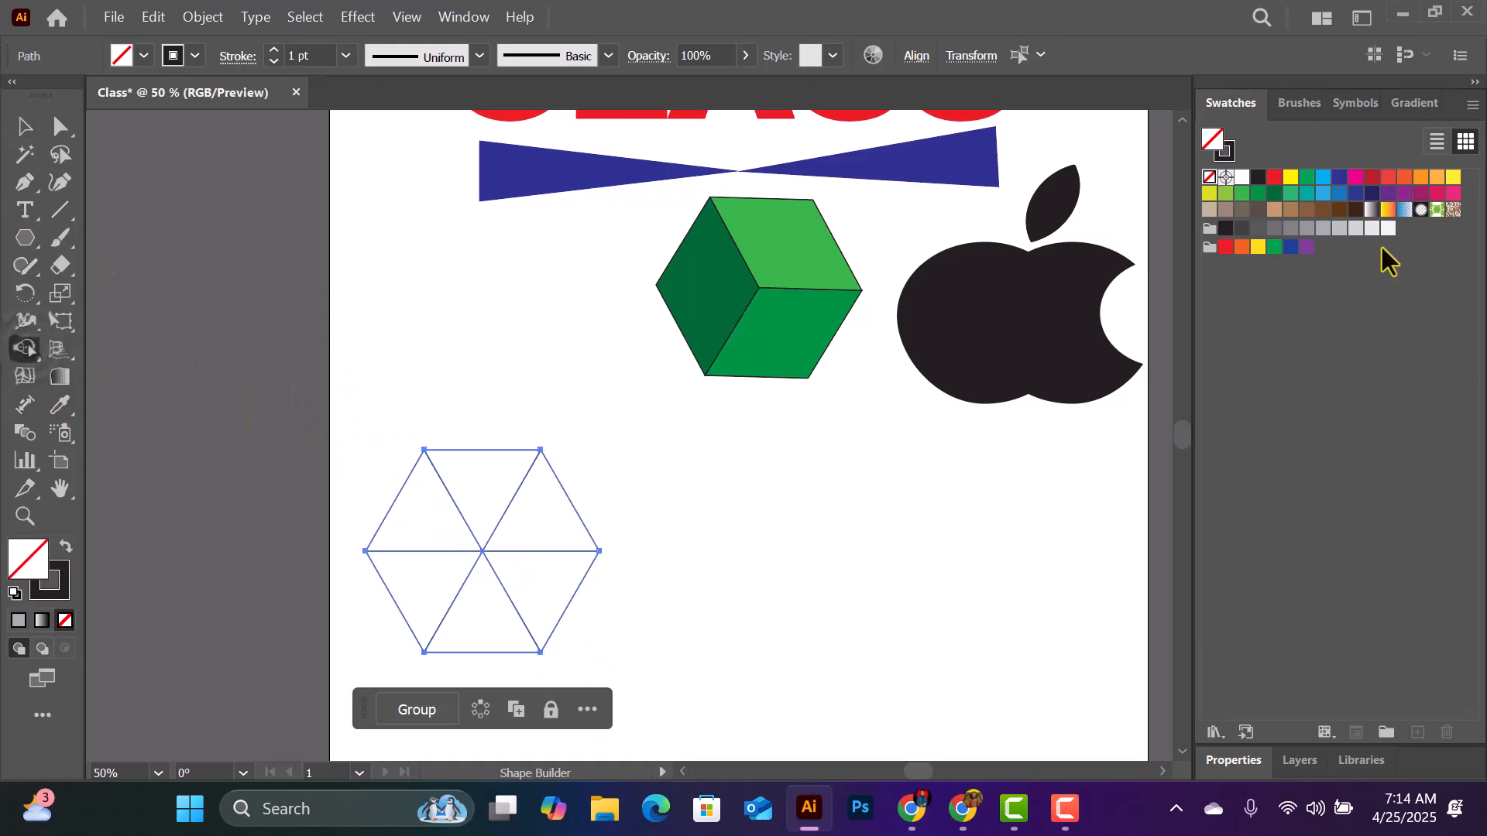
click(1323, 229)
click(481, 484)
click(1339, 228)
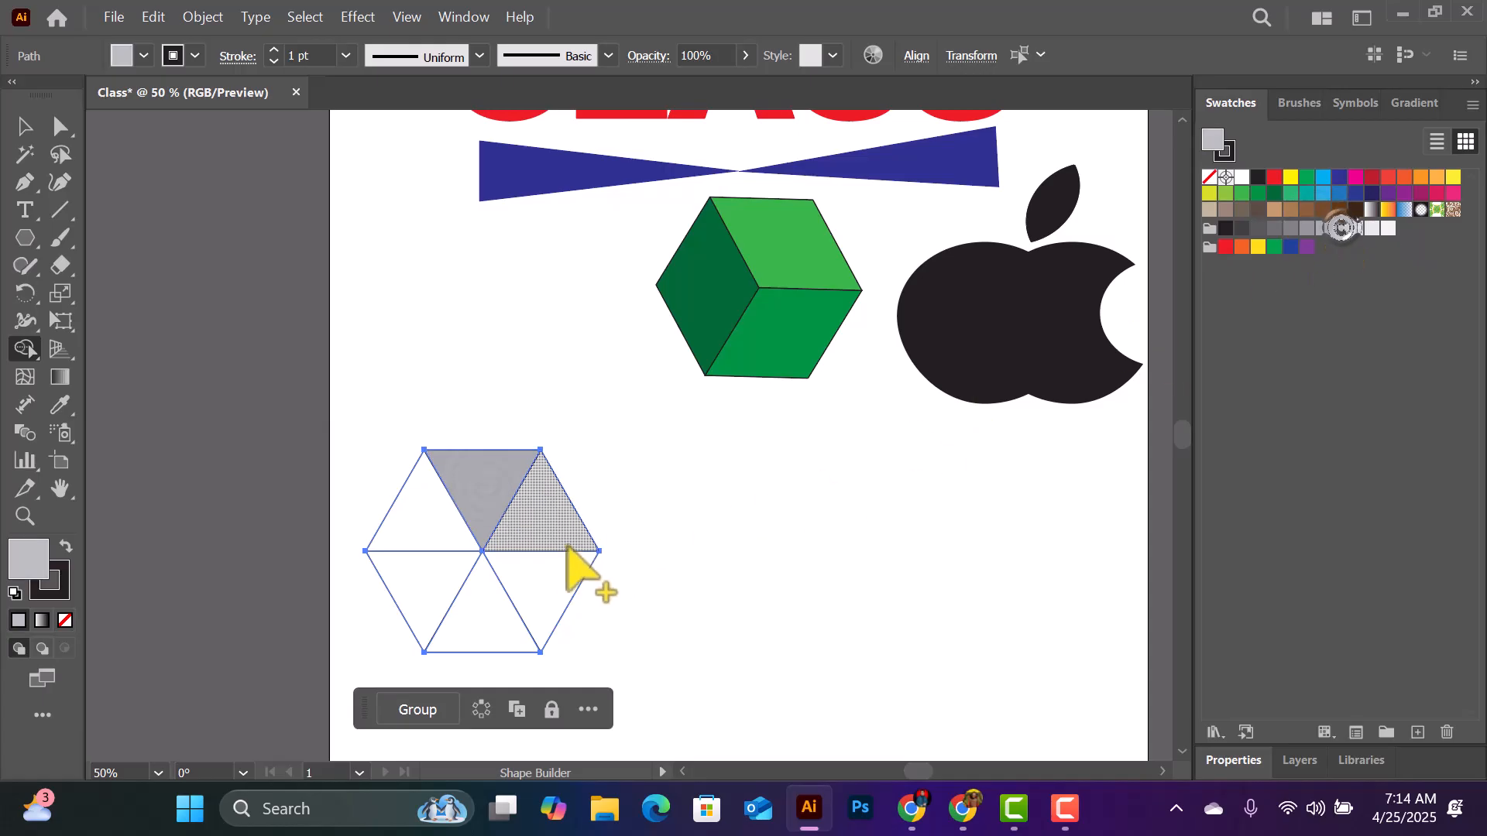
click(606, 513)
click(1355, 228)
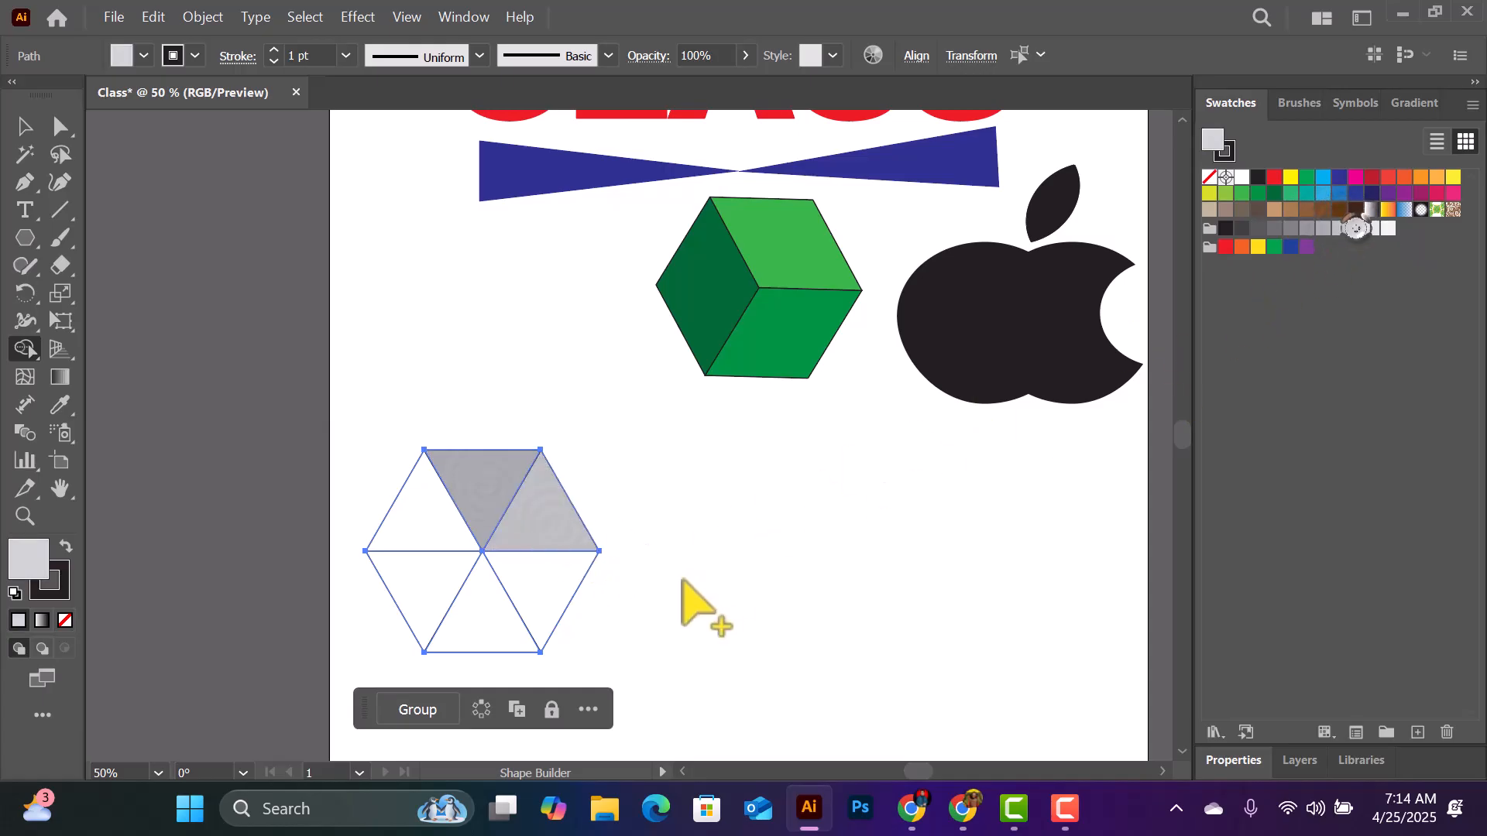
click(520, 609)
- Fill the hexagon's bottom and lower-left triangles with the two lightest greys and its upper-left triangle with a darker grey, then deselect it
click(1373, 228)
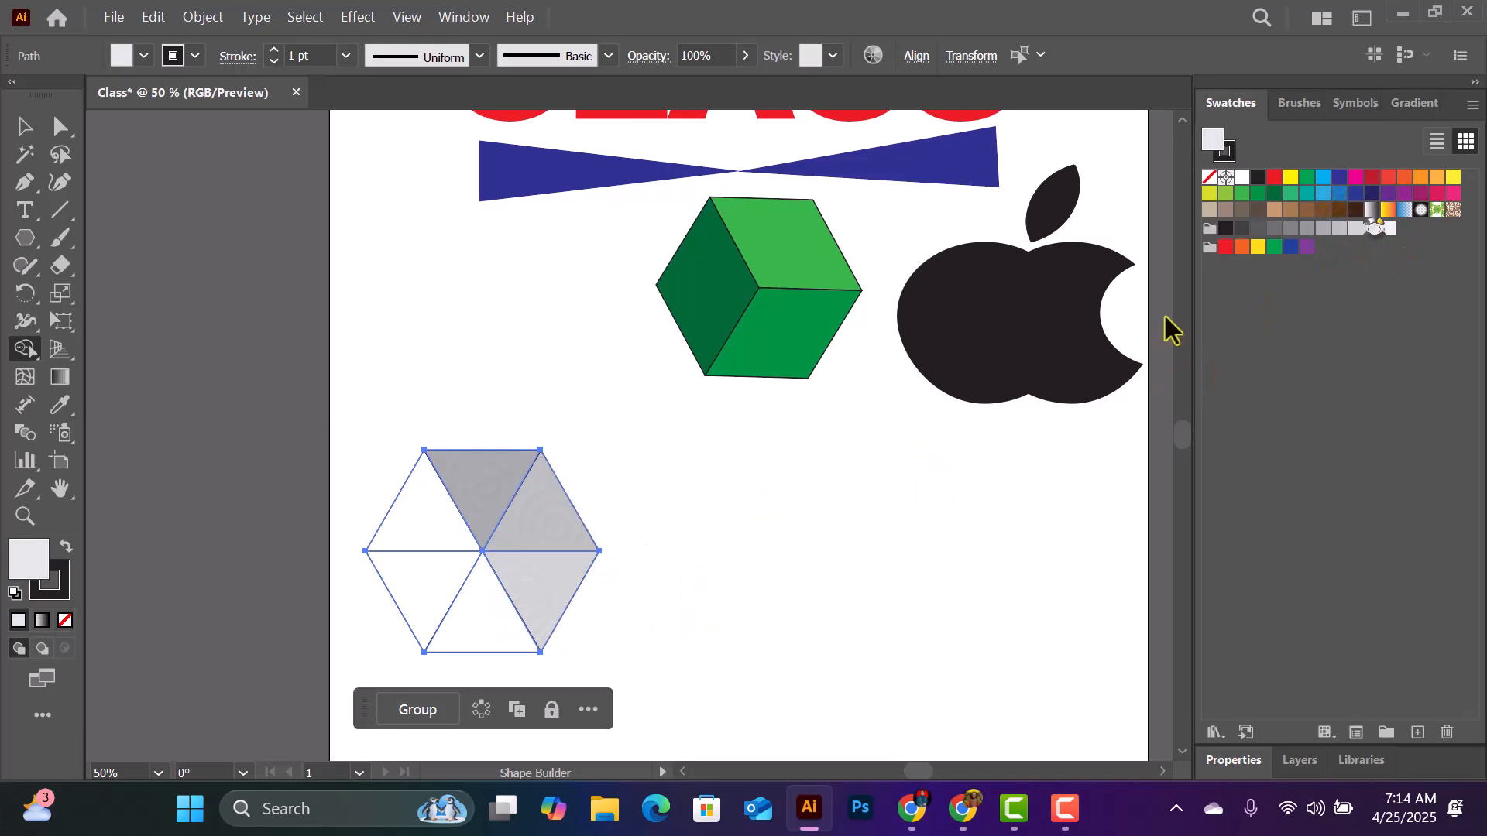
click(486, 629)
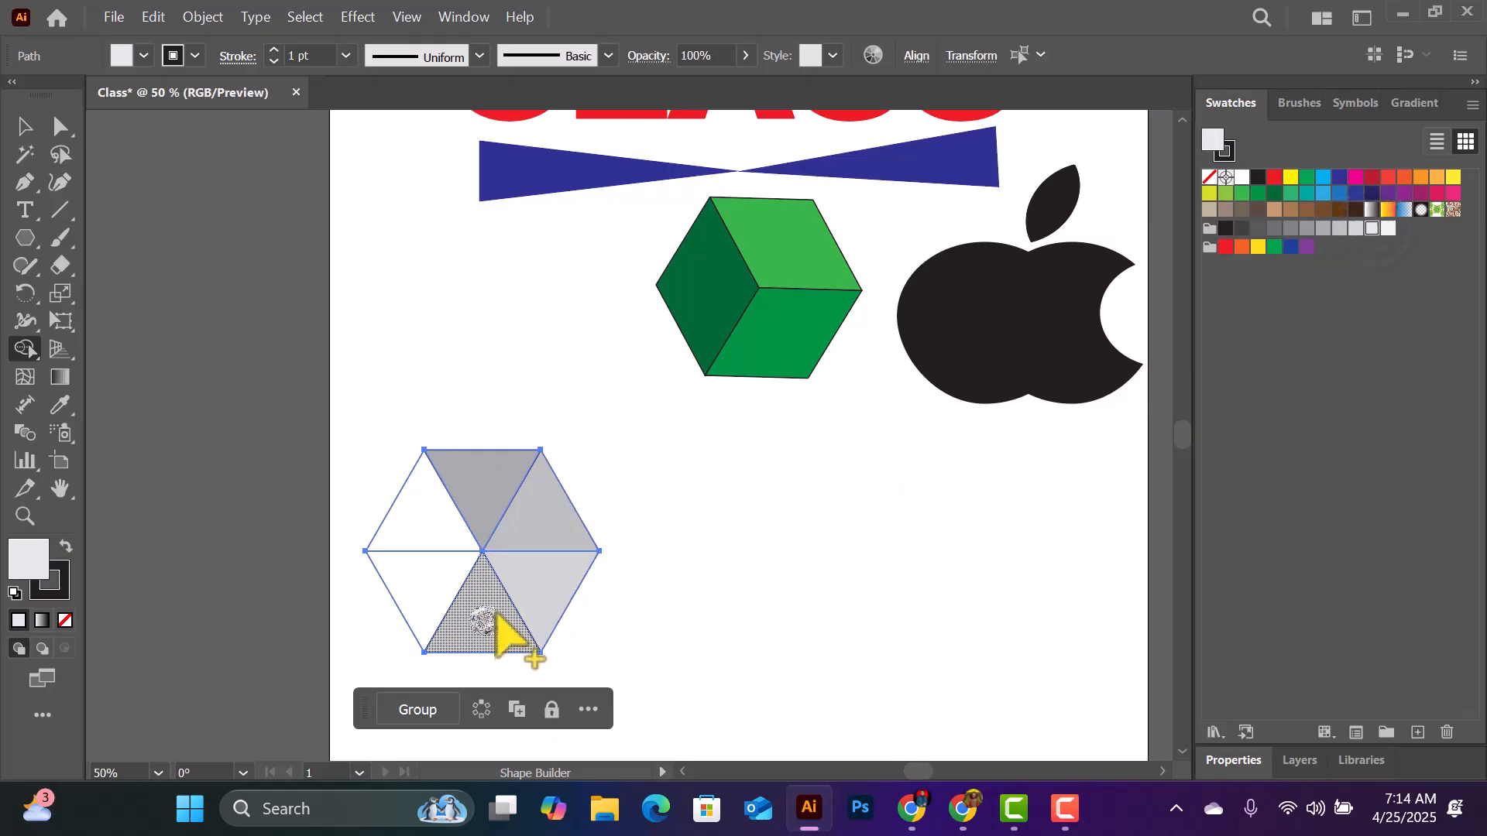
click(1388, 229)
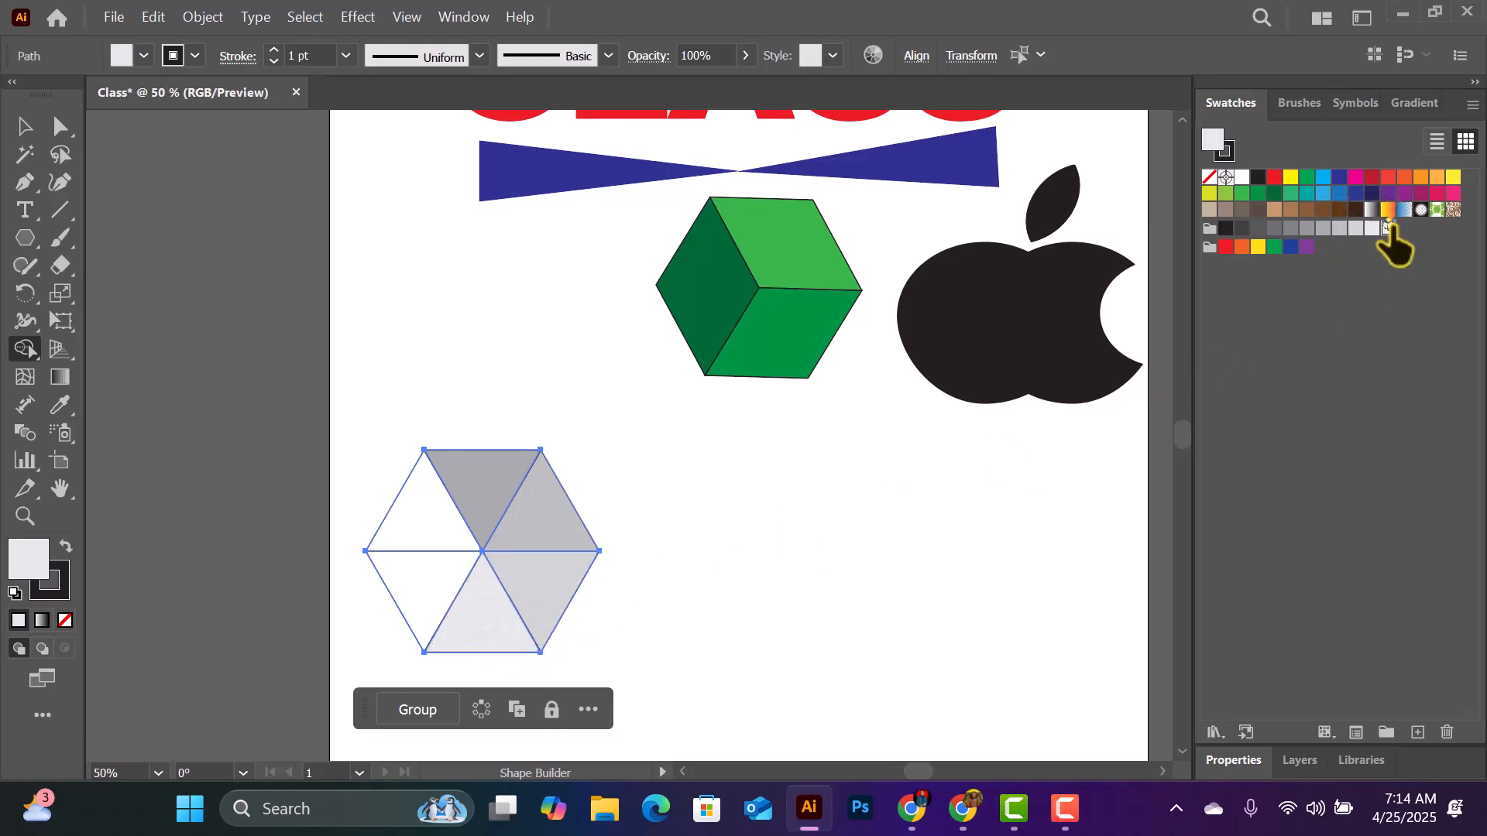
click(433, 593)
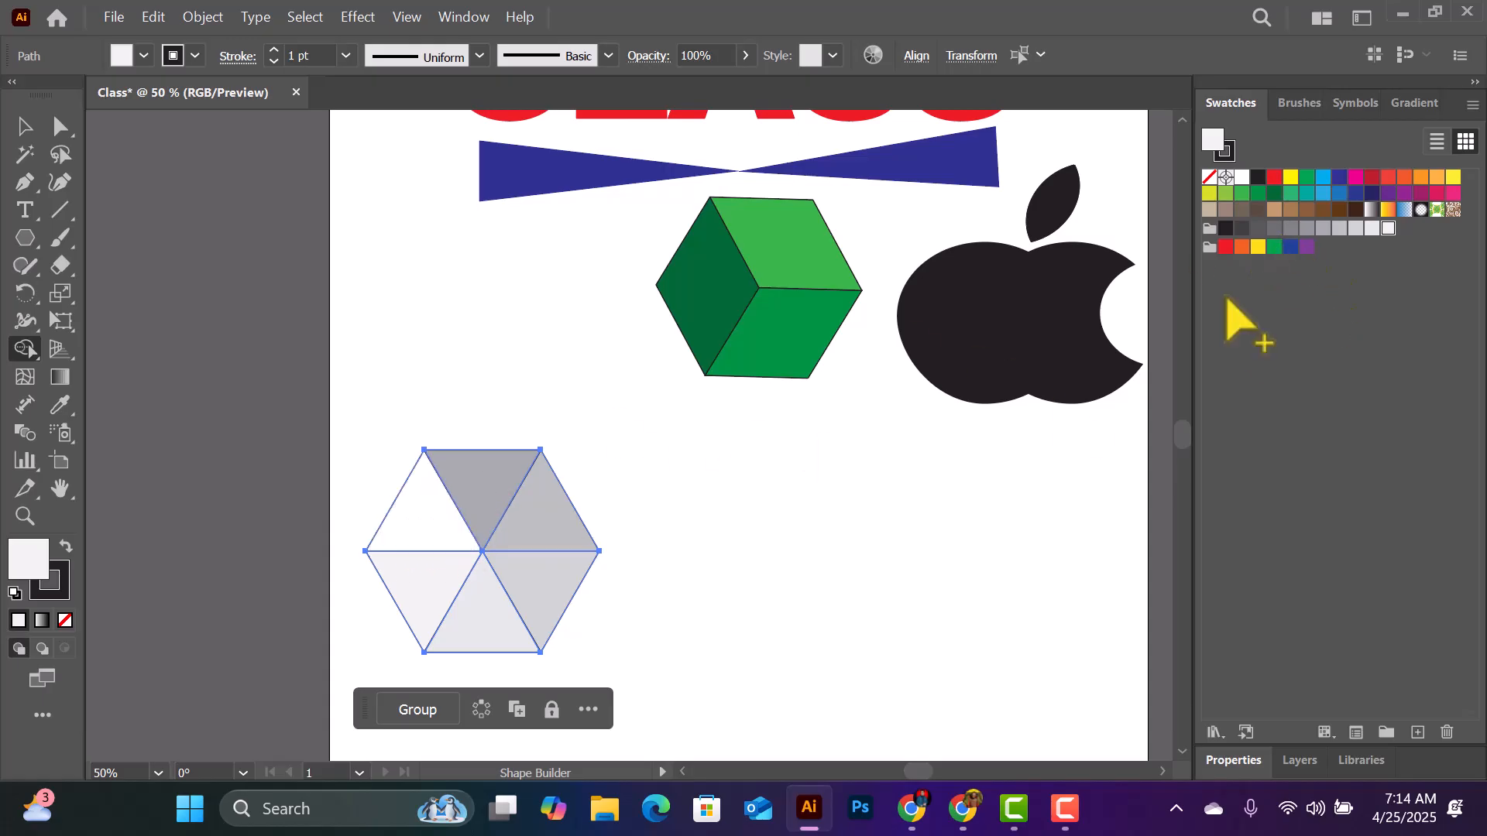
click(1306, 229)
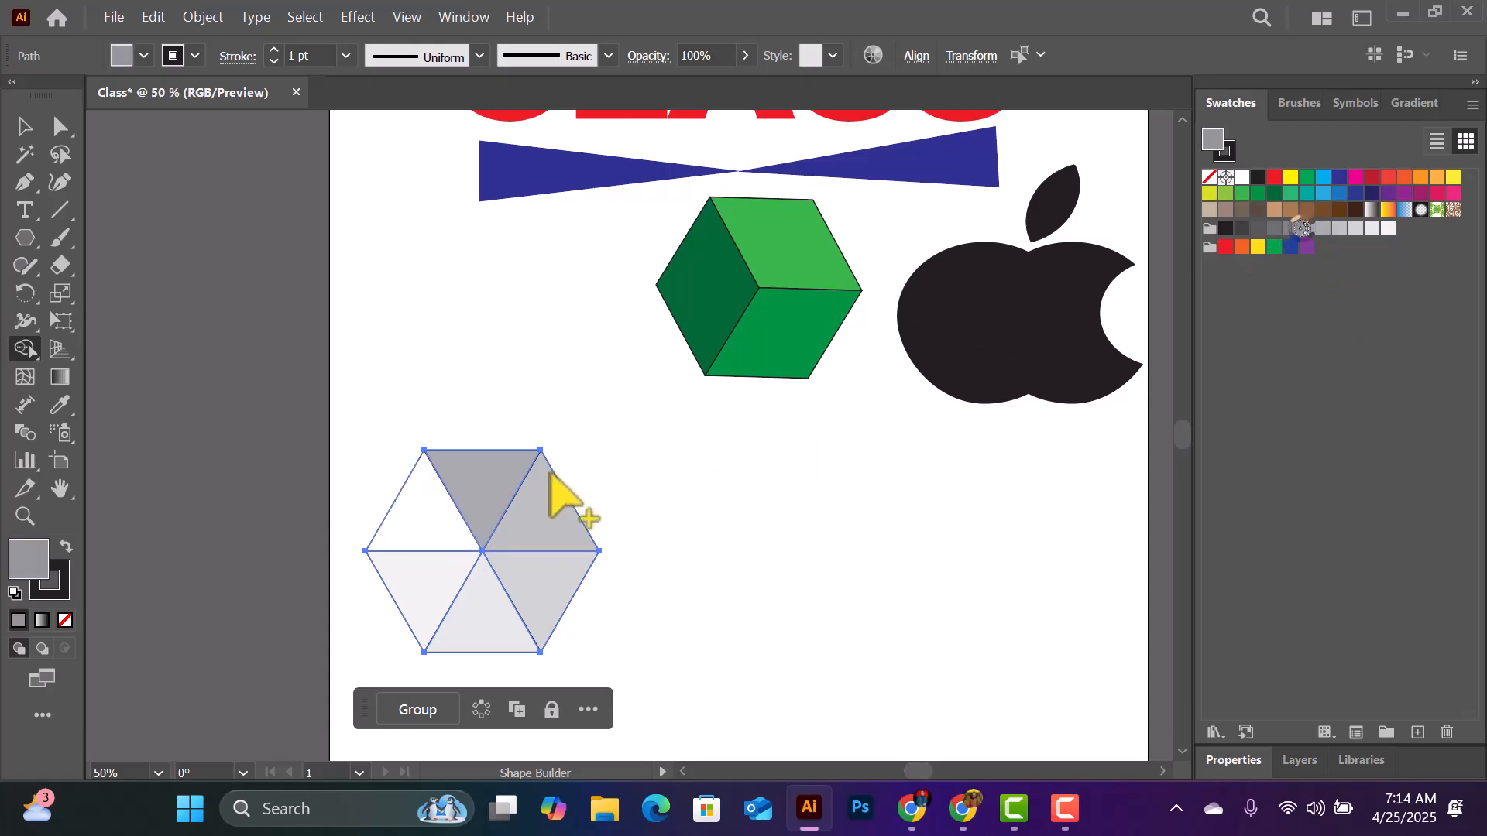
click(418, 511)
click(764, 469)
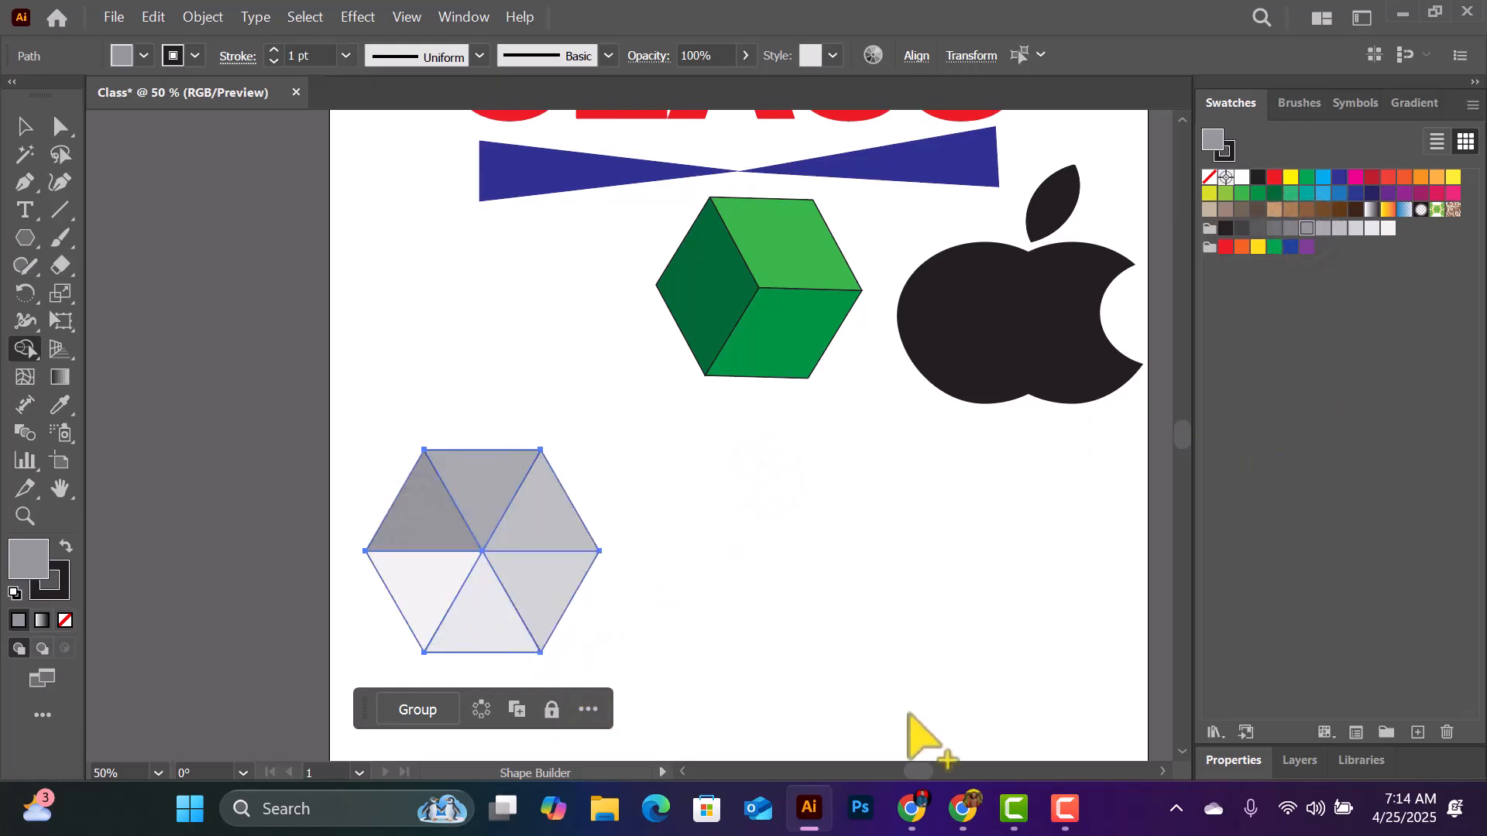
click(711, 505)
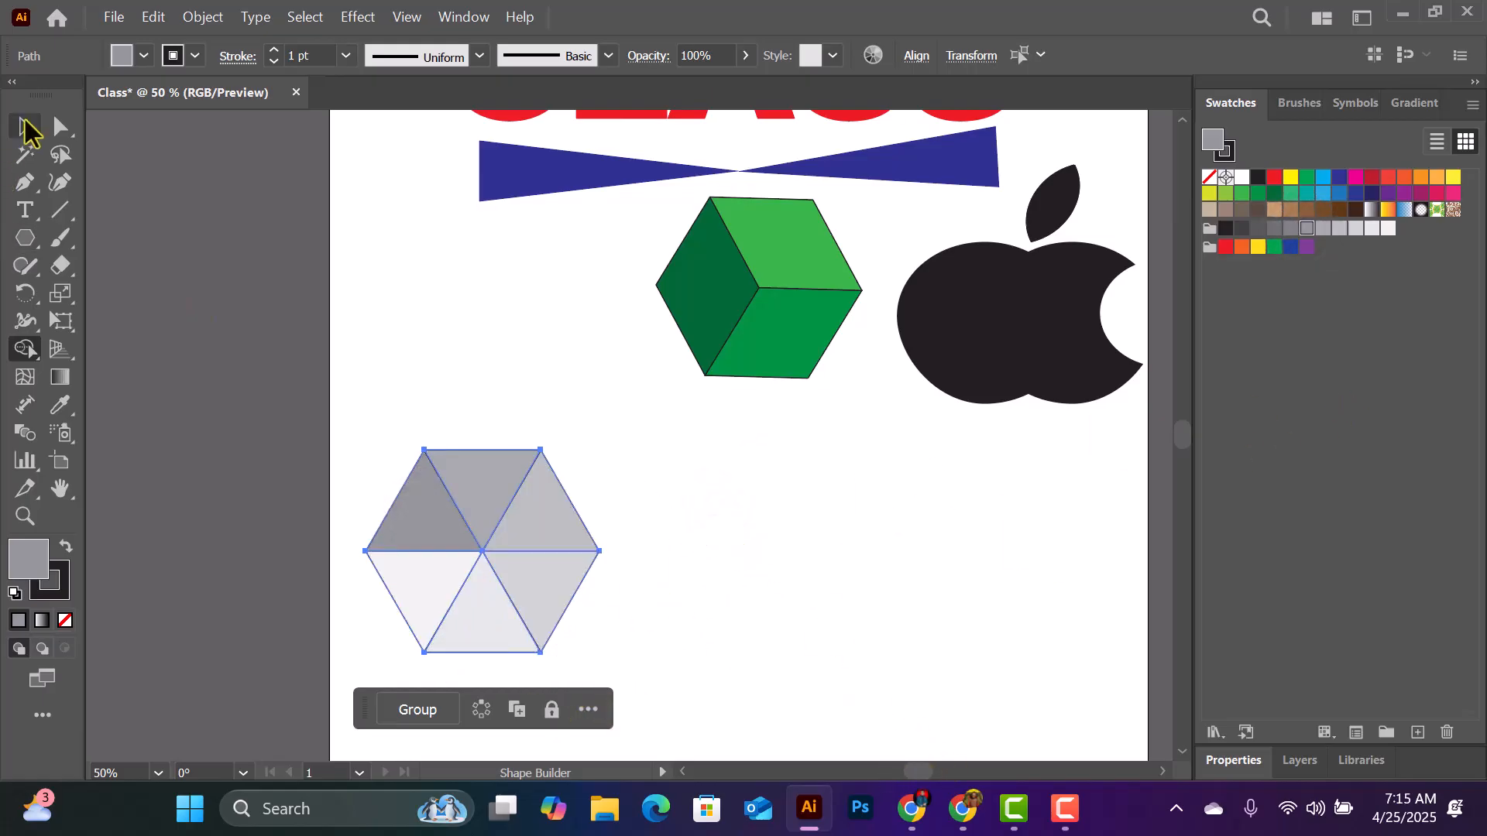
click(26, 126)
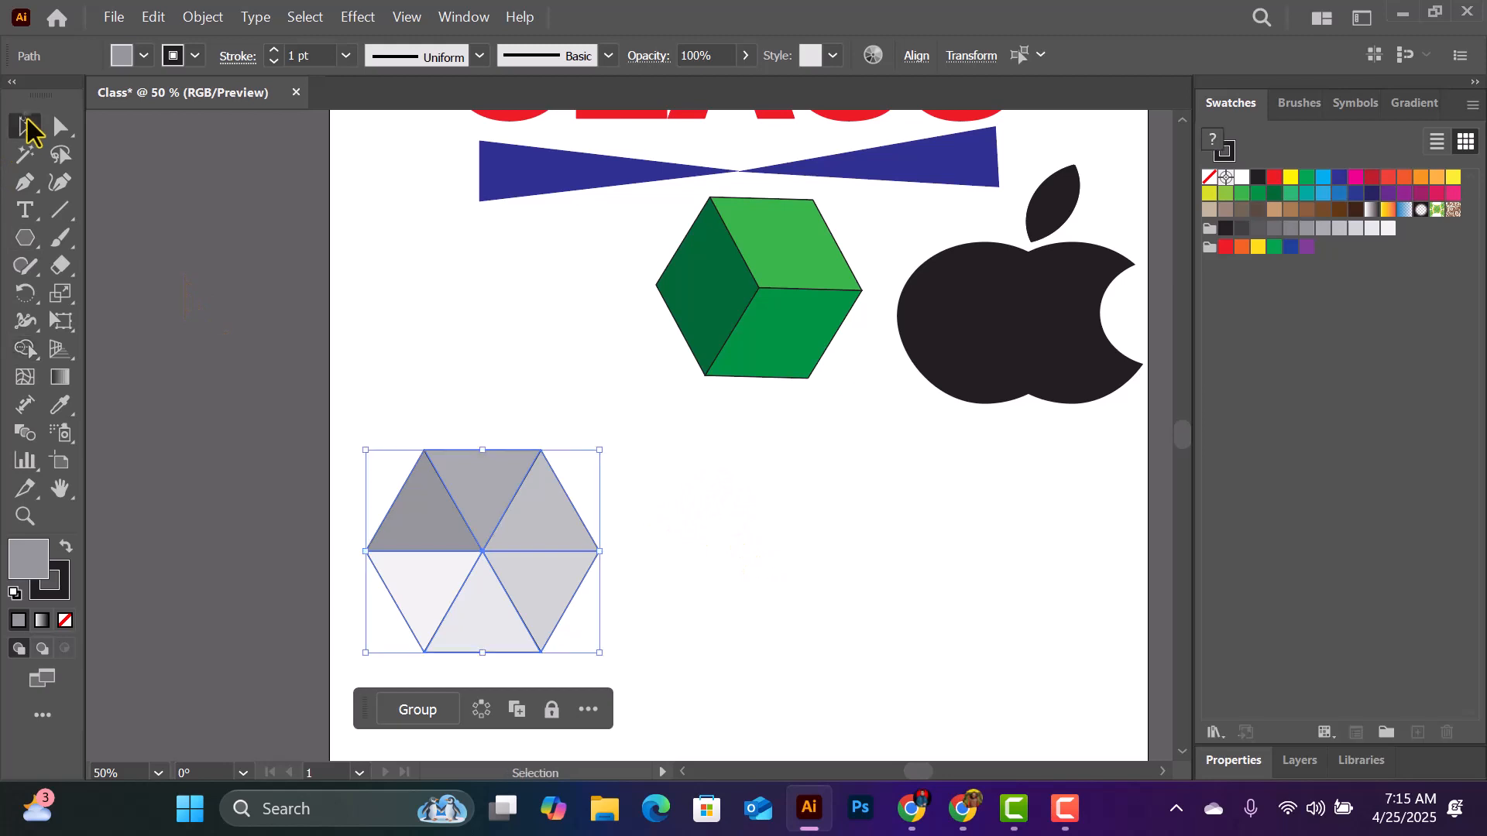
click(767, 493)
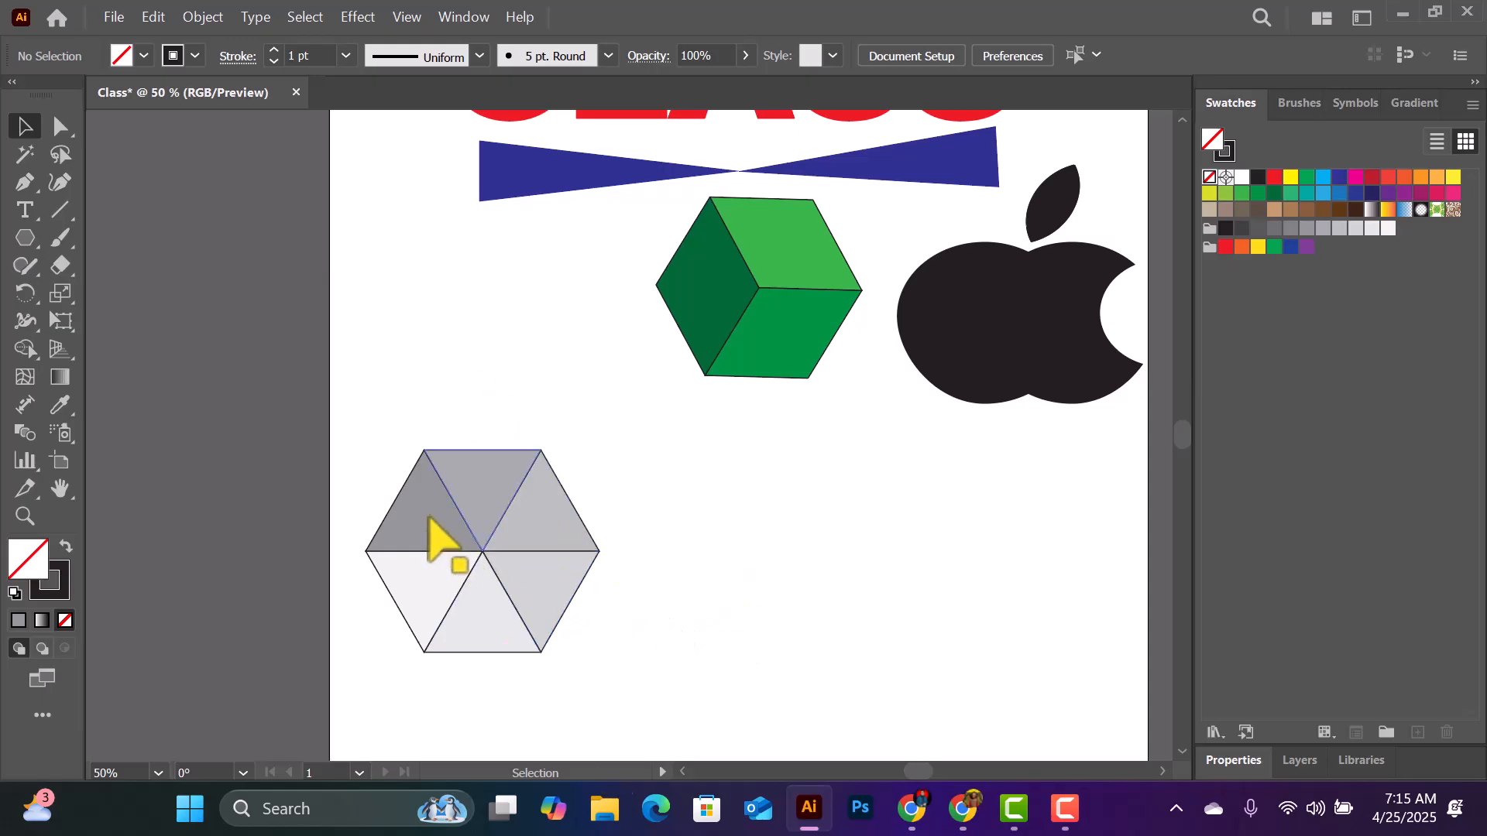
- Select the hexagon's top triangle and fill it with yellow using Shape Builder
click(481, 474)
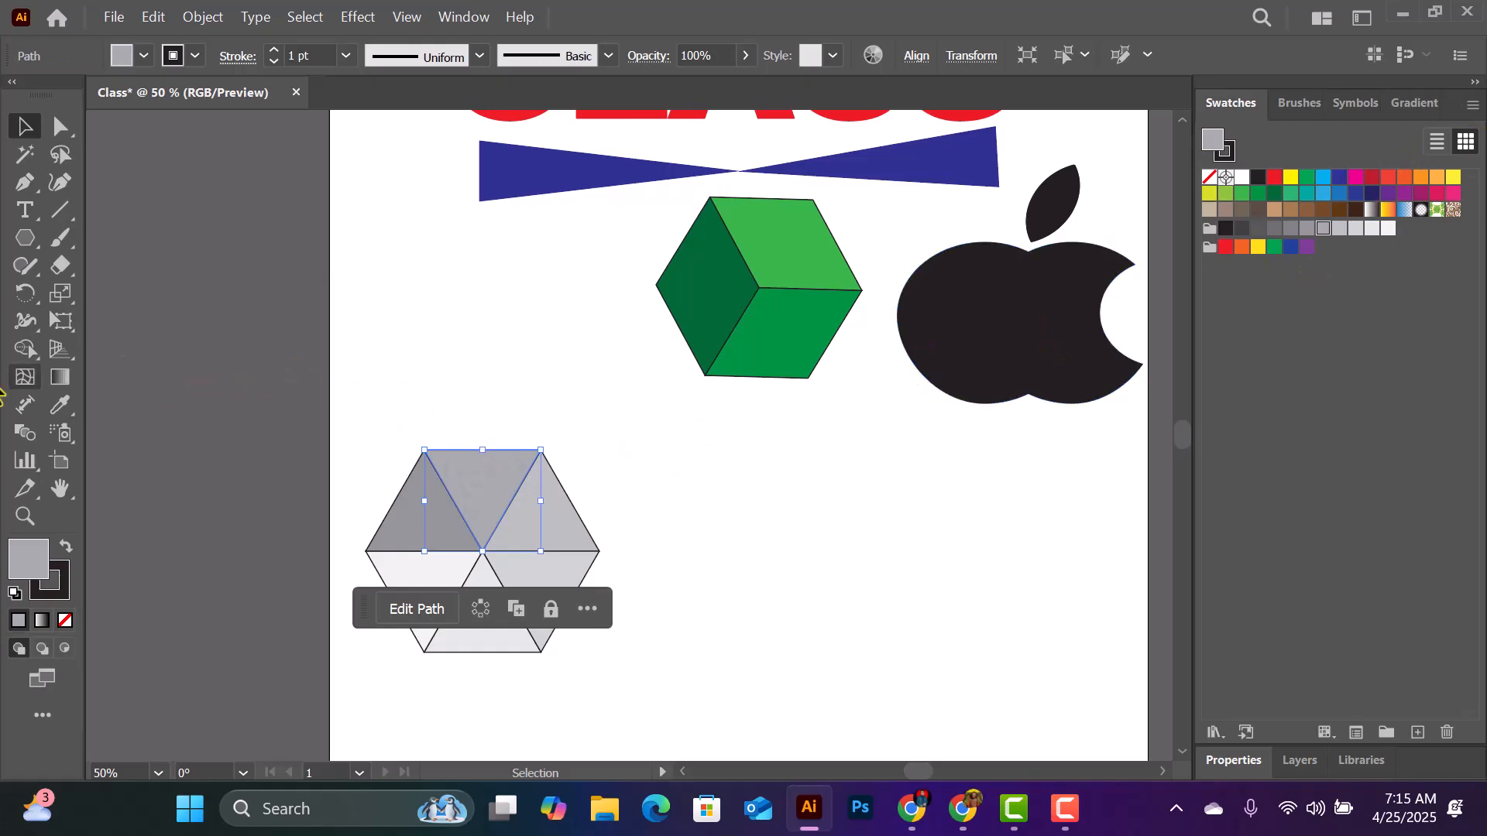
click(19, 352)
click(486, 484)
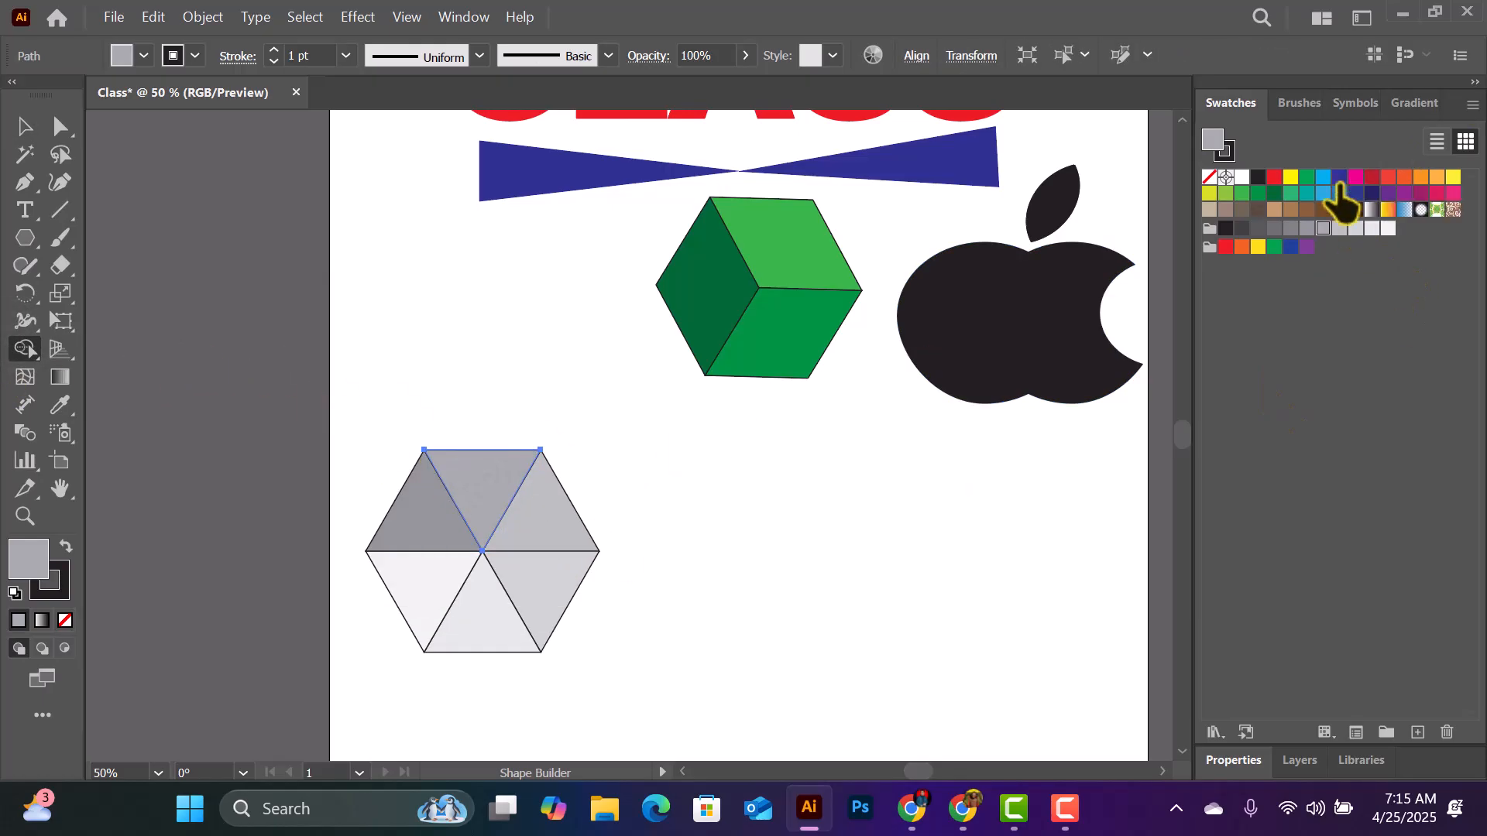
click(1274, 193)
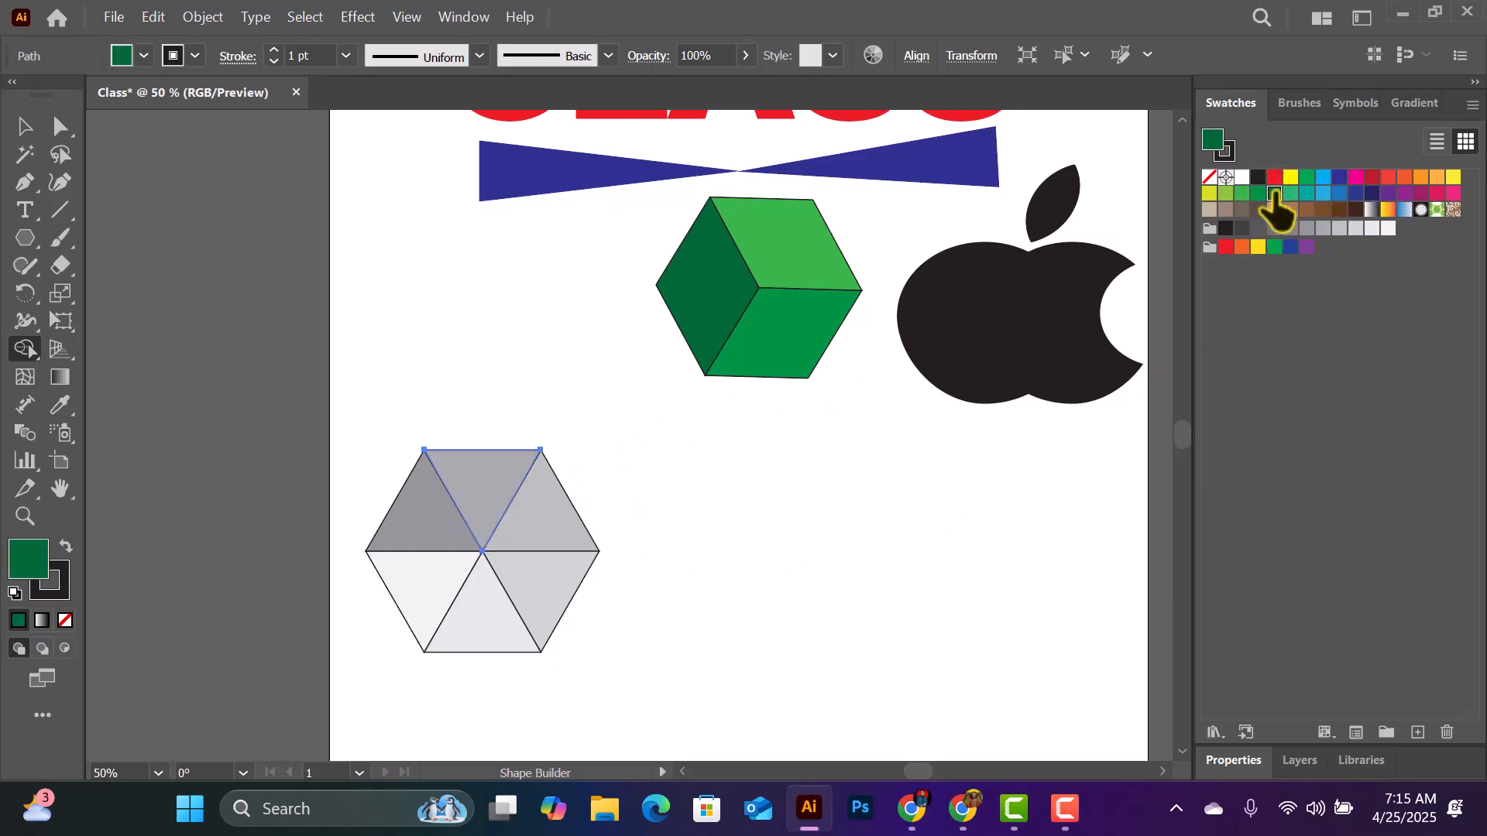
click(1290, 177)
click(496, 480)
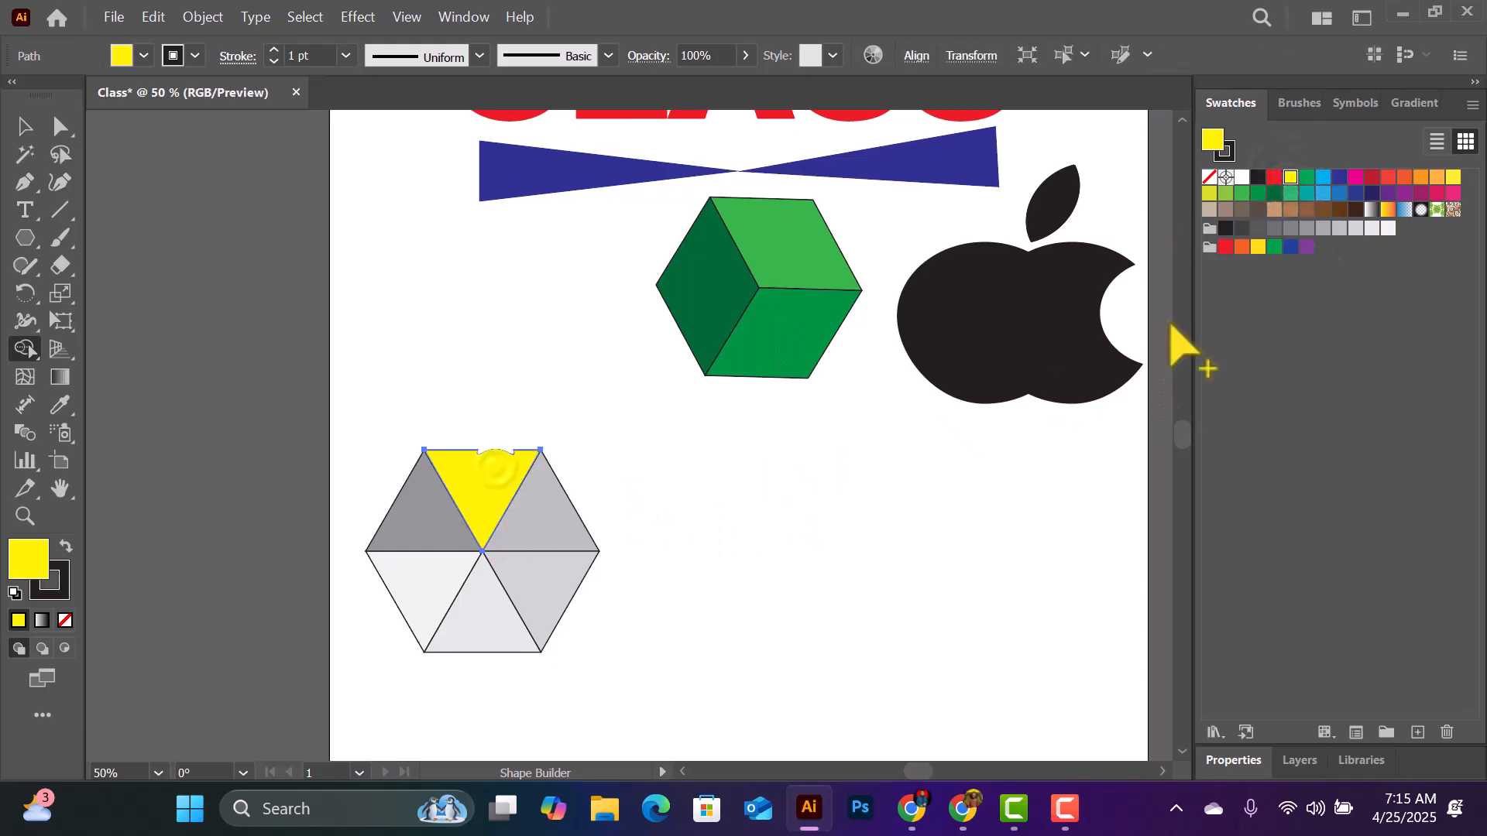
- Merge the whole hexagon's triangles in pairs into a yellow upper-right, a magenta lower-right and an orange left cube face with Shape Builder
click(25, 126)
click(469, 465)
drag(392, 396, 636, 672)
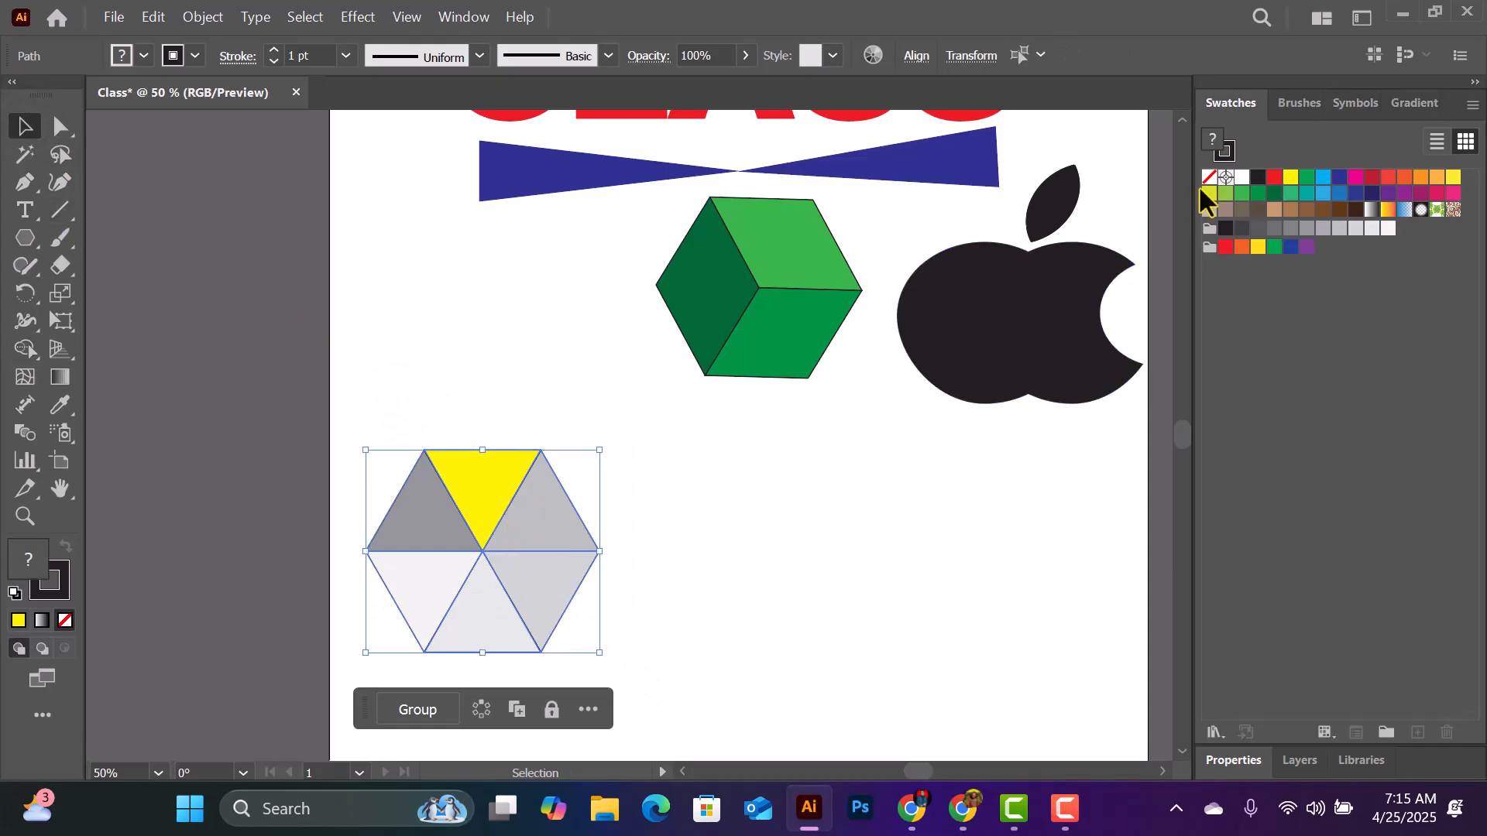
click(25, 350)
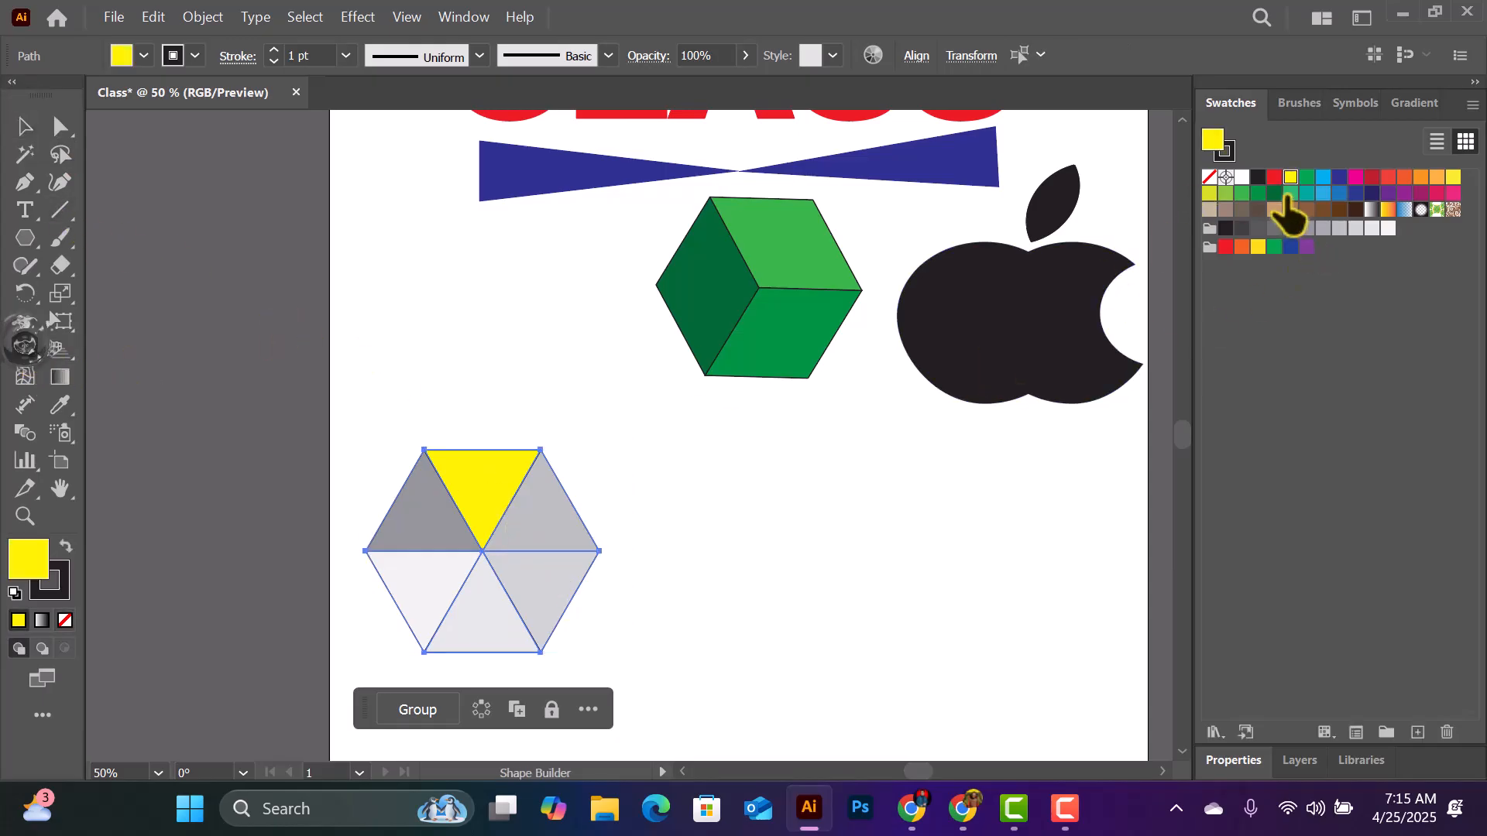
mouse_move(490, 511)
mouse_down()
mouse_move(553, 536)
mouse_move(528, 586)
mouse_move(474, 654)
mouse_up()
click(1355, 177)
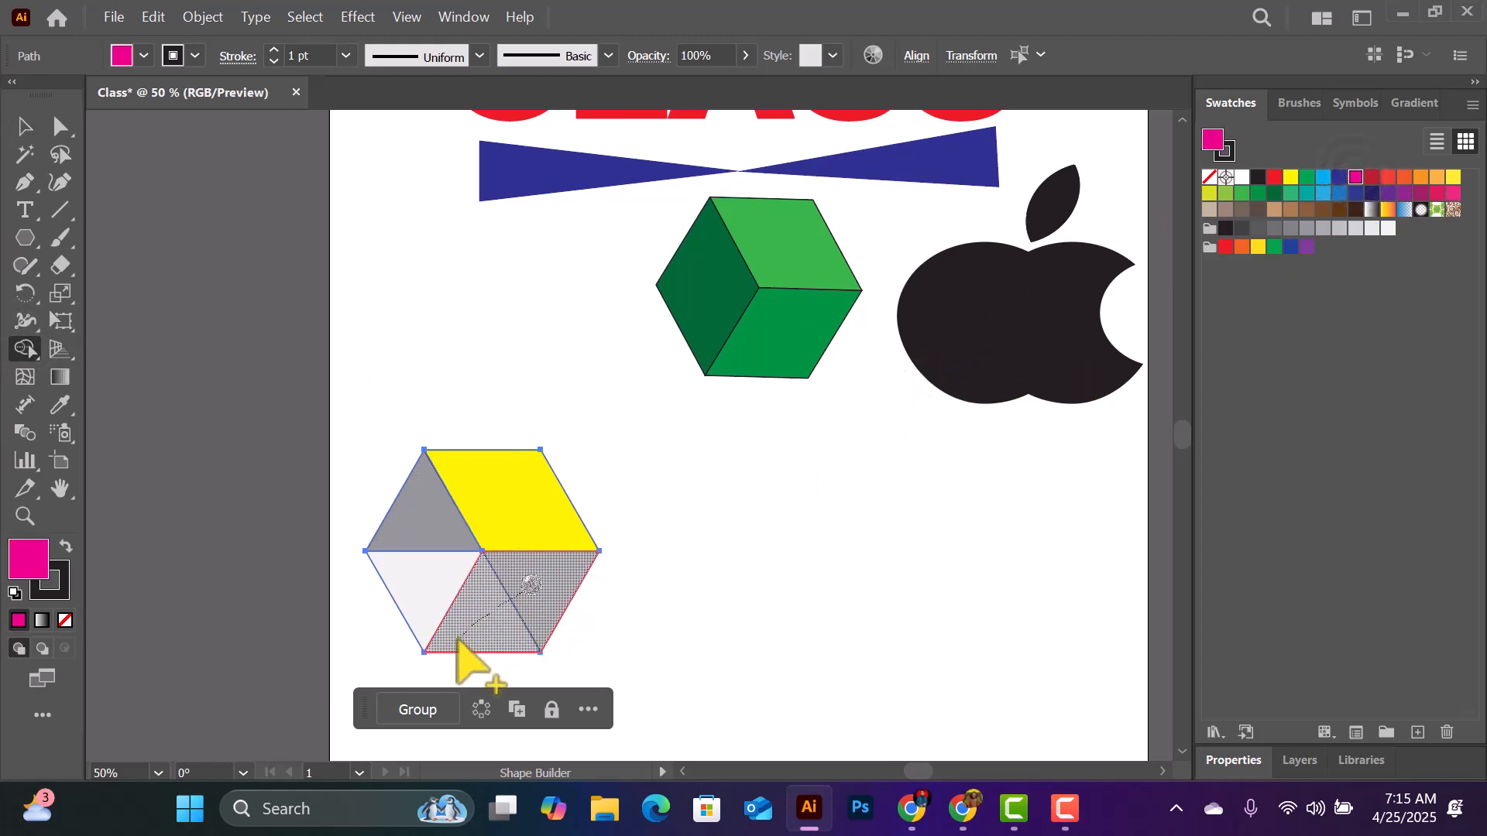
click(1420, 177)
drag(412, 534, 403, 577)
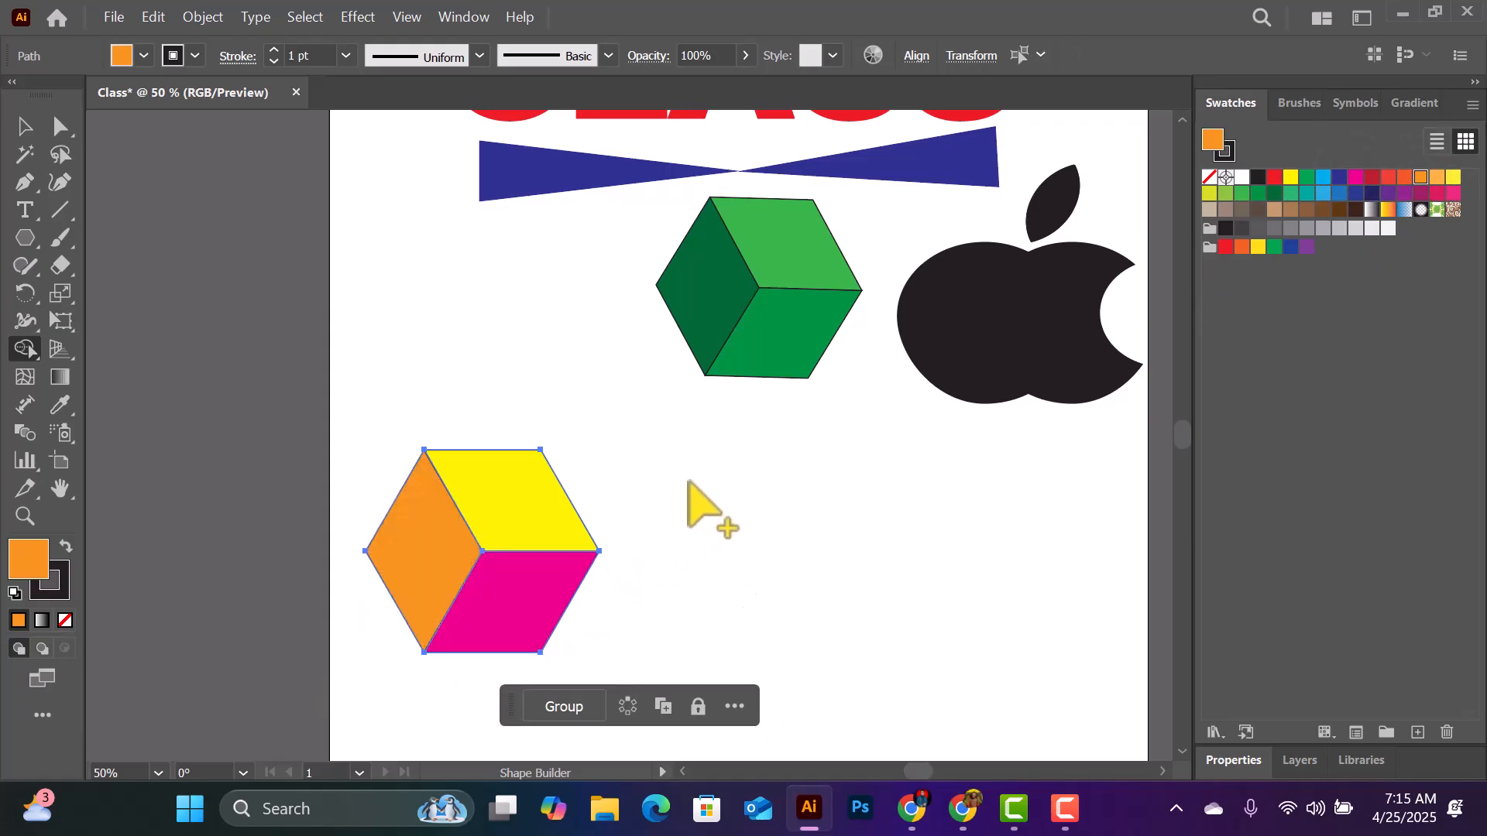
- Scale the multicoloured cube down slightly and move it up beside the green cube, below the bow tie
click(23, 238)
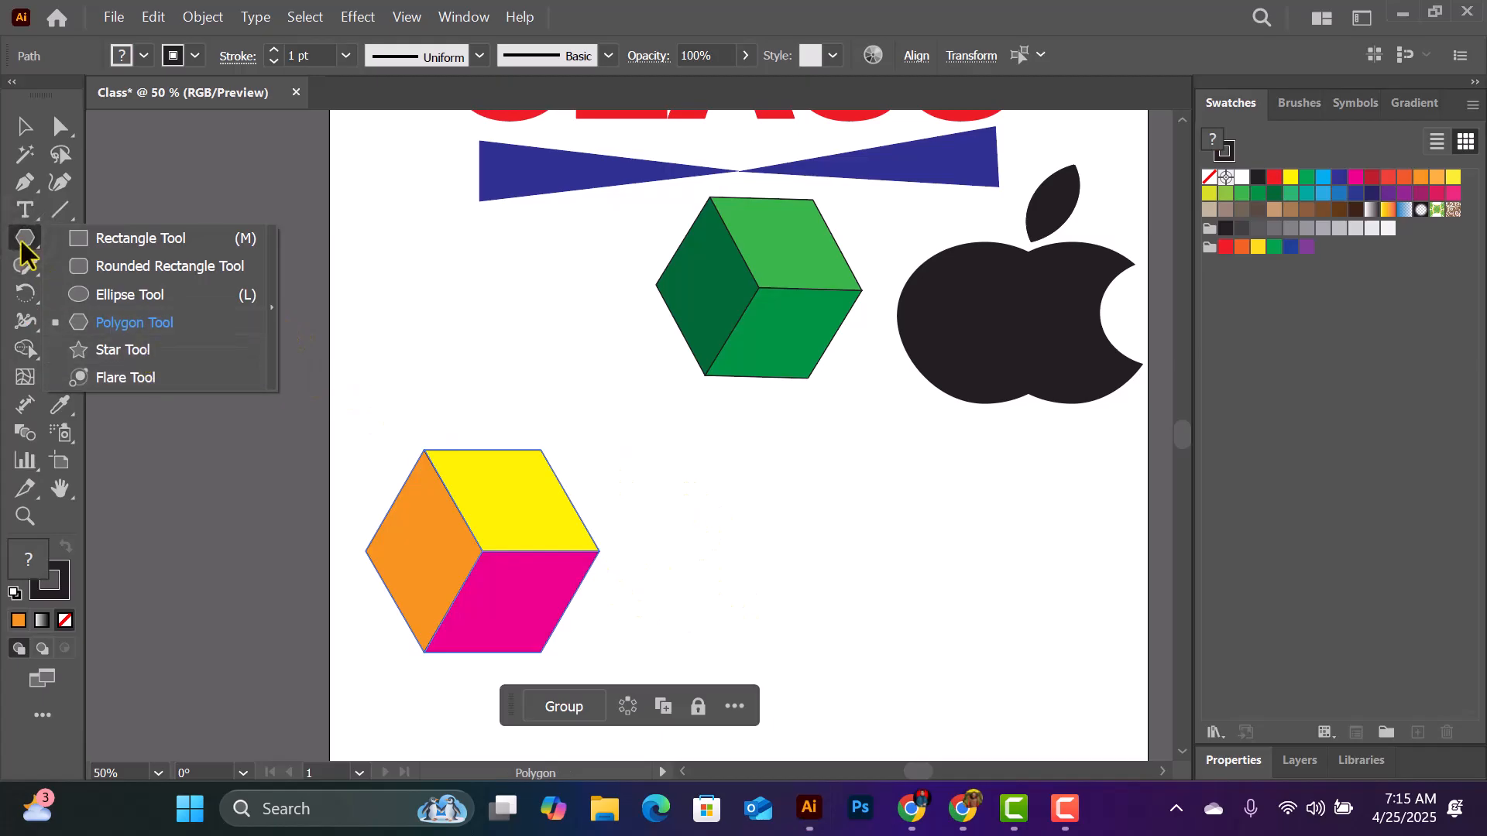
click(123, 350)
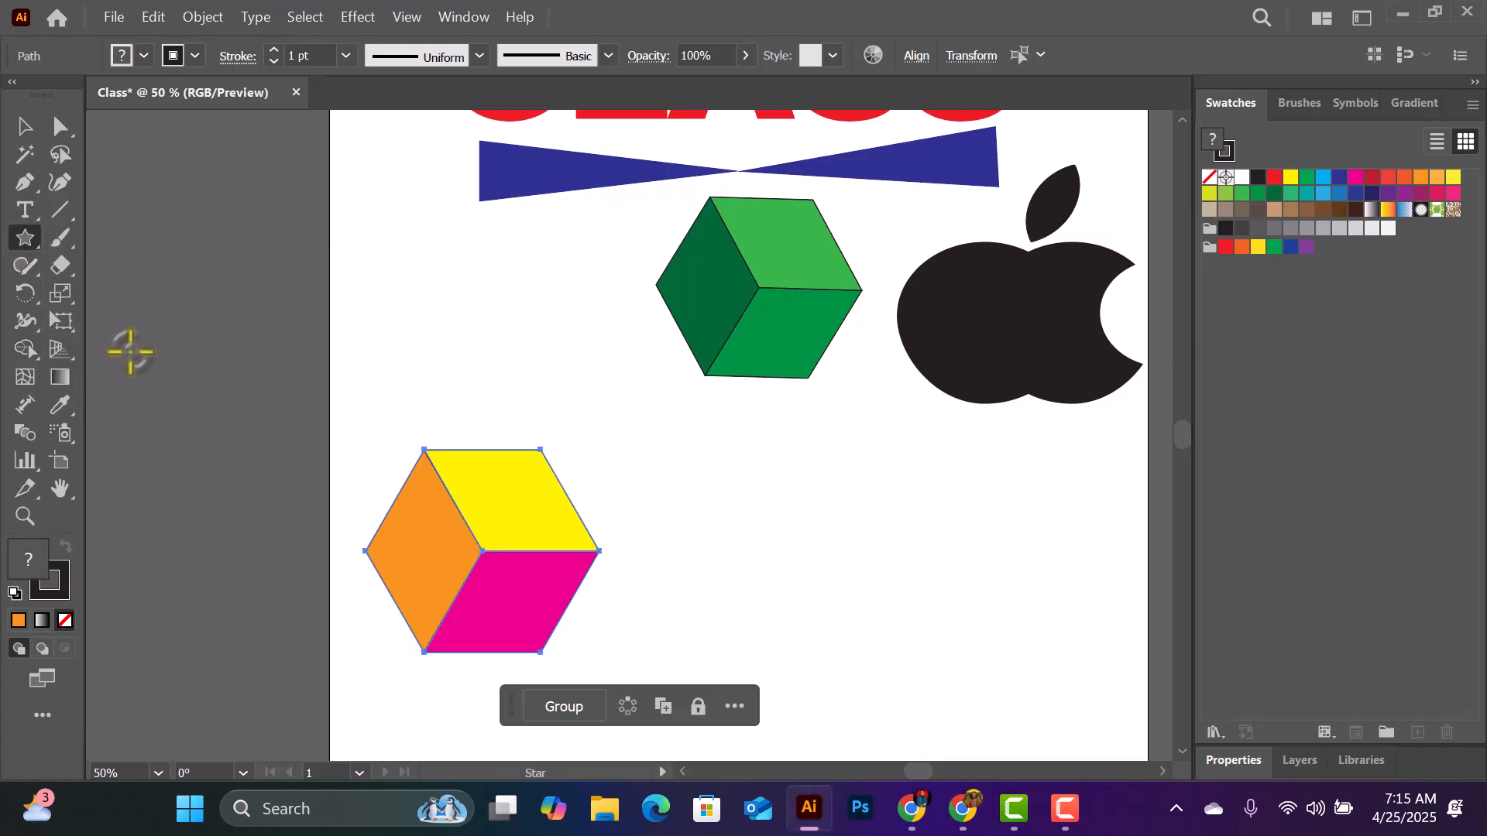
click(20, 128)
drag(601, 450, 564, 483)
drag(504, 538, 549, 290)
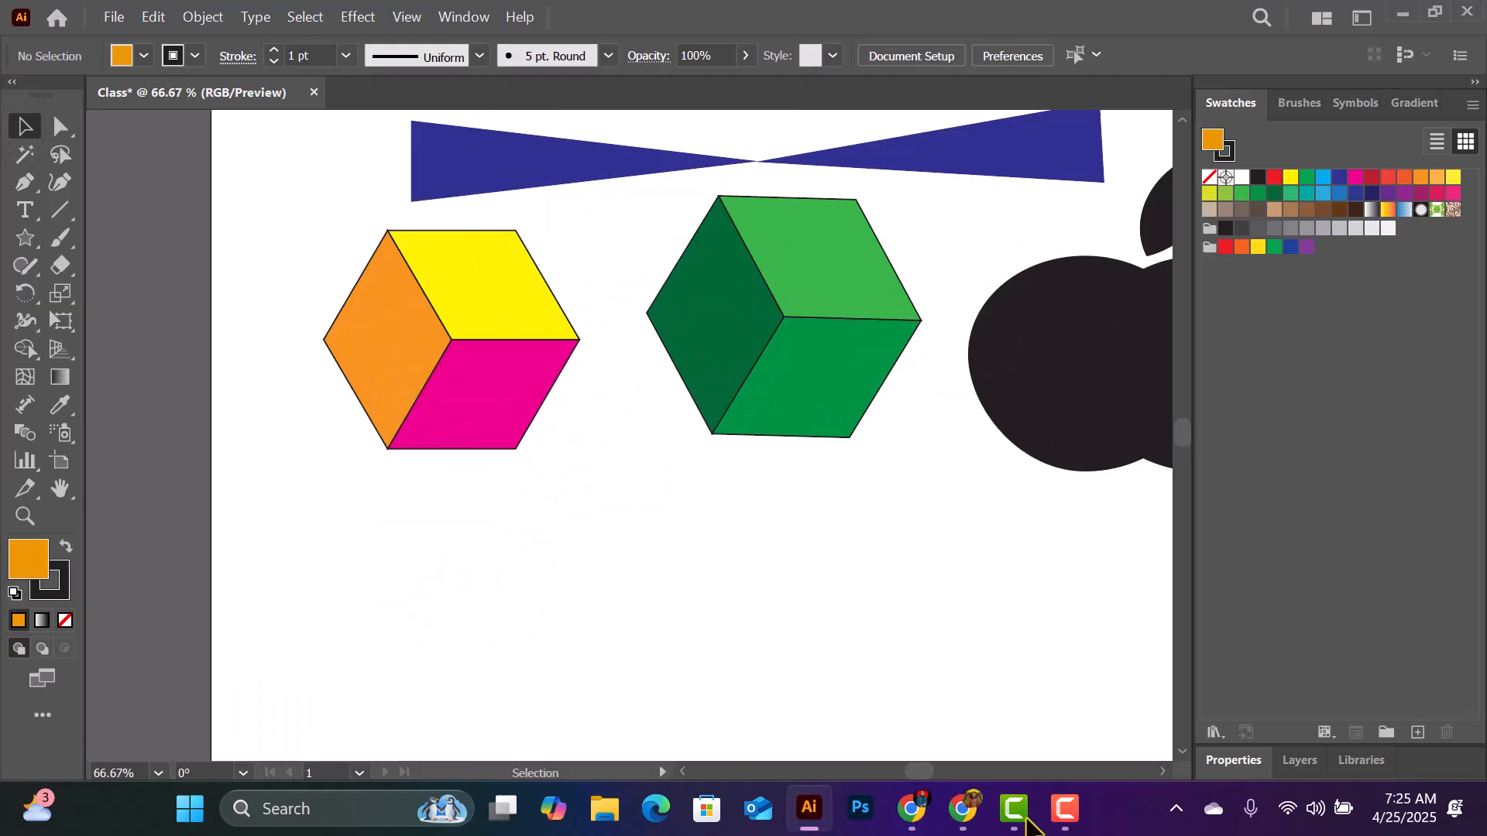
- Draw an orange five-pointed star in the empty area below the cubes and move it down towards the artboard's middle
click(25, 239)
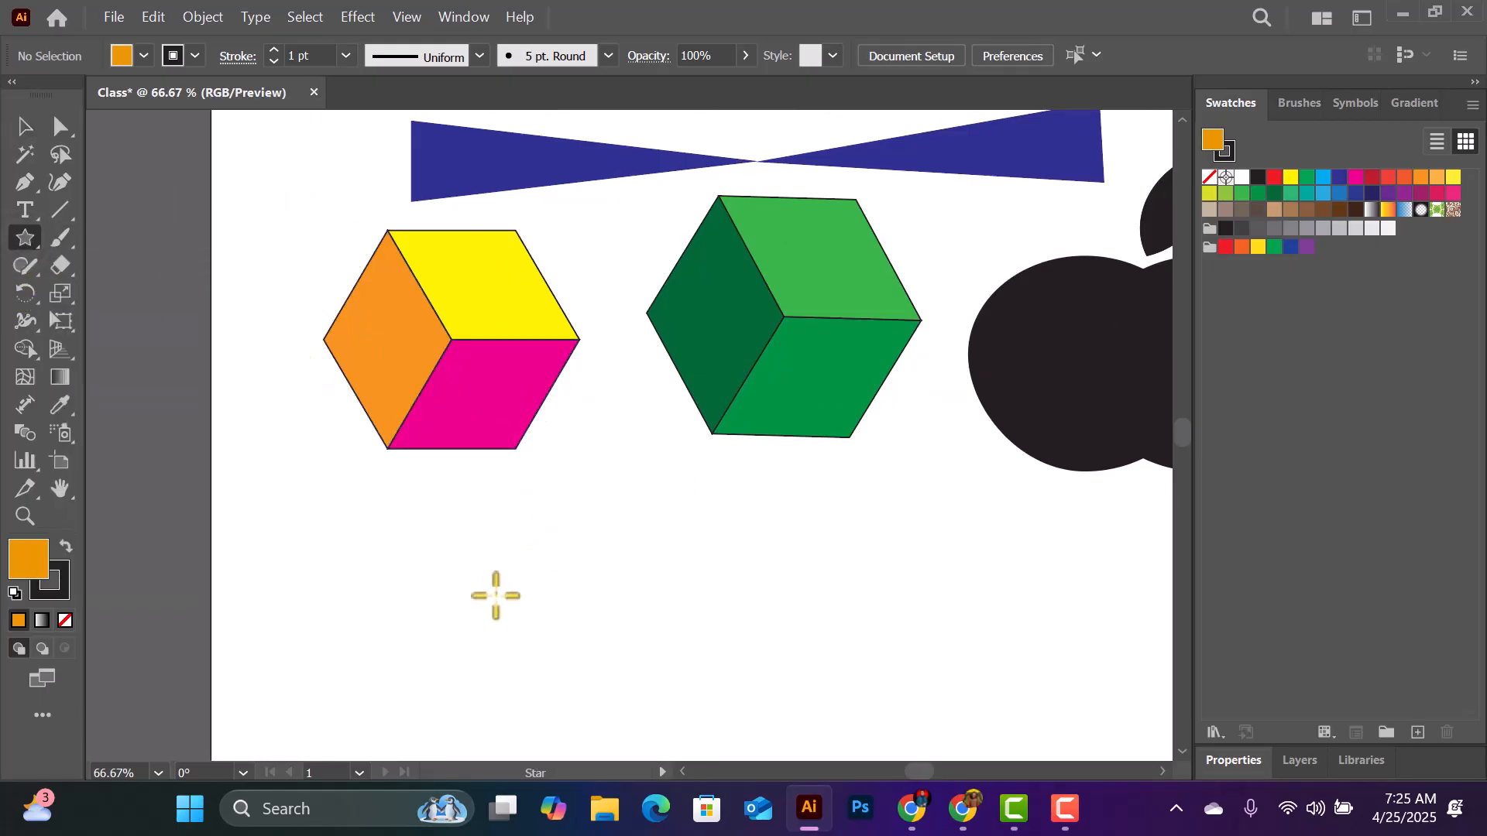
scroll(551, 558, down, 4)
scroll(575, 512, down, 3)
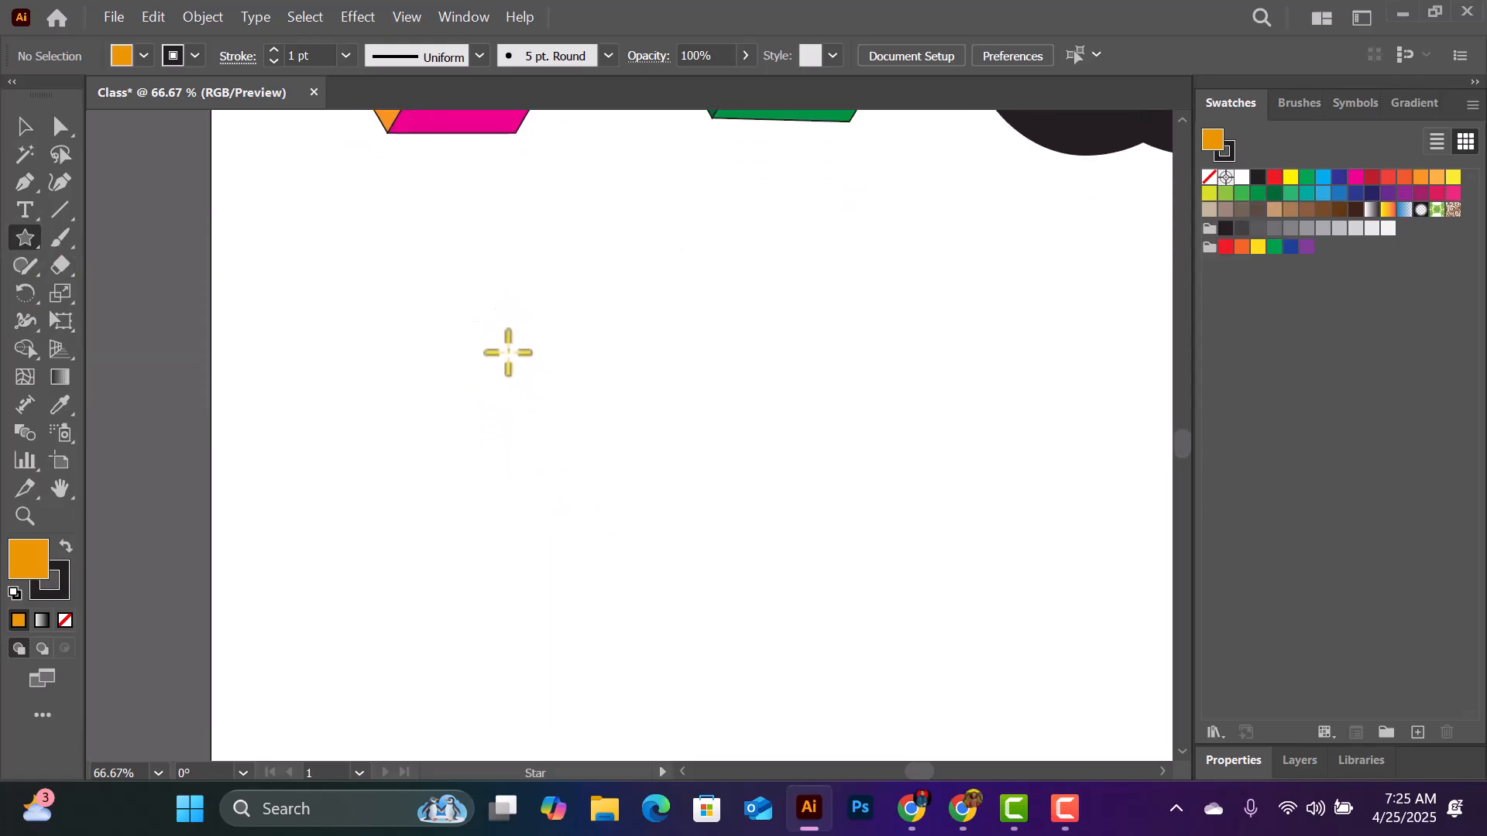
drag(533, 338, 656, 480)
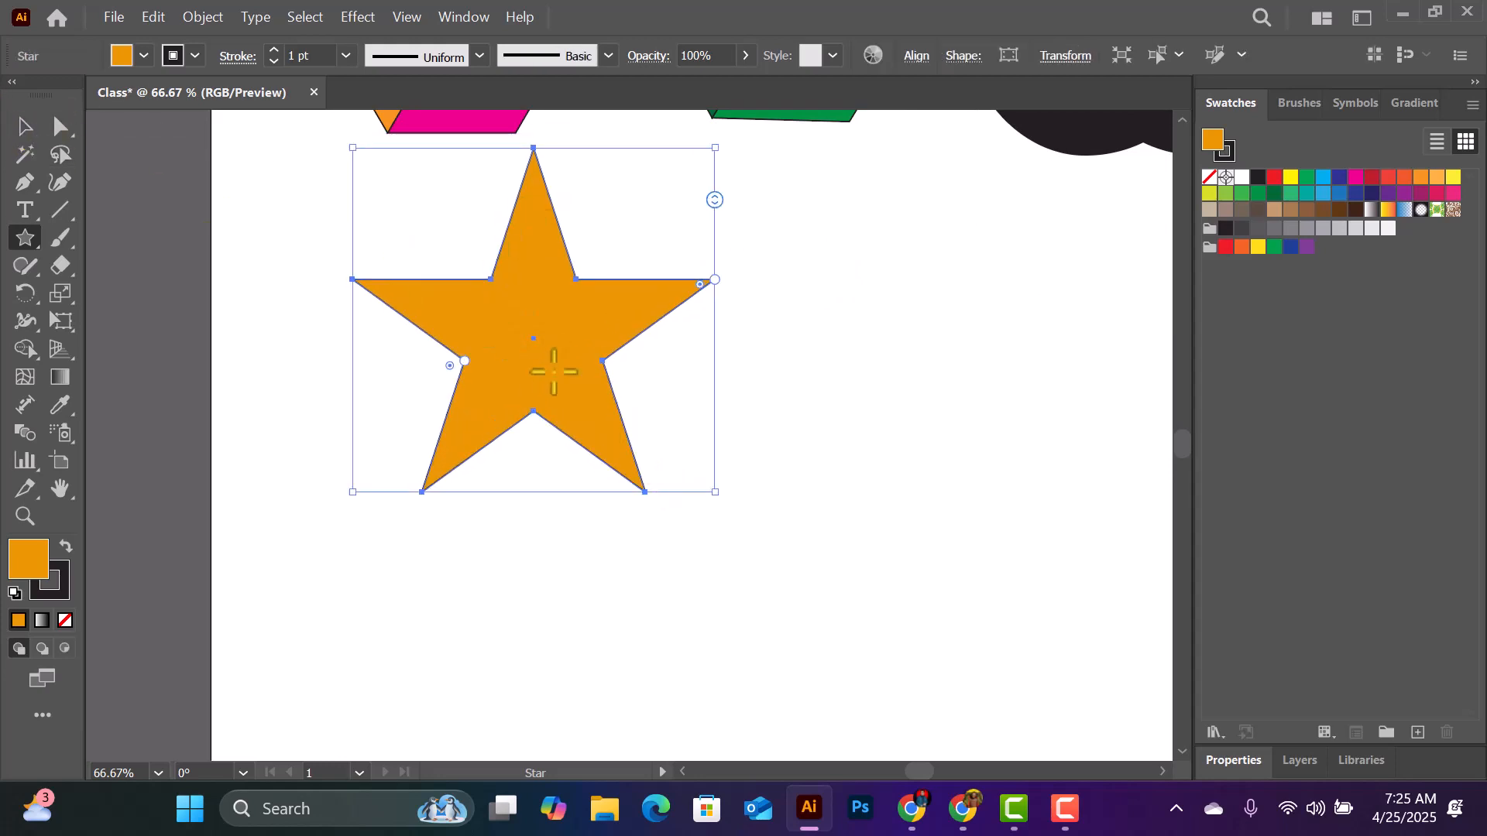
click(35, 126)
drag(588, 319, 755, 432)
key(a)
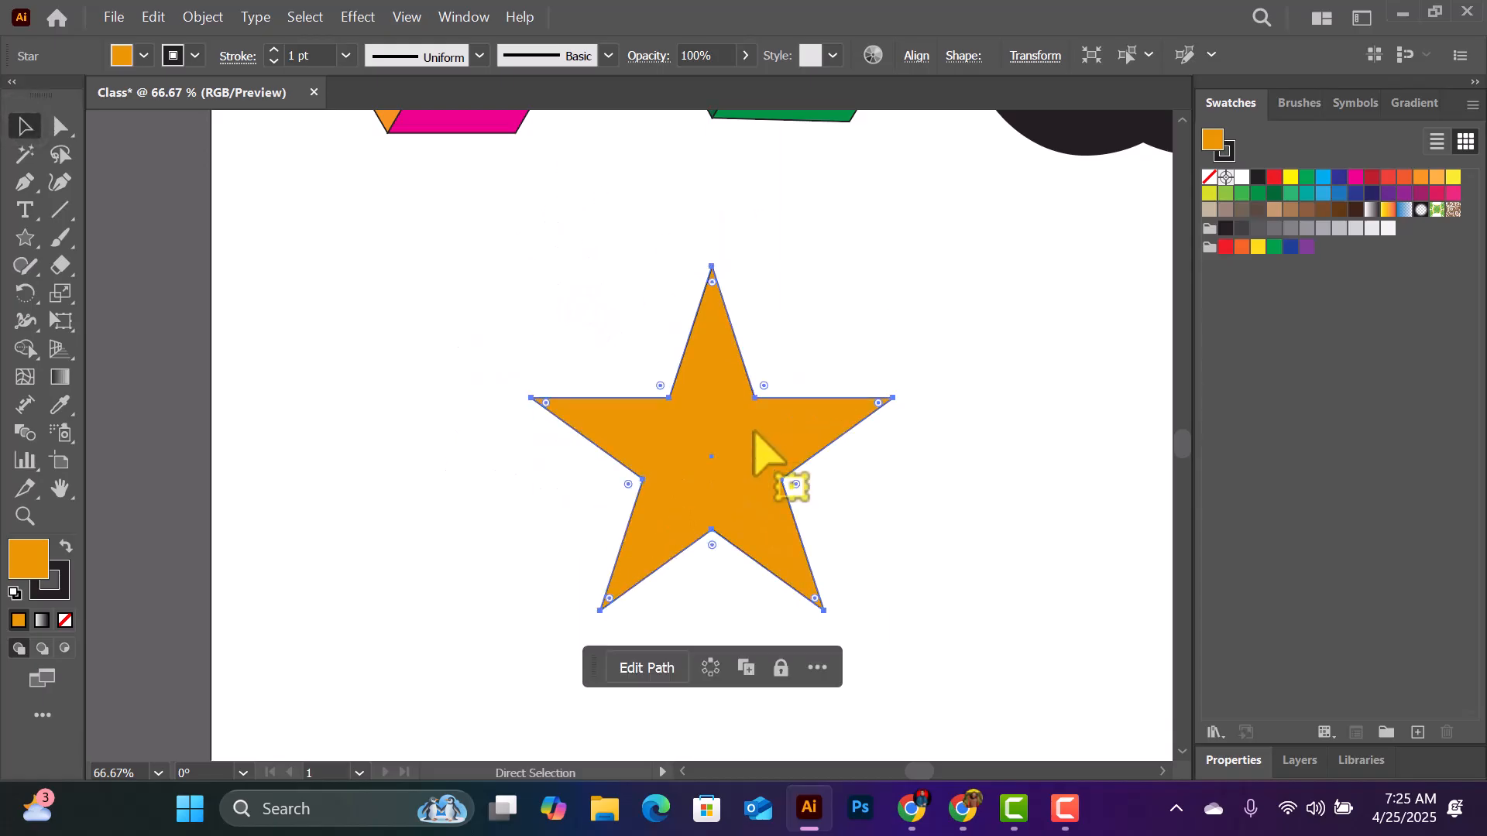
key(ctrl+1)
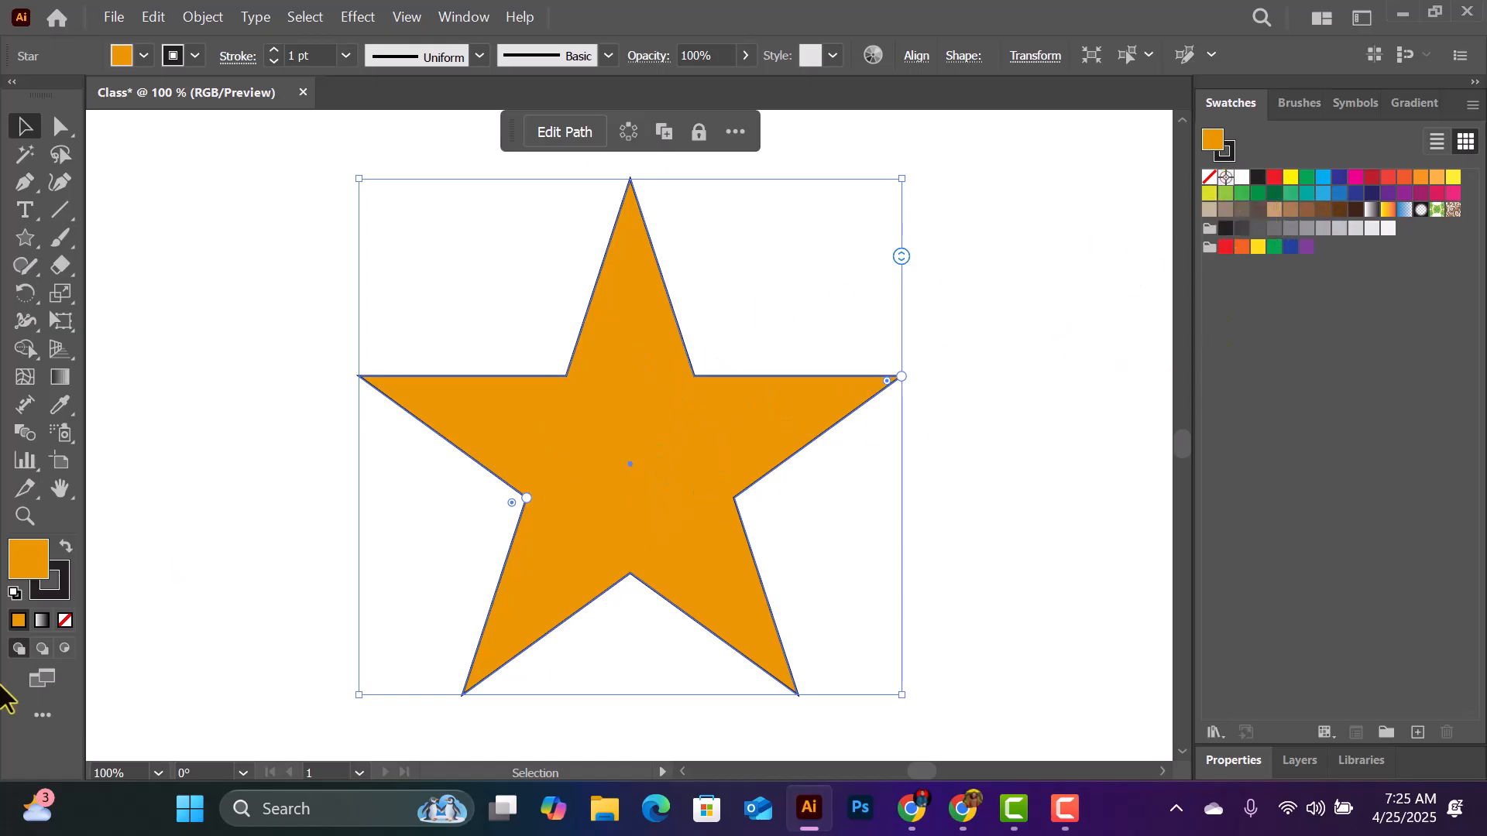
- Change the star's fill colour to a fully saturated bright cyan with the Color Picker
double_click(25, 554)
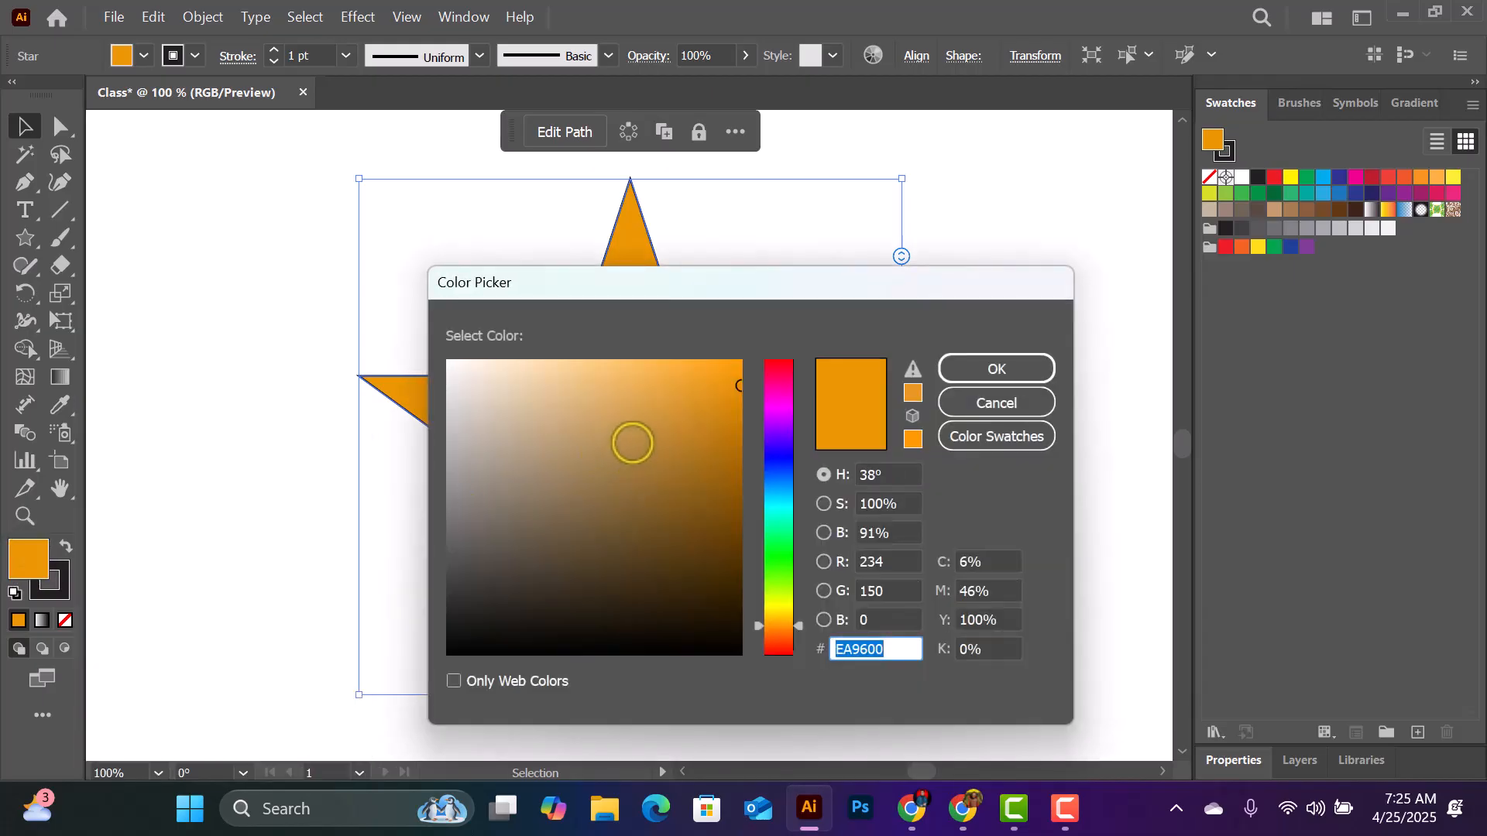
click(780, 507)
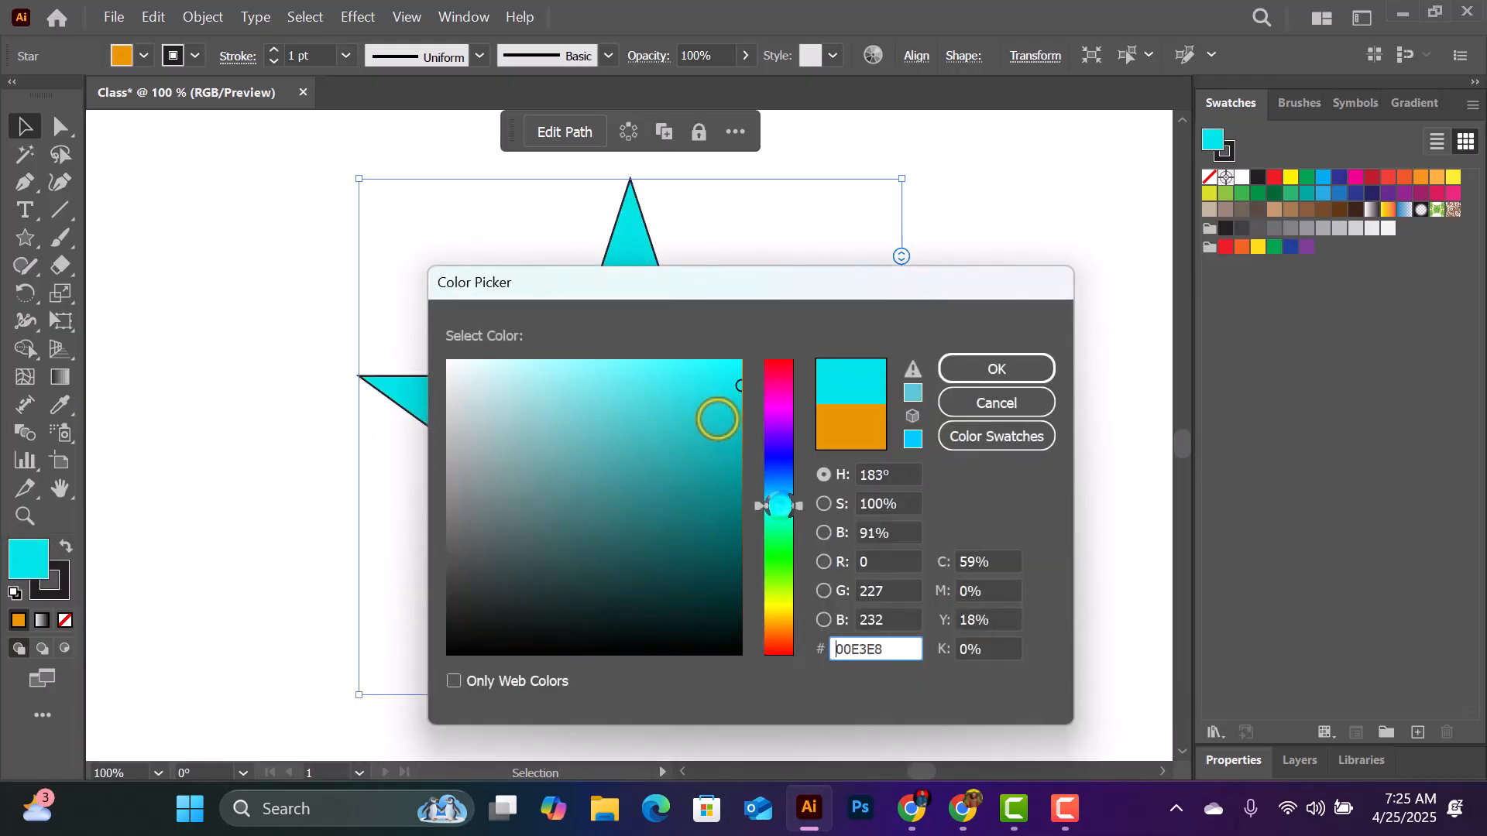
drag(732, 371, 828, 303)
click(999, 366)
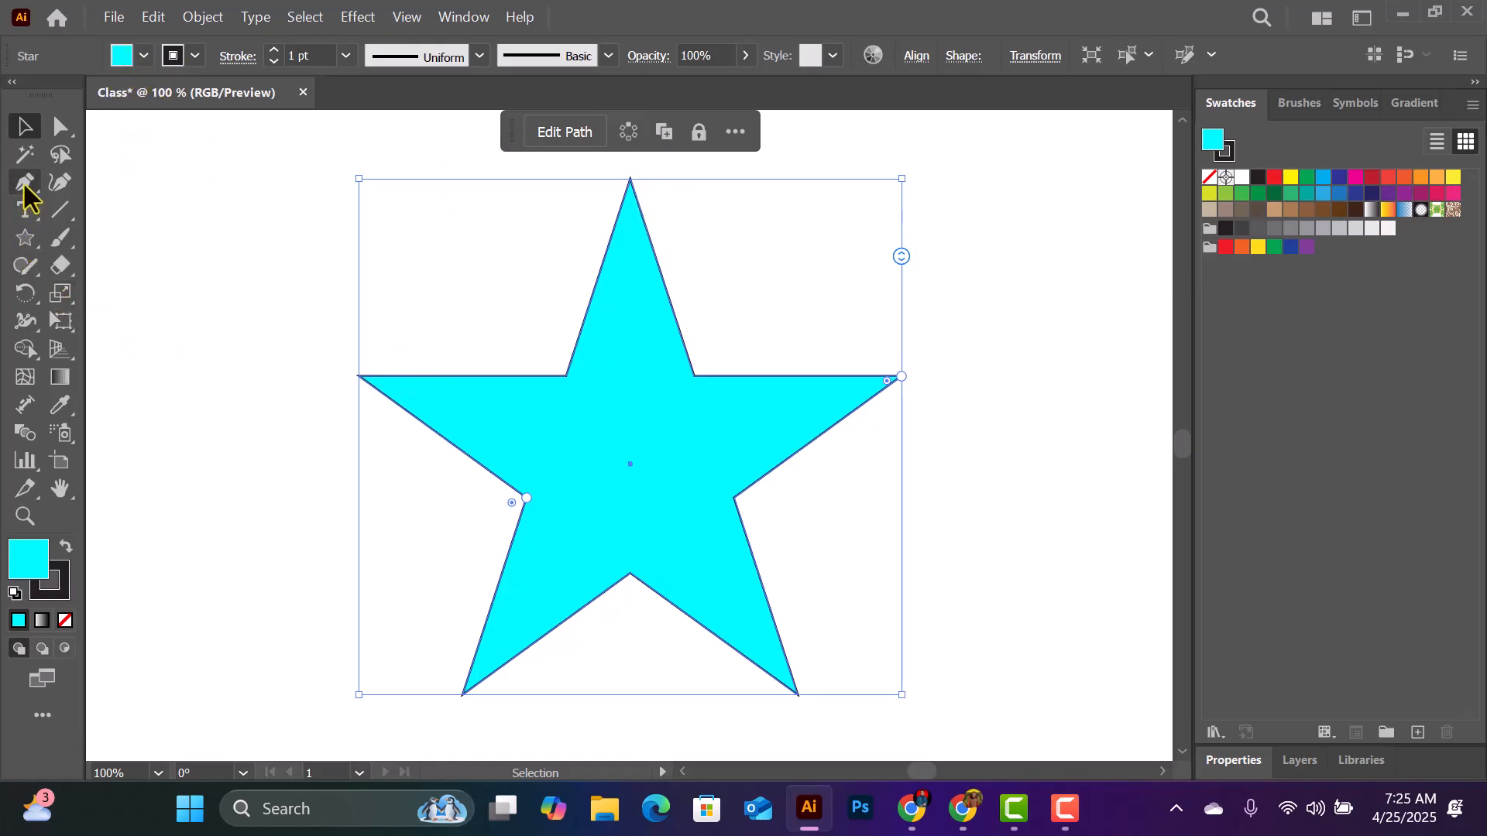
- Draw a facet over the left half of the star's top point with the Pen and swap its fill and stroke to black with cyan outline
drag(27, 197, 95, 184)
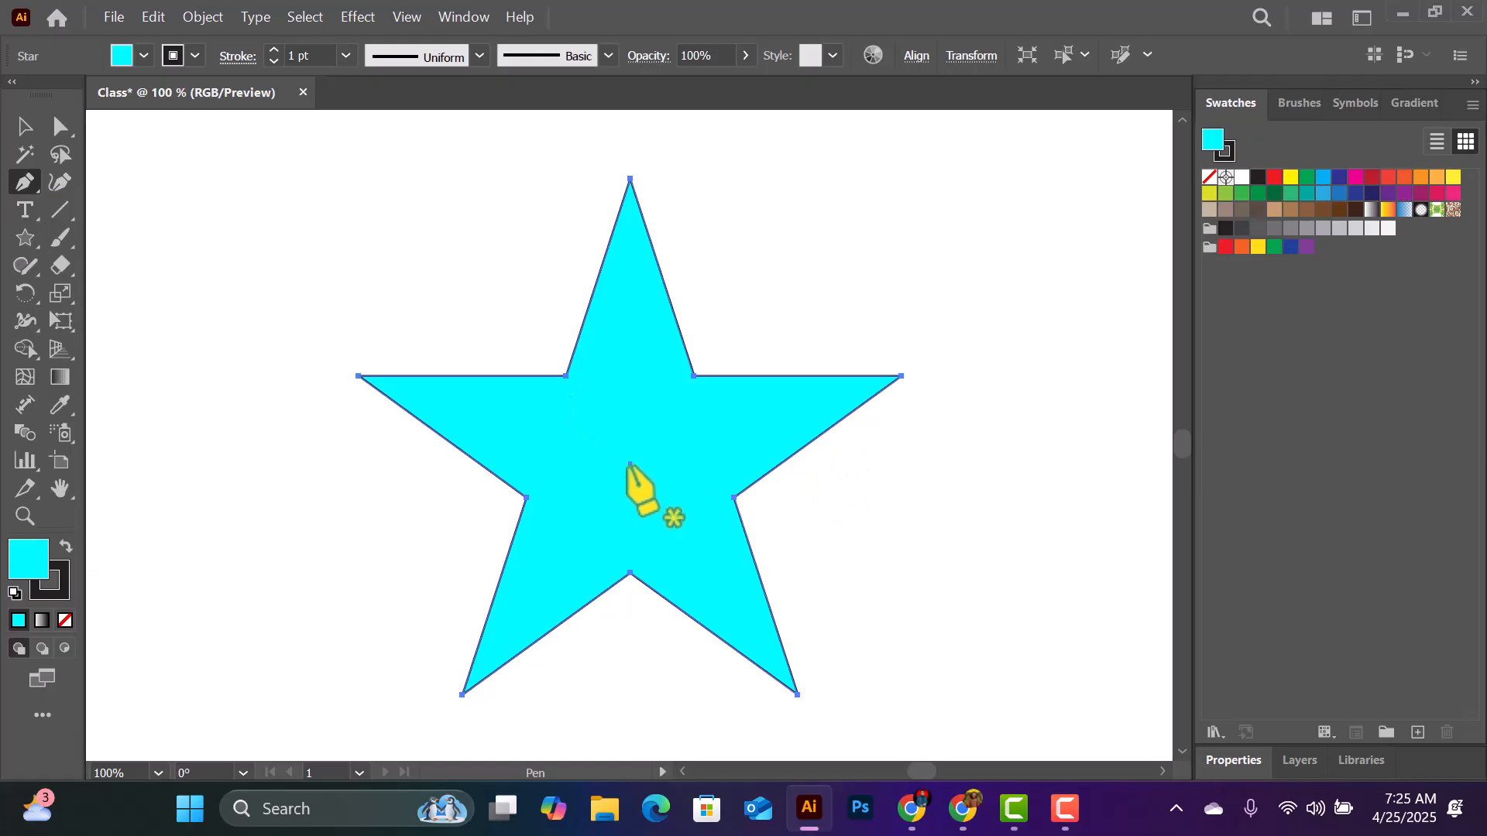
key(ctrl+shift+a)
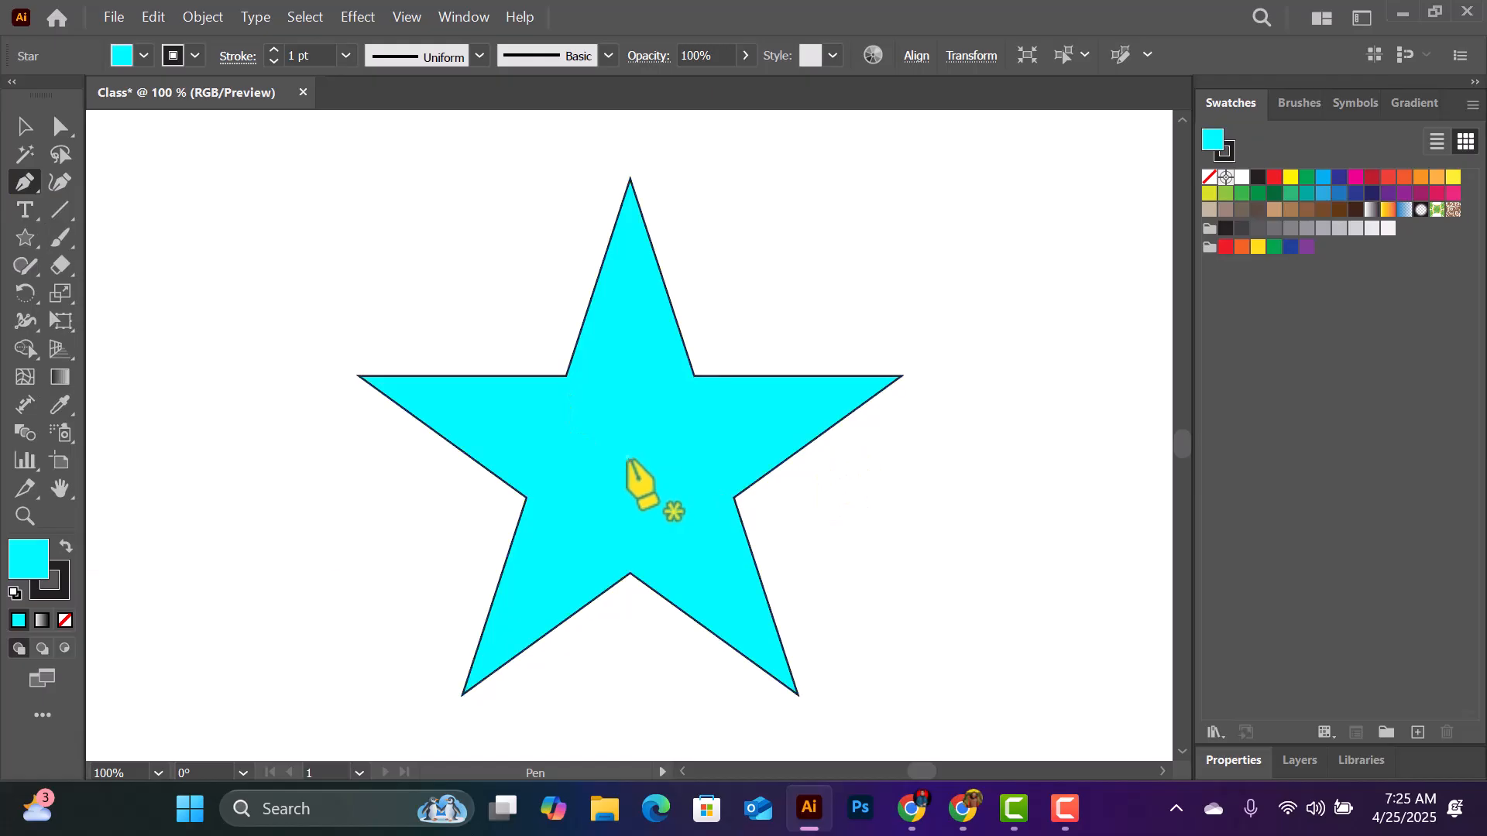
drag(630, 459, 567, 377)
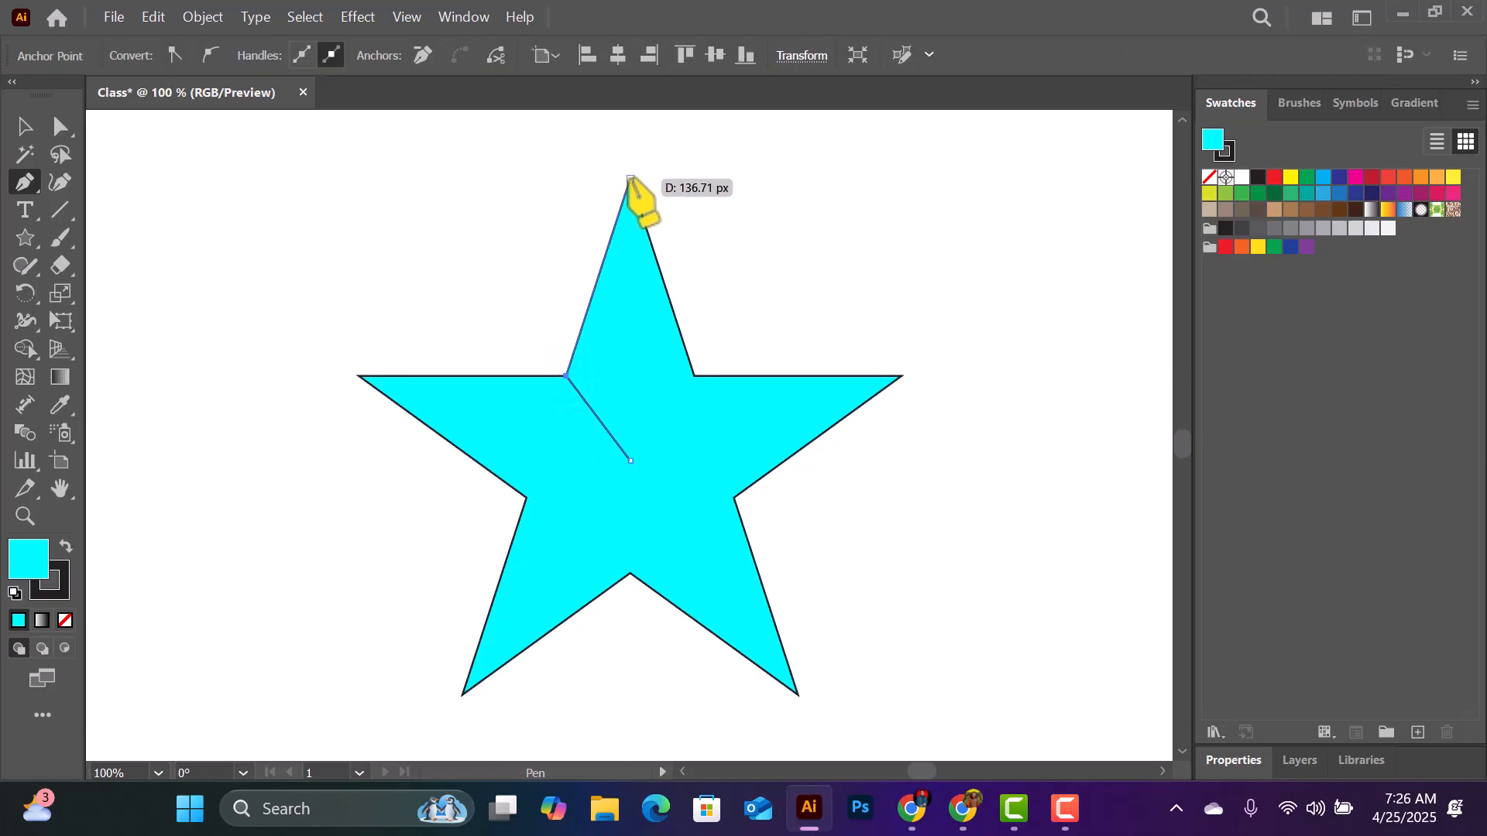
drag(630, 179, 630, 460)
click(629, 460)
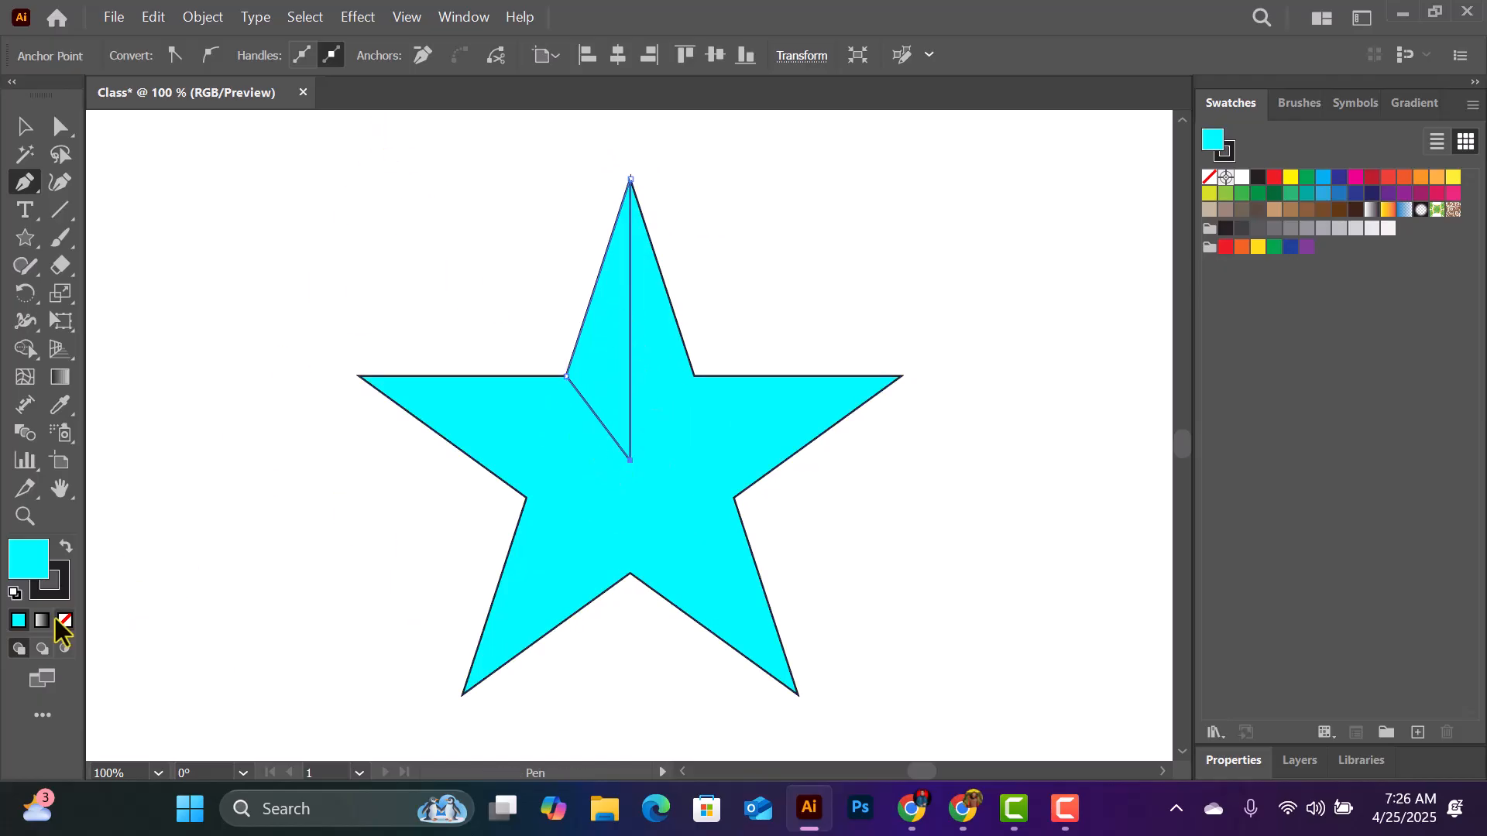
click(65, 544)
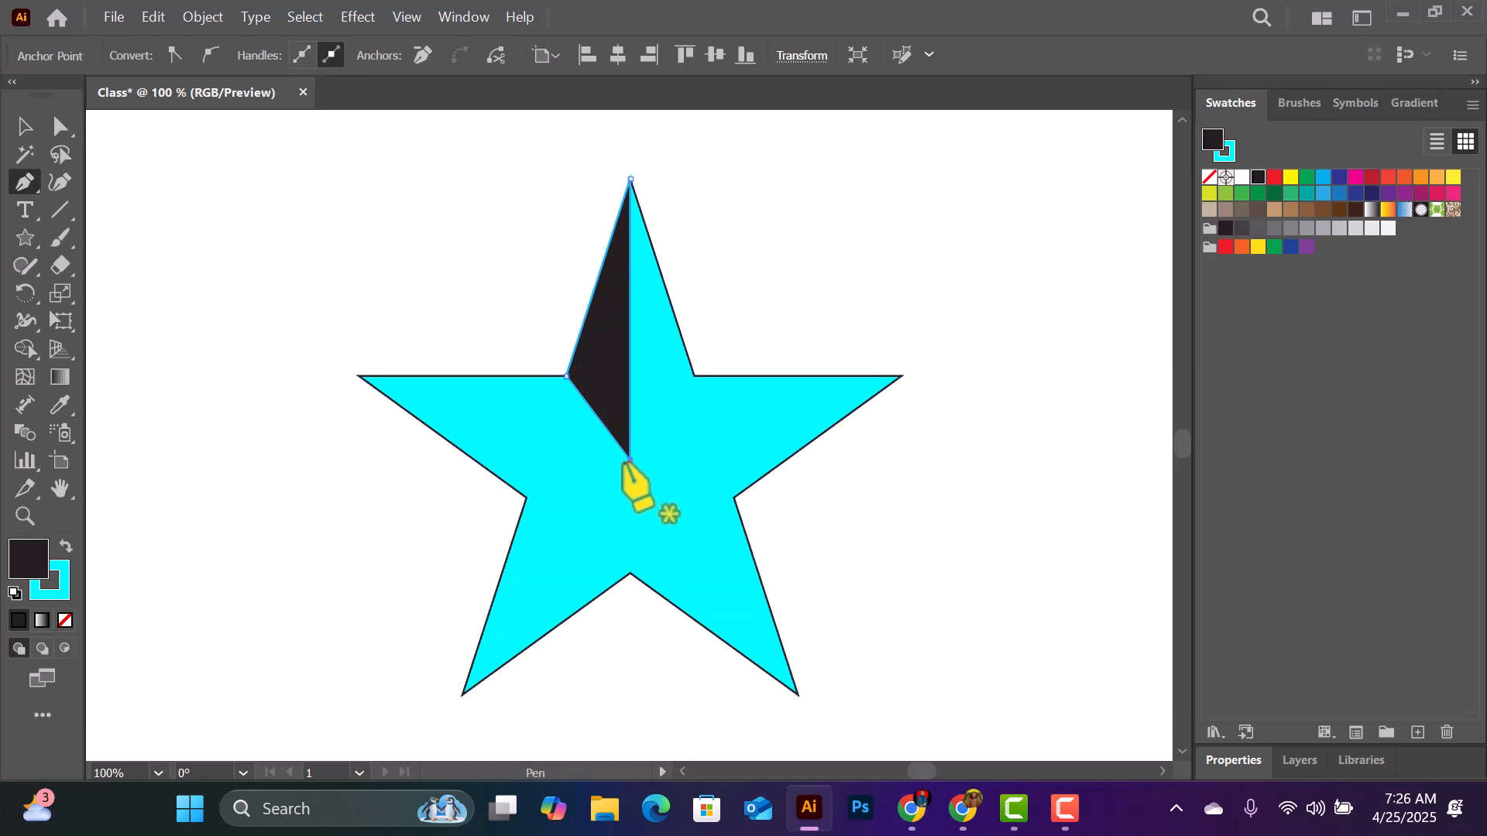
- Draw a black facet from the star's centre over the upper half of its right point with the Pen
click(629, 460)
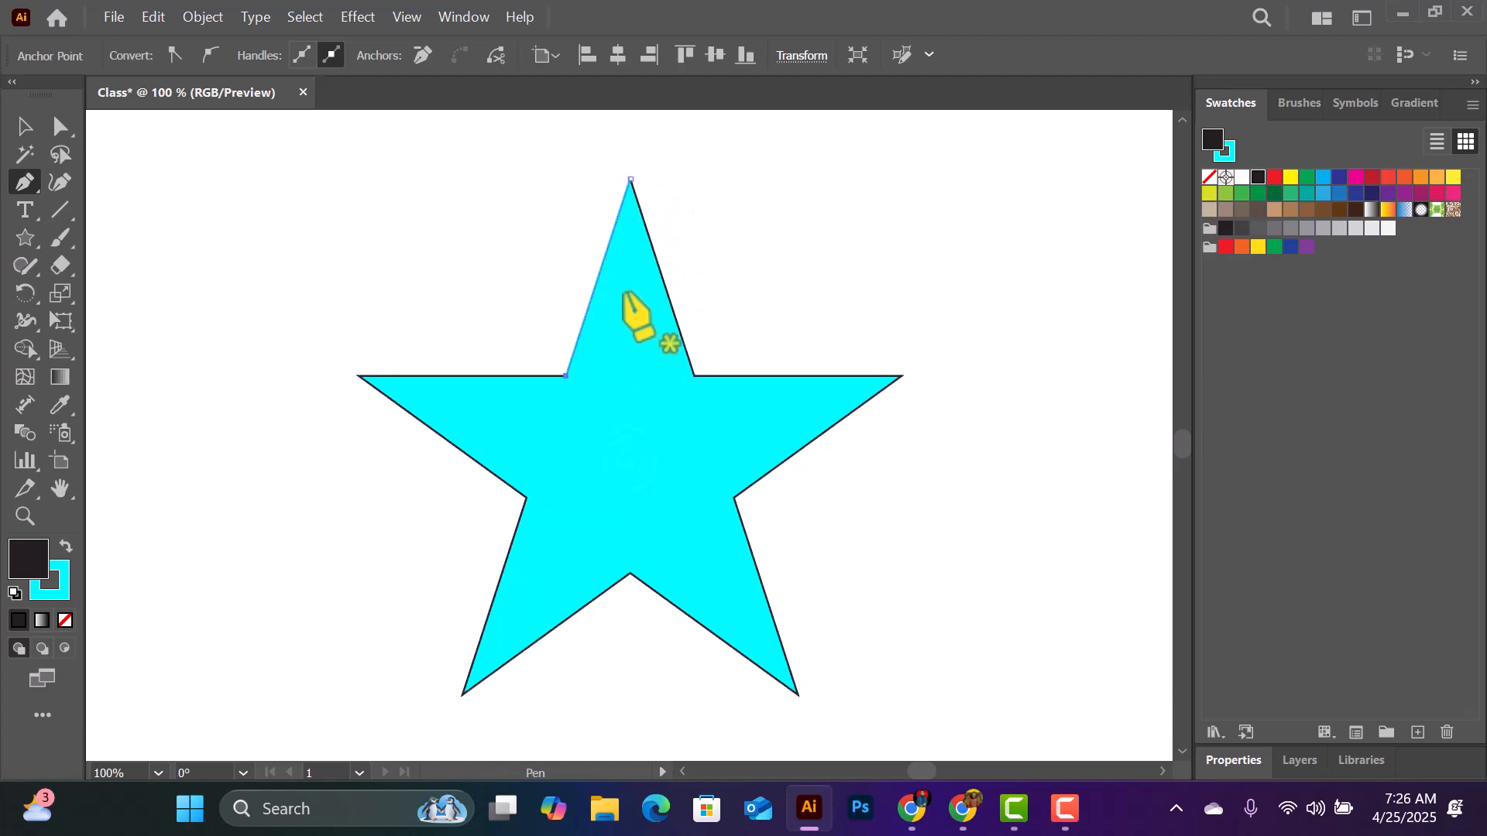
key(ctrl+z)
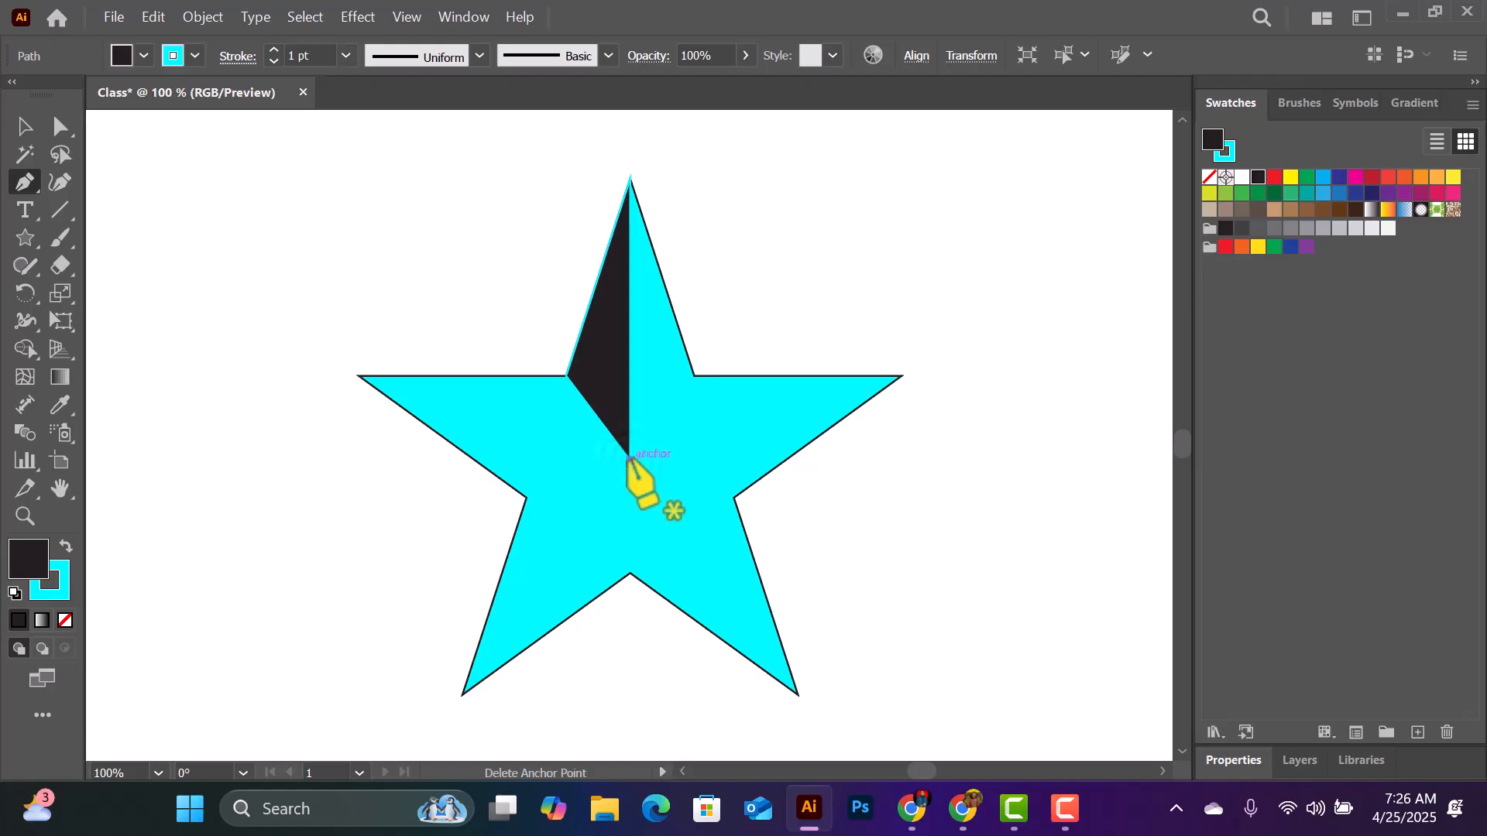
click(629, 458)
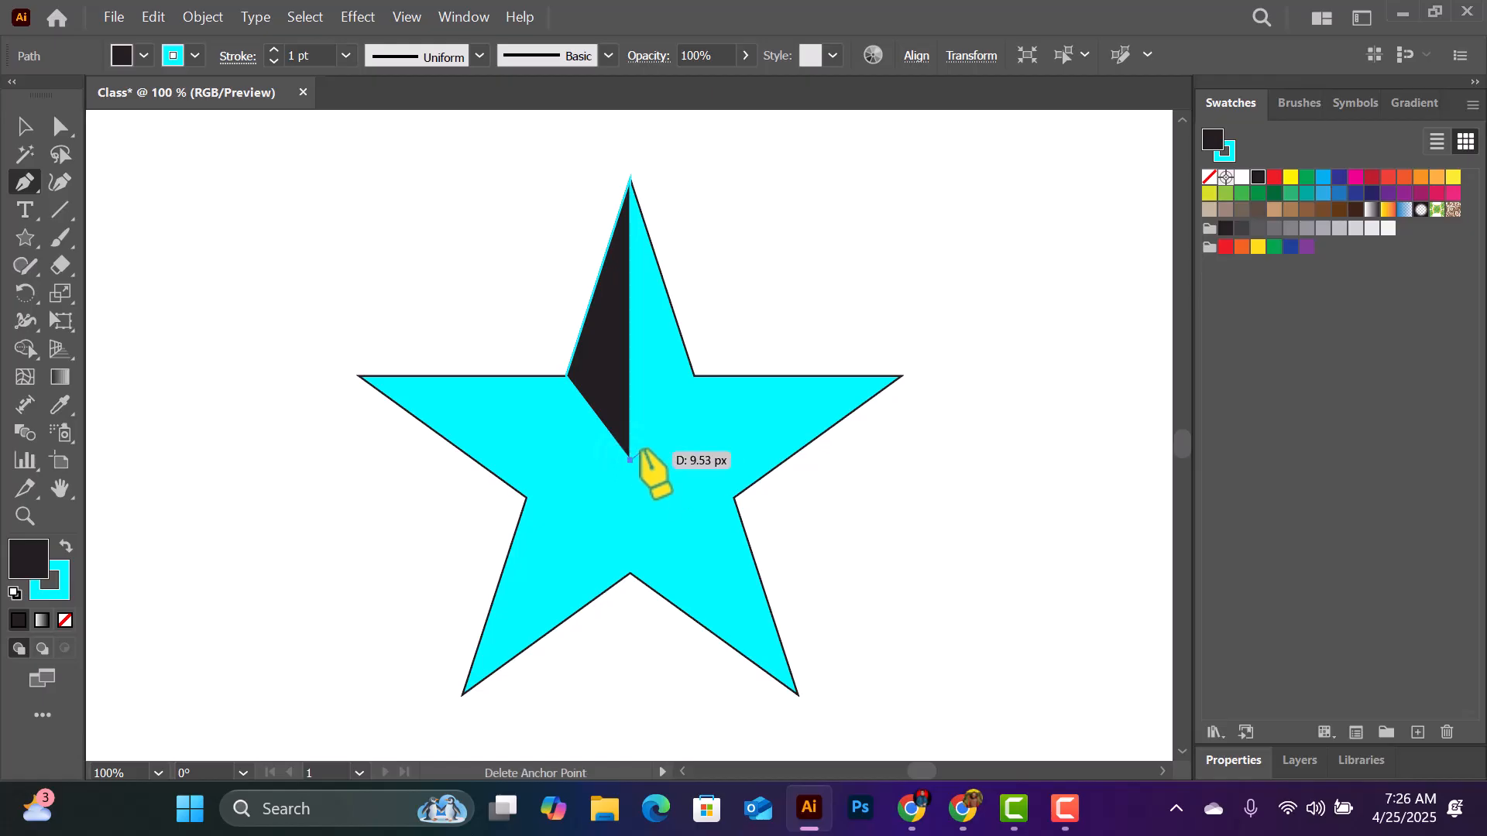
click(694, 377)
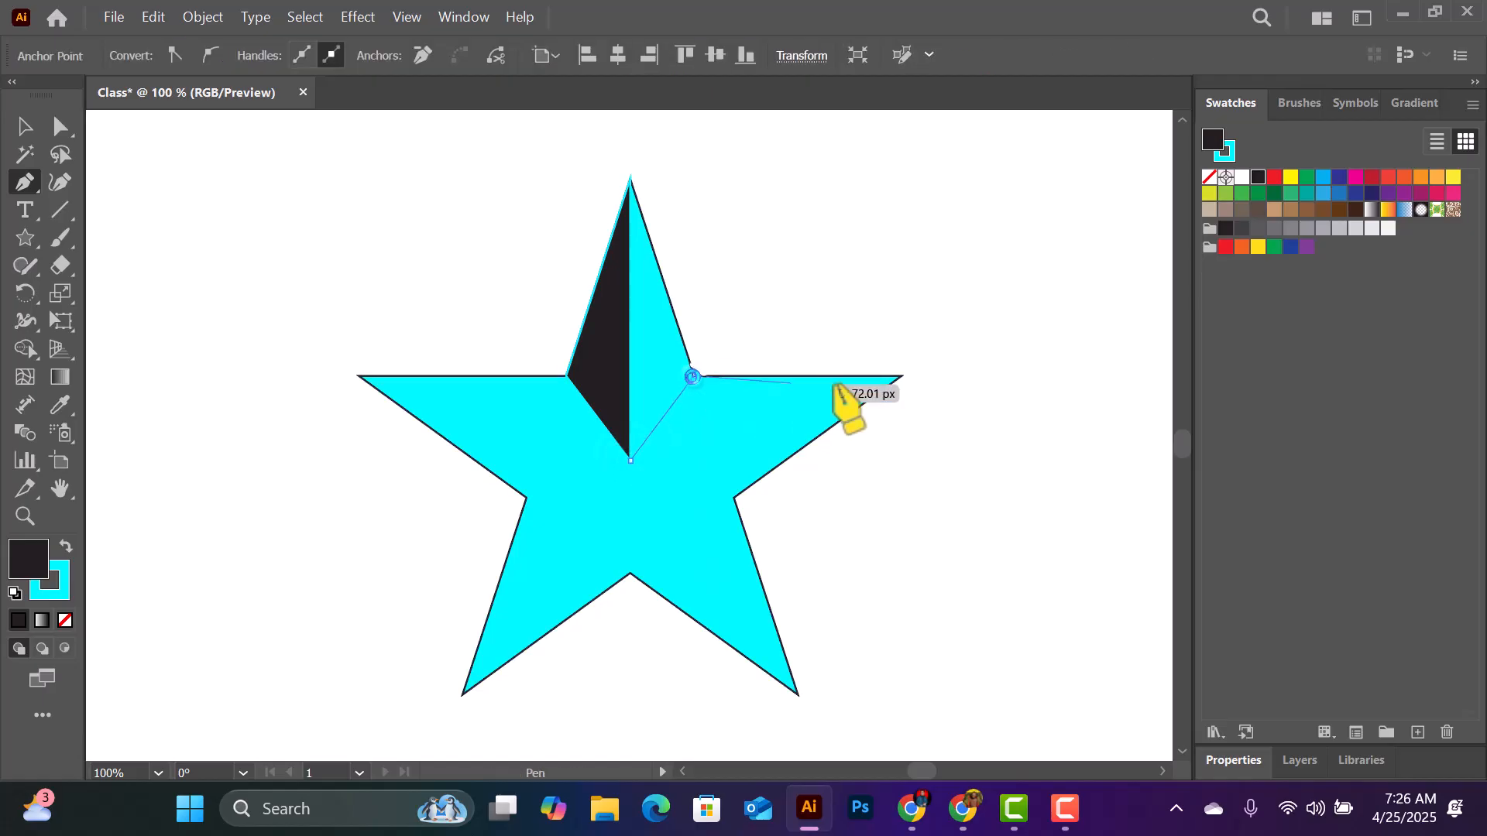
click(901, 376)
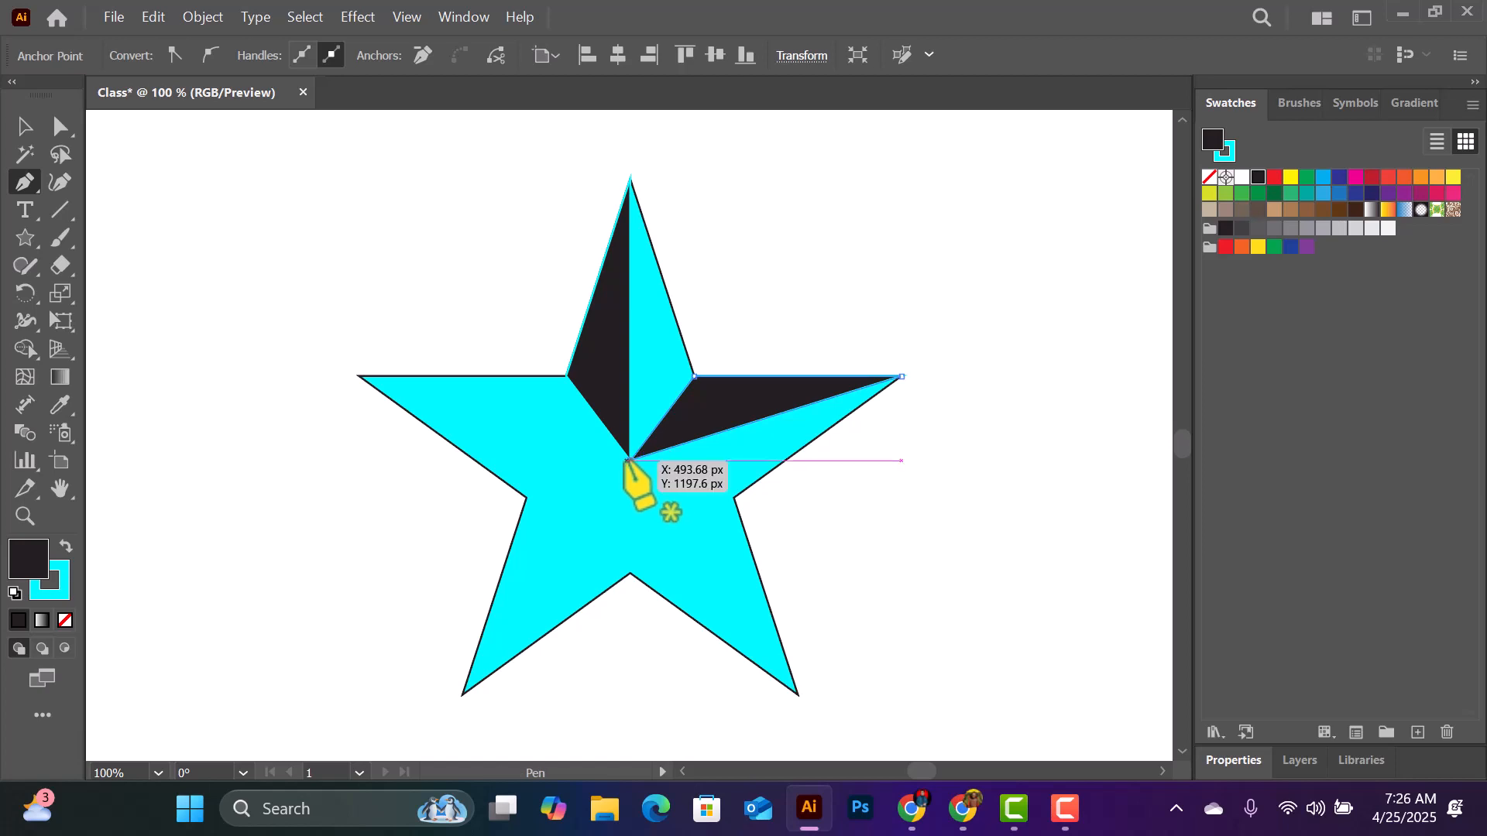
click(628, 460)
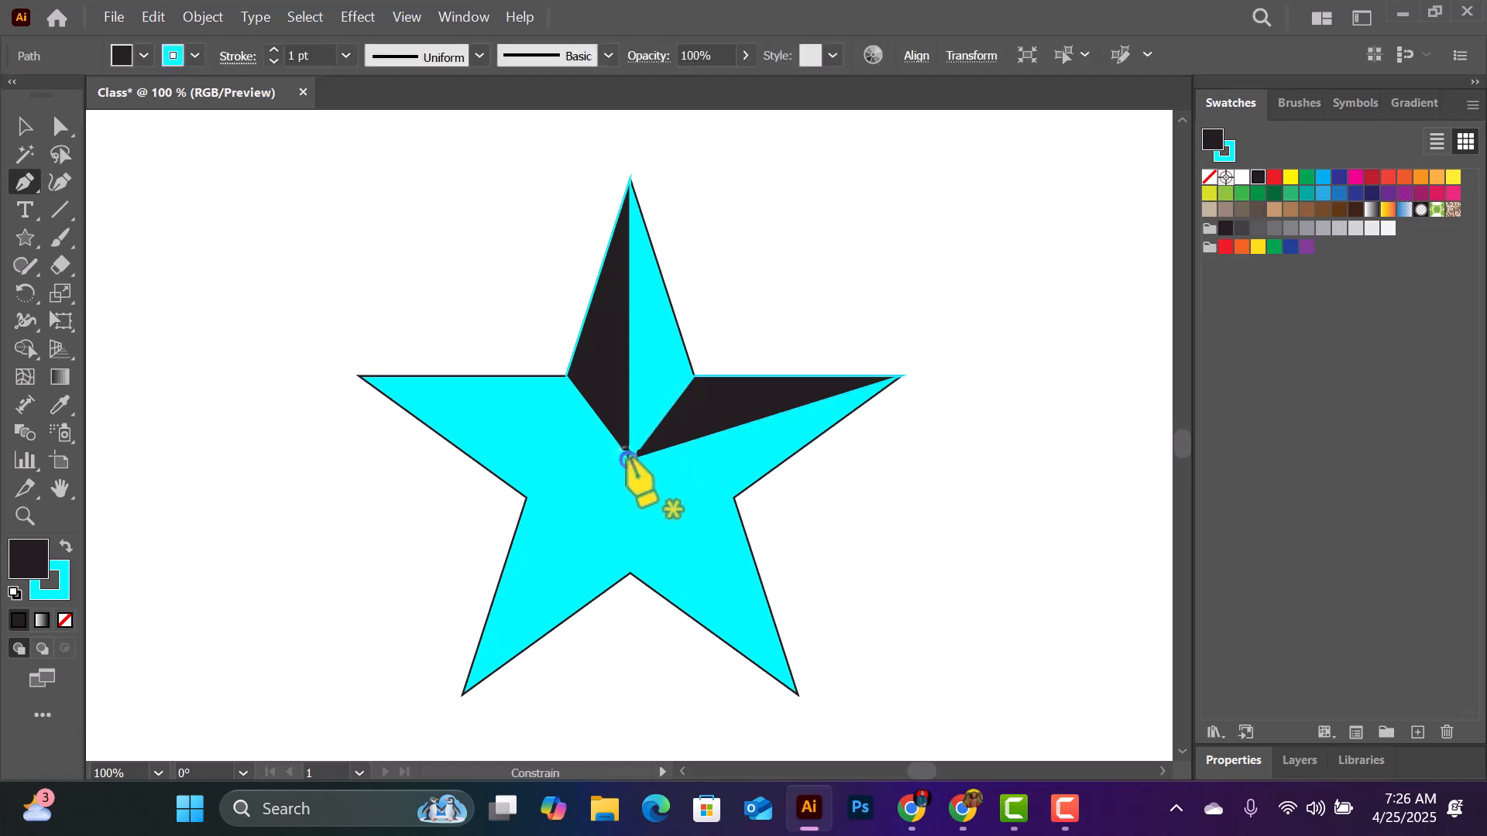
- Draw black Pen facets from the centre over the right half of each of the star's two lower points
click(734, 496)
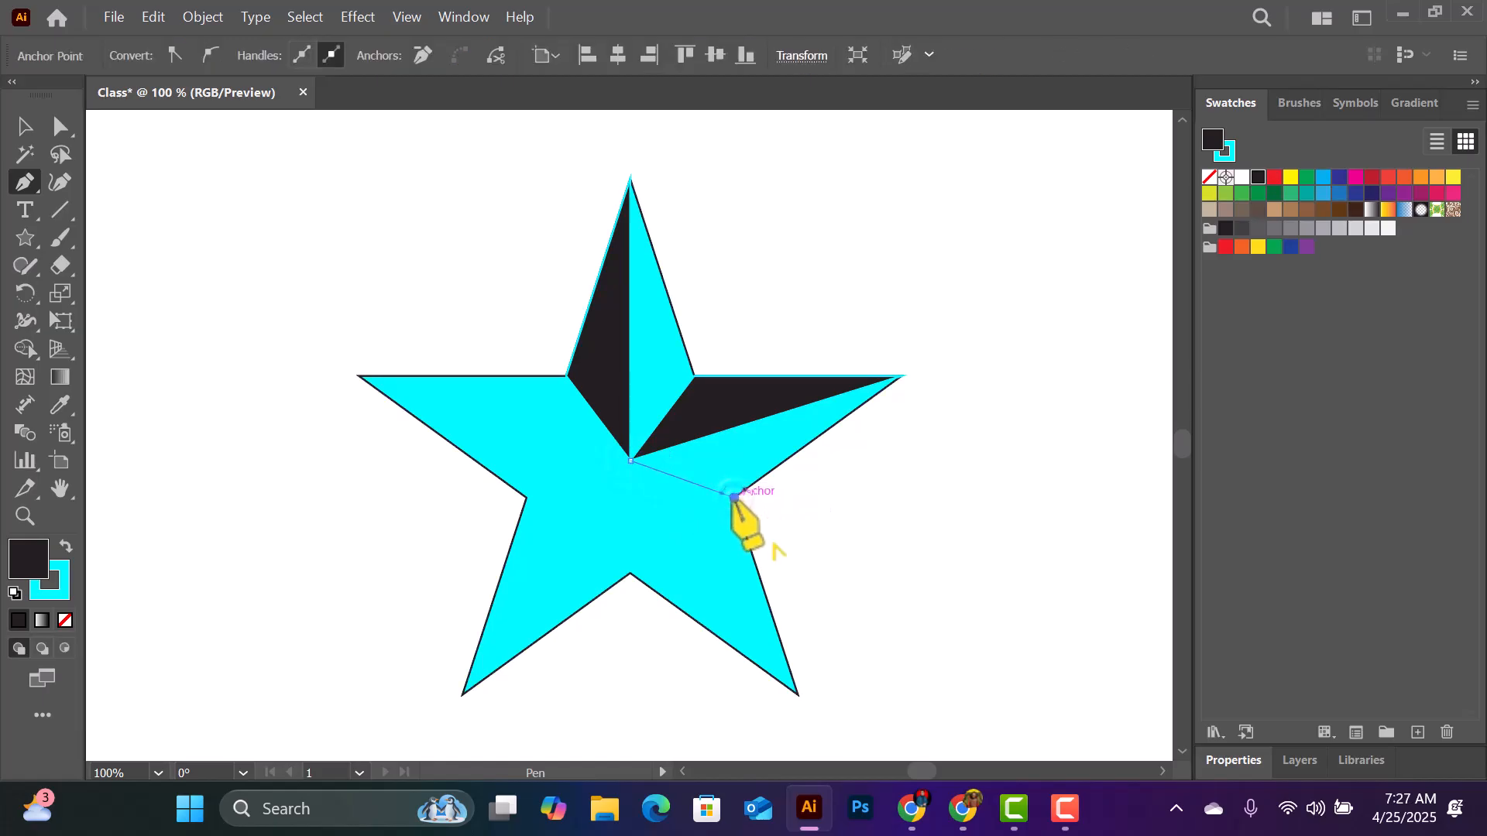
click(798, 693)
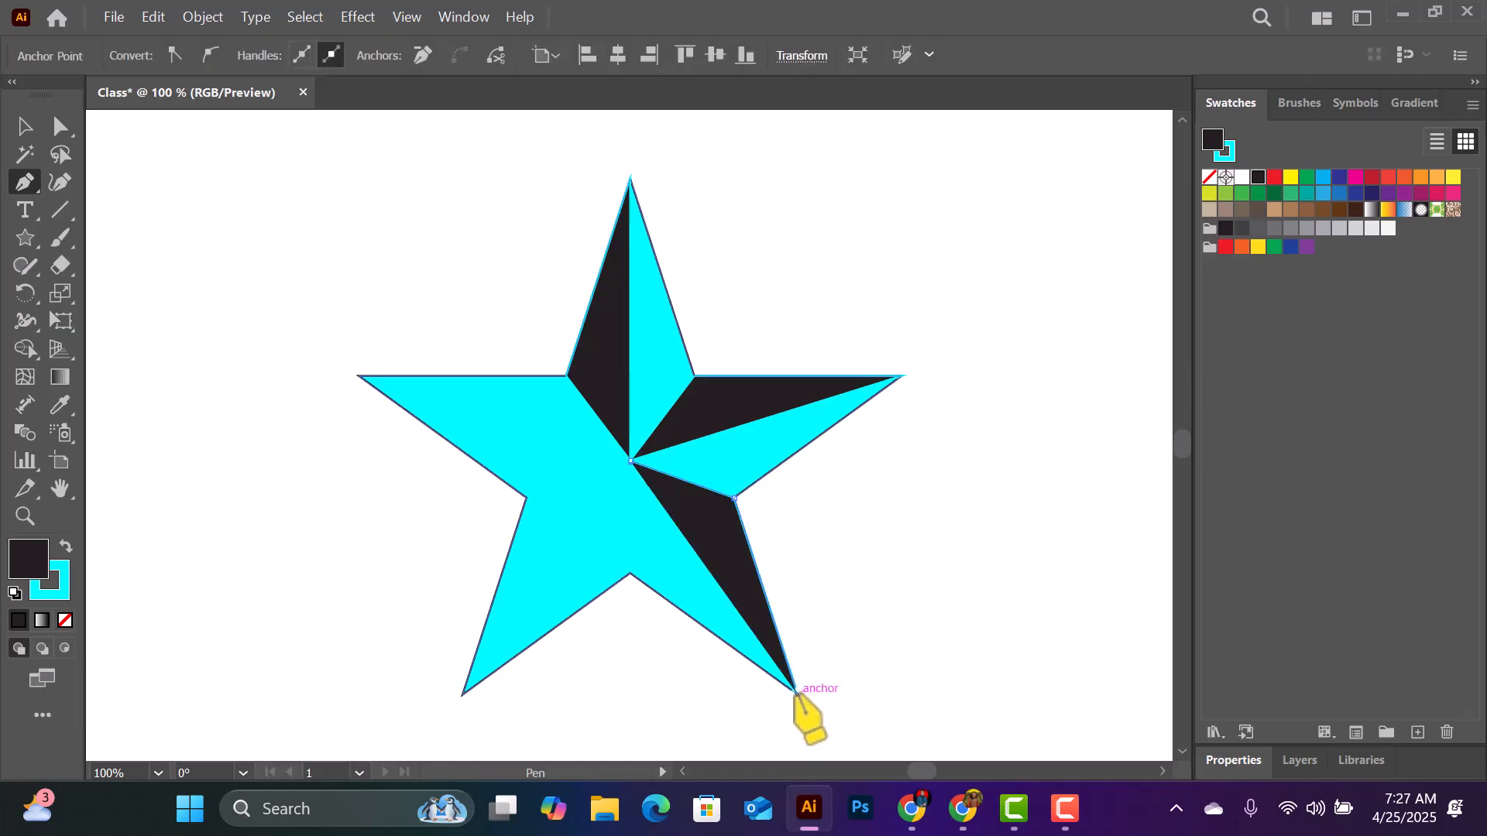
click(630, 460)
click(630, 460)
click(631, 573)
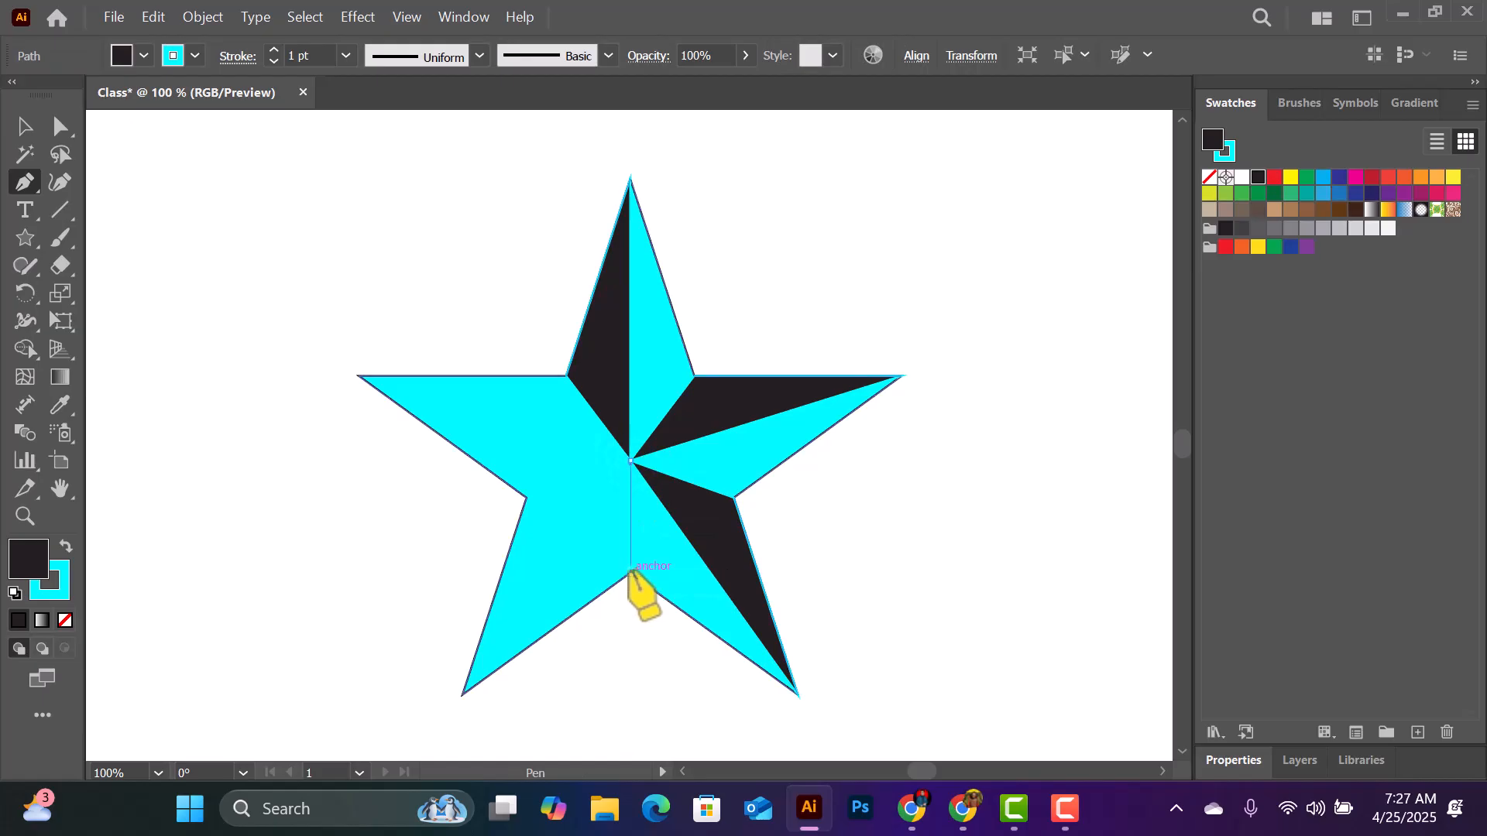
click(462, 694)
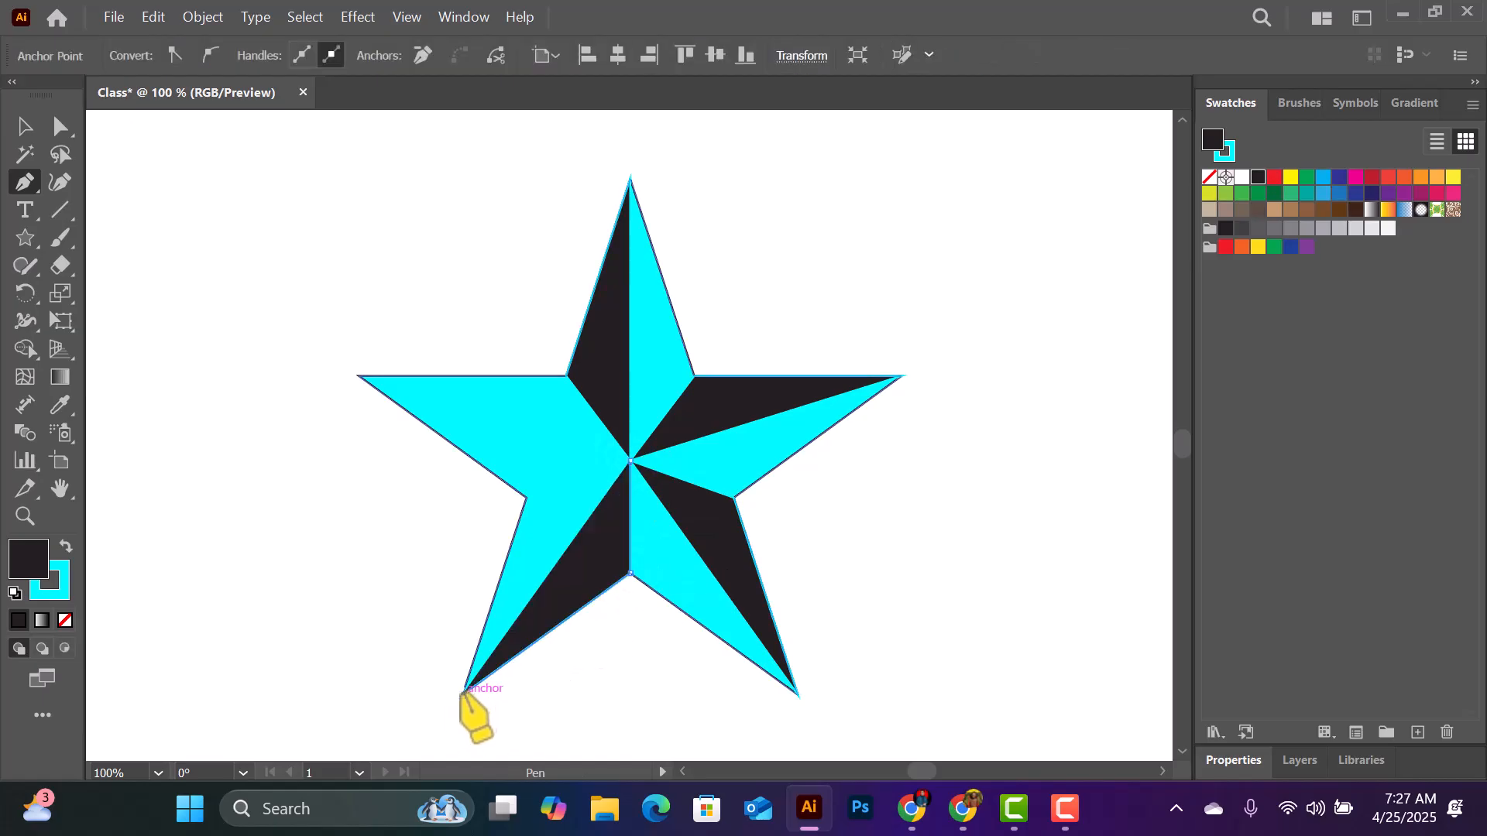
click(630, 459)
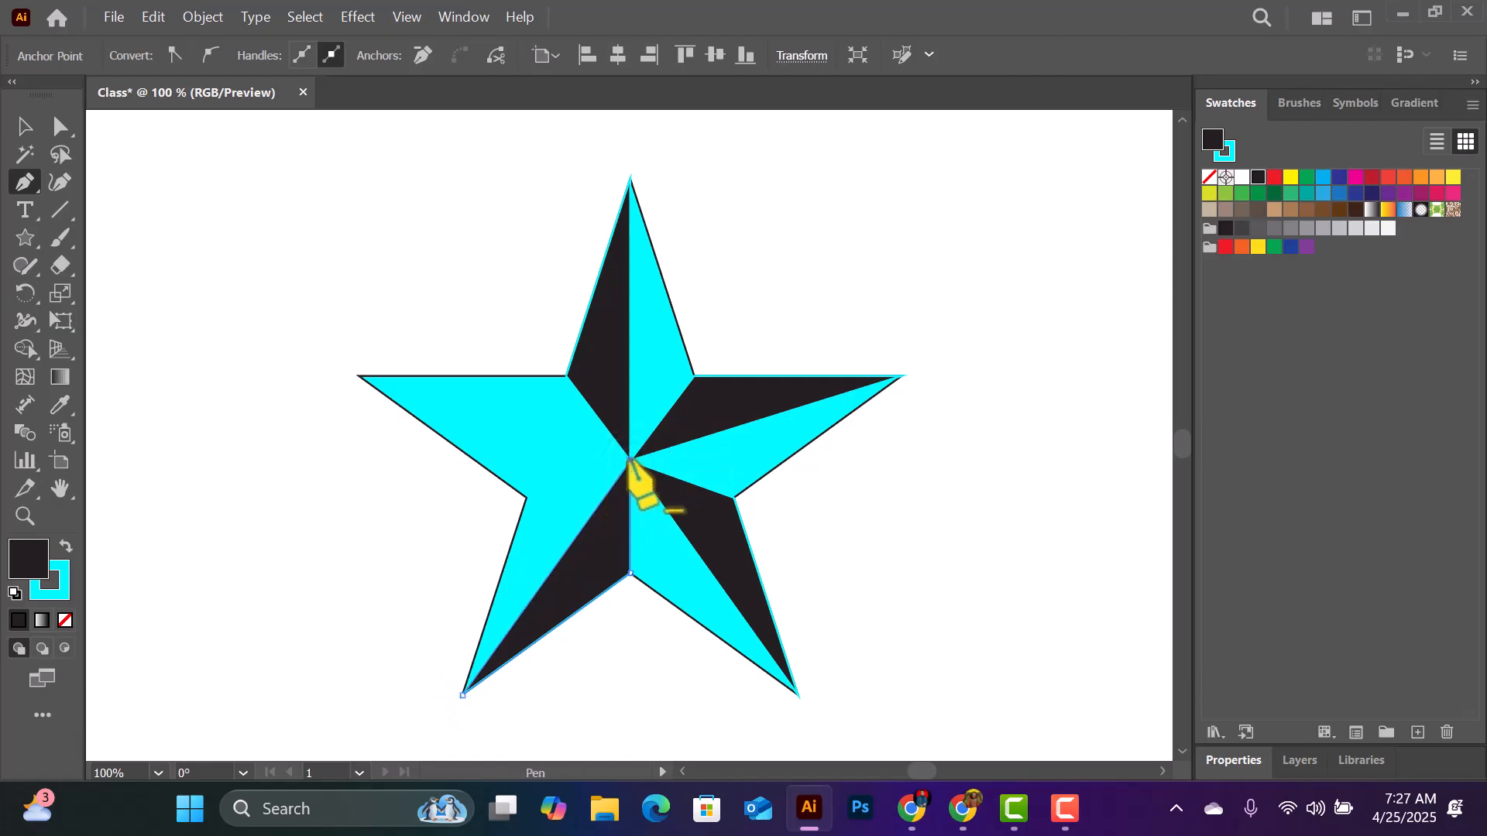
- Draw a black facet from the star's centre over the lower half of its left point with the Pen
click(630, 459)
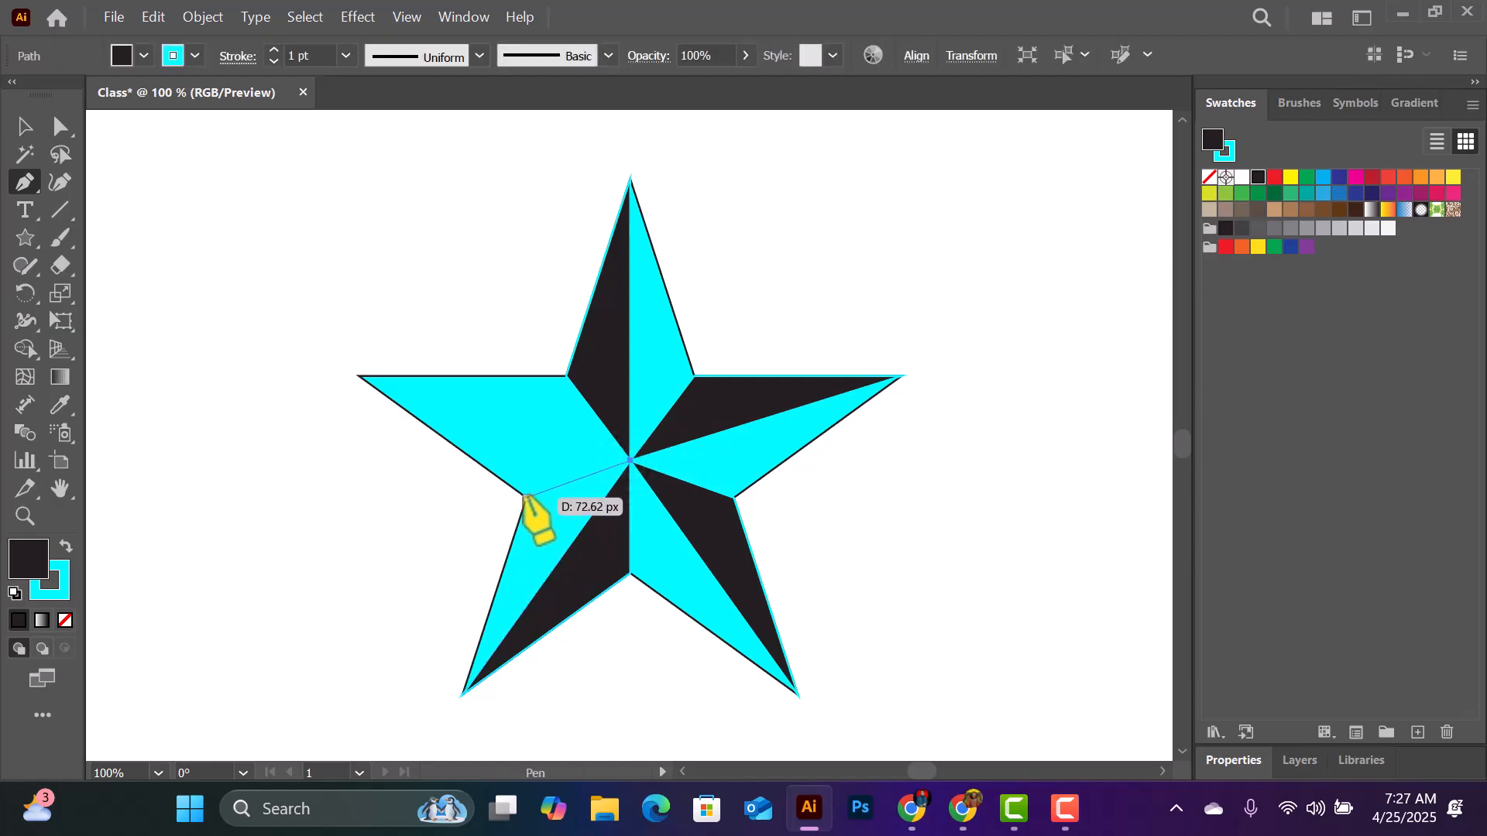
click(525, 495)
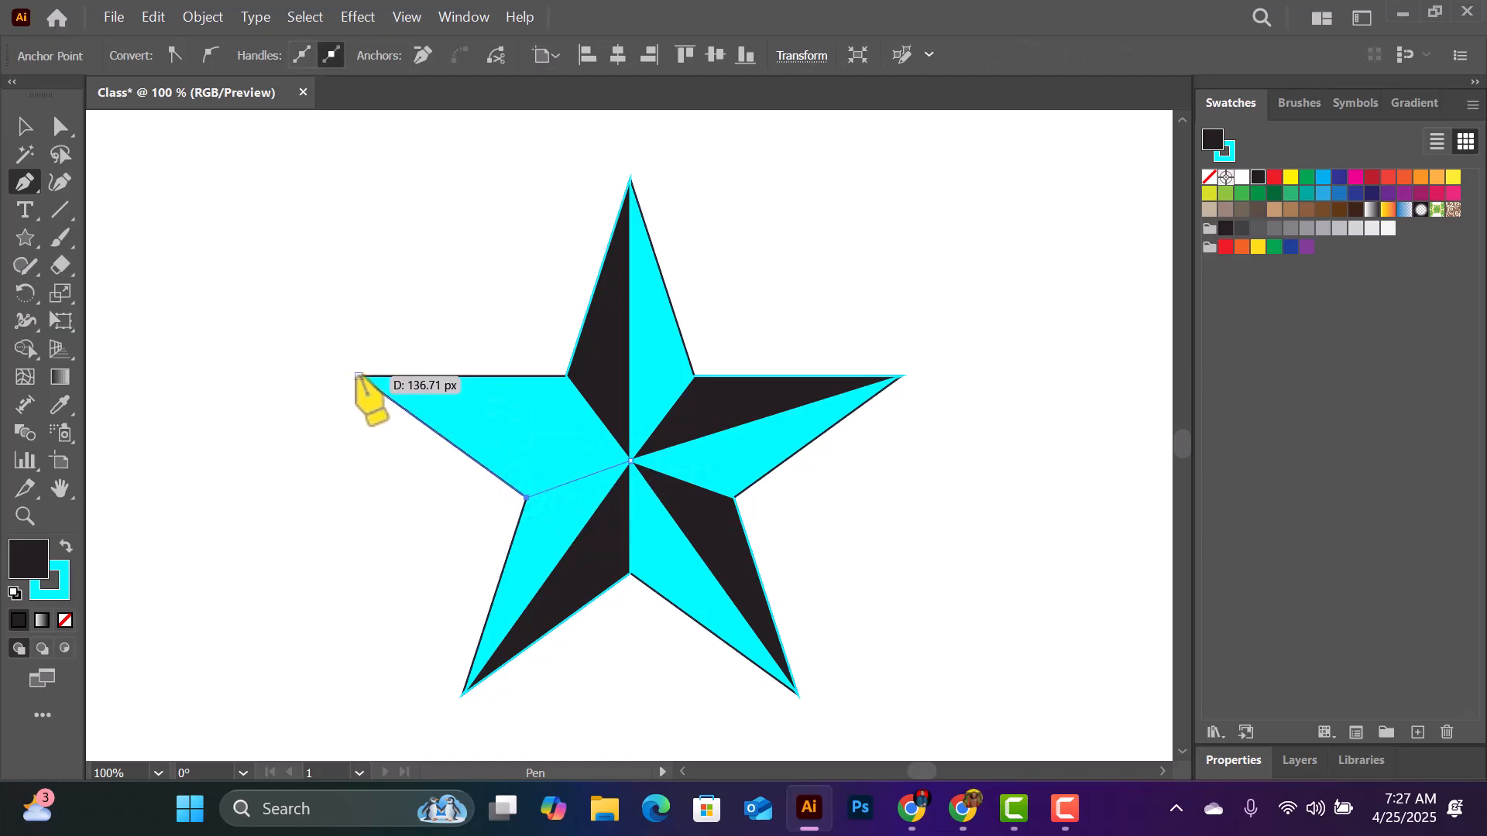
click(358, 376)
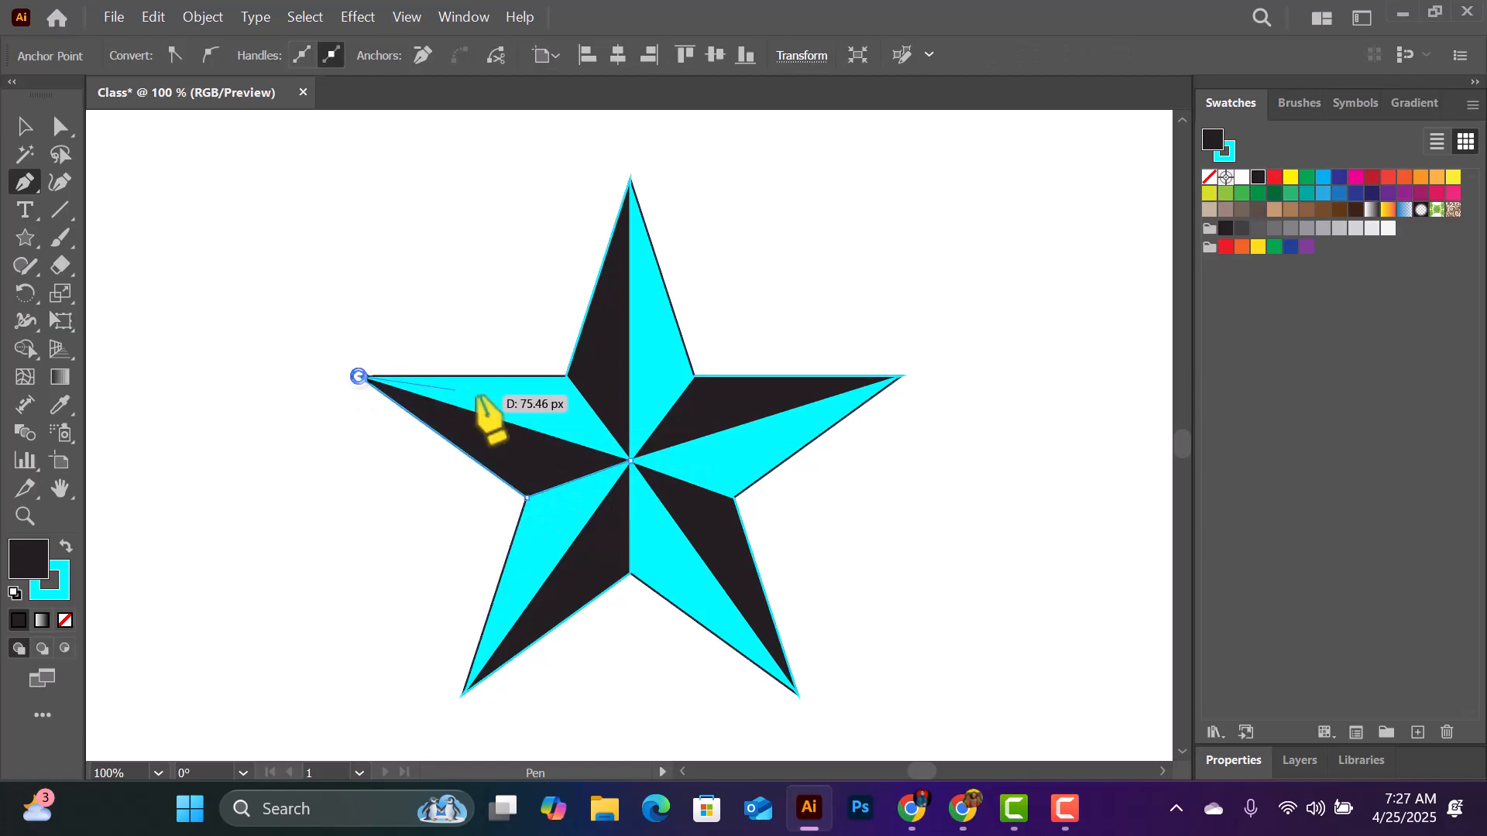
click(629, 459)
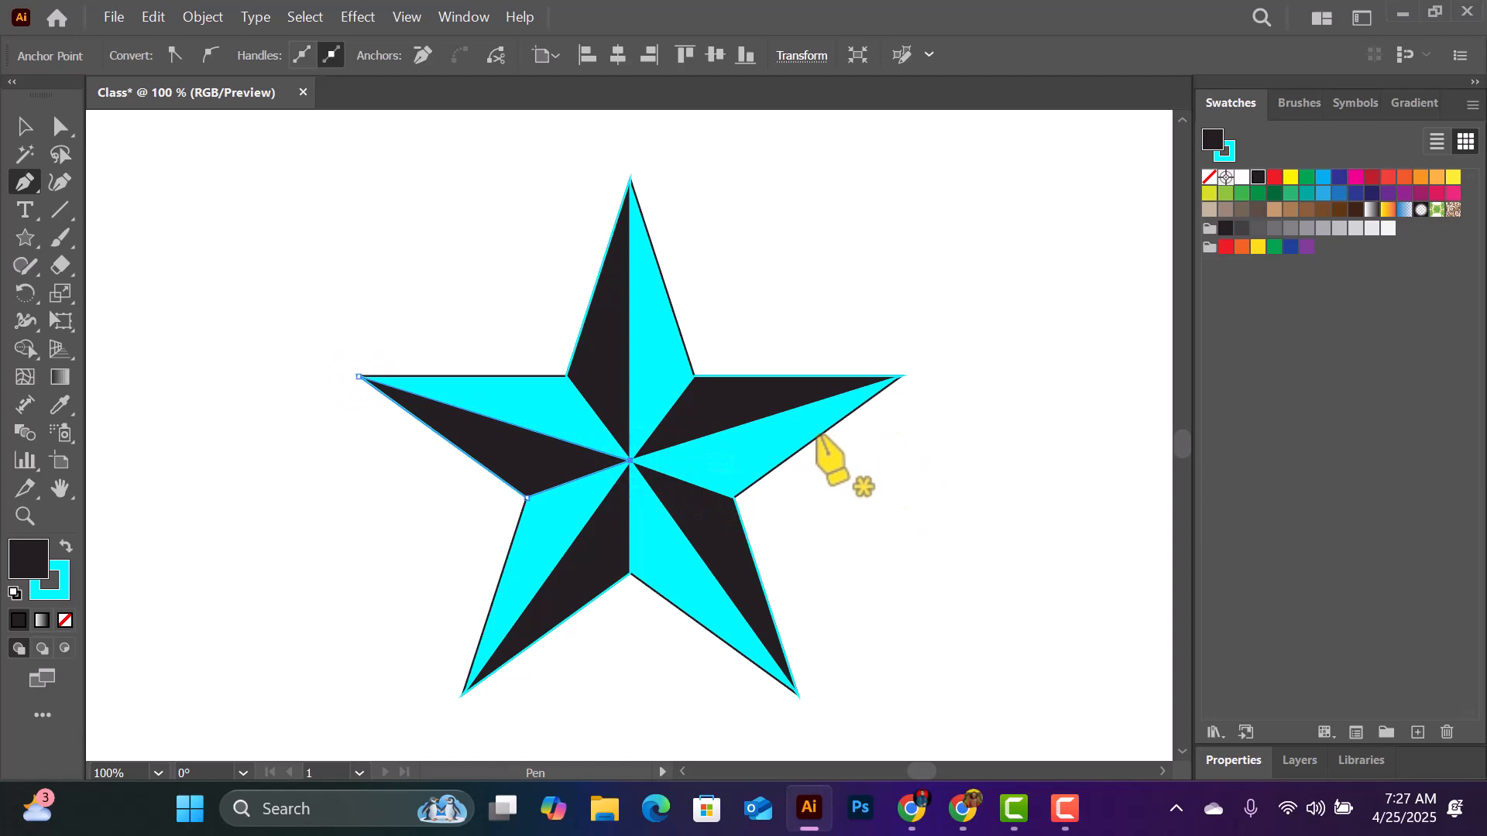
- Draw a small five-pointed star in the empty area below and to the left of the faceted star
scroll(608, 349, down, 5)
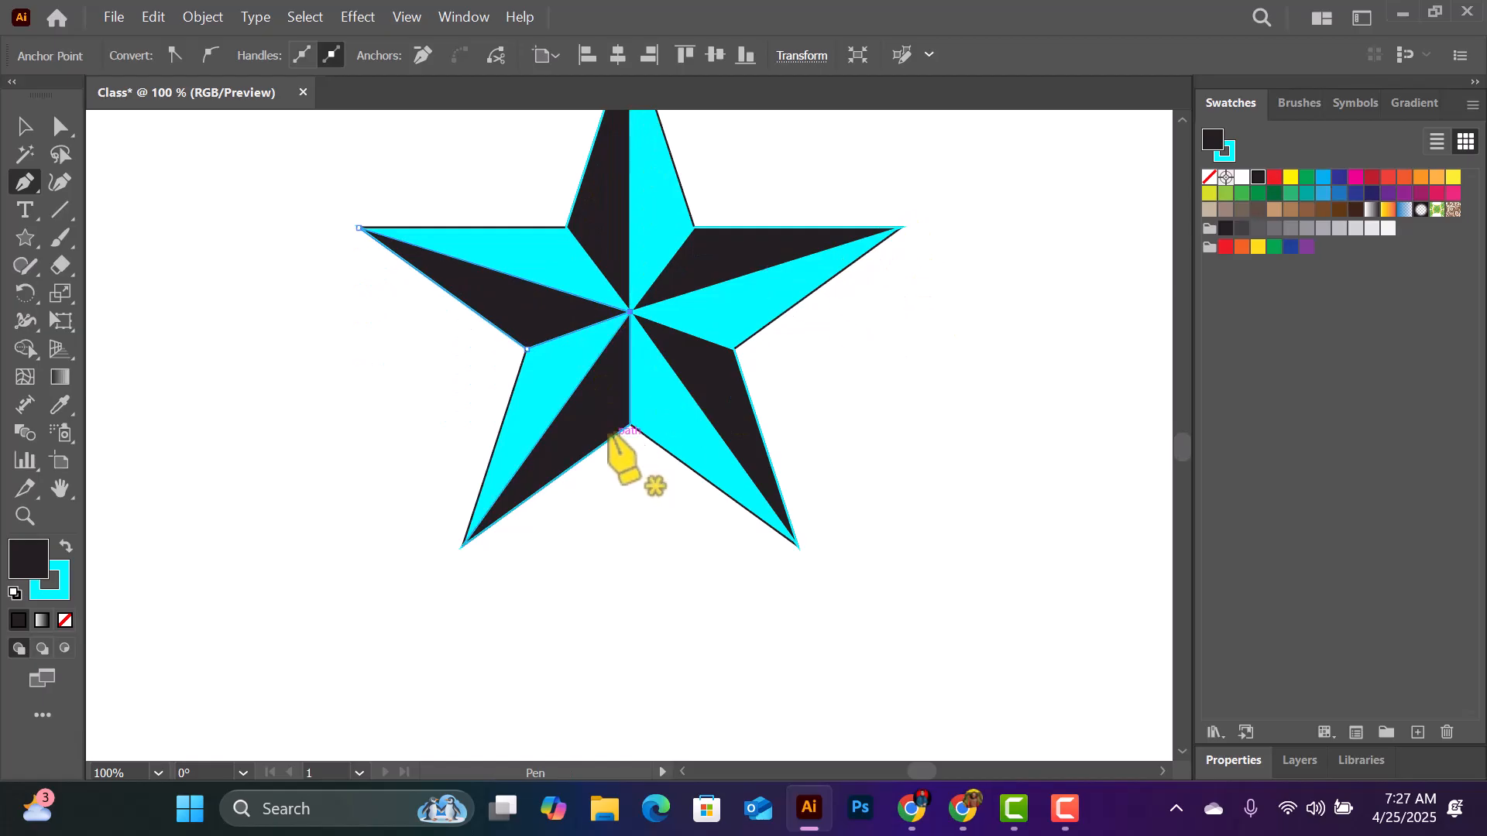
scroll(585, 472, down, 1)
scroll(573, 454, down, 1)
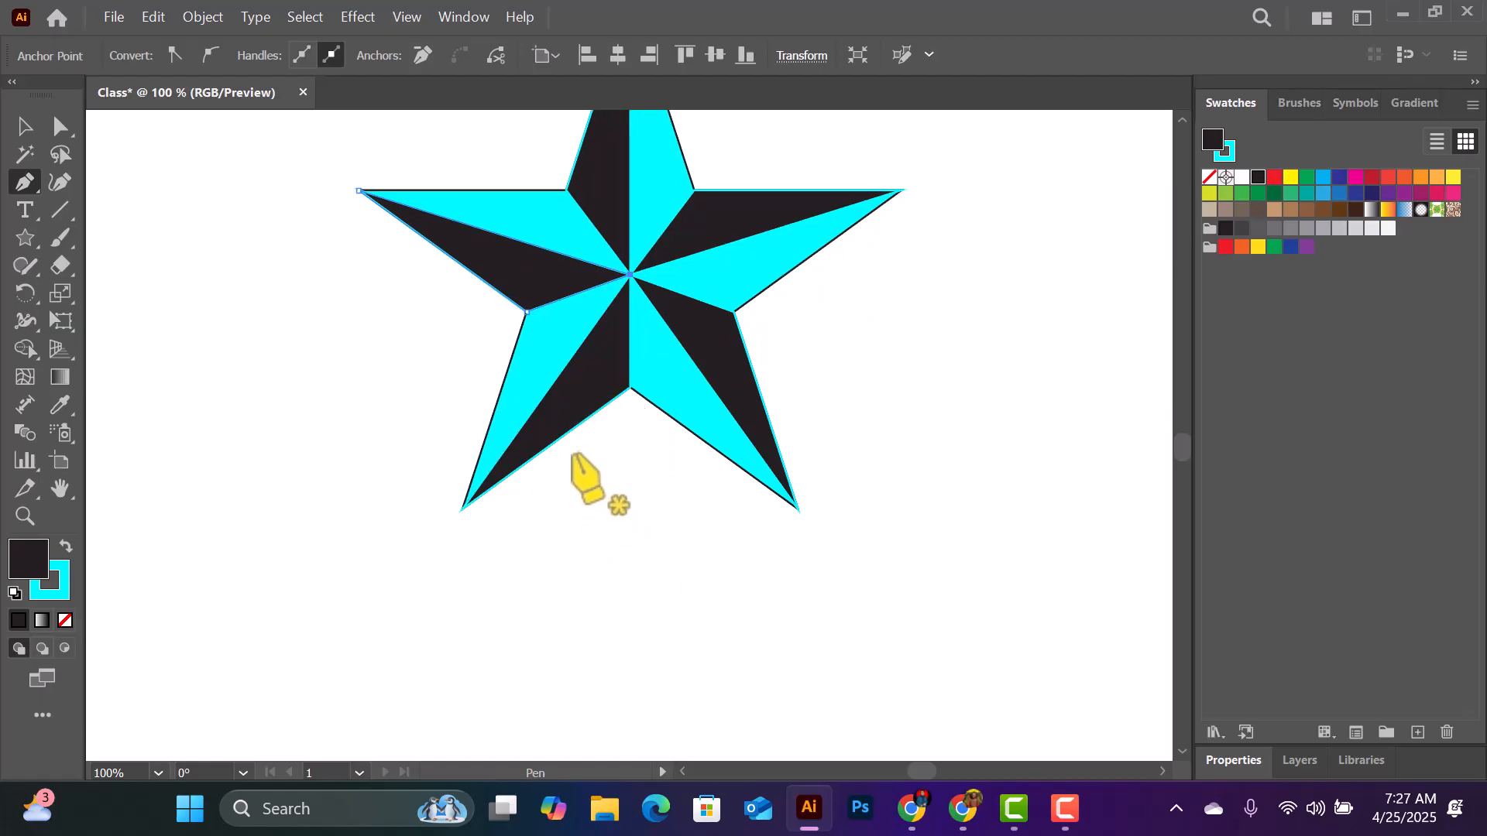
scroll(581, 444, up, 4)
key(ctrl+minus)
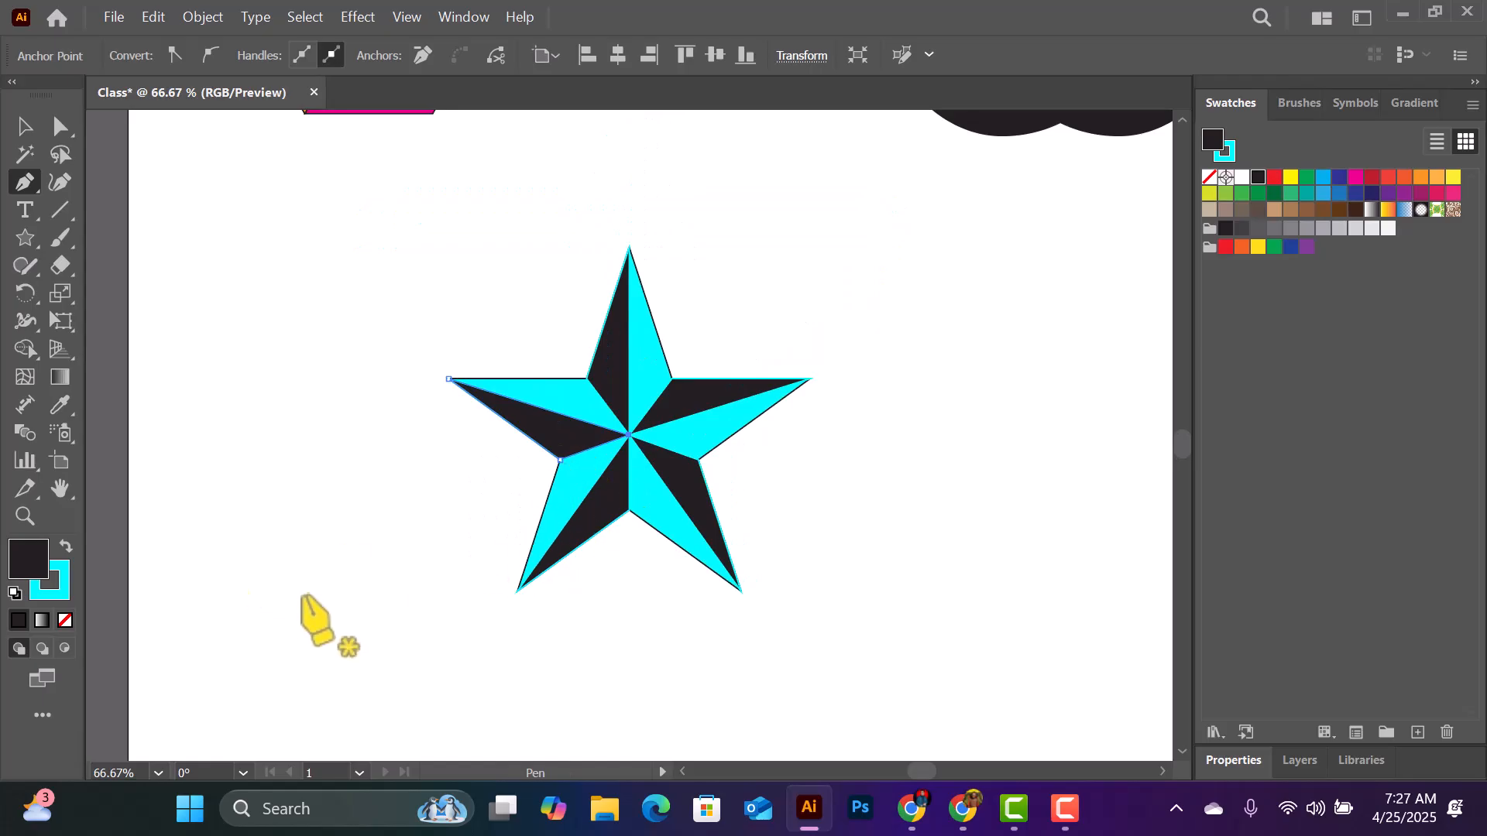
click(24, 242)
drag(411, 630, 457, 667)
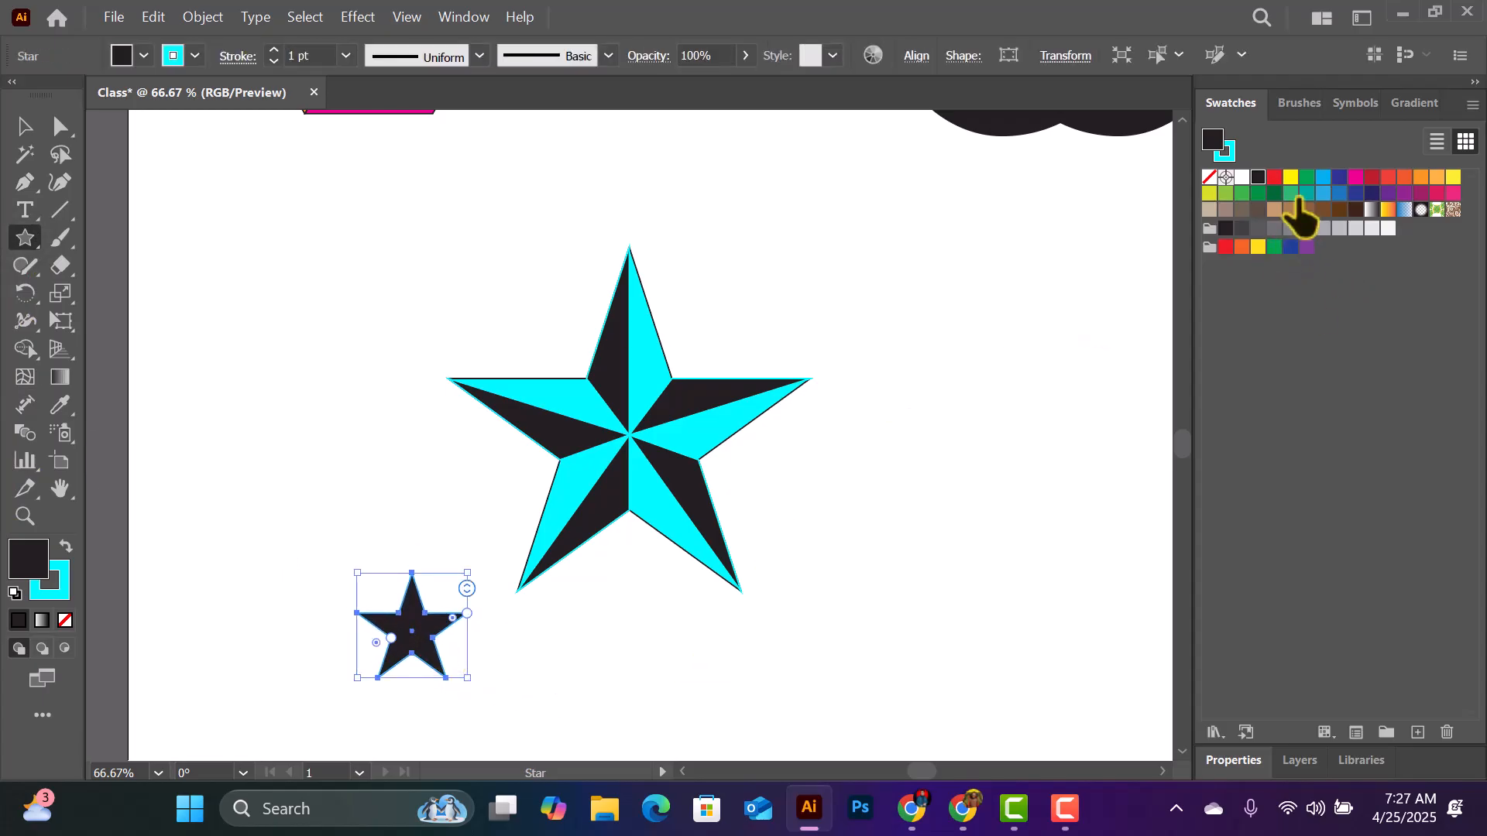
- Change the small star's fill to a slightly darkened golden yellow with a 48° hue in the Color Picker
click(1422, 176)
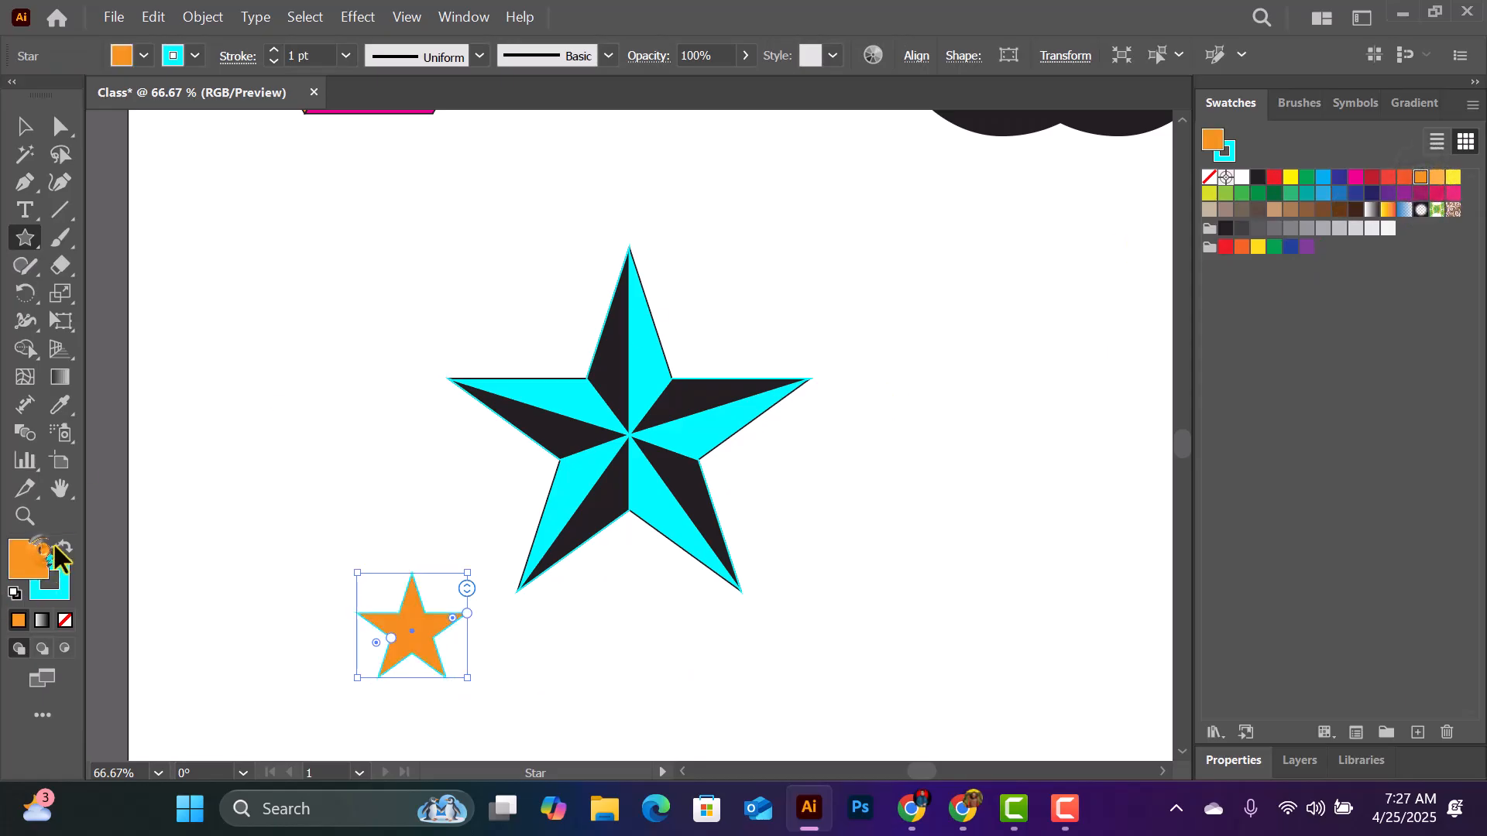
double_click(30, 558)
click(739, 362)
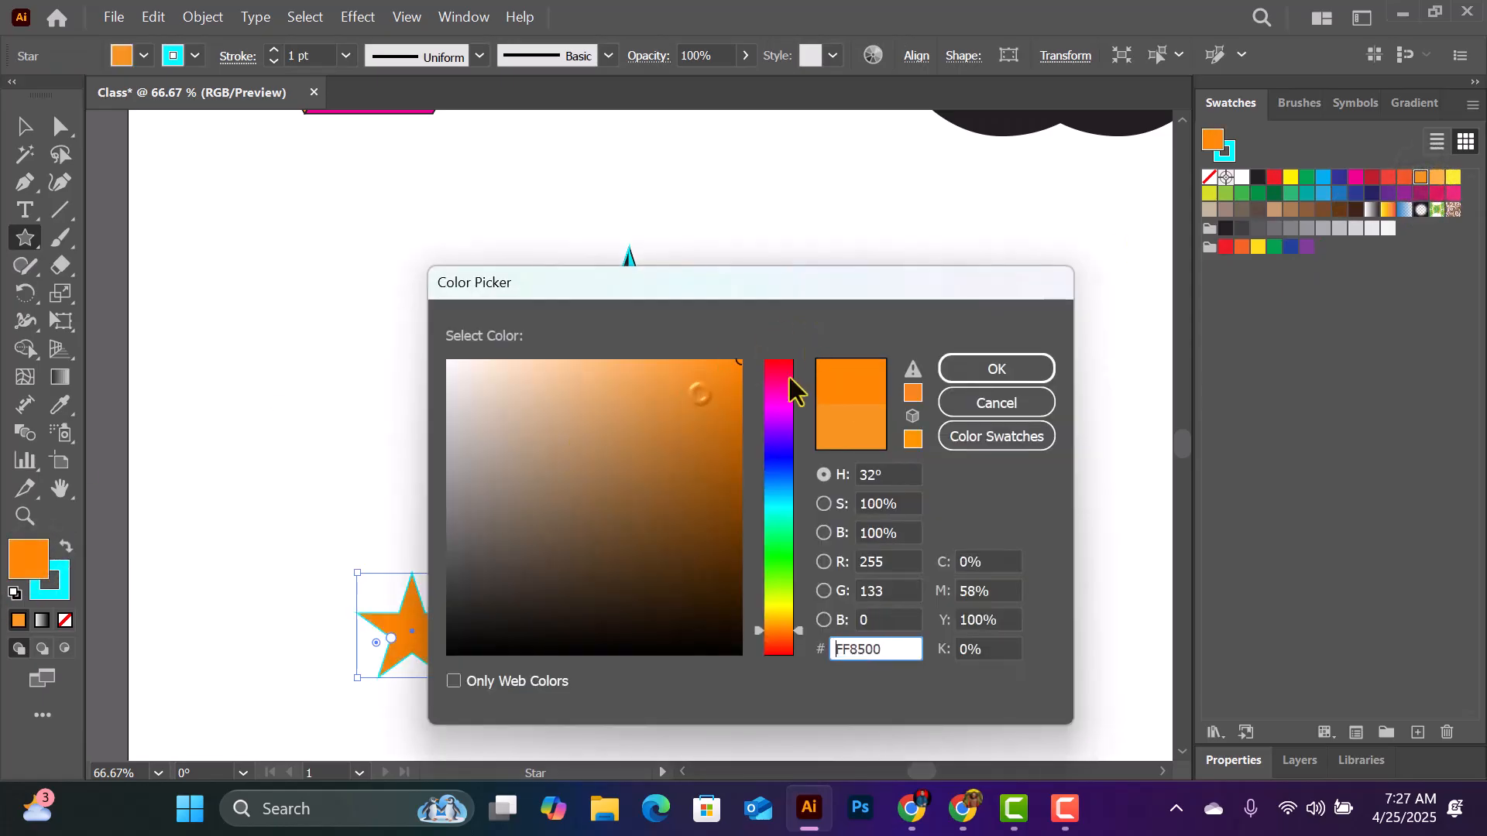
click(773, 618)
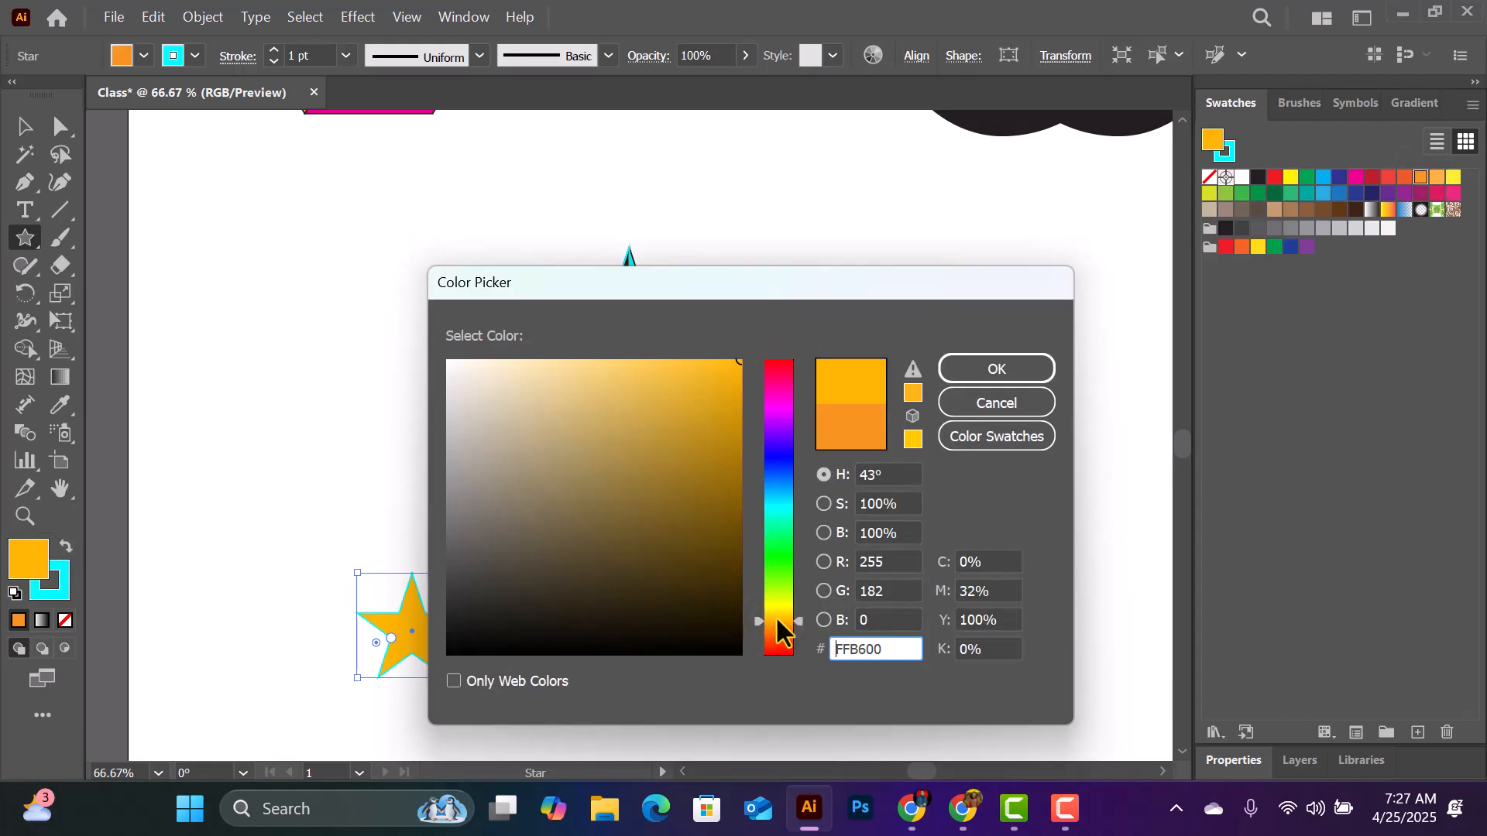
click(778, 612)
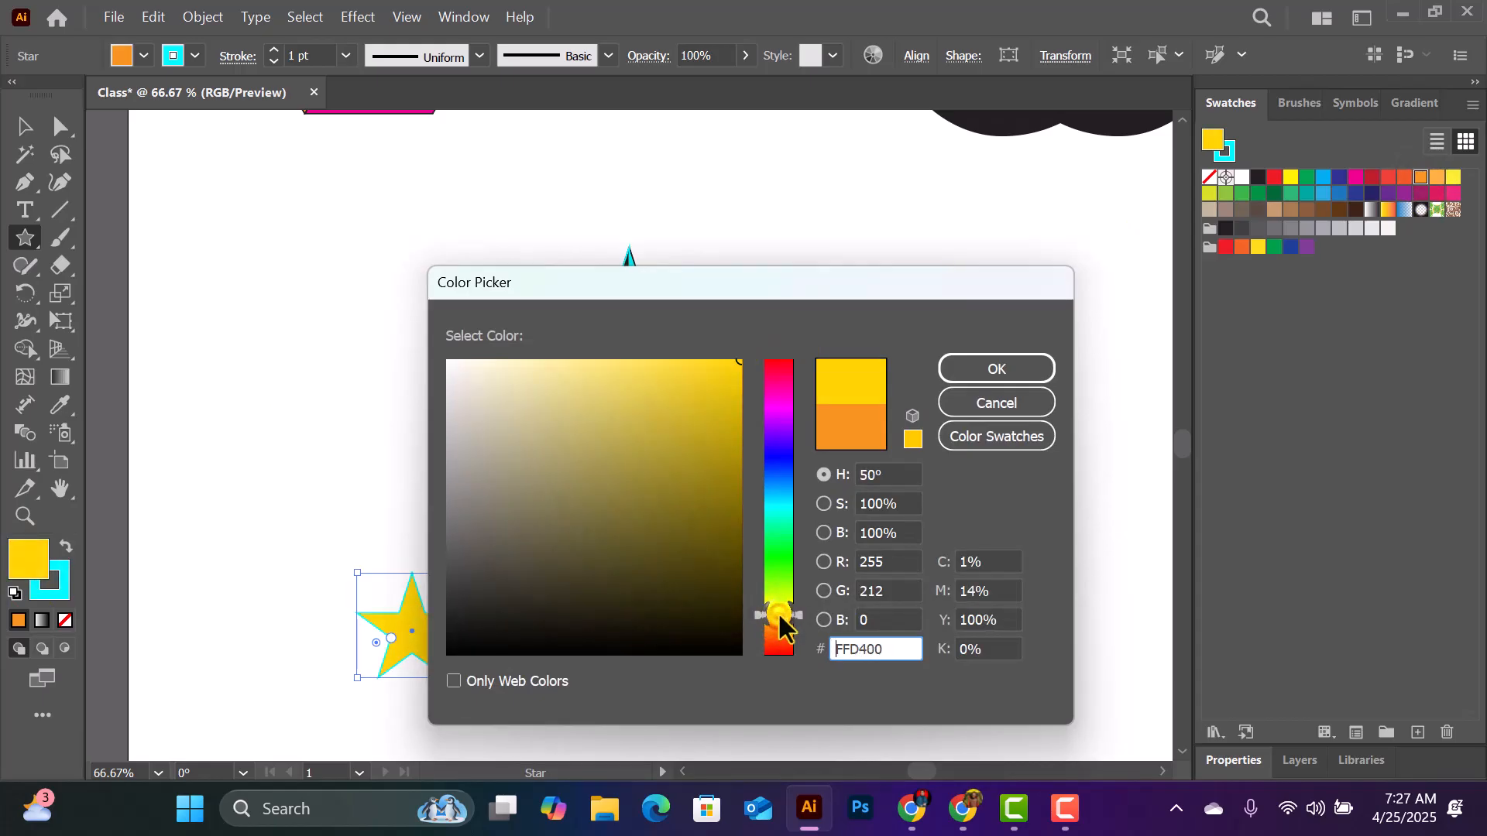
click(783, 611)
click(780, 615)
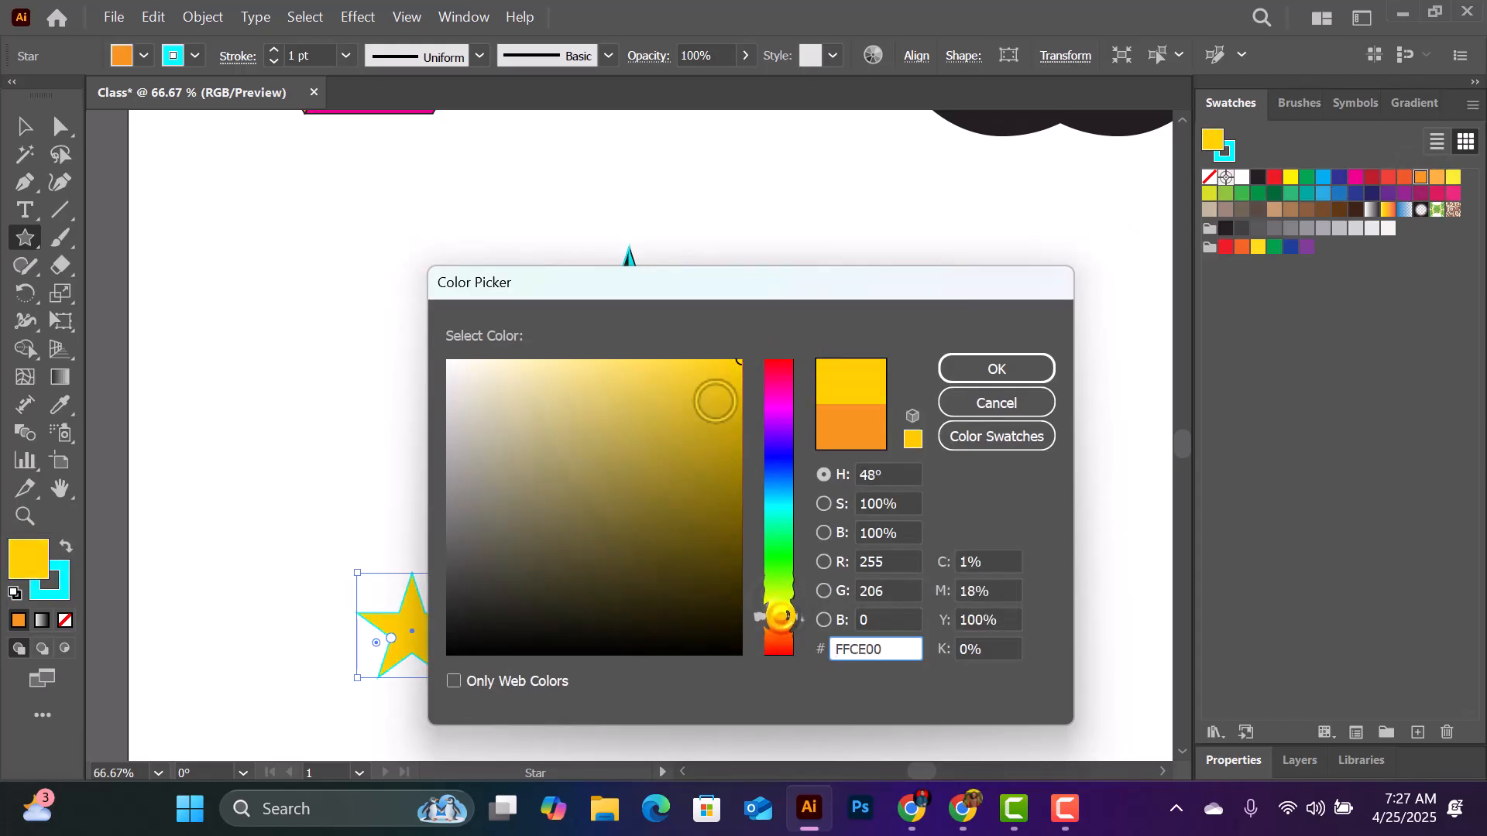
click(737, 393)
click(995, 371)
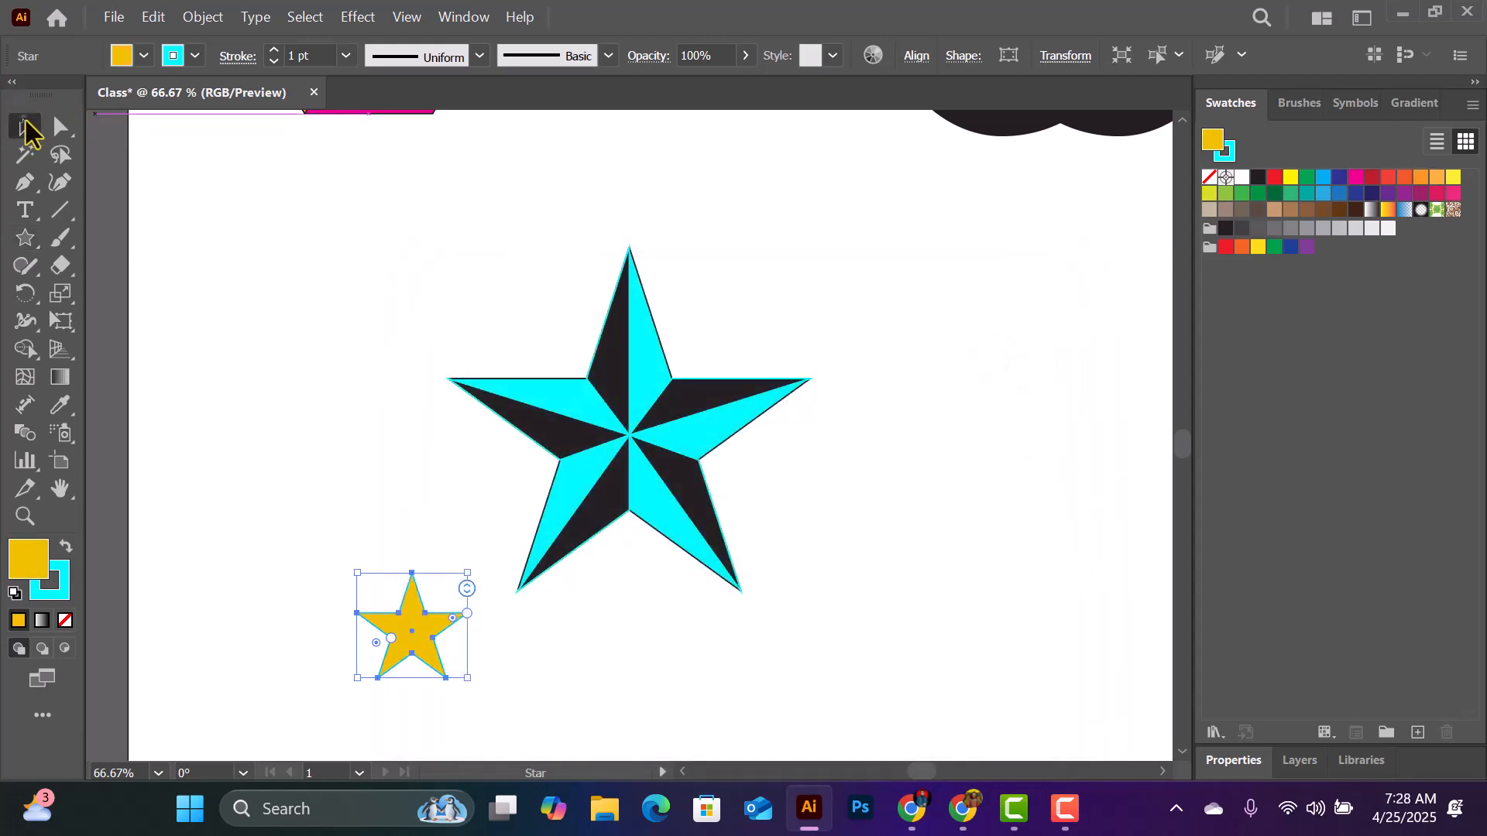
- Move the small star beneath the faceted star's lower-left tip and place a duplicate beside it on the right
click(23, 126)
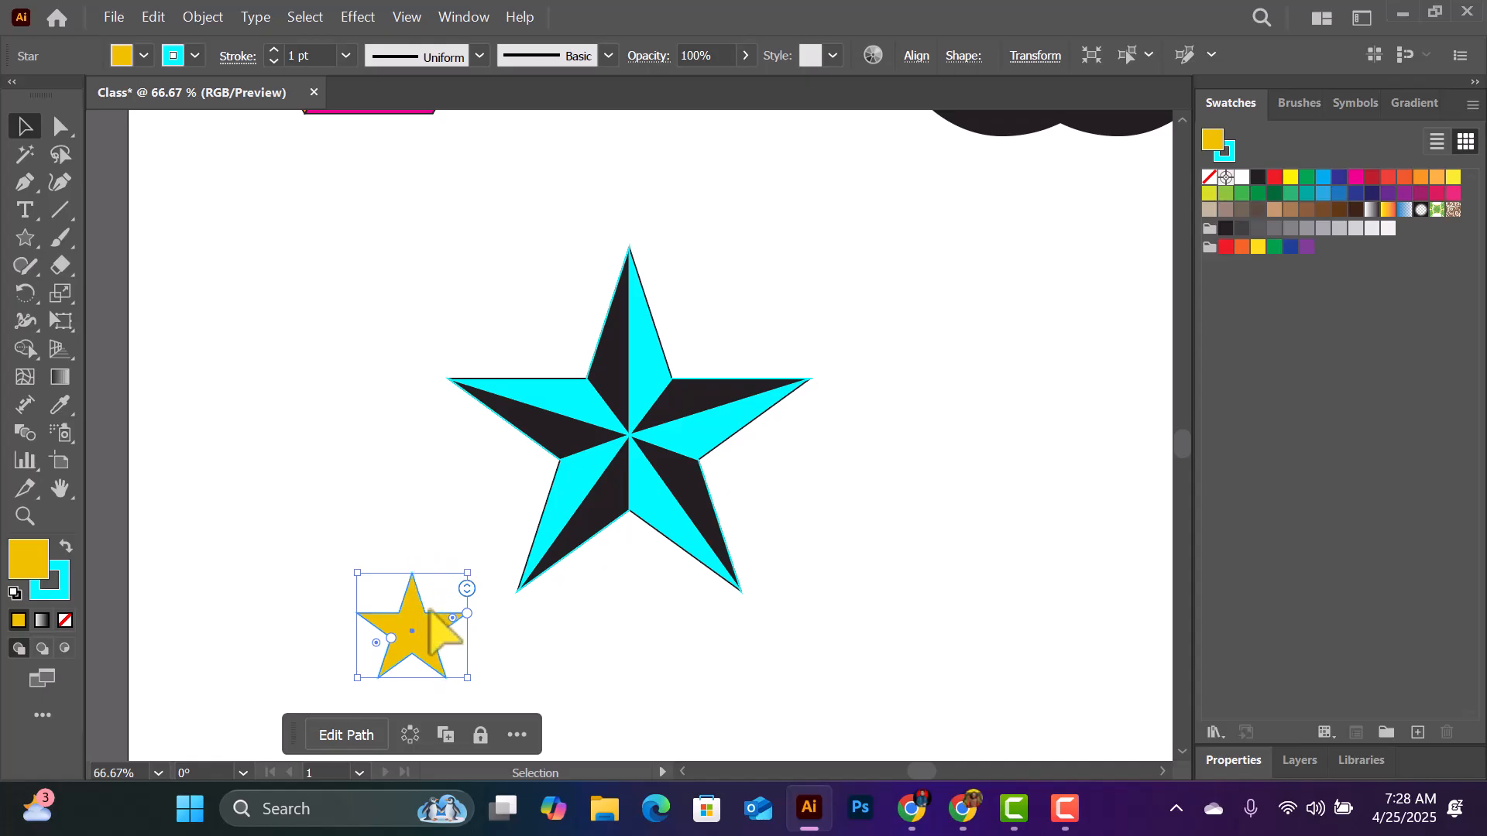
drag(426, 611, 628, 652)
key(alt)
key(ctrl)
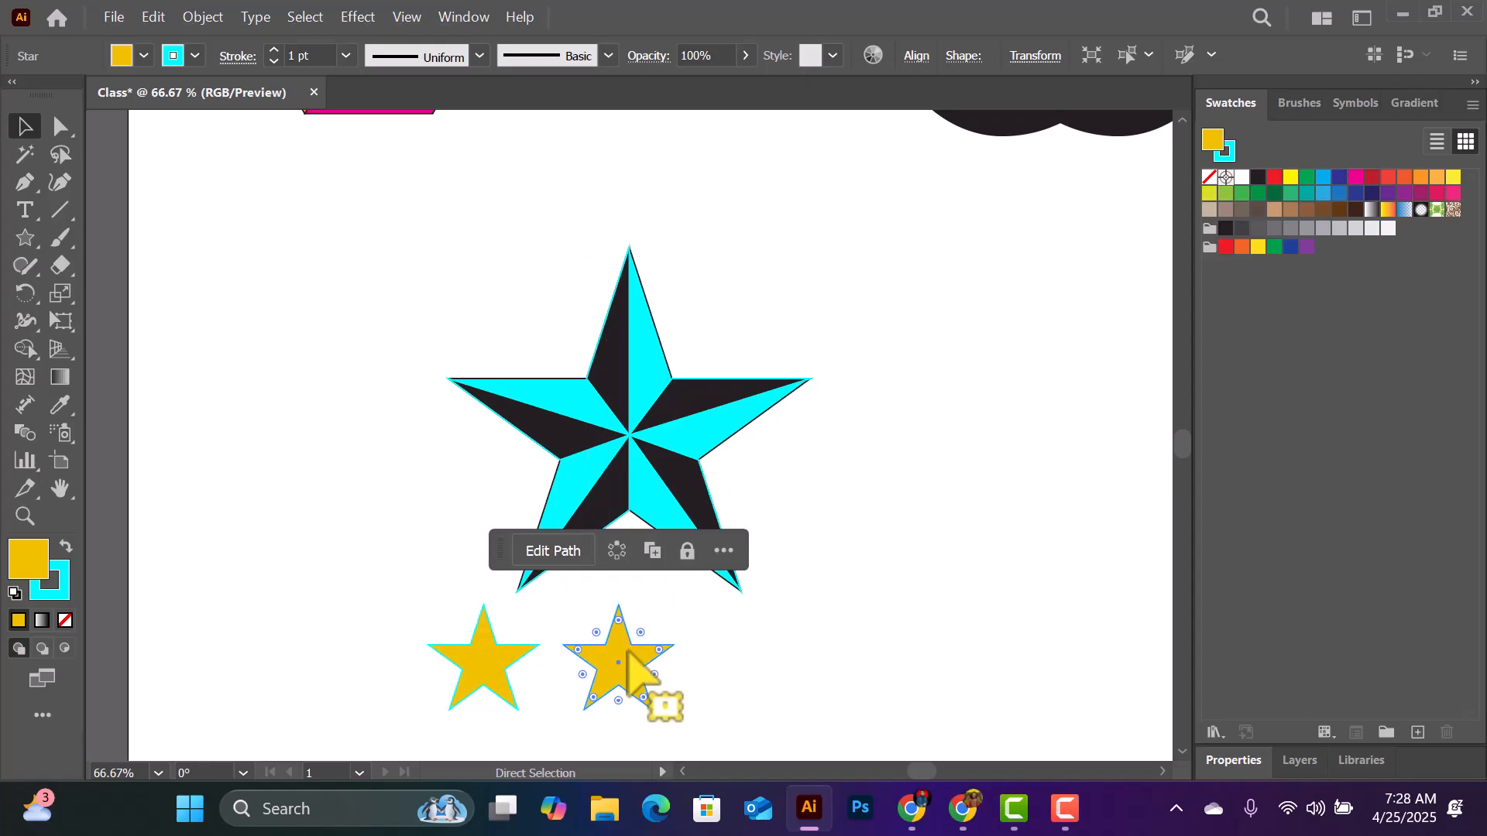
- Repeat the duplication three times to make an evenly spaced horizontal row of five golden stars
key(ctrl+d)
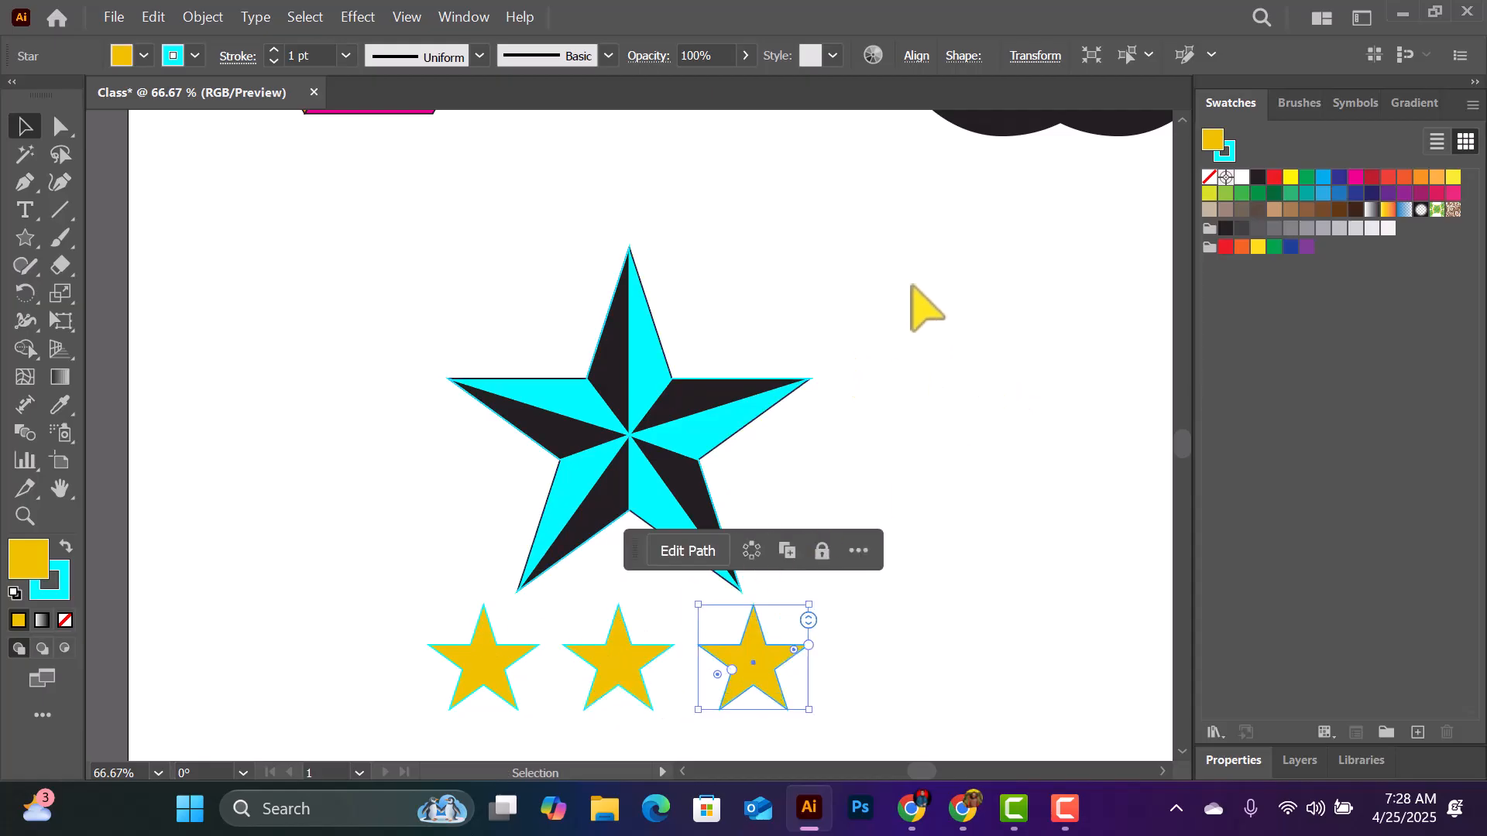
key(a)
key(ctrl+d)
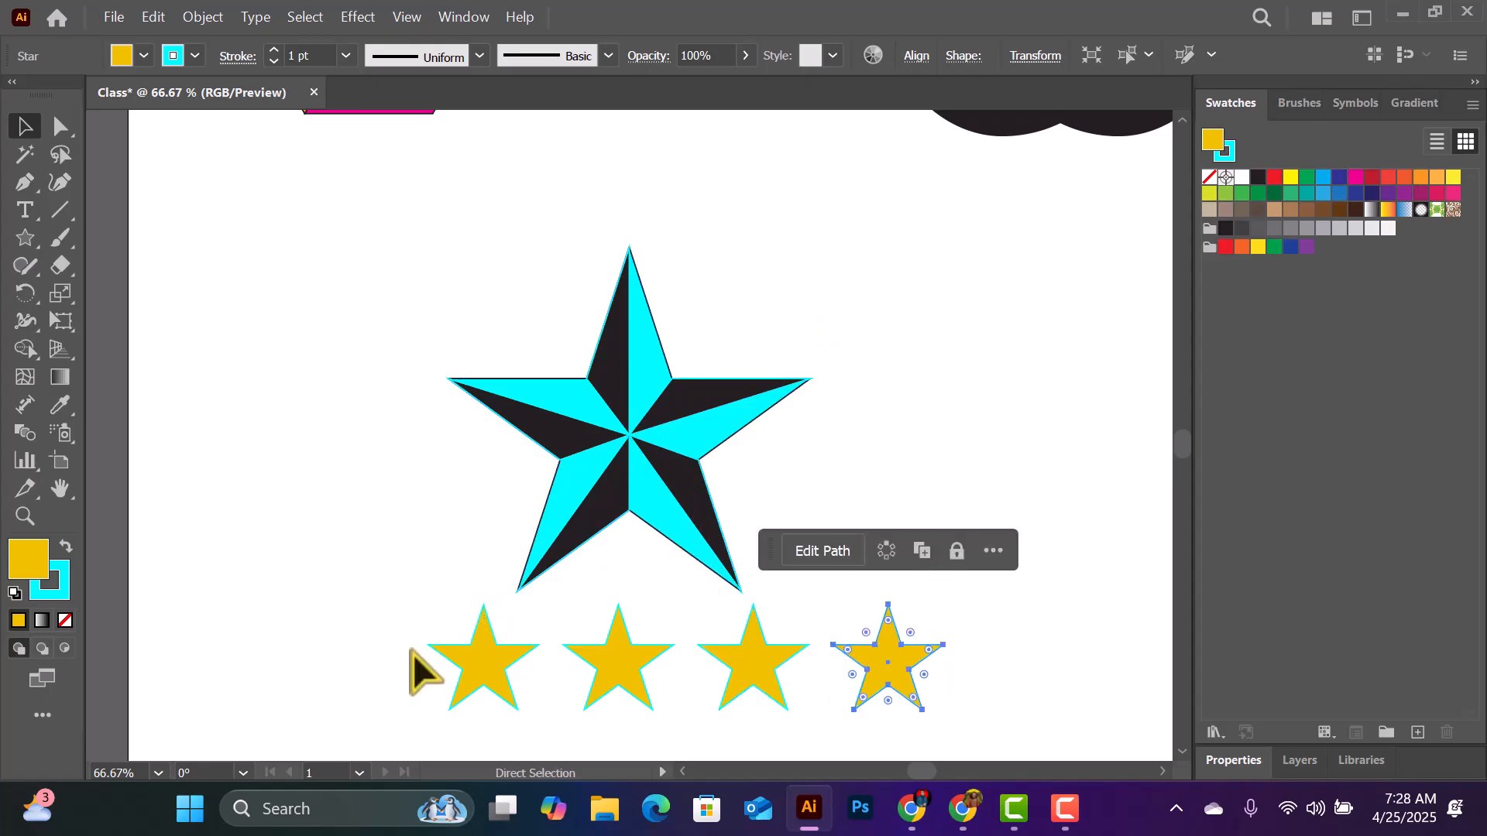
key(ctrl+d)
key(v)
scroll(446, 643, down, 2)
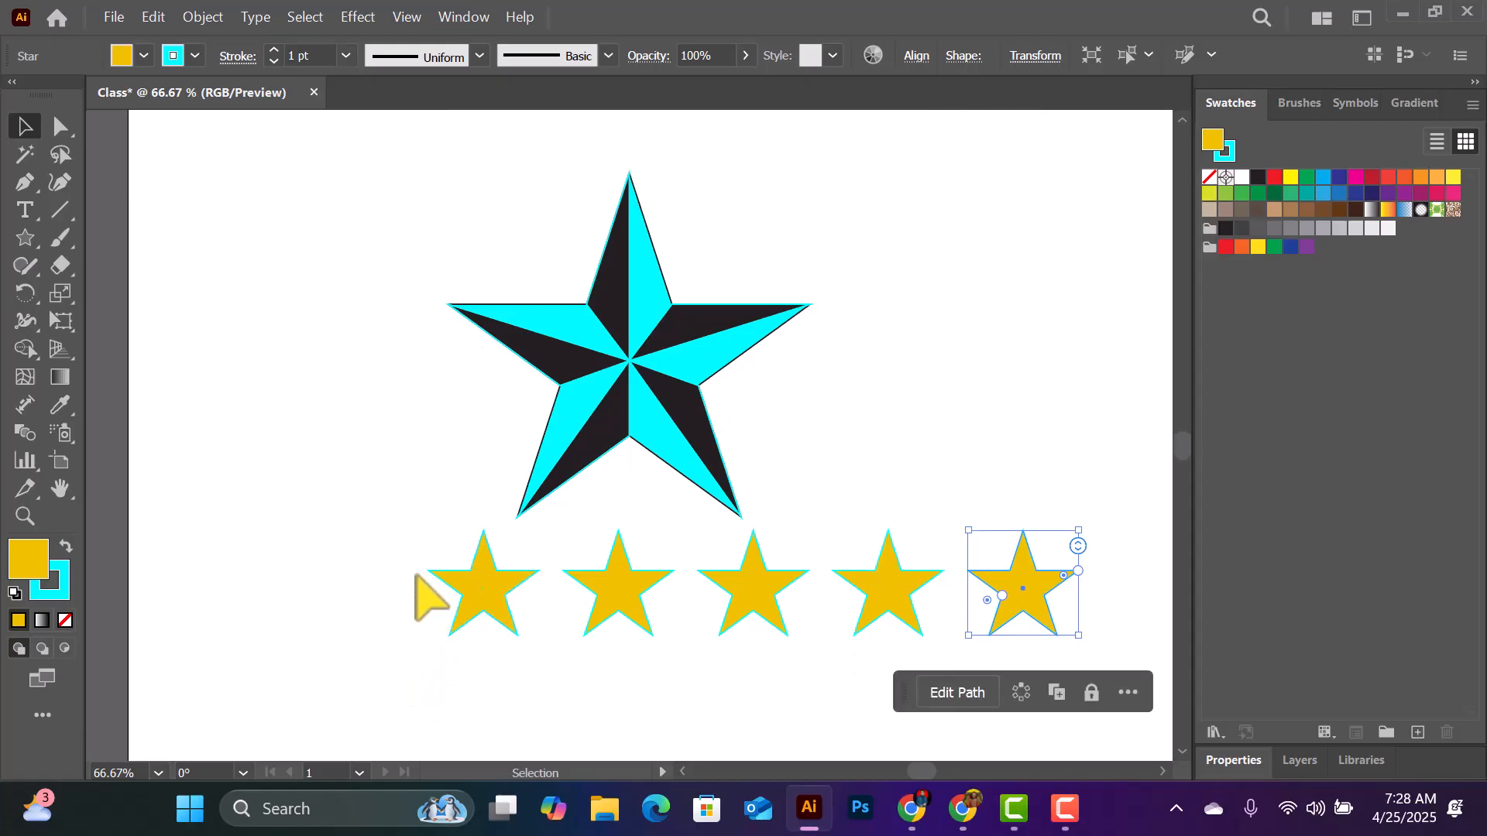
- Centre the row of five golden stars beneath the faceted cyan-and-black star and deselect it
drag(367, 550, 911, 575)
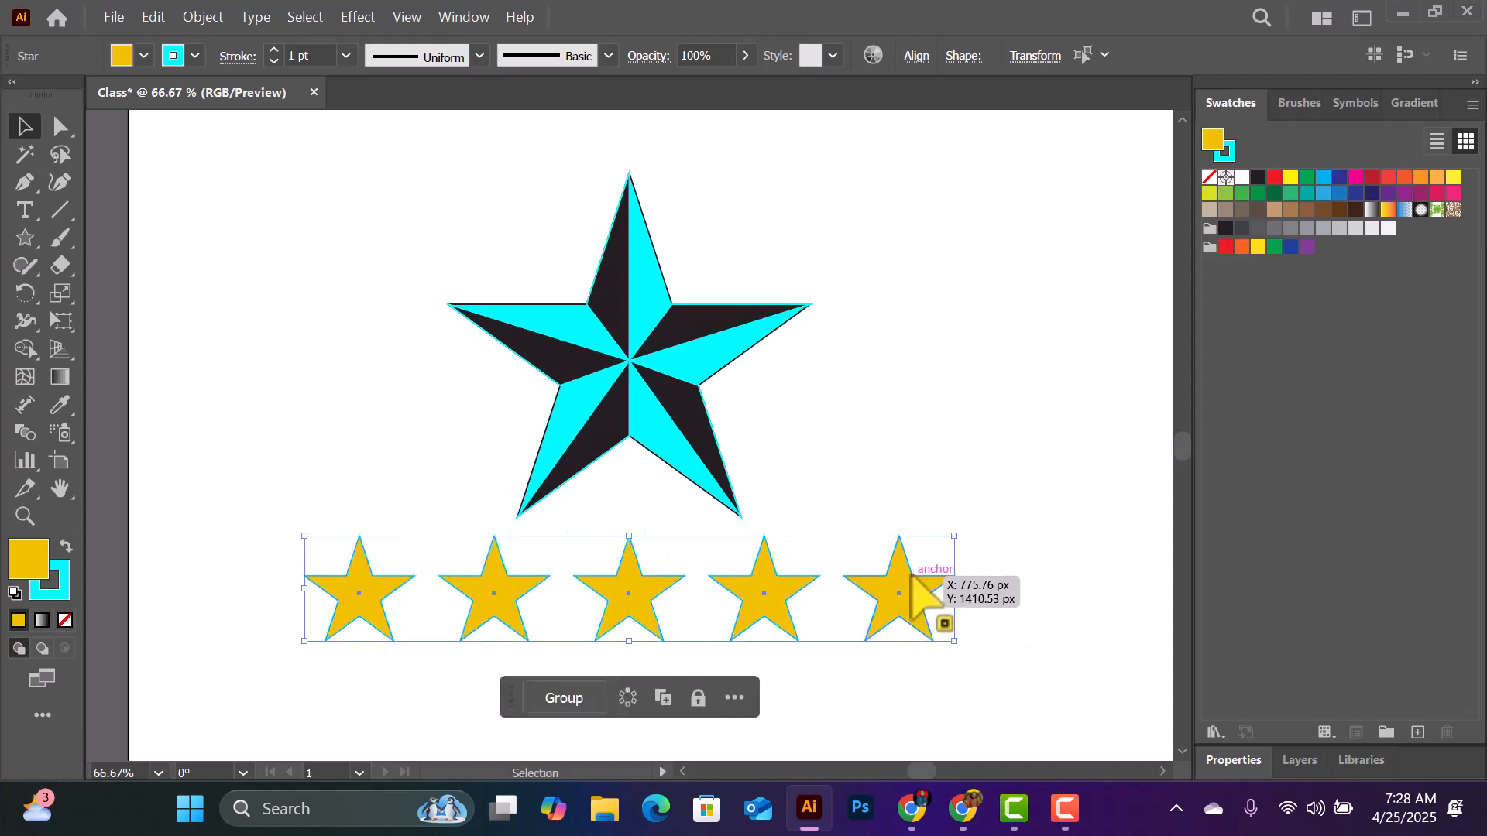
click(843, 348)
- Draw a lens flare with the Flare tool in the empty area to the right of the faceted star
click(26, 240)
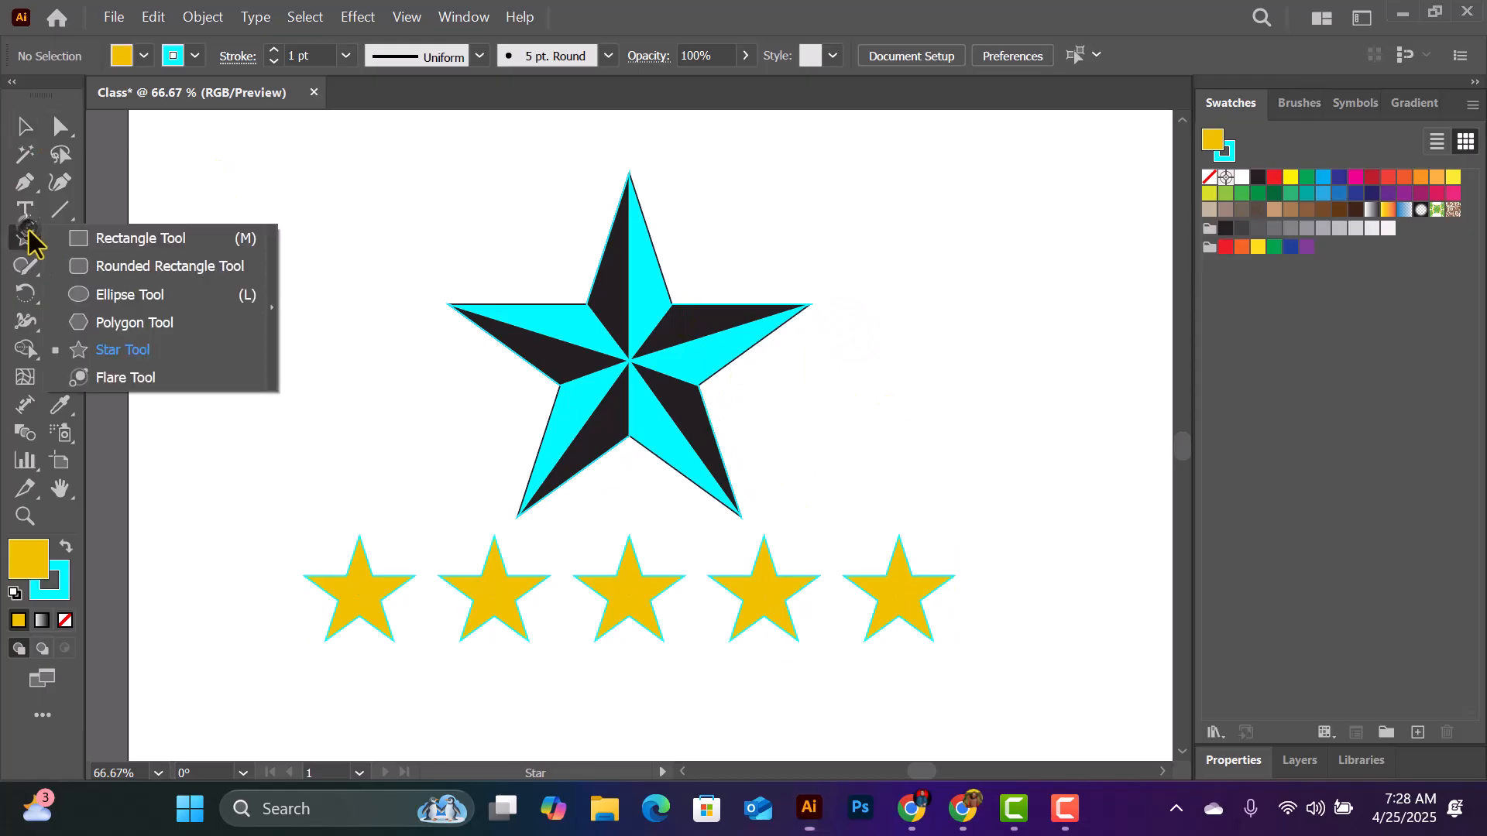
click(145, 374)
scroll(319, 333, up, 2)
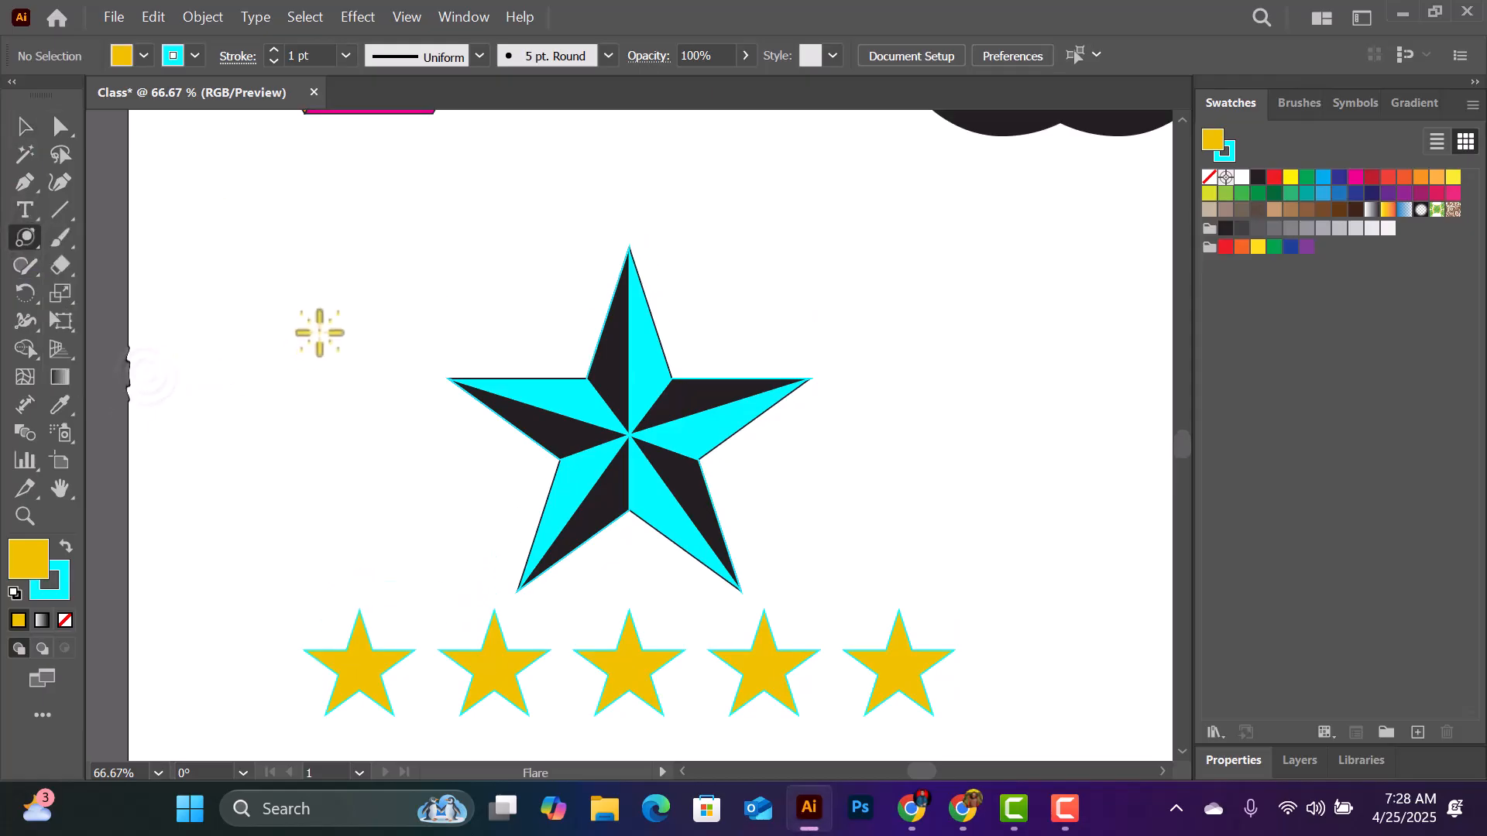
scroll(319, 333, up, 2)
scroll(751, 415, down, 5)
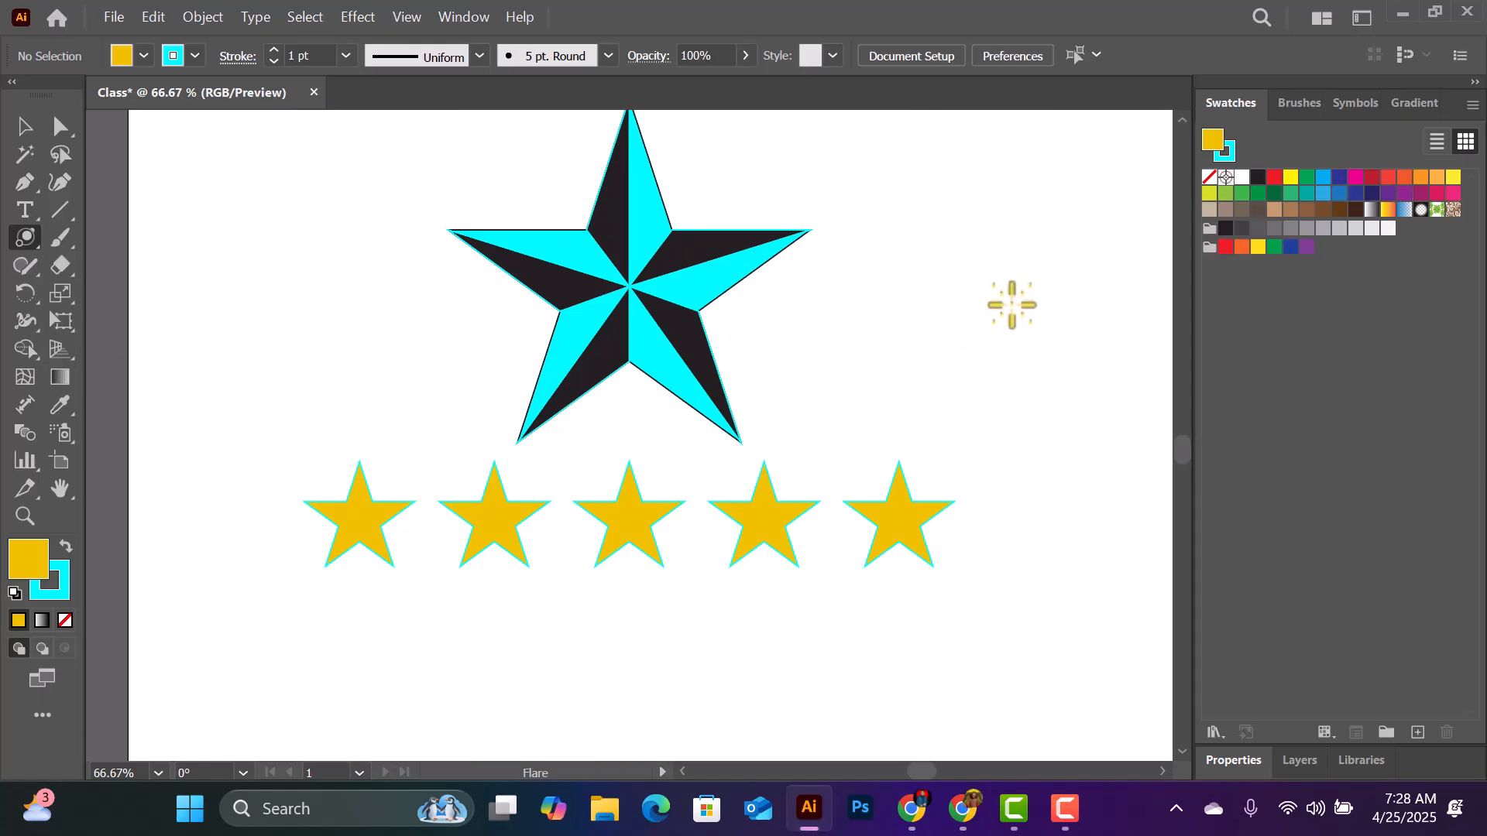
drag(1039, 265, 888, 318)
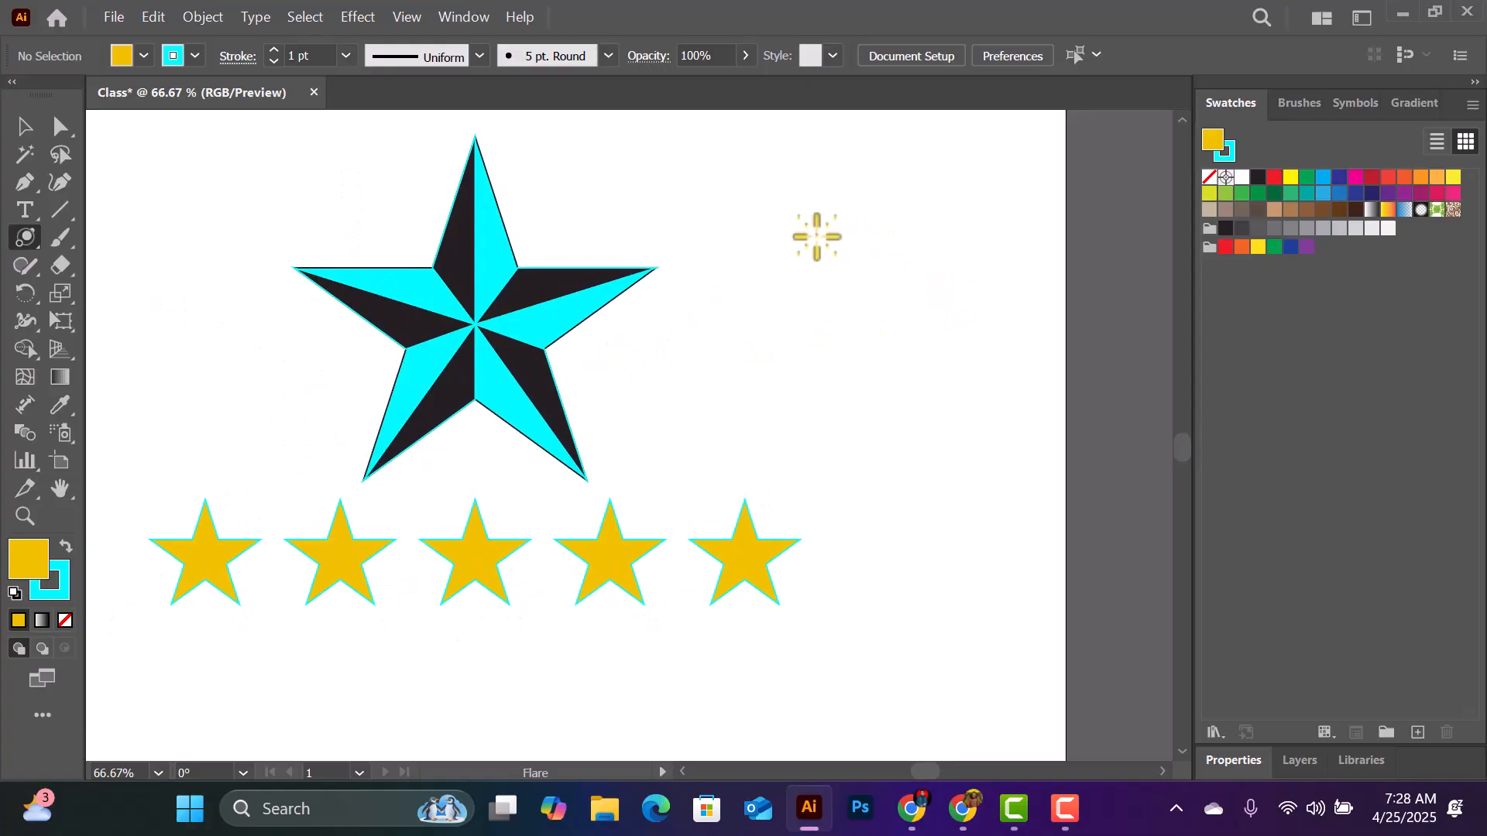
drag(808, 234, 820, 264)
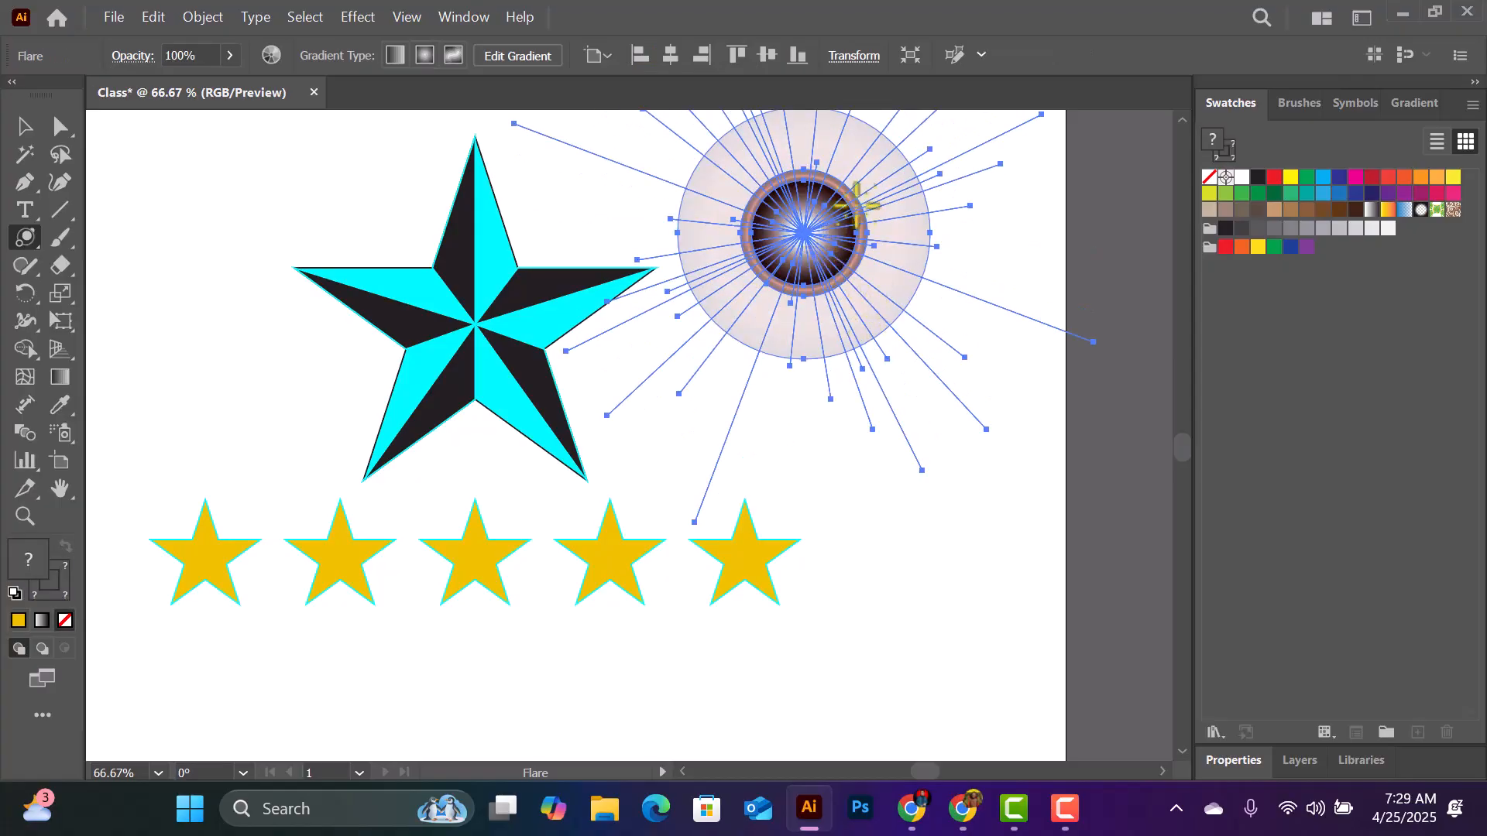
scroll(834, 227, up, 2)
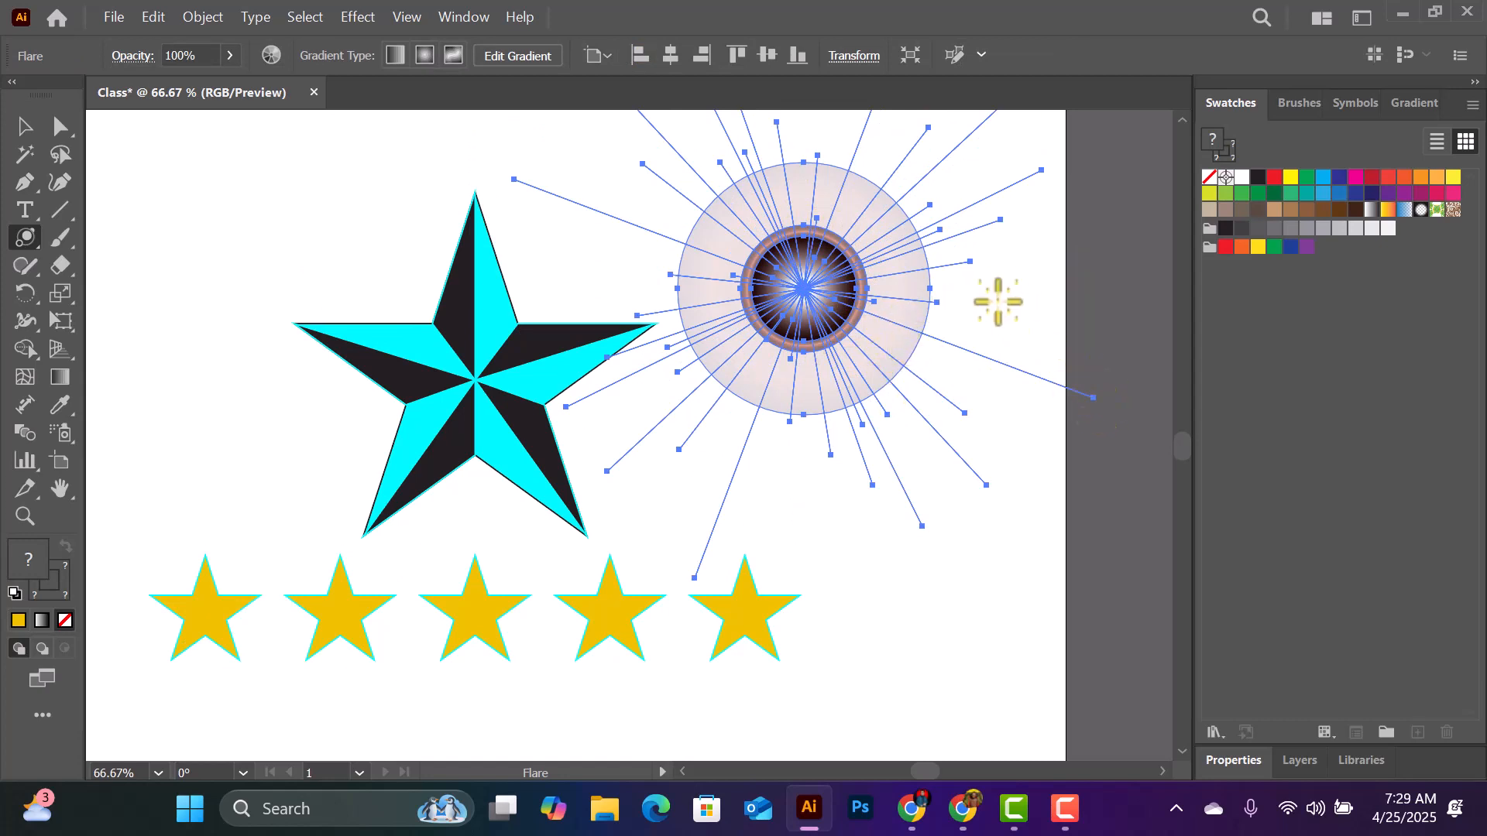
- Move the flare slightly down and right so its circles sit clear of the faceted star and star row
click(24, 126)
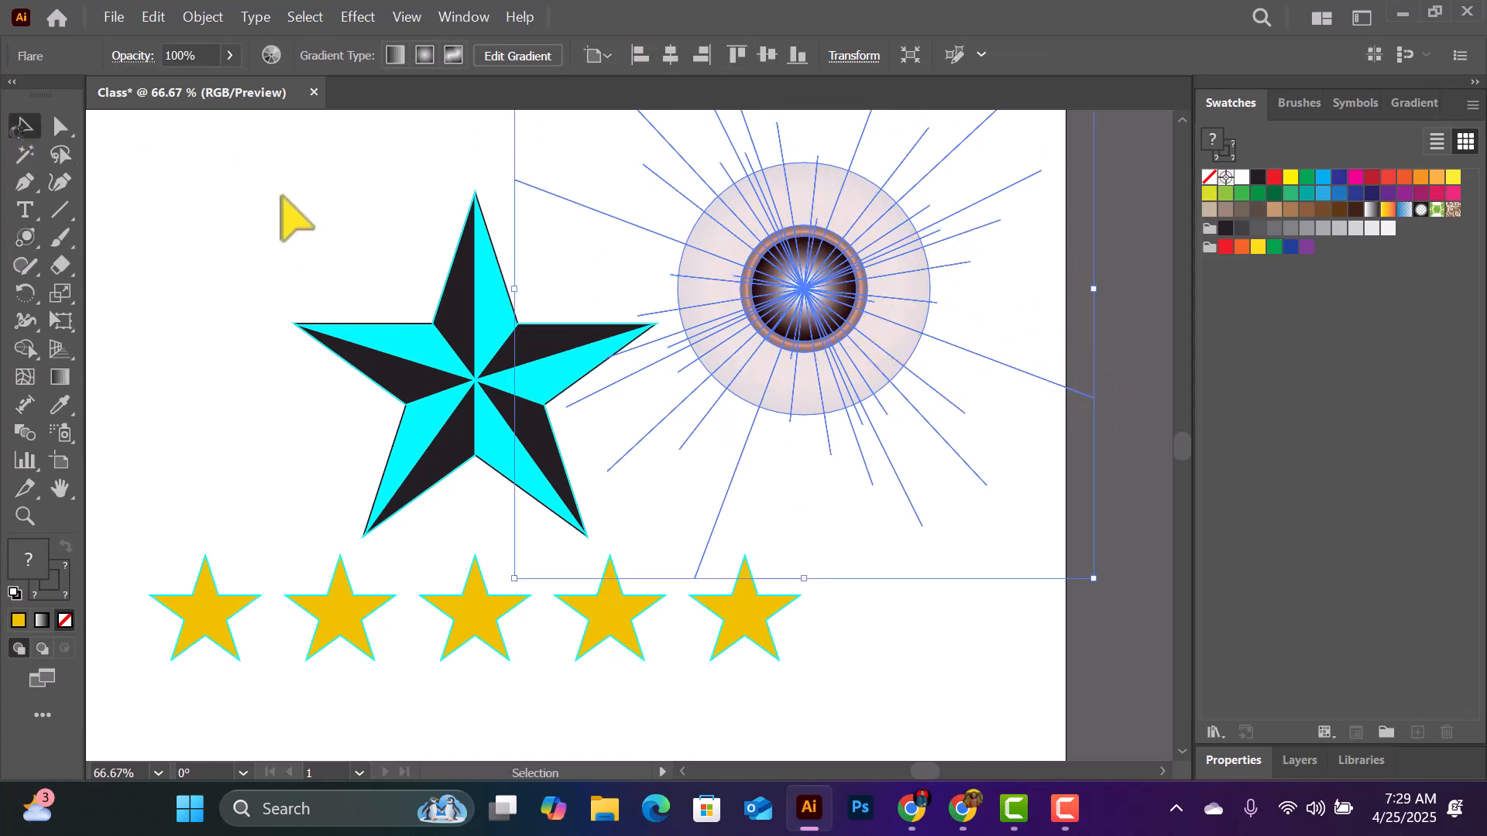
drag(966, 271, 821, 277)
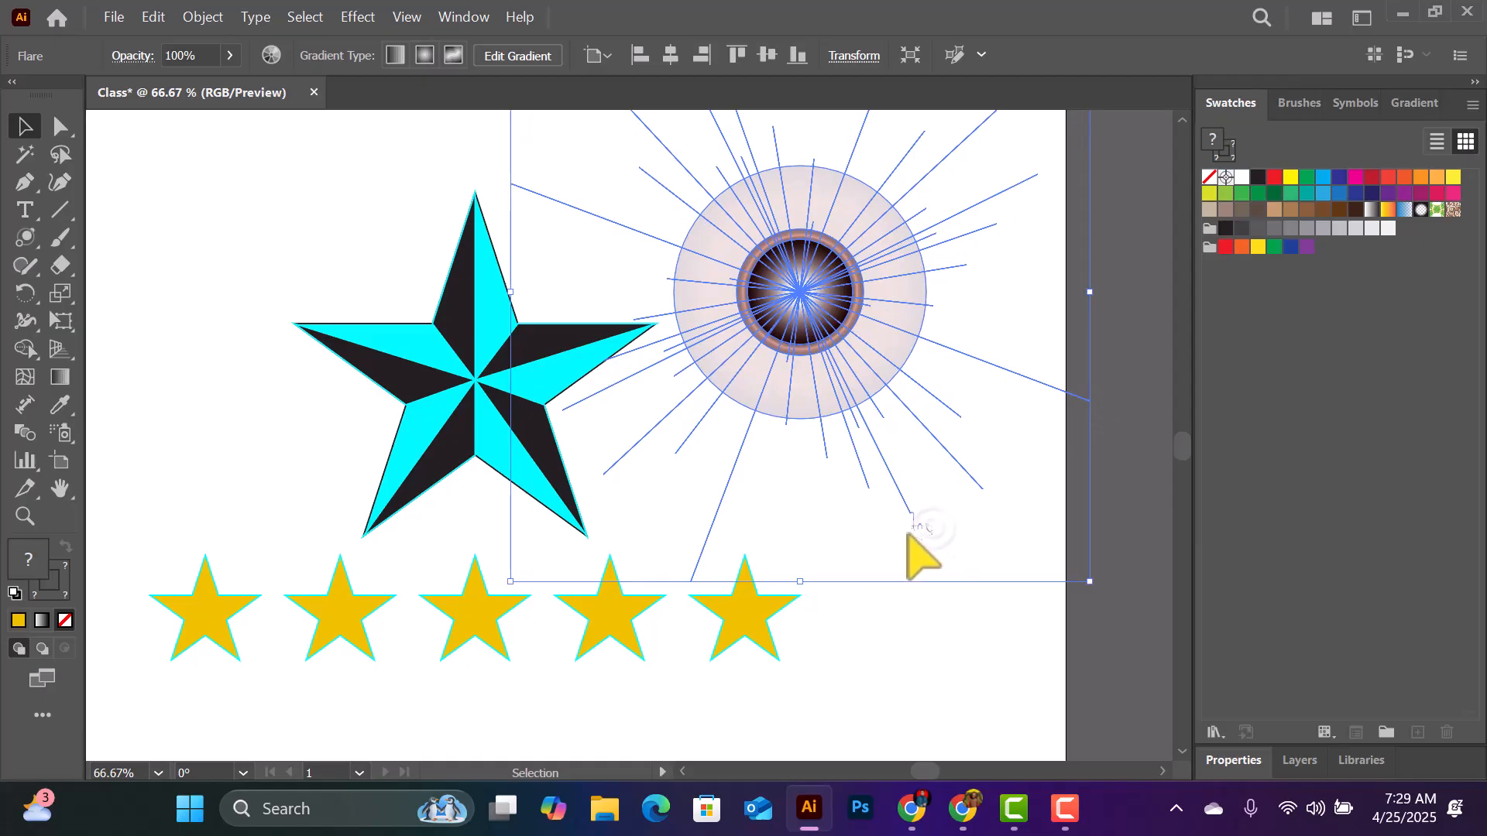
drag(810, 302, 871, 374)
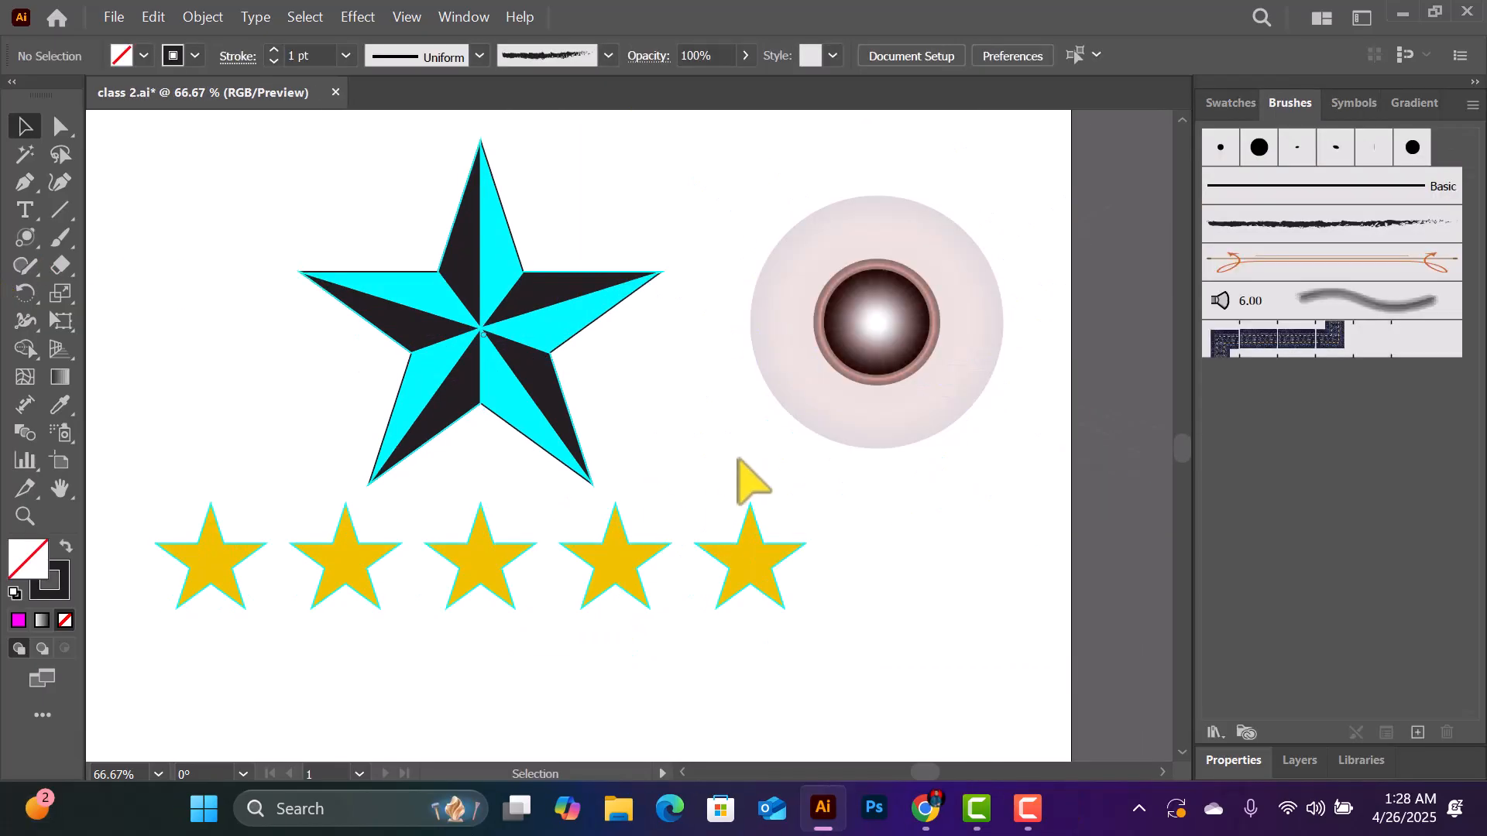
- Select all the artwork, from the CLASS heading down to the star row, and delete it to clear the artboard
key(ctrl+minus)
key(ctrl+minus)
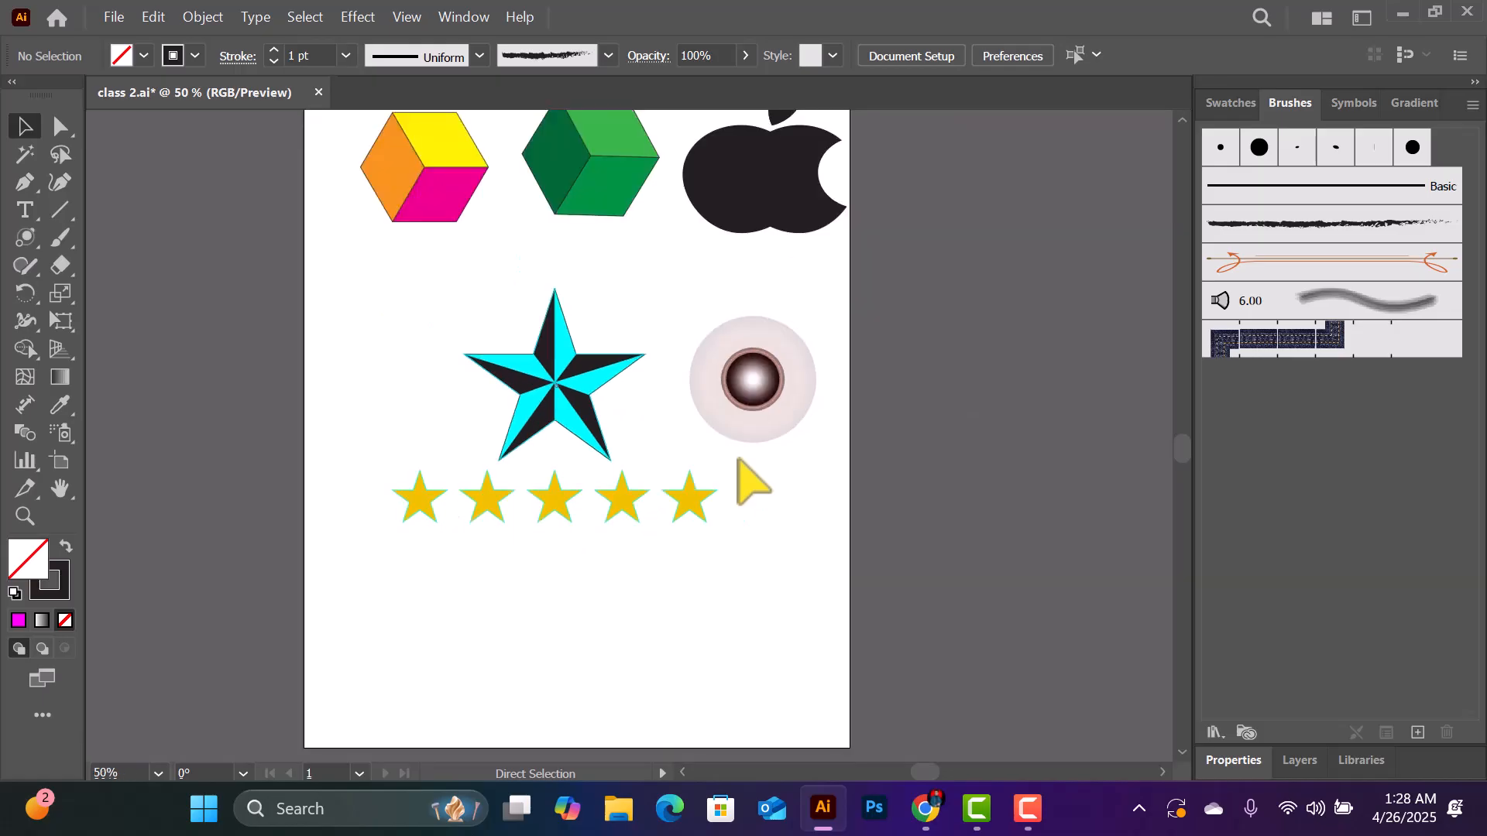
click(24, 126)
scroll(266, 239, up, 3)
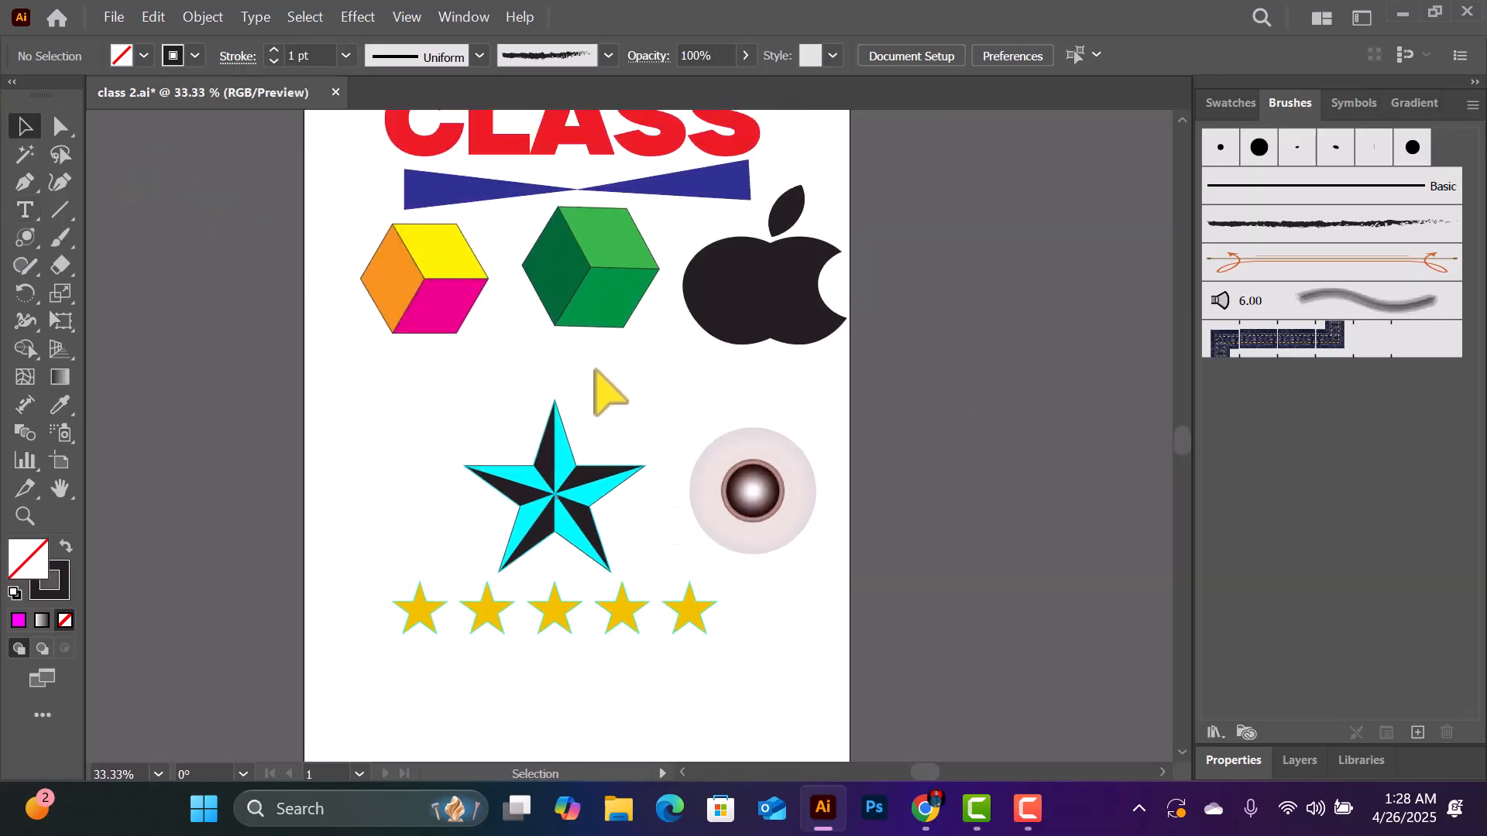
drag(844, 709, 291, 332)
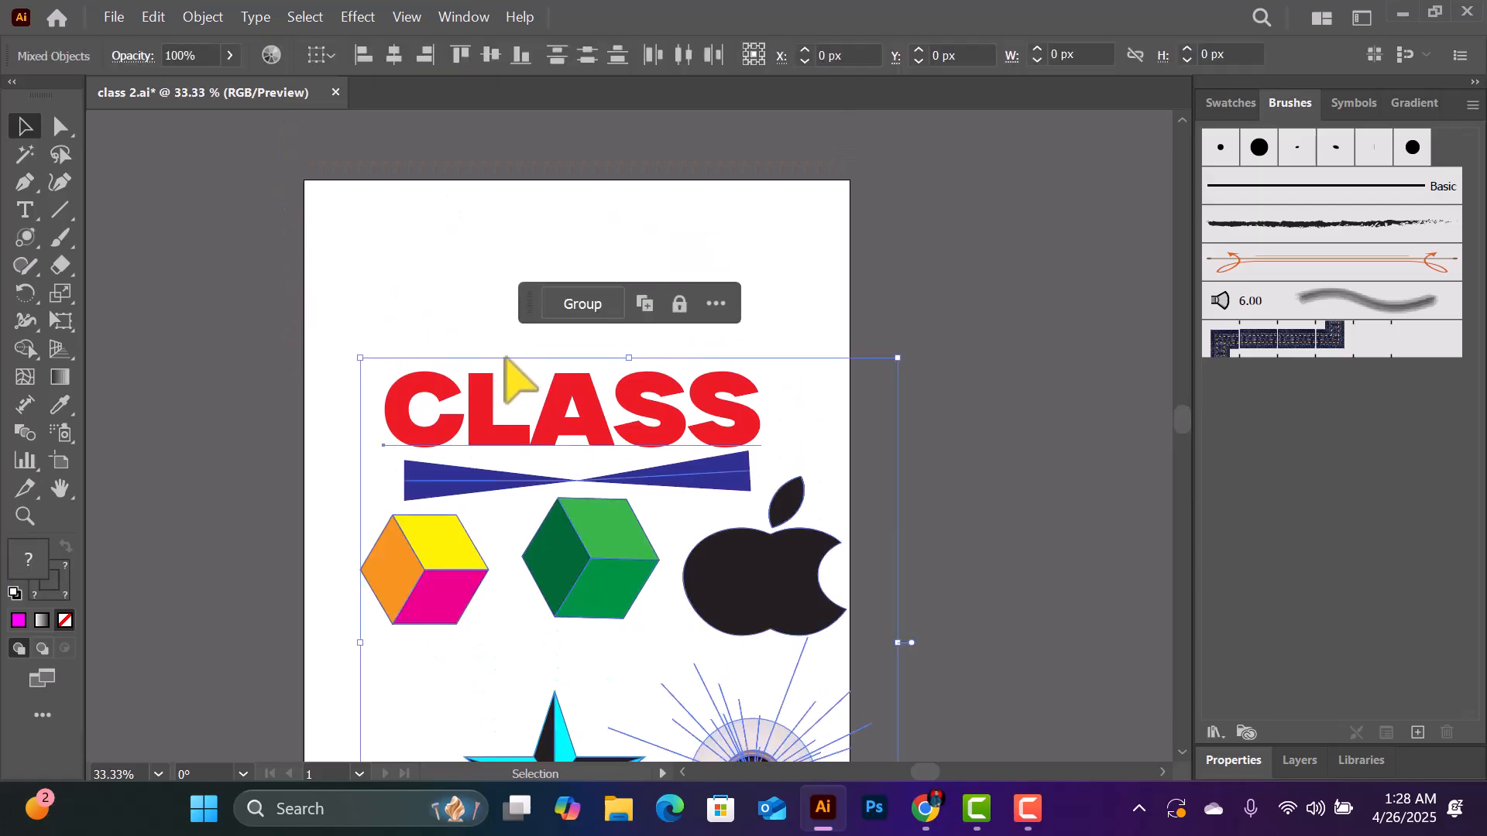
scroll(534, 352, down, 4)
scroll(529, 335, down, 1)
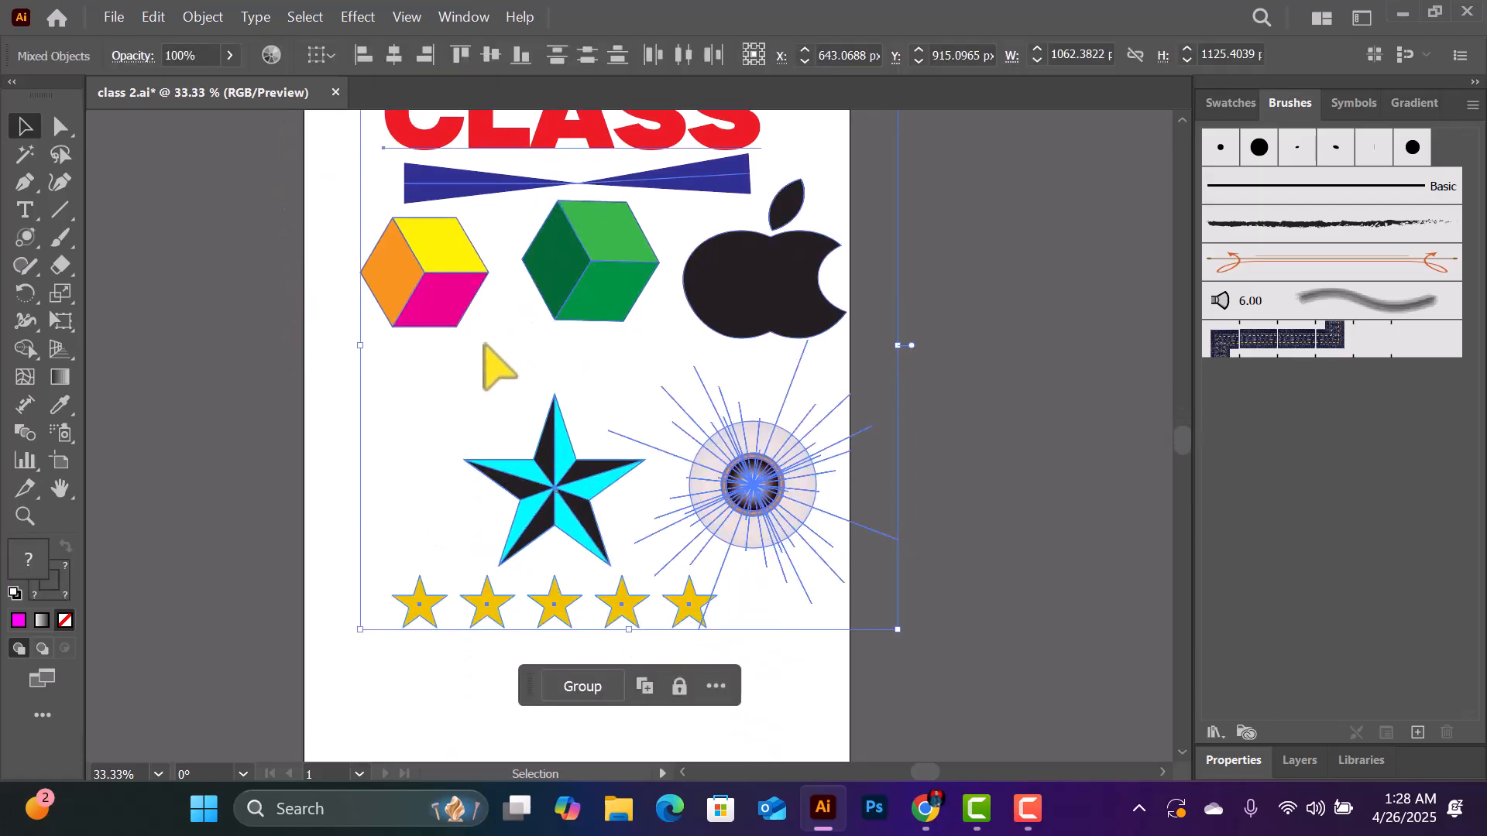
scroll(484, 345, up, 1)
key(Delete)
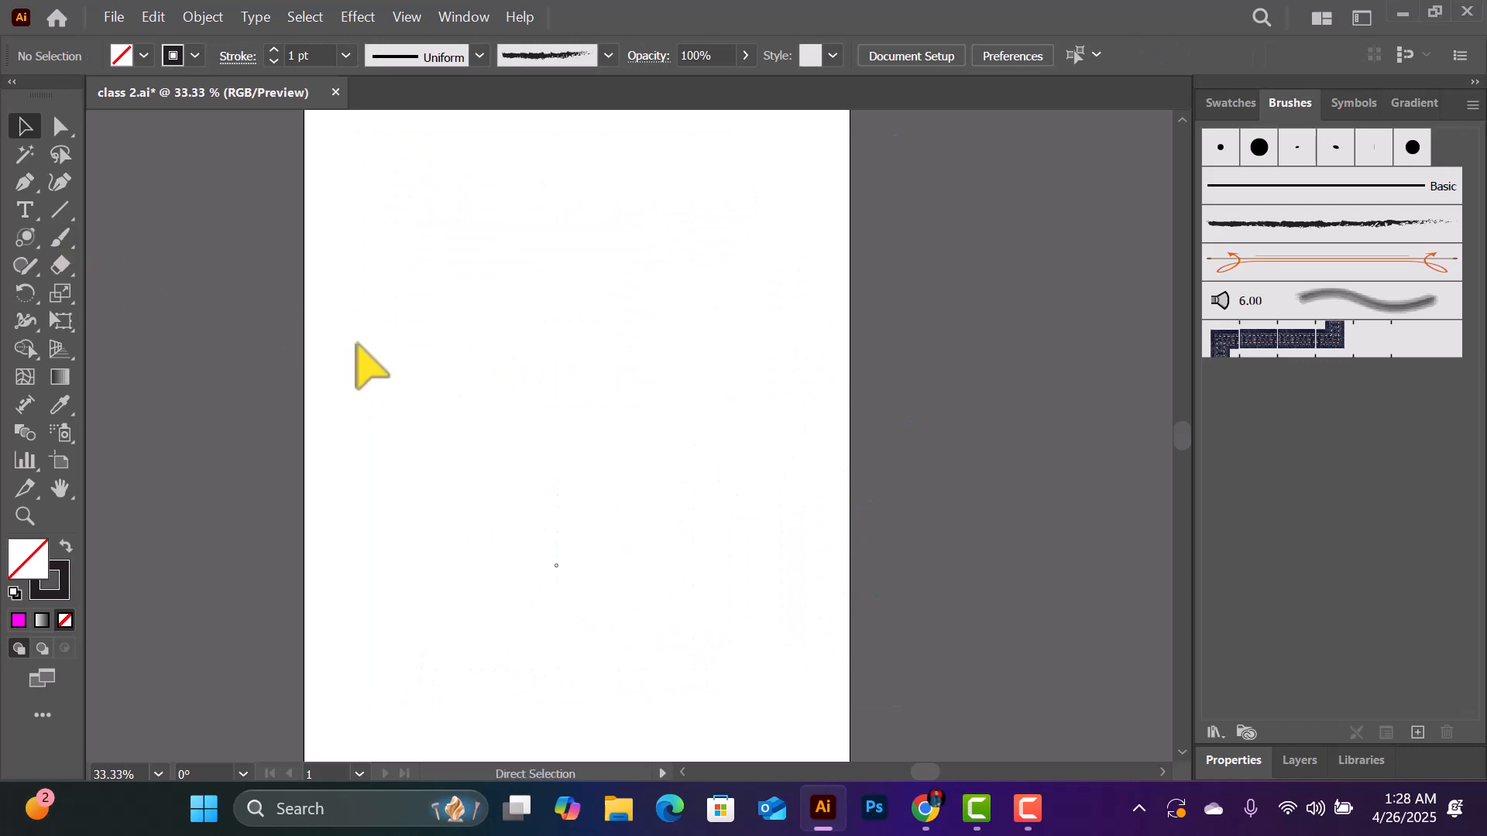
- Activate the Paintbrush tool and set the fill to a bright magenta with a 304° hue in the Color Picker
key(ctrl+equal)
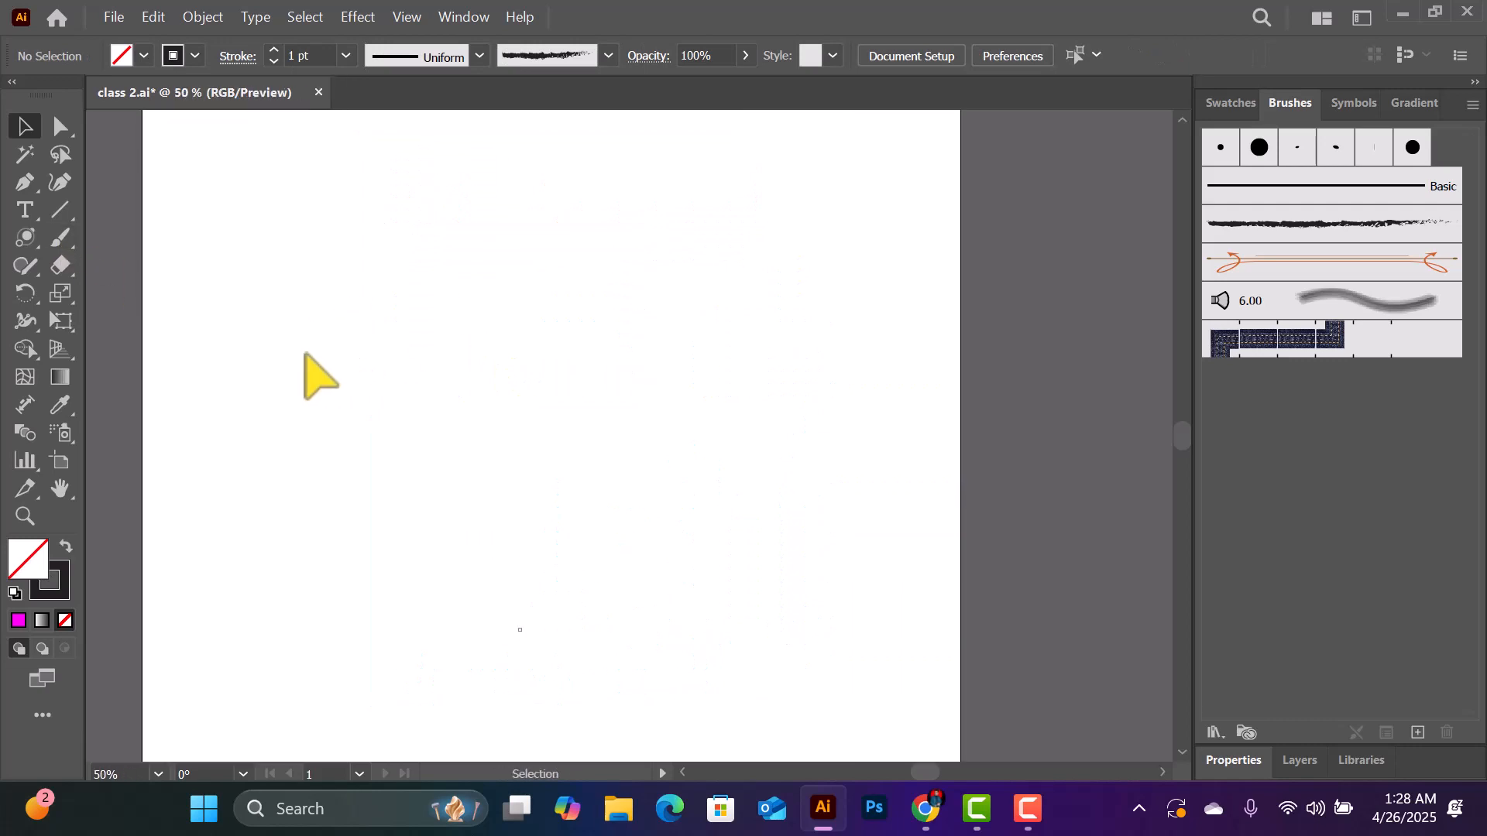
click(62, 241)
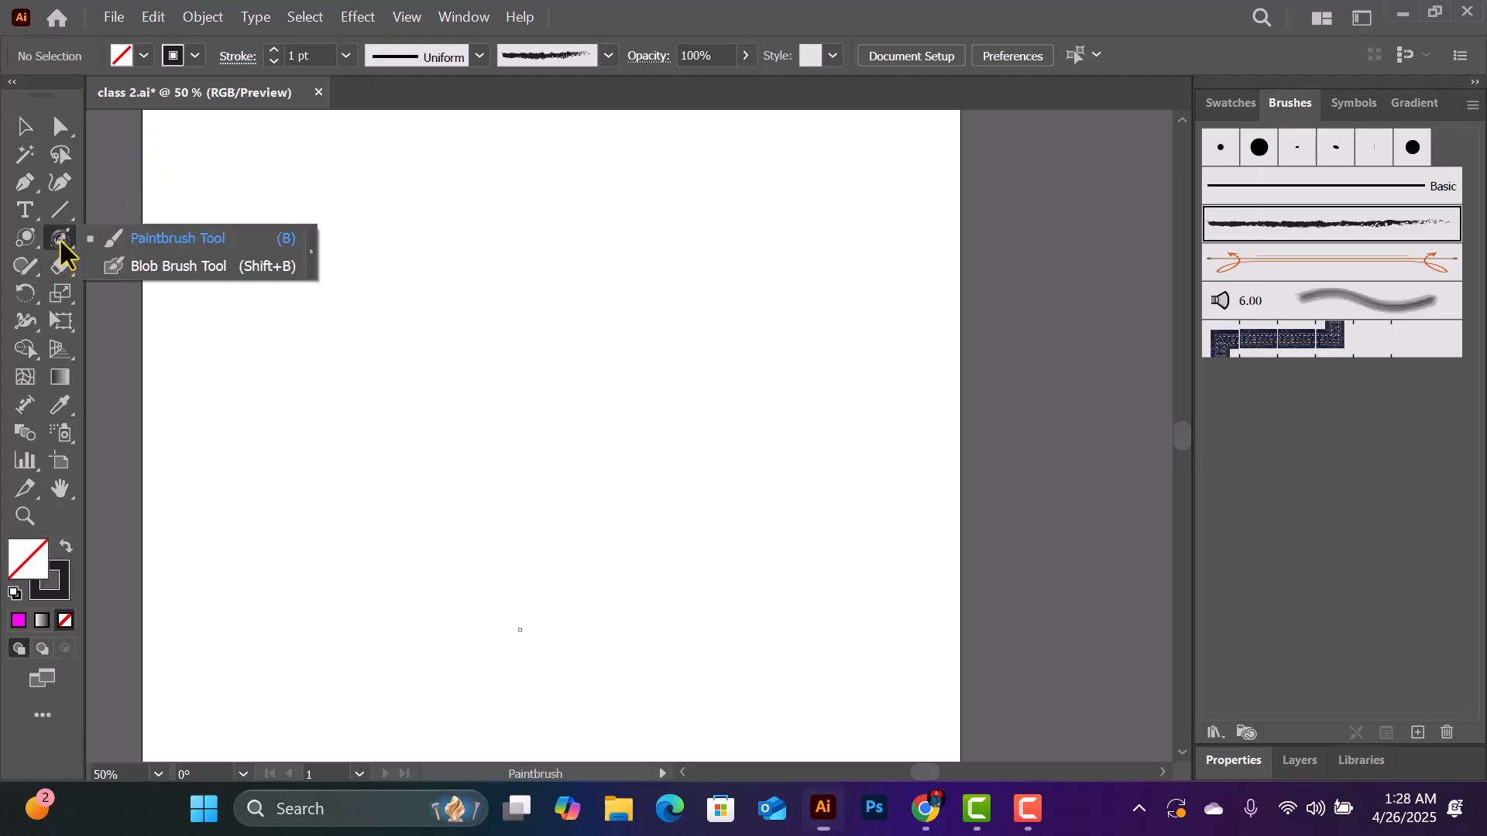
click(195, 241)
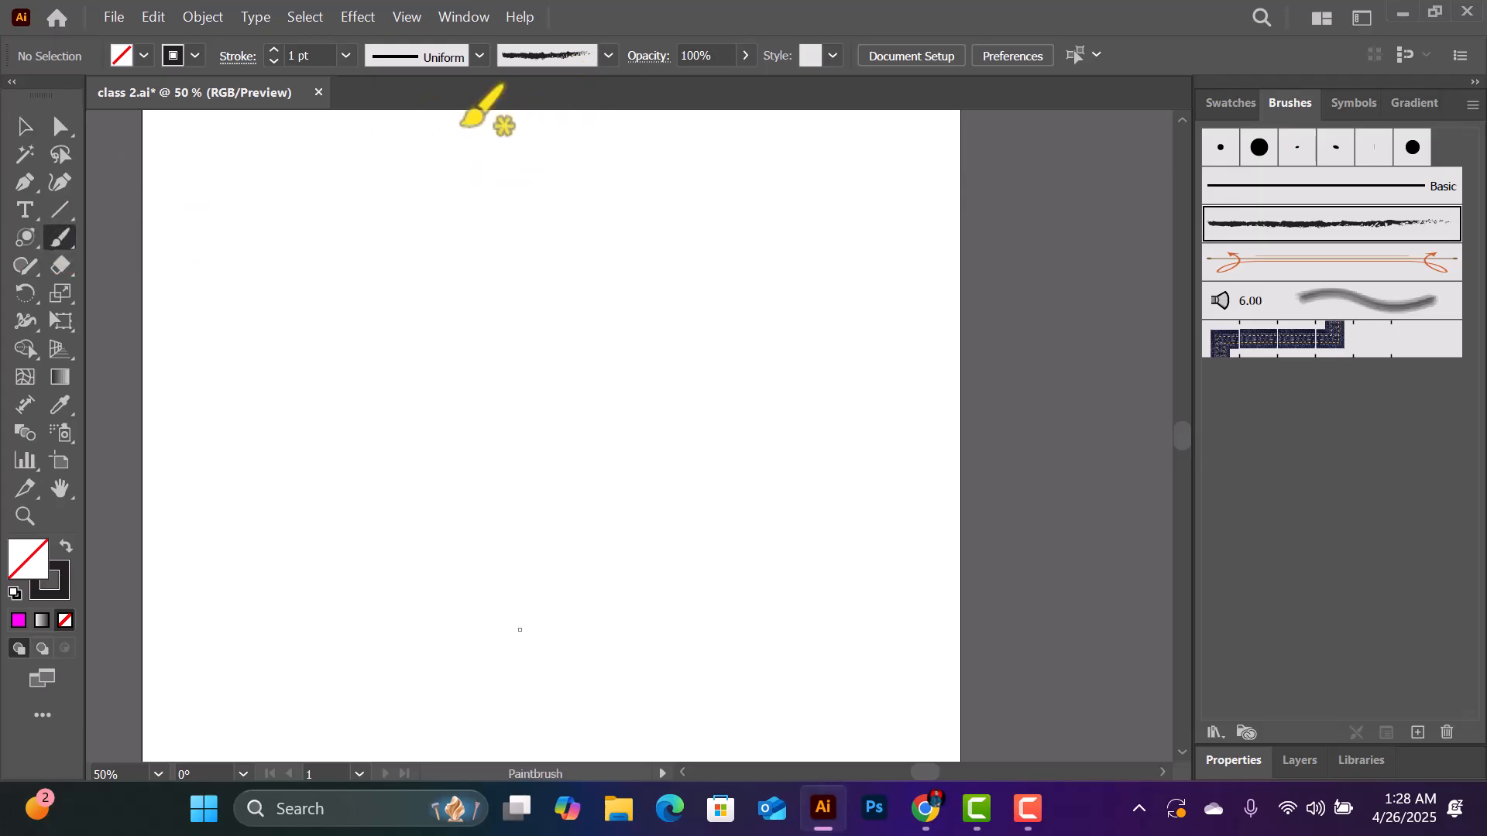
double_click(41, 559)
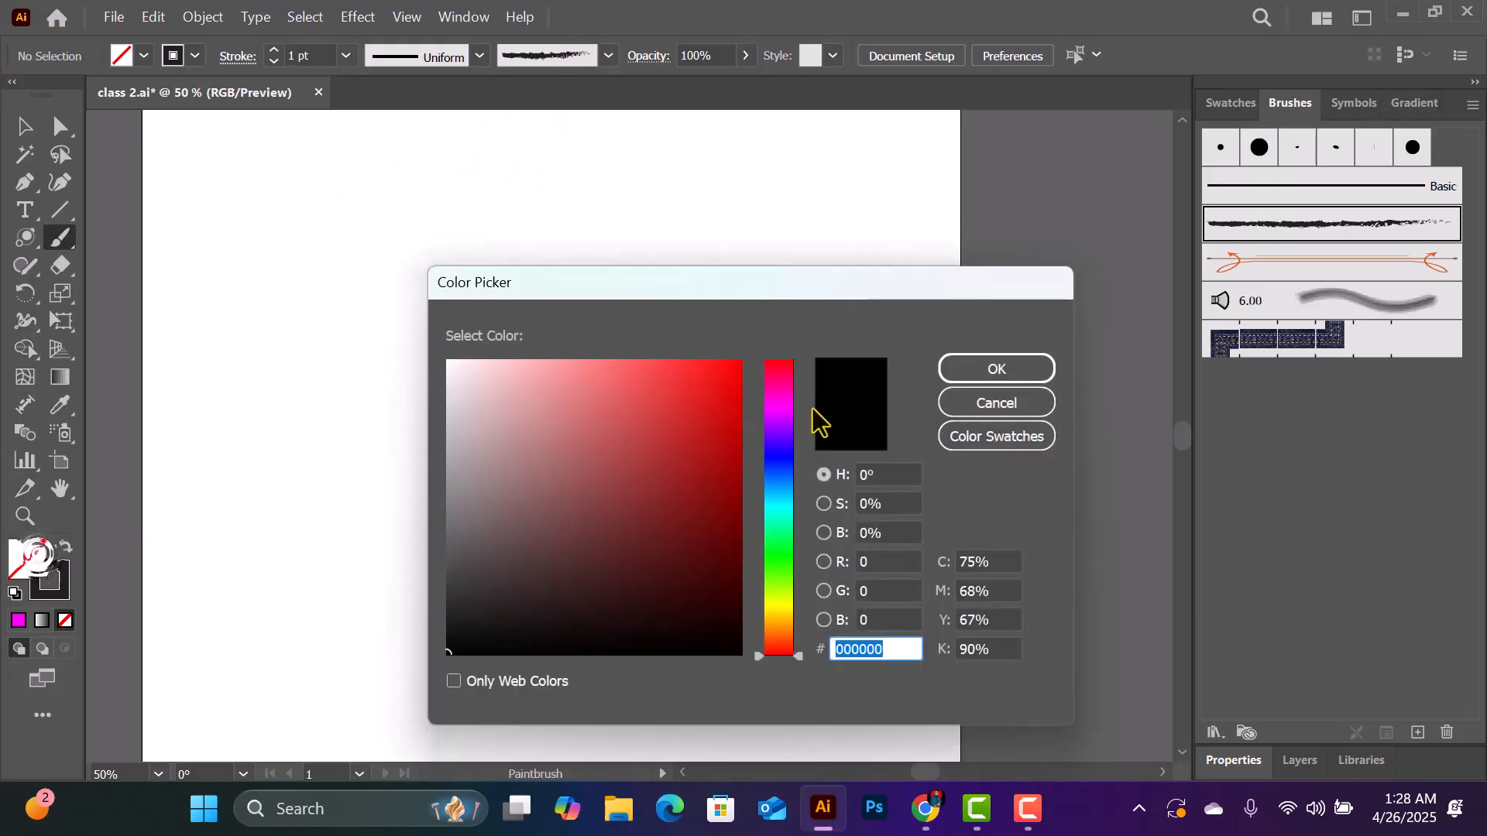
click(787, 406)
click(741, 361)
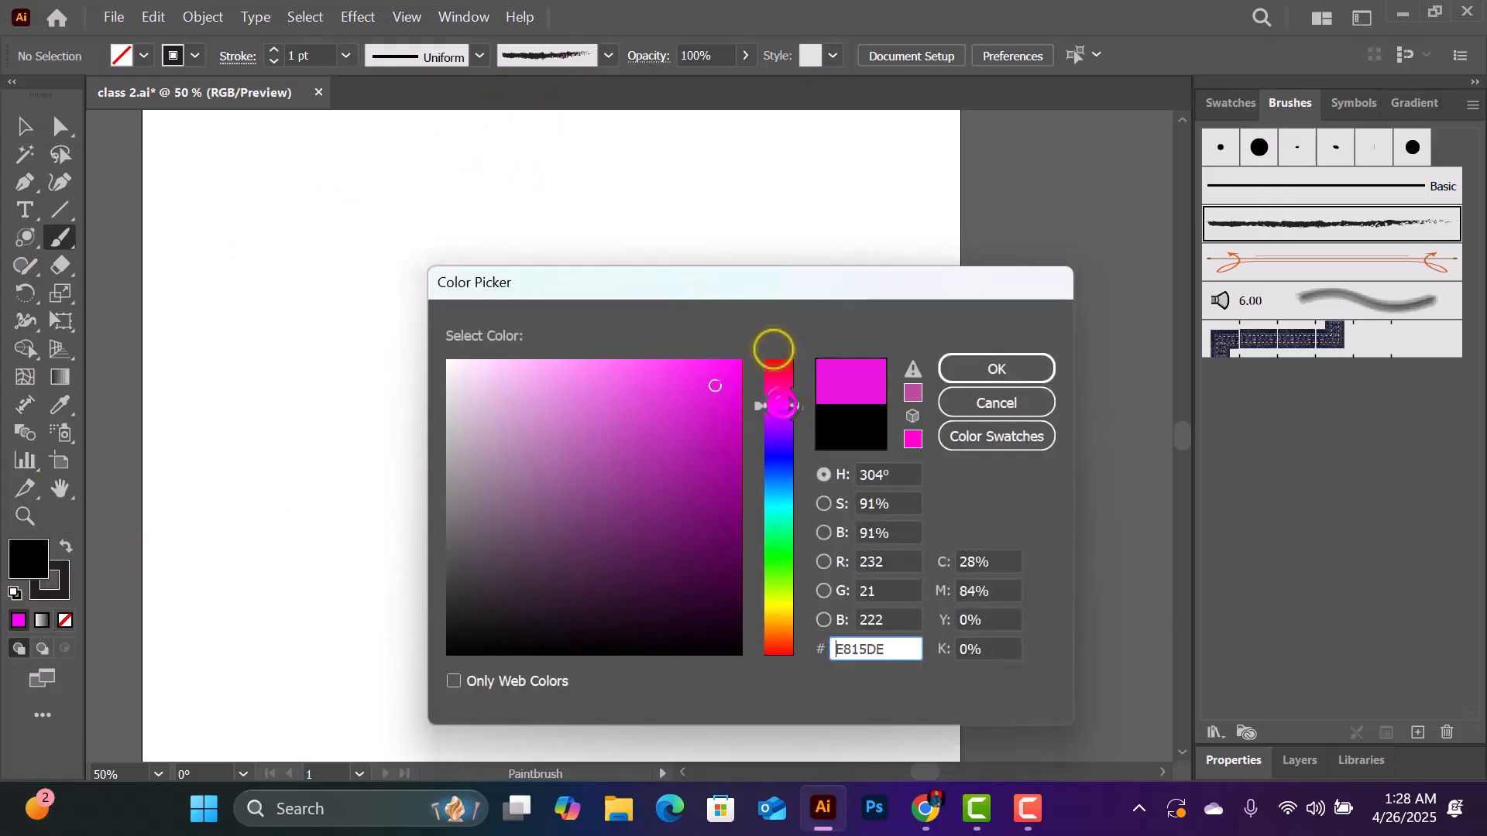
click(957, 367)
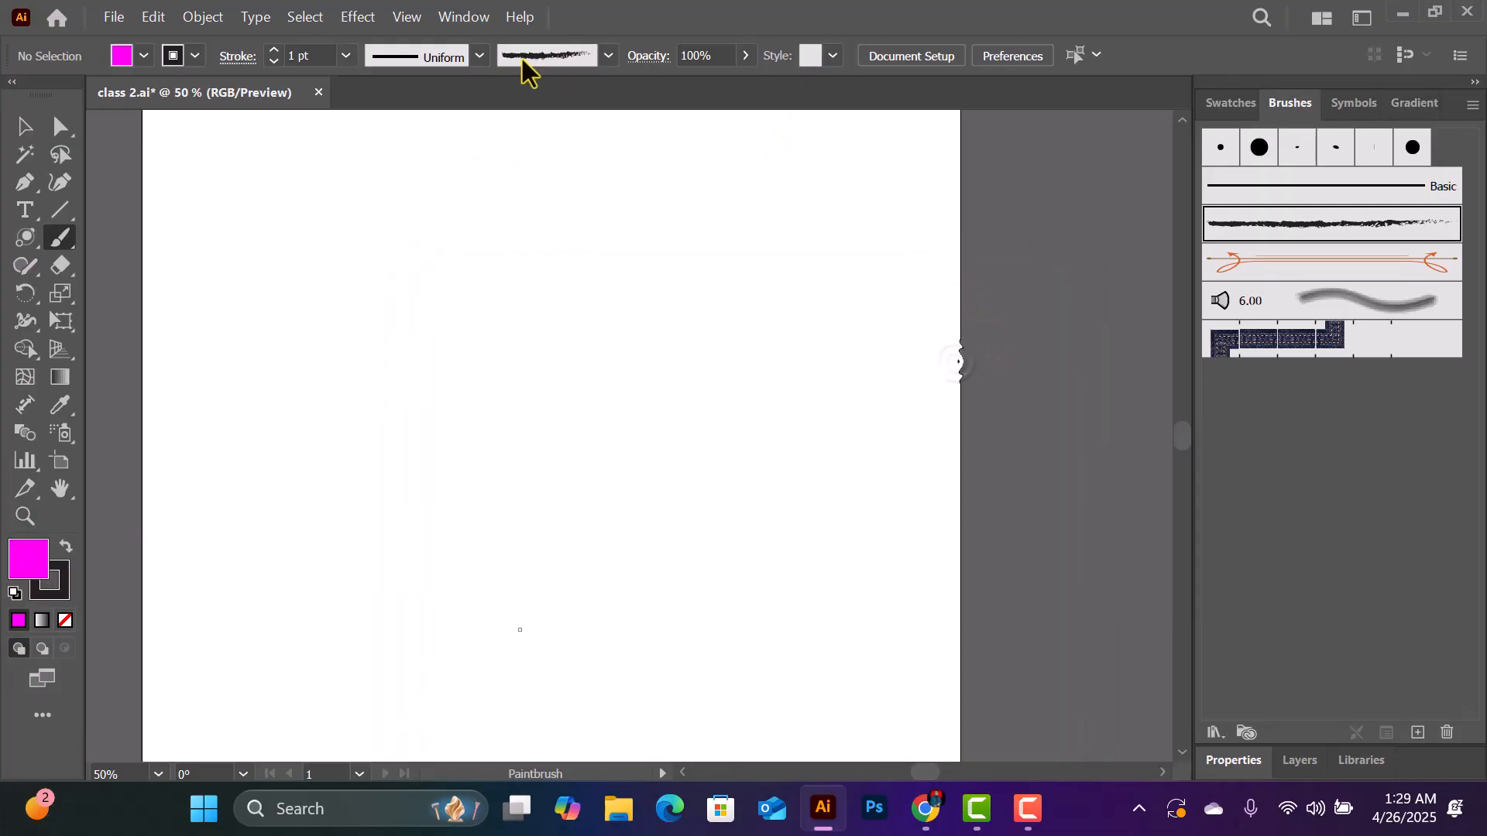
- Choose the 6.00 bristle brush and paint a tall wavy black stroke down the left half of the artboard
click(609, 56)
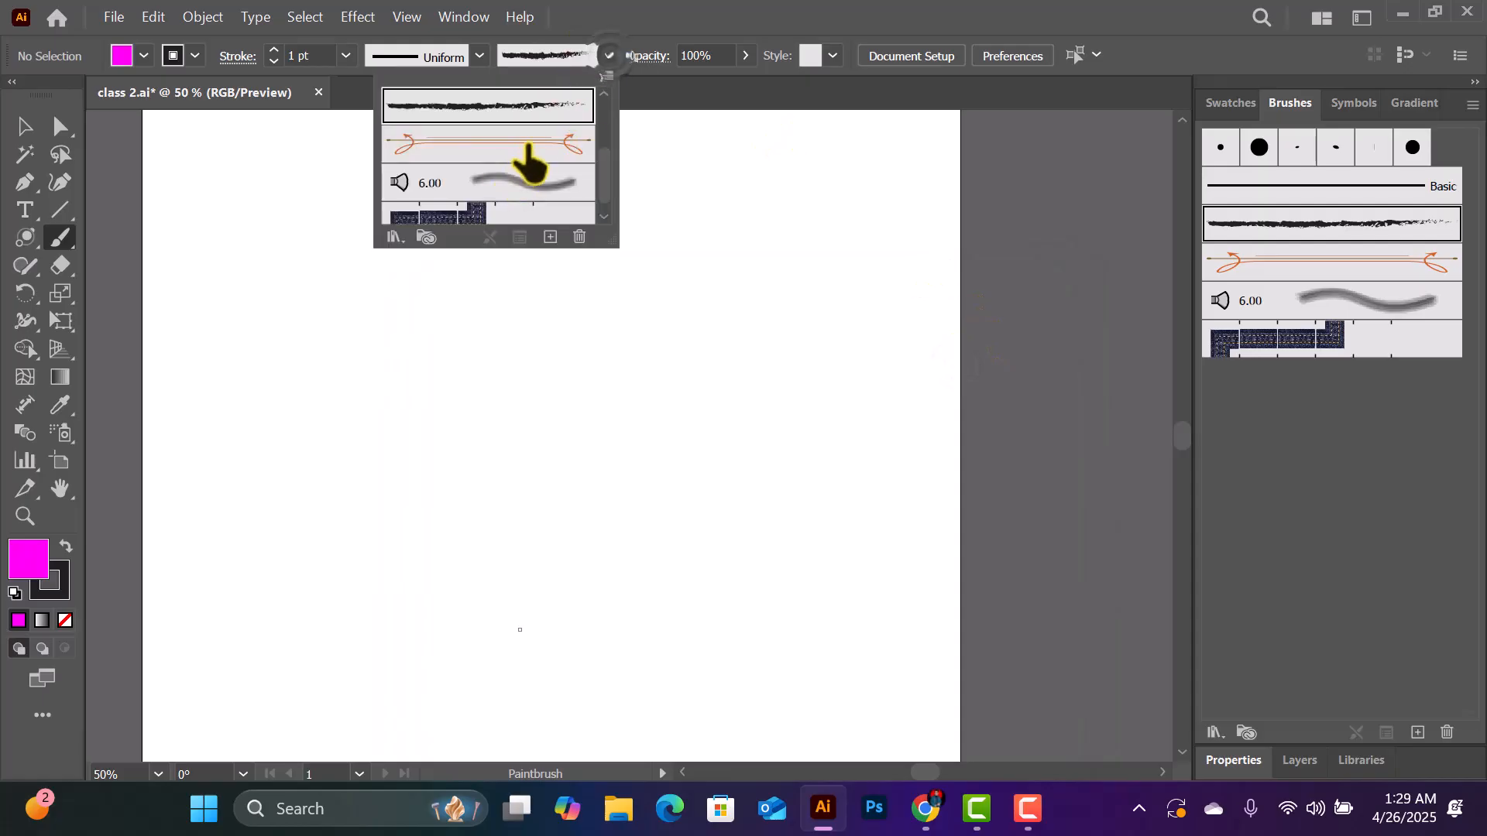
scroll(522, 155, up, 2)
scroll(526, 154, down, 3)
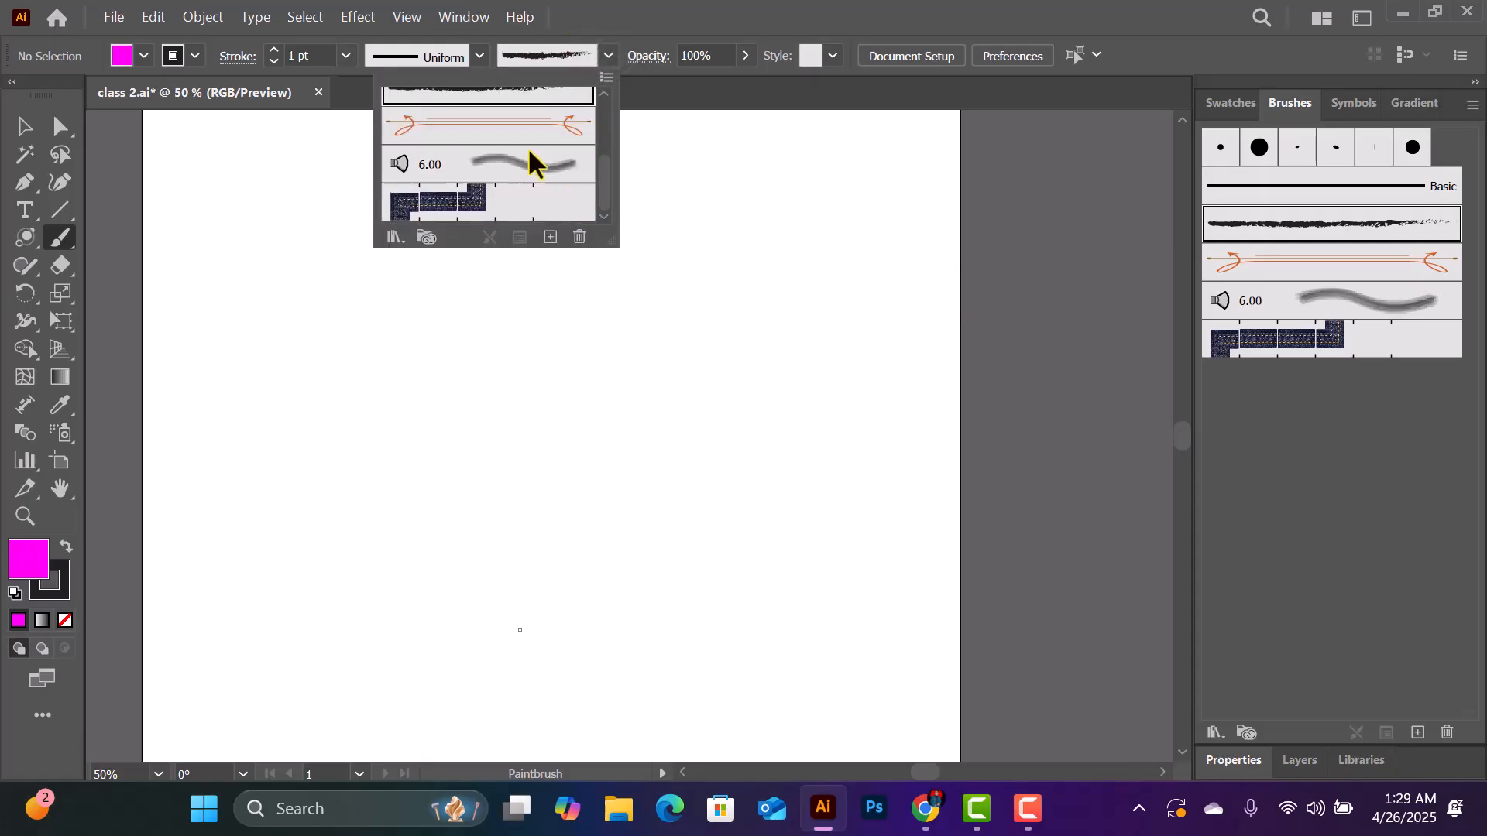
click(529, 167)
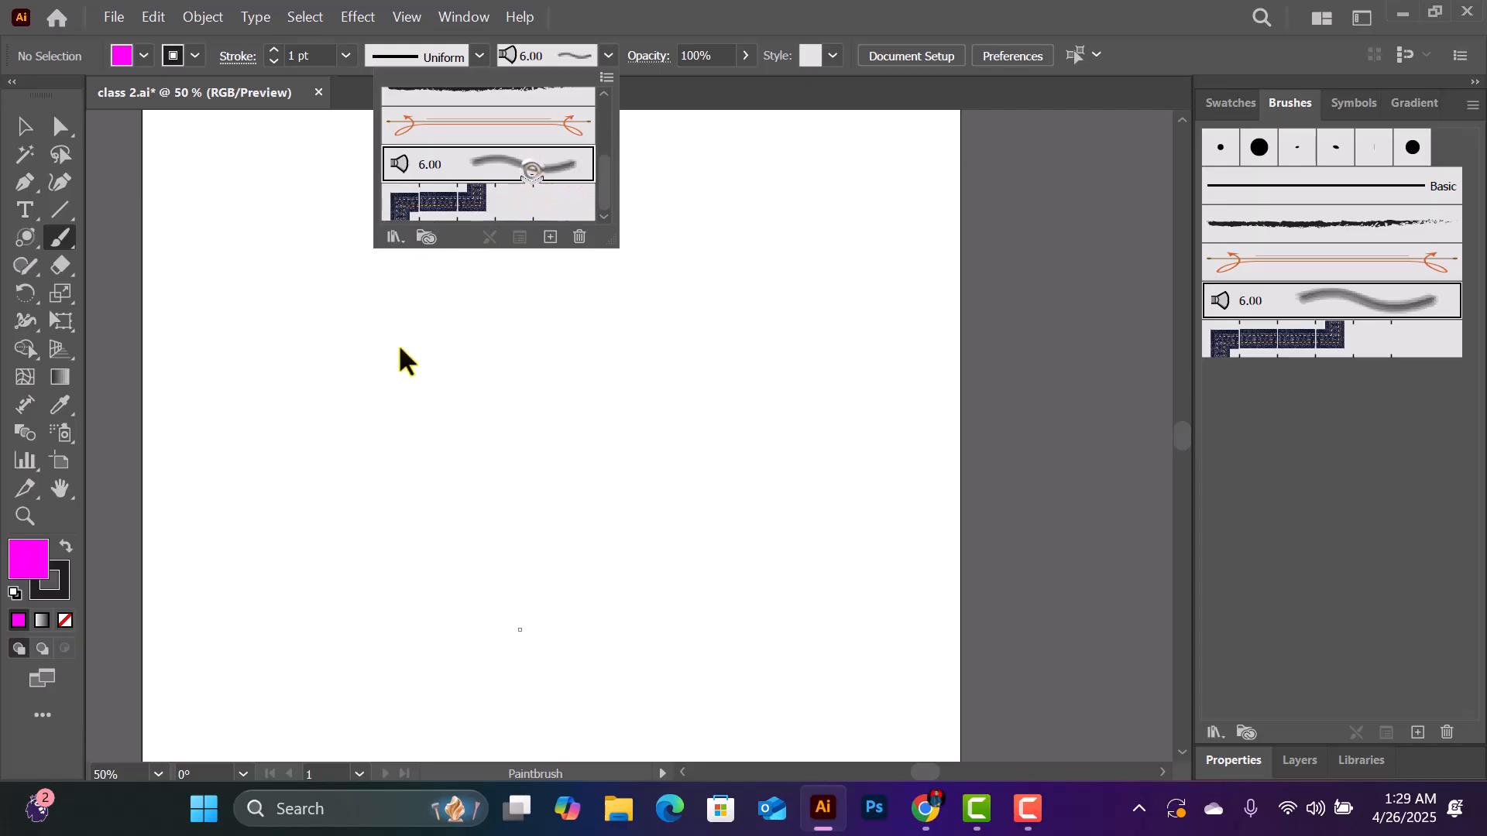
click(364, 319)
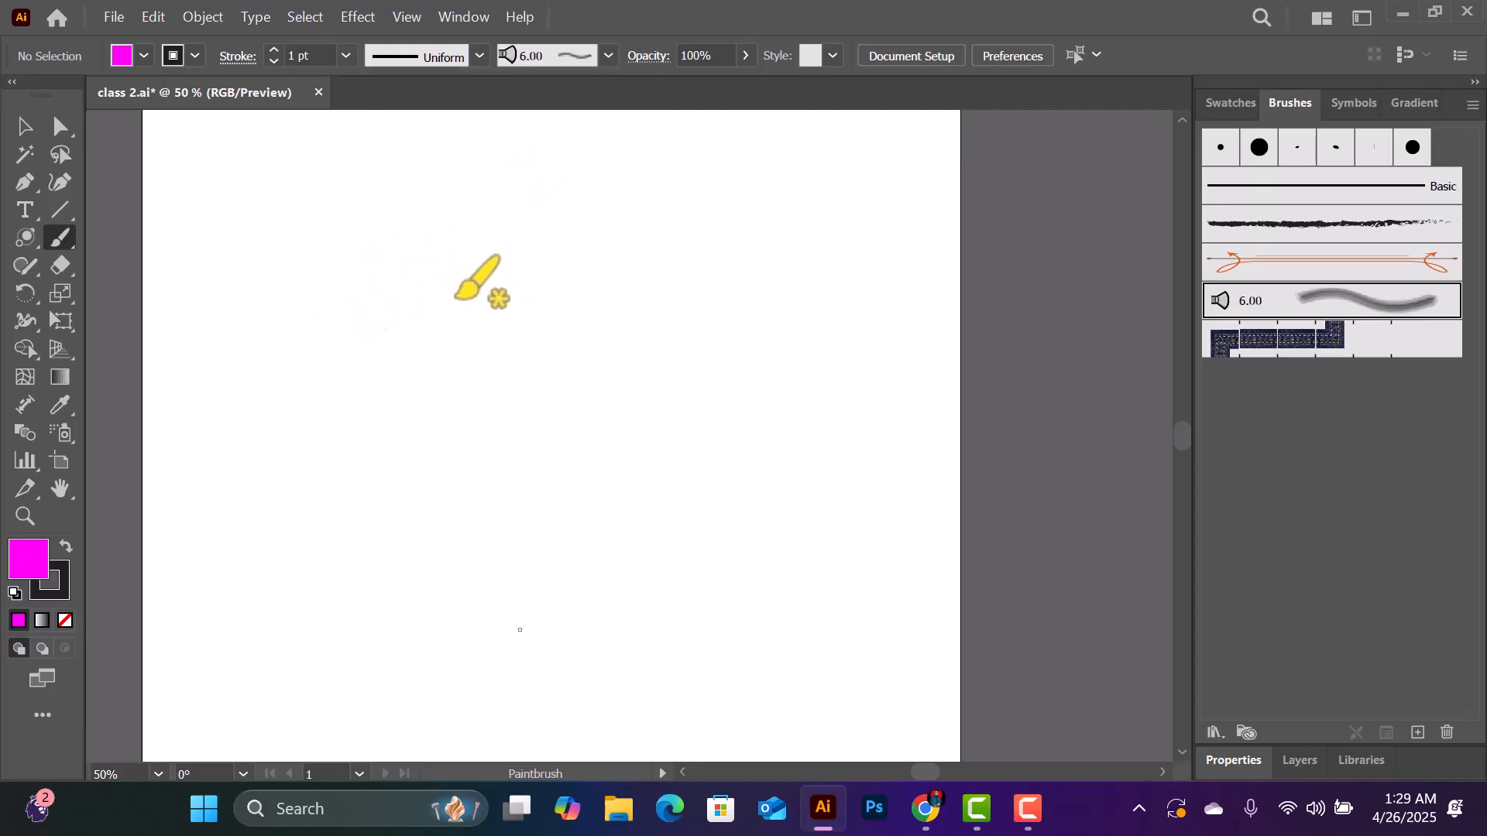
mouse_move(393, 258)
mouse_down()
mouse_move(487, 272)
mouse_move(429, 303)
mouse_move(414, 266)
mouse_move(487, 269)
mouse_move(476, 333)
mouse_move(400, 374)
mouse_move(532, 449)
mouse_move(467, 496)
mouse_move(389, 513)
mouse_move(414, 569)
mouse_move(499, 607)
mouse_move(499, 665)
mouse_move(420, 686)
mouse_up()
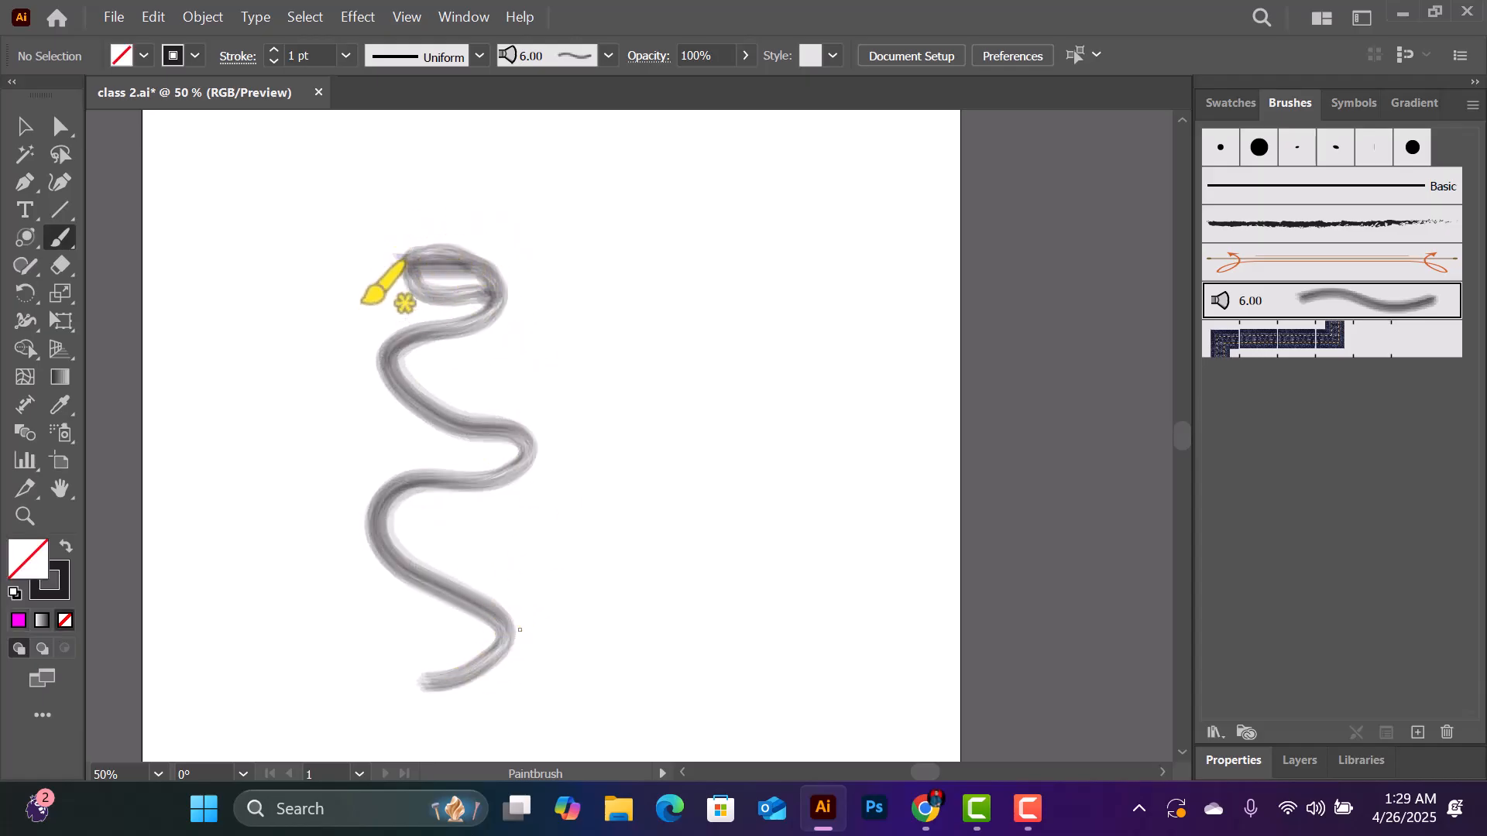
- Set the stroke colour to red and paint a tall looped zigzag to the right of the wavy stroke
click(1229, 103)
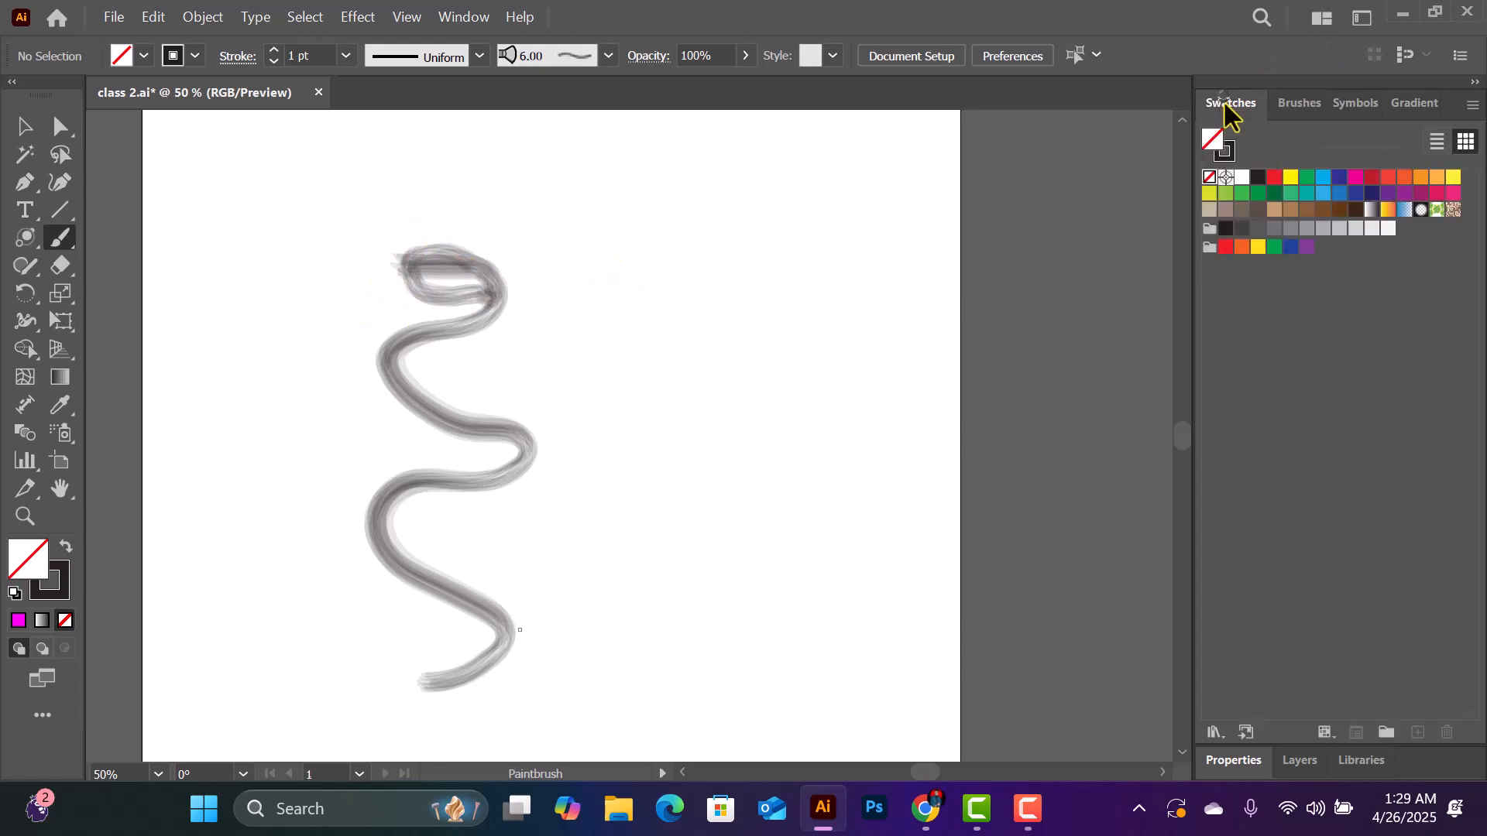
click(1273, 176)
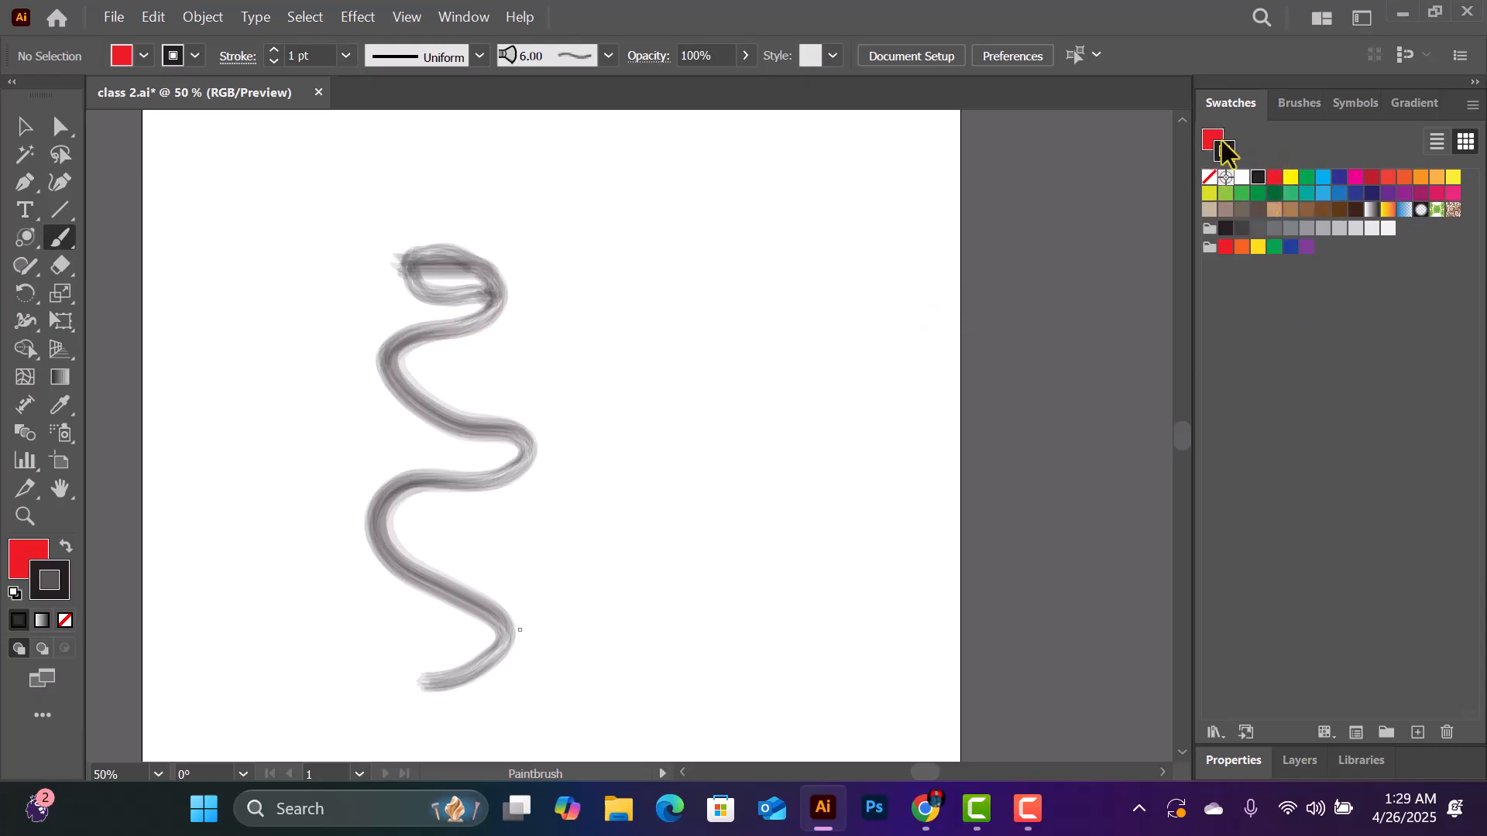
click(1276, 177)
mouse_move(638, 245)
mouse_down()
mouse_move(676, 323)
mouse_move(652, 452)
mouse_move(710, 506)
mouse_move(740, 576)
mouse_move(638, 649)
mouse_move(626, 239)
mouse_move(660, 277)
mouse_up()
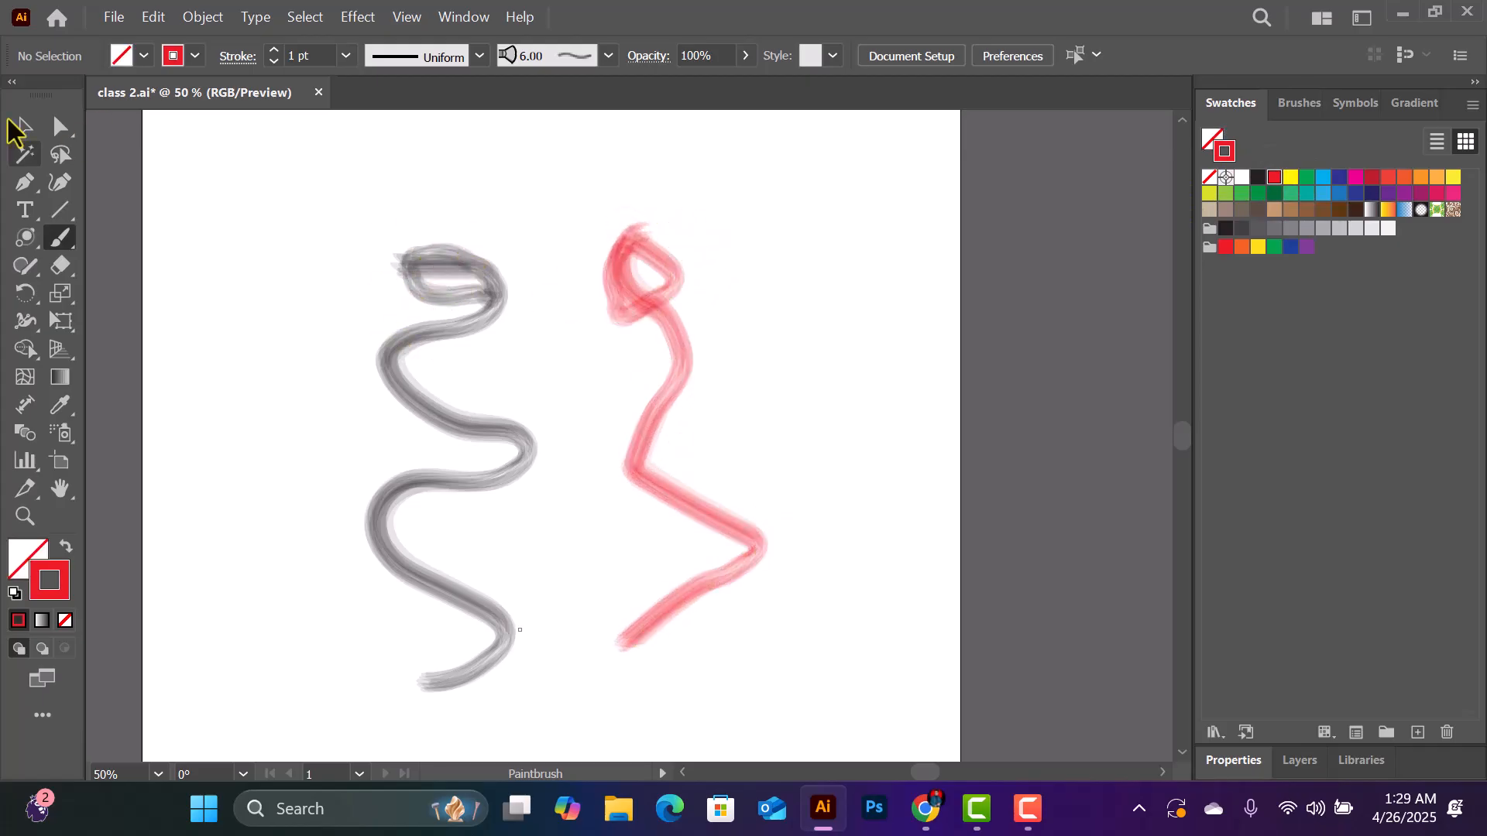
- Recolour the wavy black brush stroke, trying red first and then applying the magenta swatch
click(17, 128)
click(482, 355)
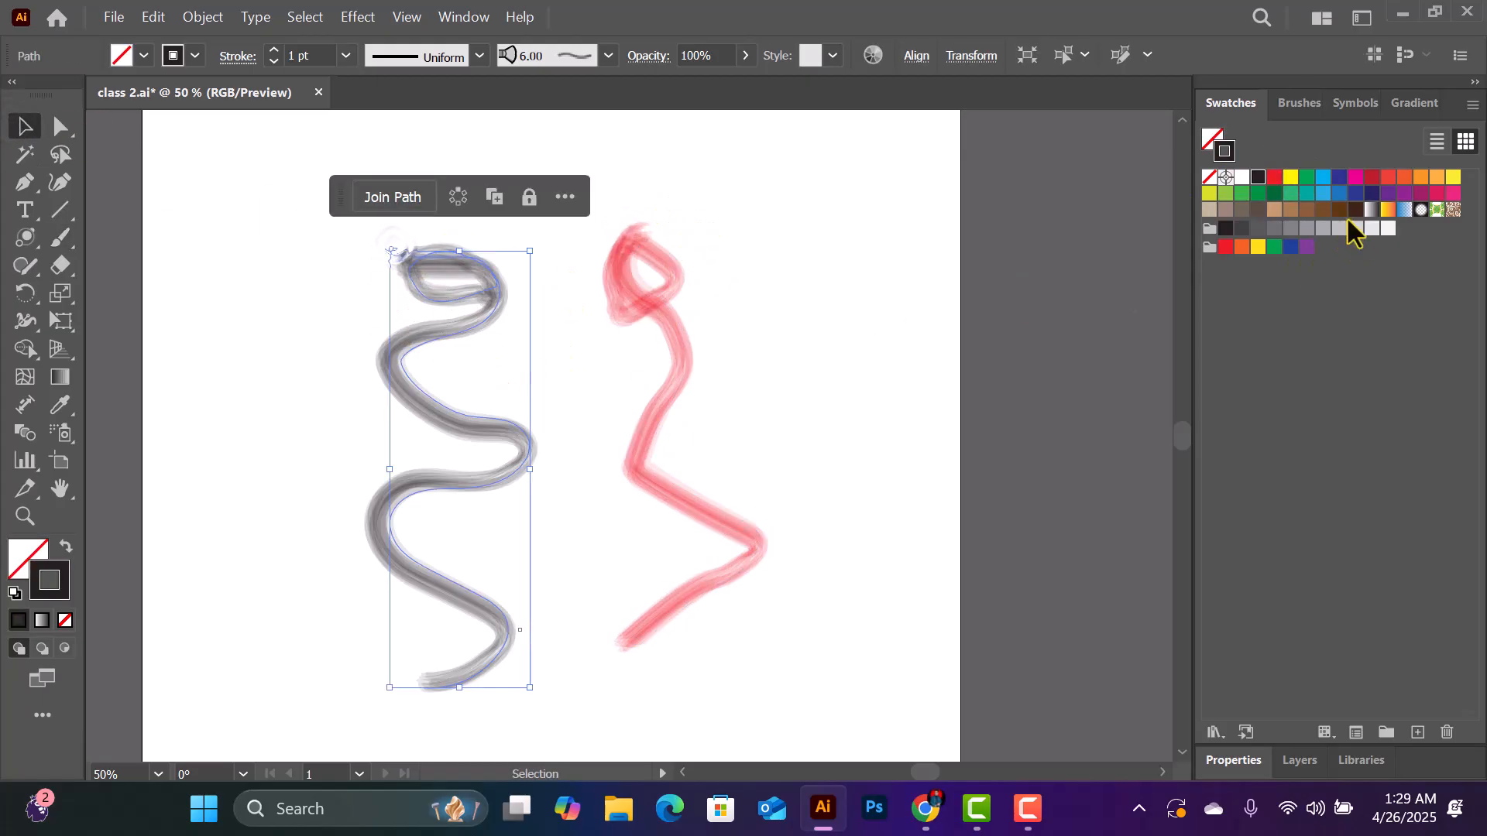
click(1273, 178)
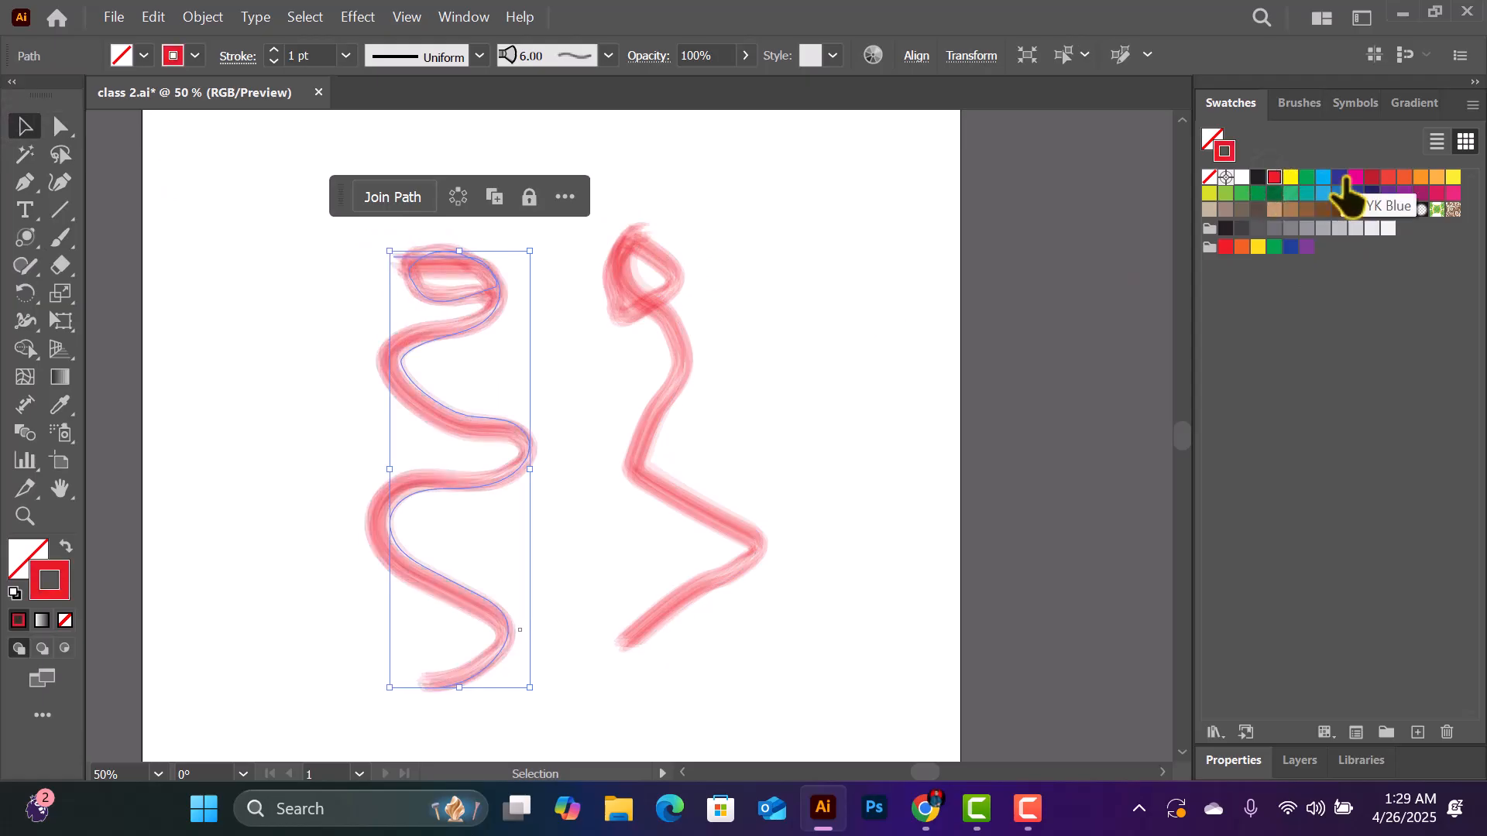
click(1359, 180)
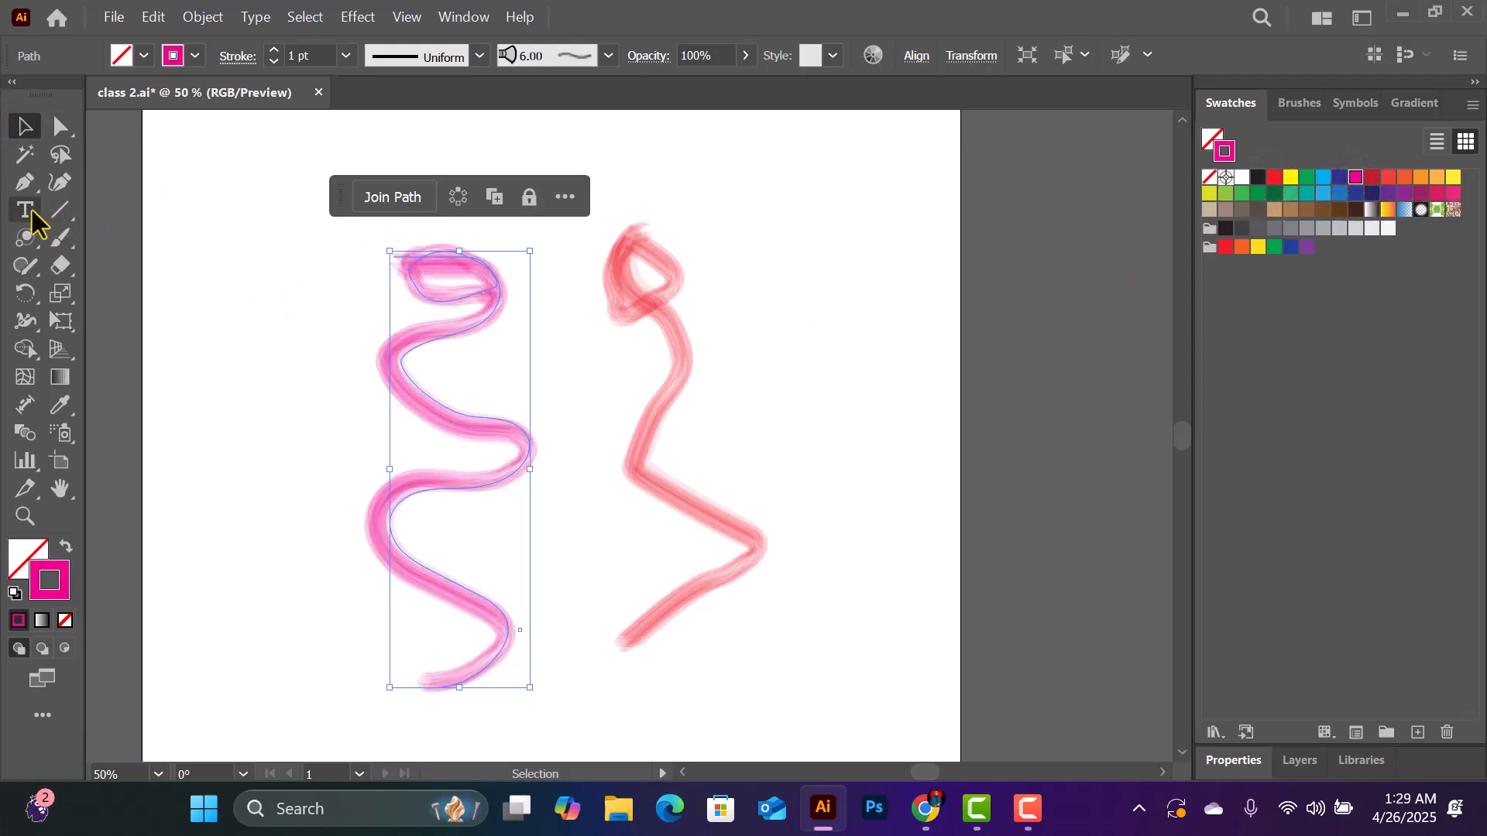
- Paint a magenta squiggle to the right of the red zigzag and two straight magenta strokes across the middle
click(63, 242)
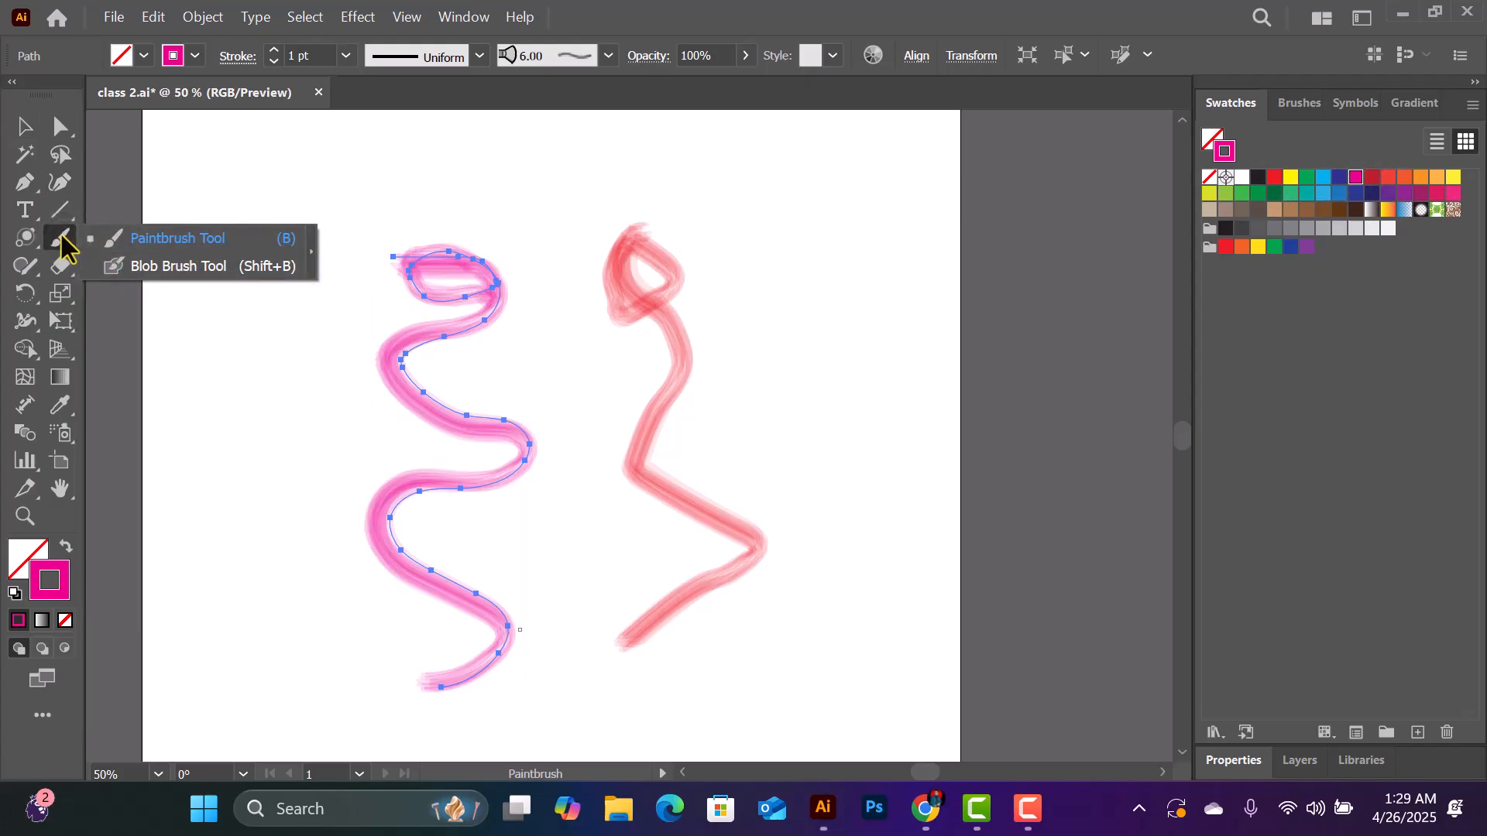
mouse_move(747, 224)
mouse_down()
mouse_move(805, 285)
mouse_move(867, 533)
mouse_up()
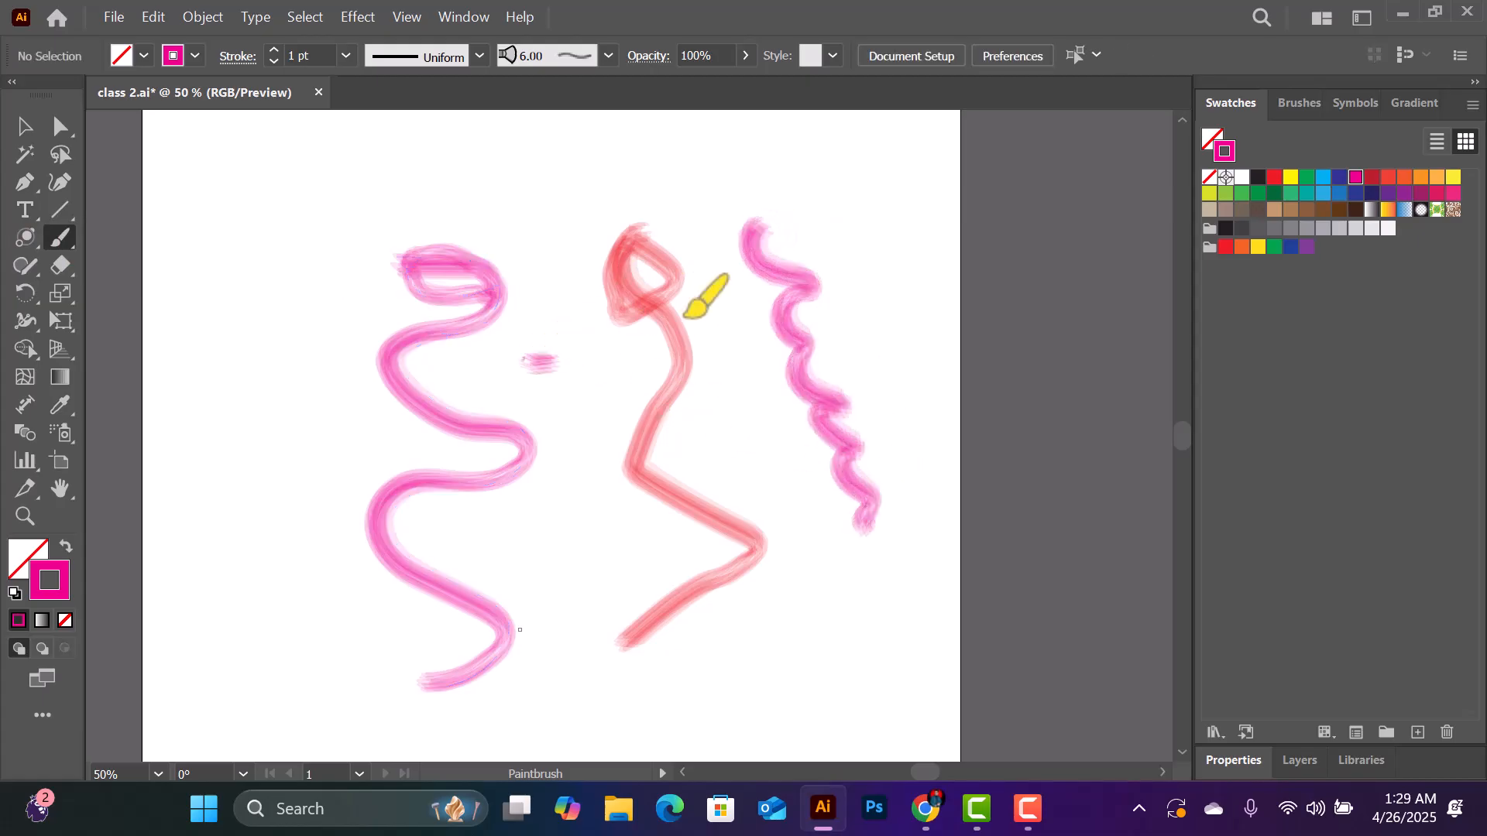
drag(528, 364, 697, 317)
drag(556, 383, 871, 352)
- Paint a tall wavy magenta stroke along the artboard's left side with the Blob Brush tool
click(61, 242)
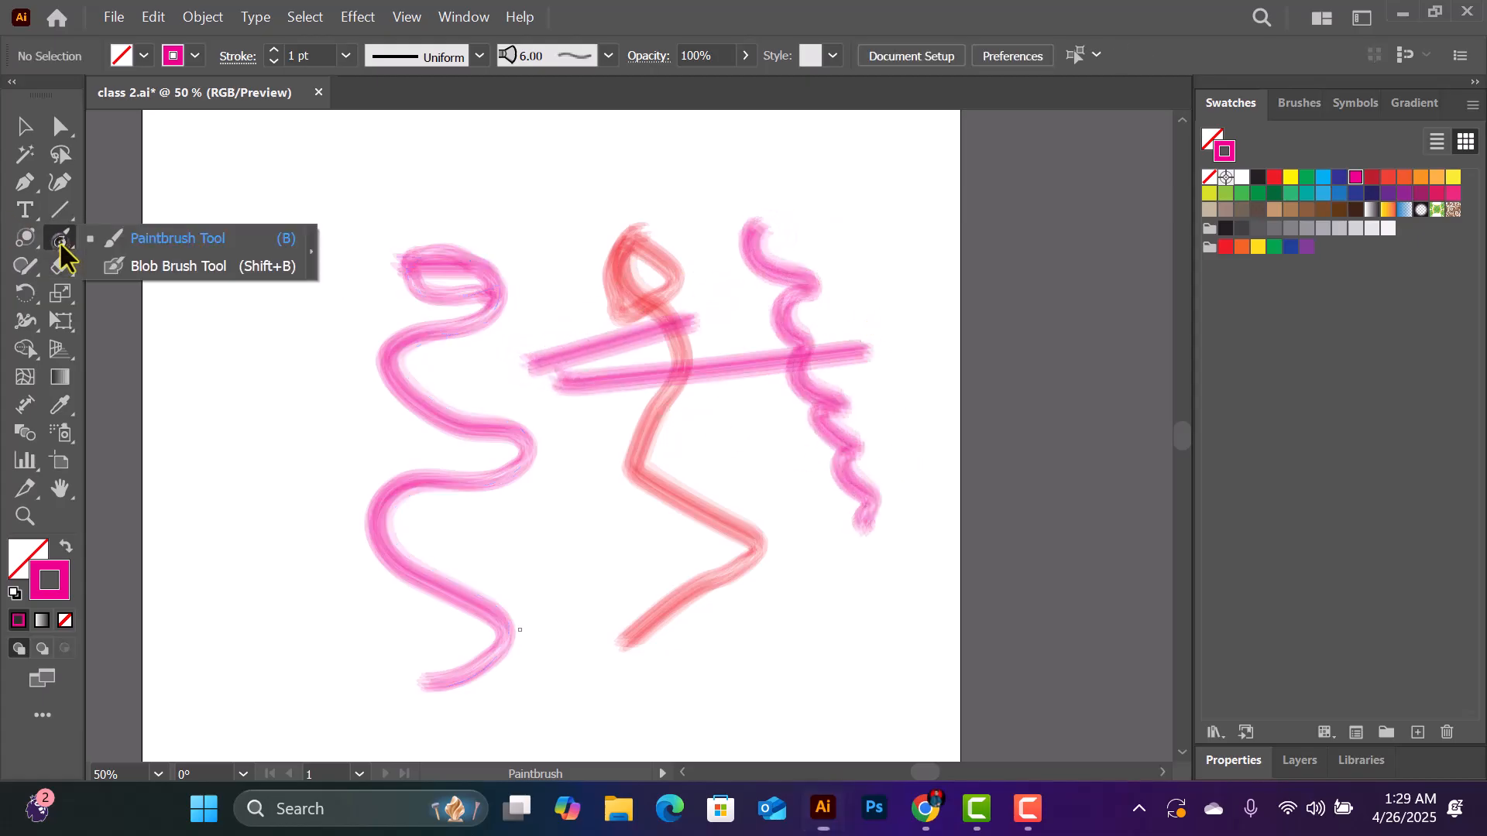
click(214, 266)
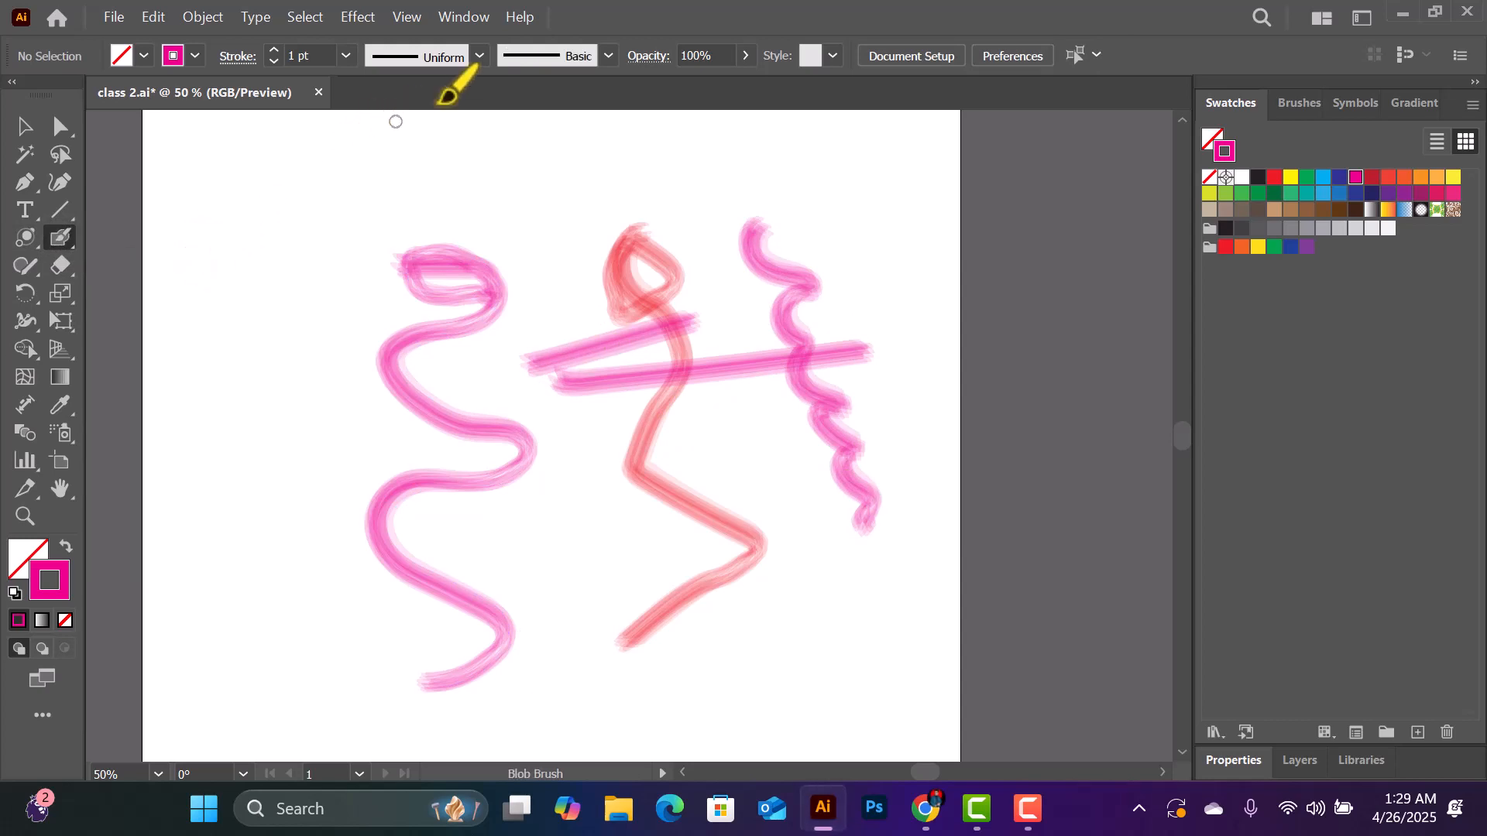
mouse_move(243, 250)
mouse_down()
mouse_move(237, 296)
mouse_move(285, 319)
mouse_move(232, 378)
mouse_move(265, 428)
mouse_move(278, 499)
mouse_move(241, 522)
mouse_move(291, 568)
mouse_move(254, 620)
mouse_up()
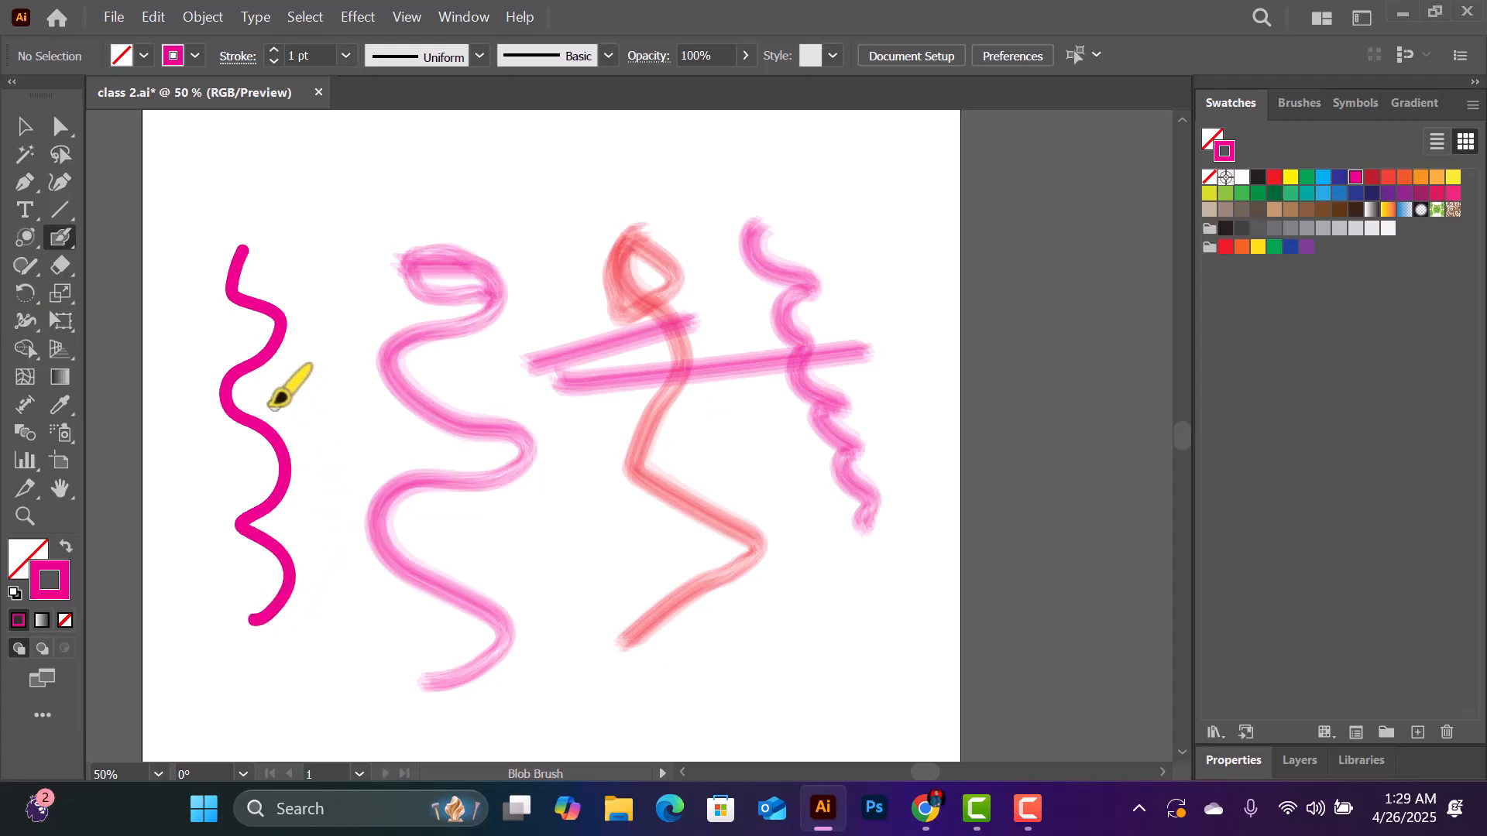
- Paint two filled magenta blobs near the artboard's upper edge and a yellow-green blob overlapping the second one
mouse_move(556, 141)
mouse_down()
mouse_move(544, 203)
mouse_move(579, 161)
mouse_move(559, 145)
mouse_move(525, 163)
mouse_move(528, 178)
mouse_move(567, 165)
mouse_move(512, 182)
mouse_move(540, 203)
mouse_move(554, 162)
mouse_move(542, 190)
mouse_move(524, 190)
mouse_move(525, 172)
mouse_move(563, 164)
mouse_move(502, 205)
mouse_move(573, 150)
mouse_up()
mouse_move(716, 133)
mouse_down()
mouse_move(730, 186)
mouse_move(780, 162)
mouse_move(704, 142)
mouse_move(760, 185)
mouse_move(710, 166)
mouse_move(758, 155)
mouse_up()
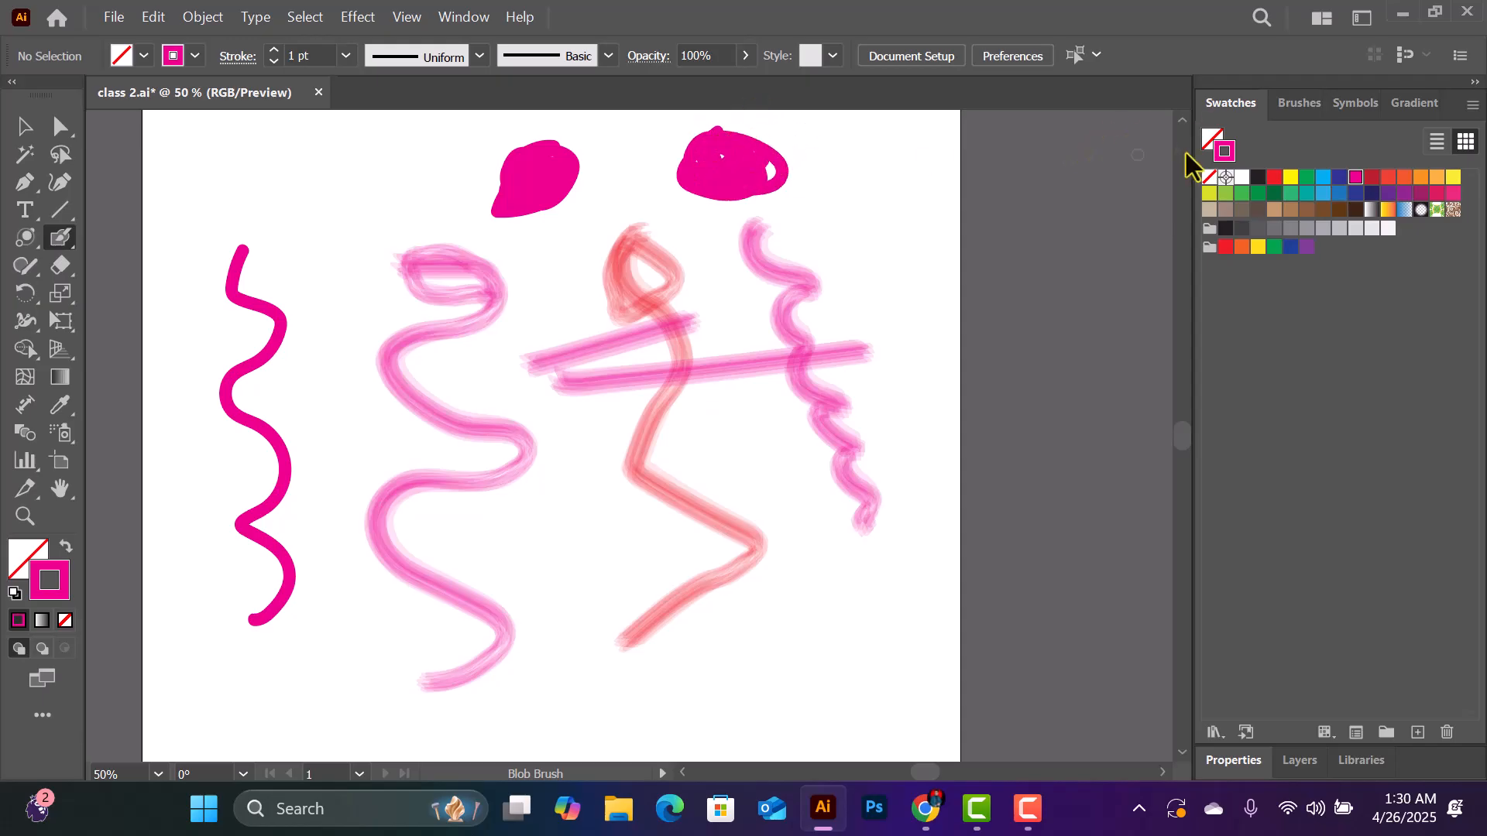
click(1208, 193)
mouse_move(794, 159)
mouse_down()
mouse_move(861, 178)
mouse_move(770, 175)
mouse_move(792, 194)
mouse_move(834, 184)
mouse_move(783, 155)
mouse_move(779, 188)
mouse_move(821, 214)
mouse_move(832, 199)
mouse_move(818, 177)
mouse_move(827, 187)
mouse_move(791, 144)
mouse_move(796, 188)
mouse_move(785, 169)
mouse_move(856, 209)
mouse_up()
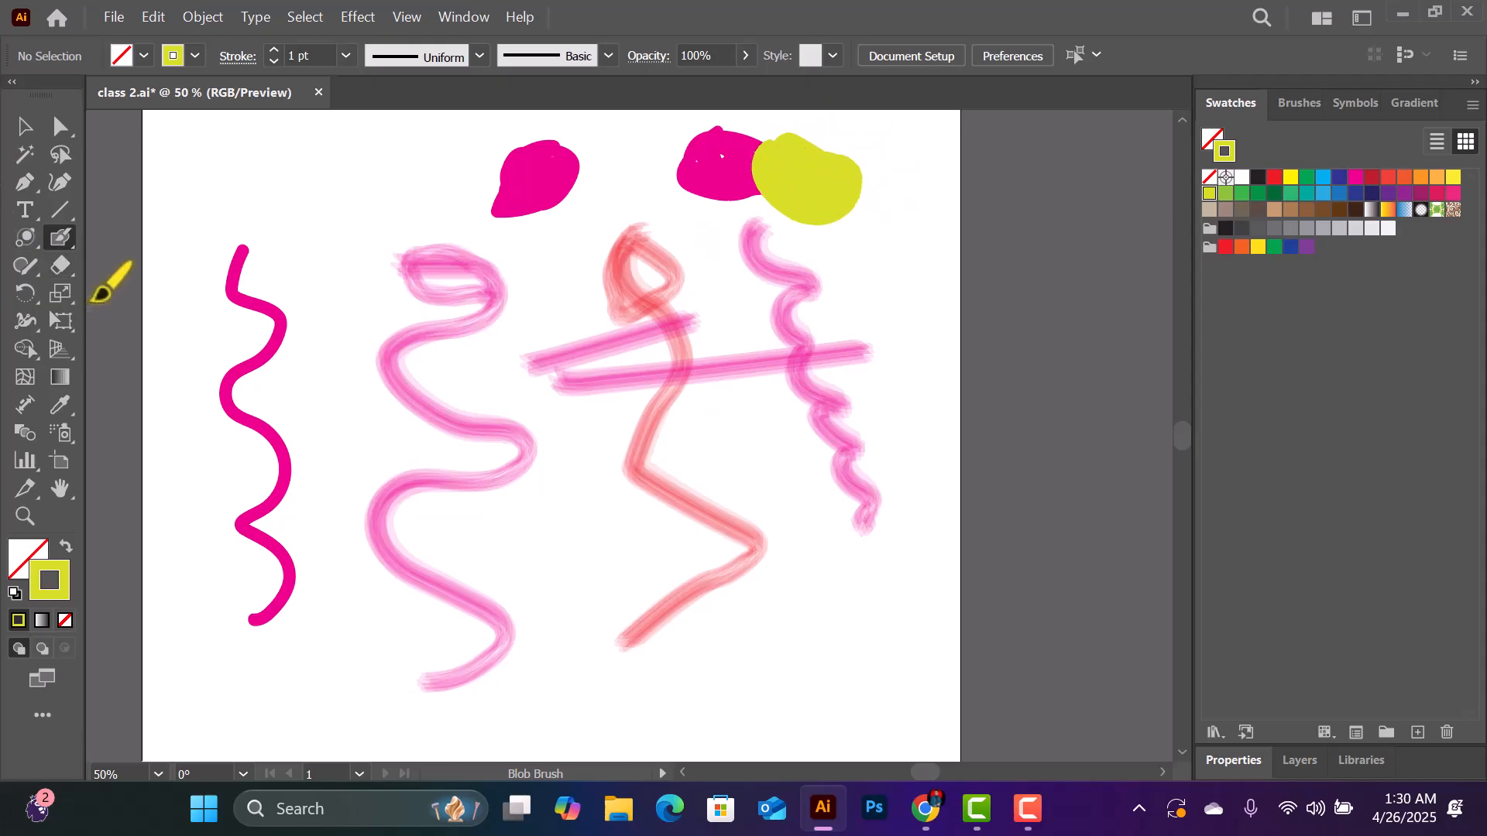
- Select all the brush strokes and blobs on the artboard and delete them
click(26, 266)
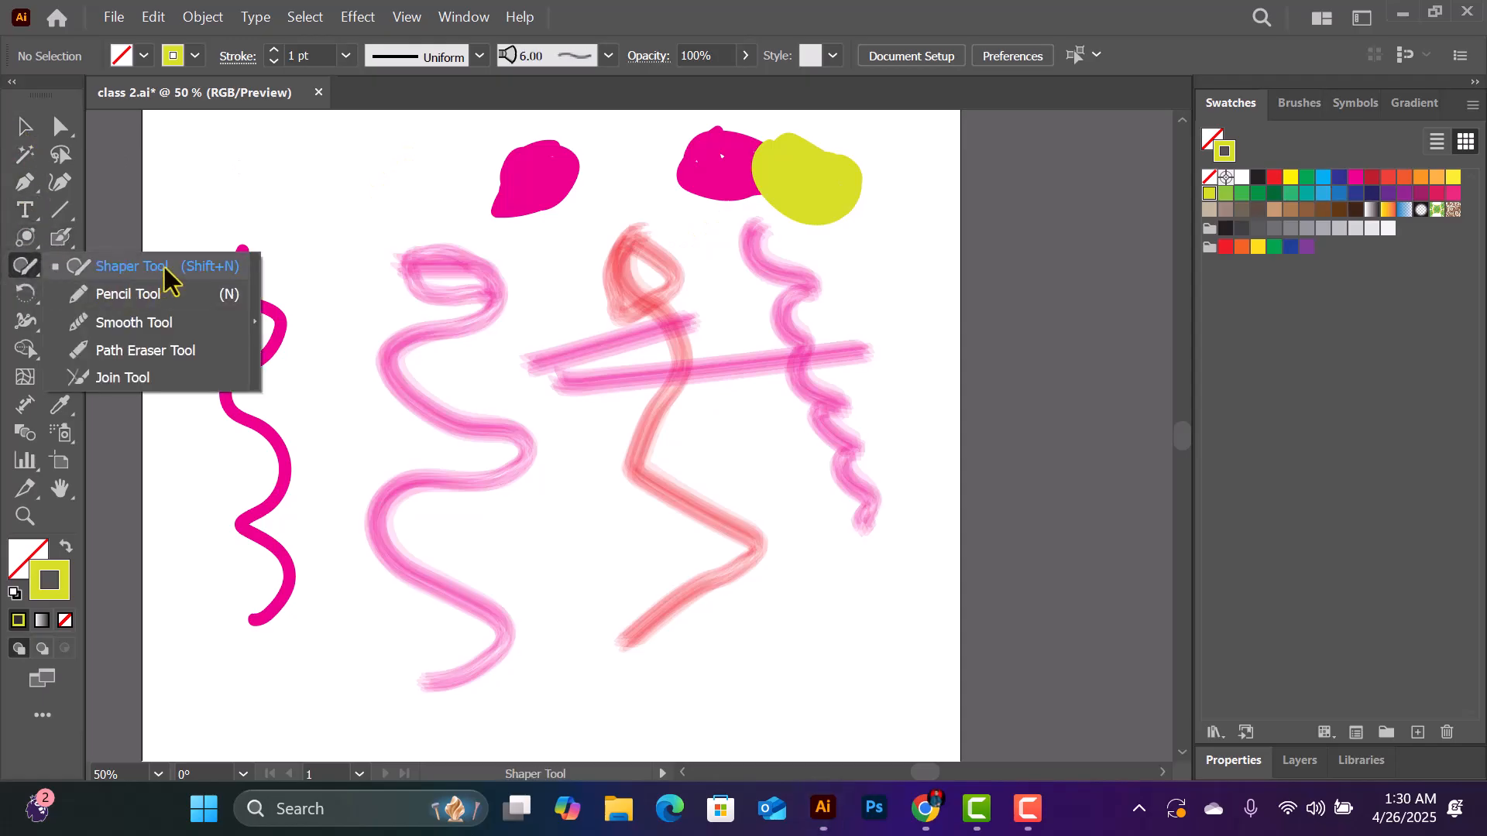
click(21, 130)
mouse_move(199, 176)
mouse_down()
mouse_move(704, 305)
mouse_move(879, 557)
mouse_move(878, 623)
mouse_move(879, 607)
mouse_up()
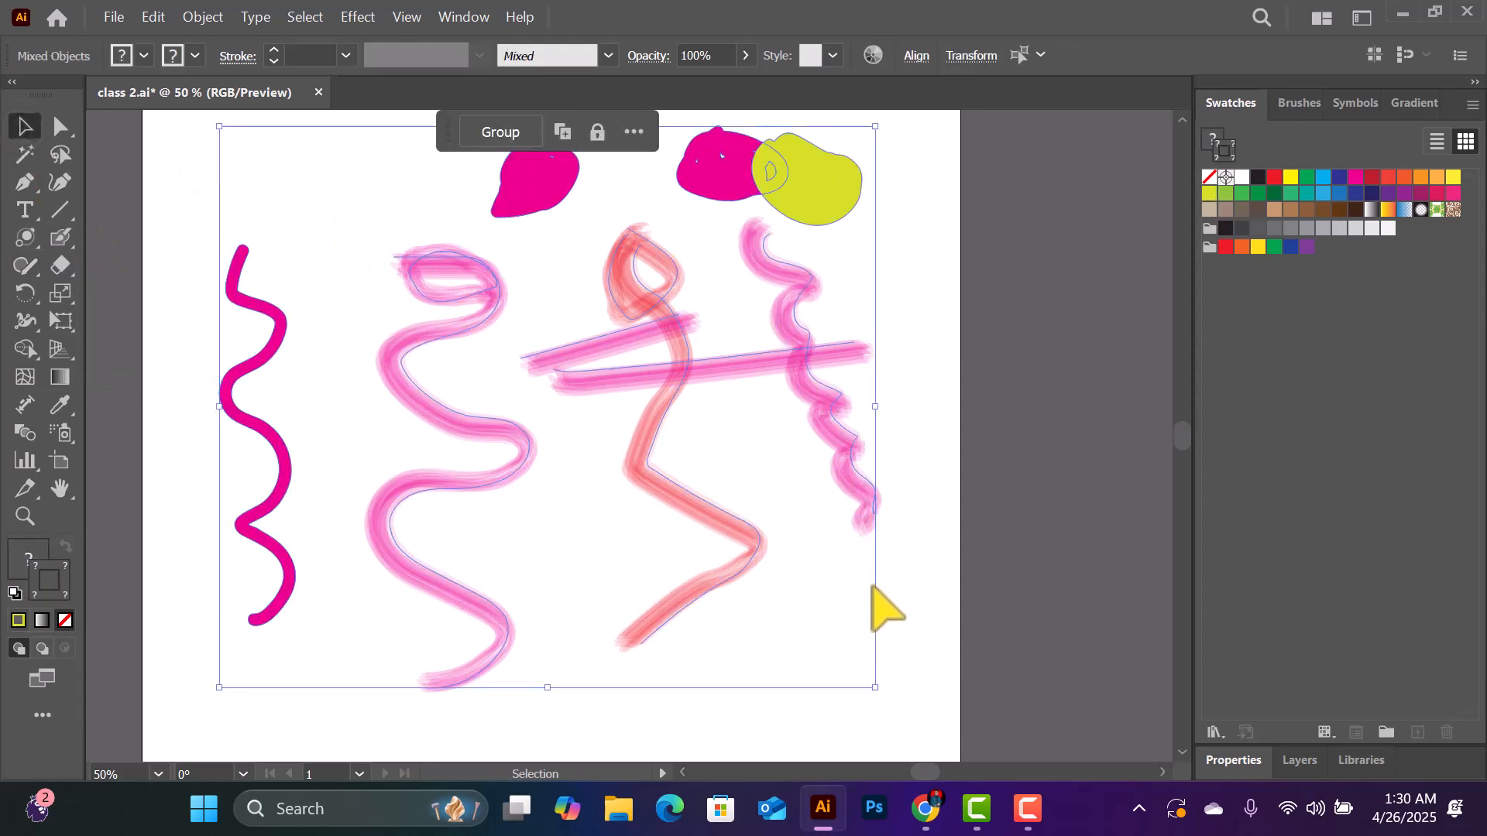
key(Delete)
- Draw a circle, a square and a triangle in a row across the upper artboard with the Shaper tool
click(23, 267)
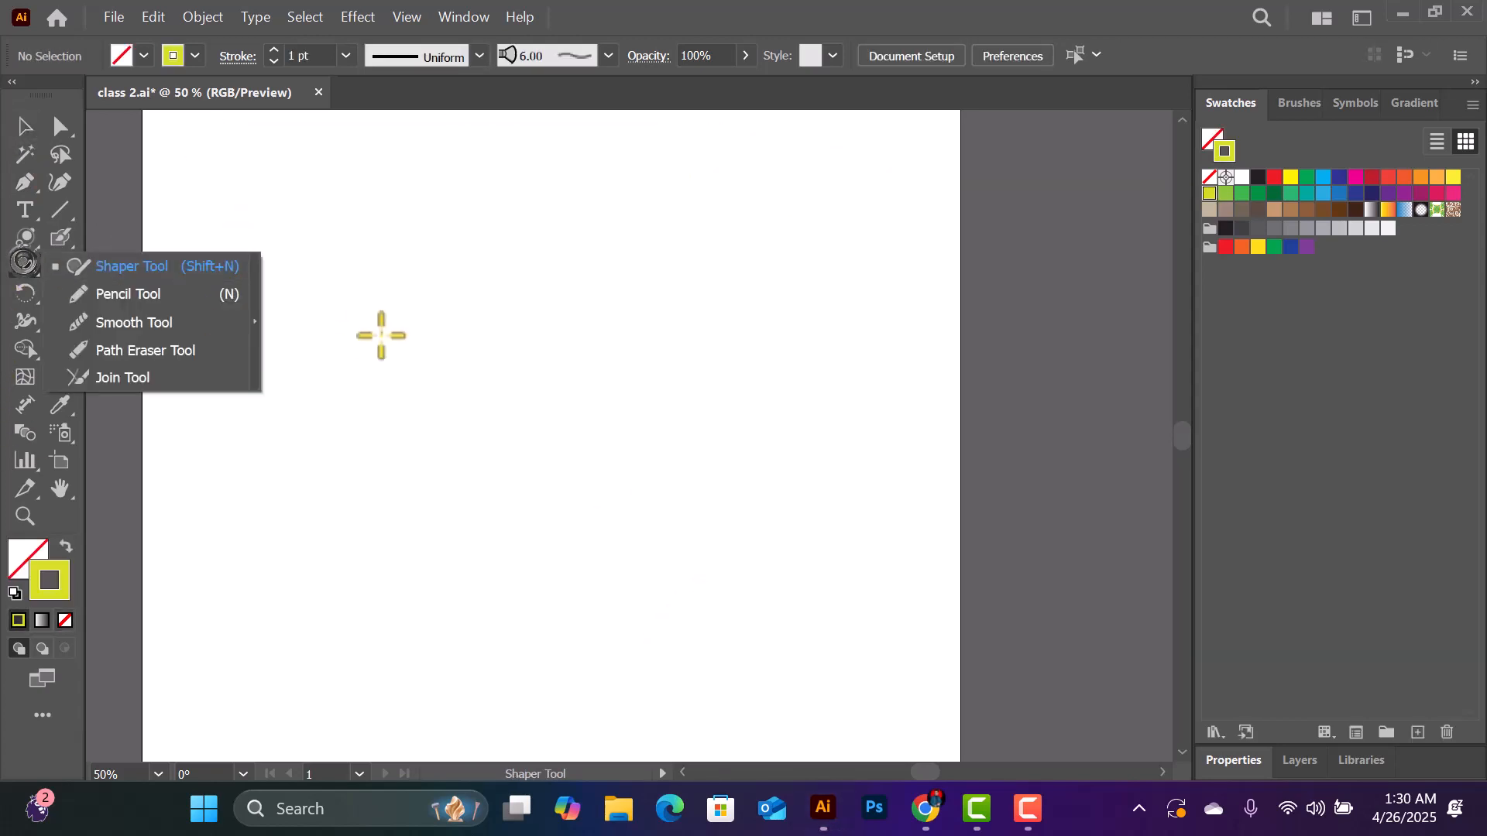
mouse_move(498, 273)
mouse_down()
mouse_move(467, 328)
mouse_move(508, 330)
mouse_move(499, 272)
mouse_up()
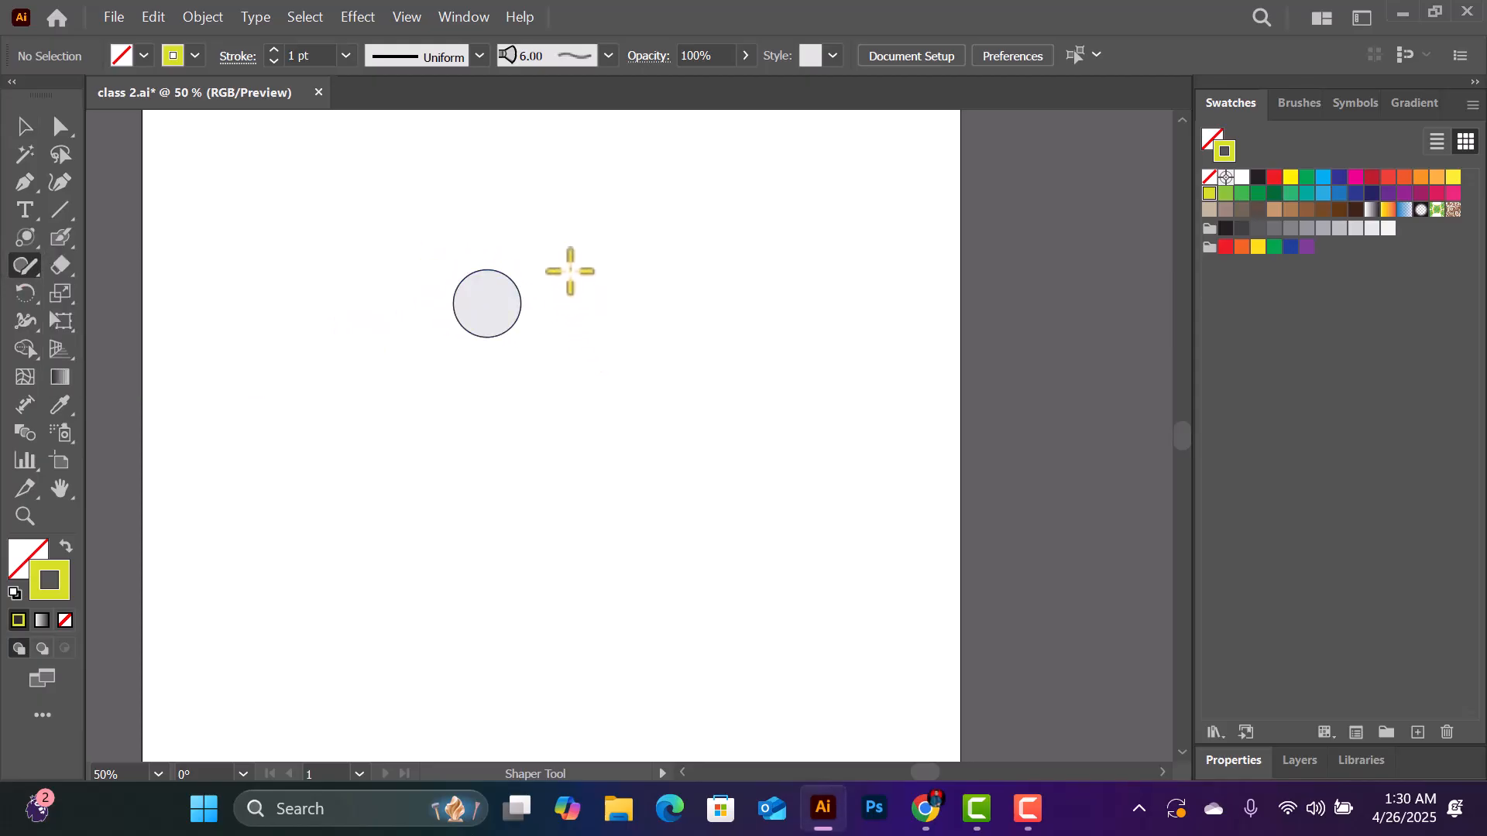
mouse_move(569, 270)
mouse_down()
mouse_move(674, 267)
mouse_move(672, 326)
mouse_move(590, 351)
mouse_up()
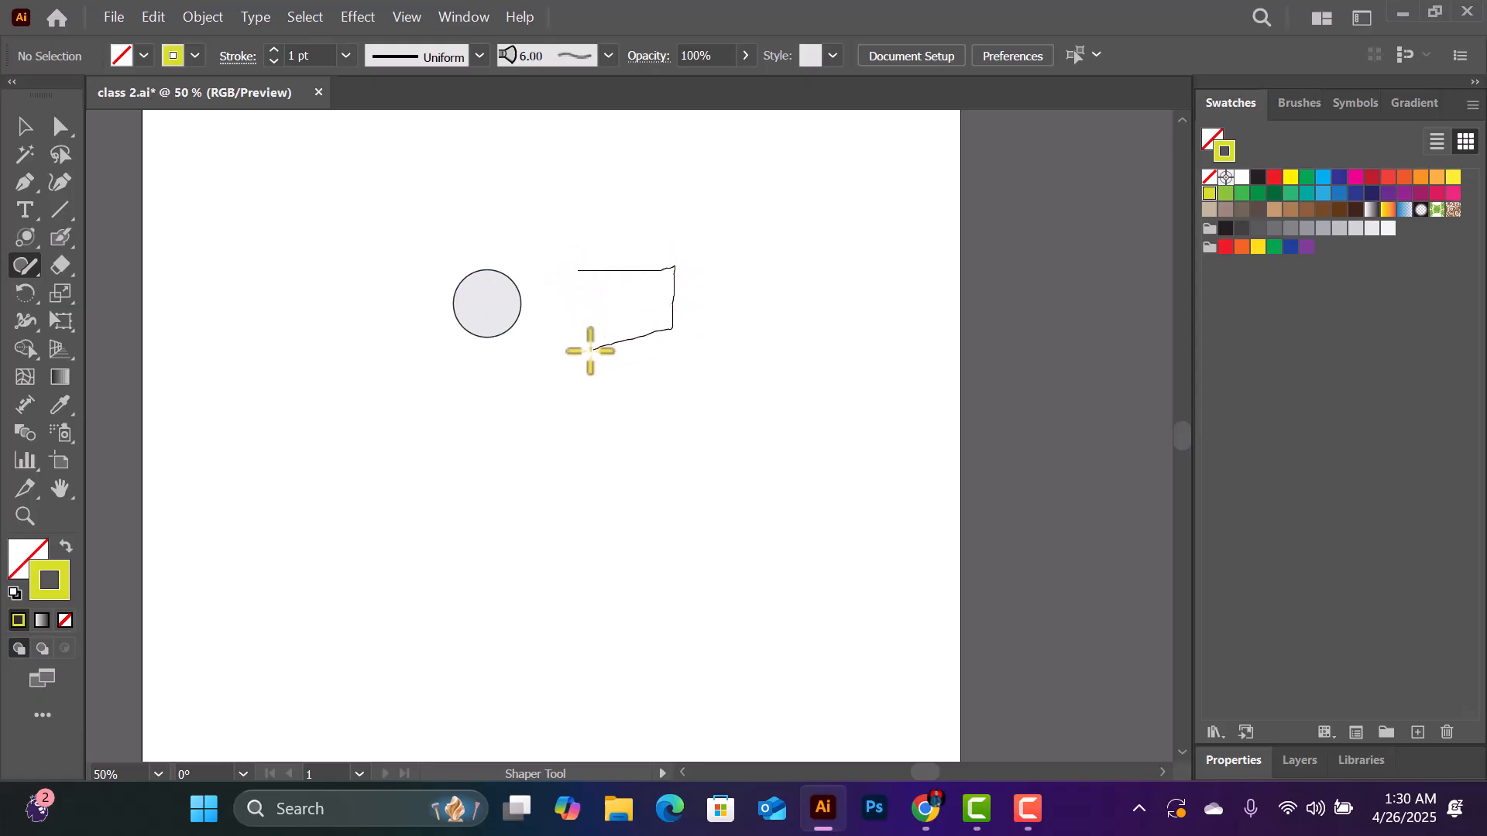
drag(590, 268, 591, 268)
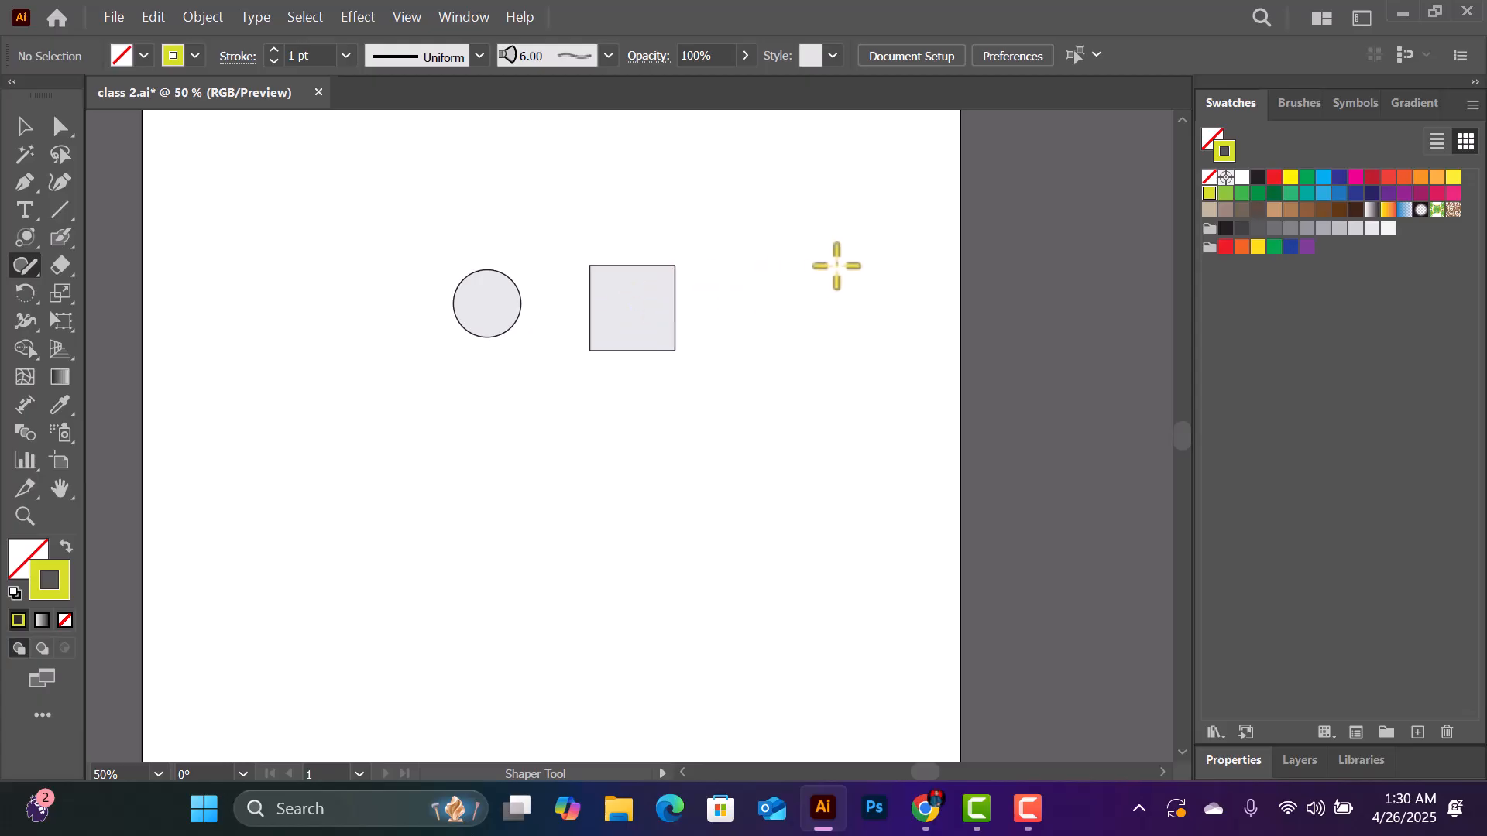
mouse_move(778, 244)
mouse_down()
mouse_move(831, 353)
mouse_move(778, 236)
mouse_up()
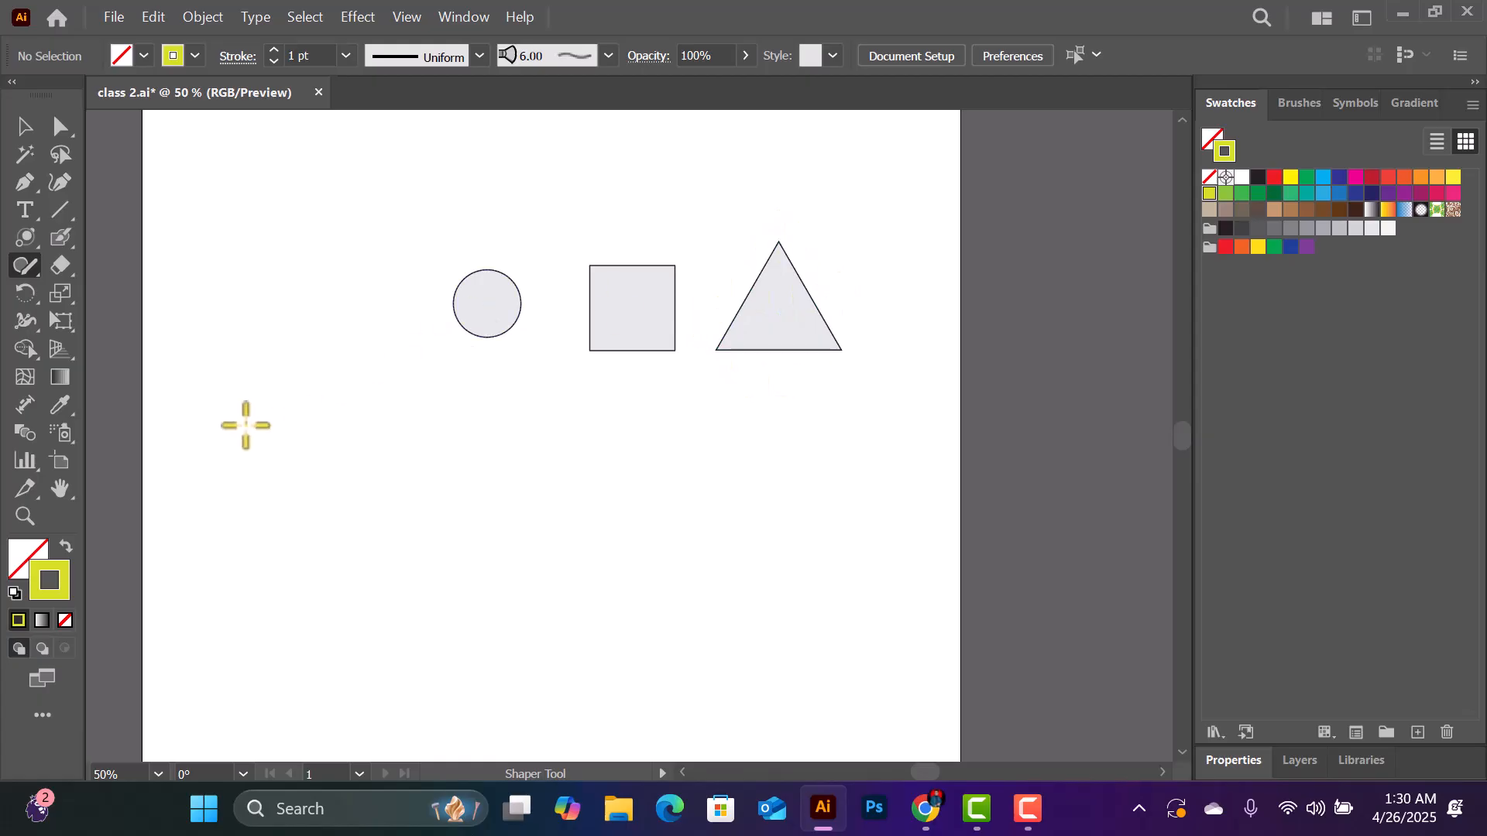
- Sketch a larger square left of the first circle, plus a hexagon and a second circle below the row of shapes
mouse_move(239, 385)
mouse_down()
mouse_move(349, 464)
mouse_move(324, 390)
mouse_move(393, 431)
mouse_move(360, 335)
mouse_move(323, 366)
mouse_move(319, 329)
mouse_up()
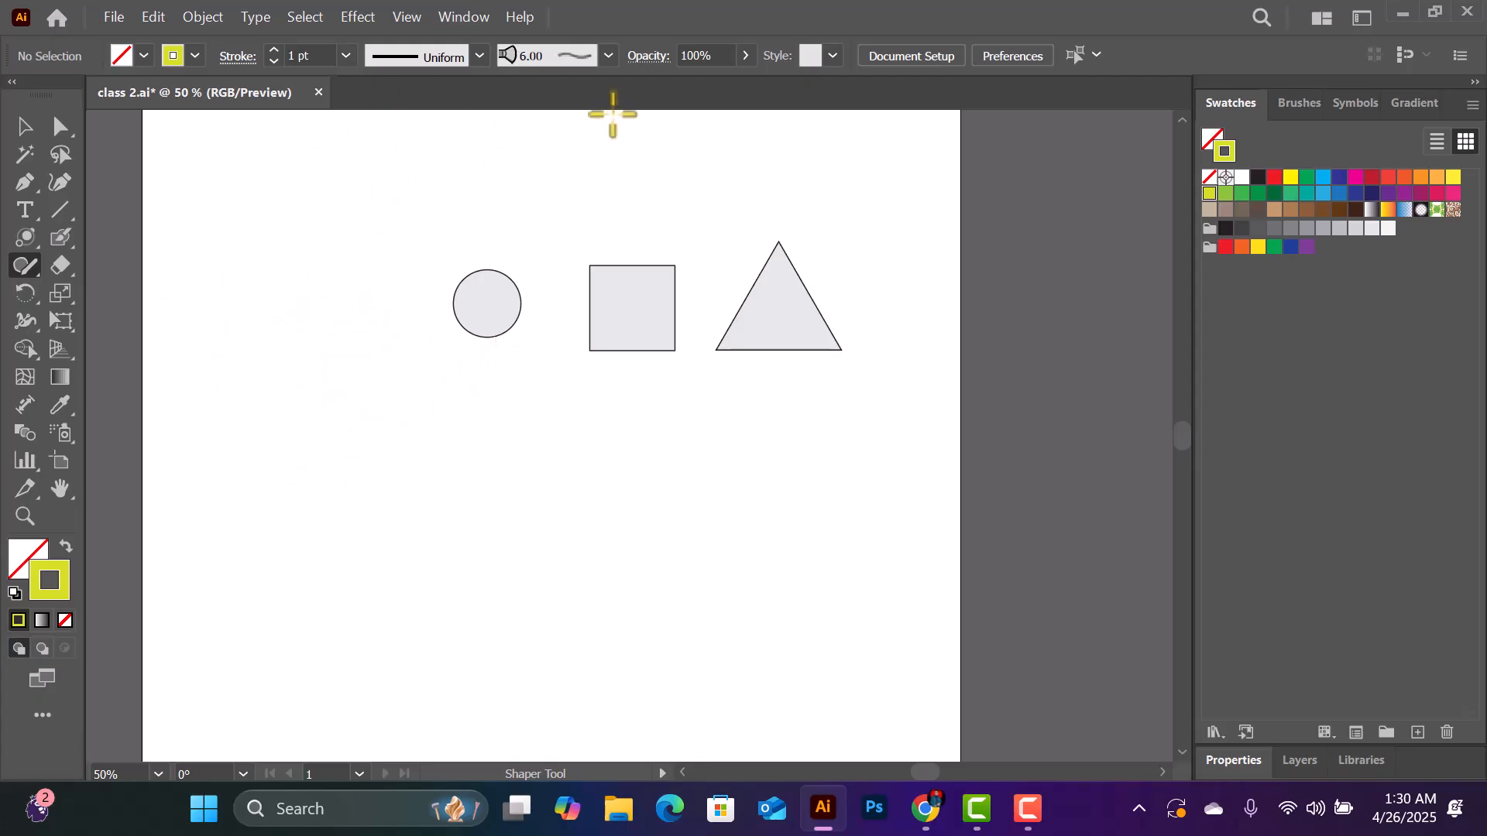
mouse_move(325, 319)
mouse_down()
mouse_move(312, 246)
mouse_move(317, 259)
mouse_up()
mouse_move(477, 442)
mouse_down()
mouse_move(588, 448)
mouse_move(519, 532)
mouse_move(478, 431)
mouse_up()
mouse_move(322, 468)
mouse_down()
mouse_move(384, 512)
mouse_move(371, 459)
mouse_move(319, 469)
mouse_up()
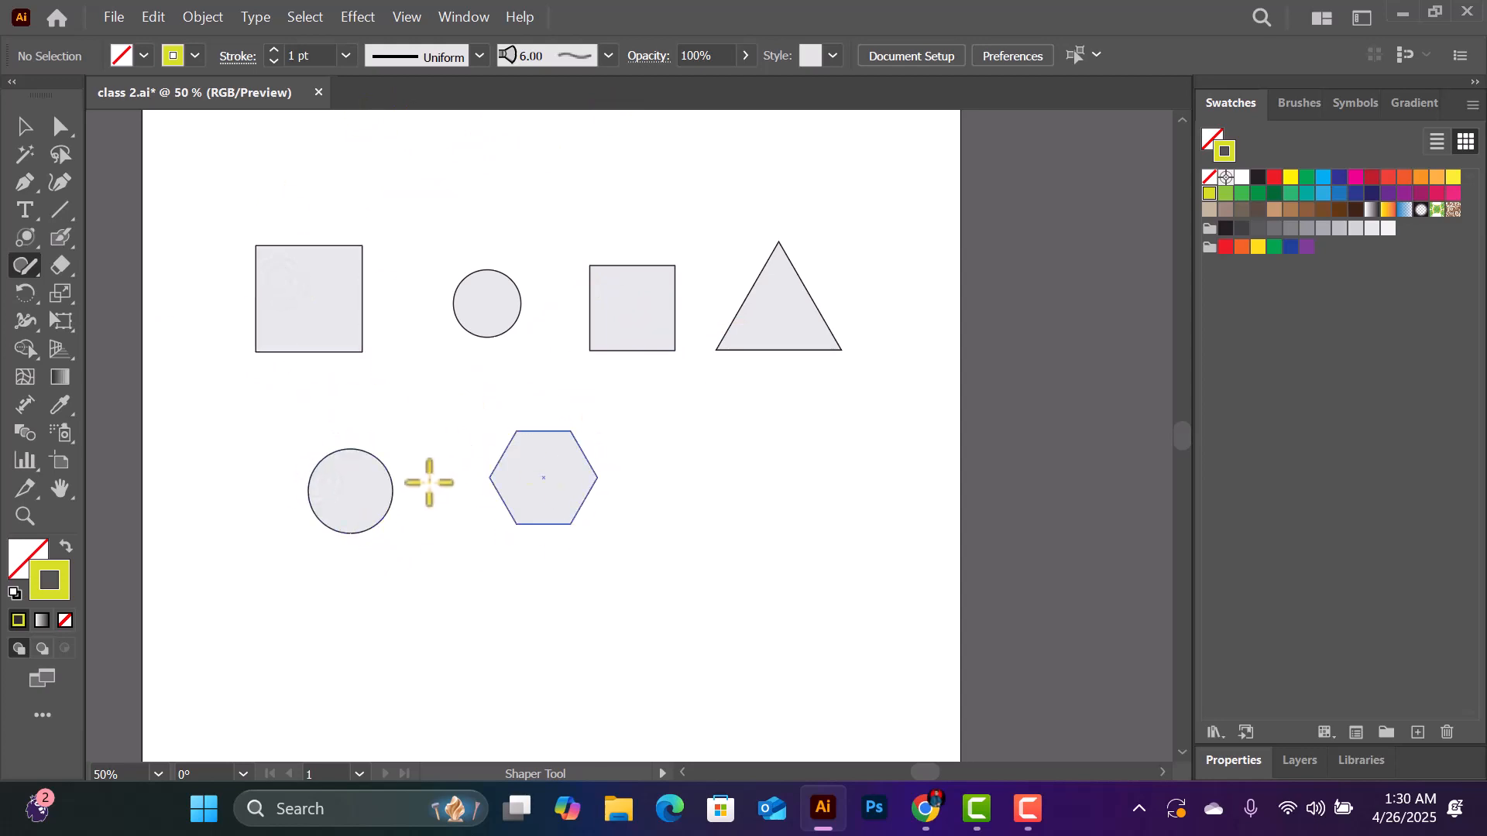
- Draw a freehand rising diagonal line below the hexagon with the Pencil tool
drag(25, 265, 144, 299)
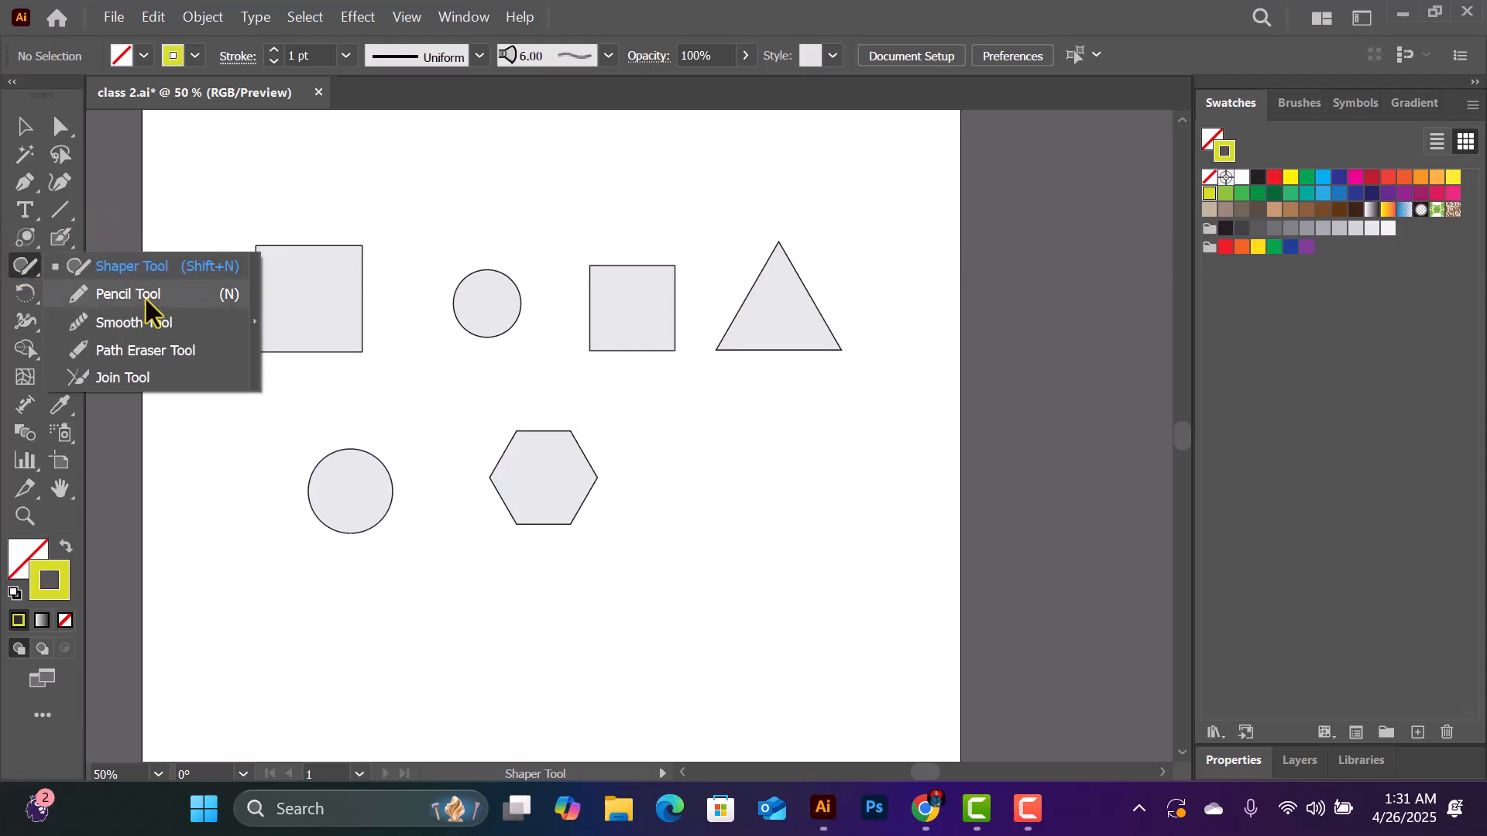
click(146, 299)
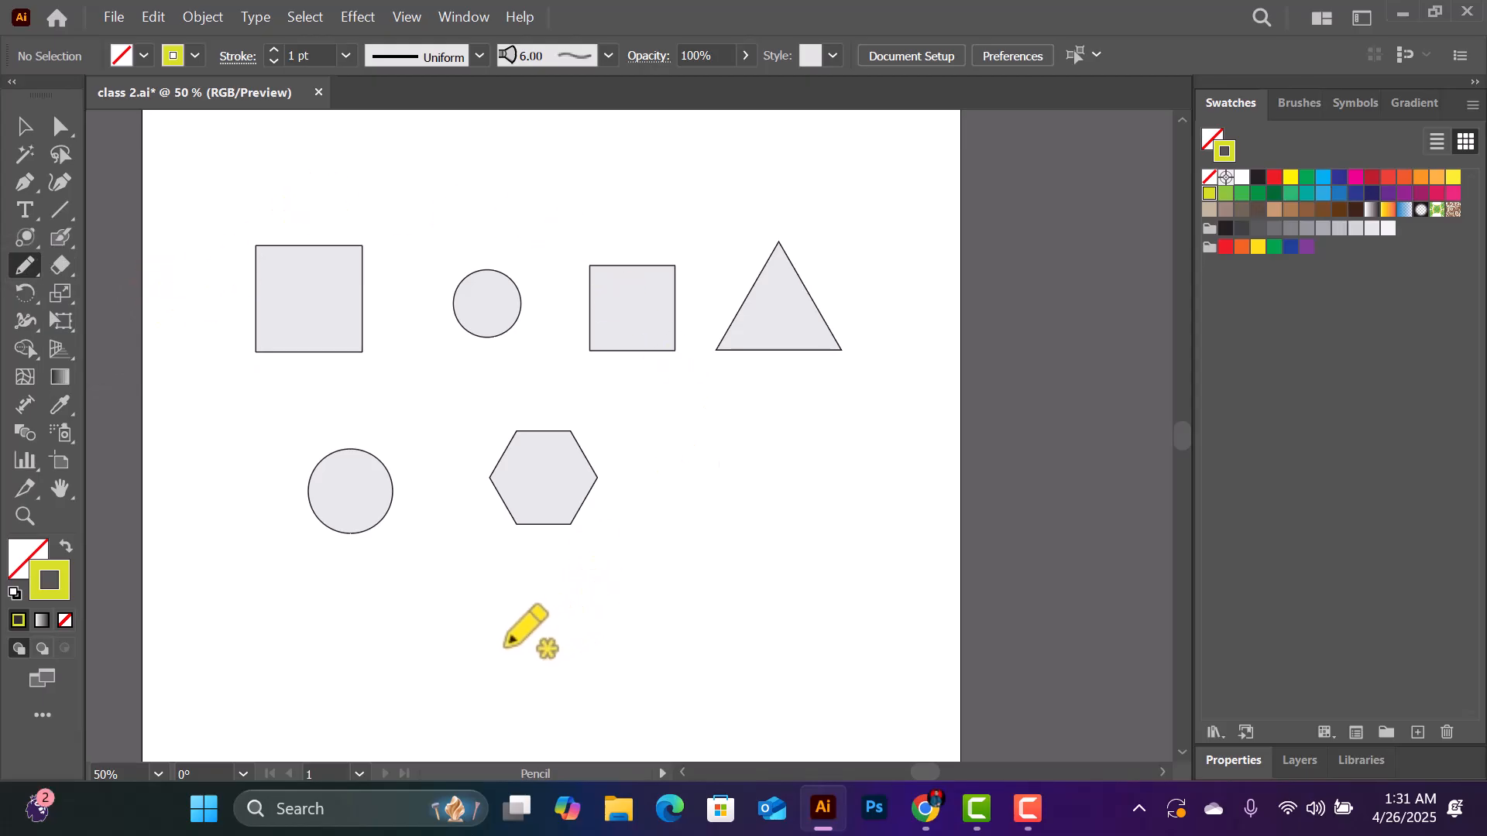
drag(505, 645, 768, 528)
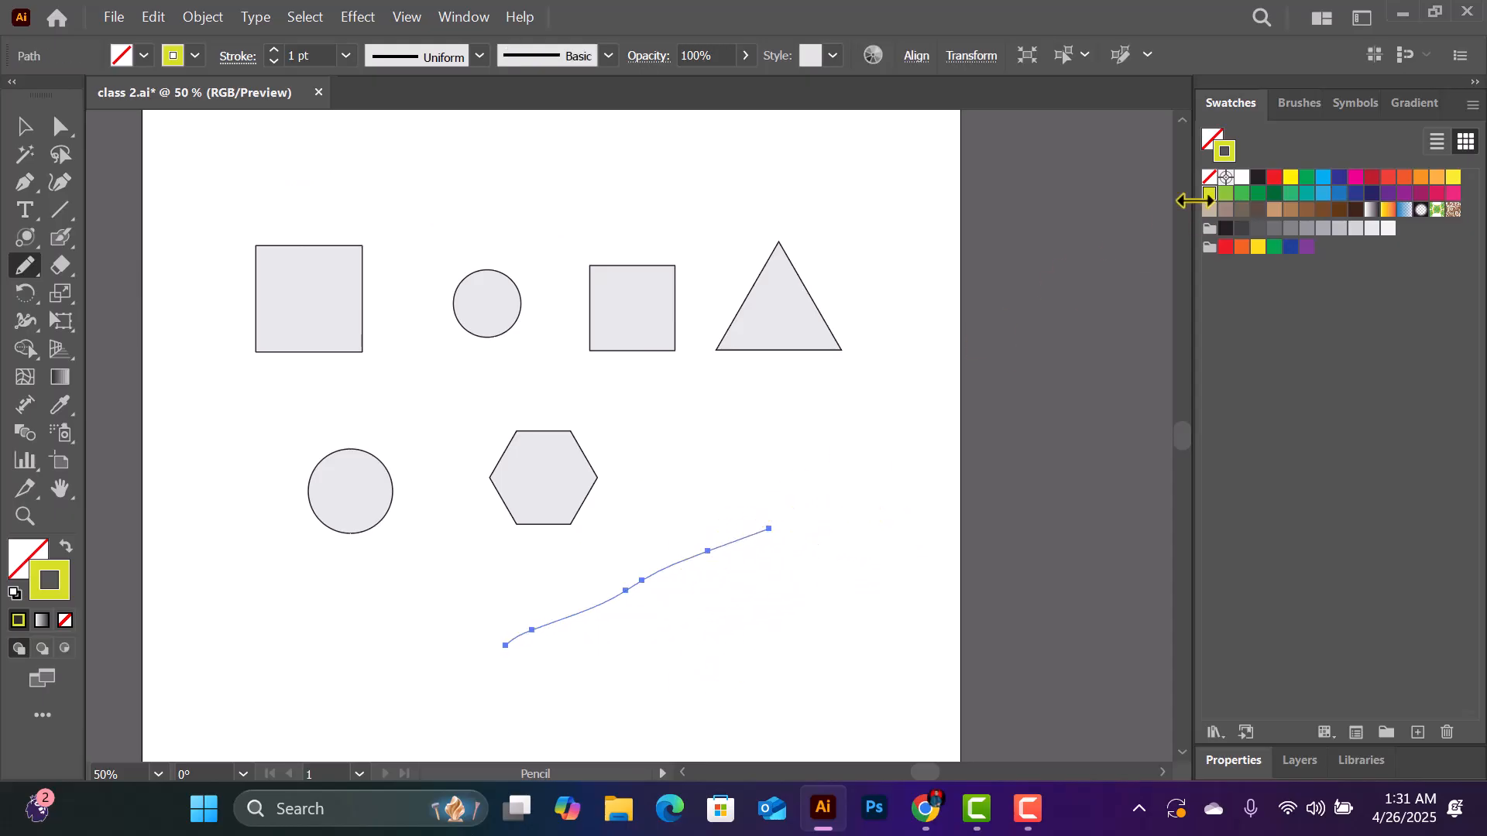
- Set the pencil line's stroke to the cyan-blue swatch and its weight to 12 pt
click(1322, 177)
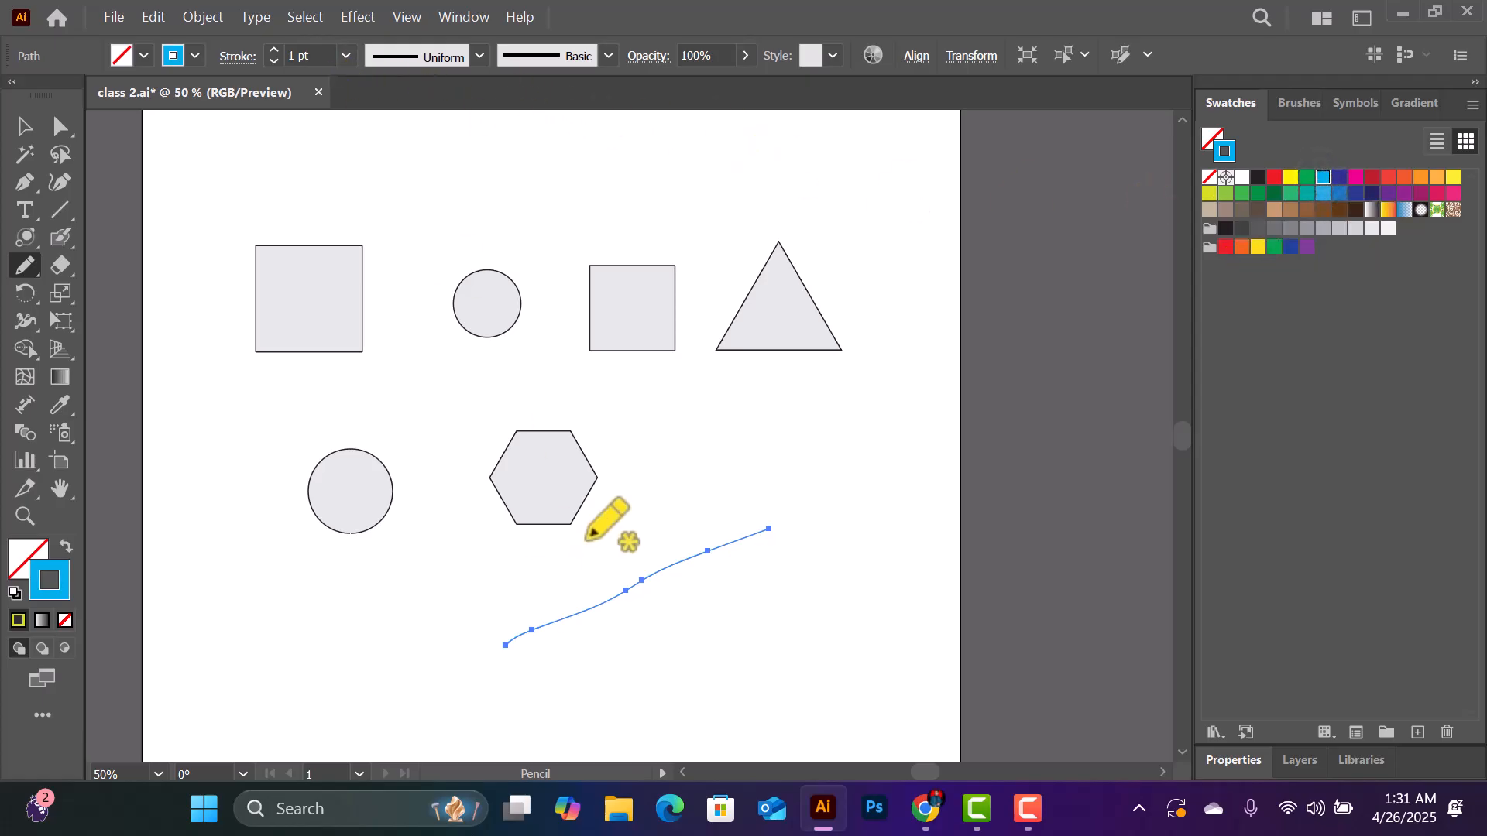
click(344, 56)
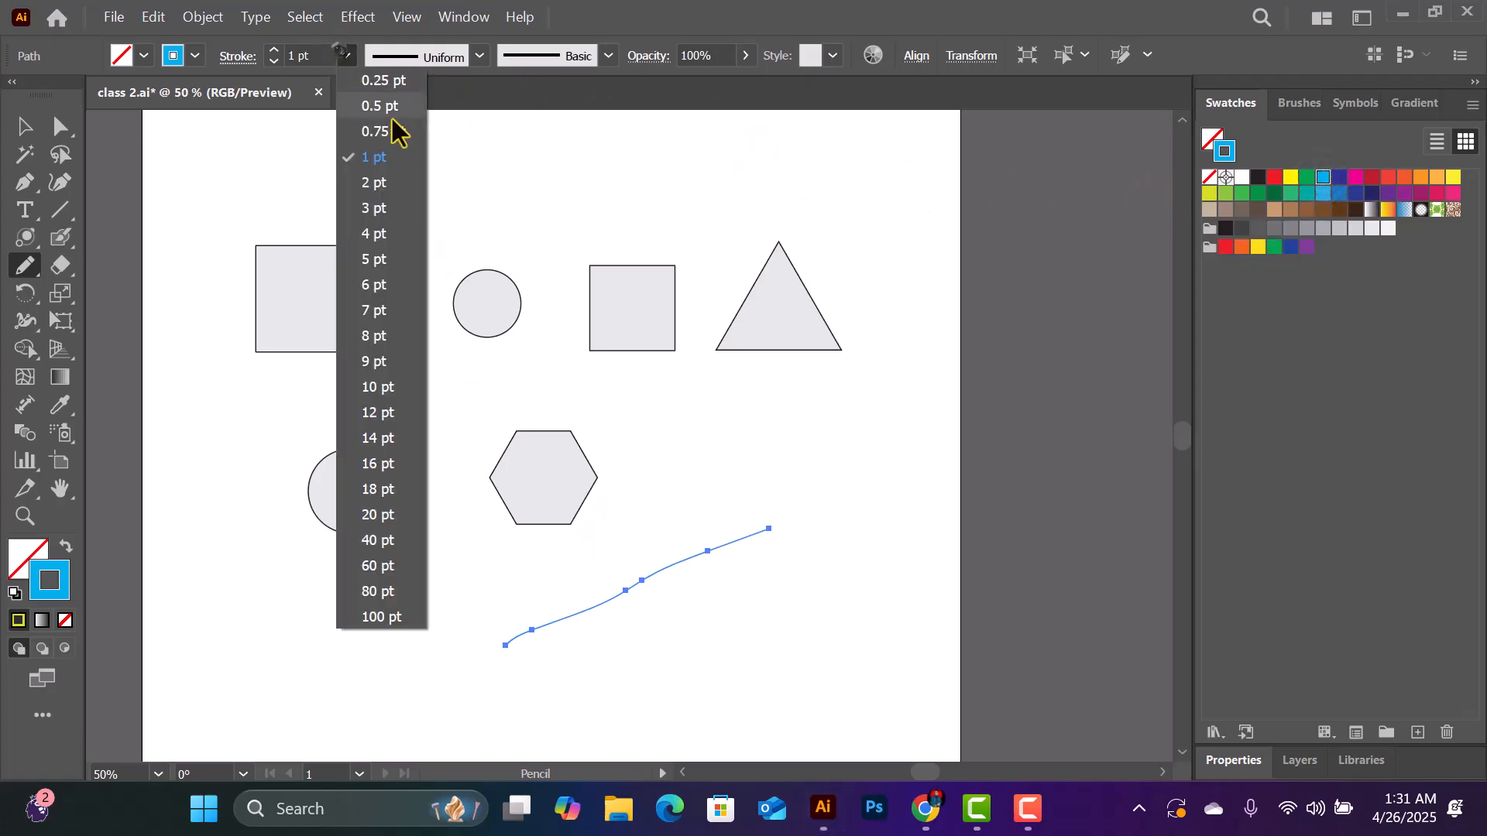
click(387, 414)
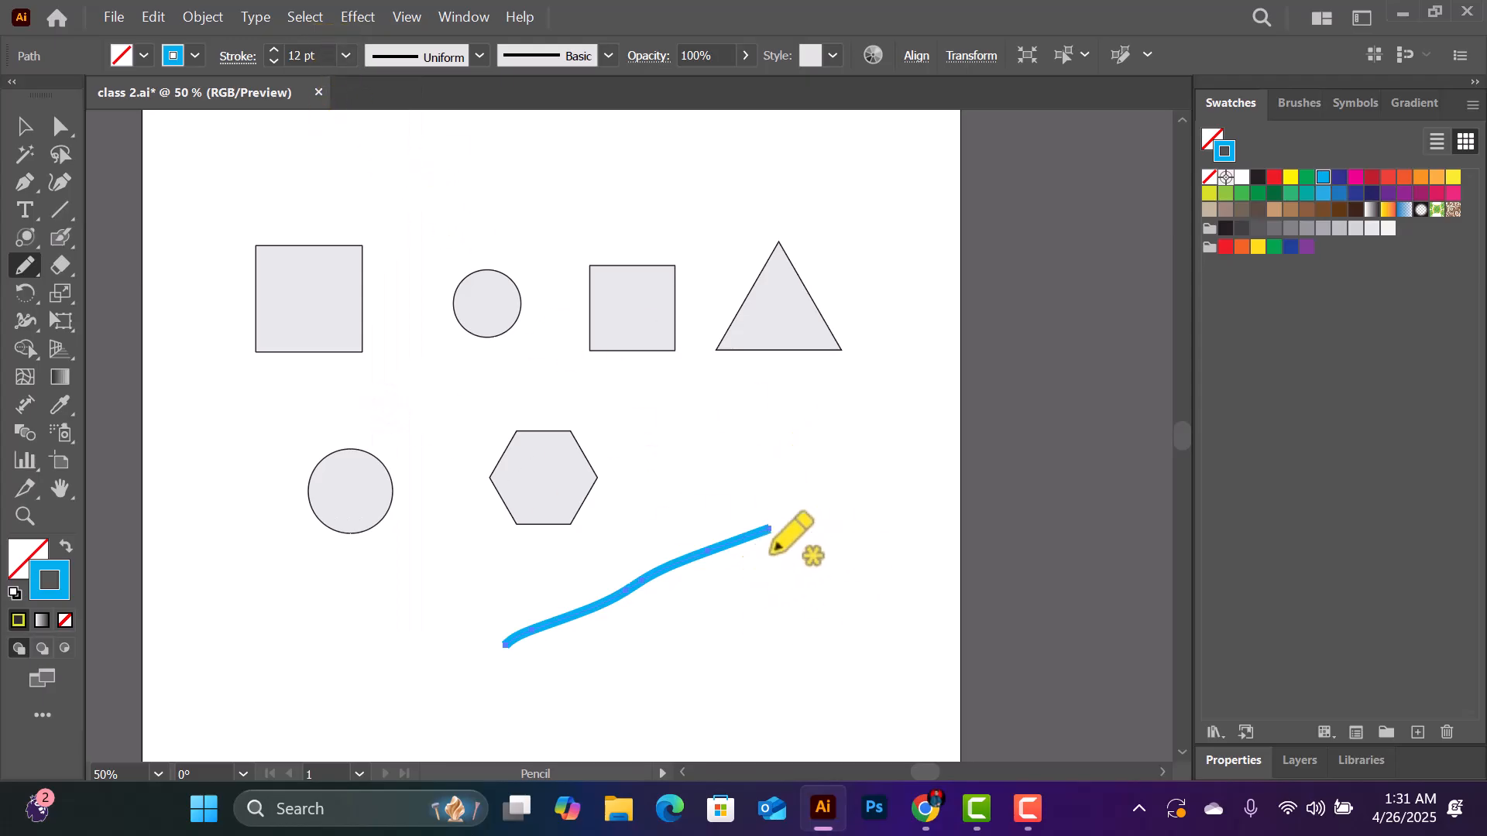
- Pencil a blue oval loop around the diagonal line's upper end and two irregular, jagged shapes above the small circle and square
mouse_move(794, 501)
mouse_down()
mouse_move(767, 643)
mouse_move(834, 499)
mouse_move(852, 542)
mouse_up()
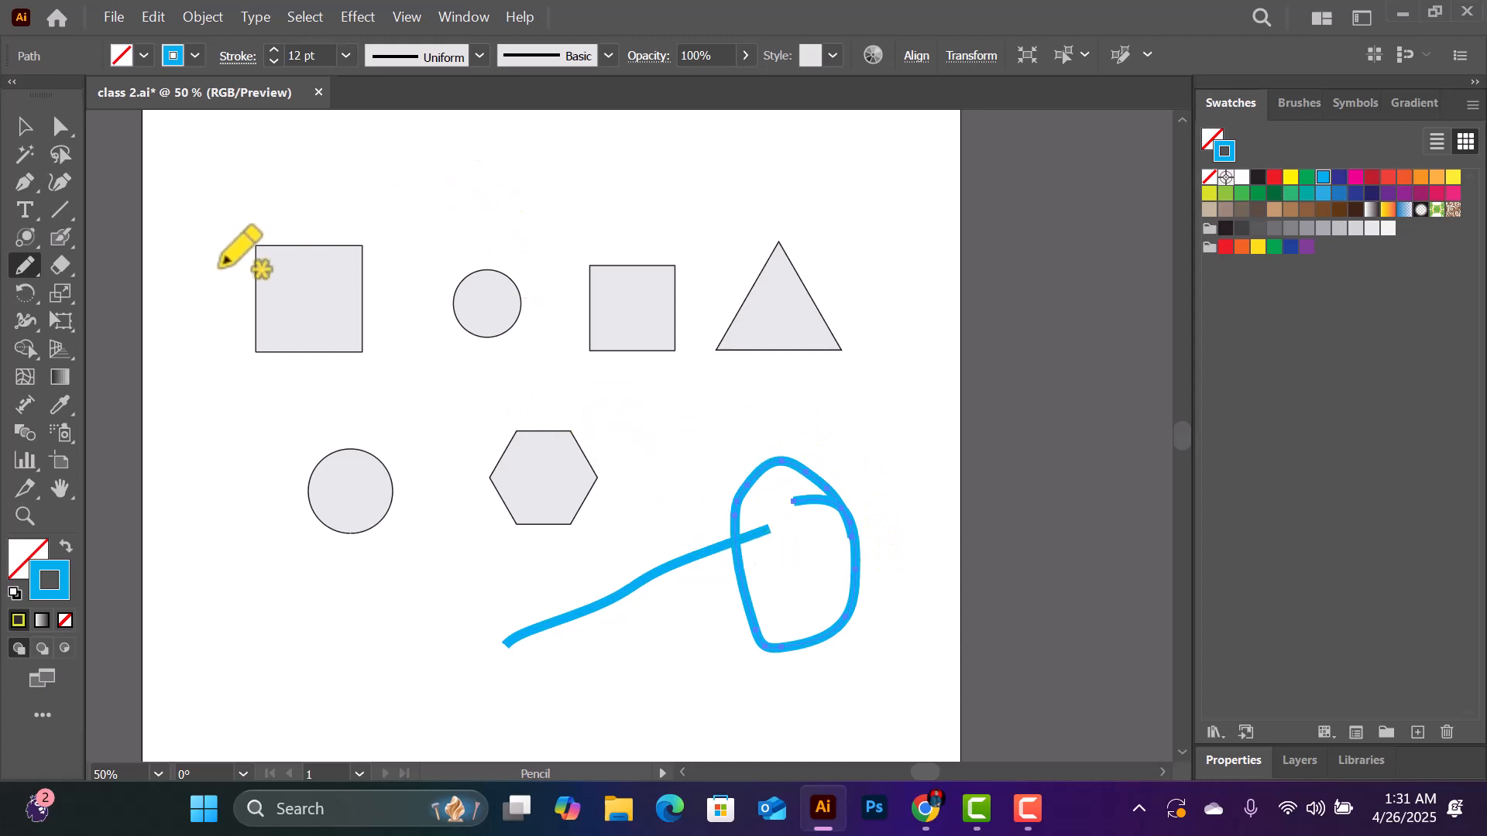
mouse_move(411, 158)
mouse_down()
mouse_move(396, 189)
mouse_move(410, 223)
mouse_move(392, 248)
mouse_move(446, 218)
mouse_move(434, 290)
mouse_move(483, 229)
mouse_move(459, 169)
mouse_move(435, 147)
mouse_move(395, 159)
mouse_up()
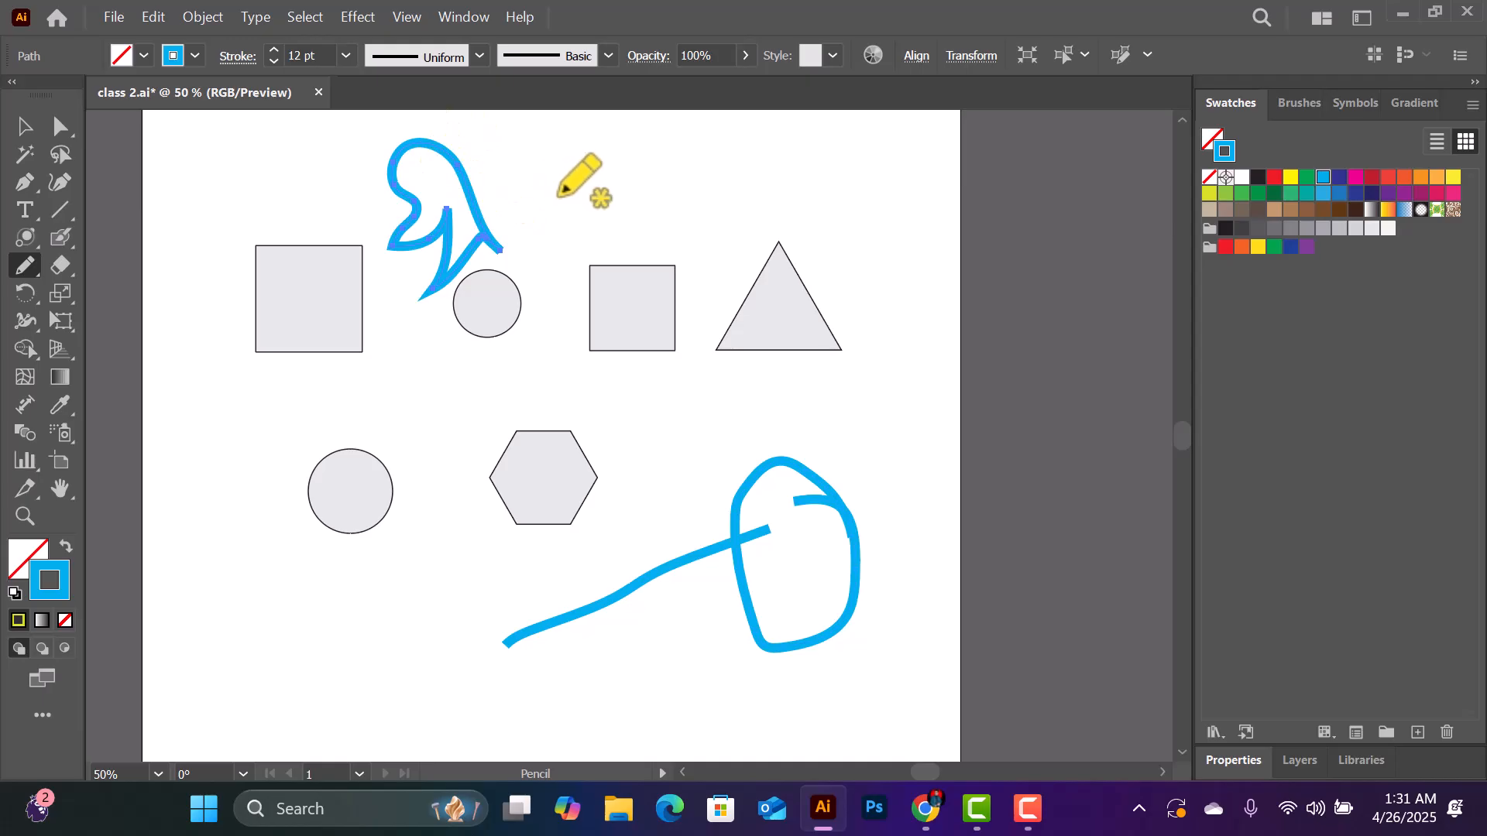
mouse_move(580, 175)
mouse_down()
mouse_move(584, 216)
mouse_move(618, 222)
mouse_move(590, 173)
mouse_move(686, 179)
mouse_move(518, 271)
mouse_up()
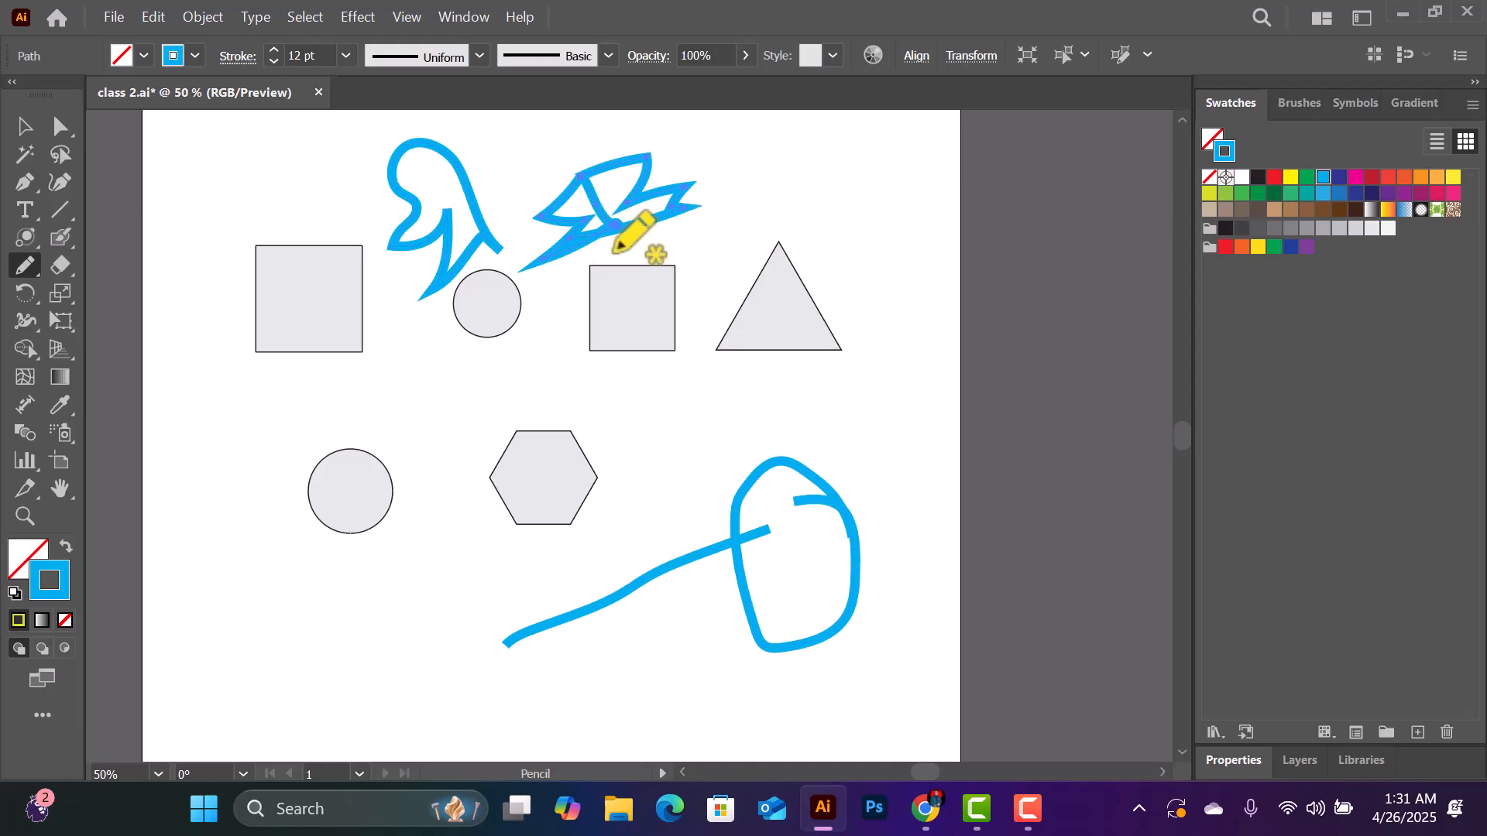
- Pencil a large irregular, nearly closed blue outline below the lower circle
click(28, 269)
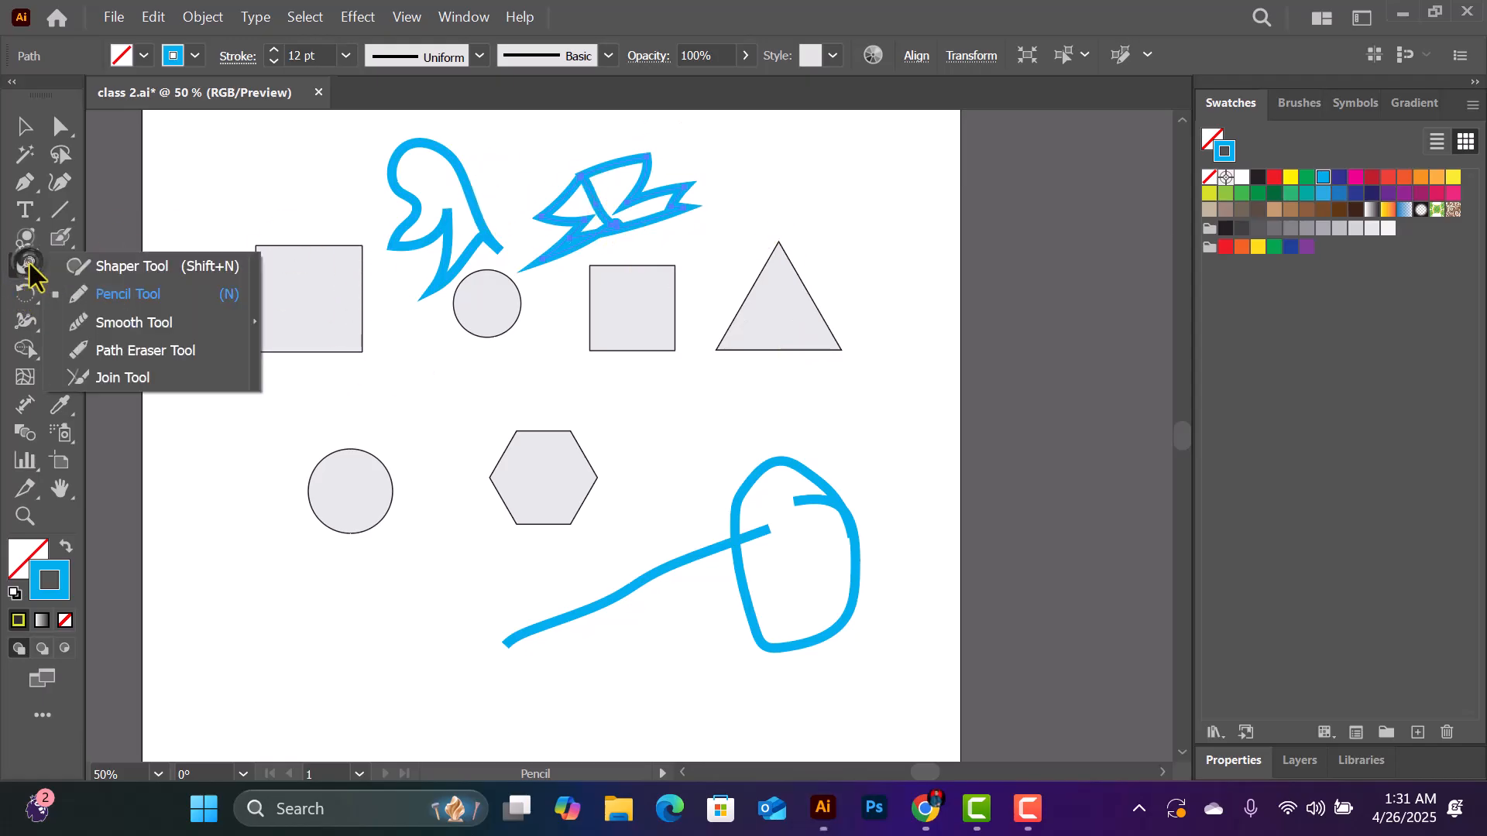
click(126, 297)
mouse_move(218, 550)
mouse_down()
mouse_move(287, 686)
mouse_move(322, 716)
mouse_move(525, 760)
mouse_move(541, 707)
mouse_move(325, 538)
mouse_move(233, 521)
mouse_up()
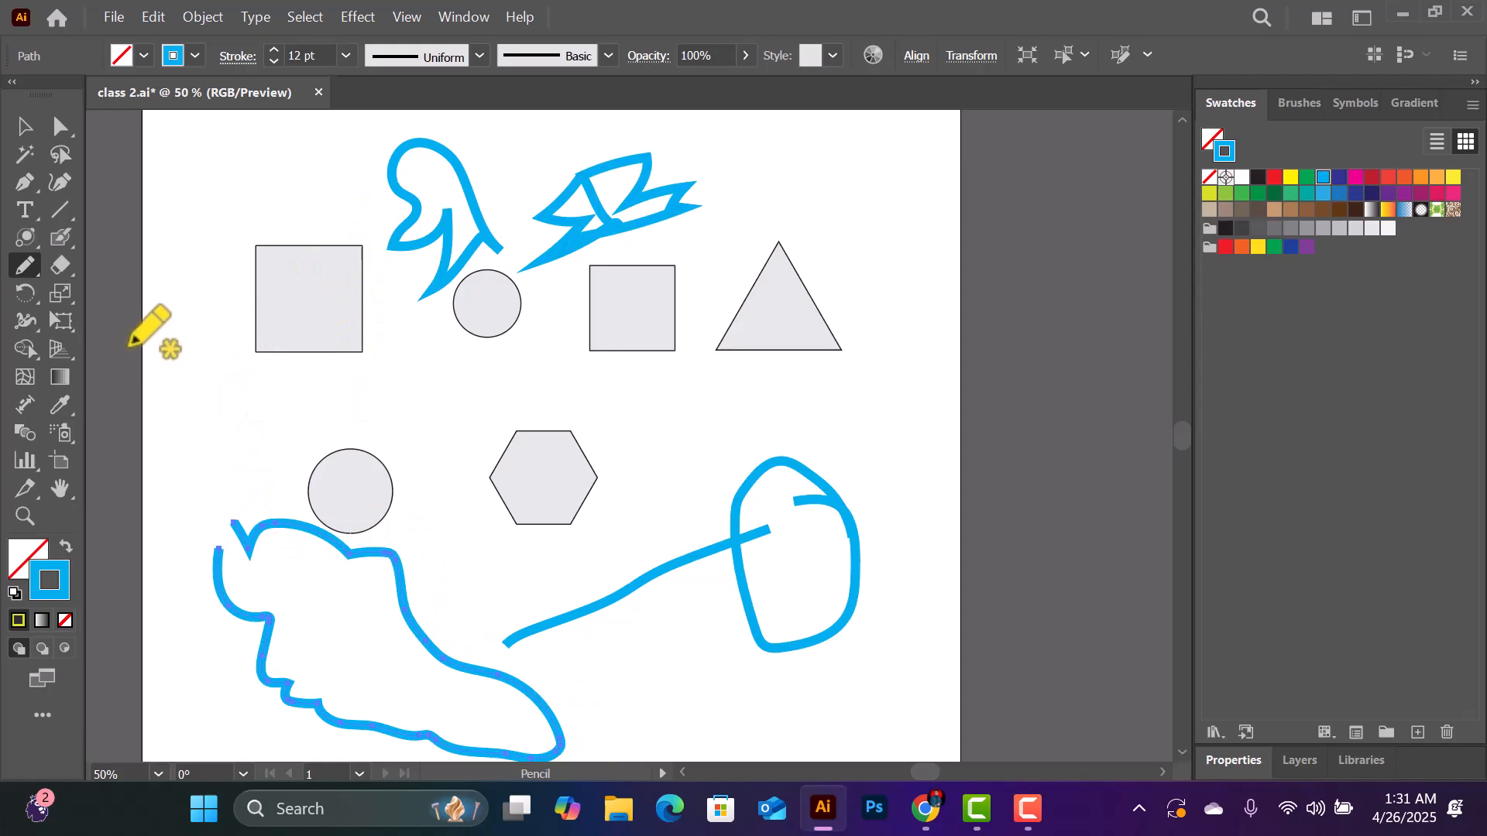
- Smooth the large blue outline with the Smooth tool along its left edge, V-shaped notch and rounded right end
key(ctrl)
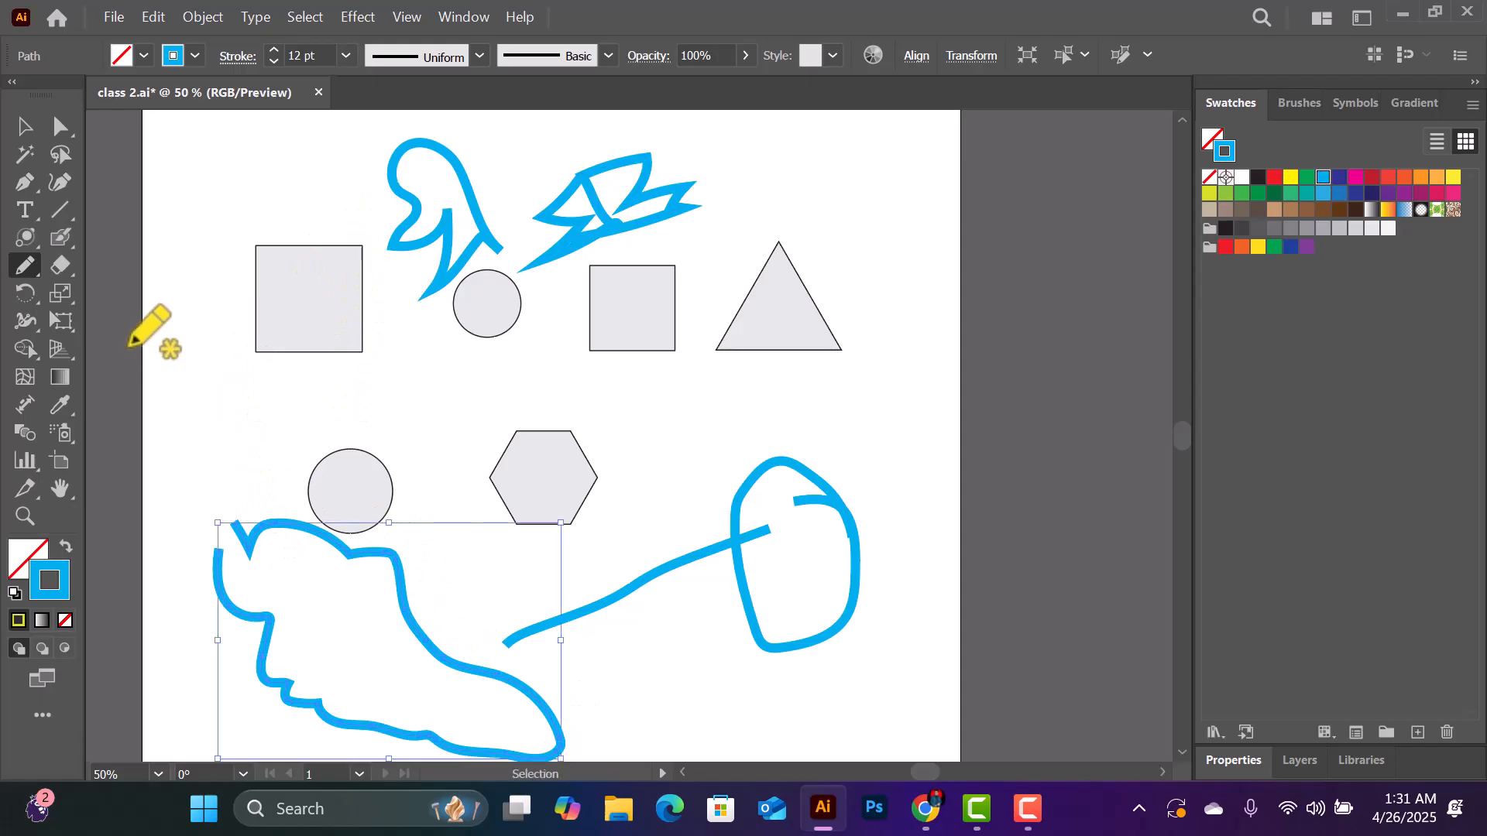
key(ctrl+plus)
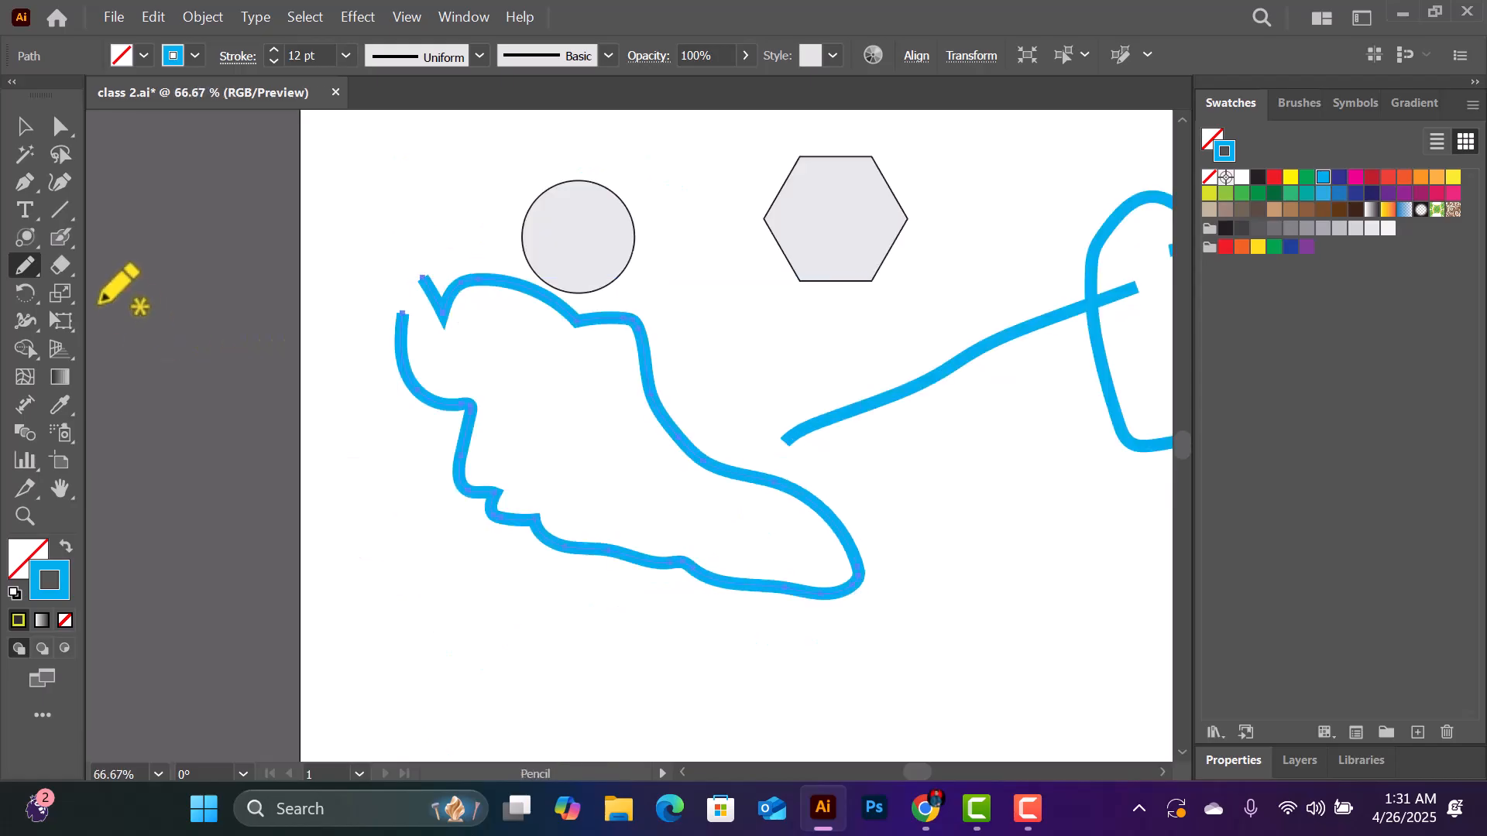
click(26, 272)
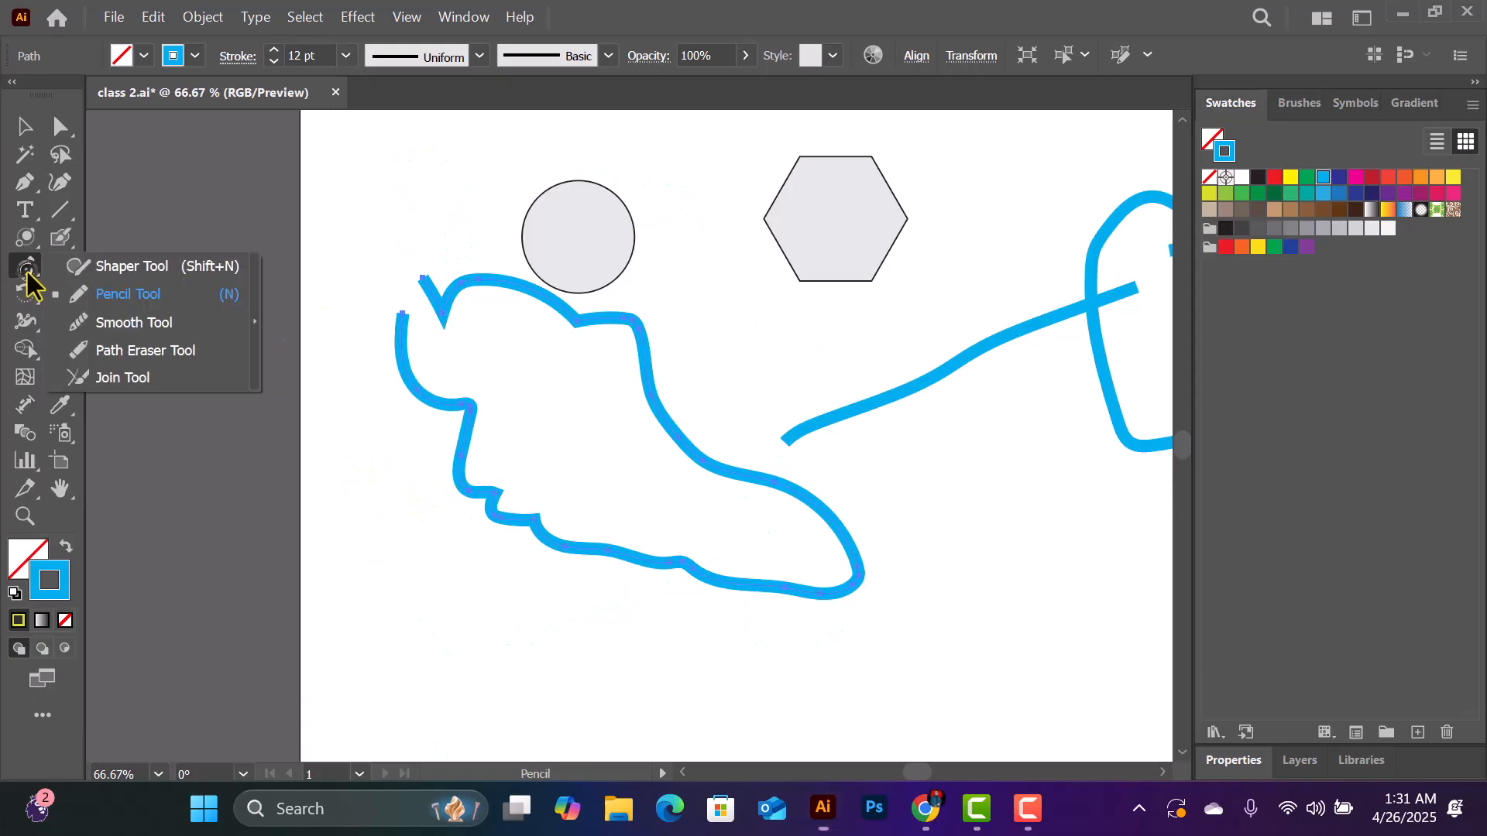
click(114, 323)
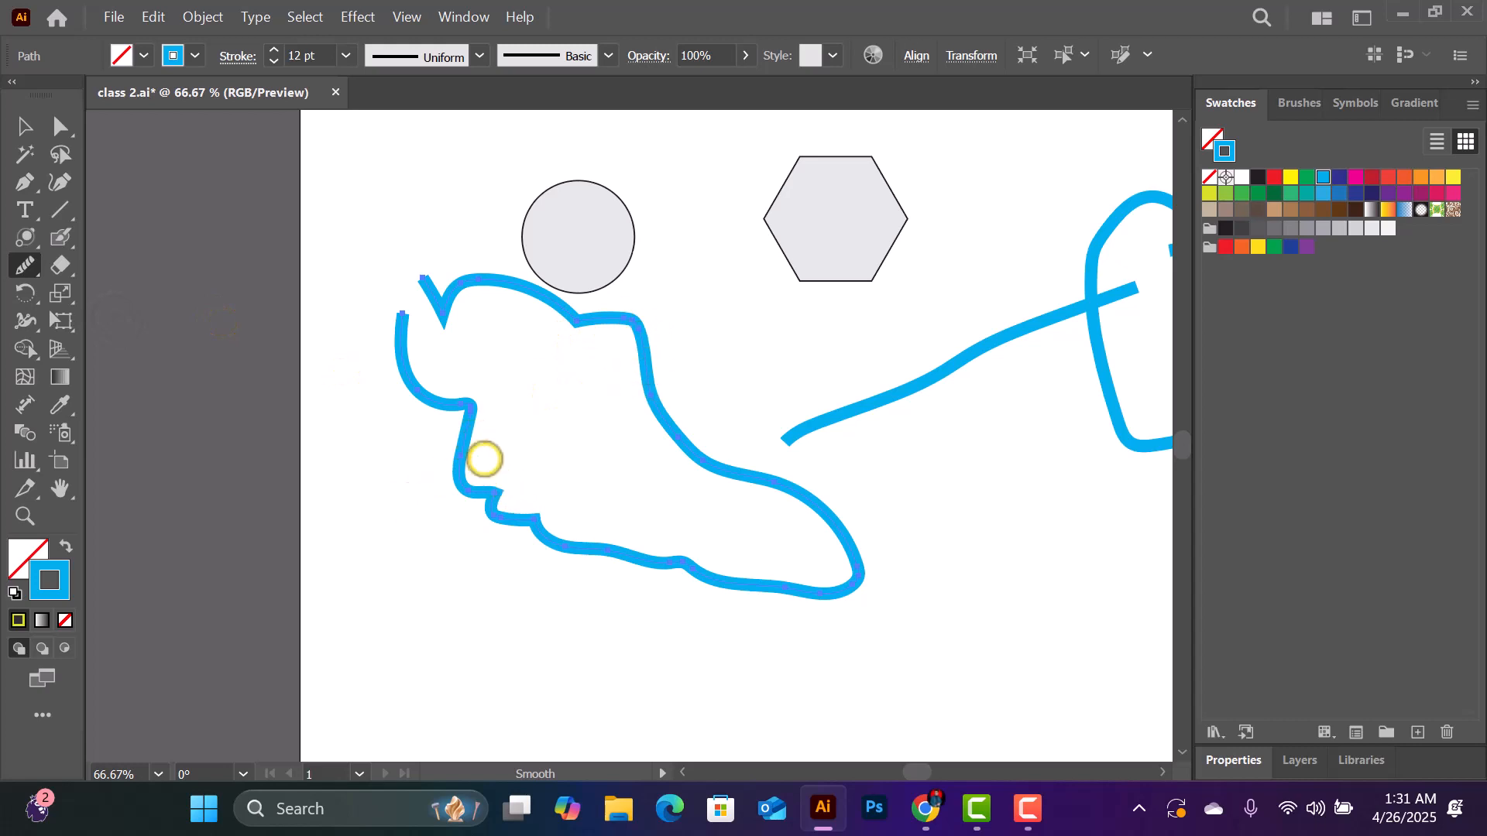
drag(474, 430, 474, 483)
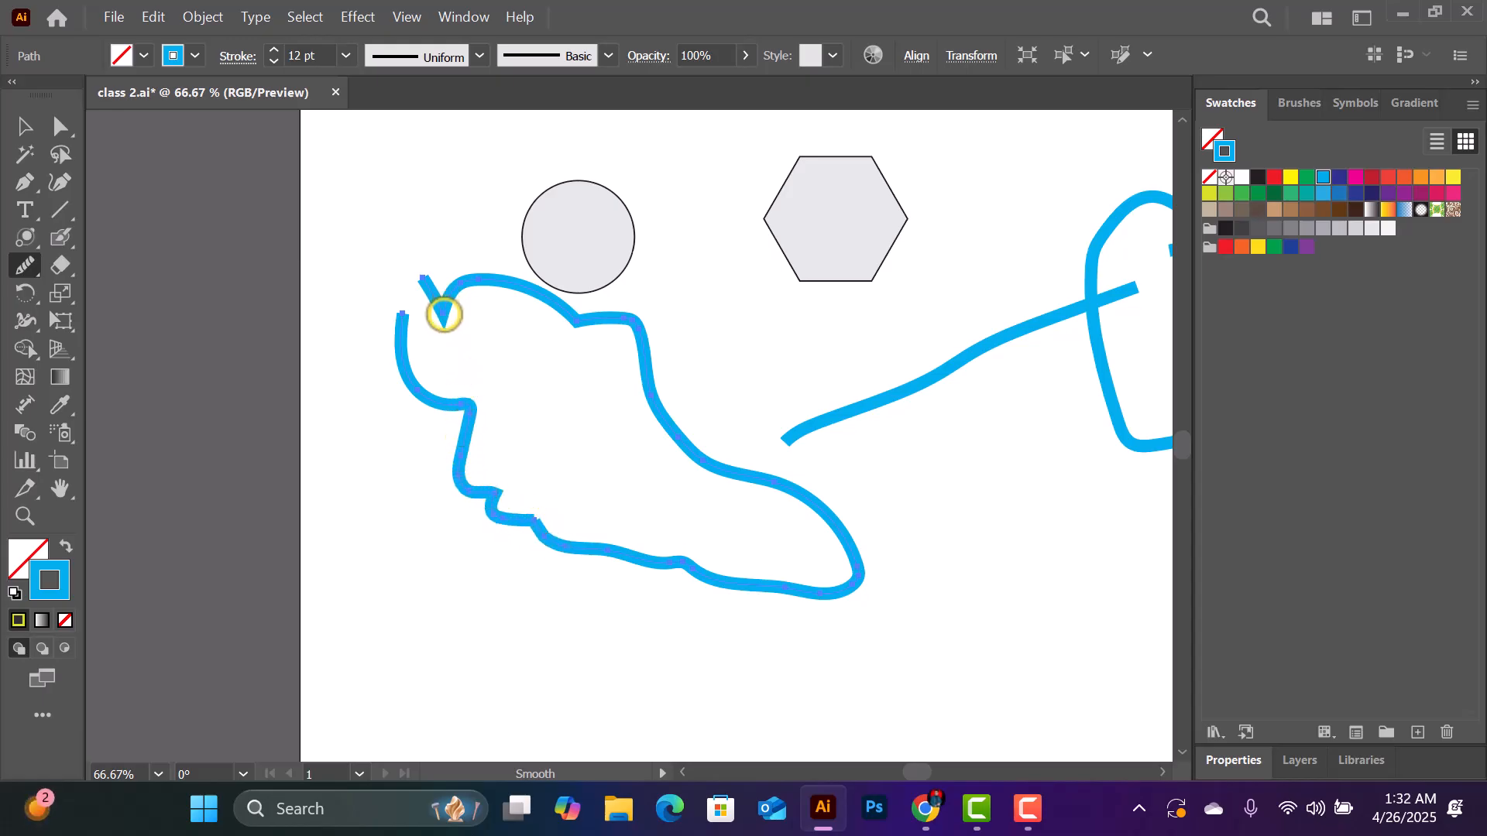
mouse_move(448, 304)
mouse_down()
mouse_move(462, 283)
mouse_move(494, 282)
mouse_up()
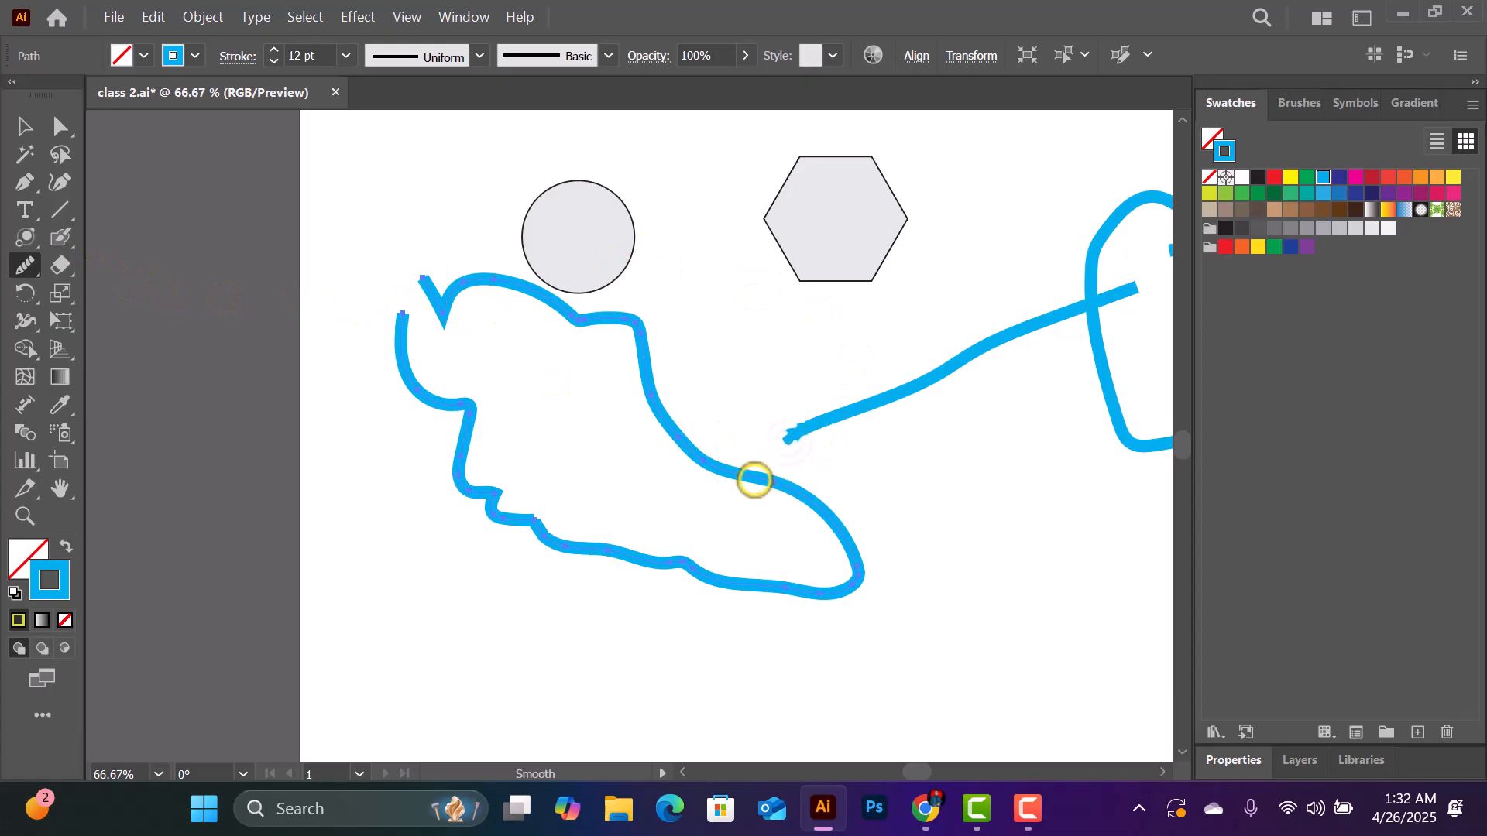
mouse_move(859, 553)
mouse_down()
mouse_move(878, 584)
mouse_move(828, 618)
mouse_move(775, 503)
mouse_up()
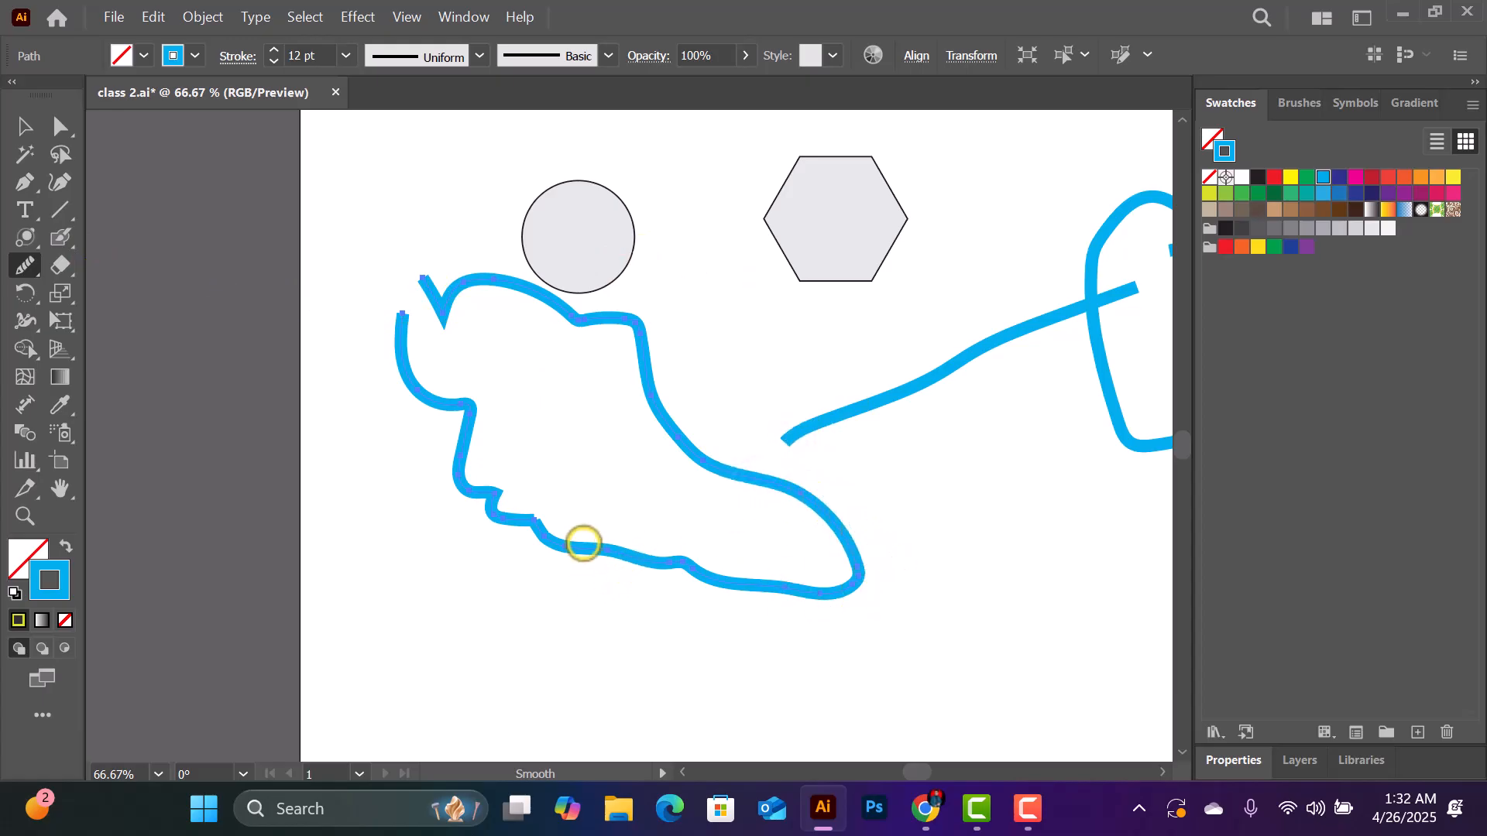
- Smooth the bump along the lower edge of the large blue outline
key(ctrl+=)
key(ctrl+=)
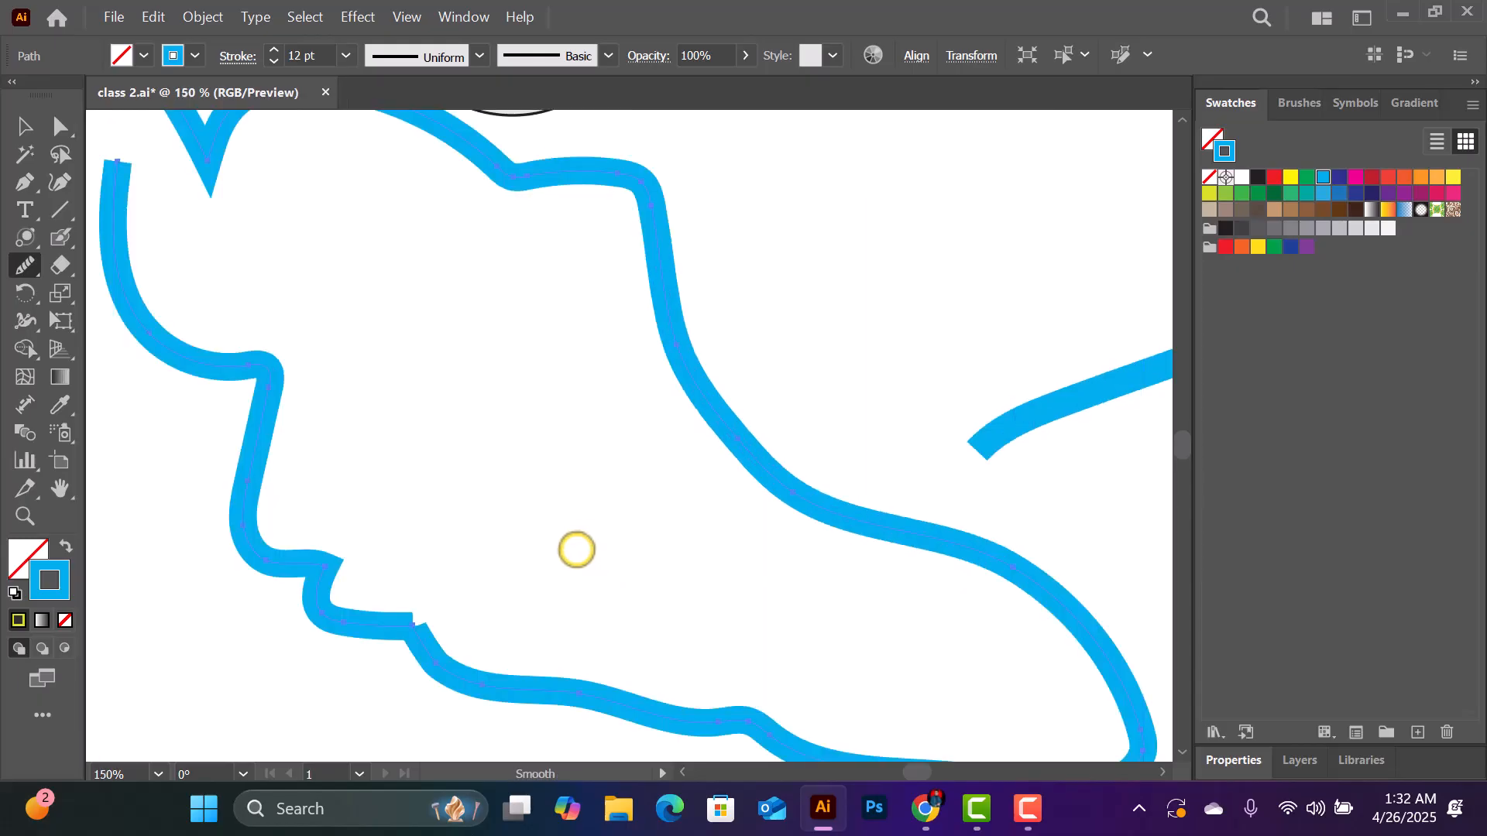
scroll(574, 547, down, 3)
scroll(612, 546, down, 2)
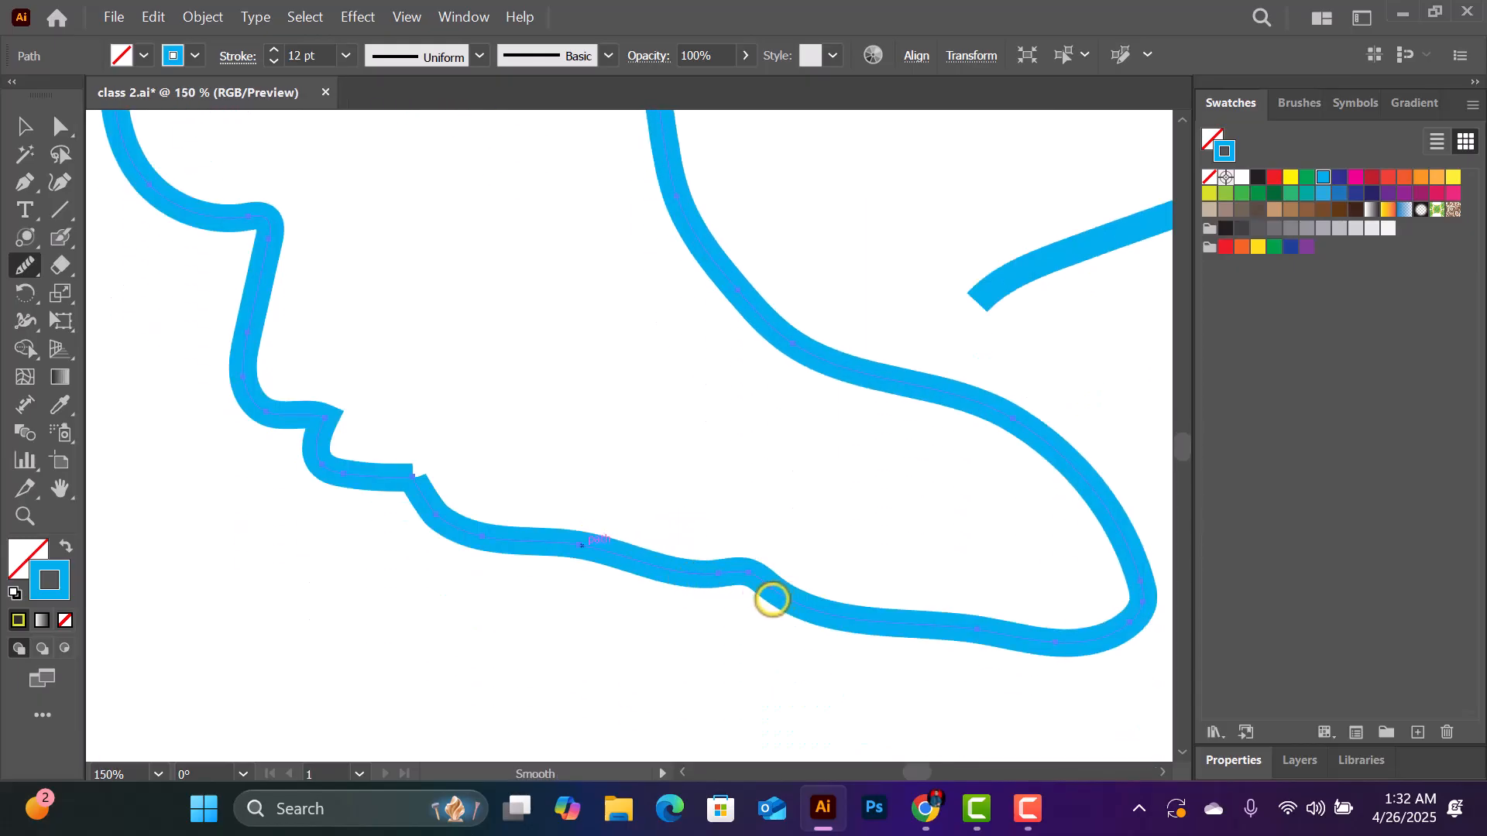
drag(754, 579, 732, 576)
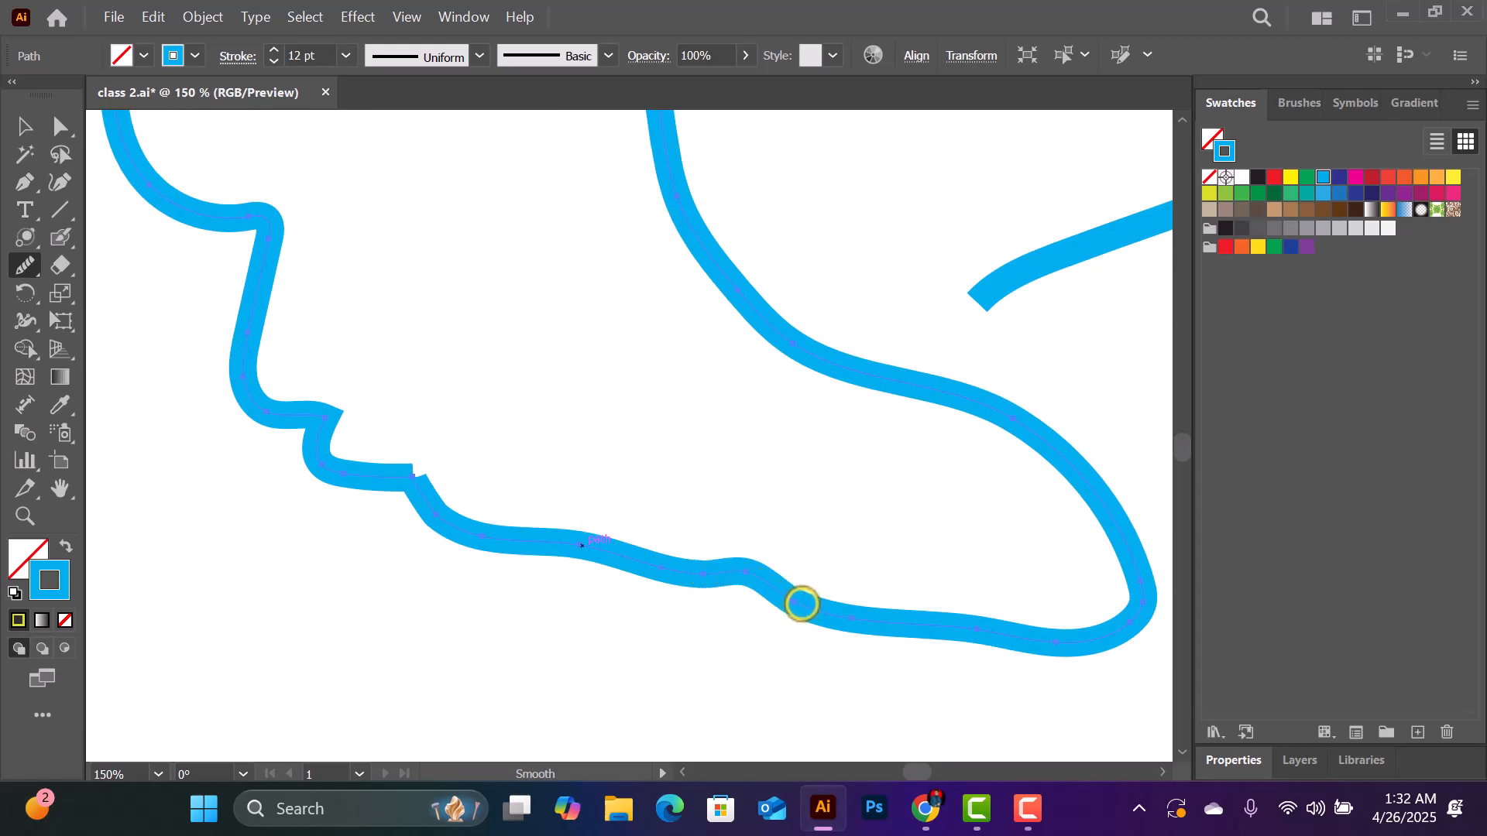
scroll(589, 564, up, 3)
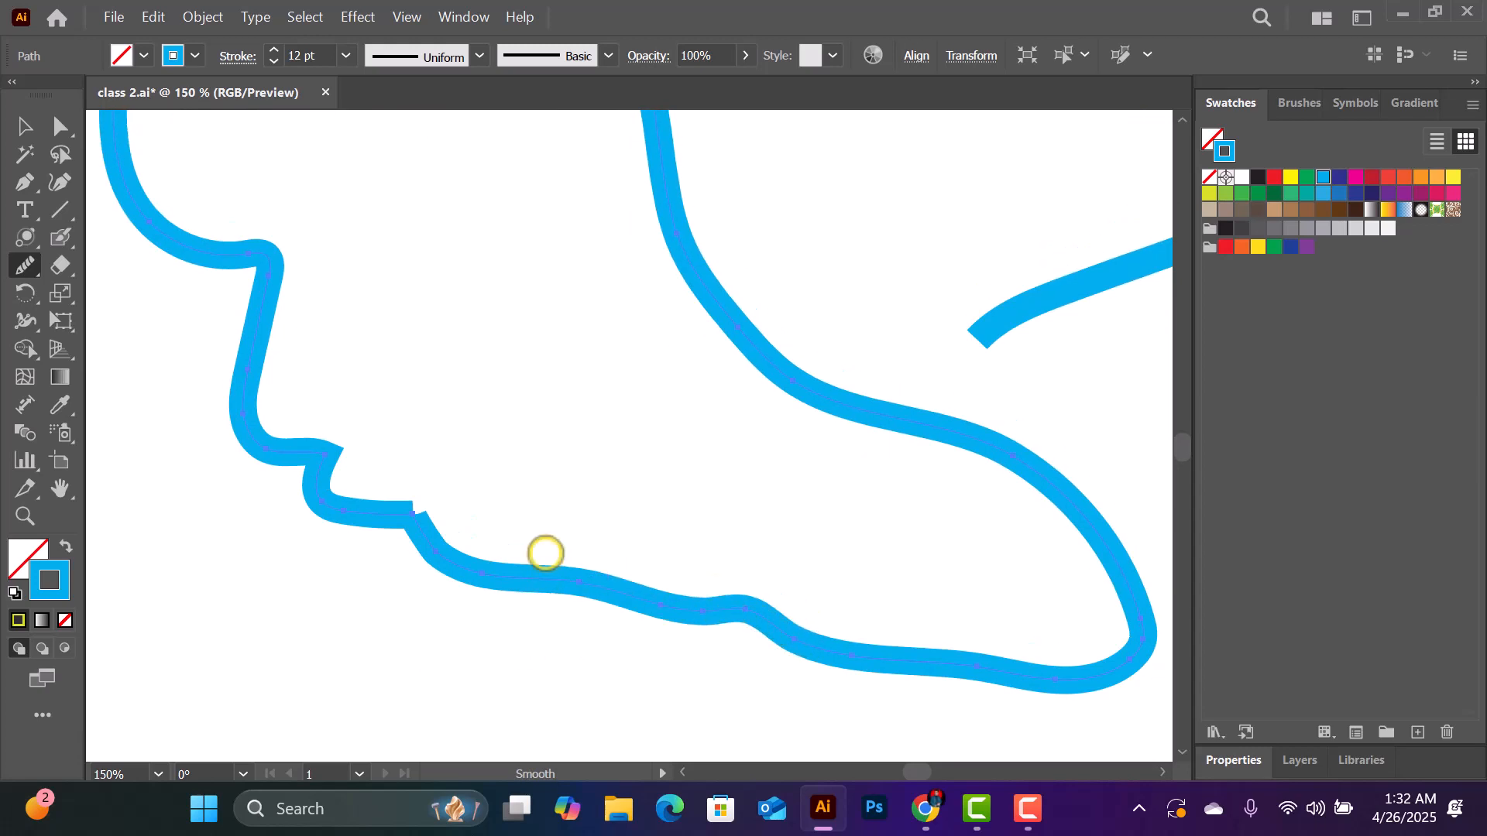
right_click(30, 267)
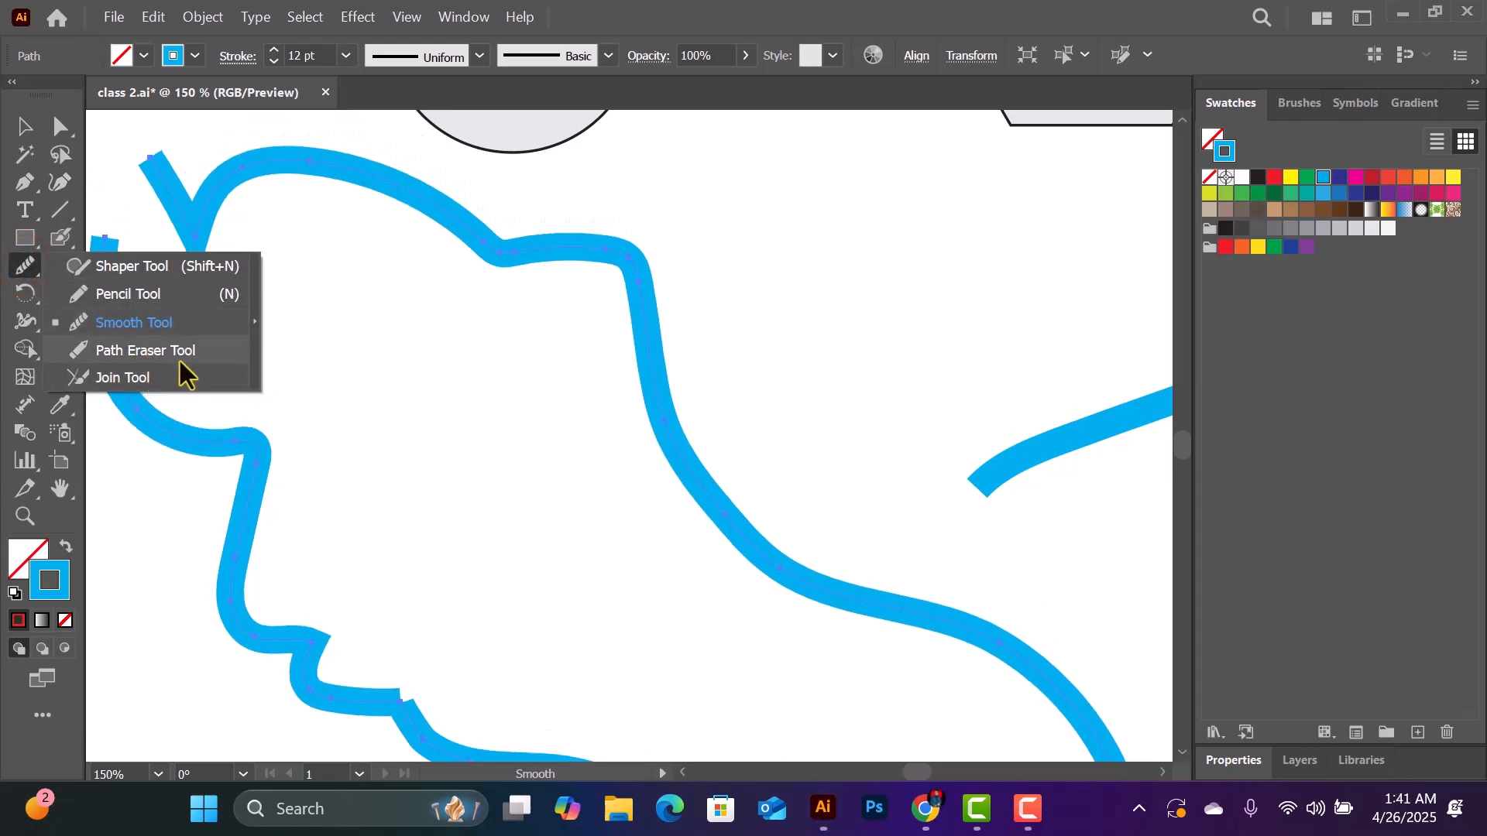
click(178, 354)
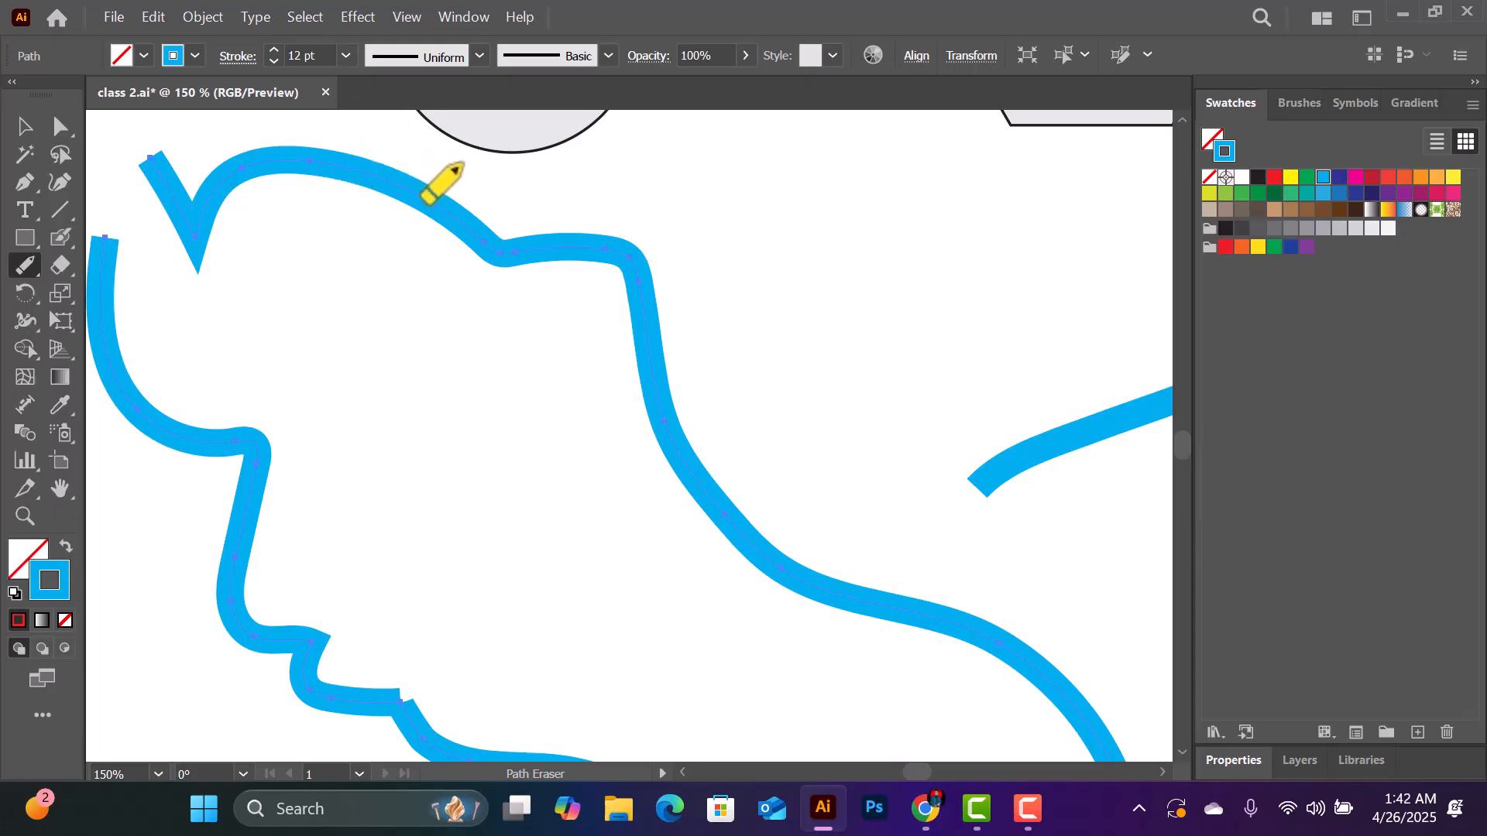
- Select the large blue outline and give it a yellow stroke with no fill
click(23, 126)
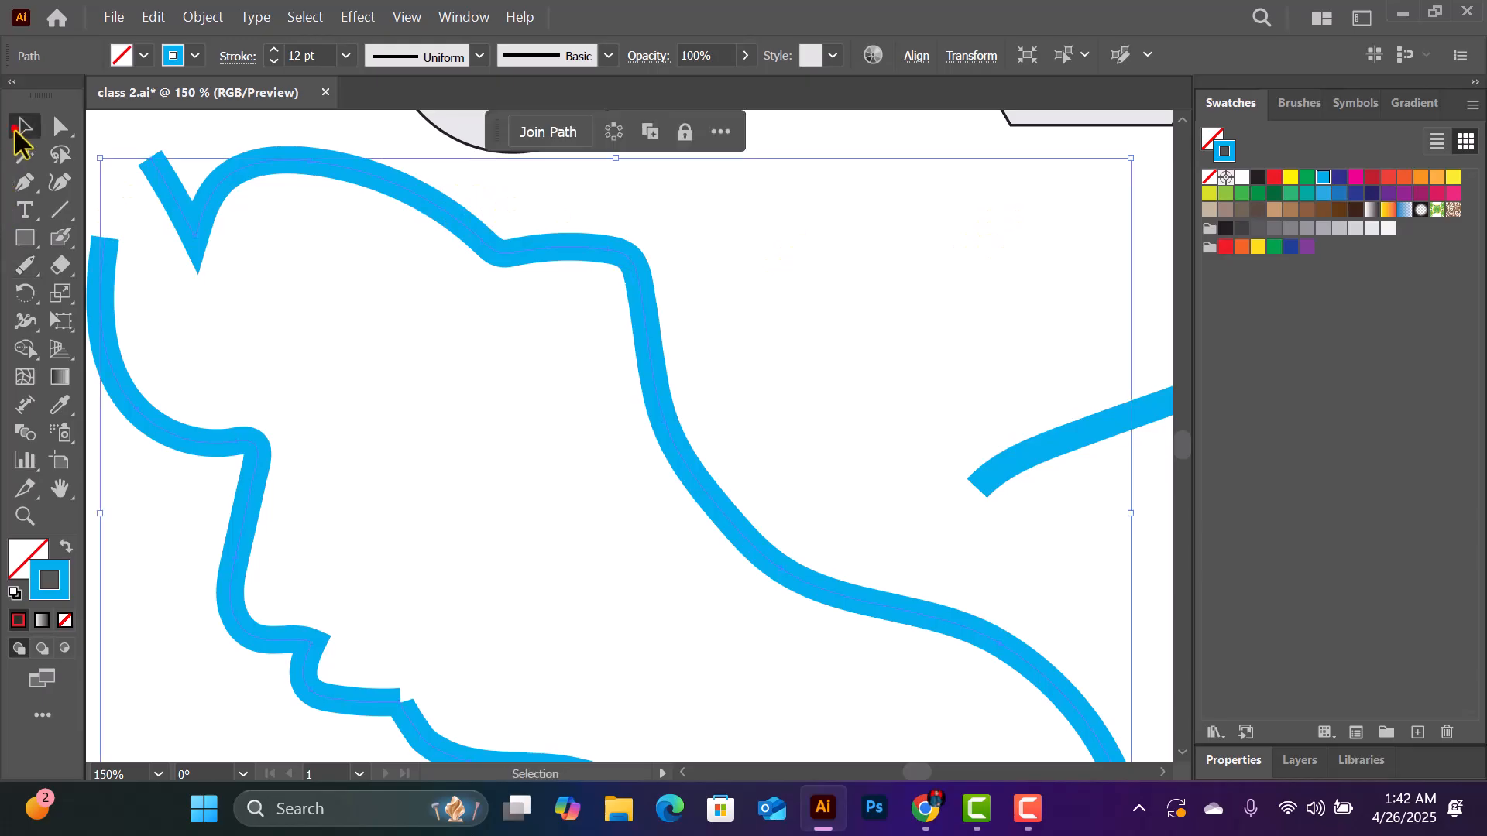
click(188, 195)
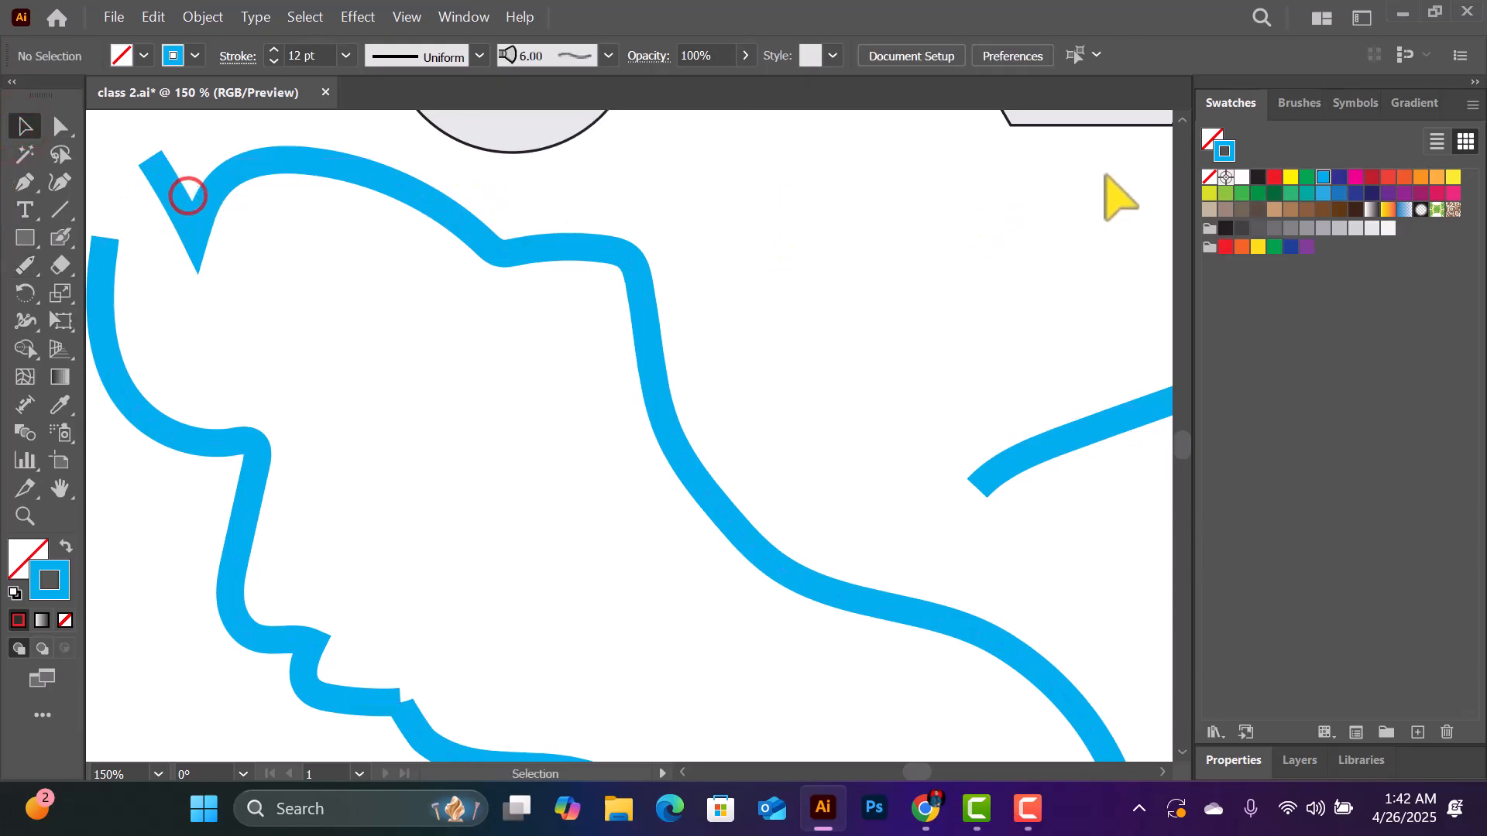
click(1290, 177)
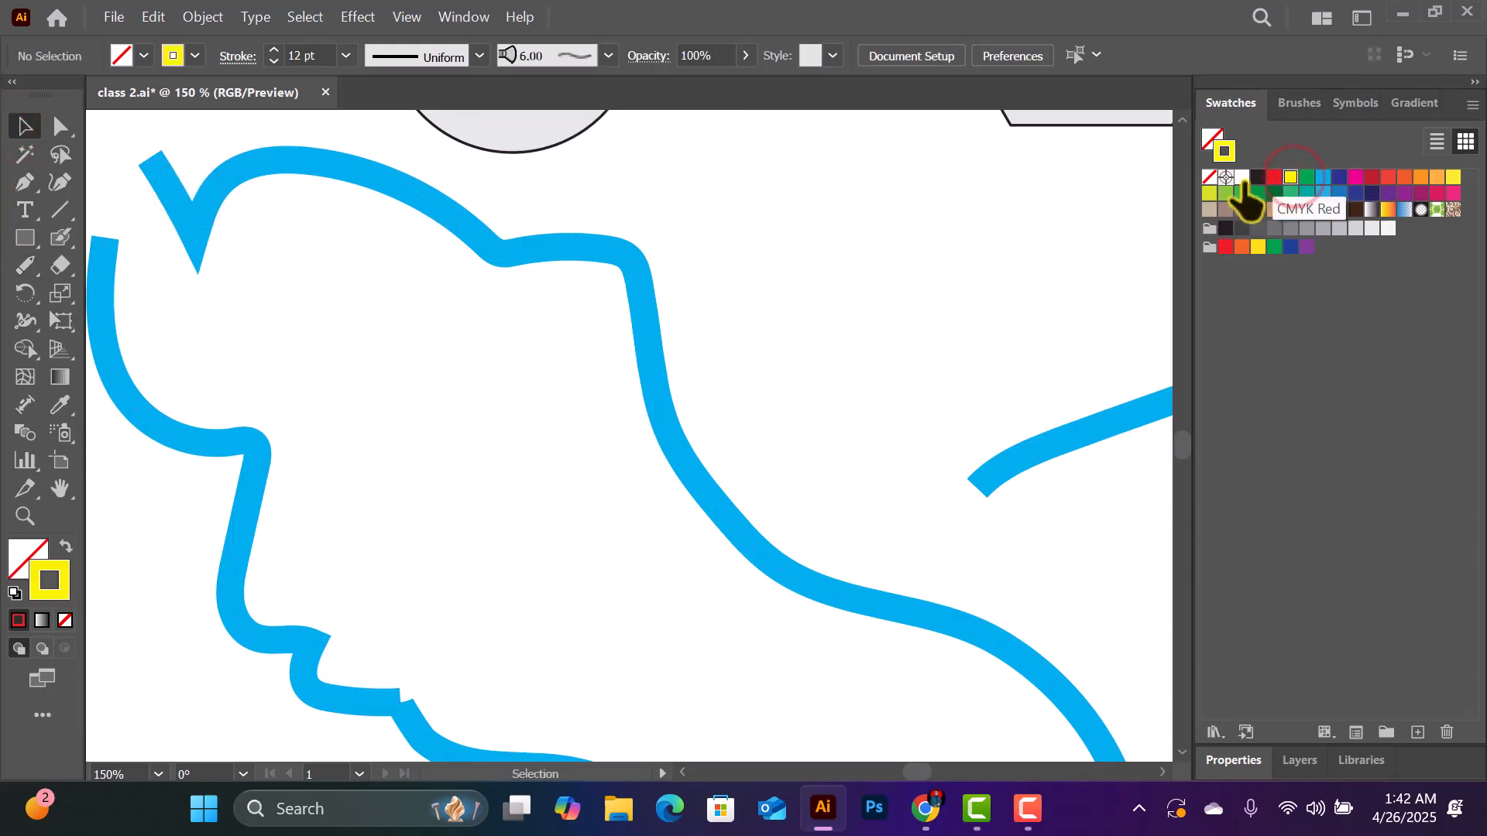
drag(508, 198, 720, 283)
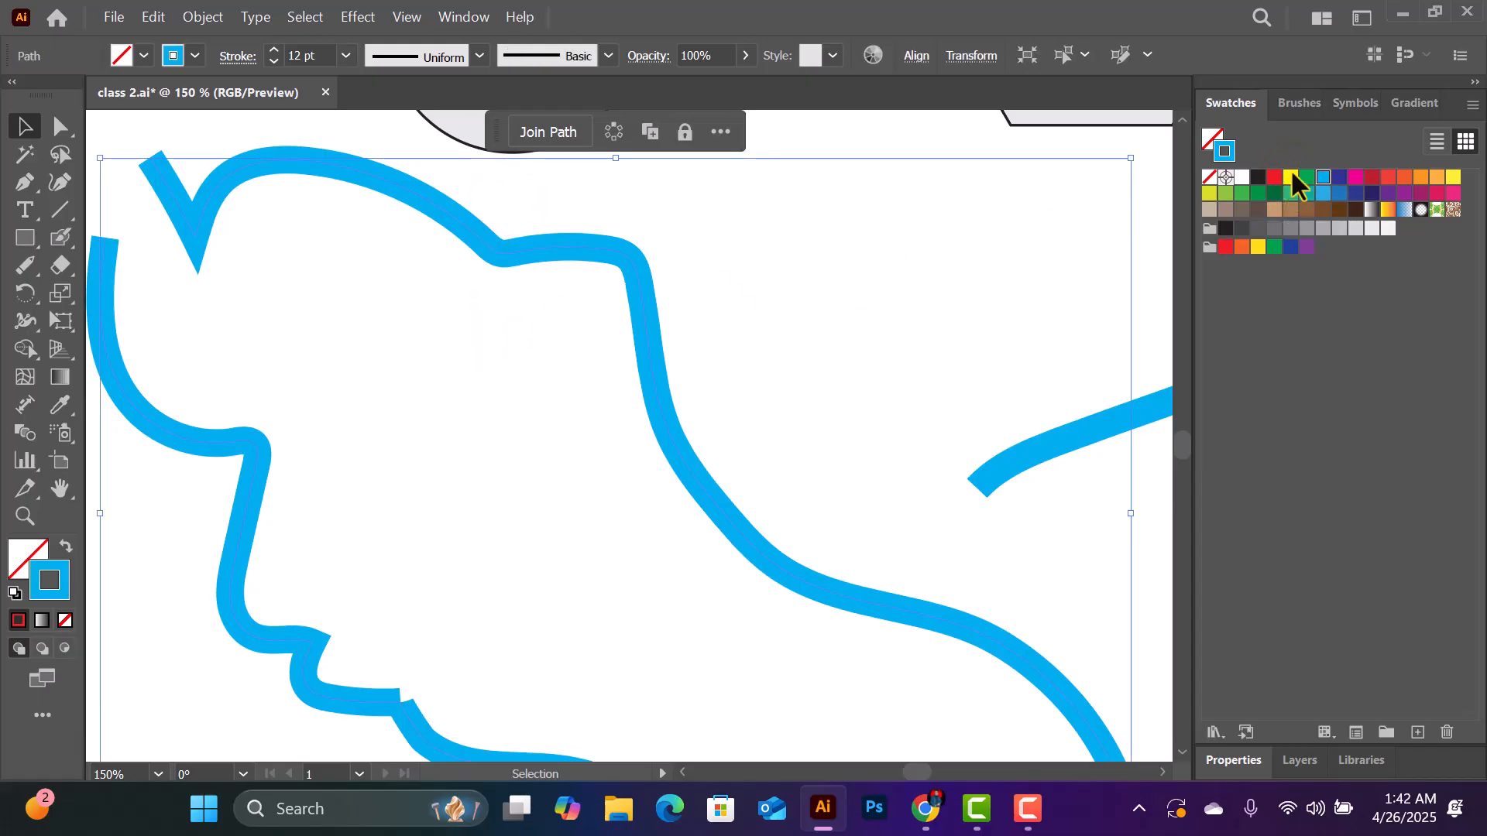
click(1213, 141)
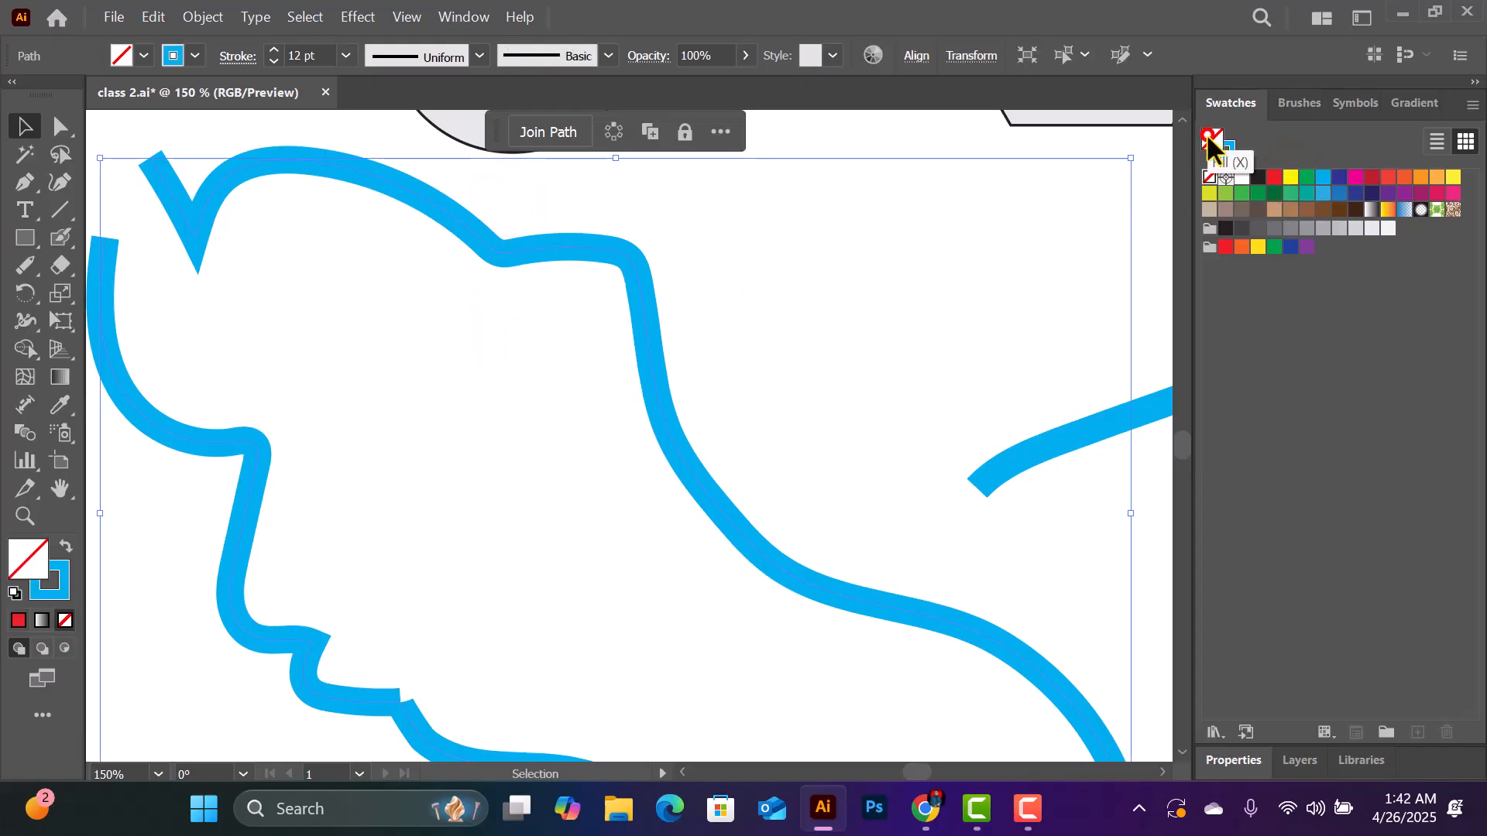
click(1306, 177)
click(1290, 177)
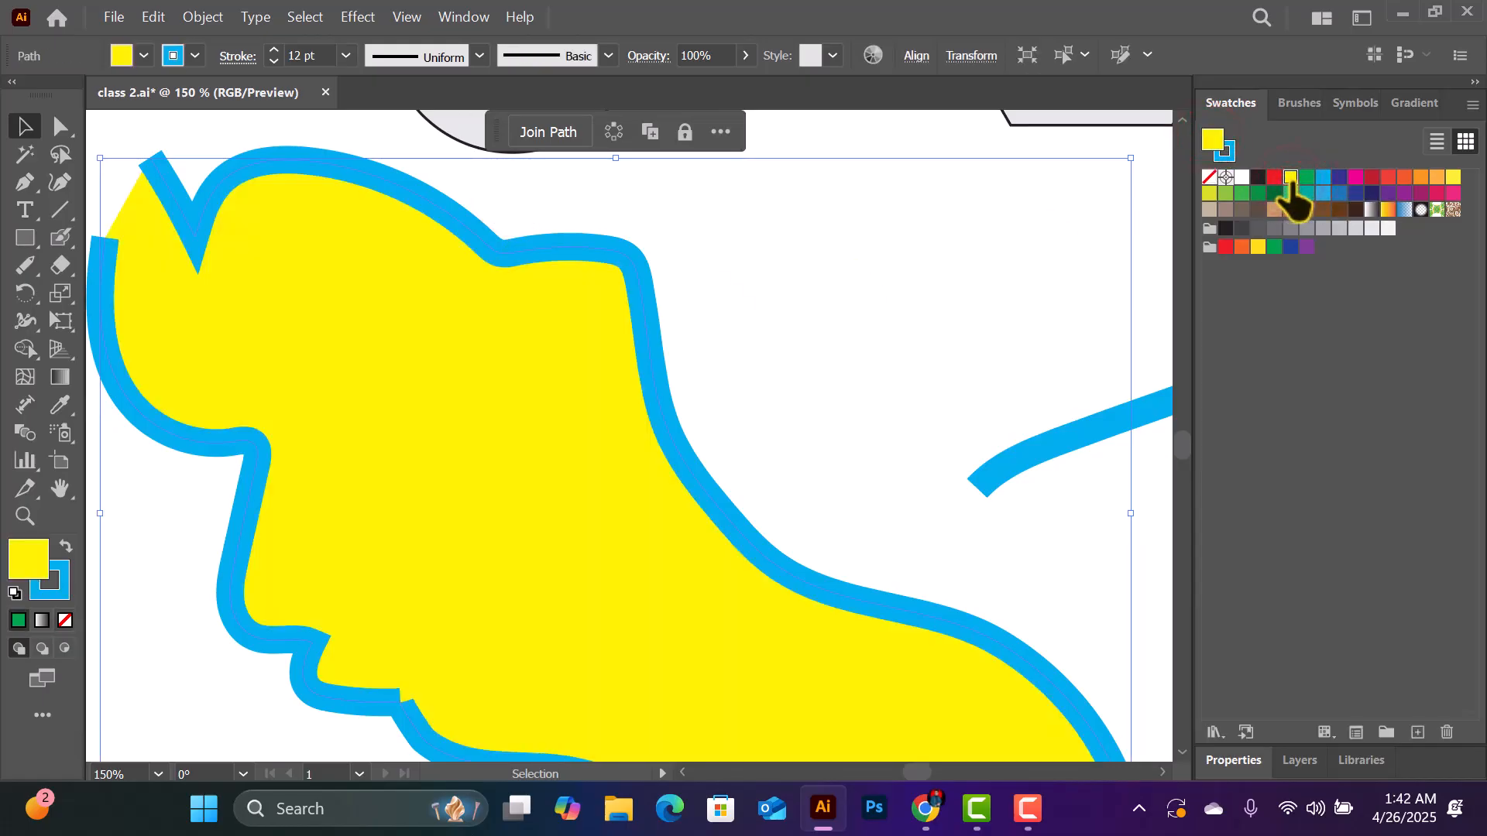
click(1209, 177)
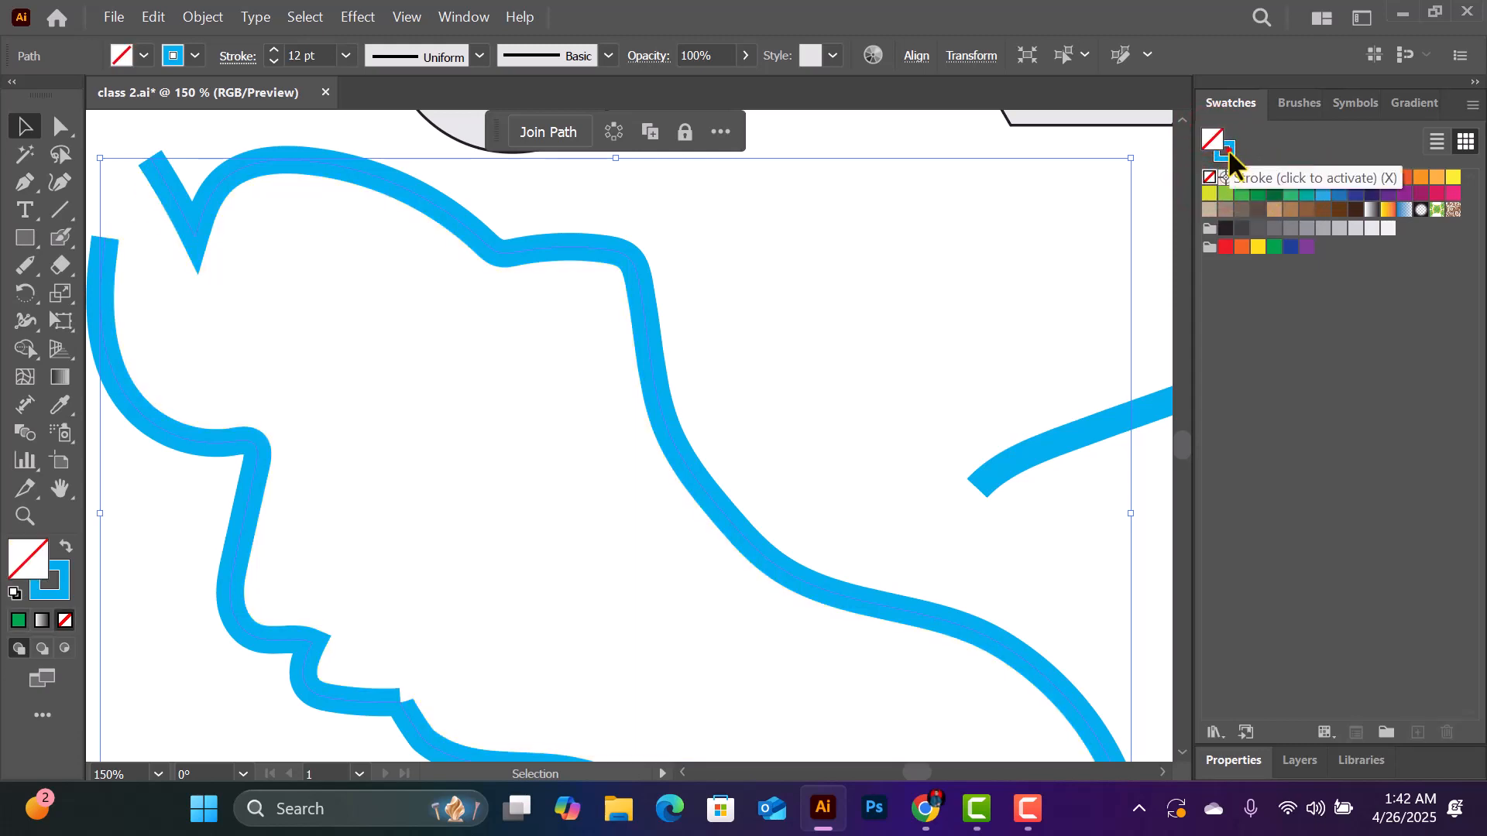
click(1228, 150)
click(1289, 178)
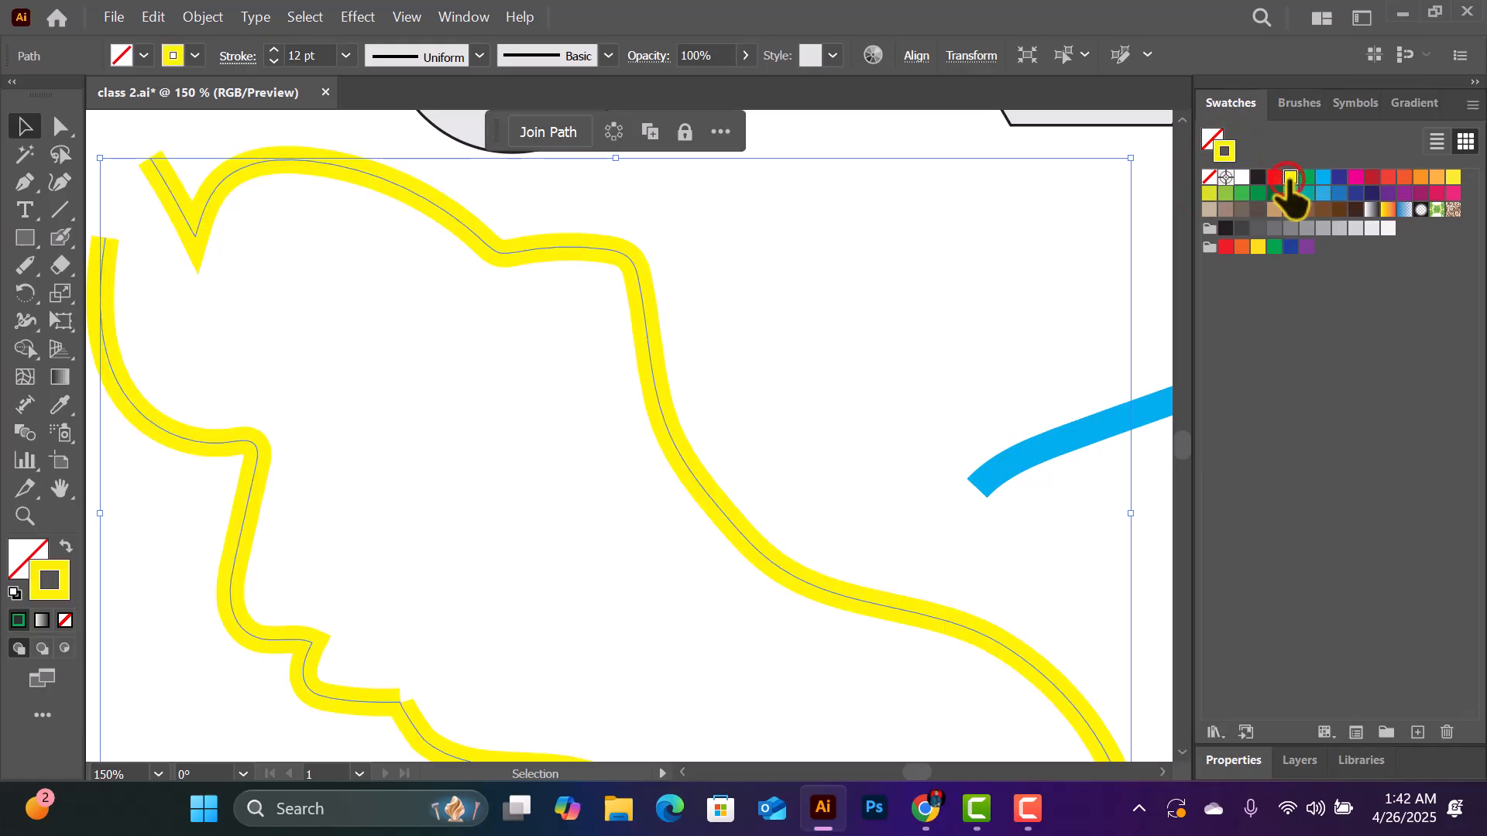
- Erase the yellow outline's upper edge with the Path Eraser, from the open end before the V-shaped notch to the rounded right corner
drag(31, 268, 124, 346)
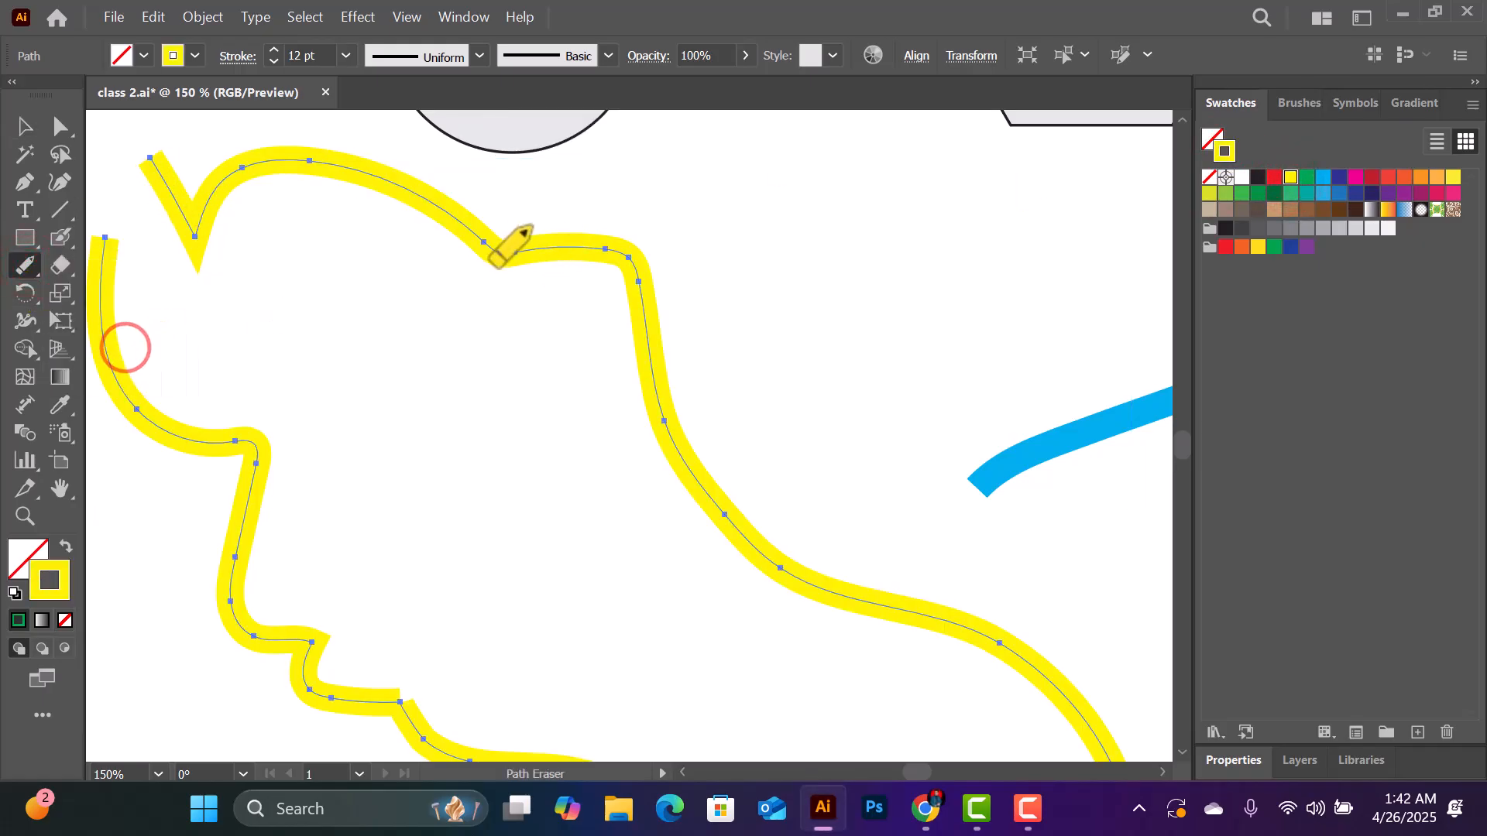
drag(377, 195, 494, 245)
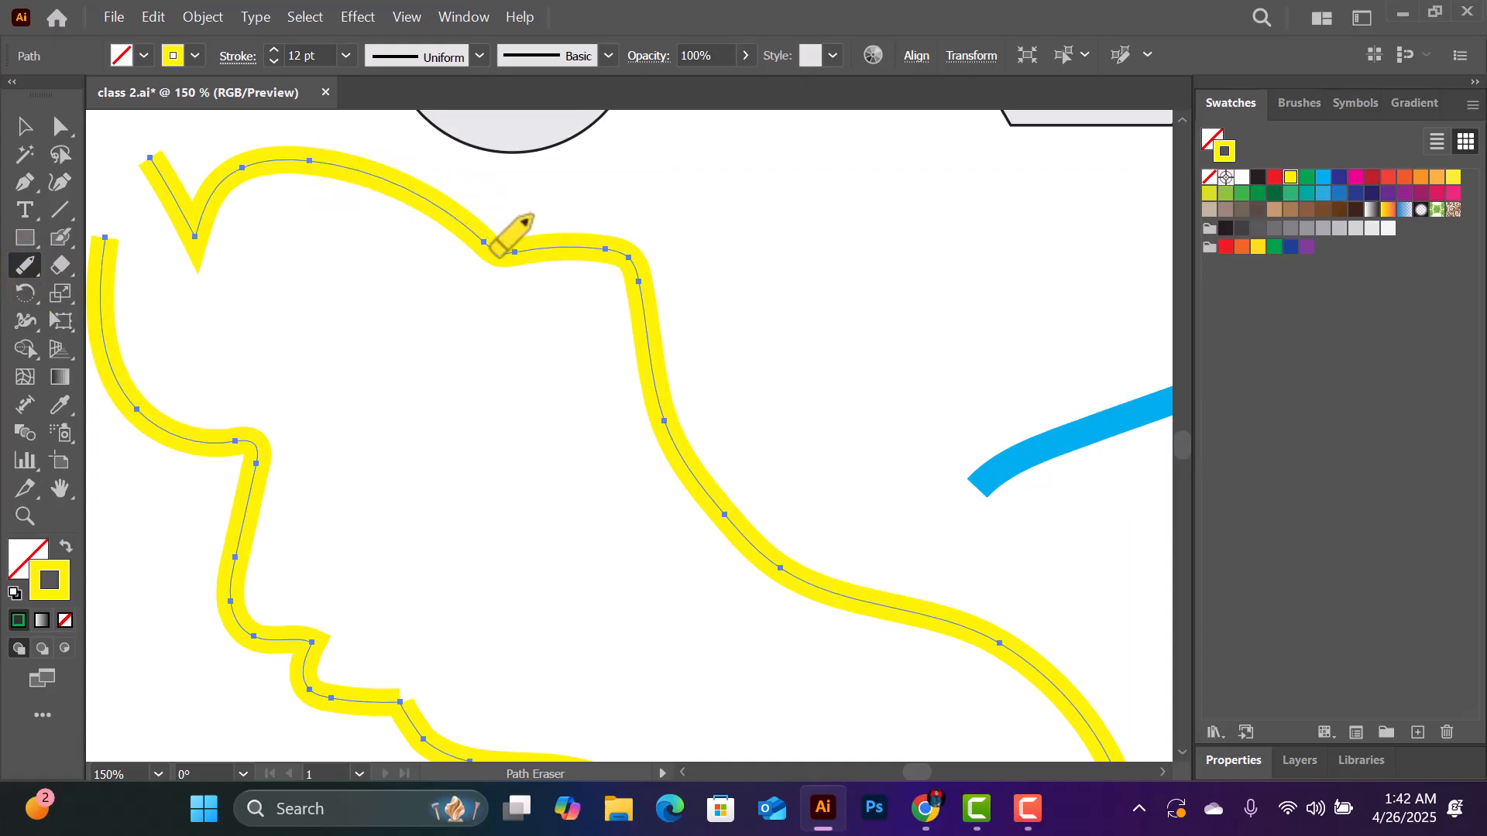
mouse_move(146, 151)
mouse_down()
mouse_move(186, 195)
mouse_move(200, 254)
mouse_move(193, 240)
mouse_move(248, 162)
mouse_move(318, 158)
mouse_move(503, 252)
mouse_move(623, 259)
mouse_up()
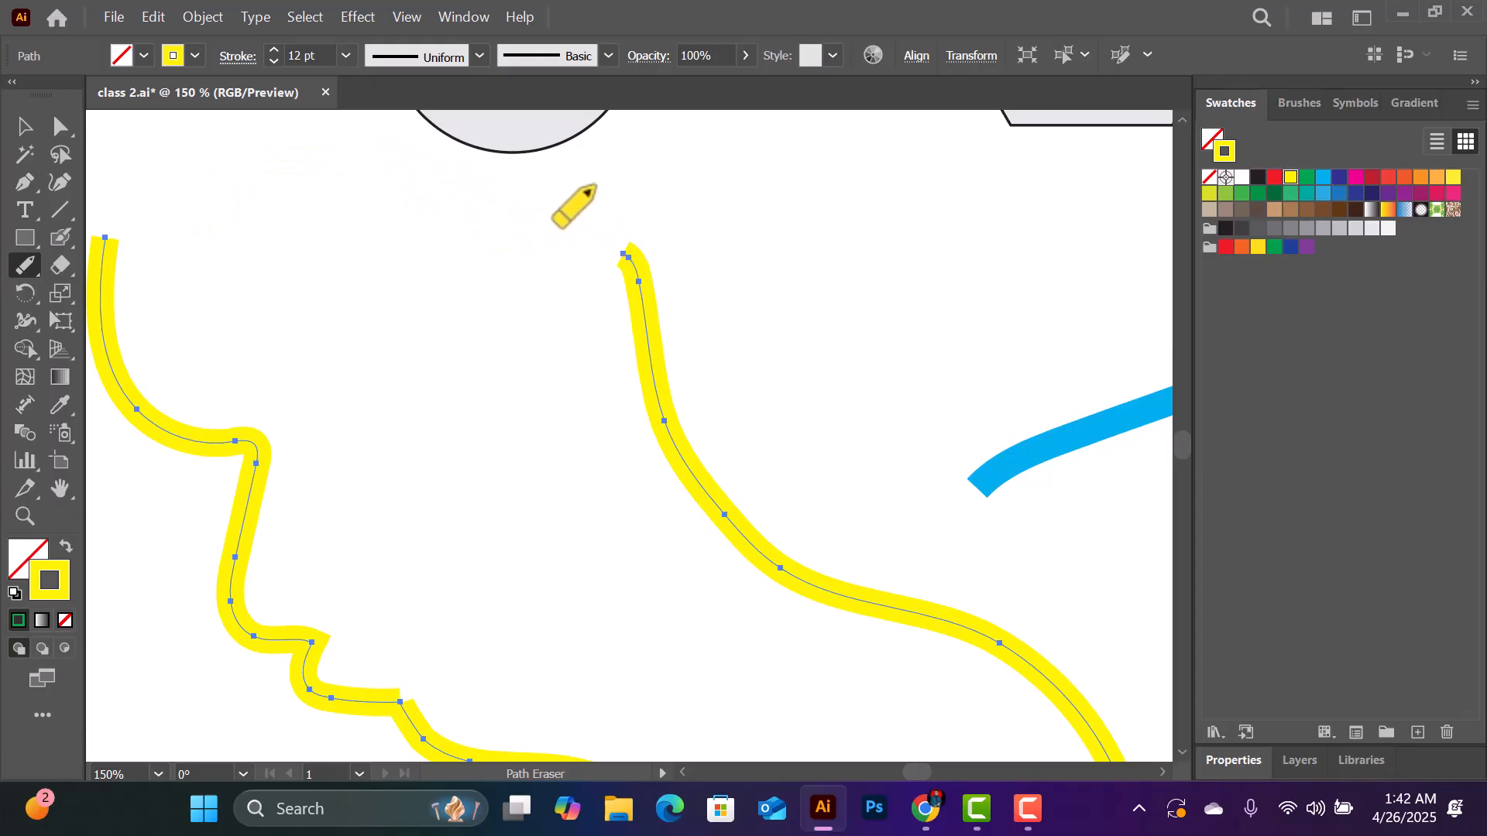
- Erase the next stretch of the yellow outline with the Path Eraser, from its new open end down to about halfway along the descending curve
scroll(610, 224, down, 1)
scroll(608, 223, down, 1)
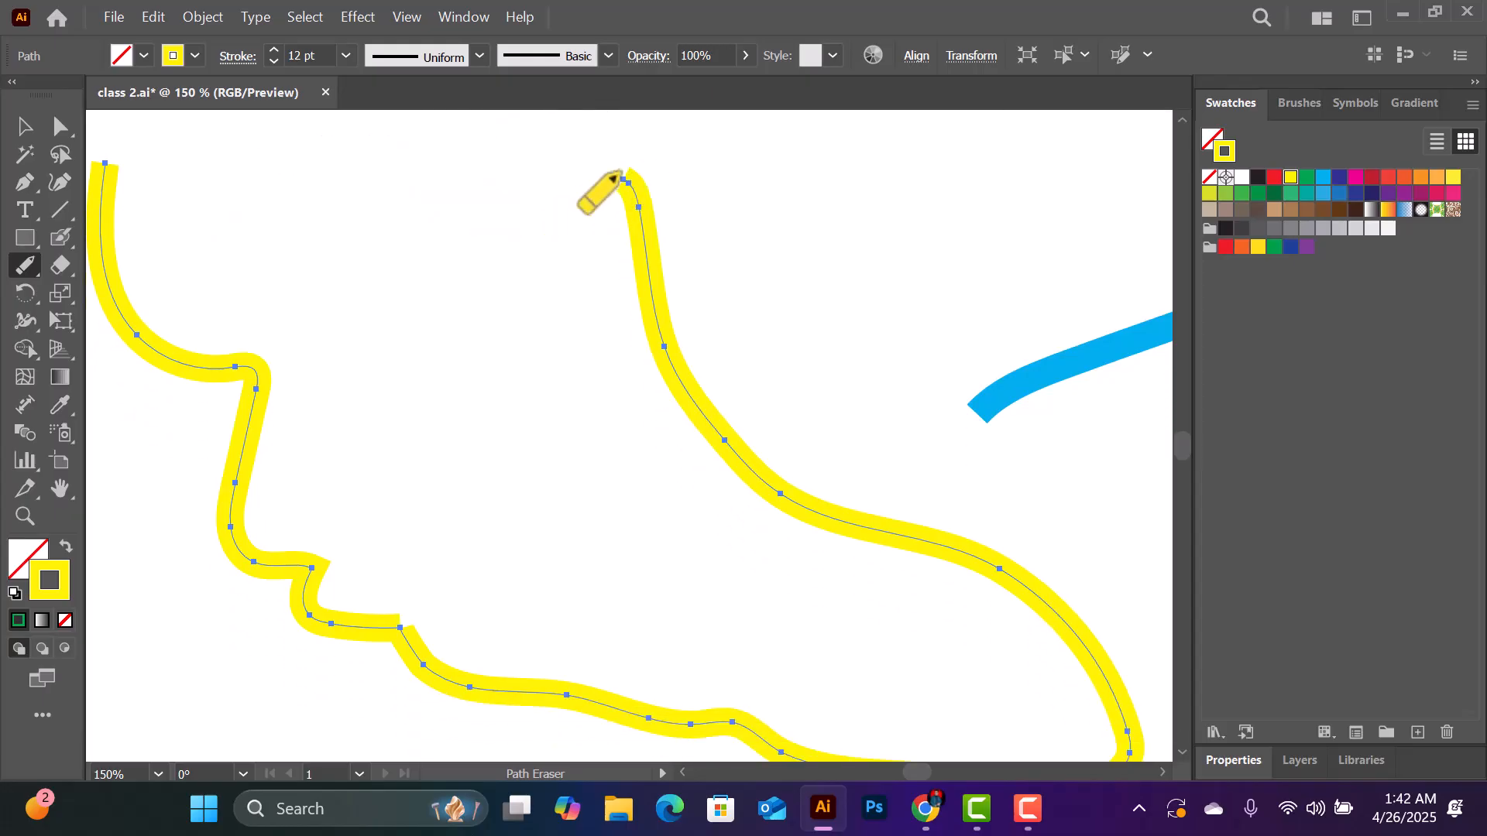
click(25, 267)
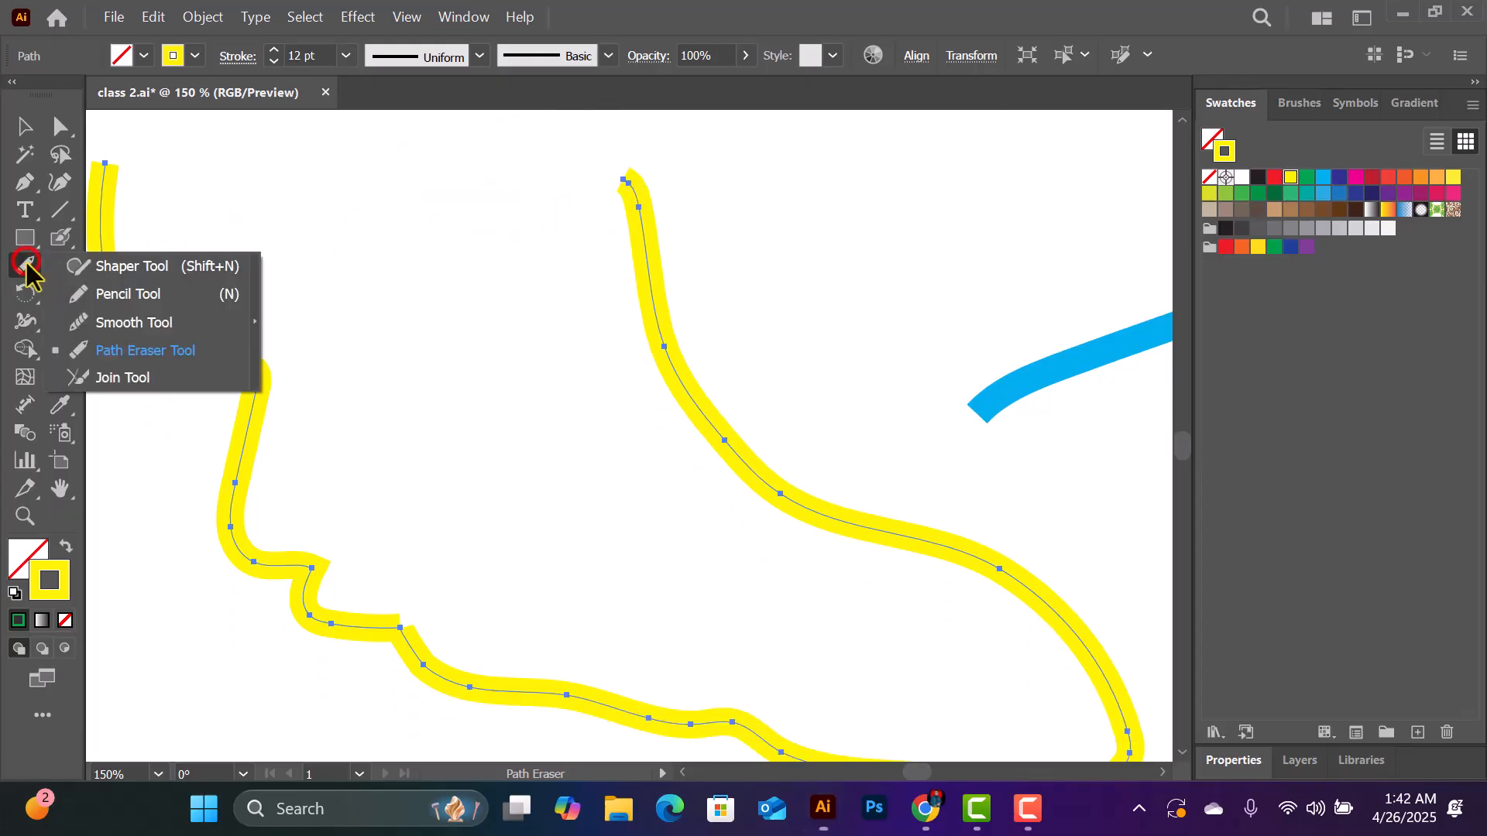
click(146, 353)
mouse_move(622, 178)
mouse_down()
mouse_move(660, 352)
mouse_move(730, 443)
mouse_move(717, 432)
mouse_up()
scroll(676, 426, down, 2)
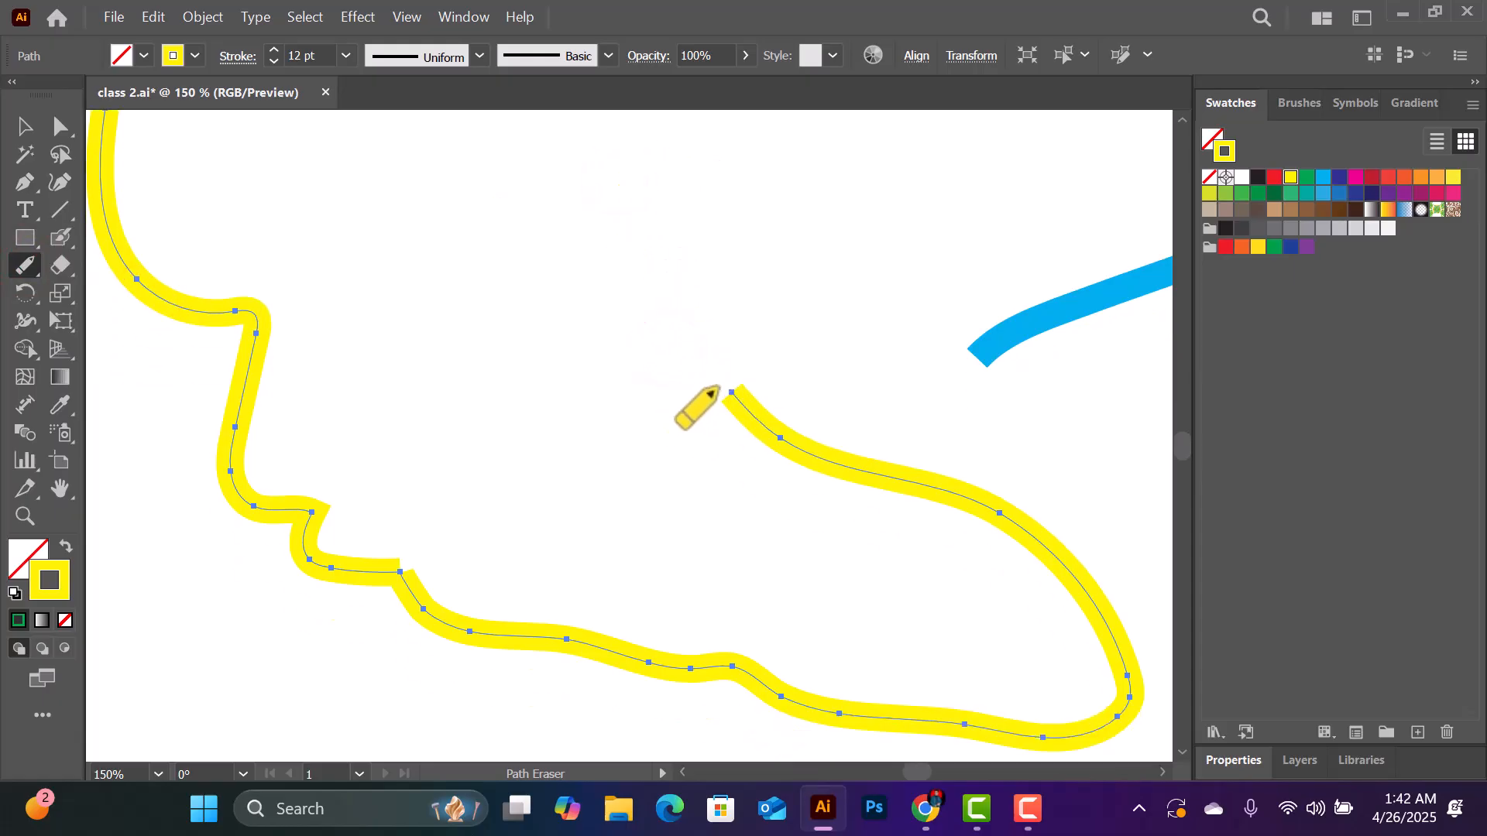
scroll(435, 439, up, 2)
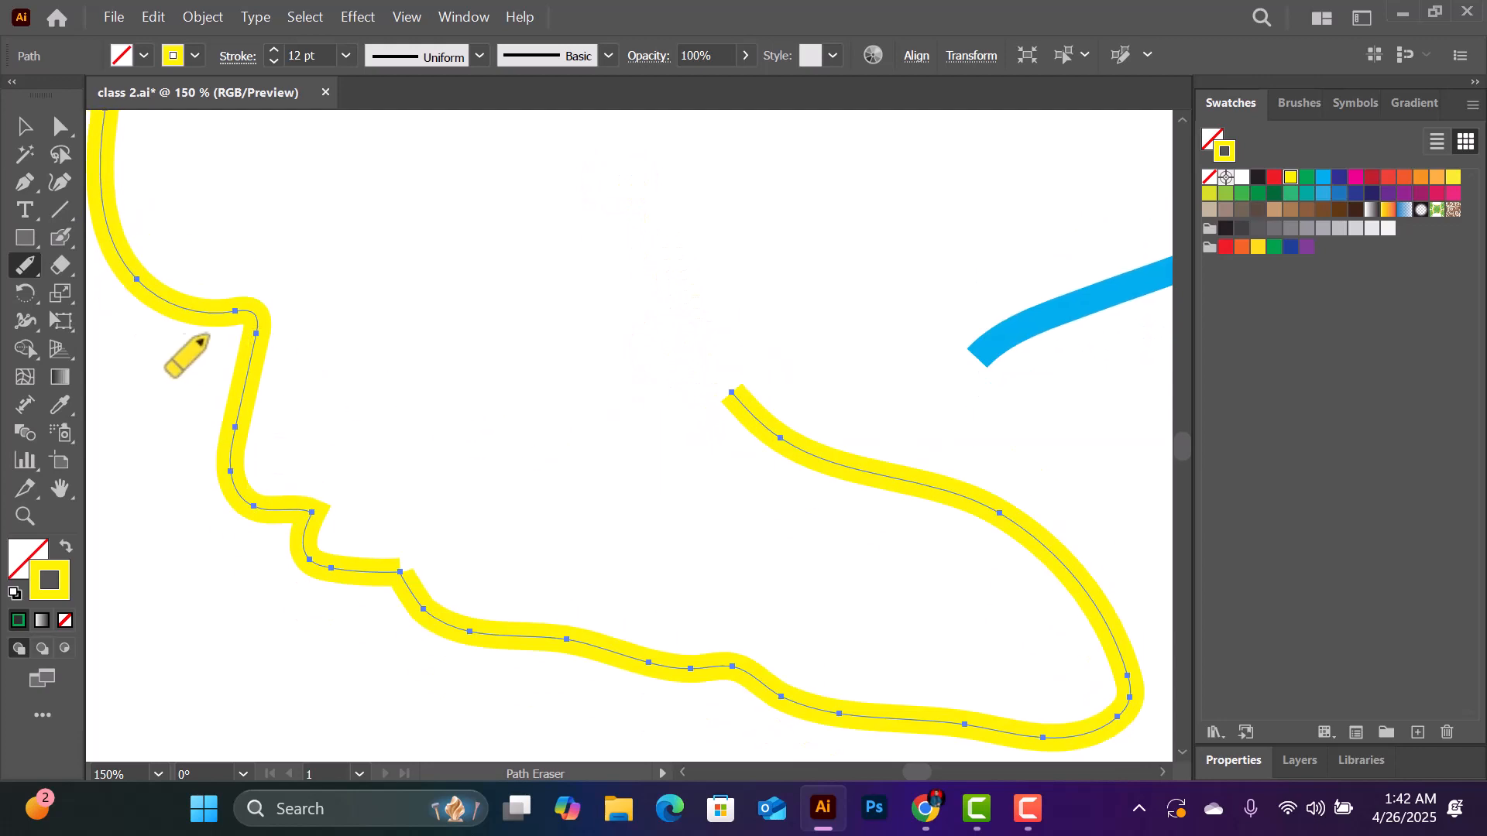
- Draw a short red vertical line inside the yellow outline's open area and a green horizontal line just below it
click(21, 267)
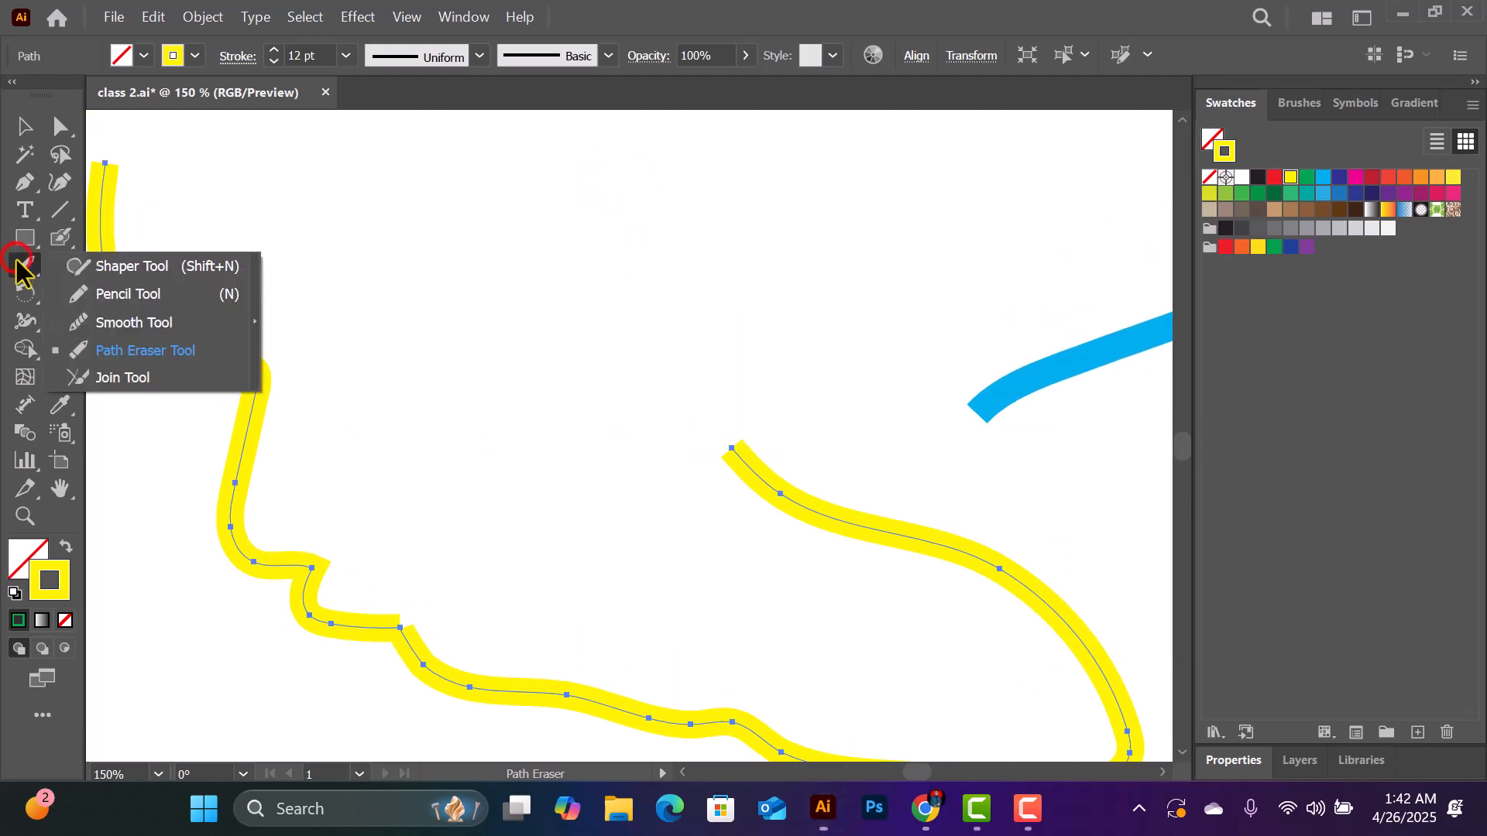
click(128, 378)
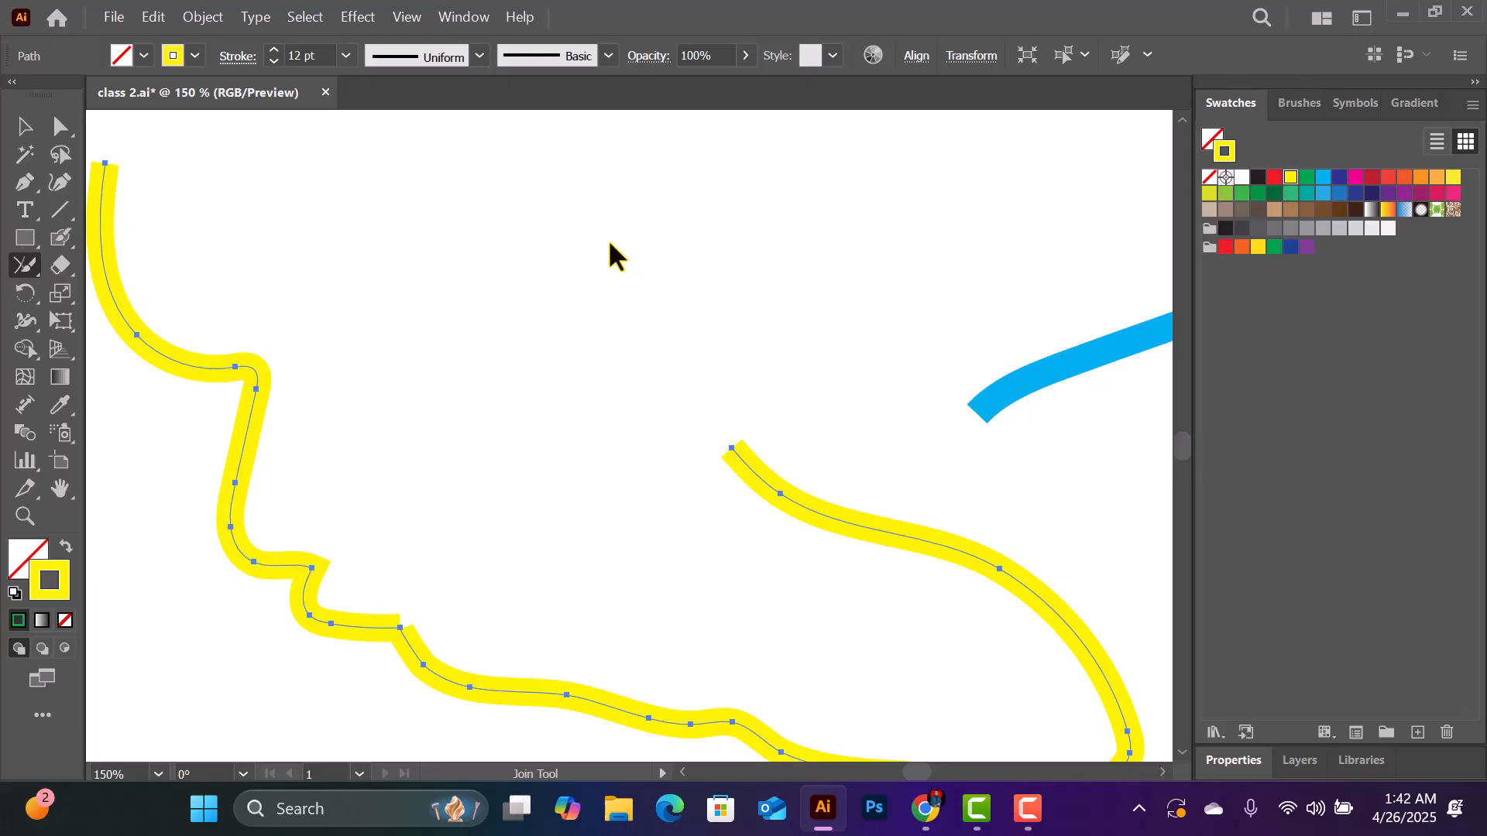
click(53, 211)
drag(55, 219, 179, 209)
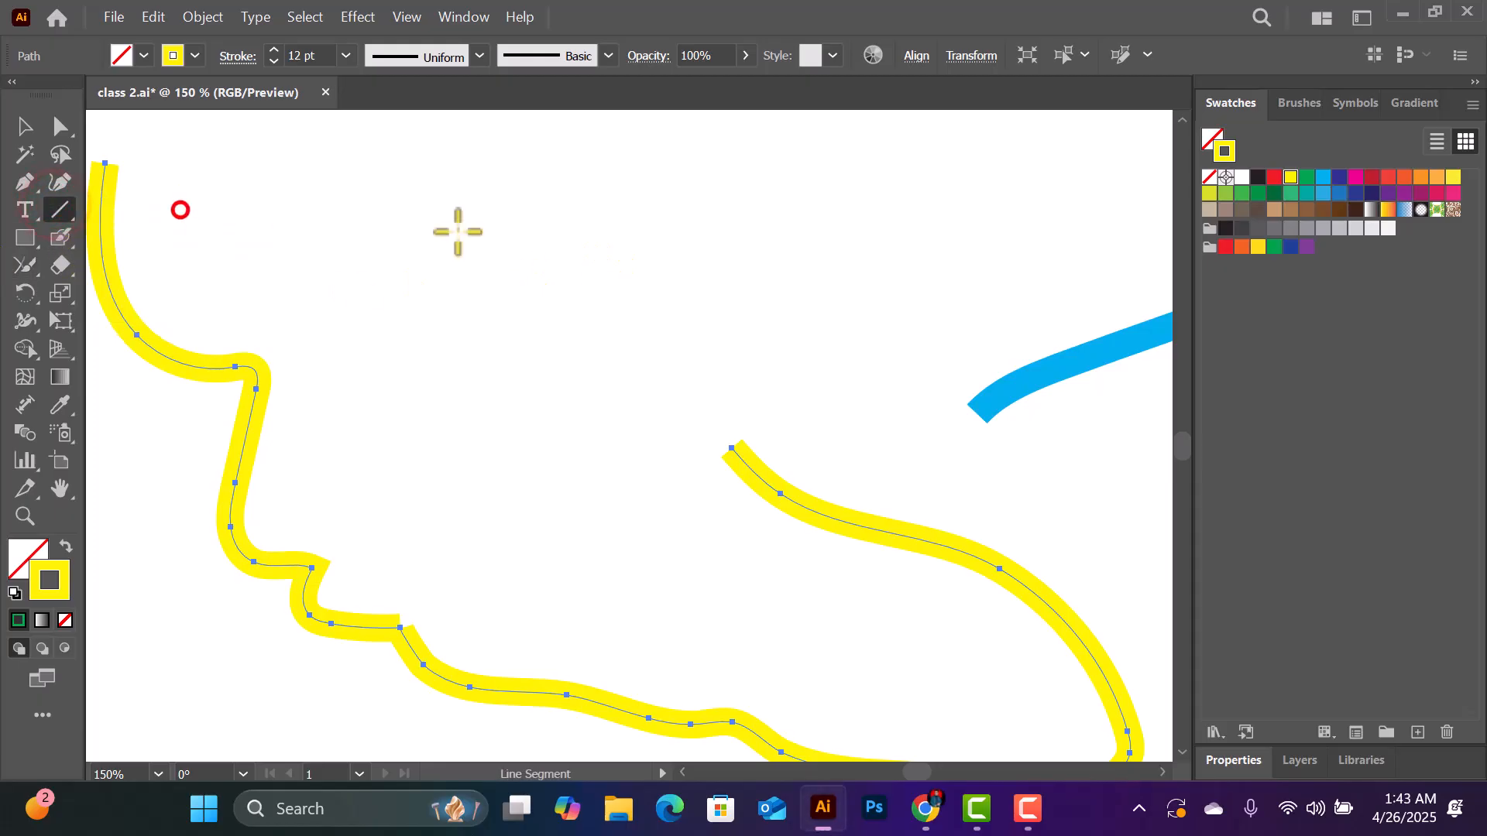
mouse_move(534, 194)
mouse_down()
mouse_move(540, 359)
mouse_move(535, 329)
mouse_up()
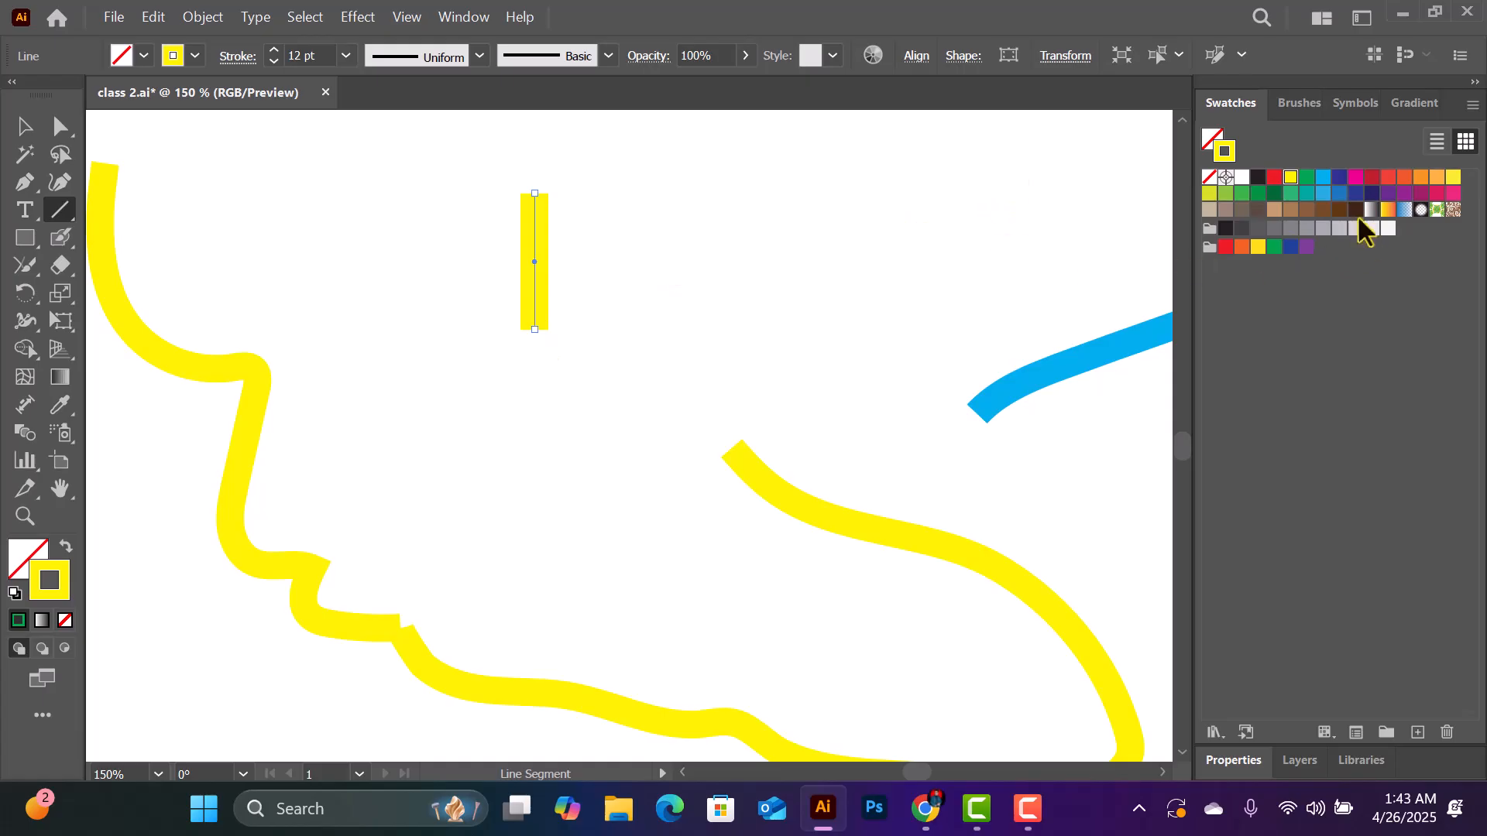
click(1273, 178)
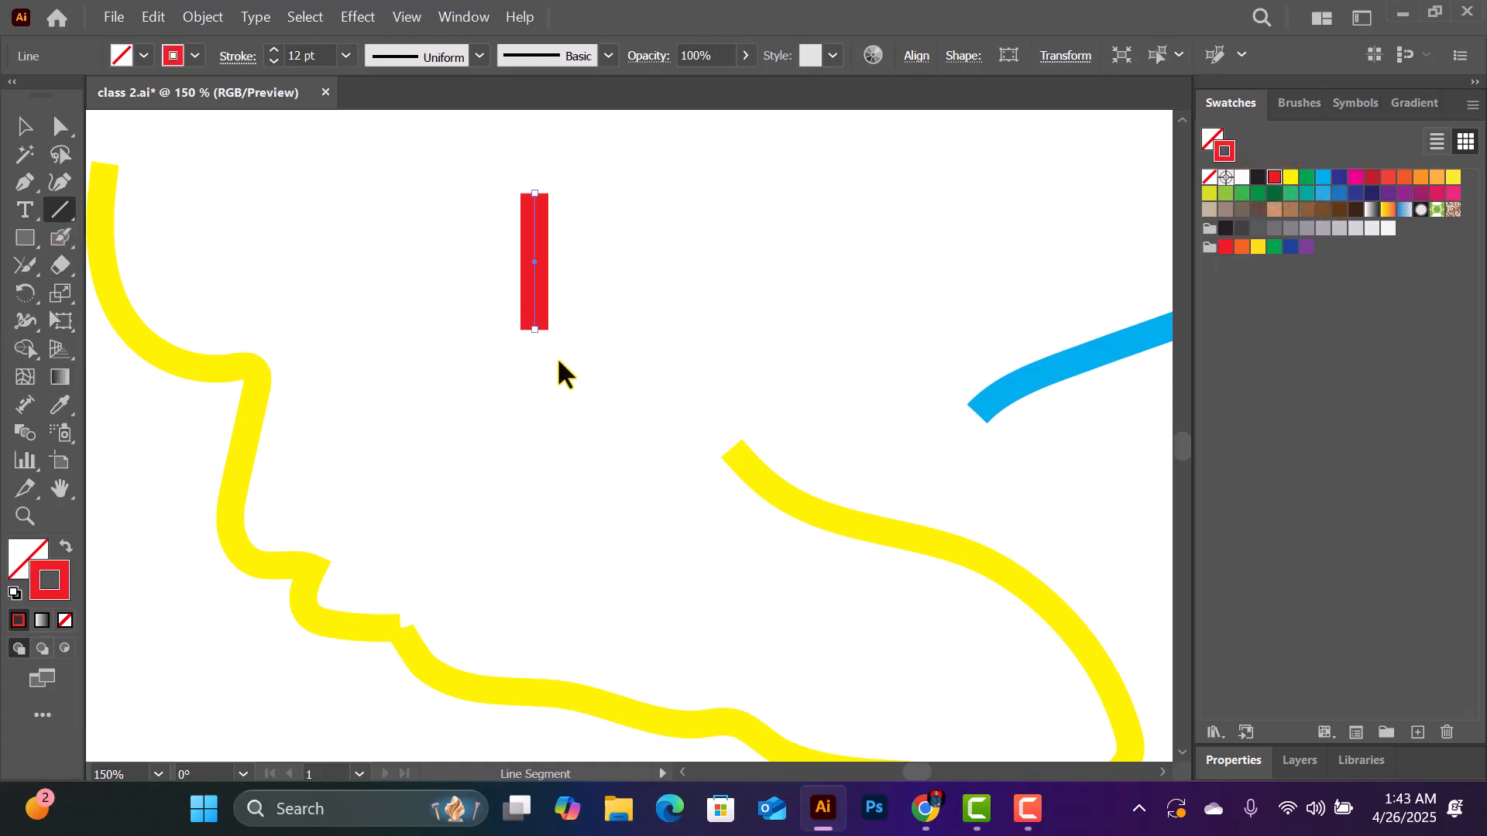
drag(529, 354, 737, 349)
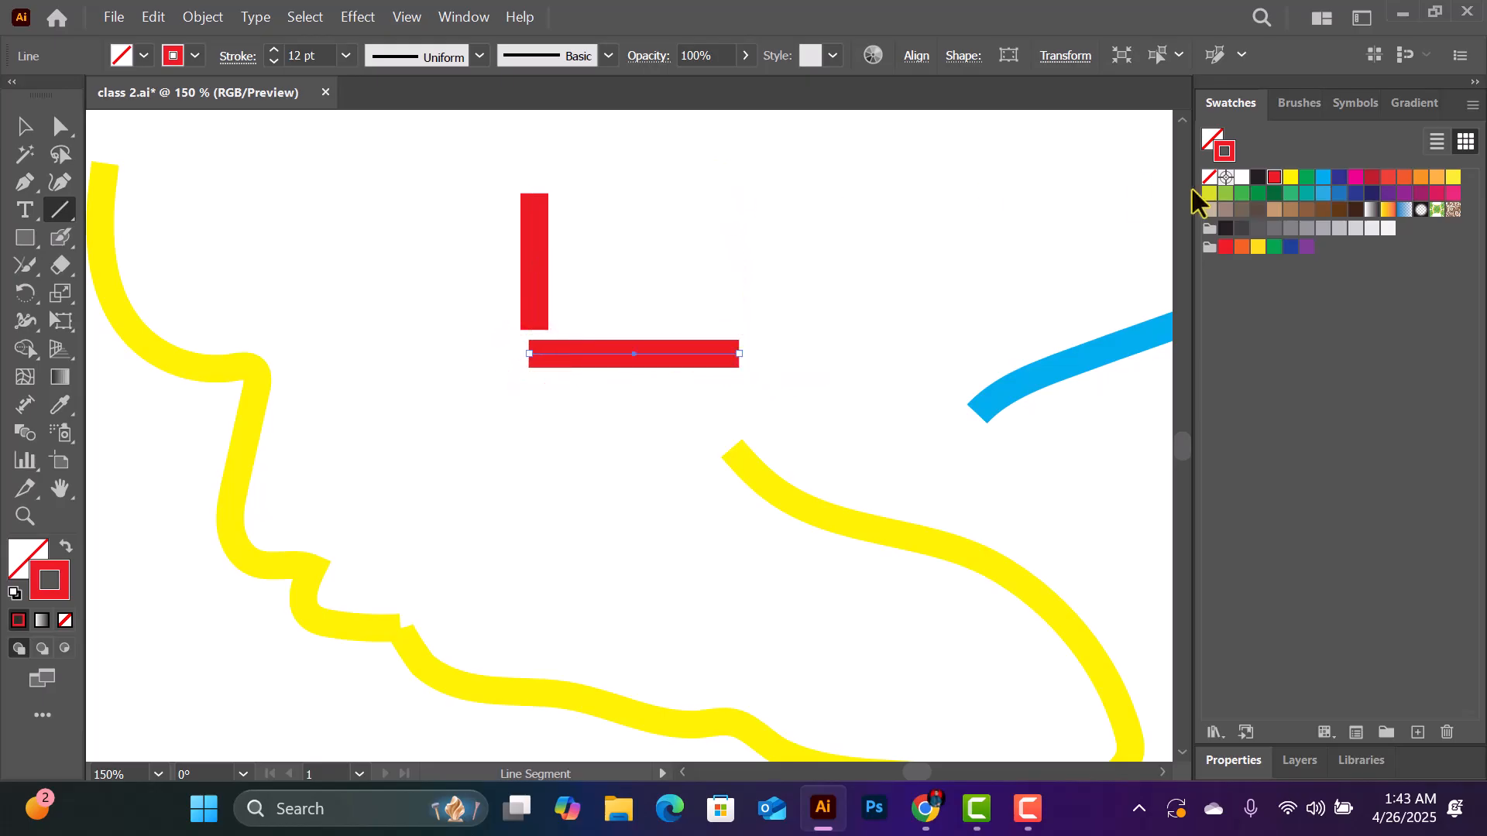
click(1307, 178)
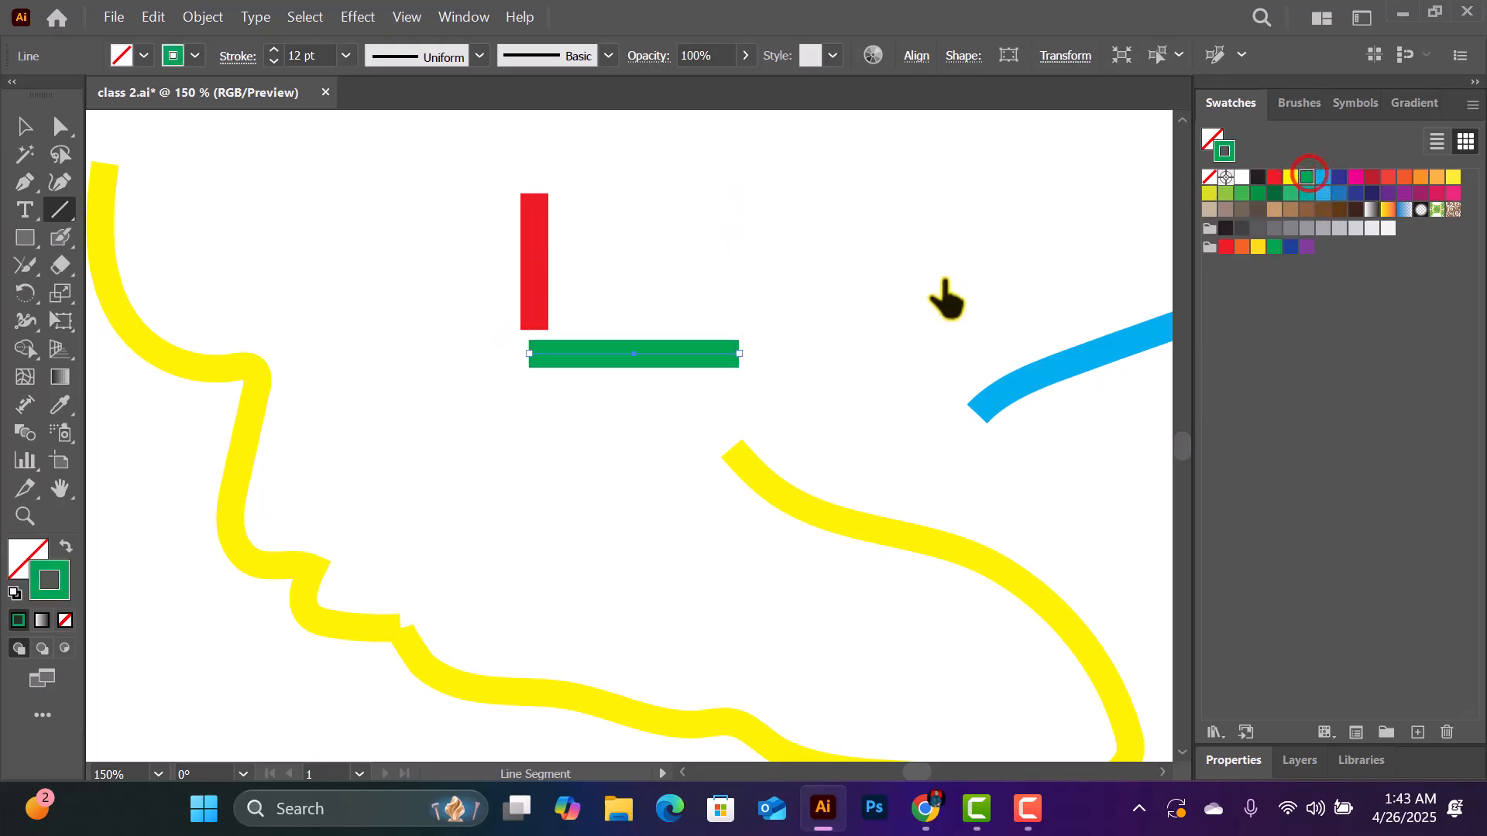
- Draw a magenta vertical line opposite the red one and a light orange horizontal line above, making an open-cornered square
drag(731, 183, 732, 321)
click(1355, 178)
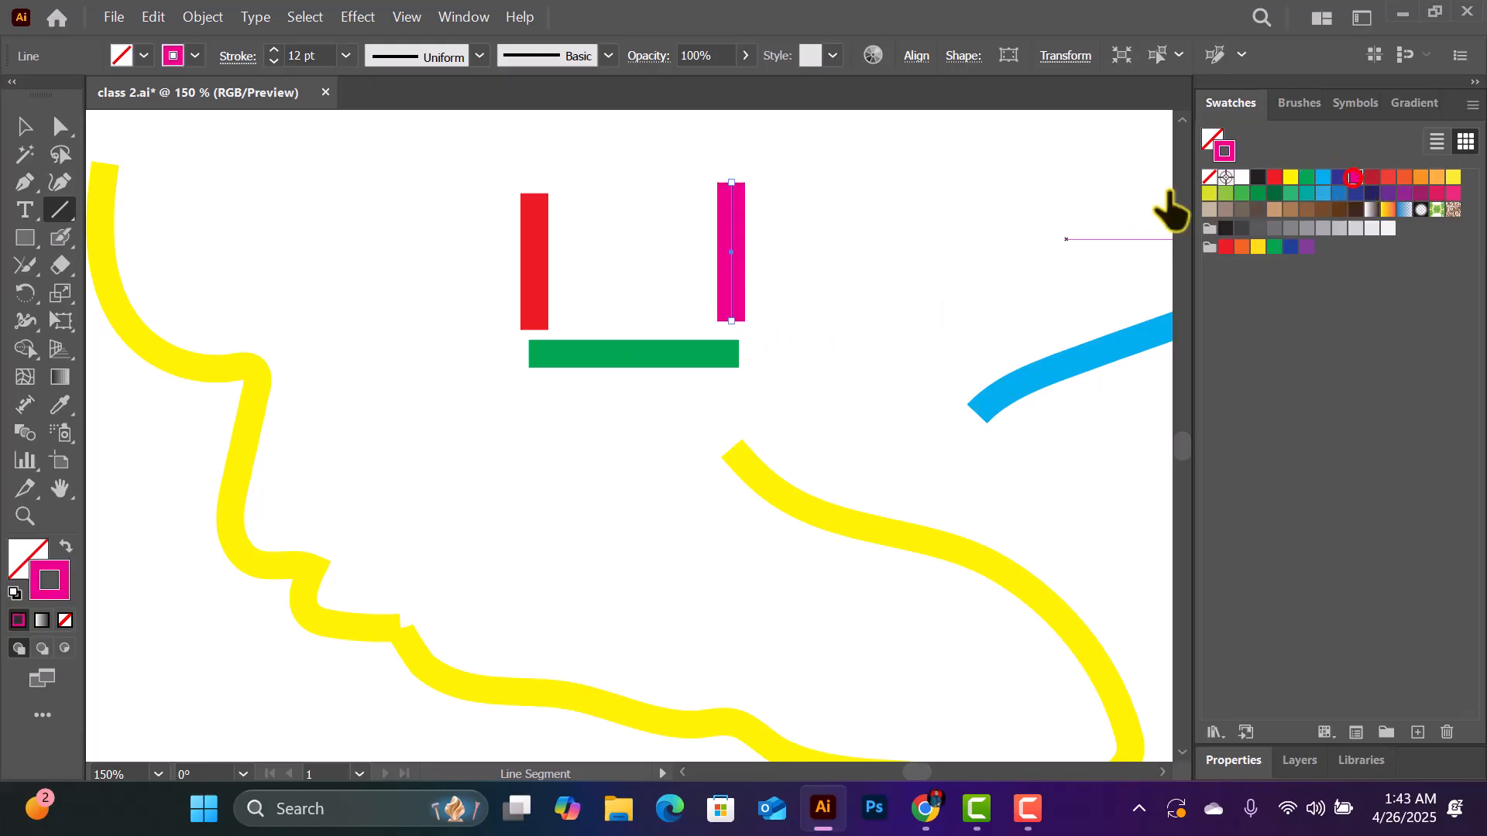
drag(544, 158, 711, 158)
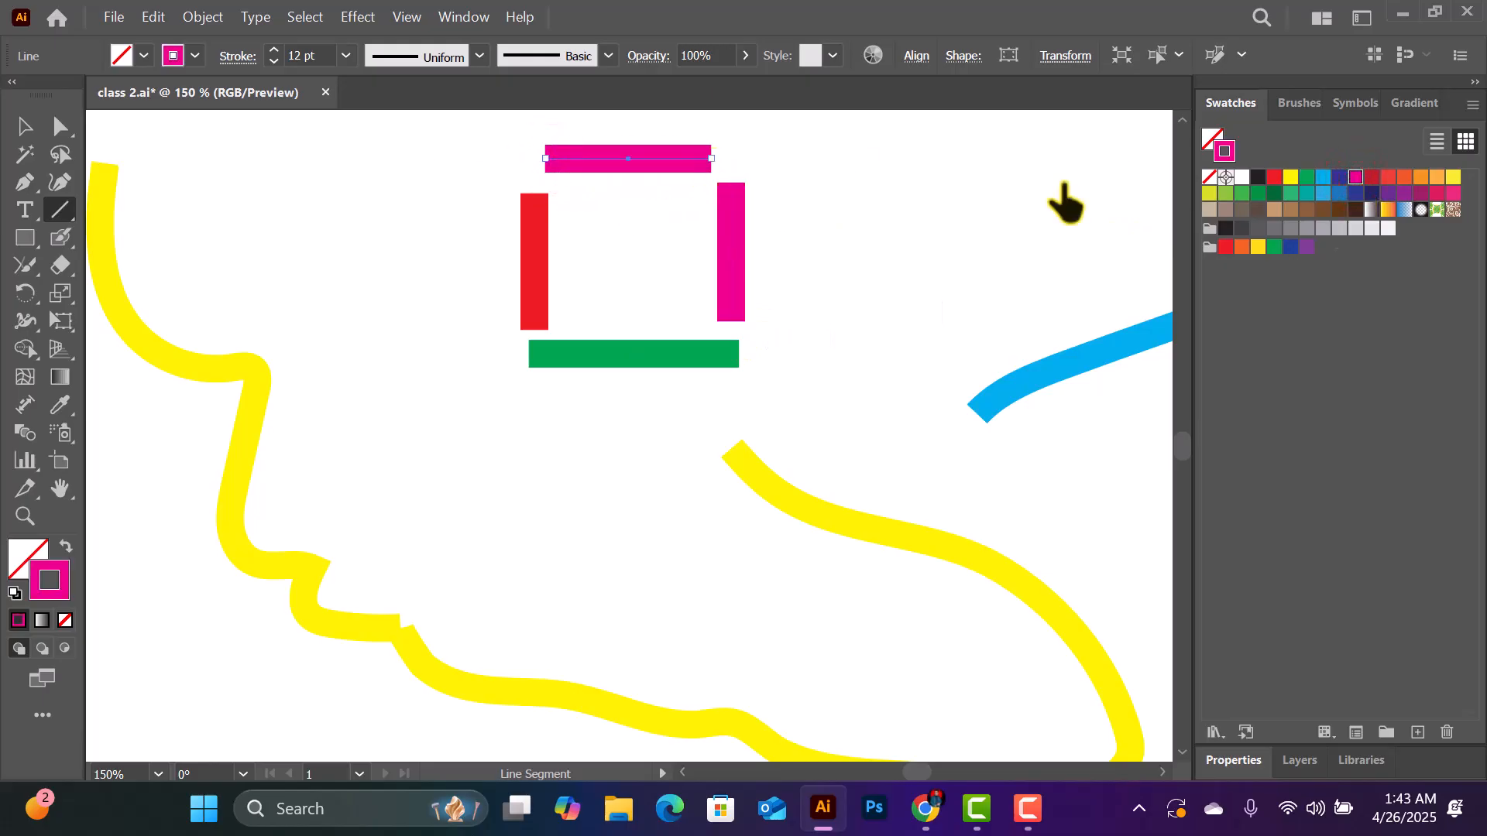
click(1437, 178)
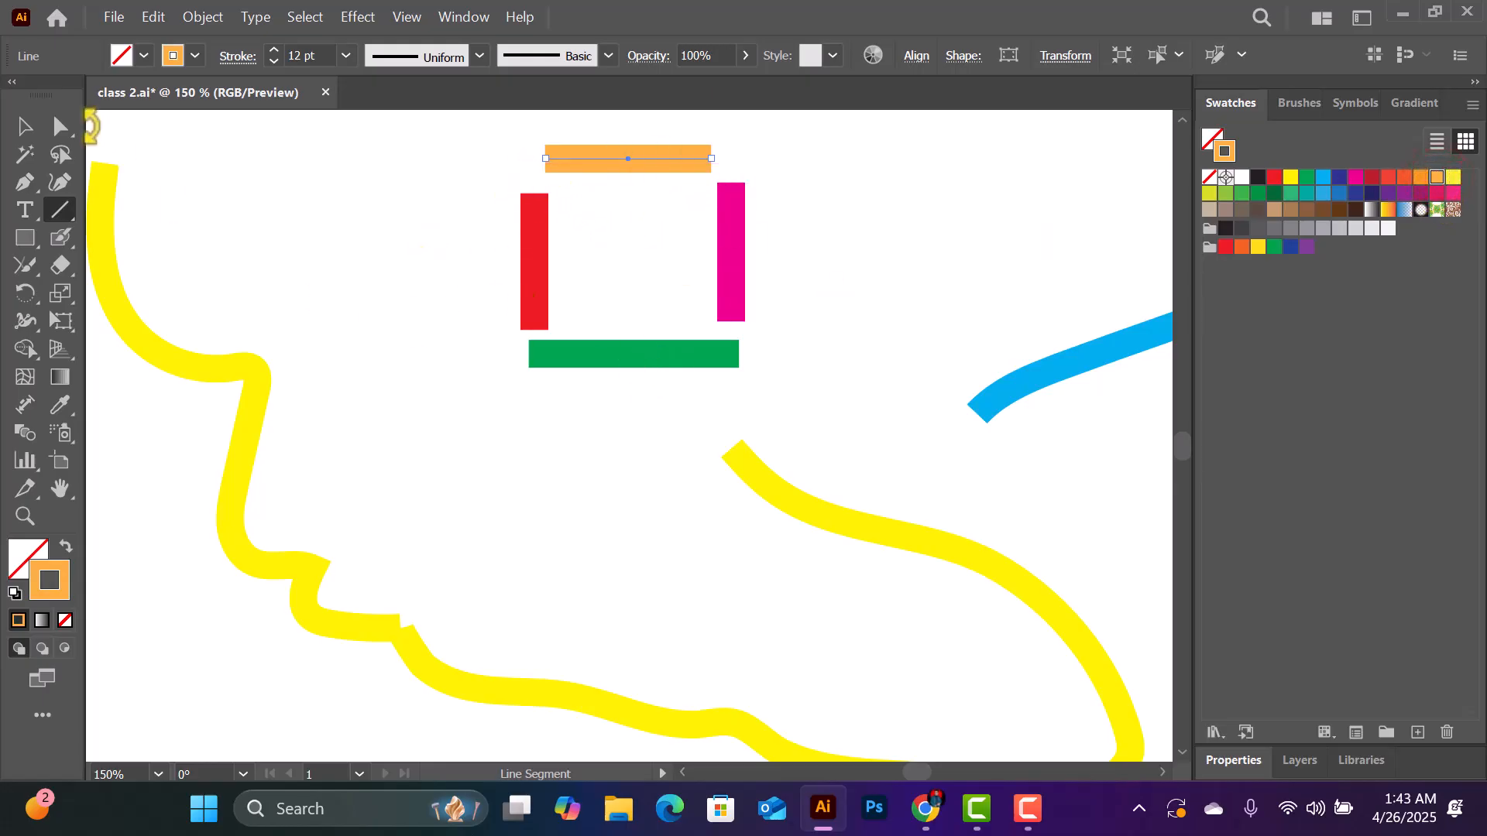
- Try to join the red line's lower end to the green line's left end with the Join tool
click(35, 272)
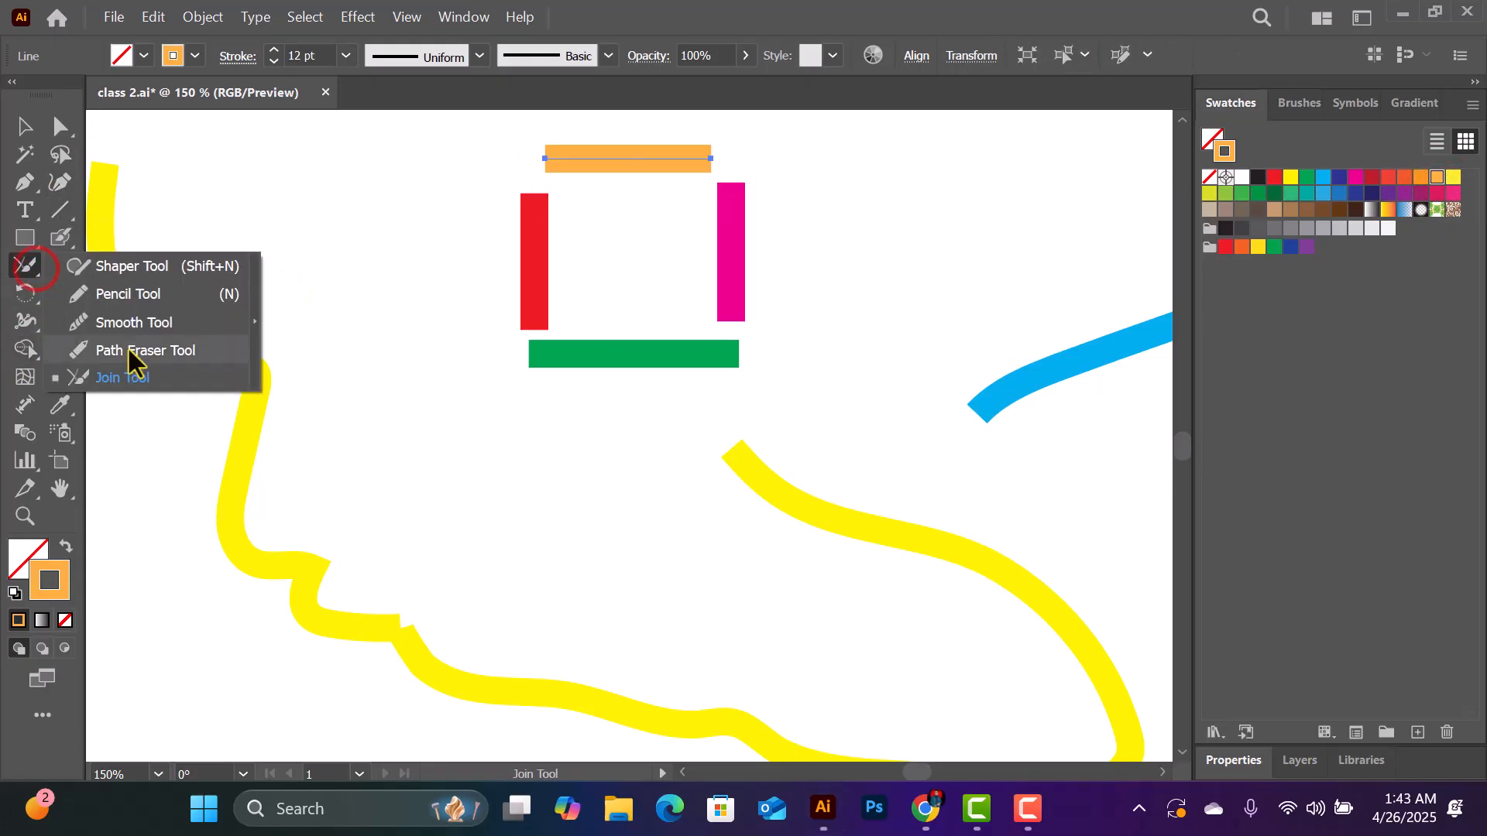
click(123, 373)
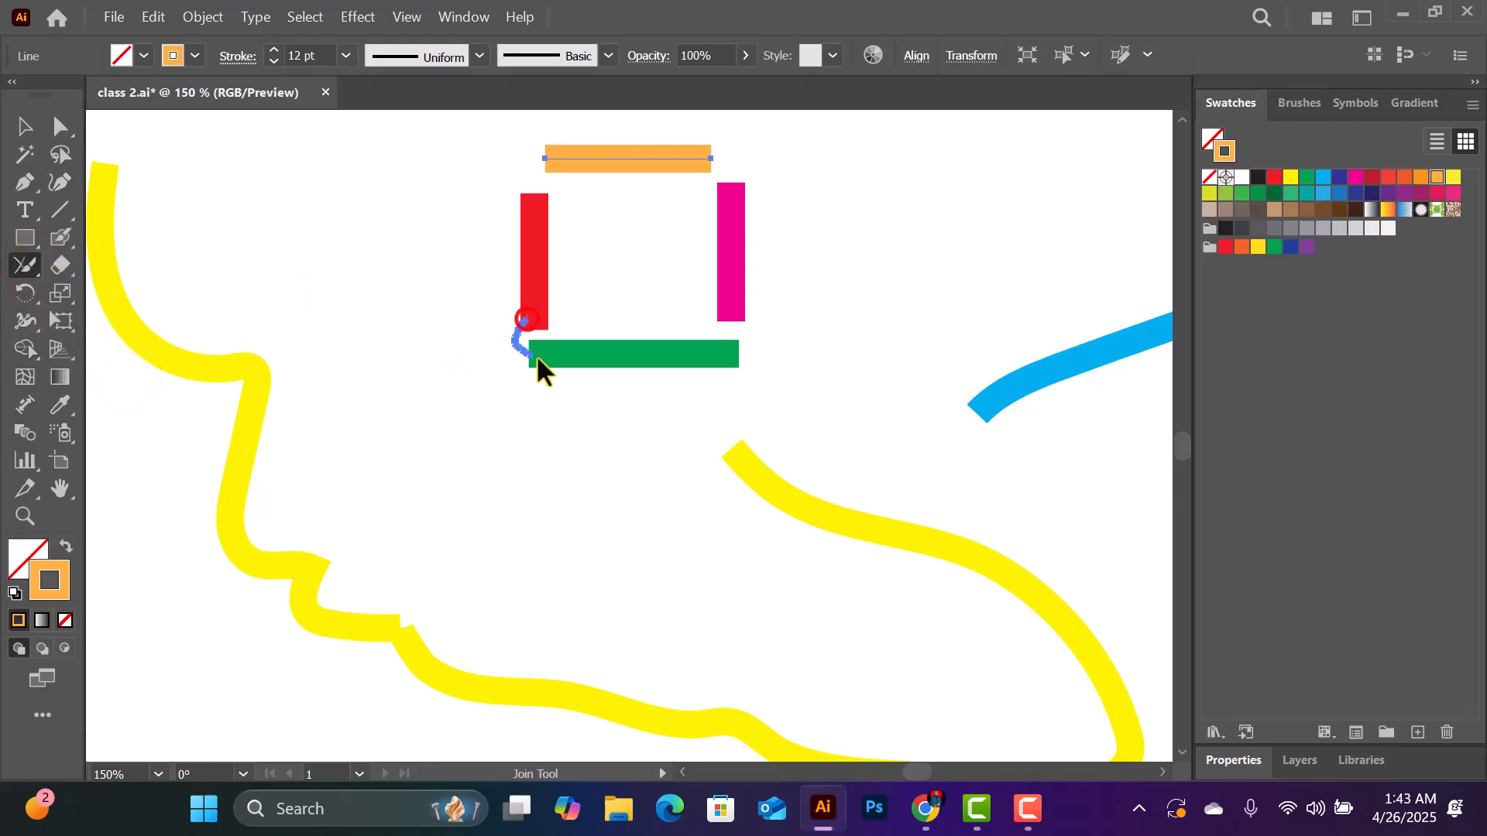
drag(531, 357, 541, 354)
- Select all four coloured lines and join the red and green ones at their shared corner with the Join tool
click(25, 126)
drag(574, 170, 781, 347)
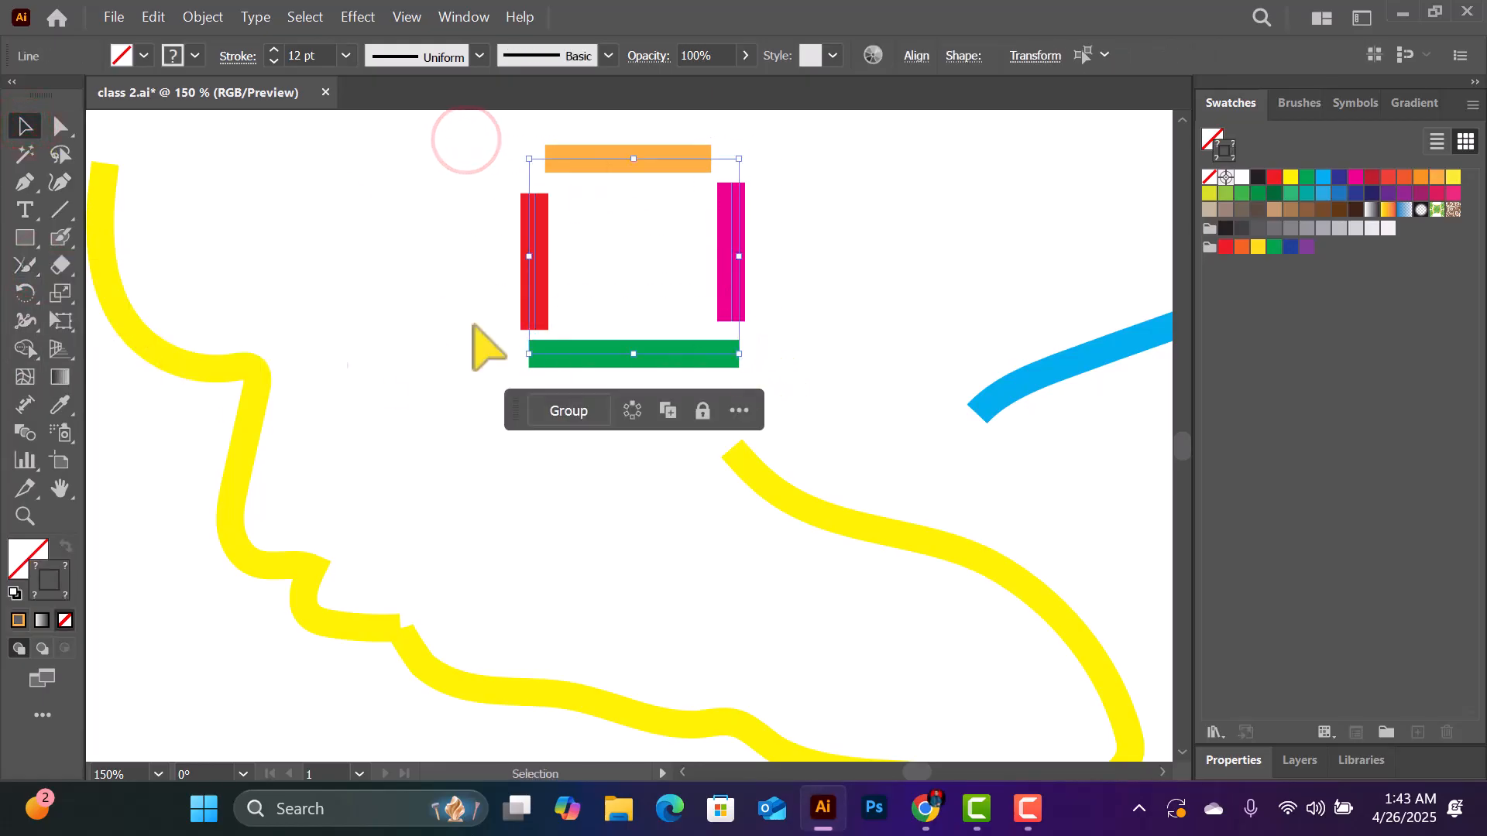
click(22, 271)
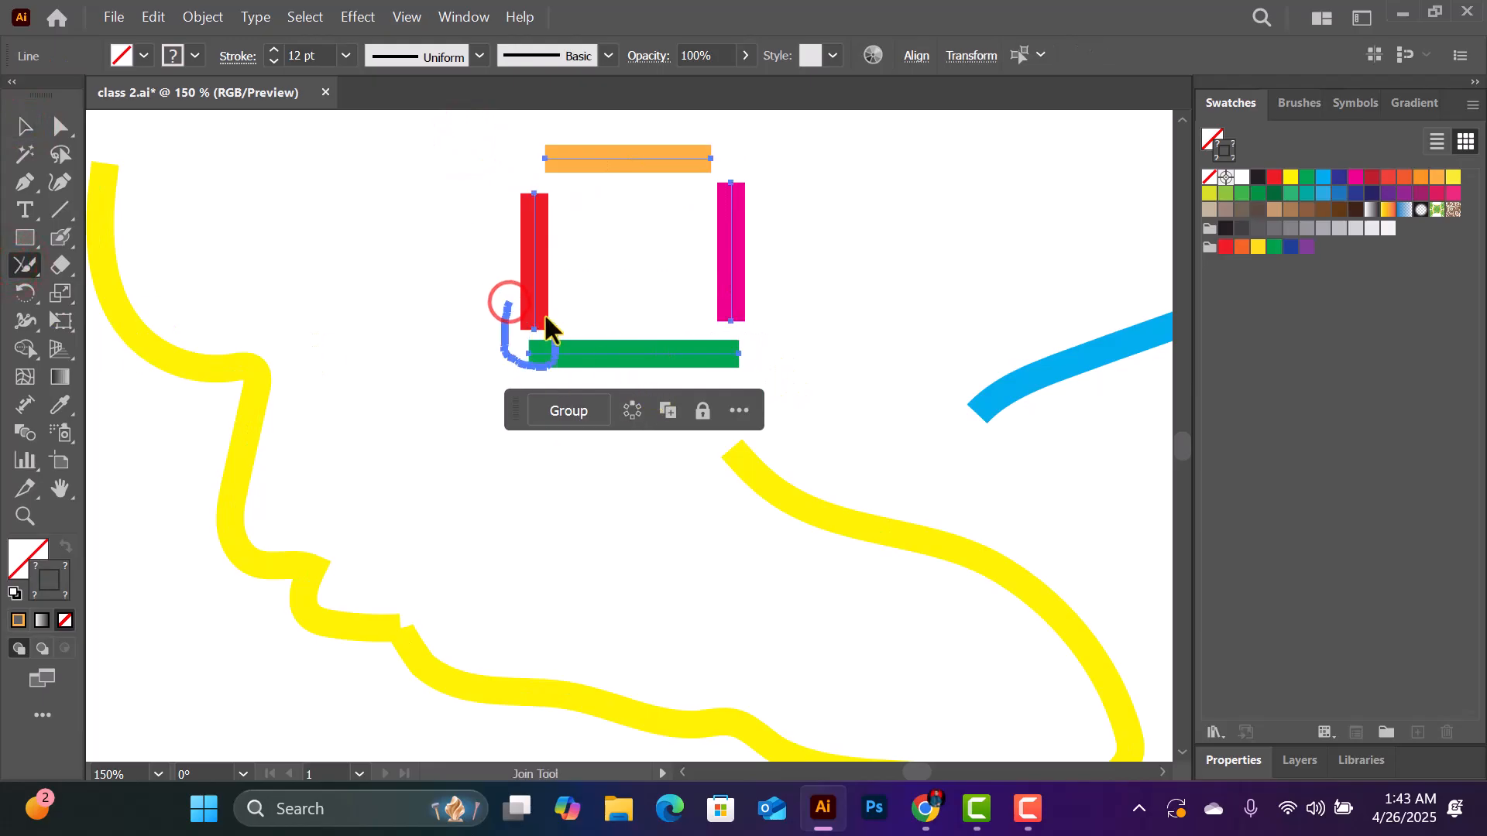
drag(554, 338, 554, 340)
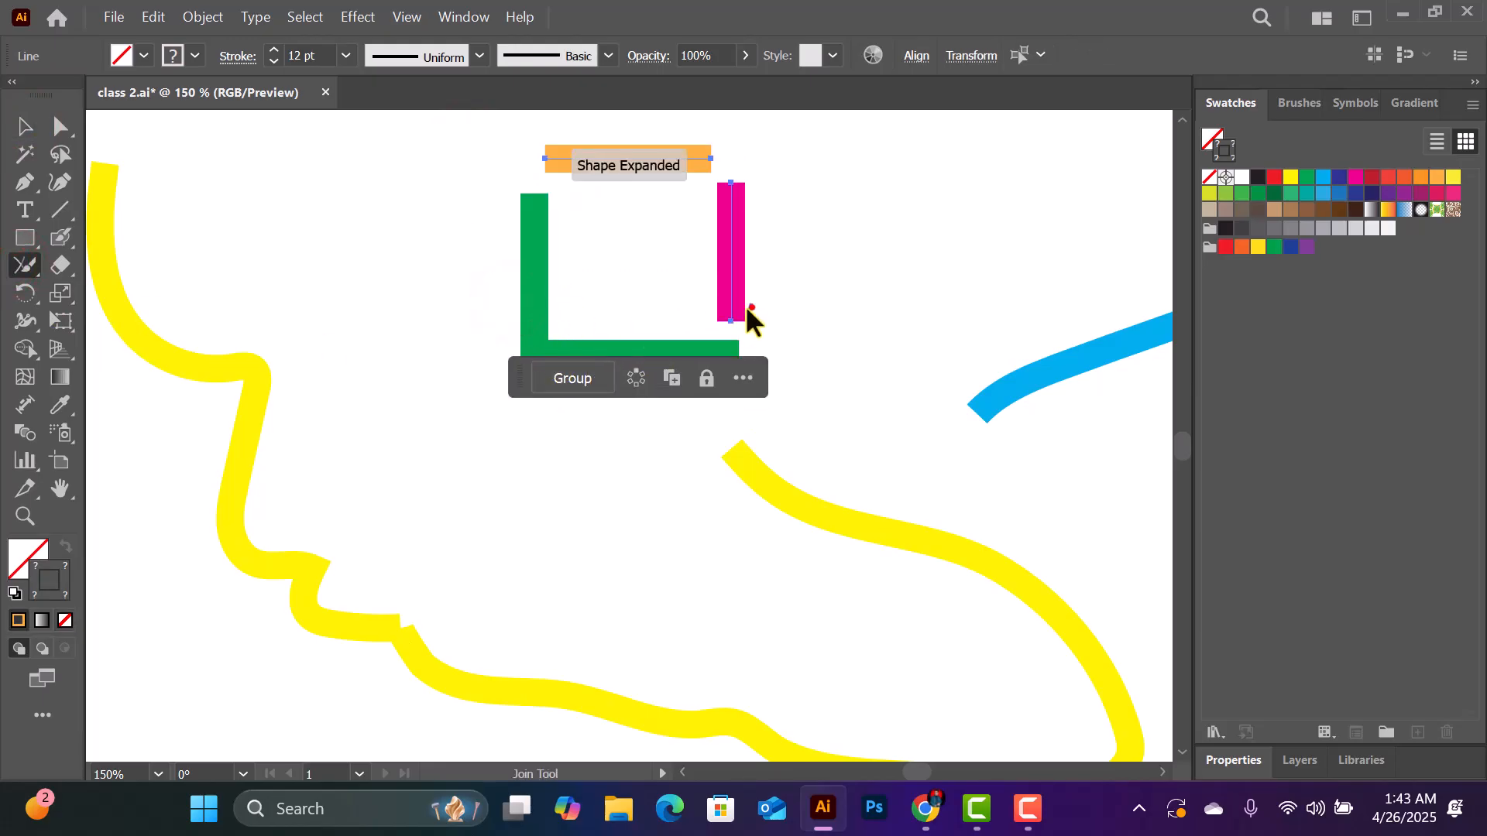
- Select the coloured lines and join the magenta line's lower end to the green L-shape's right end with the Join tool
mouse_move(751, 305)
mouse_down()
mouse_move(710, 330)
mouse_move(741, 361)
mouse_up()
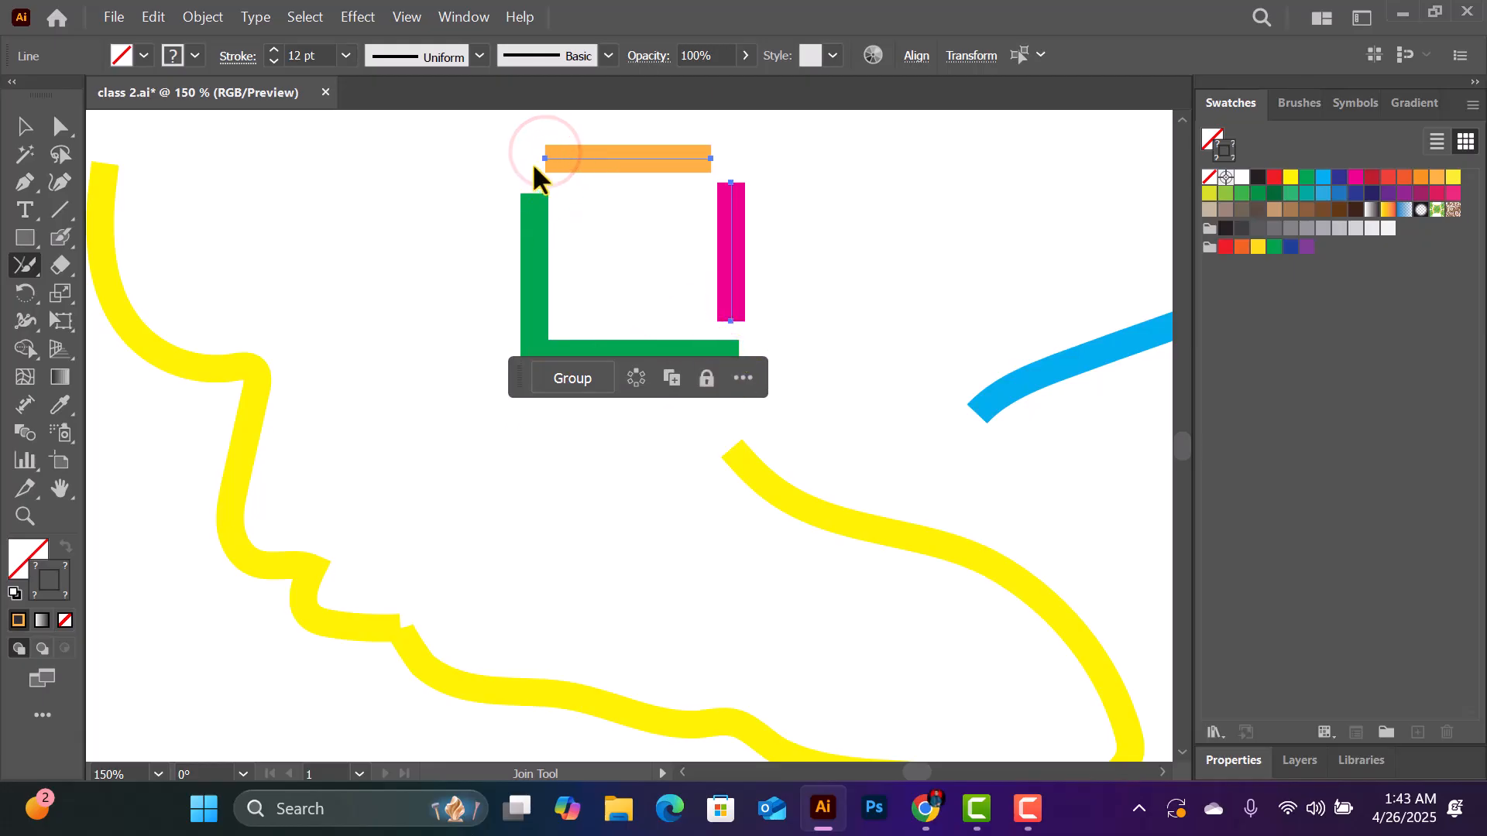
click(24, 127)
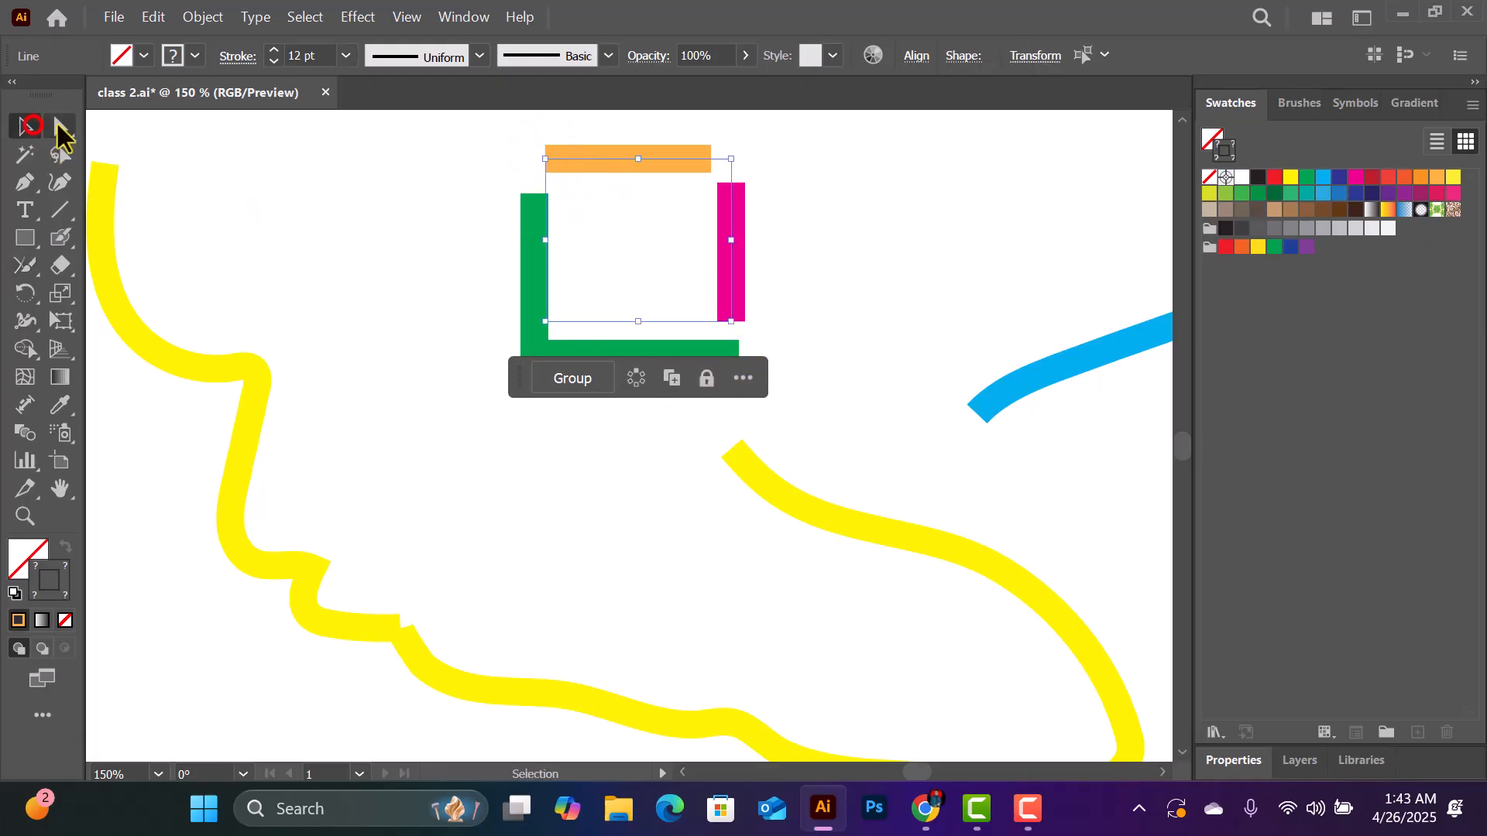
drag(491, 143, 780, 382)
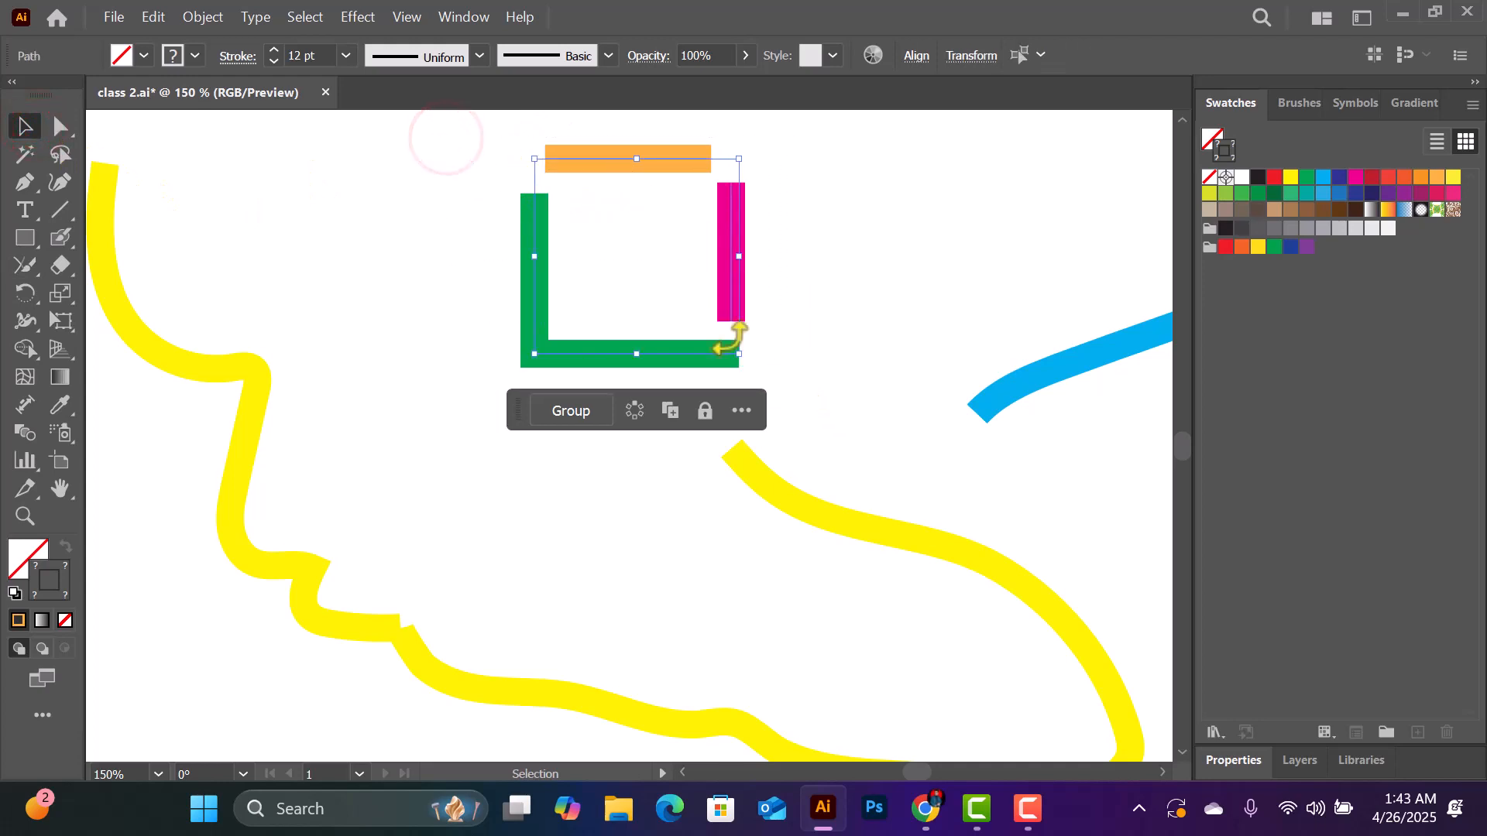
click(27, 264)
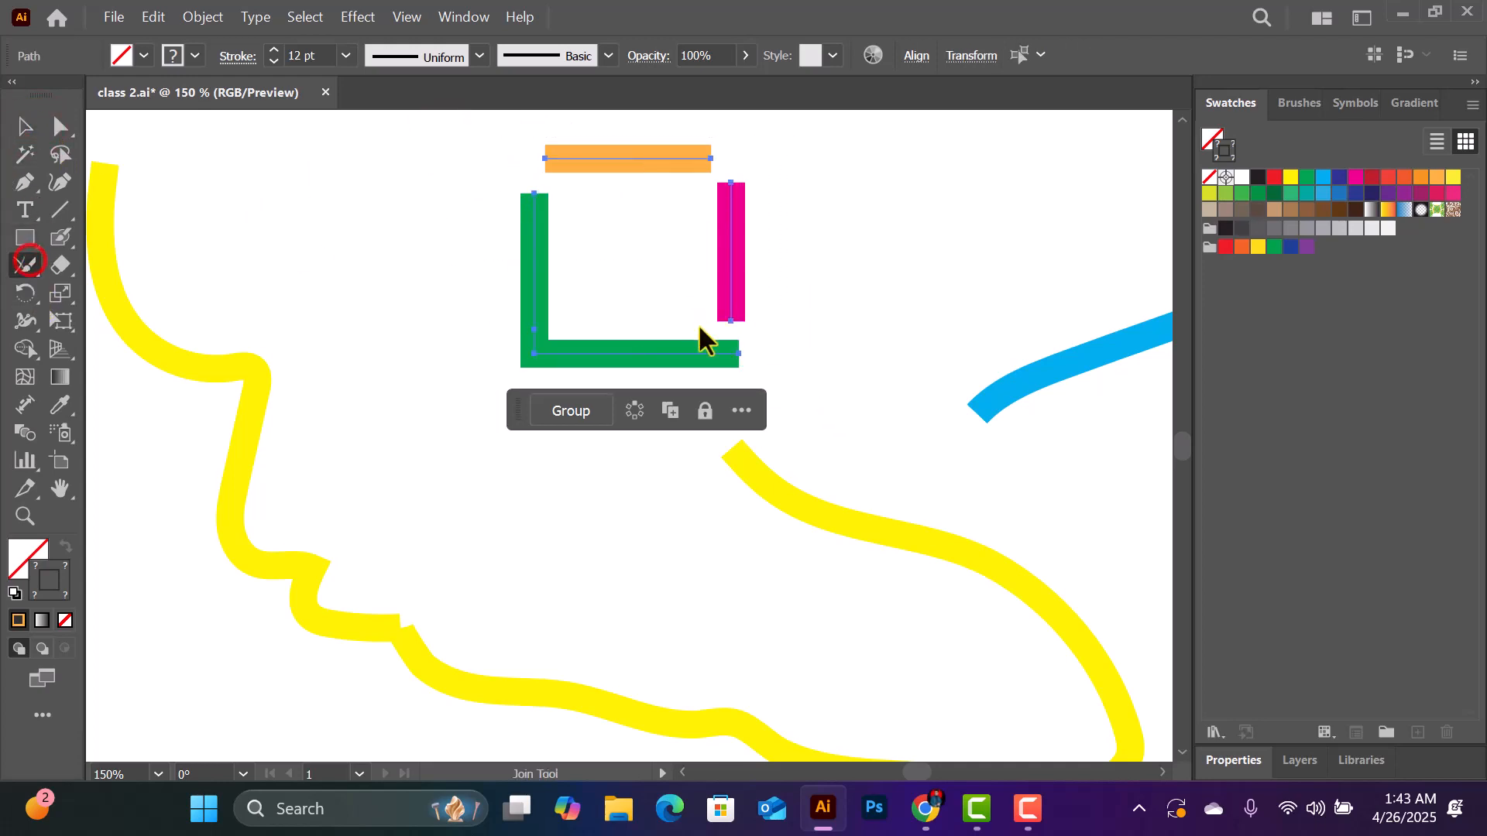
drag(719, 314, 721, 318)
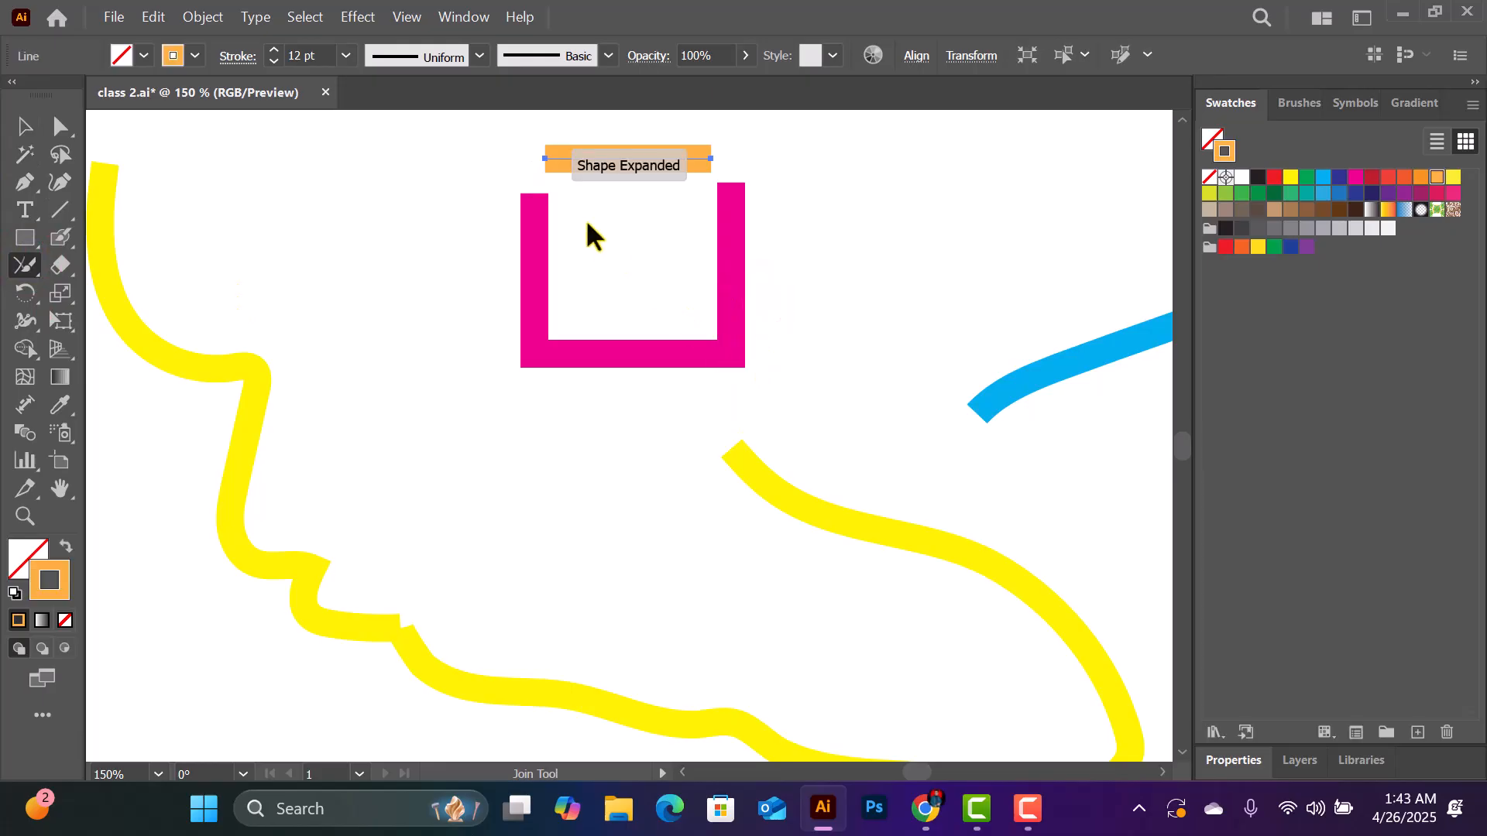
- Select the orange line and the magenta U-shape and join them at the upper-left corner with the Join tool
click(24, 125)
drag(466, 135, 778, 302)
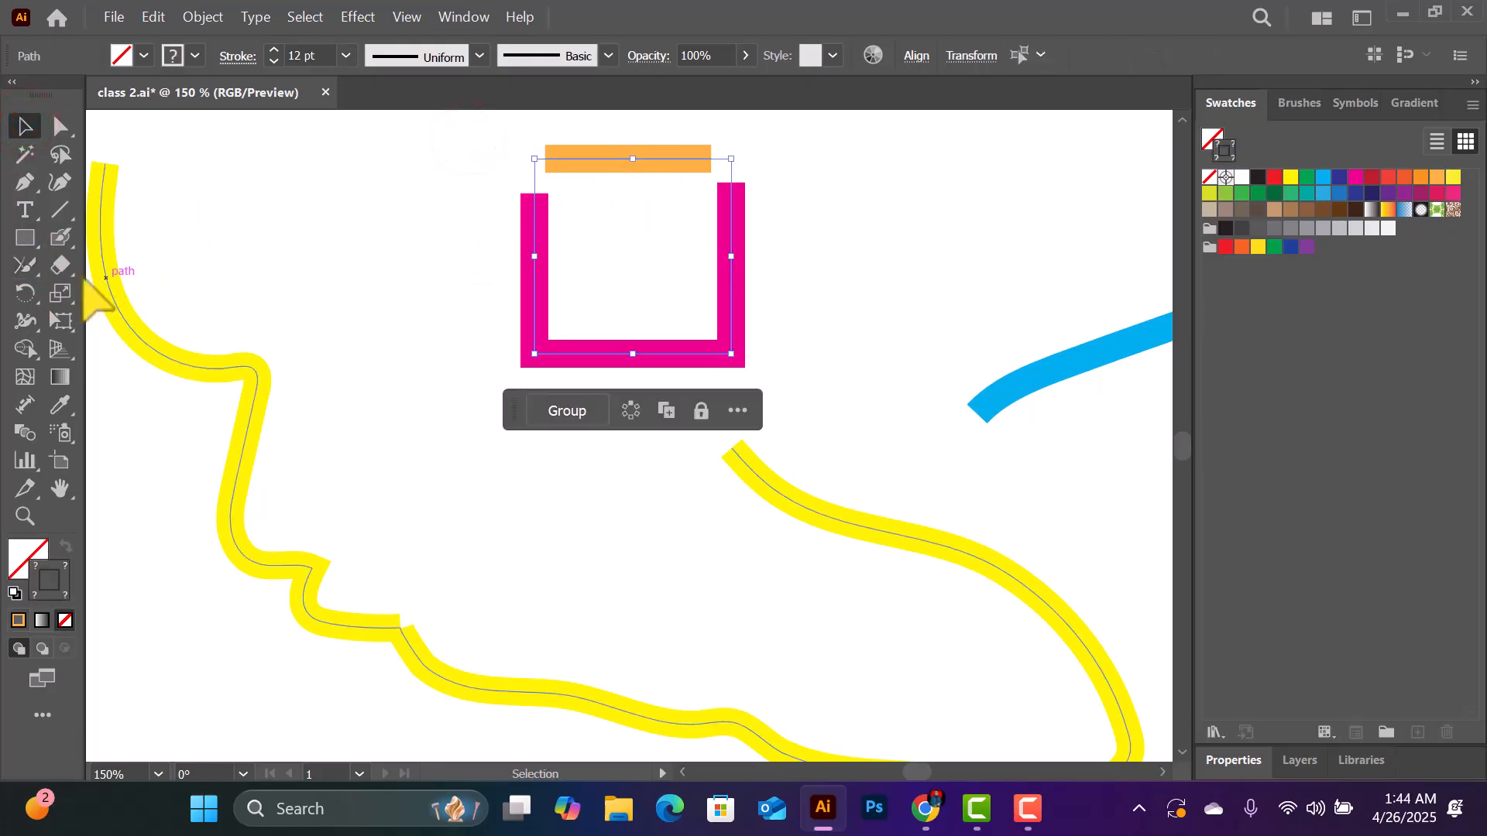
click(27, 267)
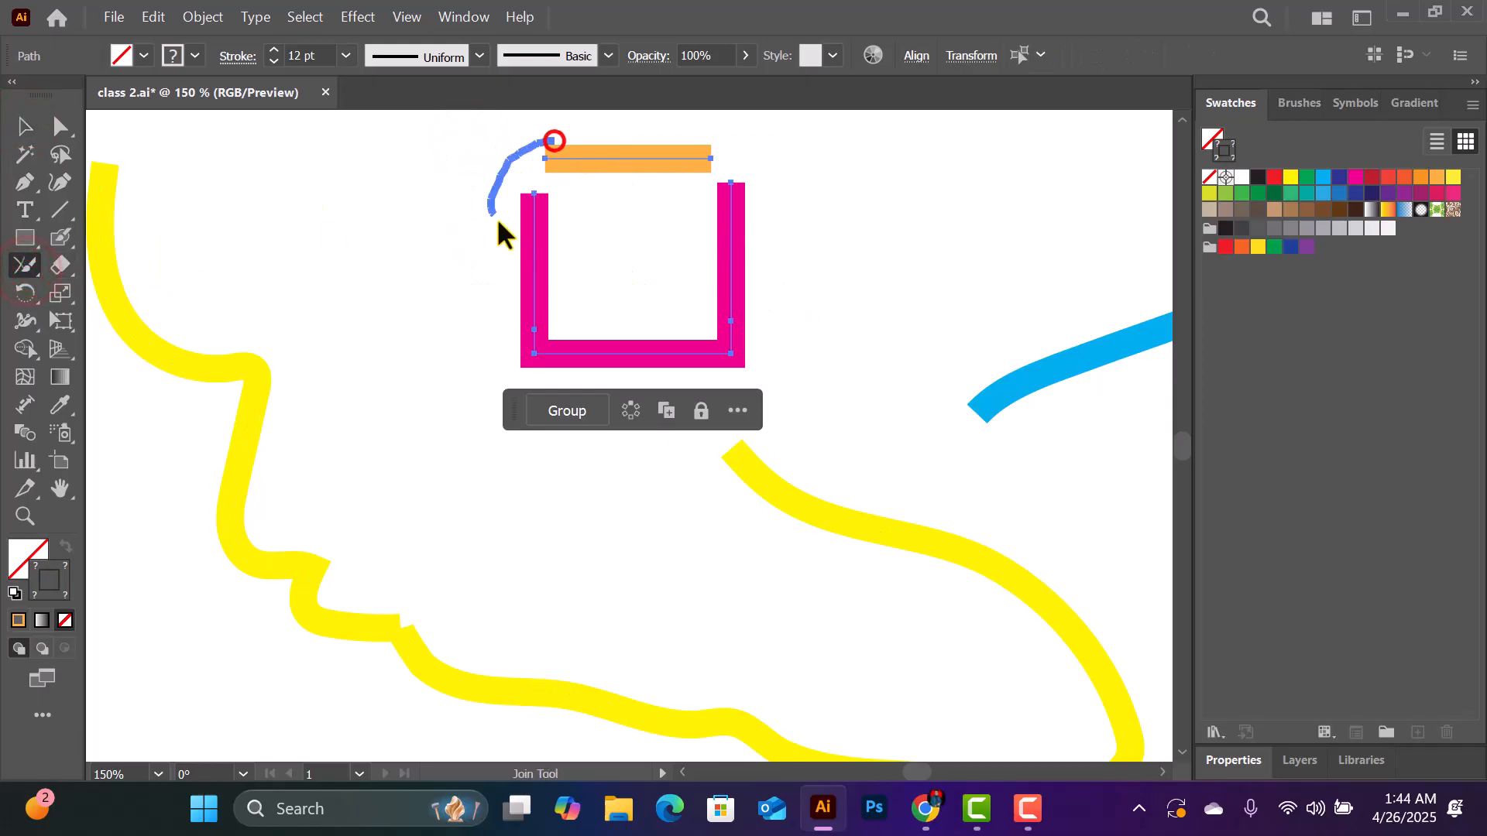
drag(561, 152, 564, 159)
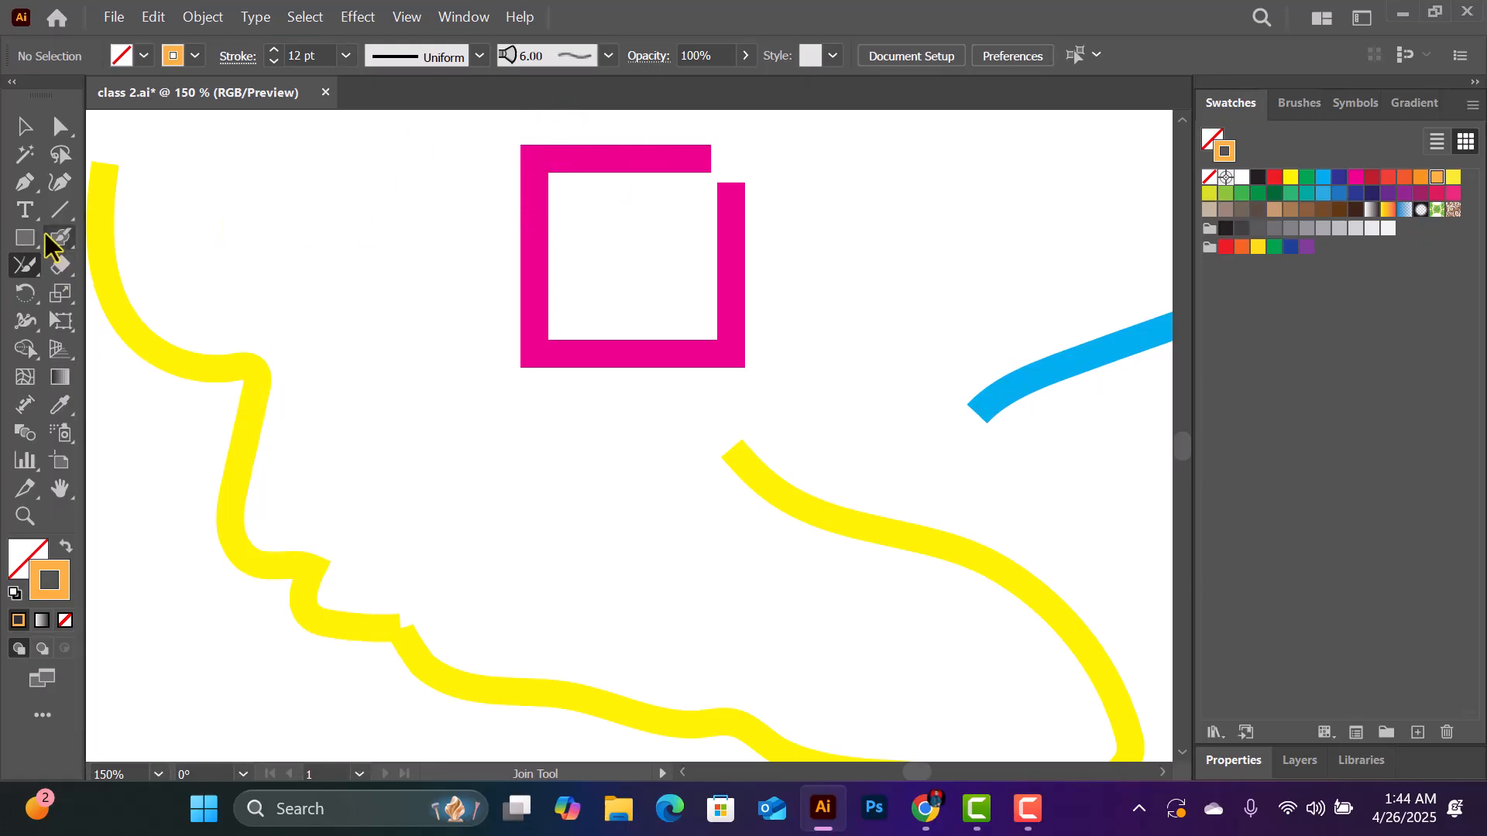
- Select the open magenta path and close its upper-right corner into a complete square with the Join tool
click(24, 126)
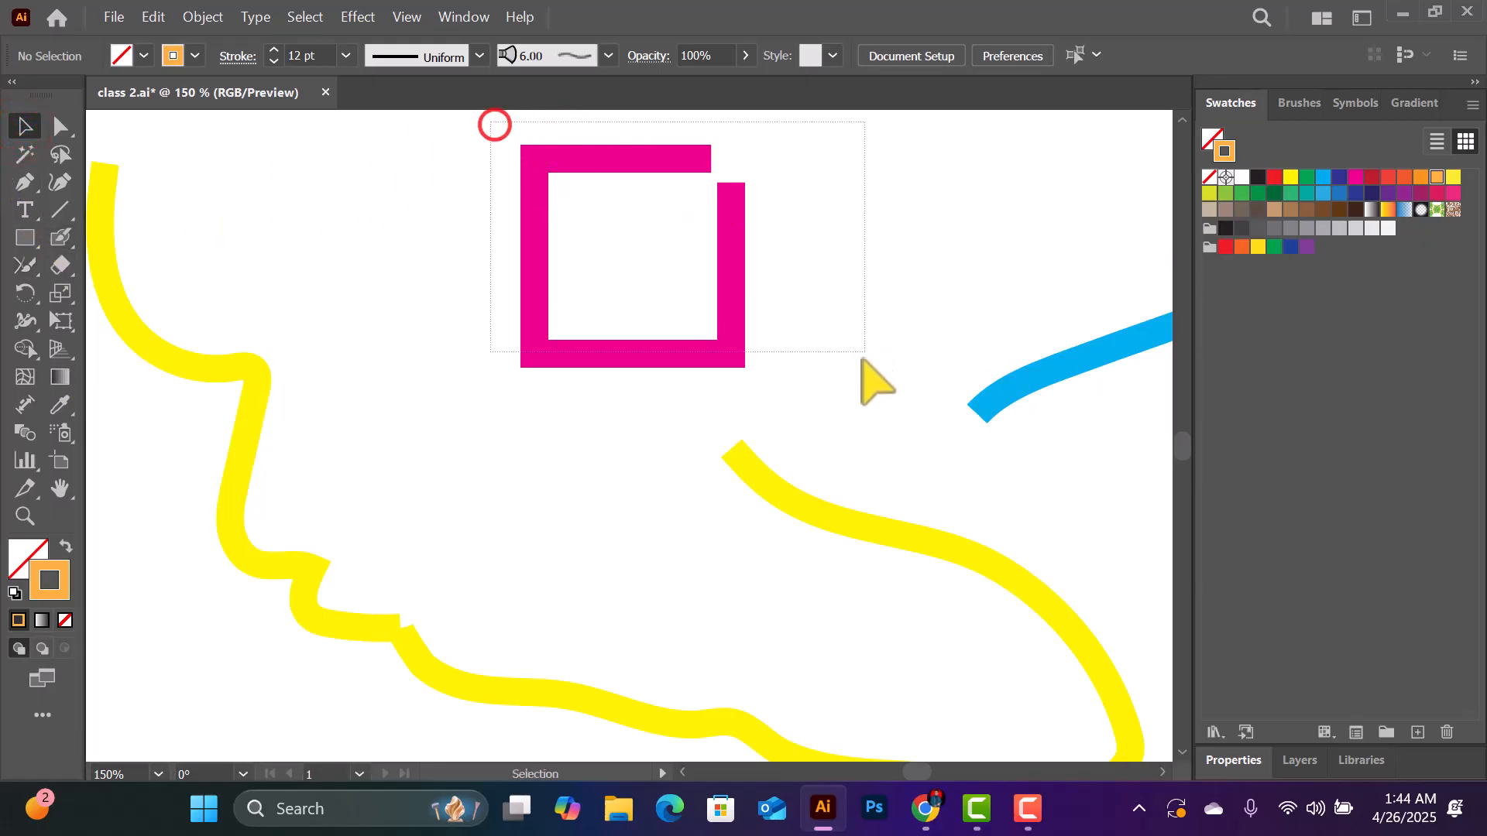
click(734, 293)
click(26, 267)
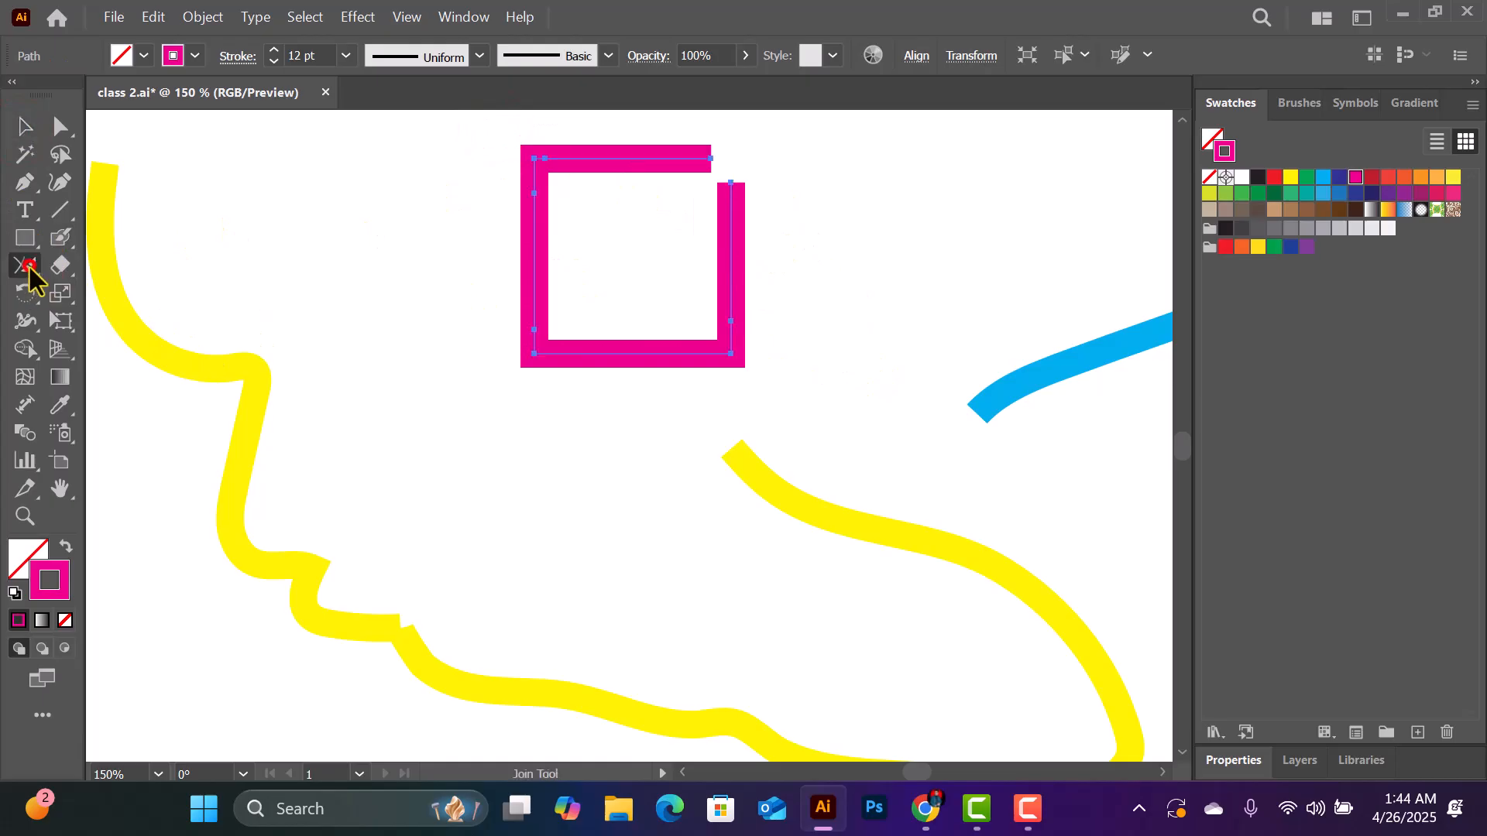
drag(709, 234, 720, 151)
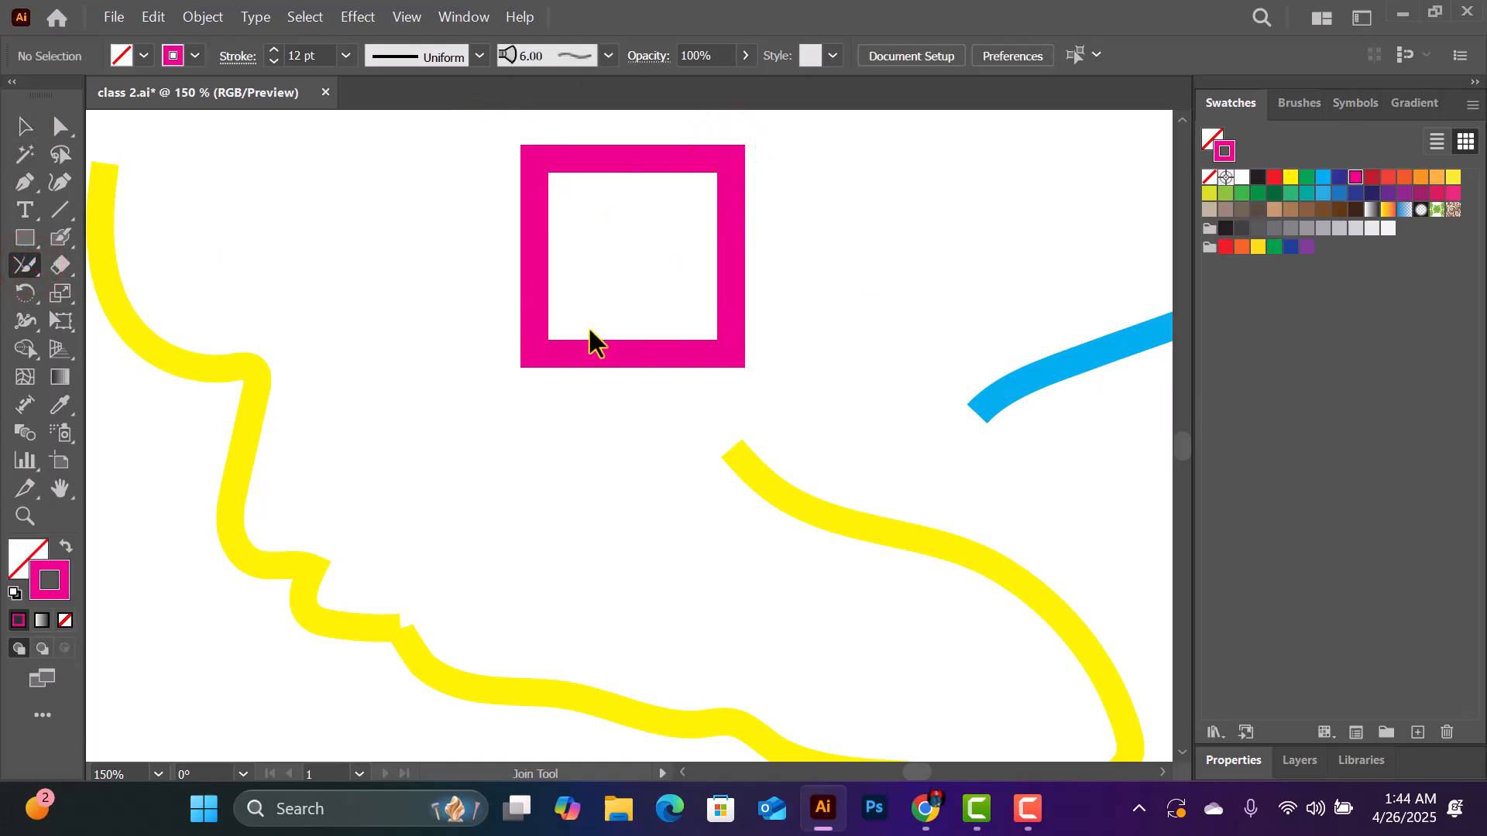
- Erase the yellow curve's upper branch below the magenta square and its wavy left stretch with the Eraser tool
click(26, 266)
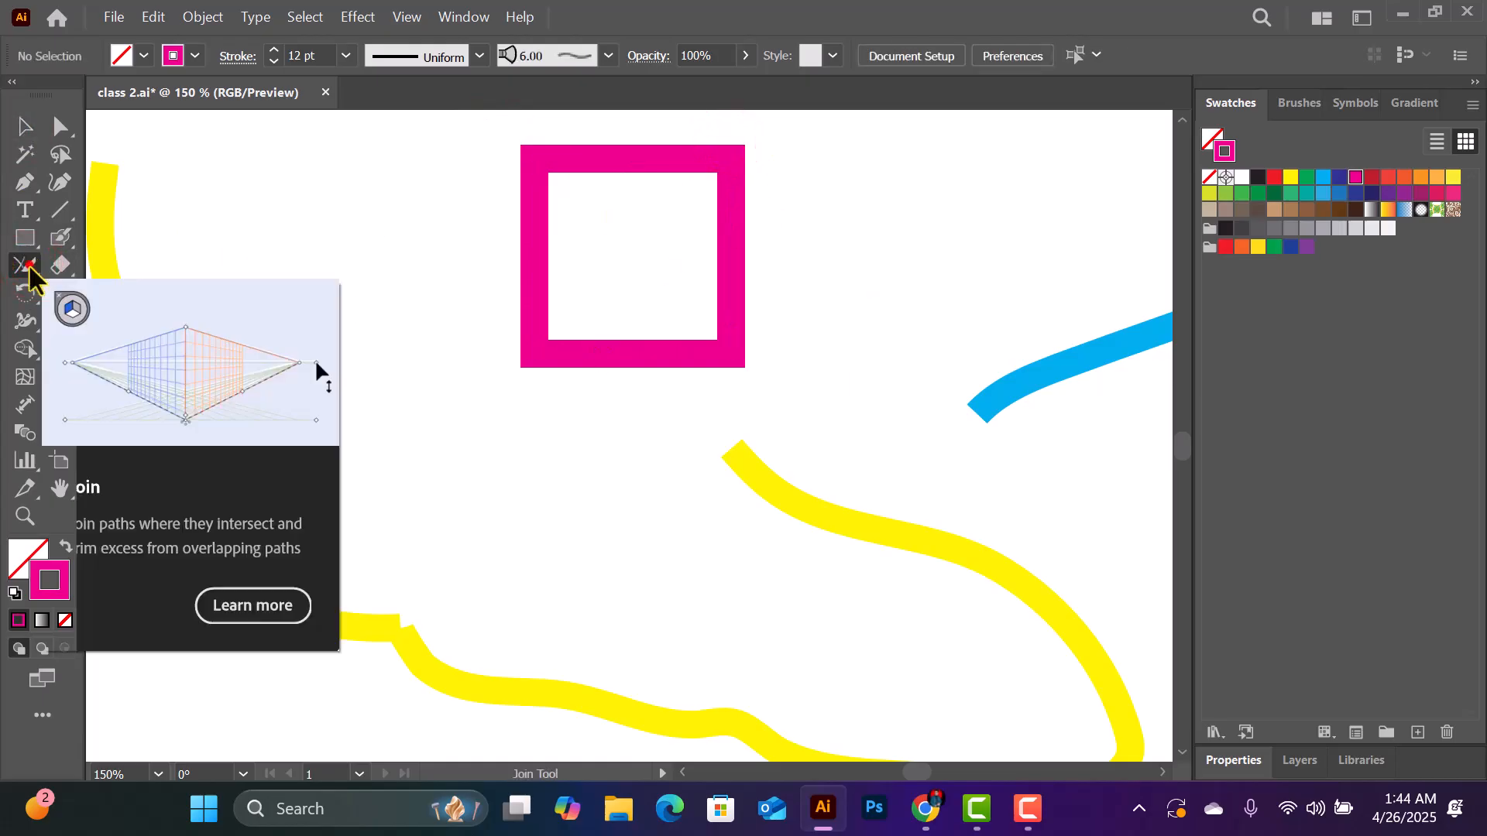
click(61, 264)
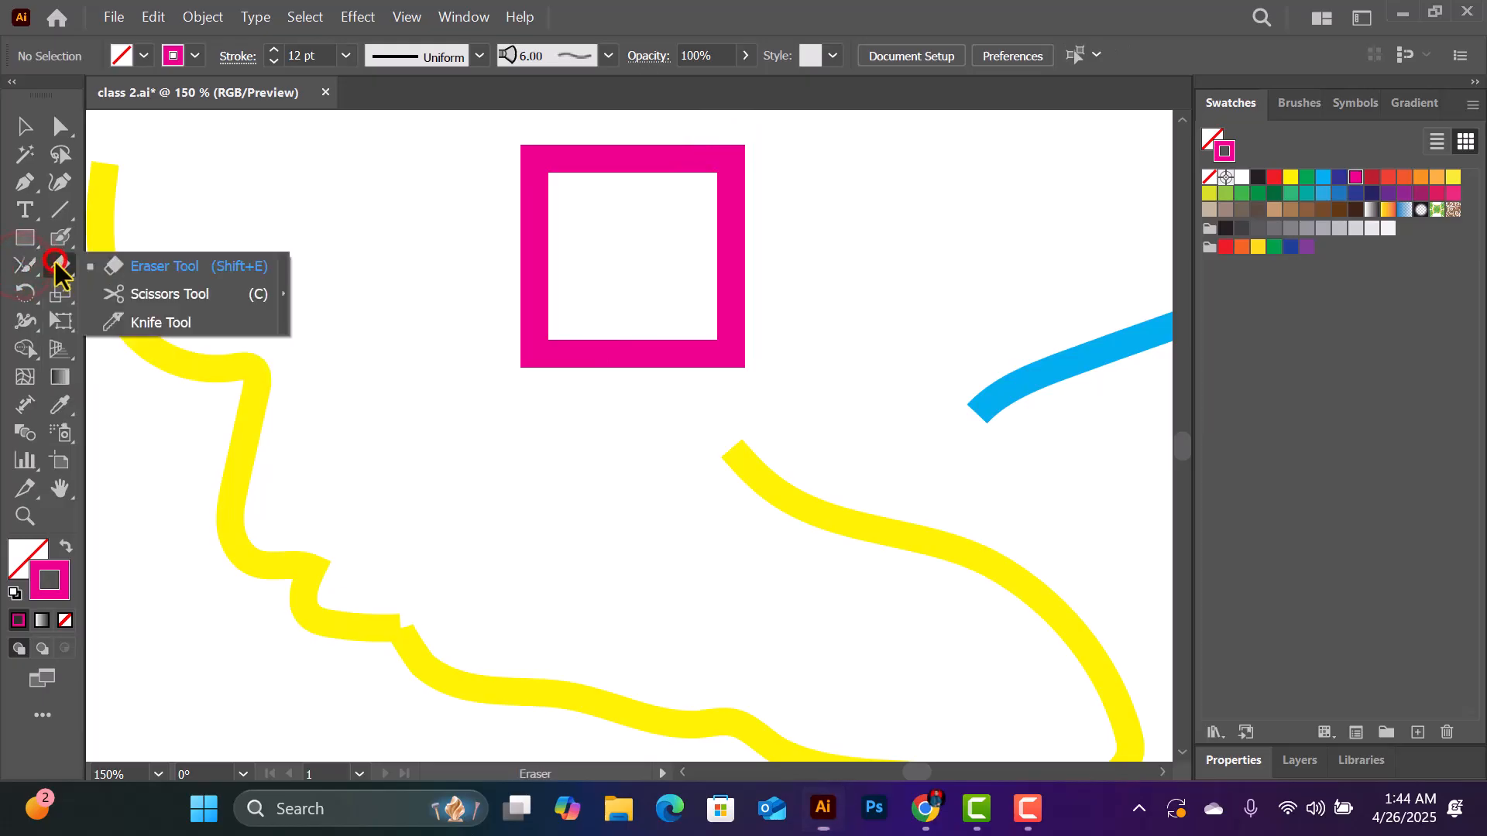
click(172, 268)
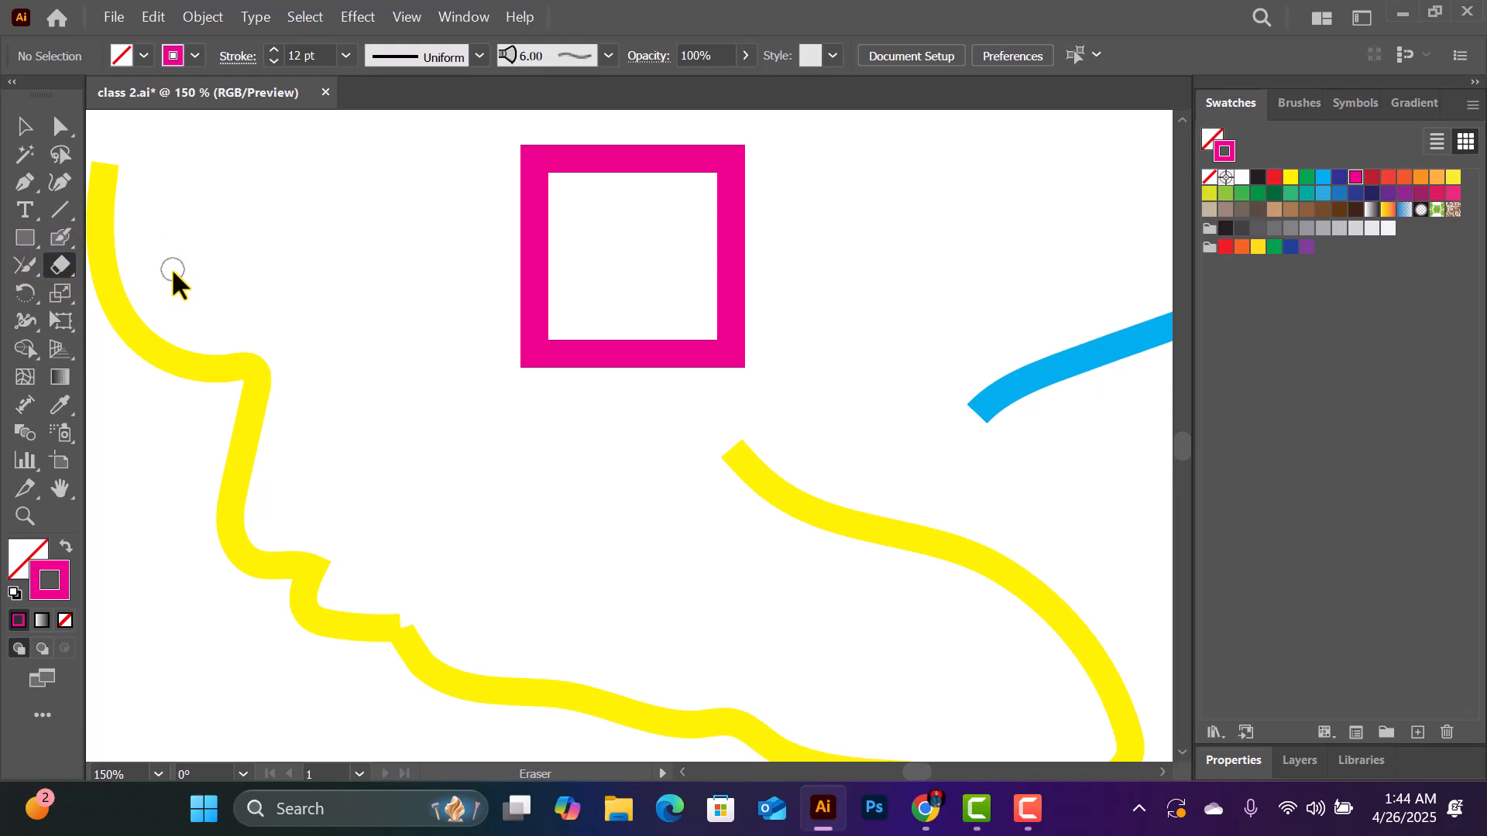
scroll(203, 317, down, 1)
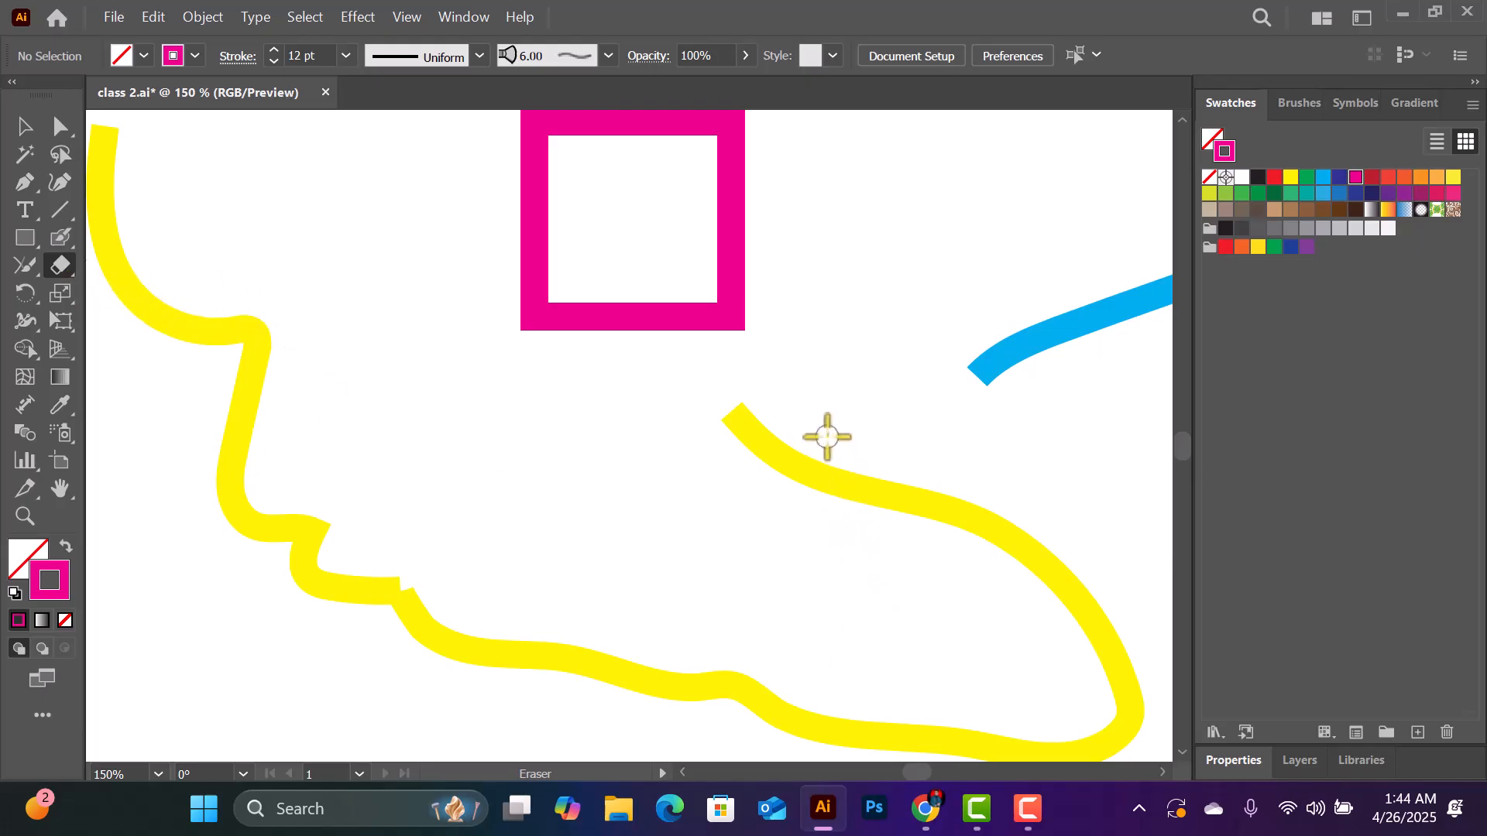
drag(833, 422, 767, 537)
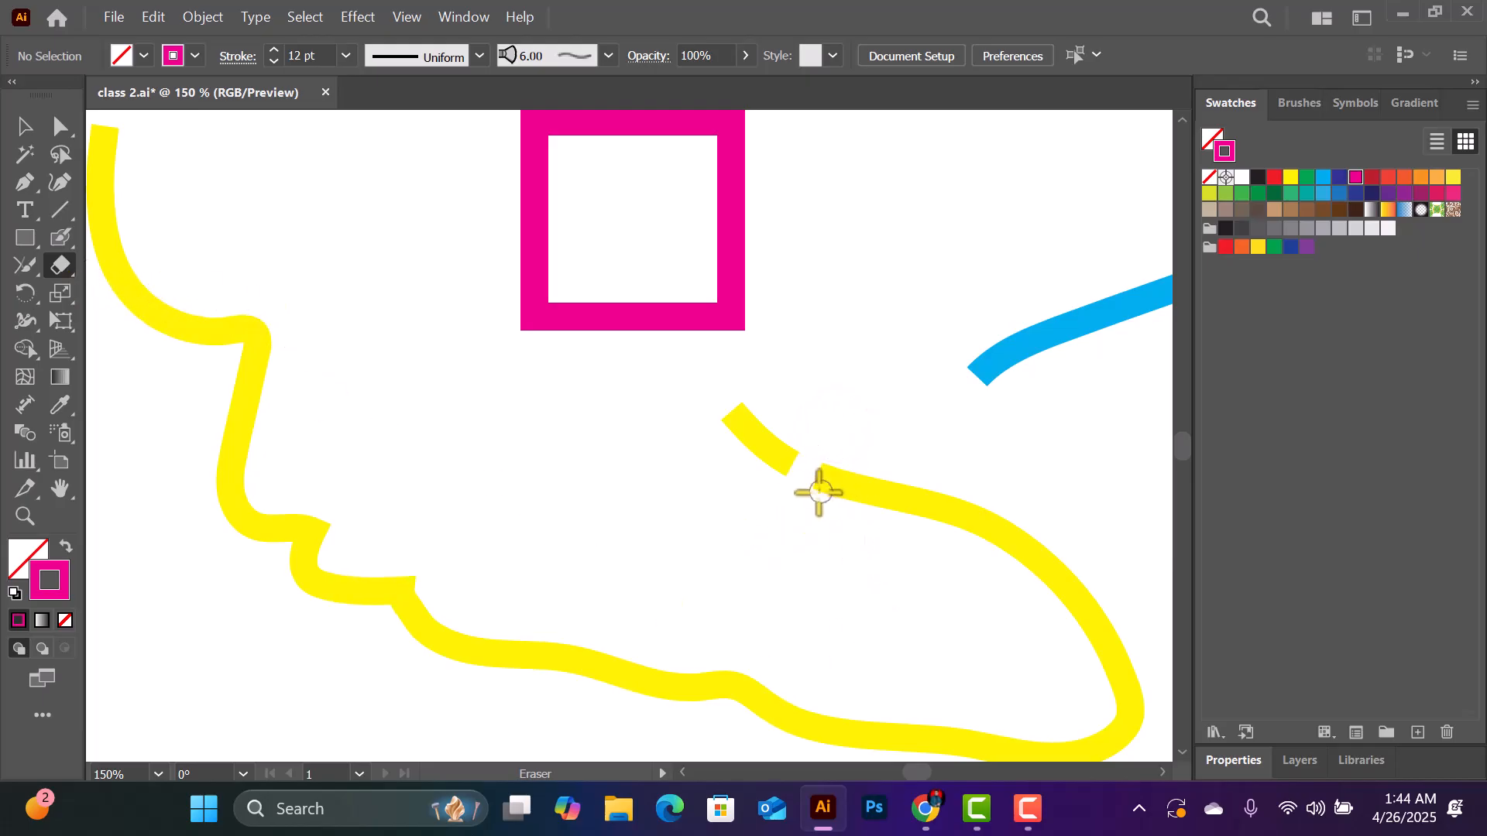
drag(886, 454, 823, 624)
mouse_move(966, 472)
mouse_down()
mouse_move(962, 527)
mouse_move(920, 498)
mouse_move(947, 518)
mouse_move(904, 504)
mouse_move(808, 536)
mouse_move(795, 485)
mouse_move(833, 494)
mouse_move(863, 452)
mouse_move(757, 481)
mouse_up()
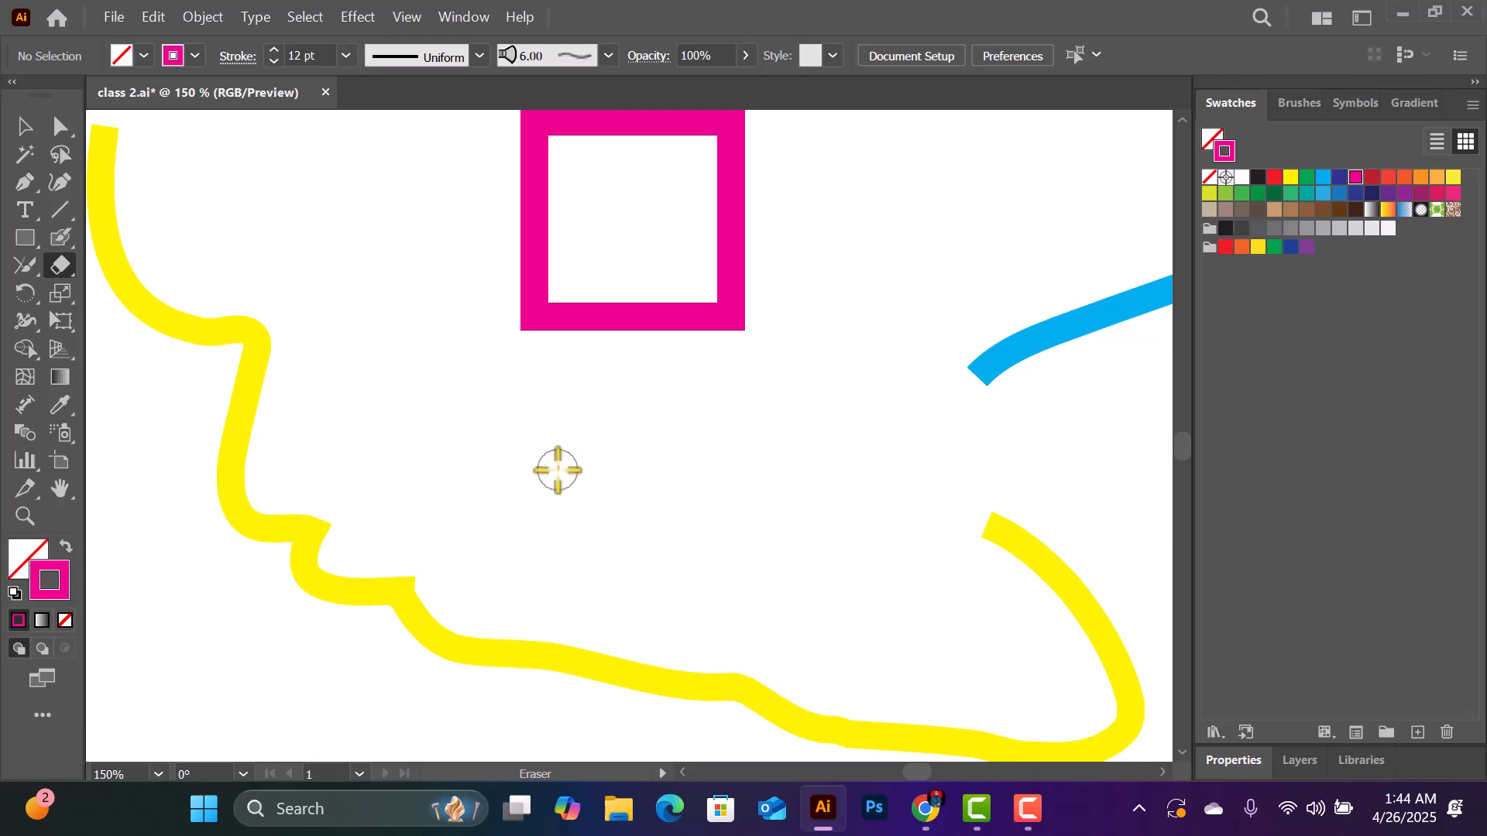
mouse_move(256, 340)
mouse_down()
mouse_move(244, 373)
mouse_move(341, 581)
mouse_move(251, 525)
mouse_move(426, 615)
mouse_move(544, 520)
mouse_up()
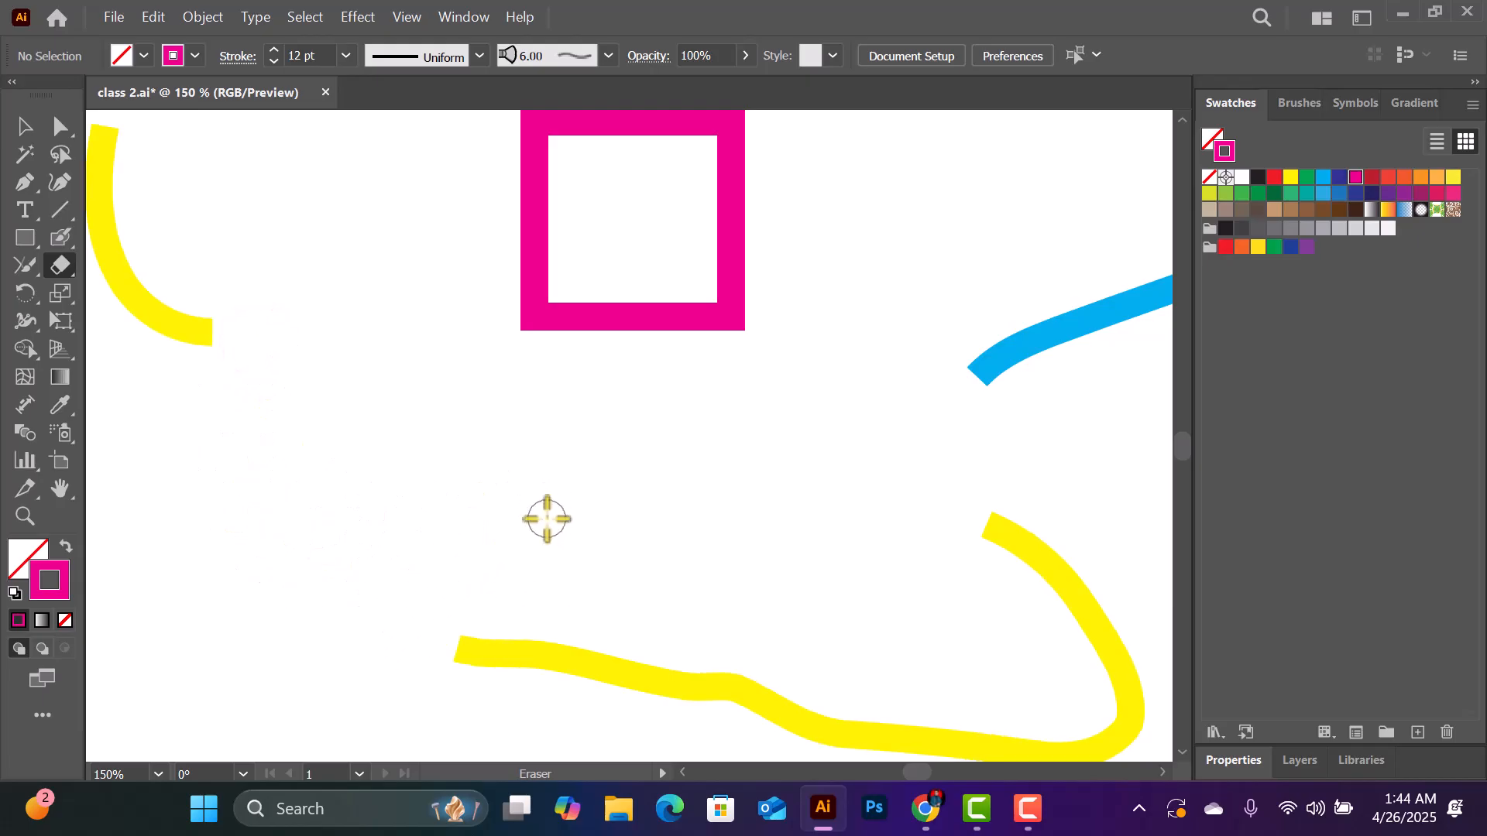
- Erase a stroke through the magenta square's lower side and remove the upper end of the yellow curve's right bend
drag(673, 272, 588, 413)
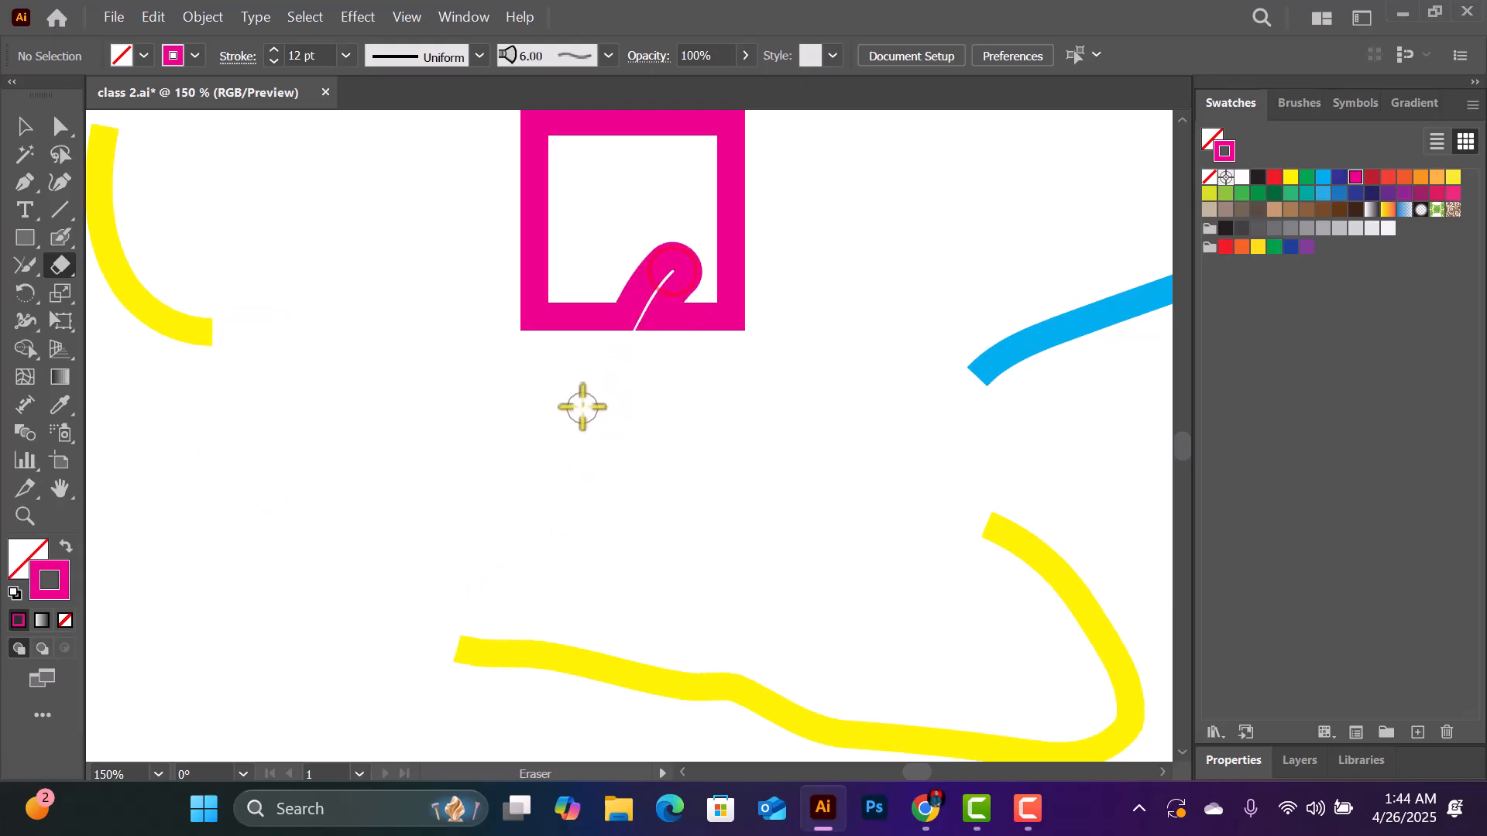
mouse_move(919, 455)
mouse_down()
mouse_move(1013, 527)
mouse_move(1023, 570)
mouse_move(1027, 535)
mouse_move(1053, 571)
mouse_up()
scroll(612, 202, up, 2)
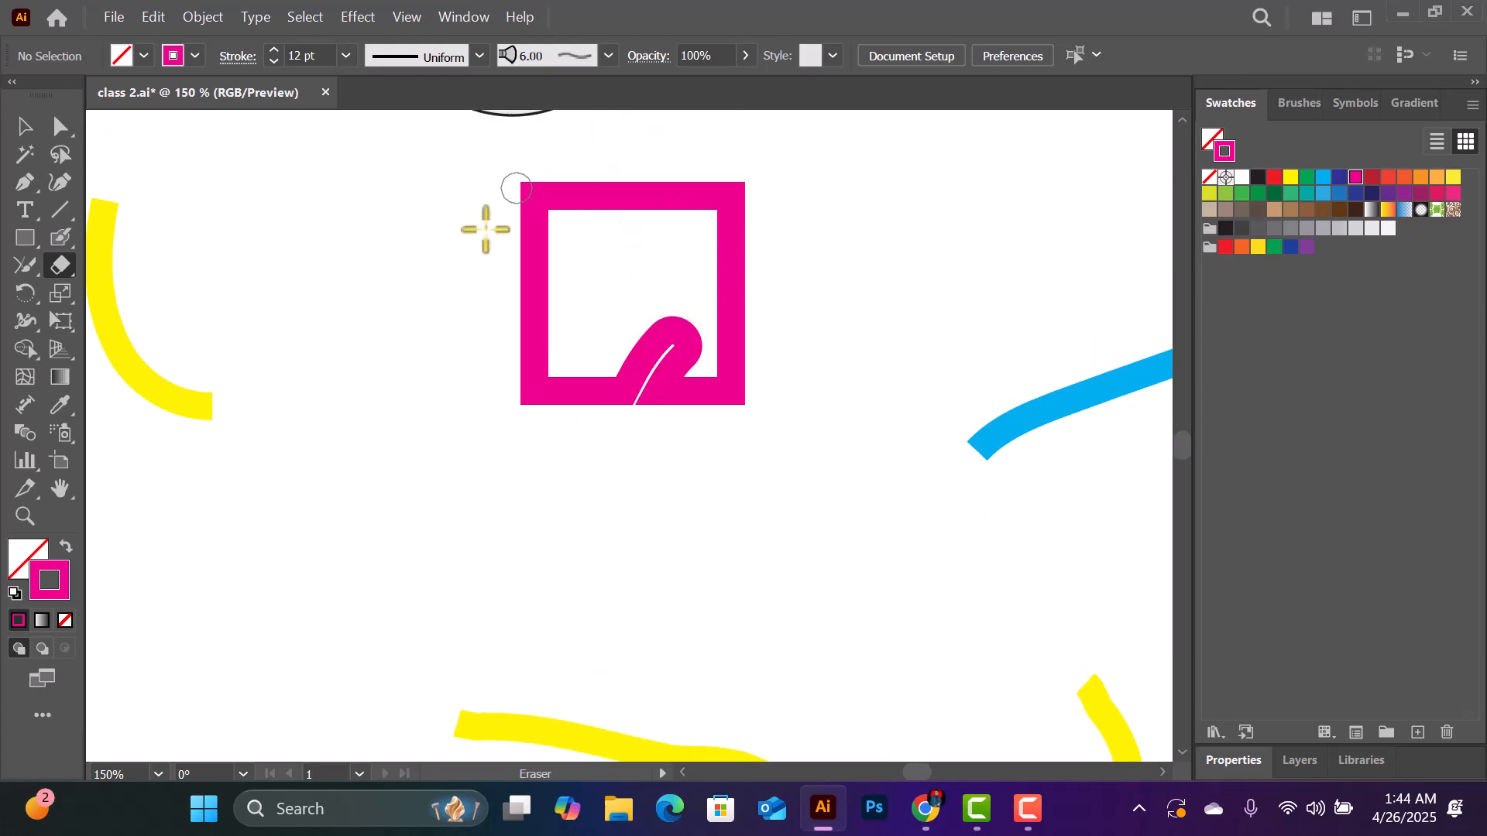
drag(637, 411, 583, 425)
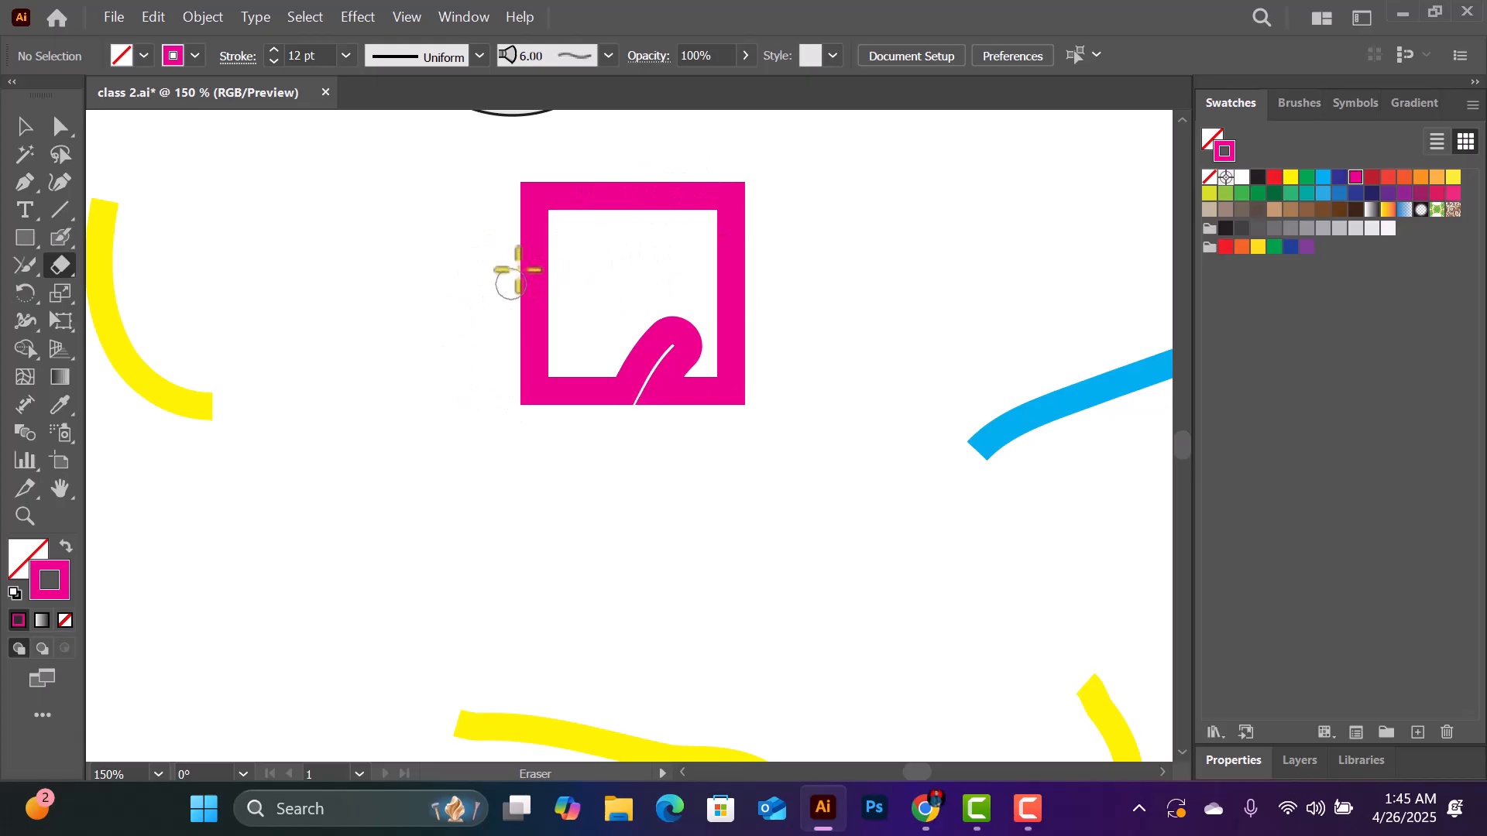
- Erase more strokes through the magenta square: one each in its left, right and lower sides and two in its upper side
drag(496, 274, 618, 254)
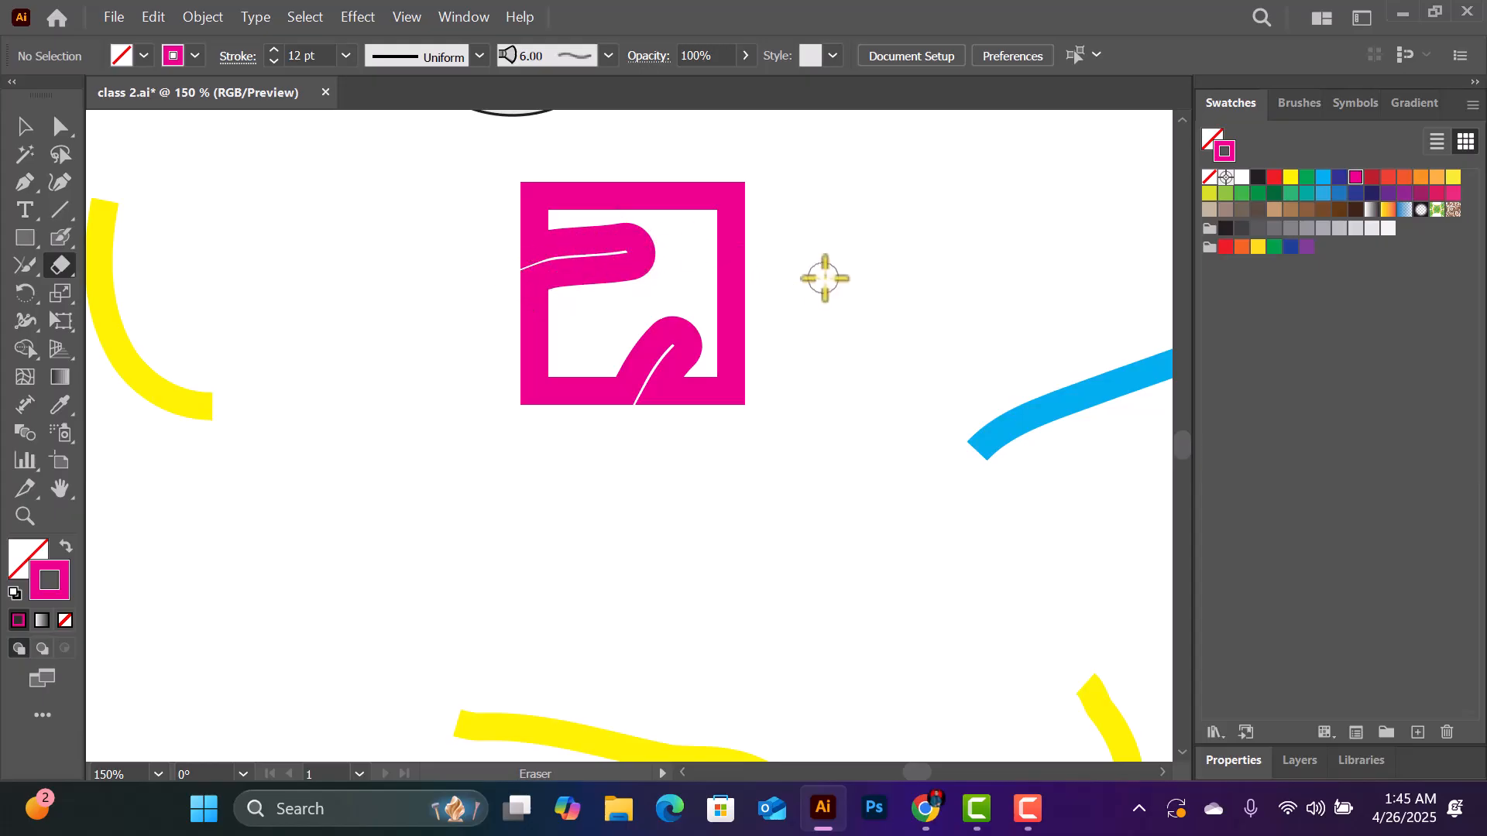
drag(693, 266, 887, 303)
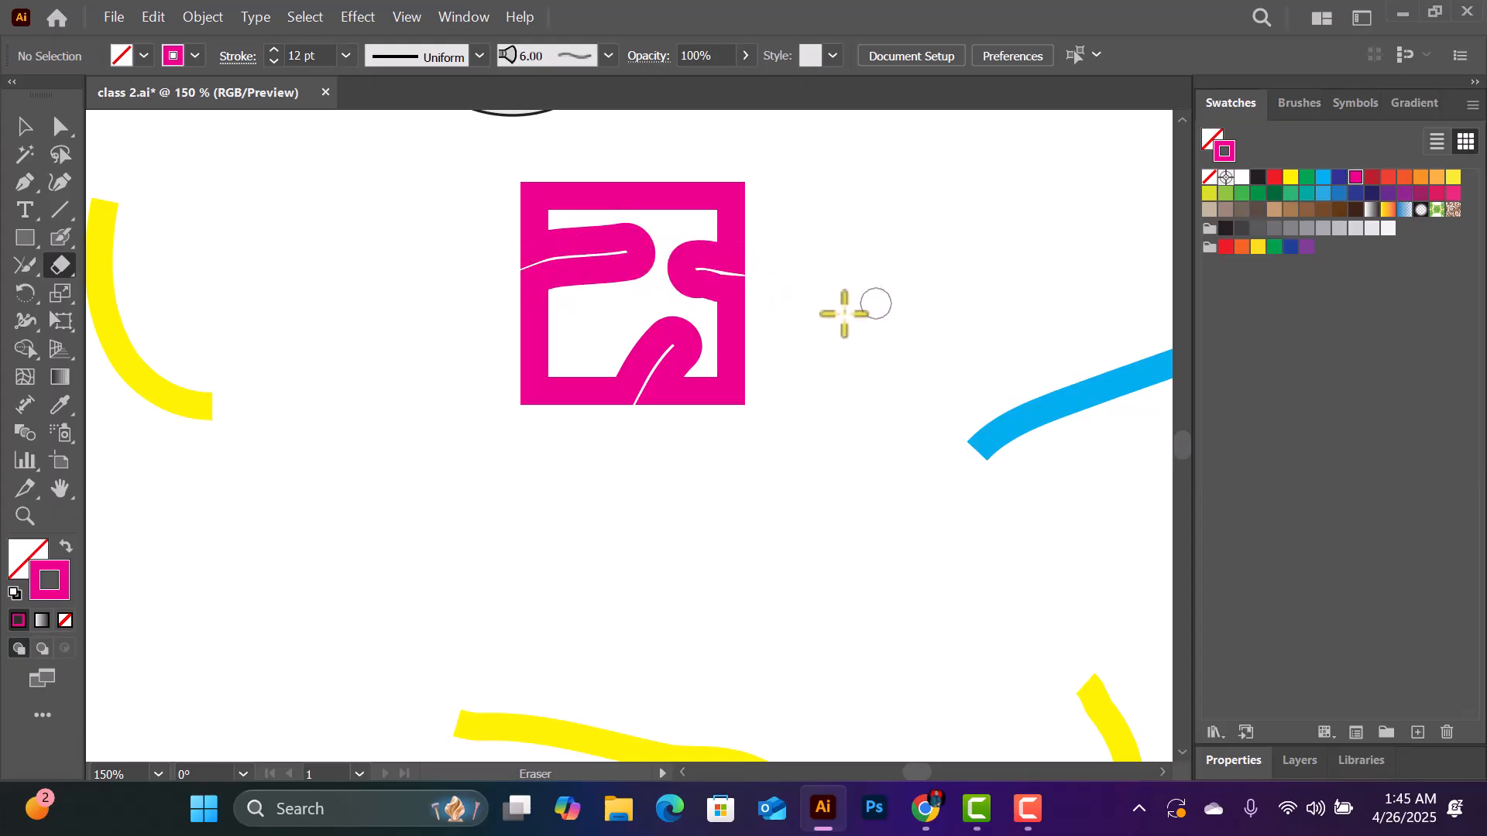
click(587, 336)
drag(568, 439, 573, 423)
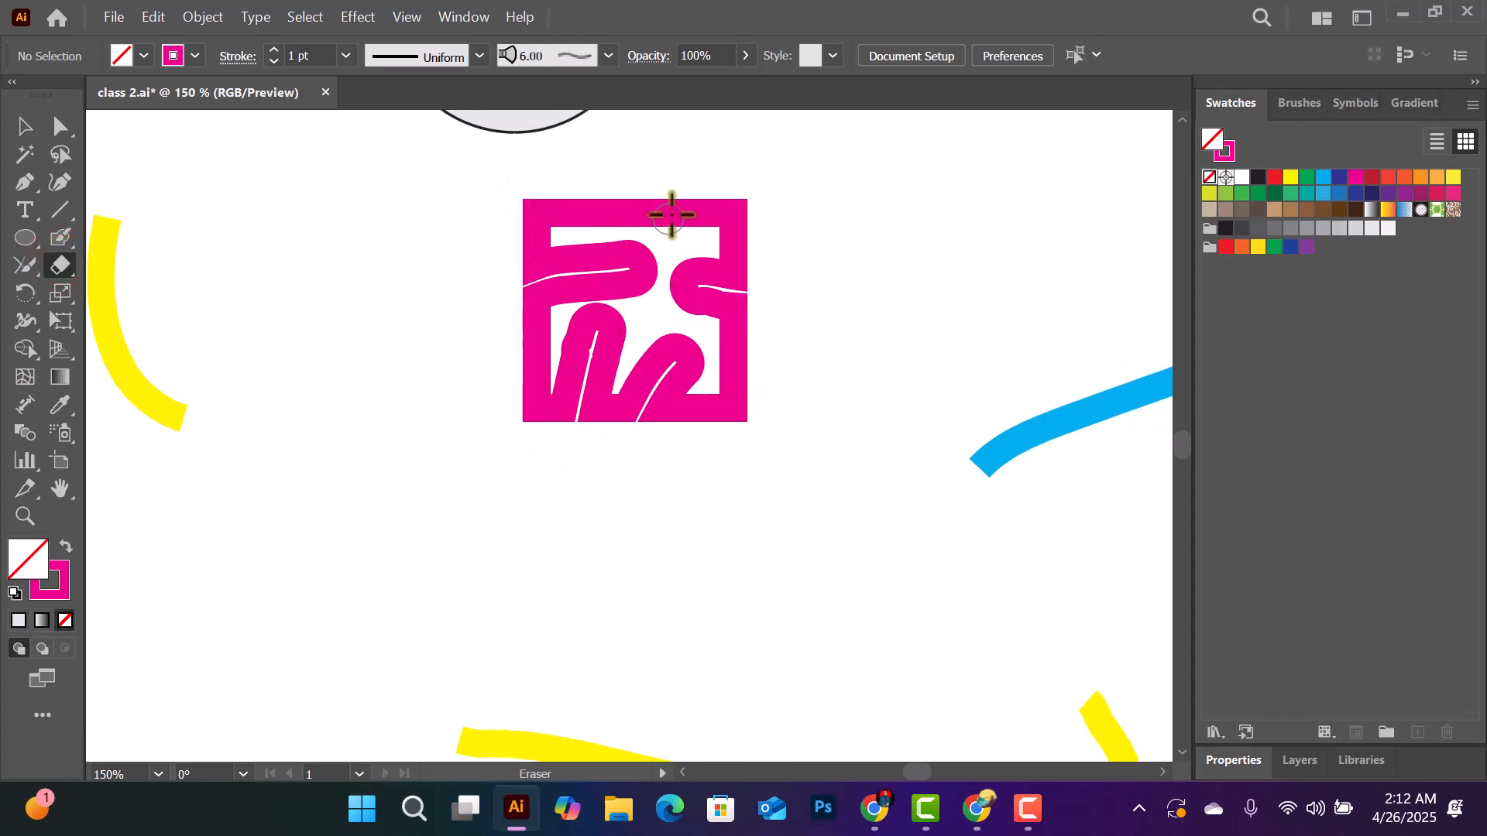
drag(671, 193, 664, 266)
drag(572, 214, 570, 165)
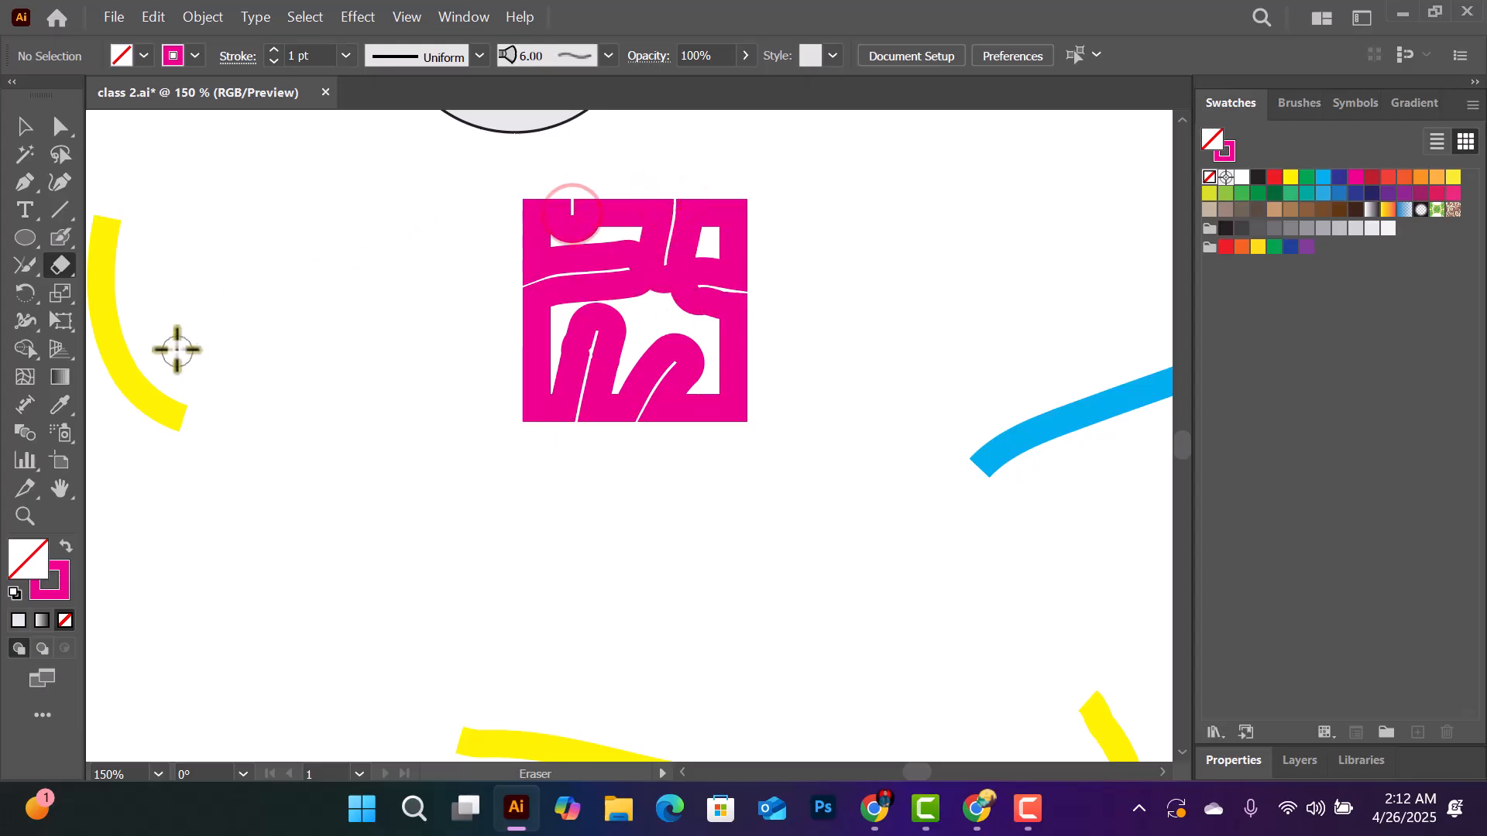
- Erase the lower end of the left yellow curve and the left end of the blue line
drag(183, 409, 162, 399)
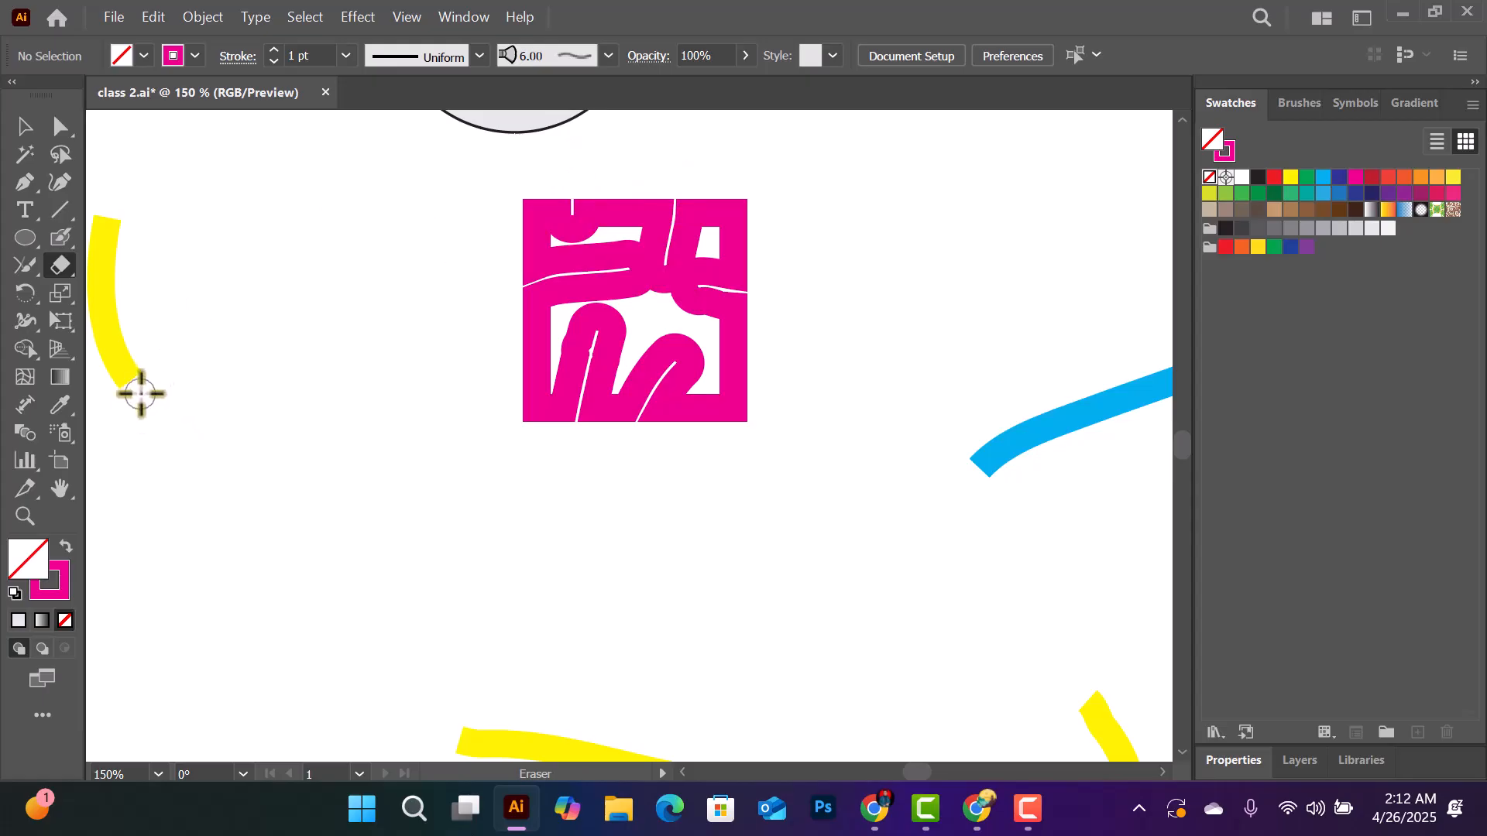
scroll(252, 391, up, 1)
mouse_move(962, 507)
mouse_down()
mouse_move(1001, 557)
mouse_move(999, 517)
mouse_move(1031, 511)
mouse_up()
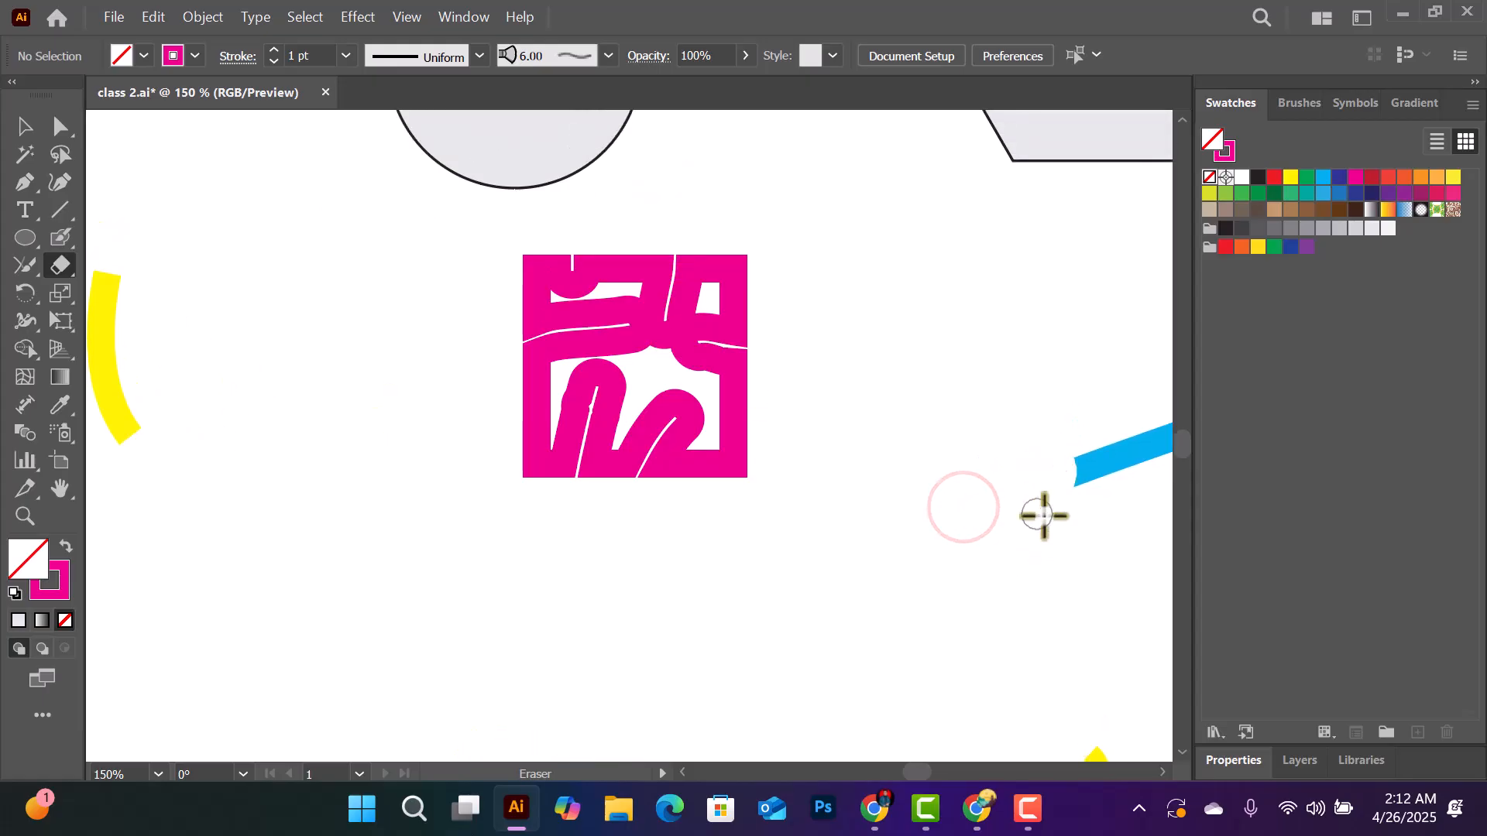
- Draw a wide, flat magenta ellipse below and to the left of the square and set its stroke to 5 pt
mouse_move(54, 275)
mouse_down()
mouse_move(131, 322)
mouse_move(151, 295)
mouse_up()
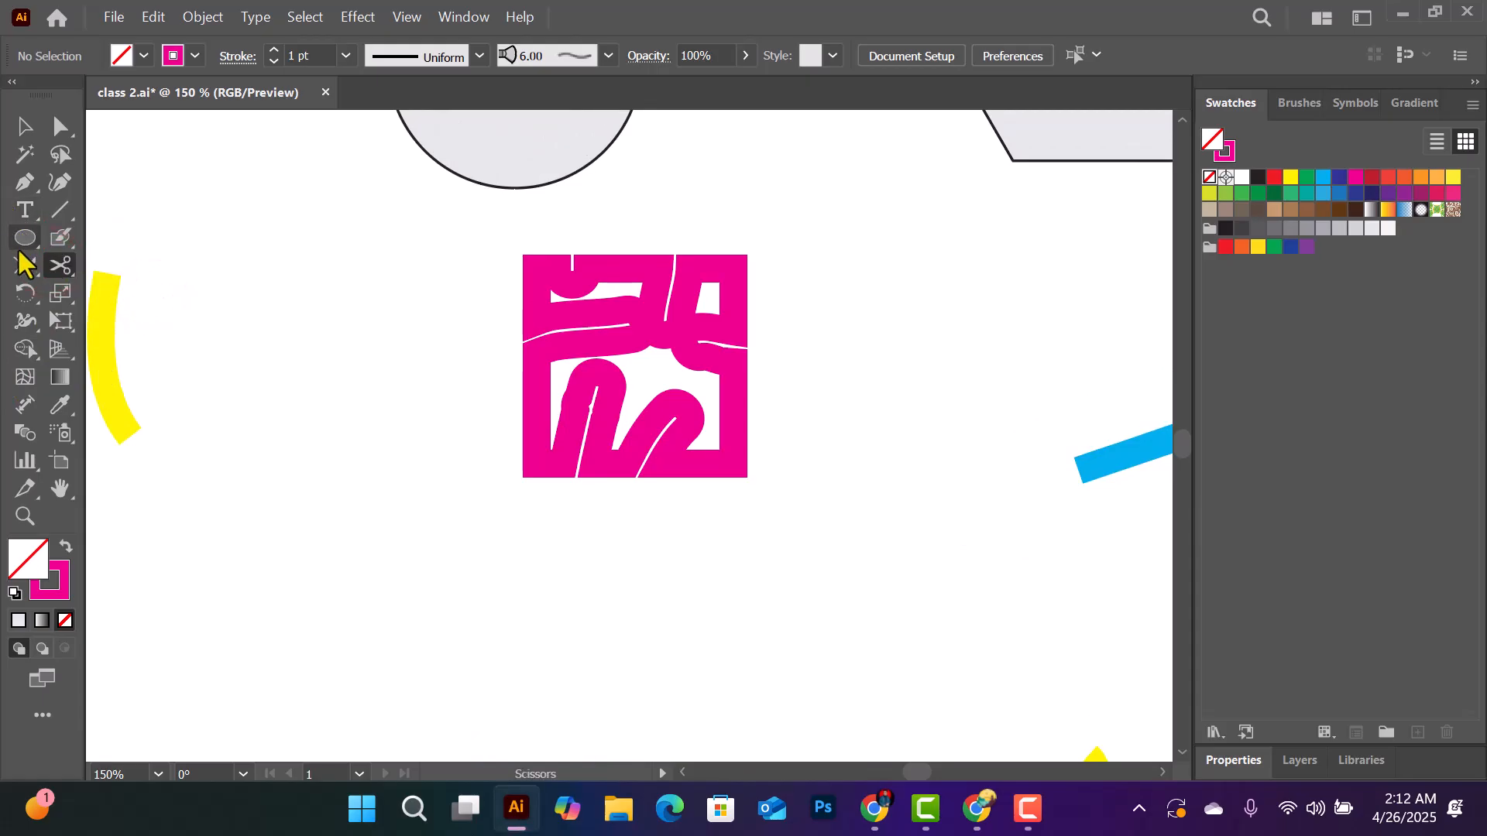
drag(27, 239, 118, 292)
drag(185, 548, 539, 676)
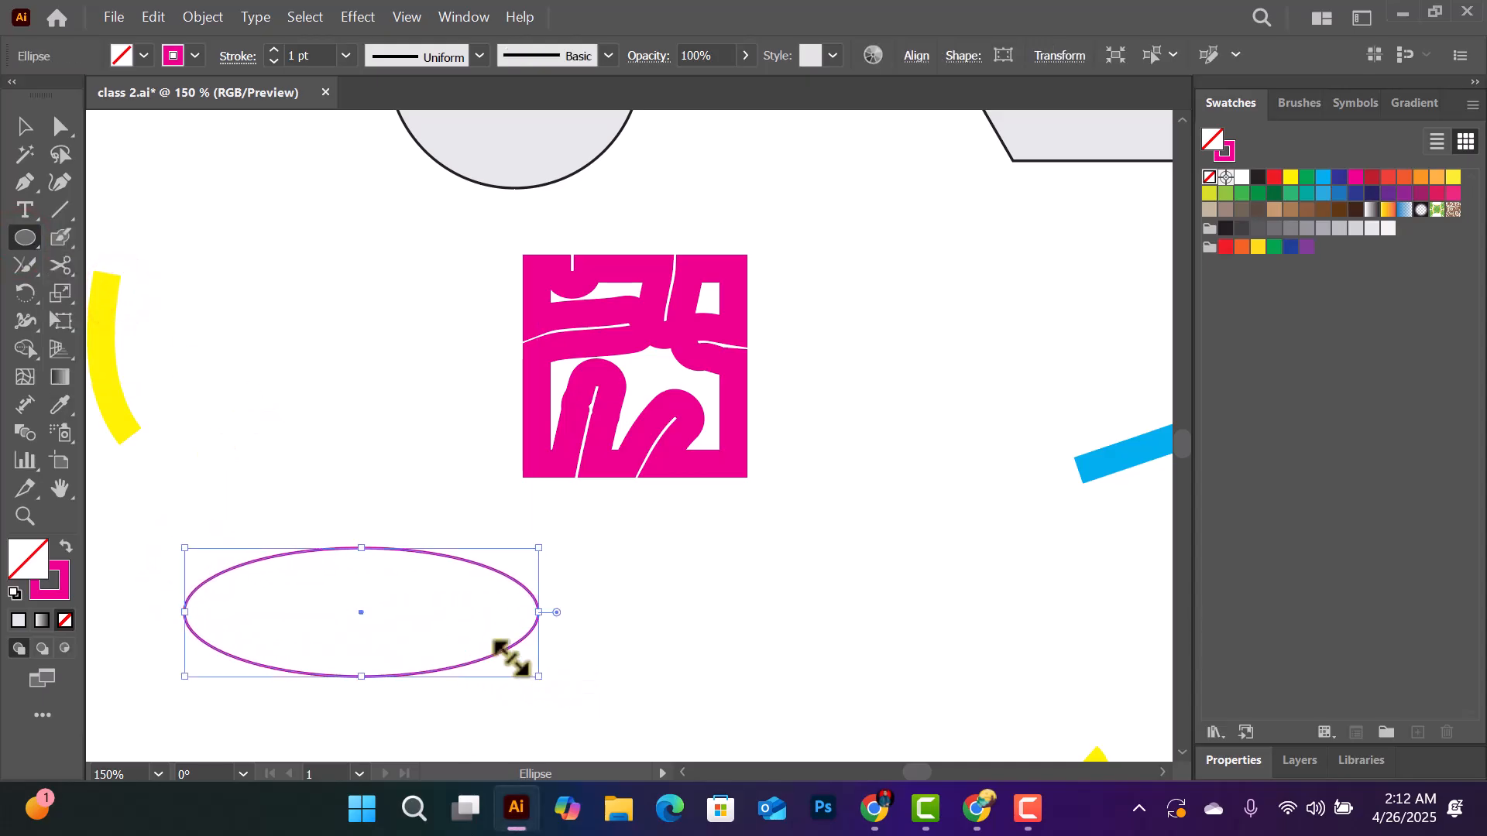
click(345, 56)
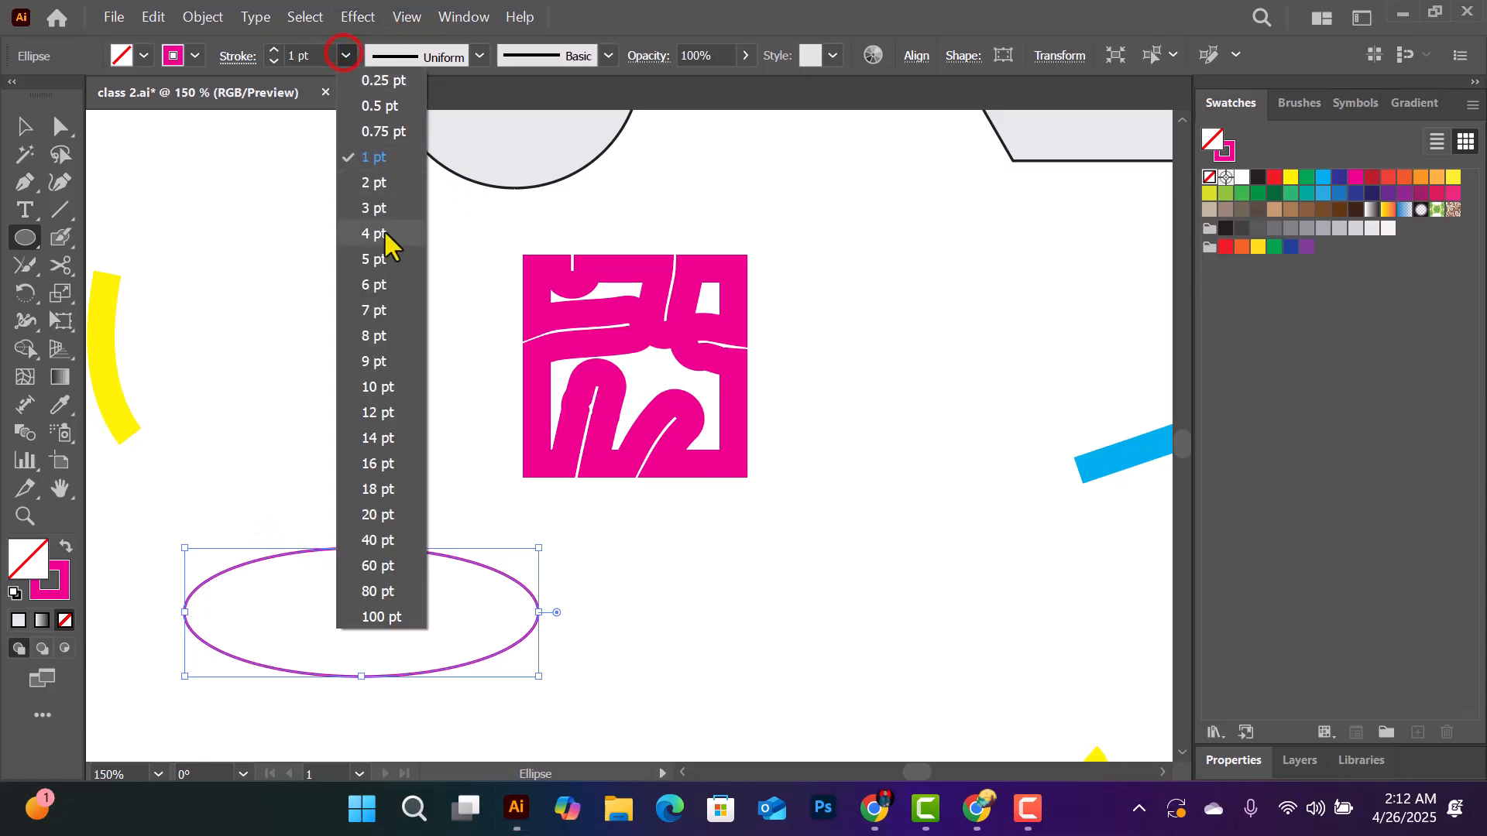
click(372, 261)
- Cut the ellipse's path at two points along its upper-left arc with the Scissors tool
scroll(322, 480, down, 3)
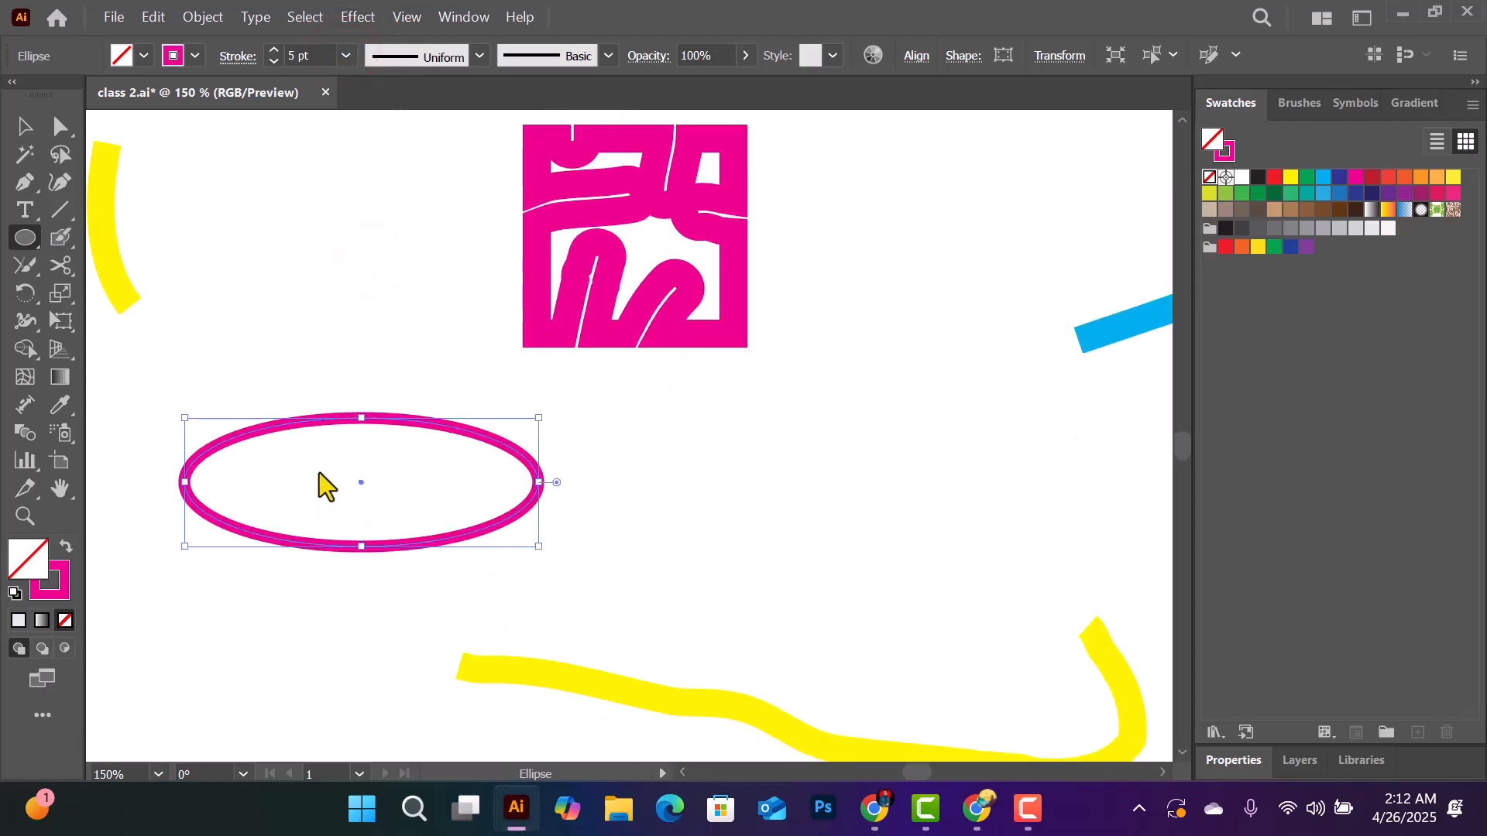
key(ctrl+equal)
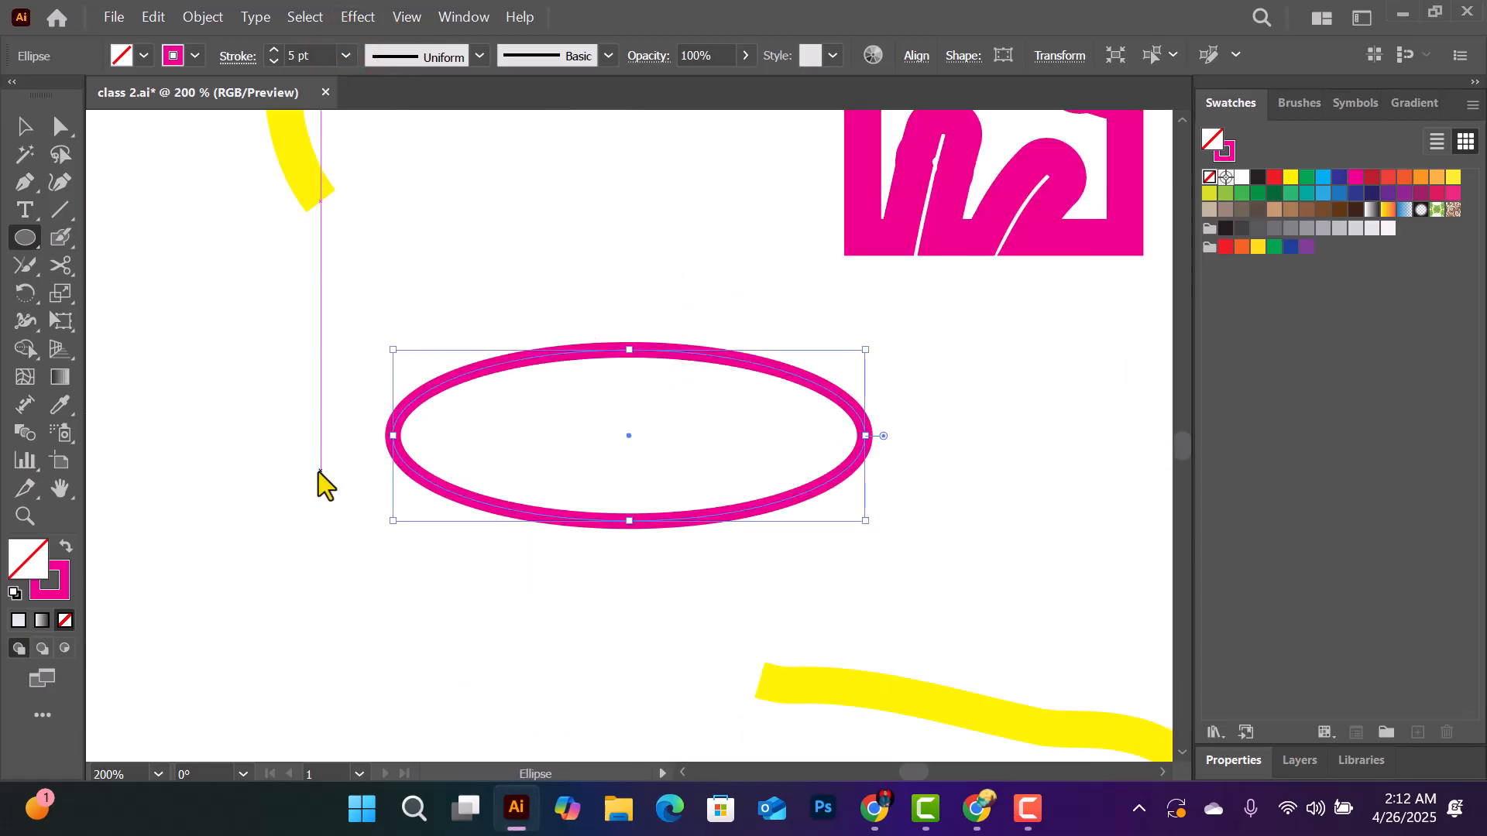
click(60, 267)
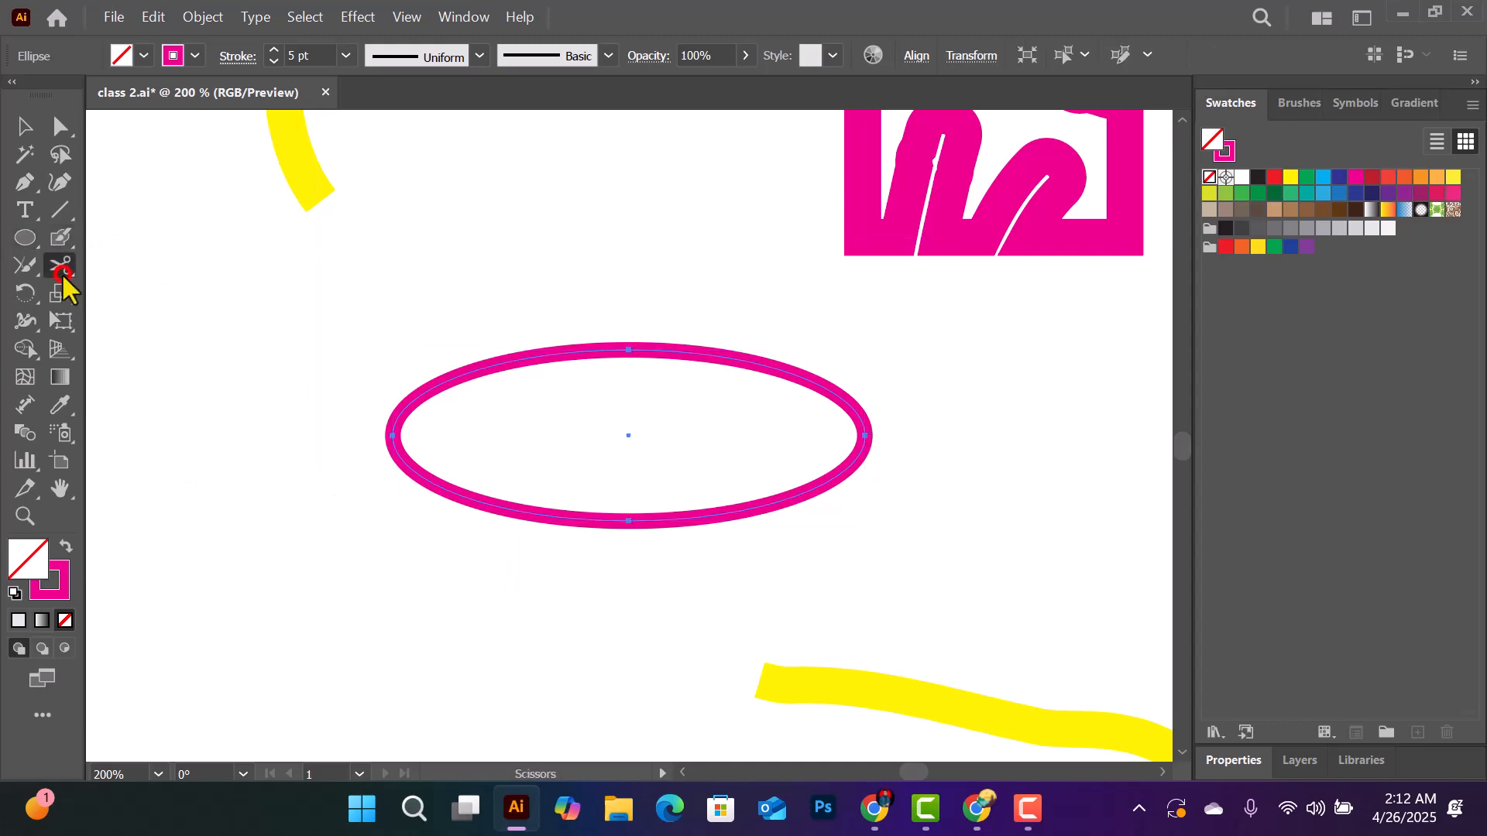
click(420, 397)
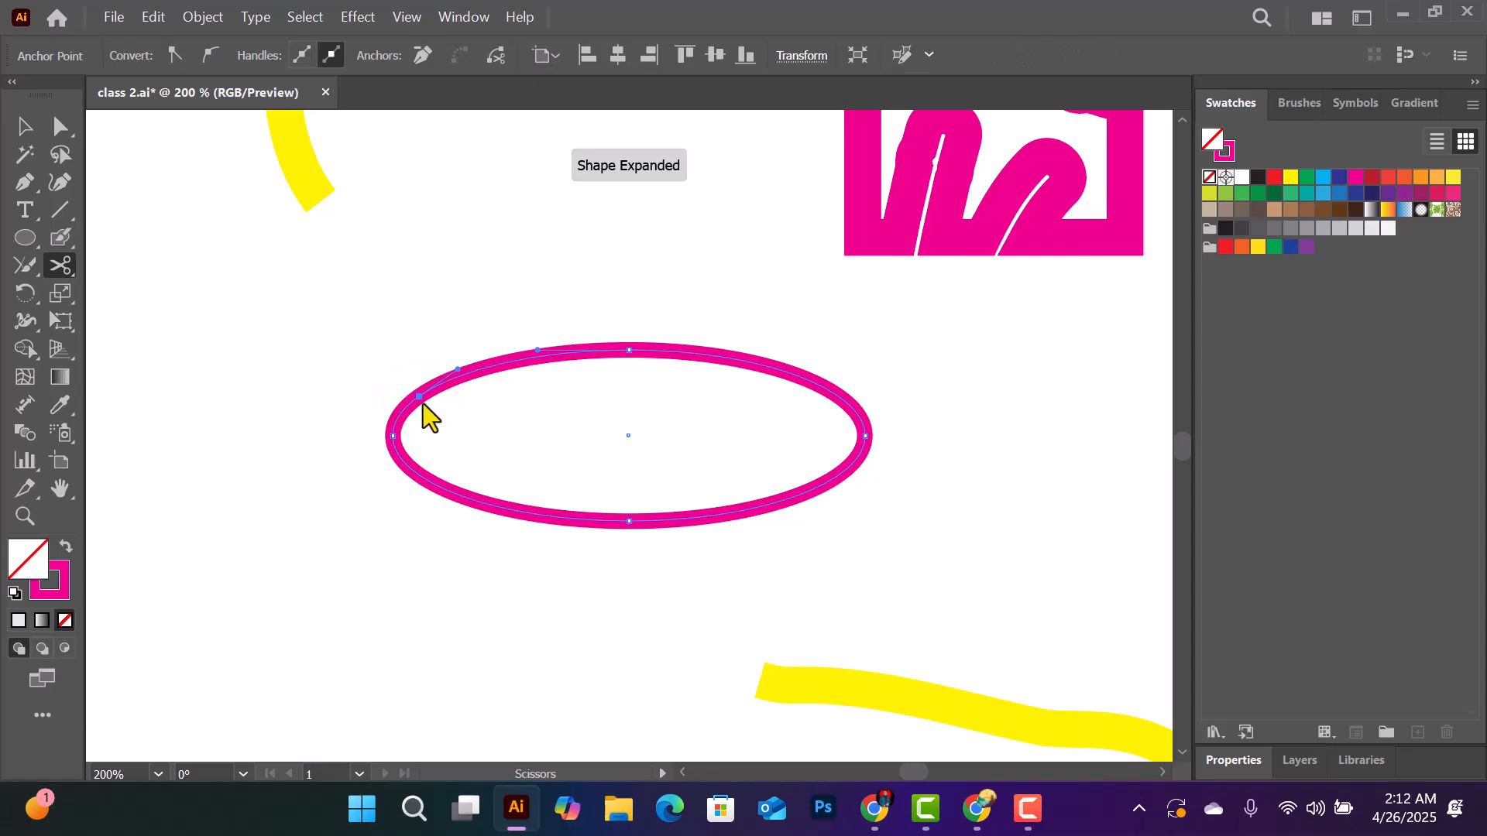
click(530, 358)
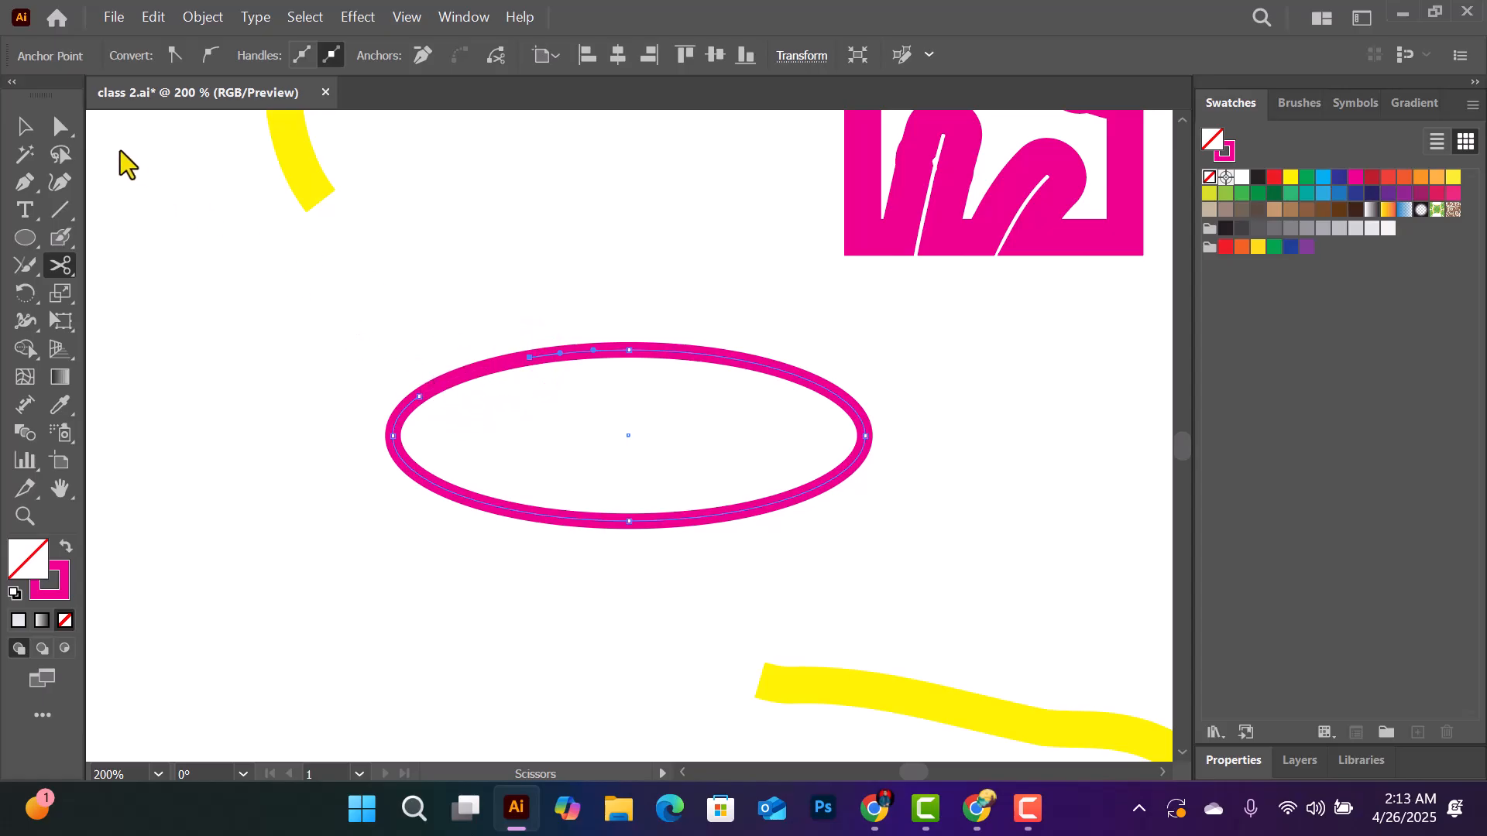
- Select the cut-out segment on the ellipse's upper-left arc and delete it
click(20, 126)
click(474, 373)
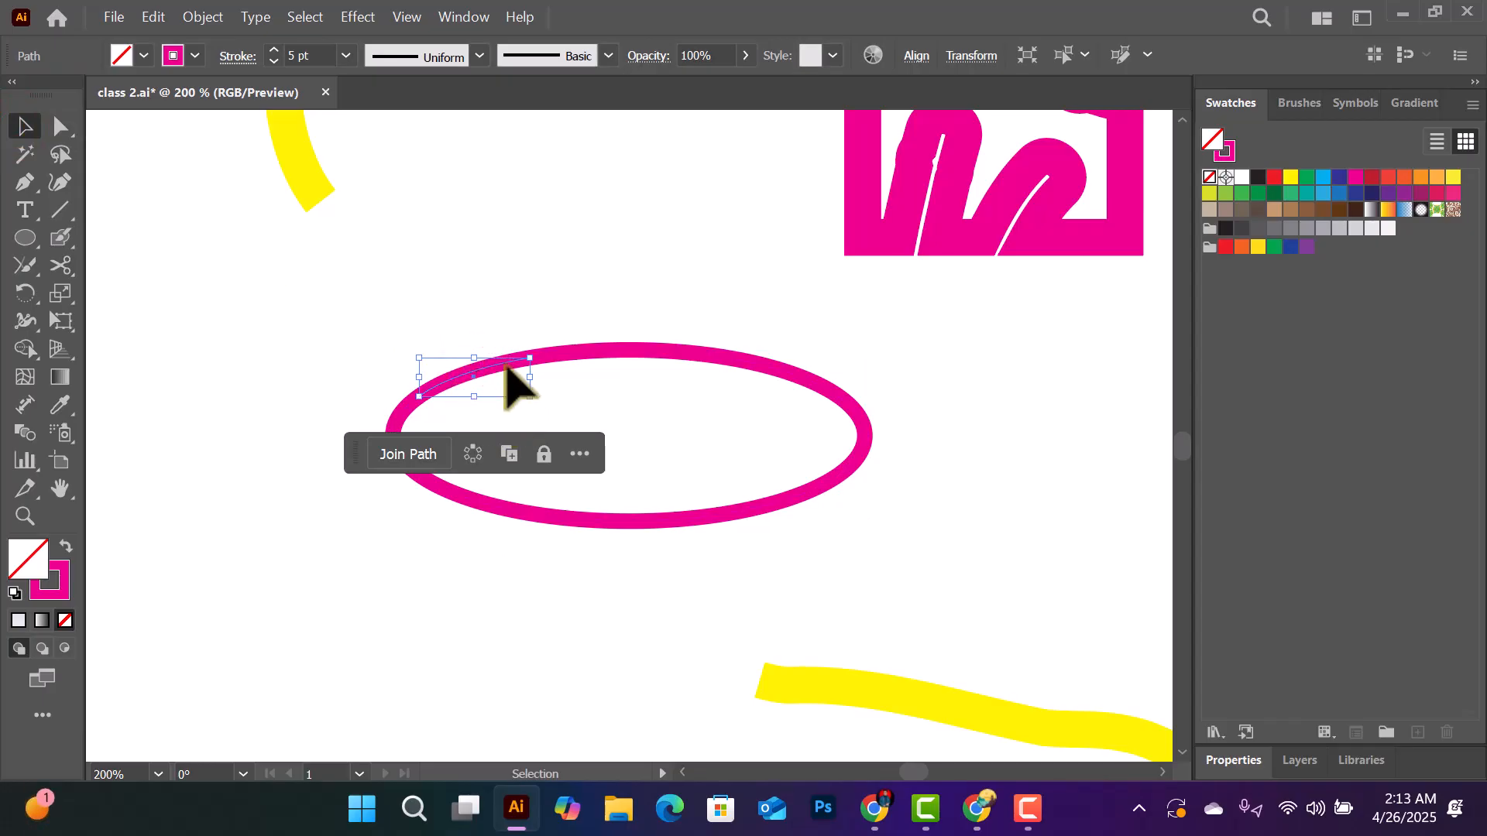
key(Delete)
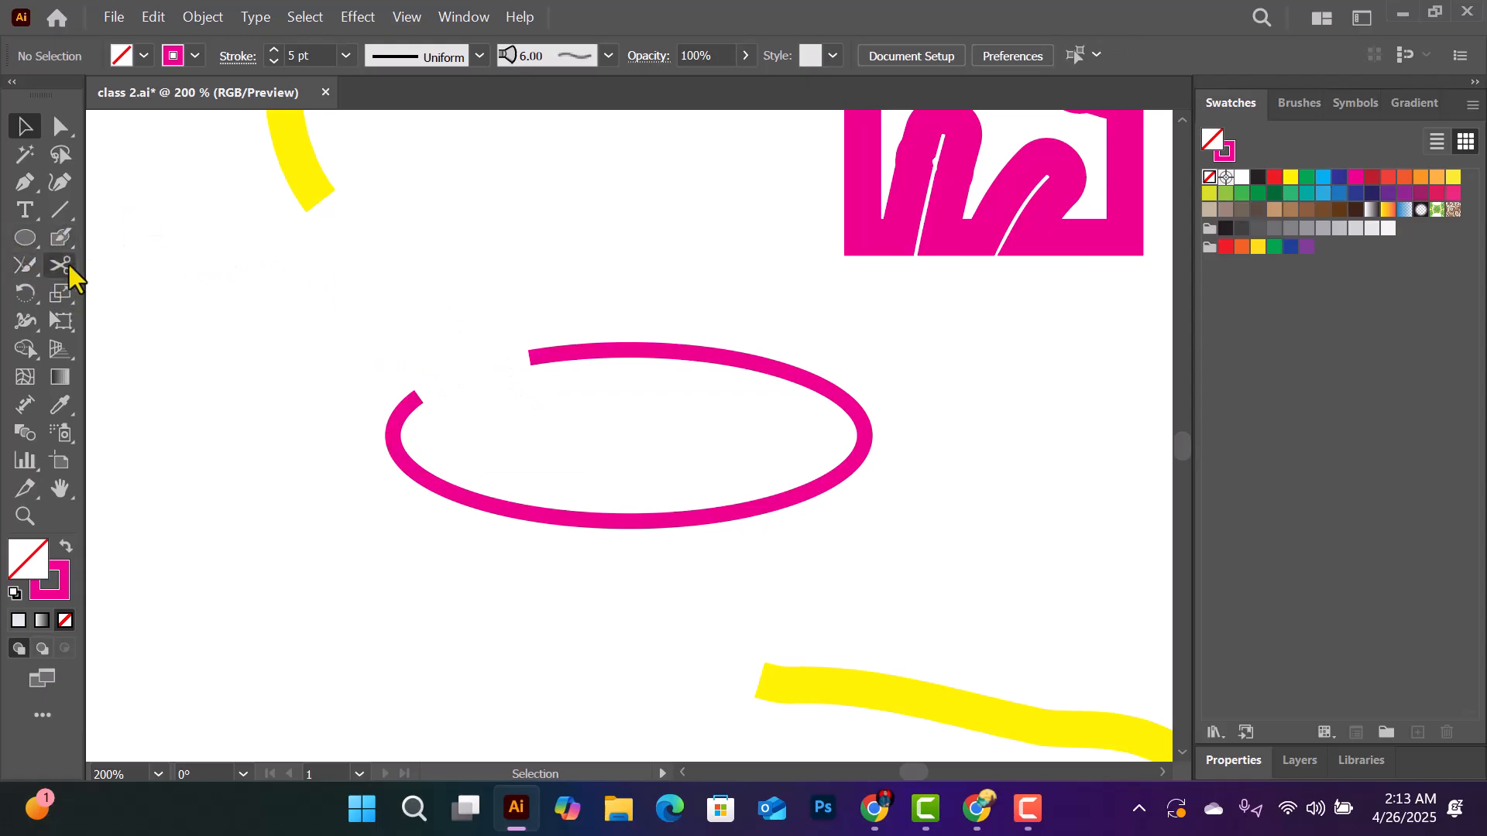
- Cut the ellipse at two points along its lower-right arc with the Scissors tool and delete the segment between them
click(663, 520)
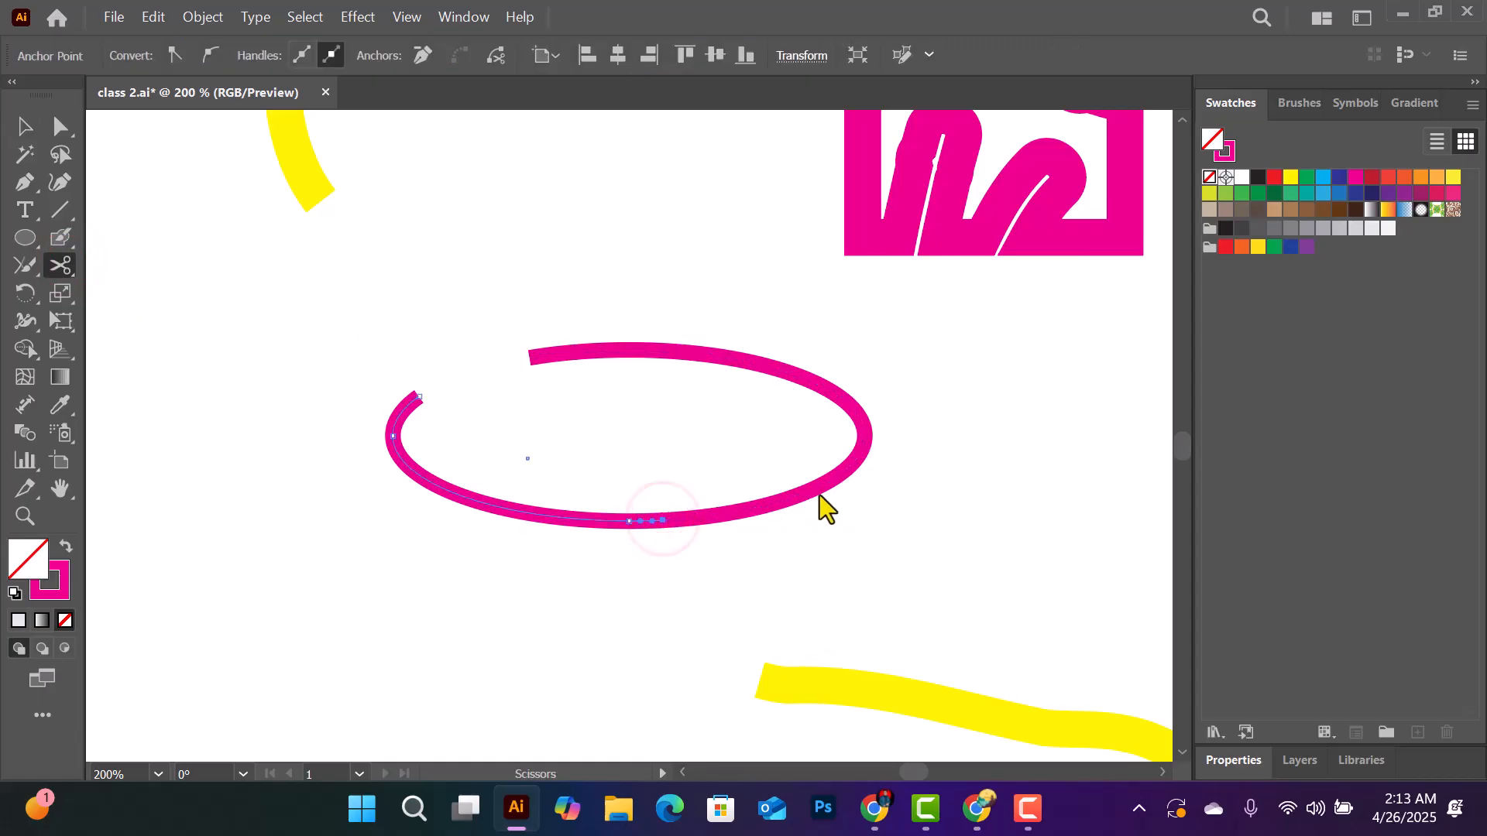
click(841, 473)
click(27, 126)
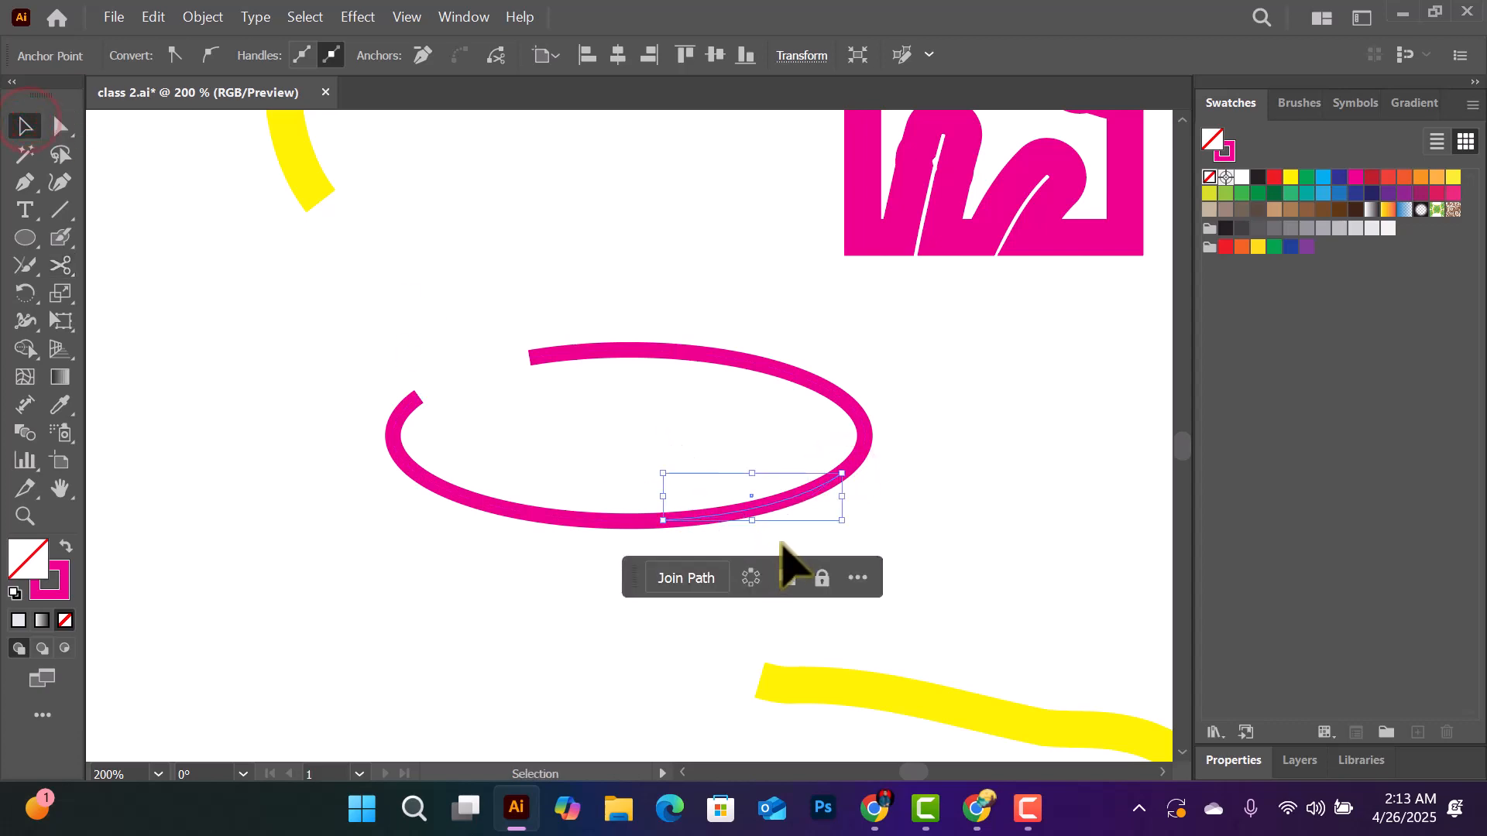
click(731, 453)
key(Delete)
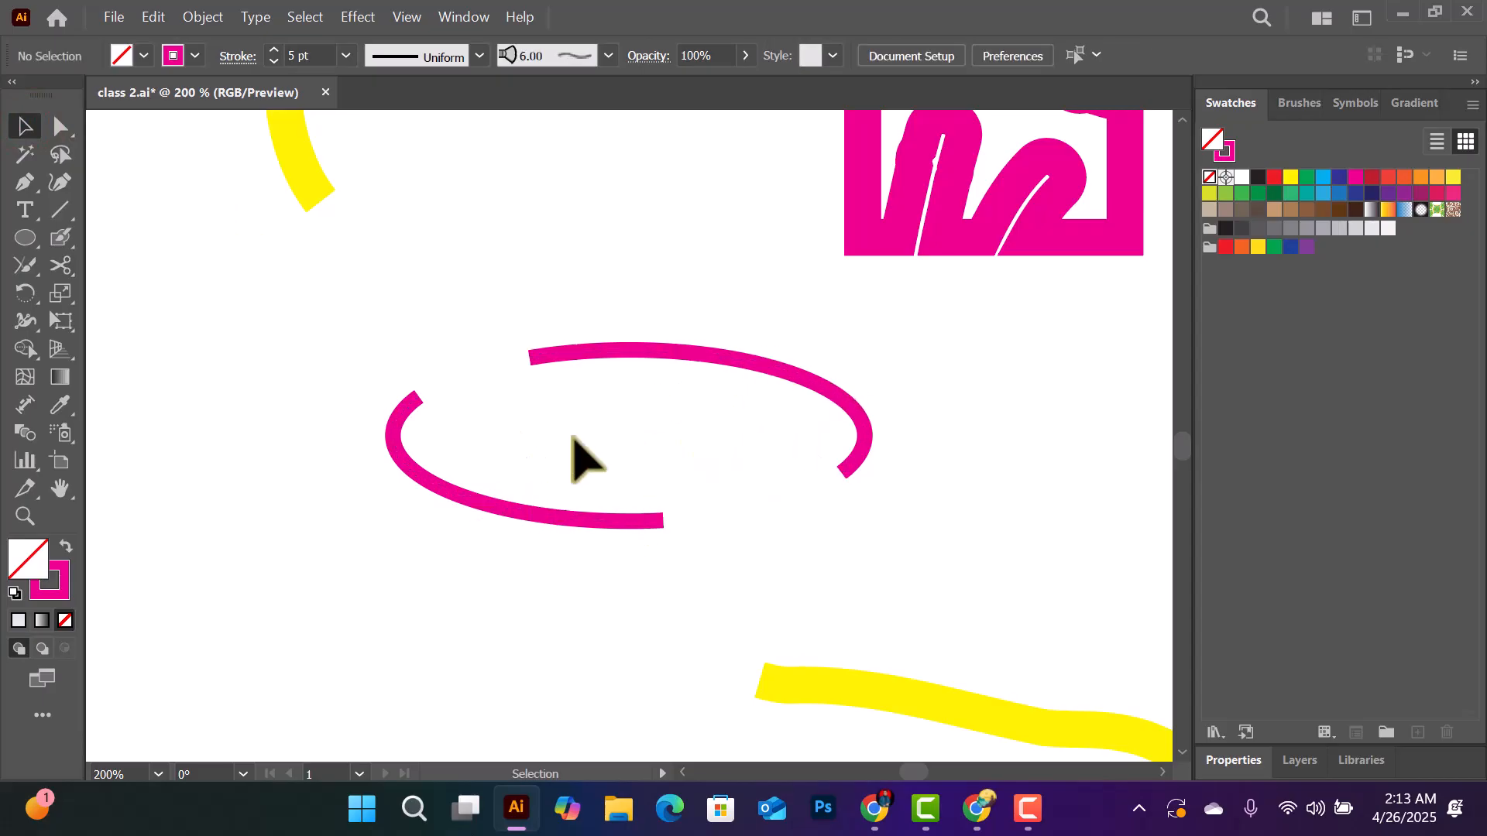
- Activate the Knife tool for the light grey circle and check the Pepsi 2023 logo in Chrome as a reference
click(54, 261)
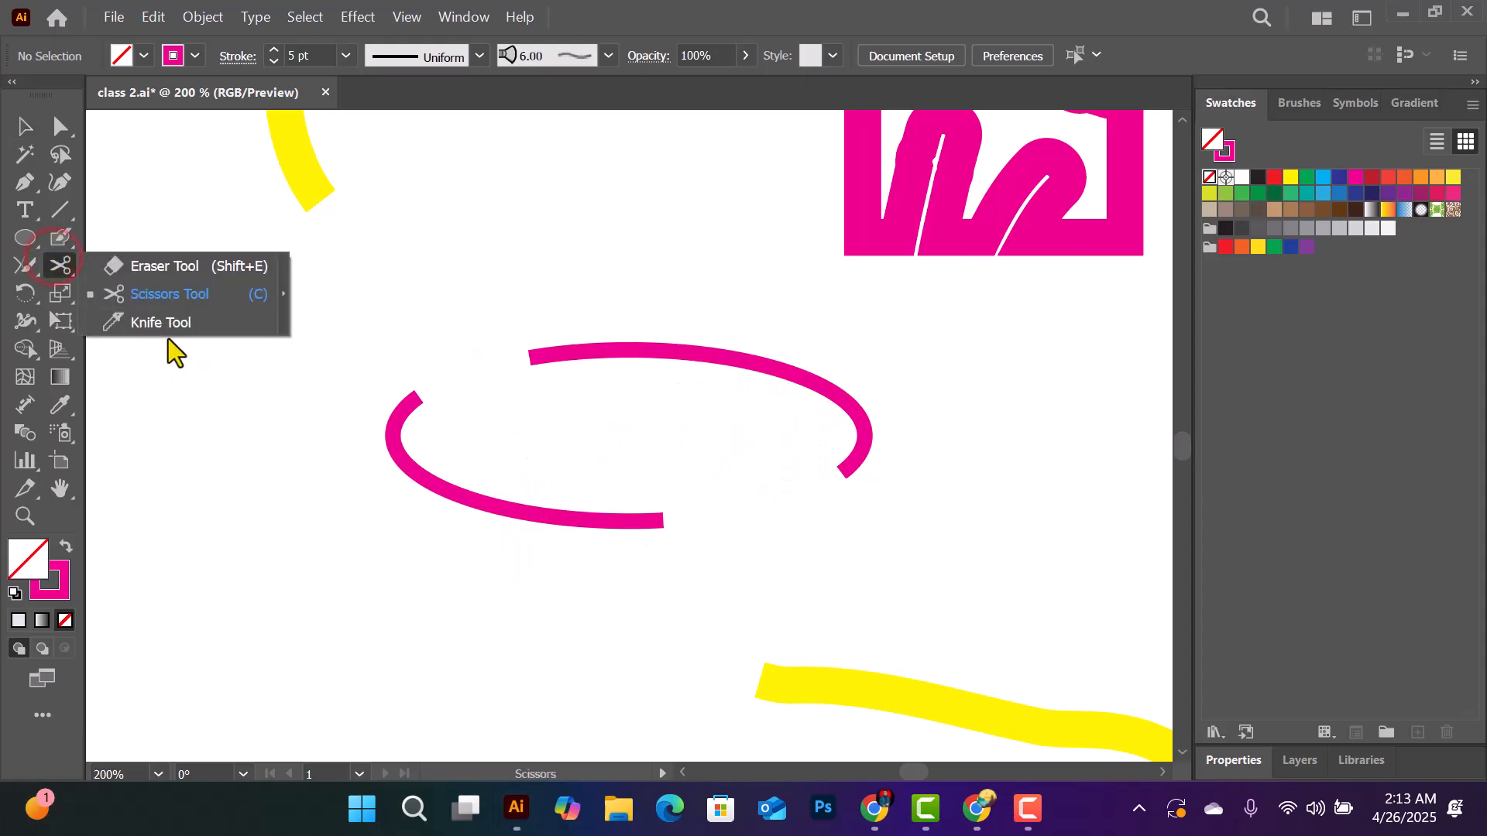
click(170, 324)
scroll(884, 429, up, 6)
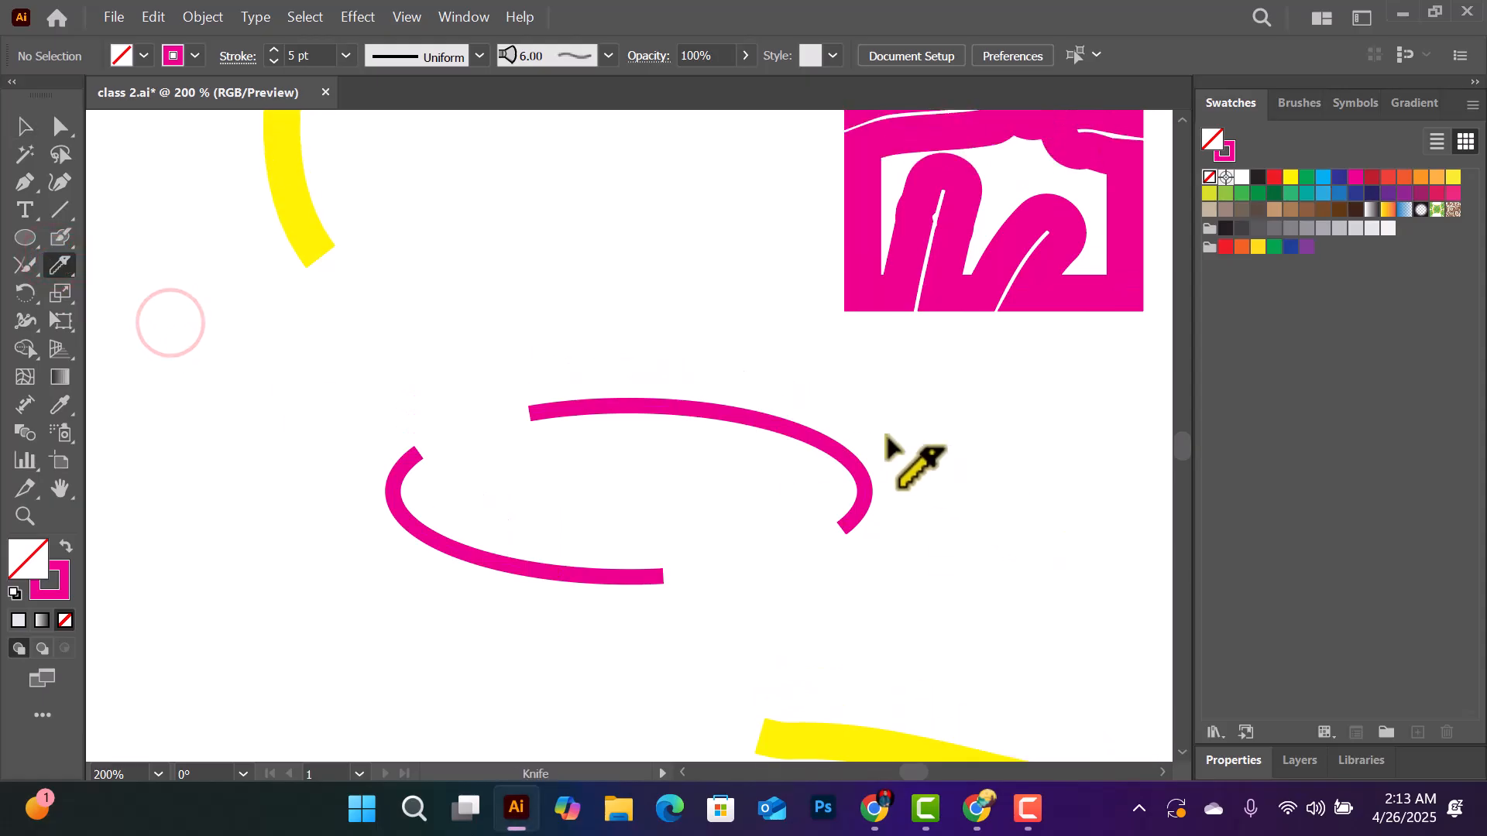
scroll(806, 430, up, 13)
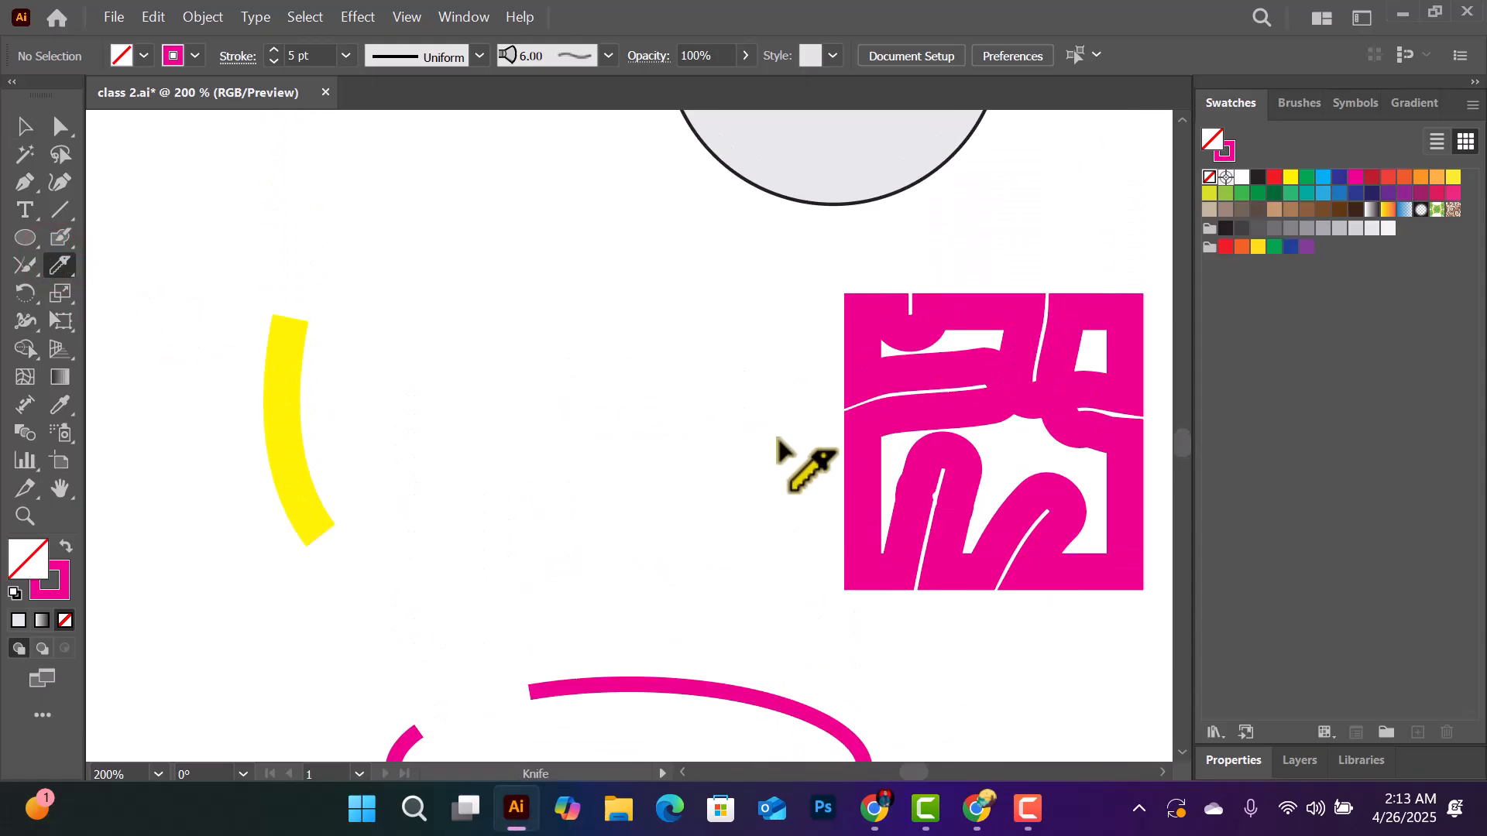
scroll(750, 425, up, 2)
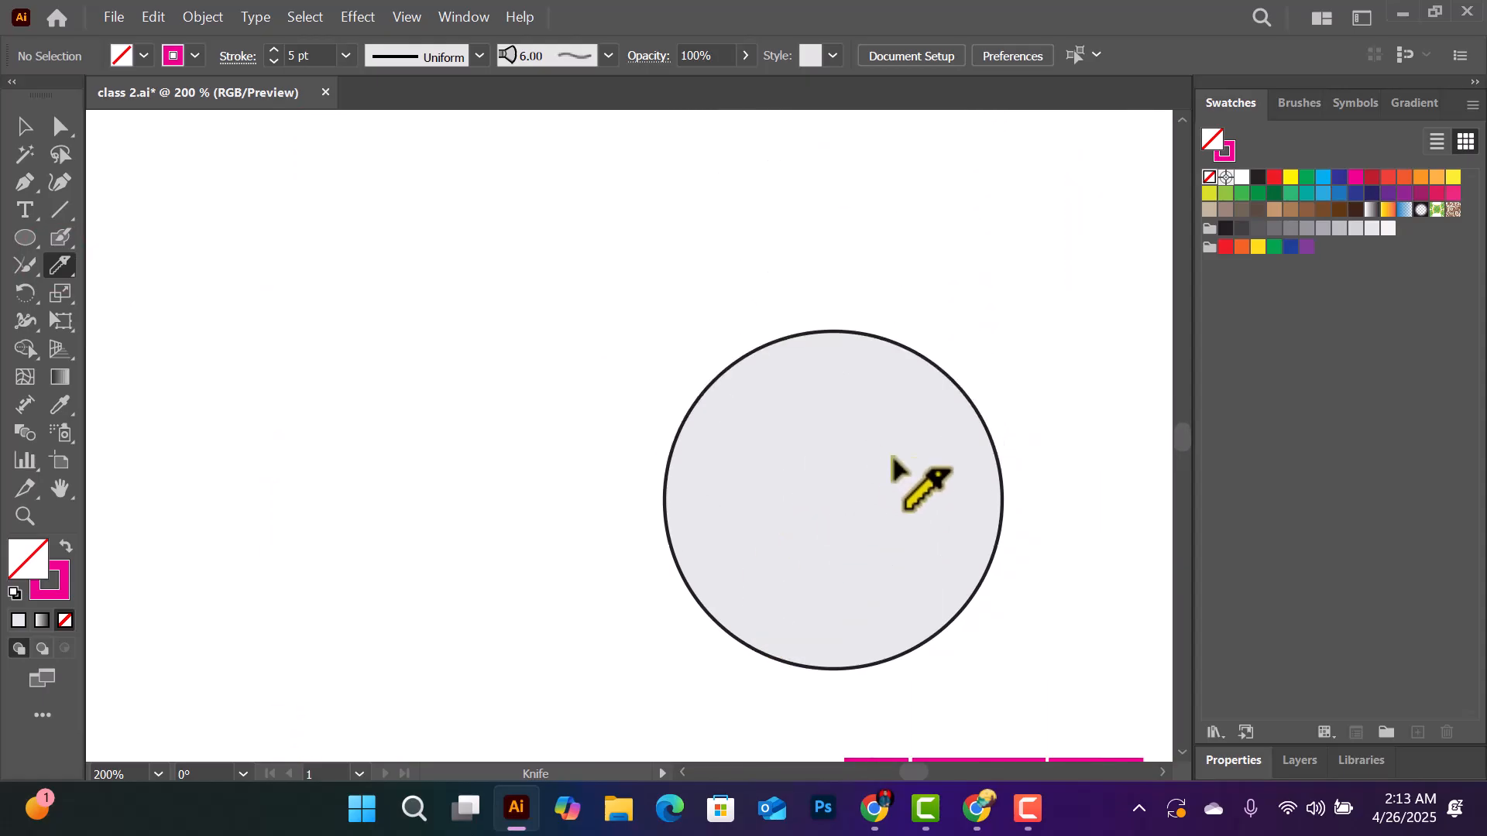
ctrl+click(972, 546)
key(ctrl+equal)
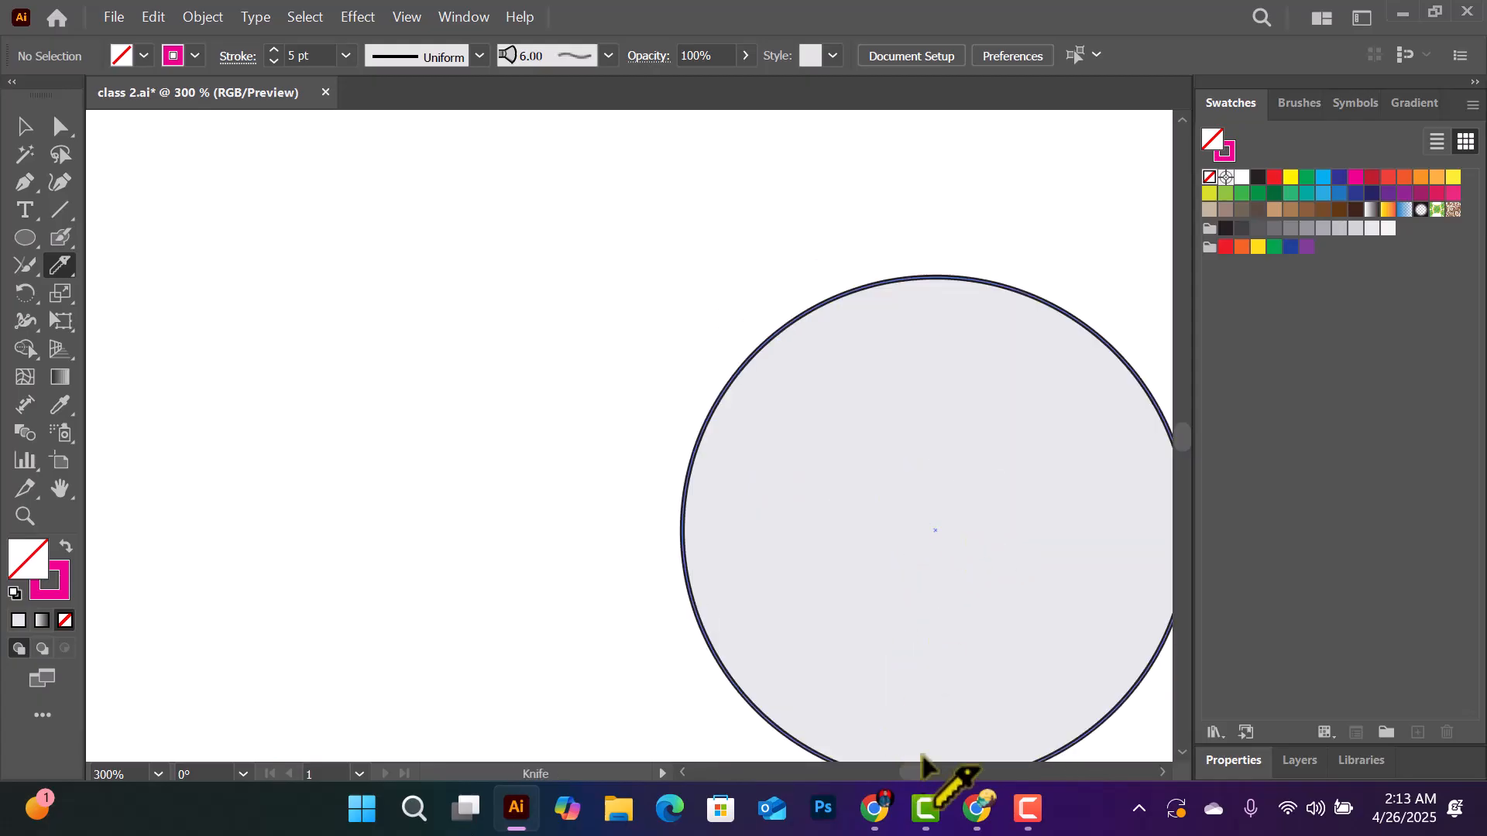
drag(908, 773, 909, 773)
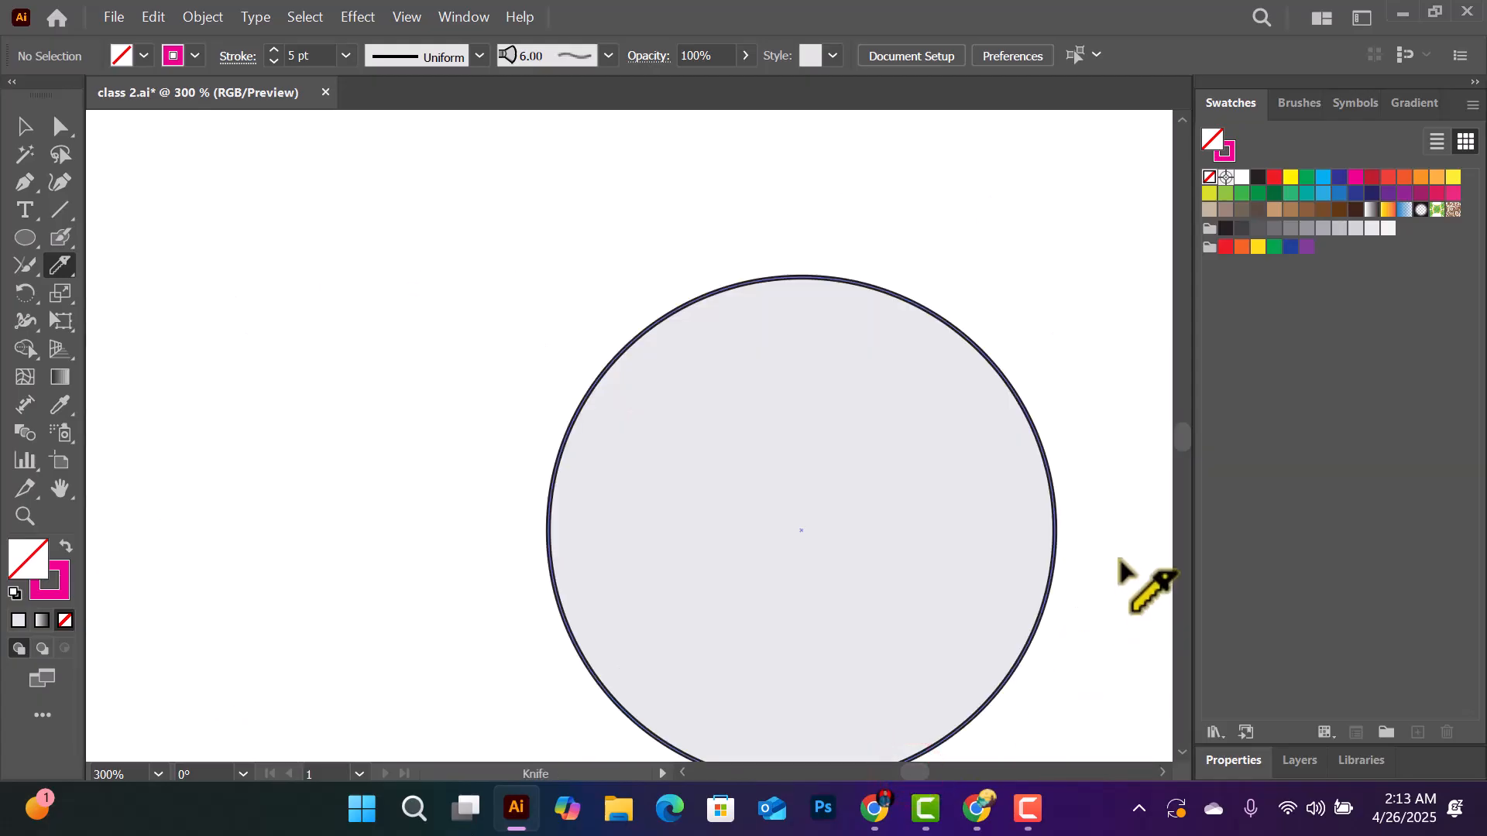
drag(1177, 434, 1179, 439)
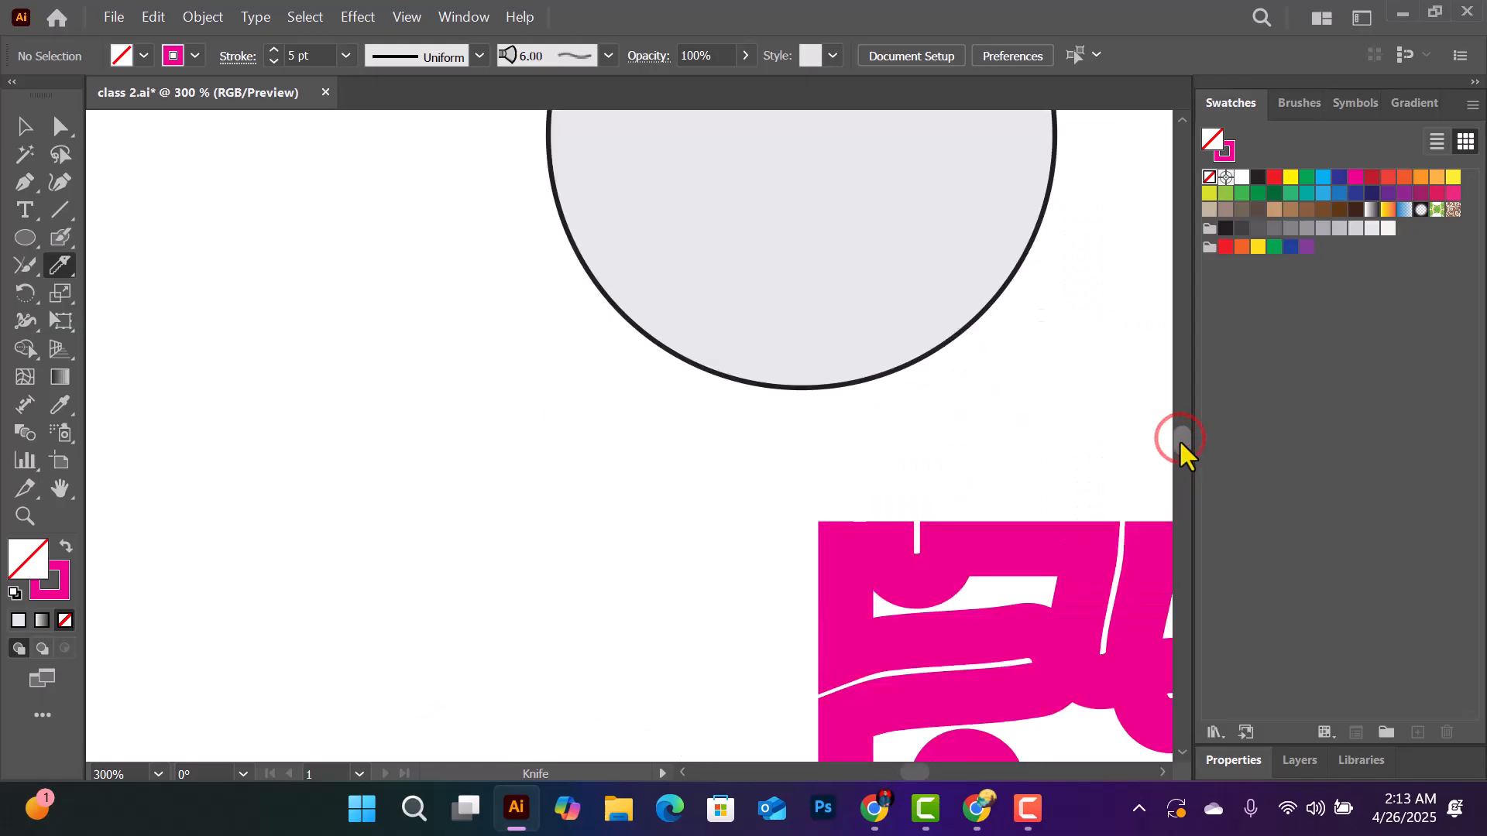
scroll(1054, 475, up, 2)
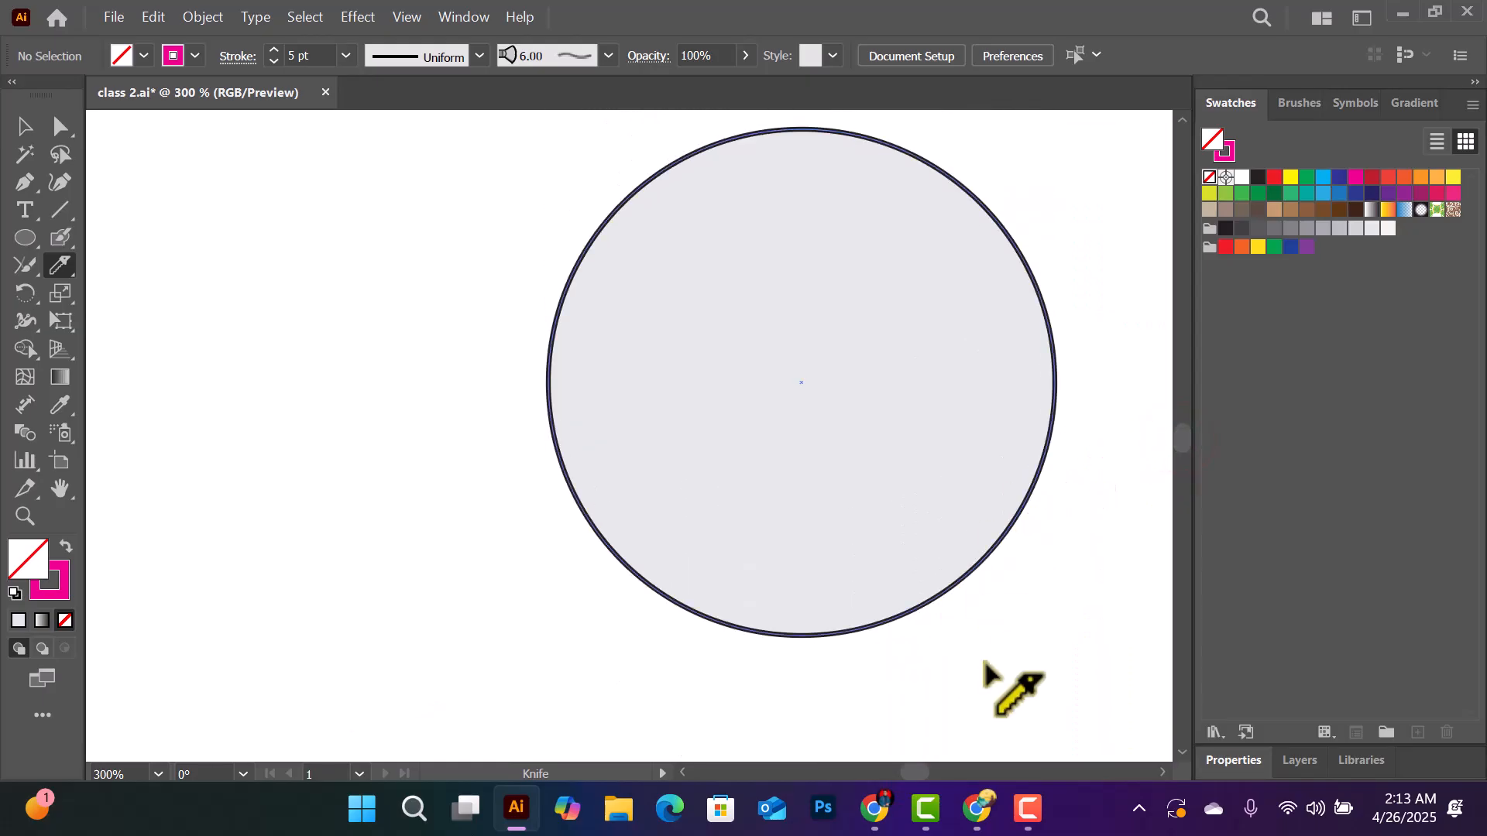
click(977, 808)
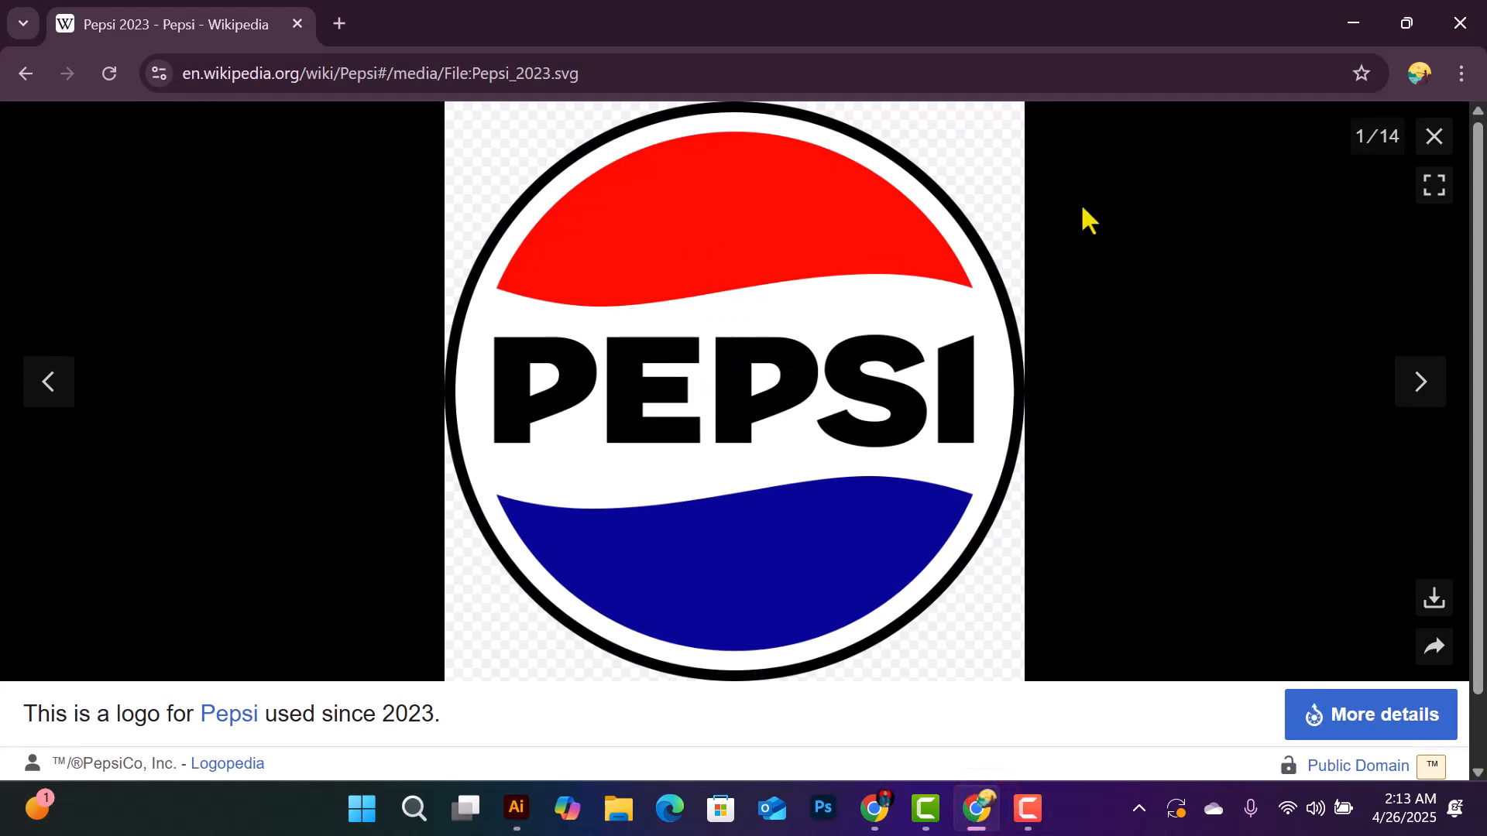
click(1361, 24)
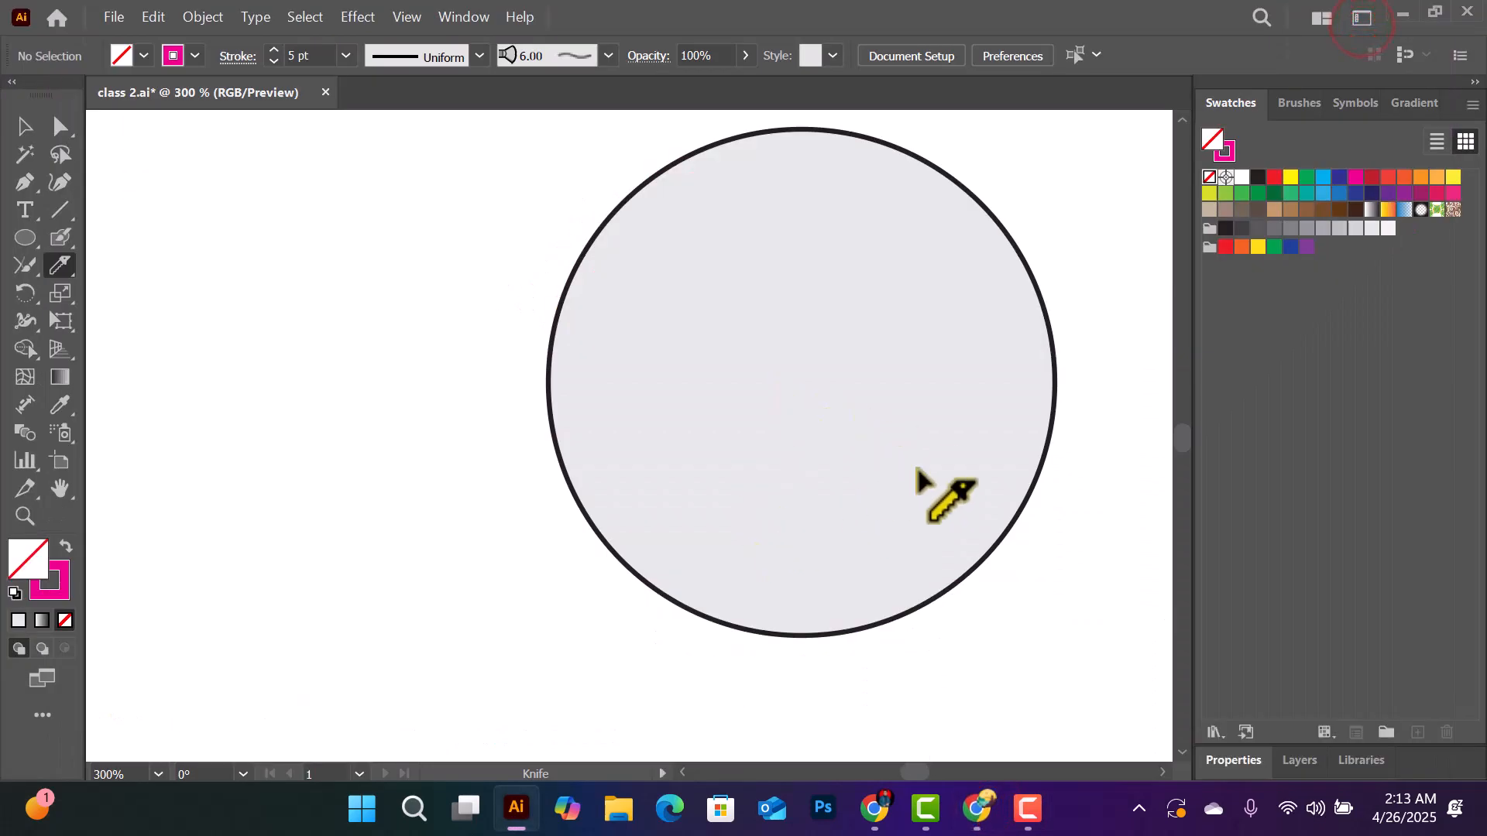
- Slice the light grey circle with two wavy Knife cuts rising to the right, dividing it into three bands like the Pepsi logo
click(1160, 769)
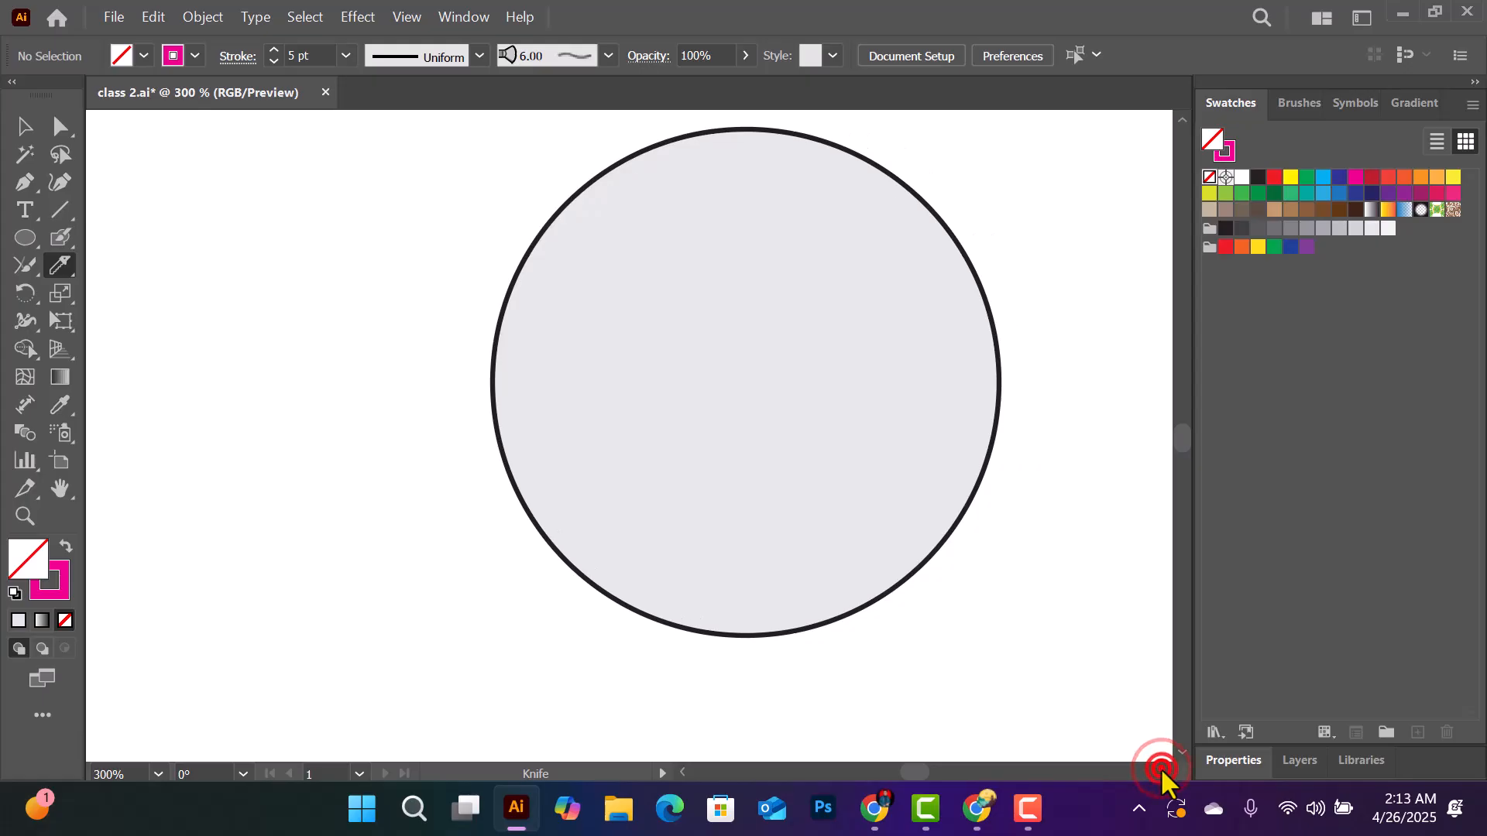
click(1161, 769)
click(1161, 769)
click(1160, 769)
click(1161, 769)
scroll(1022, 536, up, 1)
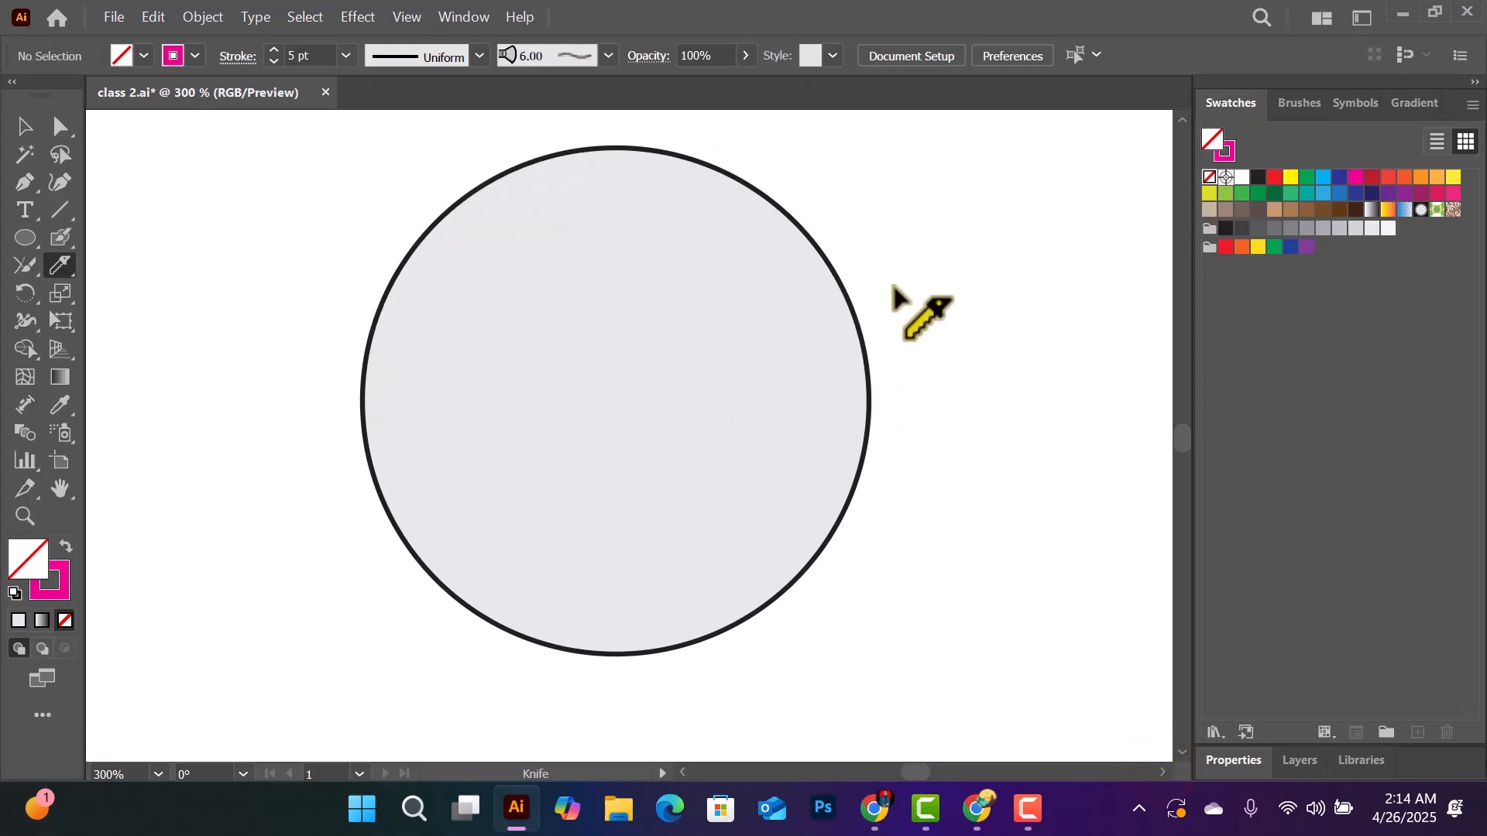
mouse_move(883, 287)
mouse_down()
mouse_move(778, 314)
mouse_move(654, 462)
mouse_move(342, 579)
mouse_move(285, 617)
mouse_up()
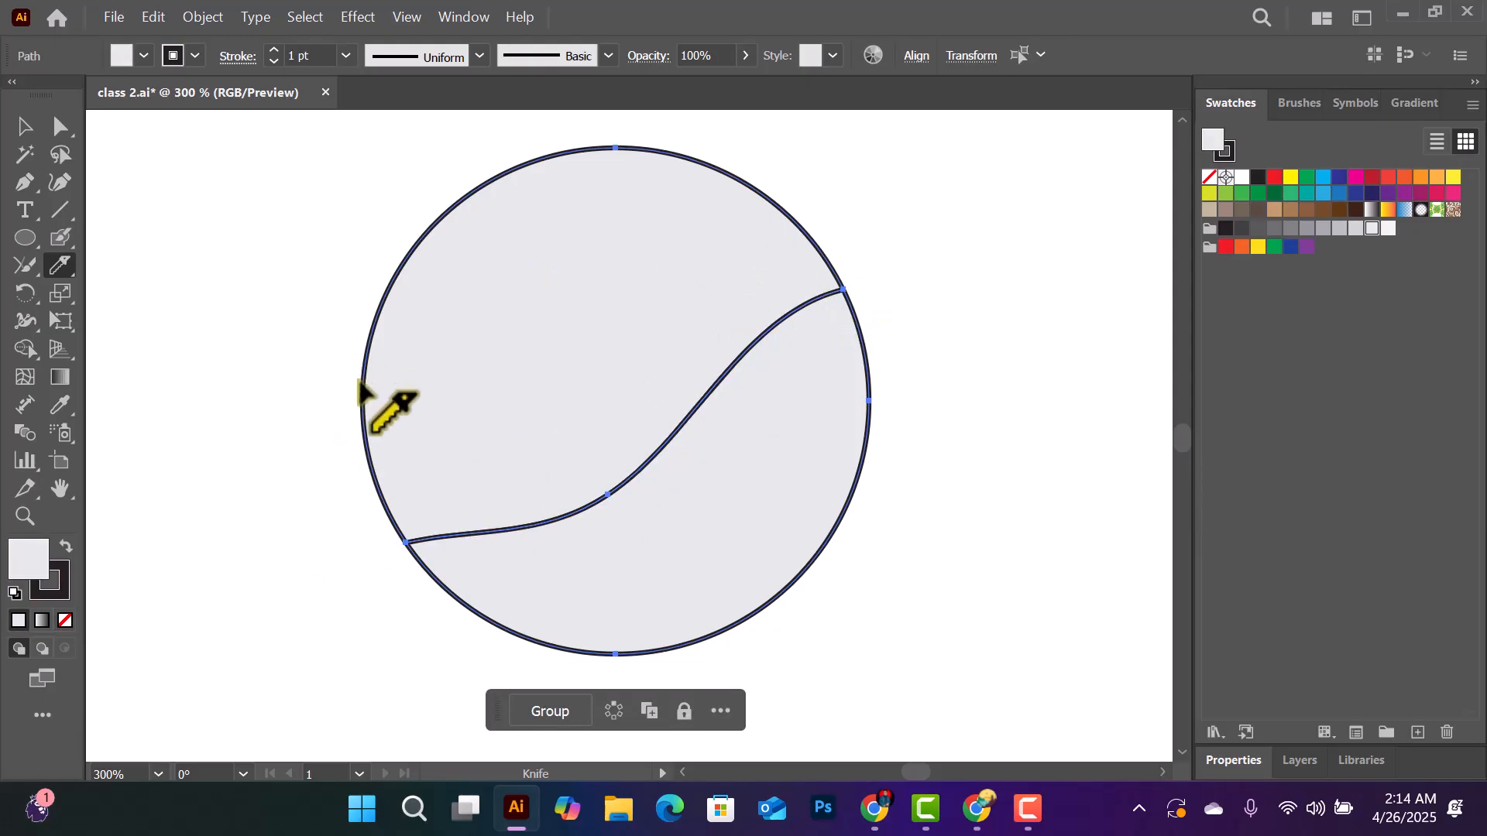
mouse_move(326, 459)
mouse_down()
mouse_move(407, 394)
mouse_move(571, 385)
mouse_move(690, 300)
mouse_move(825, 150)
mouse_move(868, 147)
mouse_up()
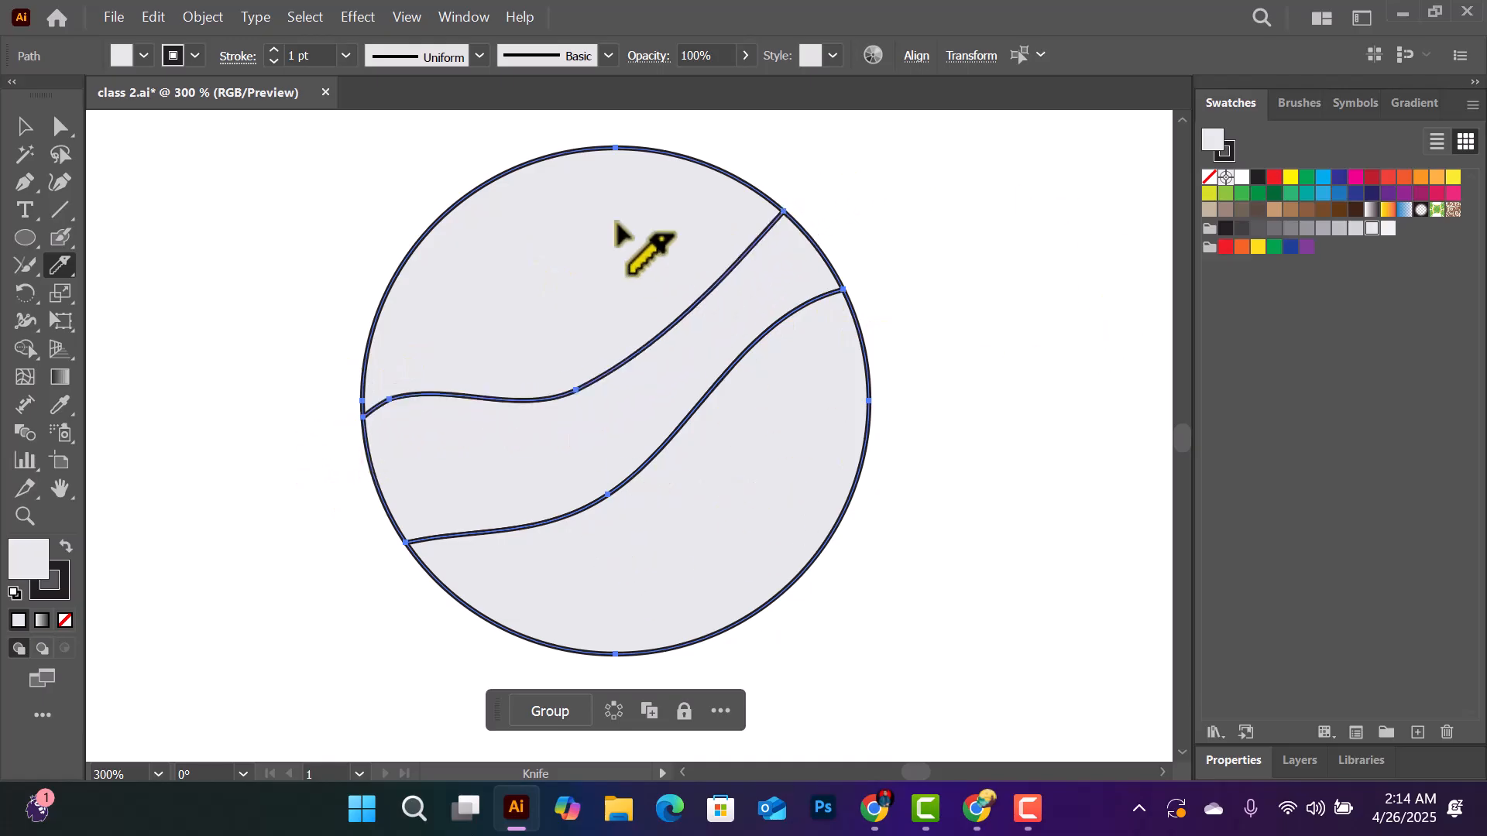
- Fill the circle's upper piece with red and its lower piece with dark blue
click(27, 130)
drag(454, 172, 526, 235)
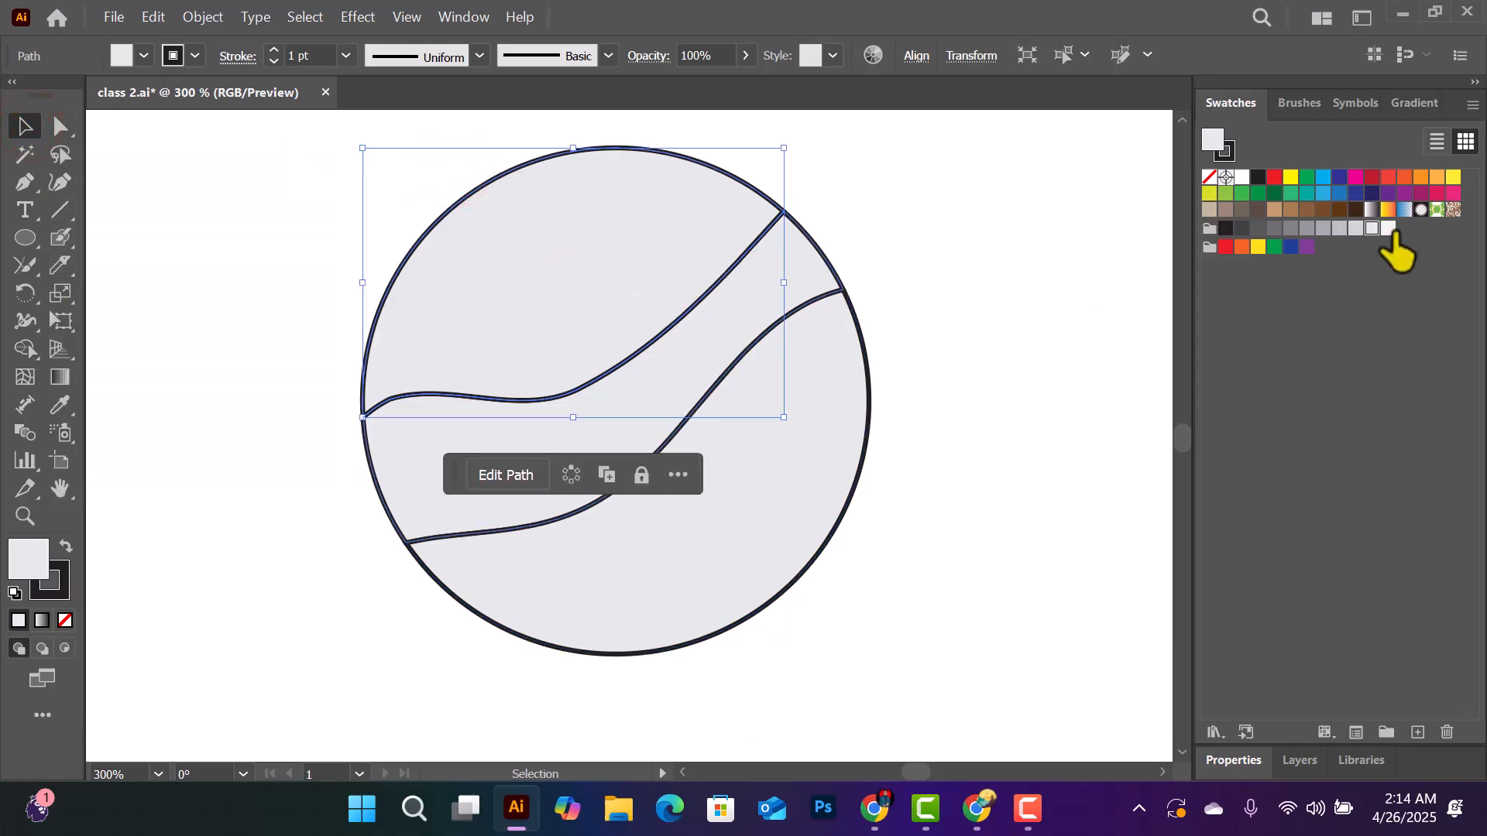
click(980, 810)
click(980, 809)
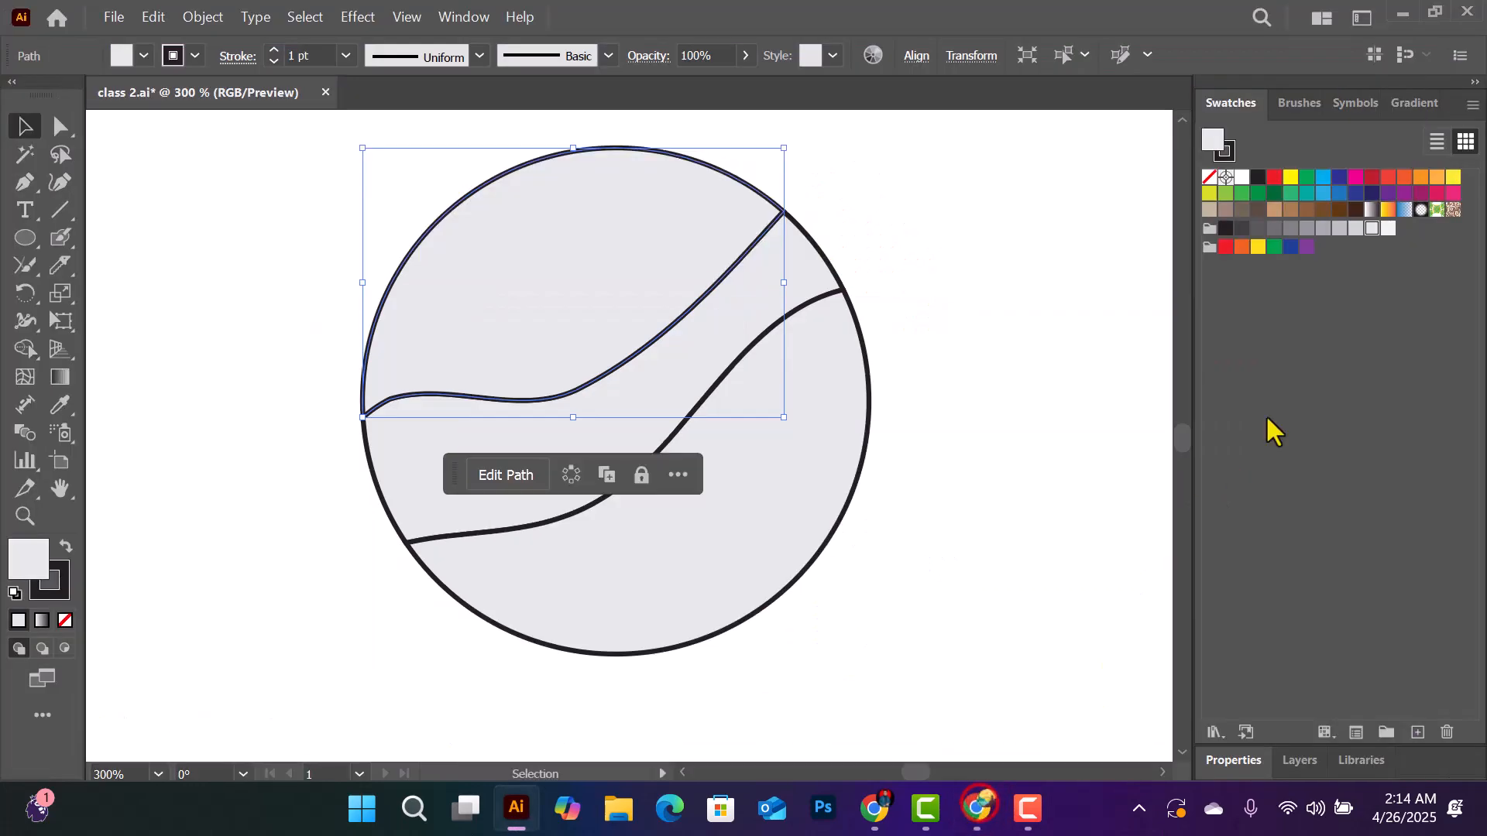
click(1274, 178)
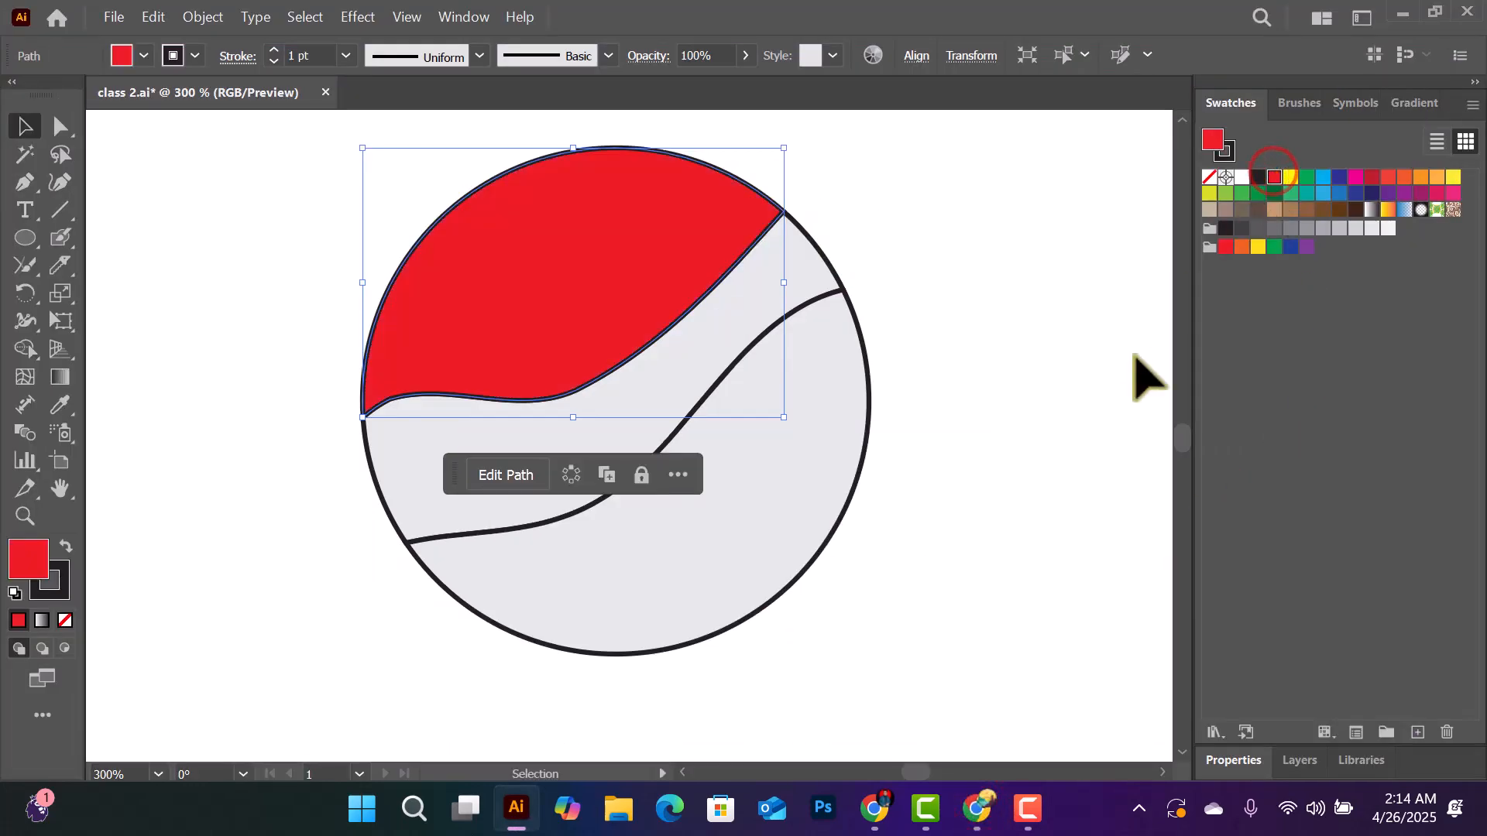
click(889, 435)
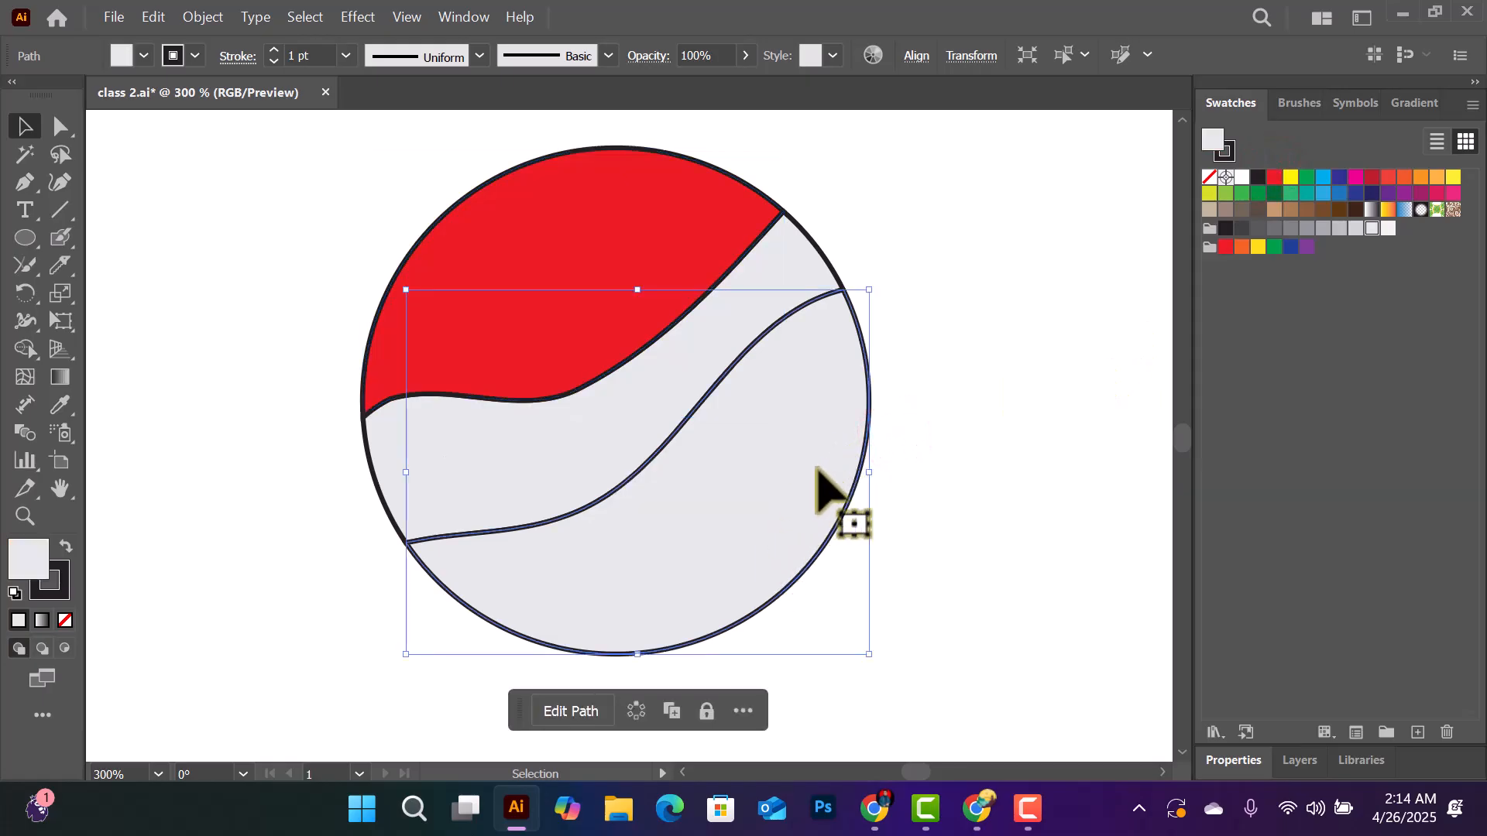
click(1338, 178)
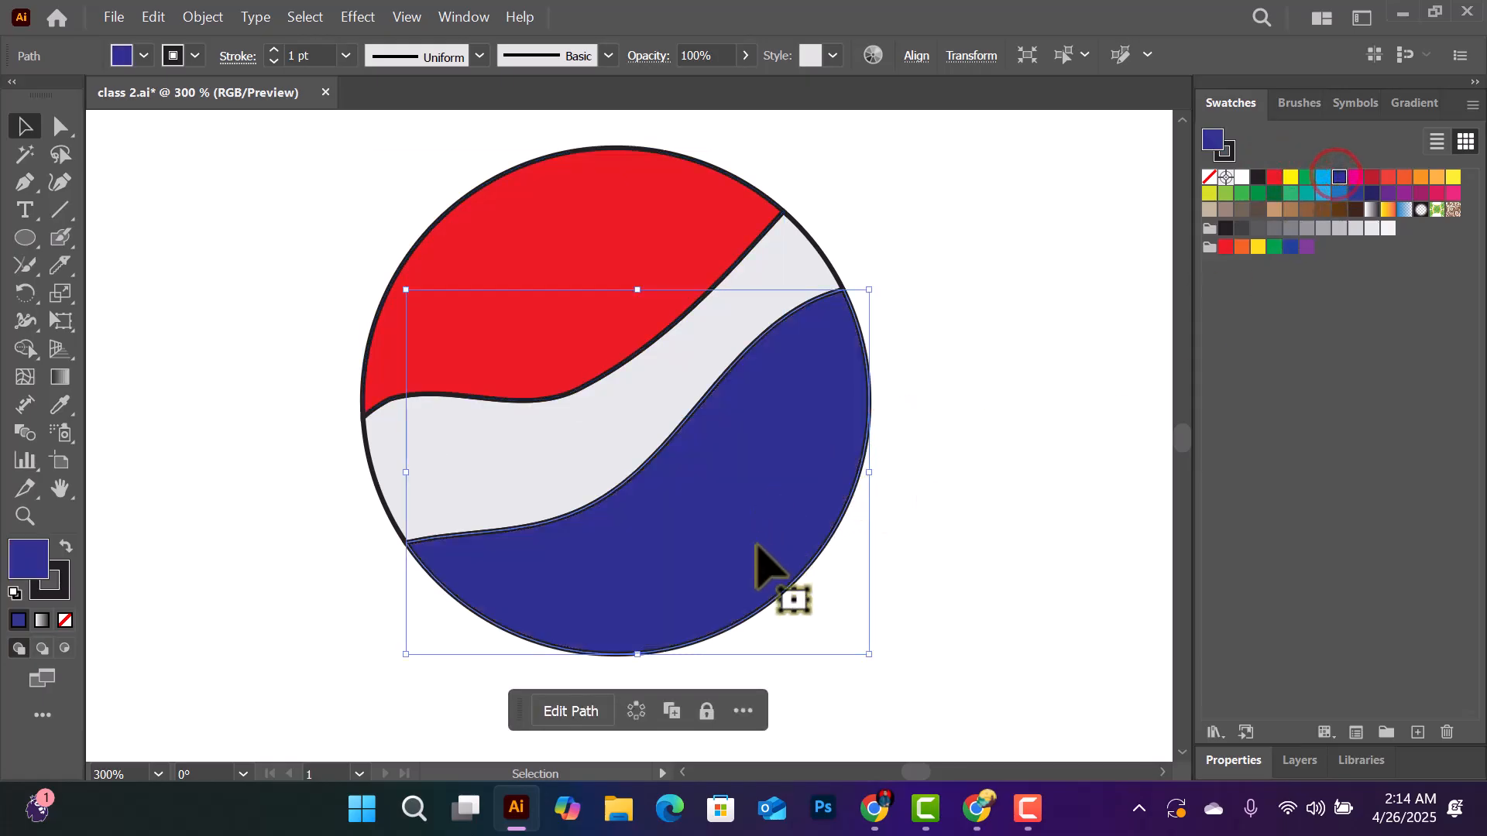
- Check the Pepsi logo in Chrome again and add the text "Pepsi" in the circle's middle grey band
click(980, 813)
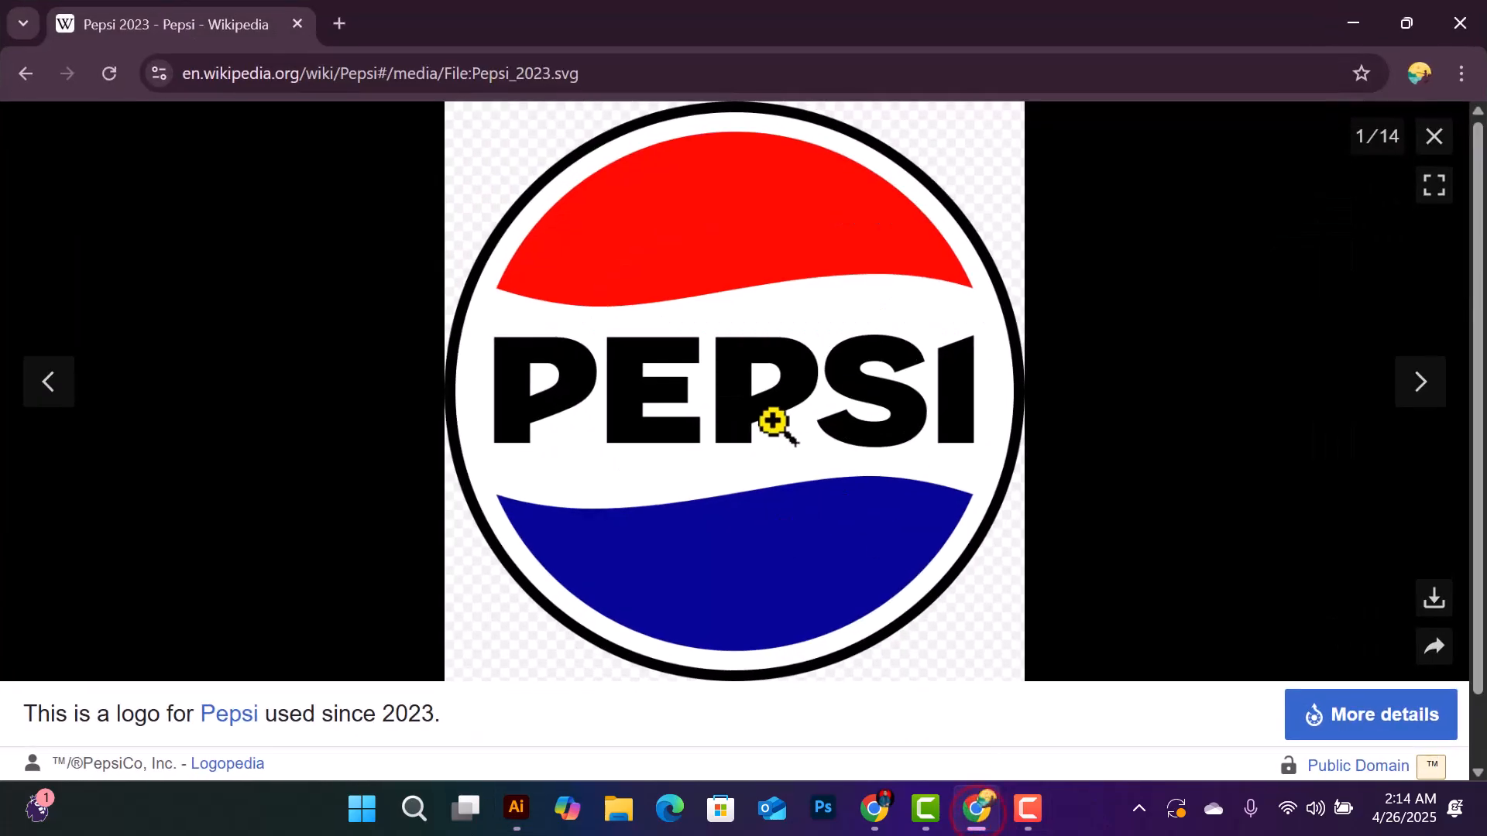
click(1352, 21)
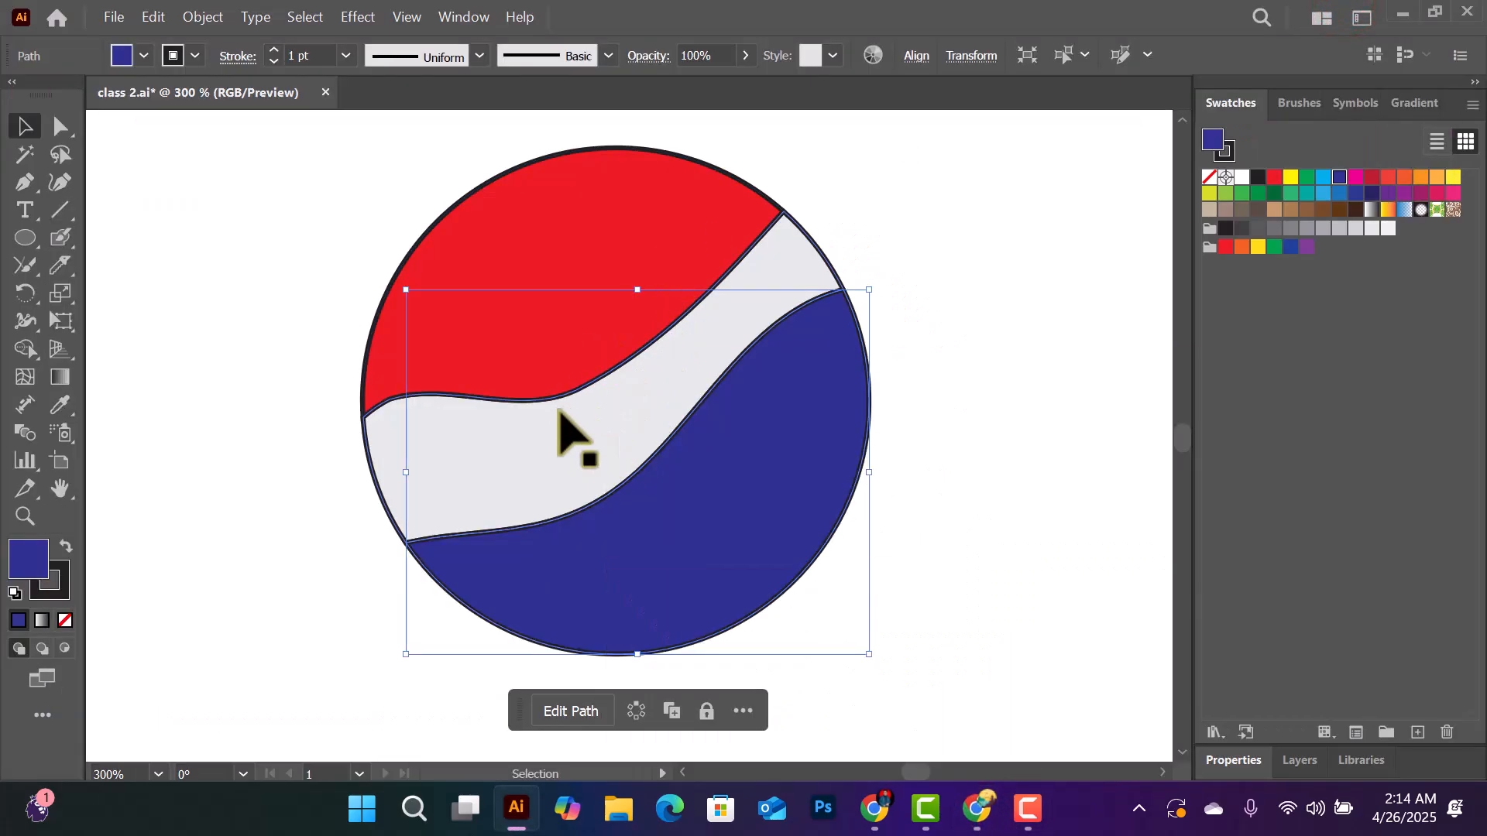
click(31, 212)
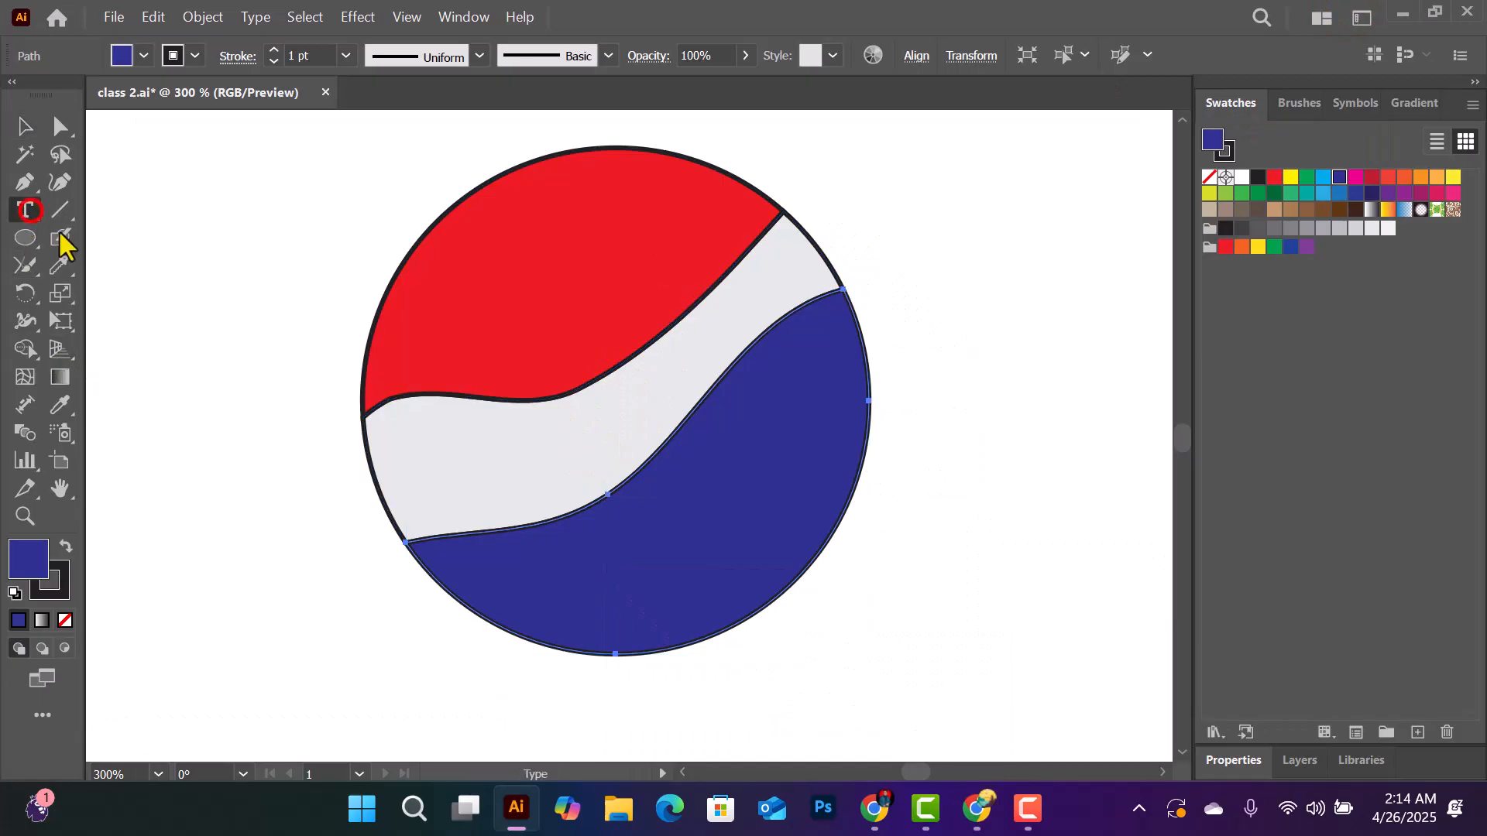
click(409, 469)
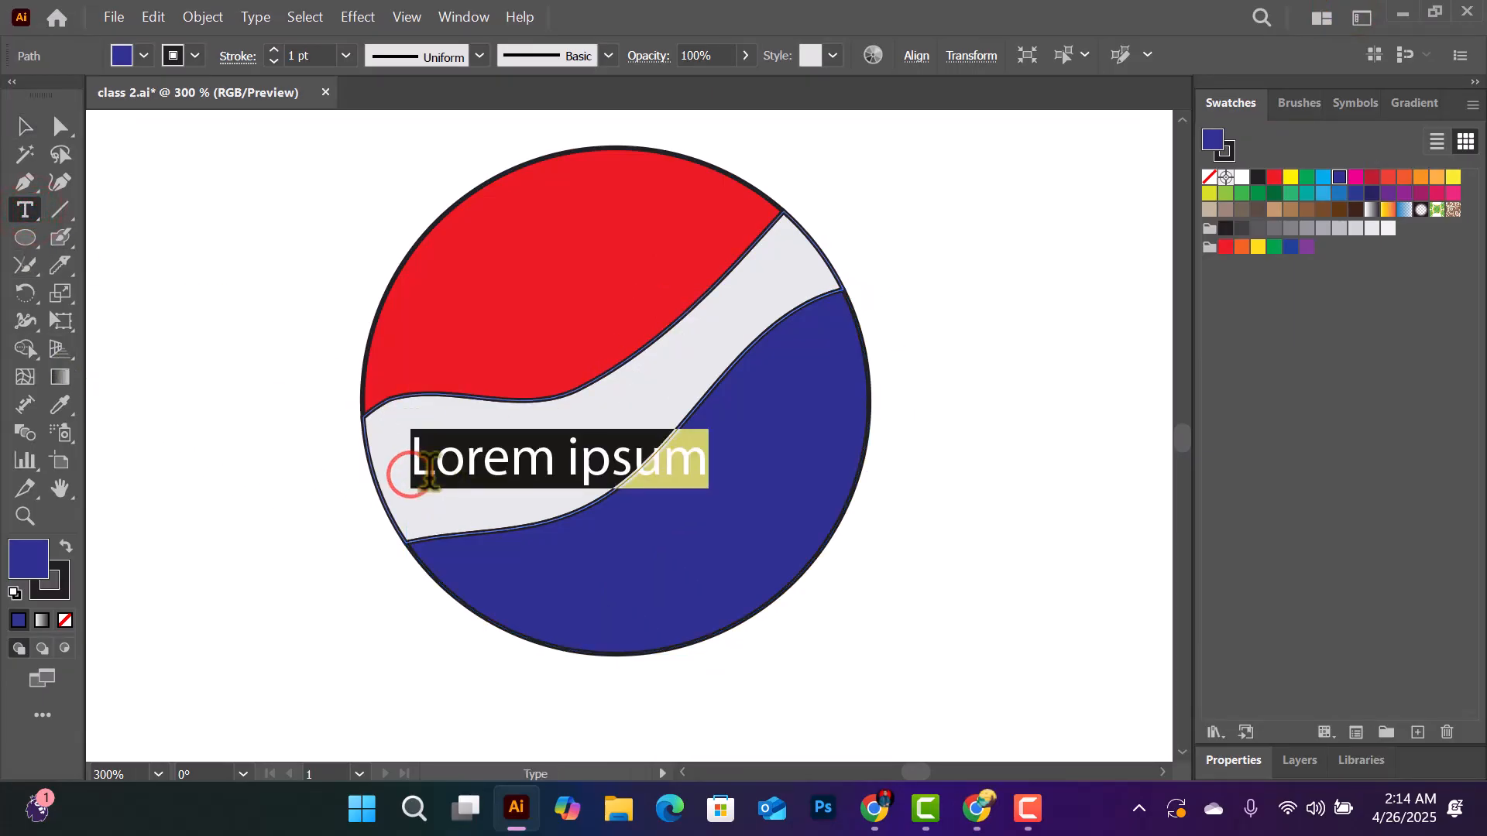
text(Pepsi)
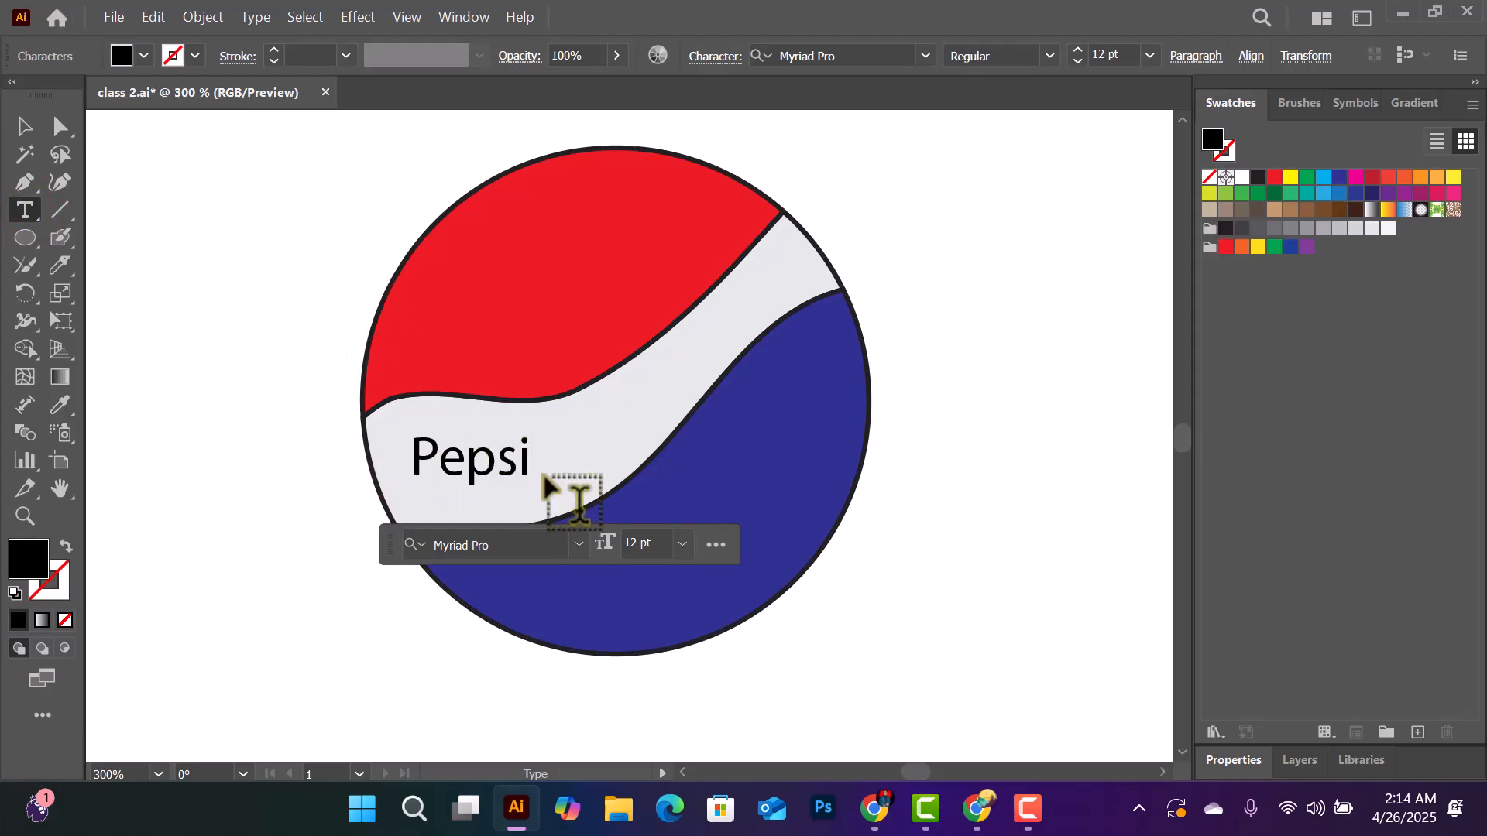
- Set the "Pepsi" text to 36 pt in the Franklin Gothic Medium font
click(684, 544)
click(707, 495)
click(24, 126)
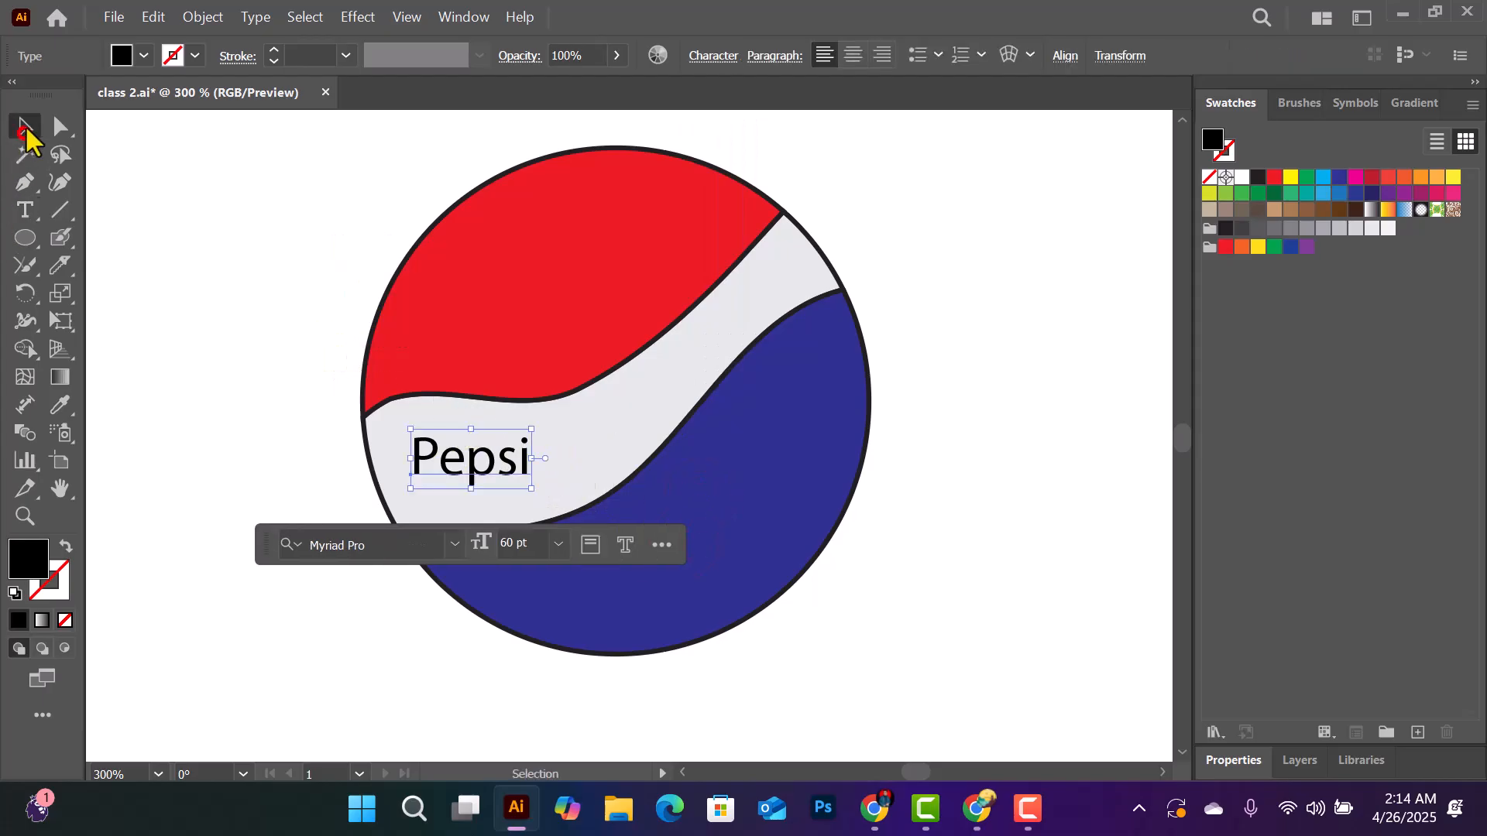
click(558, 544)
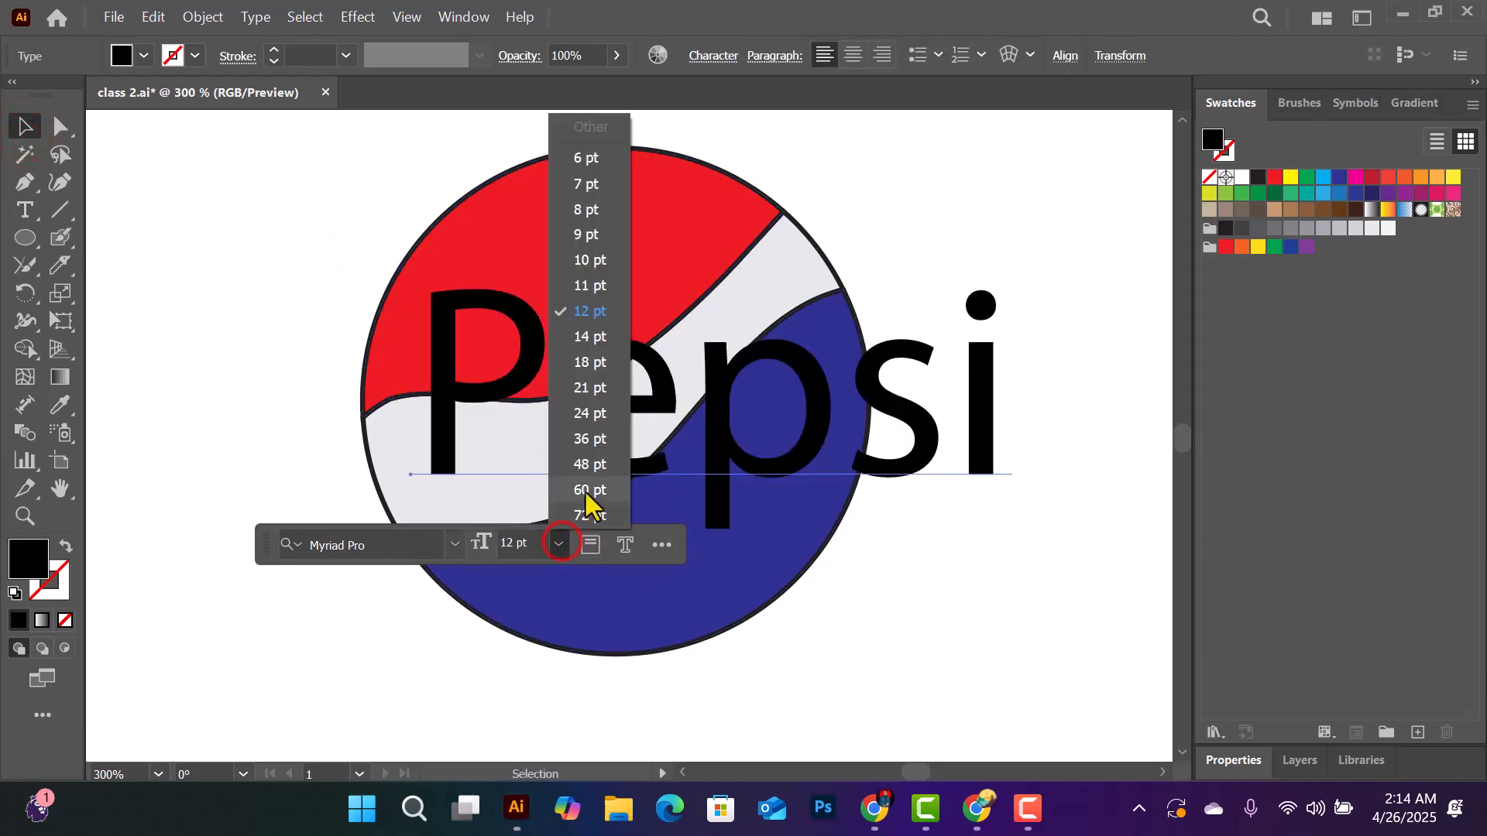
click(585, 440)
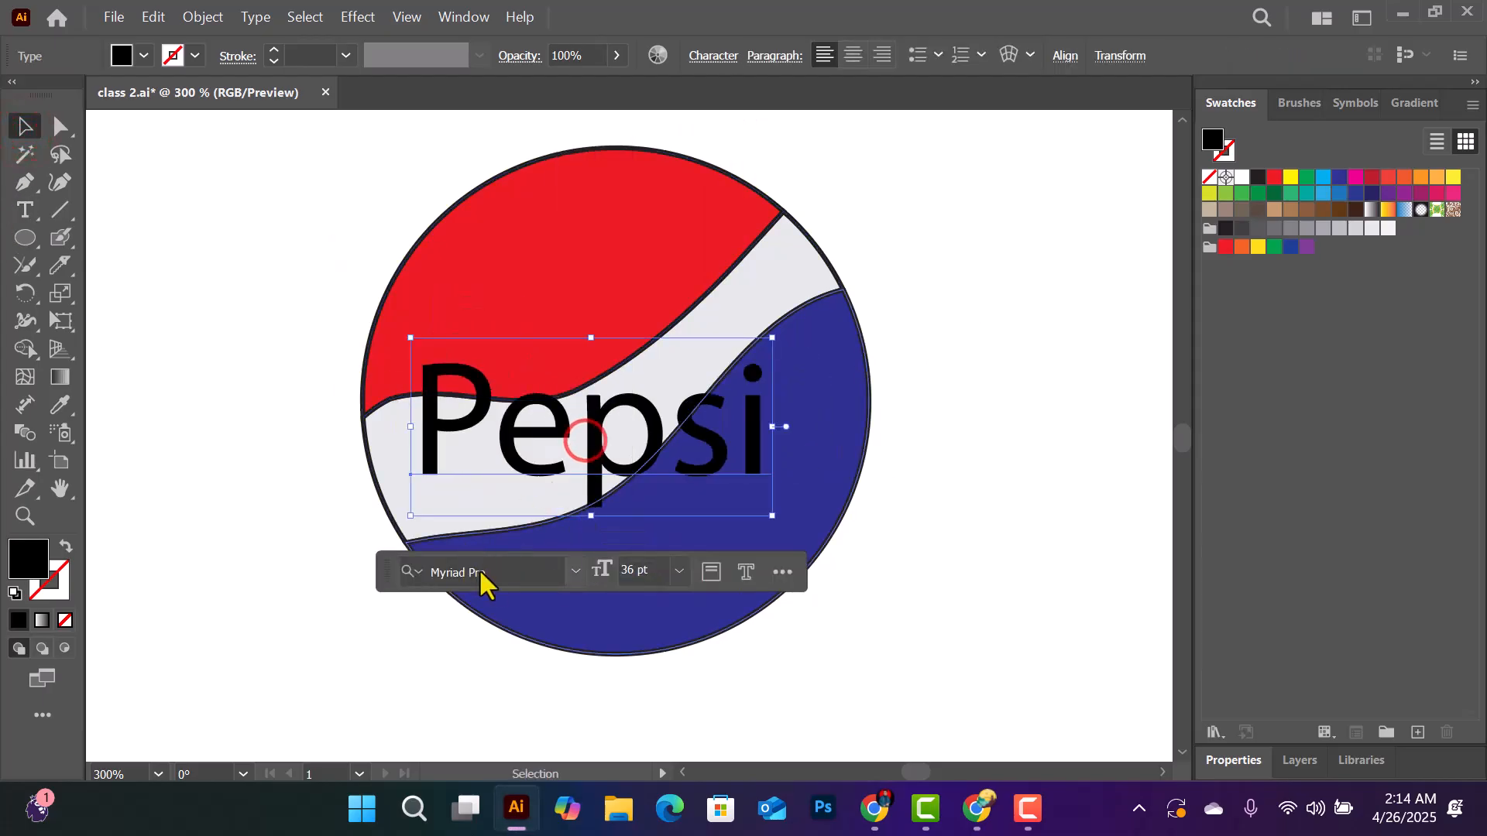
click(575, 570)
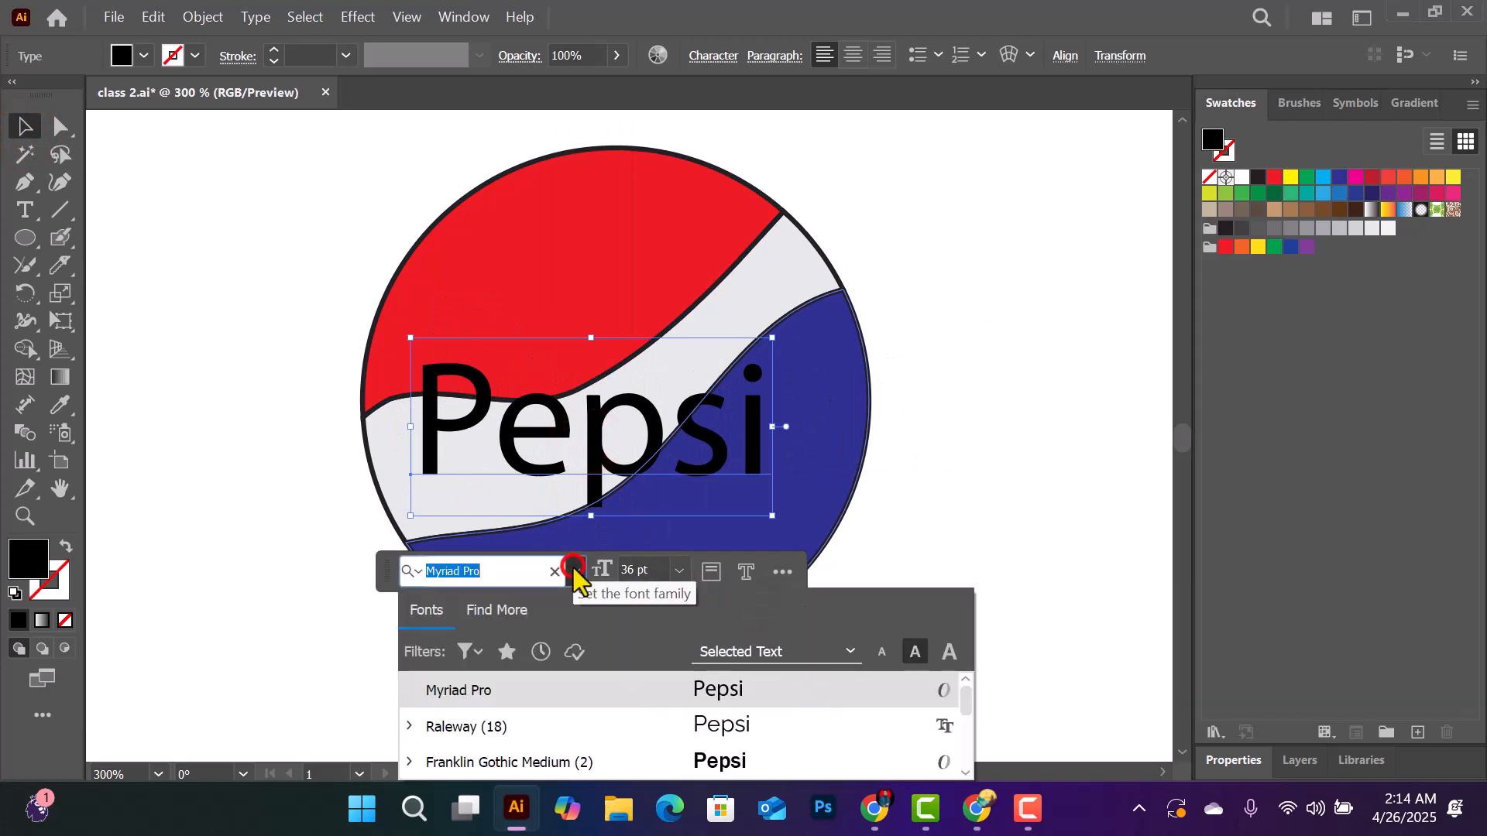
click(736, 757)
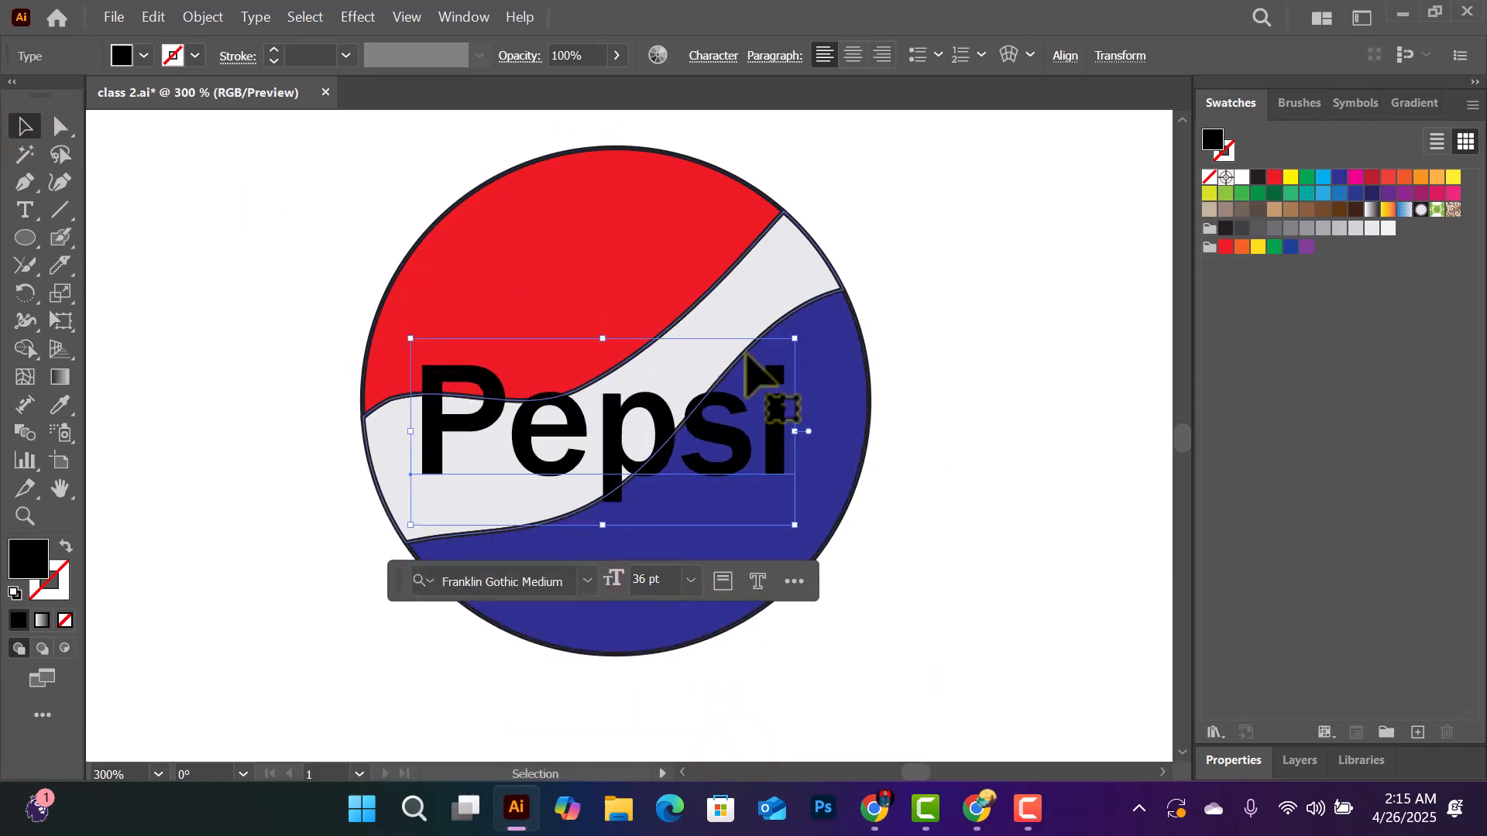
- Scale down and rotate the "Pepsi" text counter-clockwise so that it fits along the grey band between the red and blue pieces
drag(806, 334, 684, 364)
drag(647, 437, 612, 419)
click(941, 292)
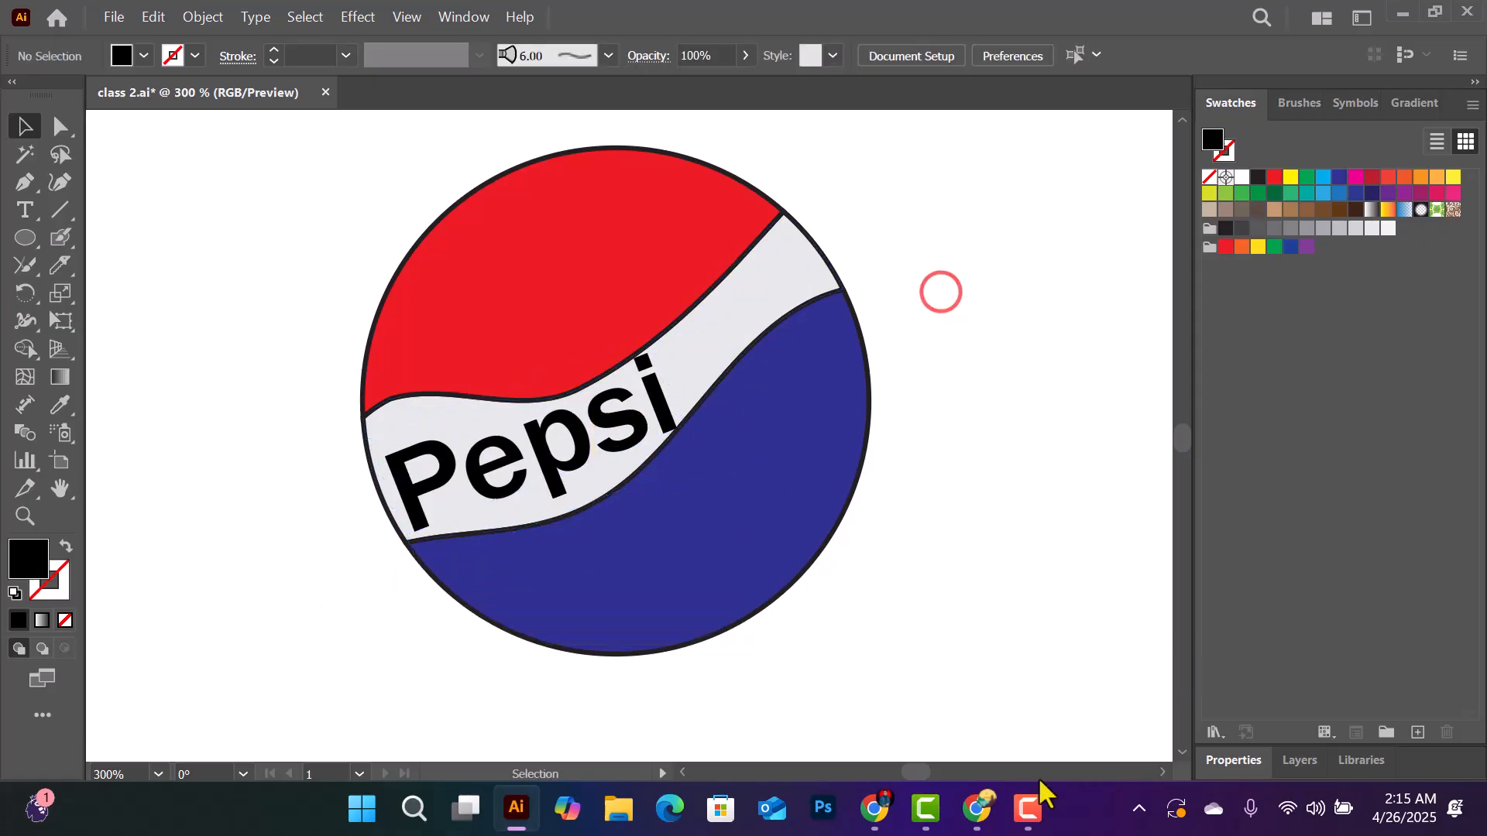
click(976, 807)
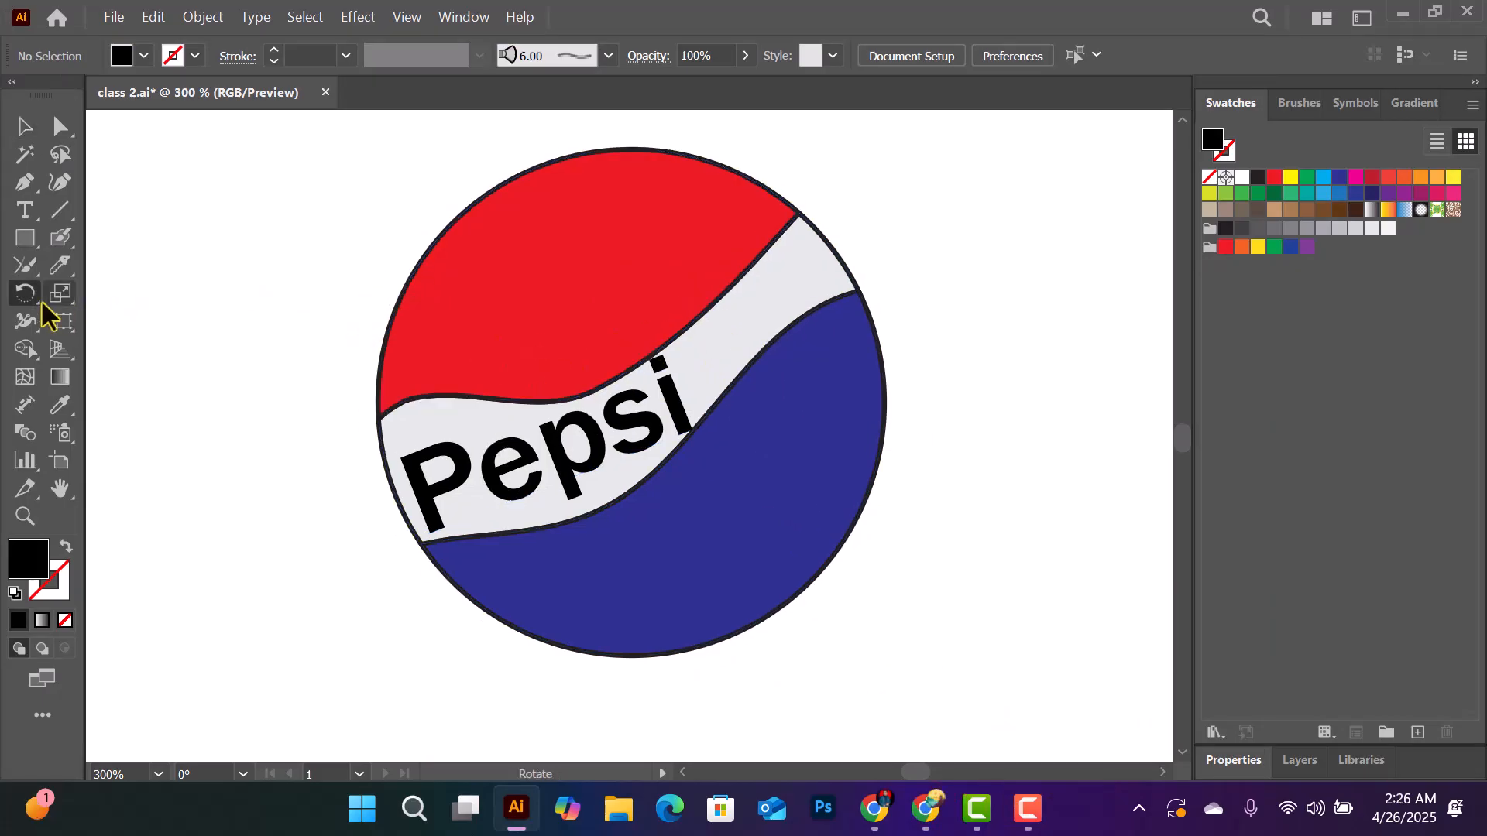
- Delete all the practice shapes, strokes and the Pepsi logo from the artboard
click(18, 129)
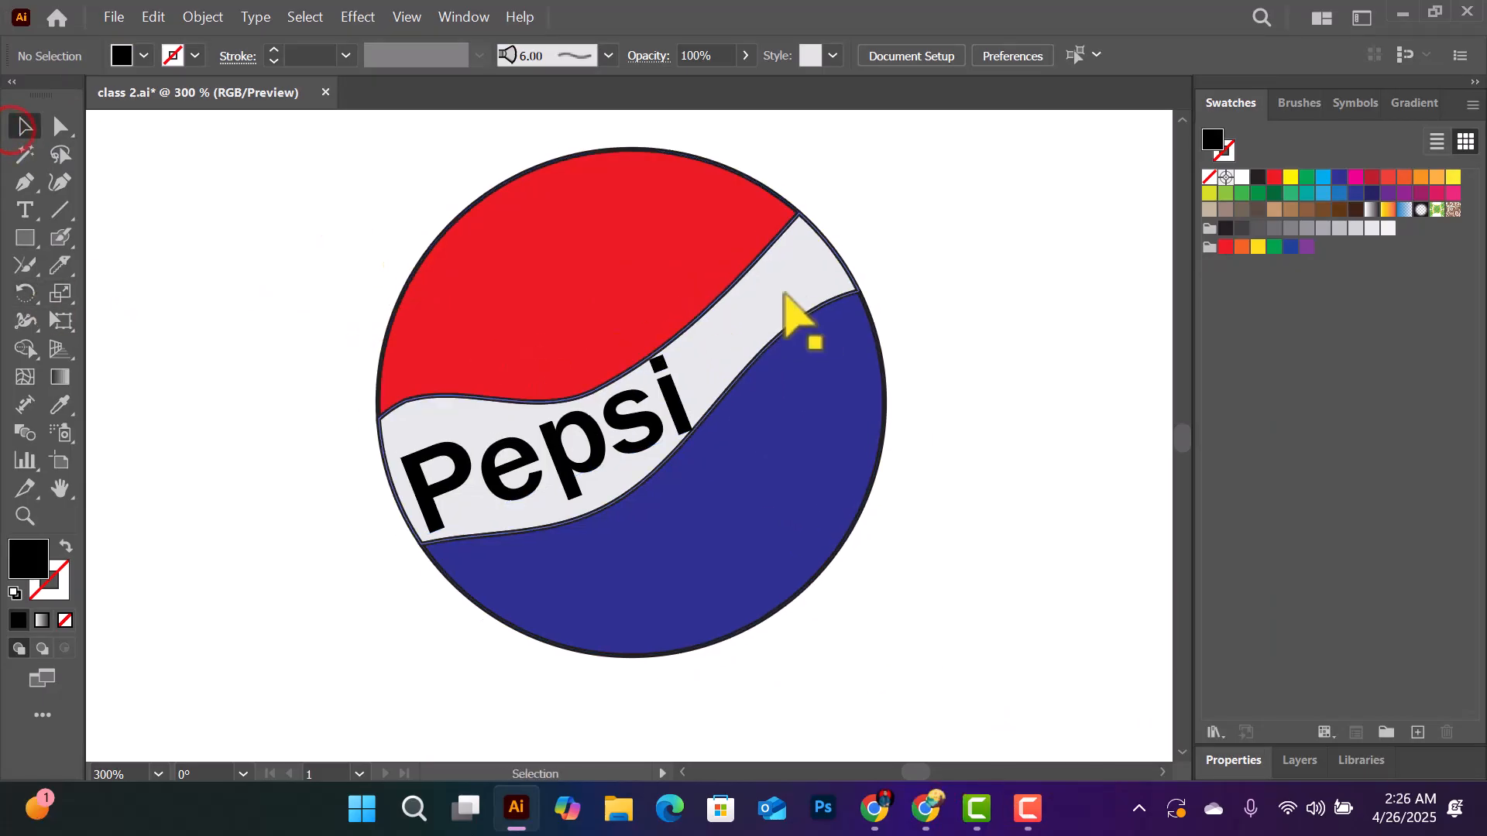
key(ctrl+minus)
key(ctrl+minus)
key(ctrl+minus)
key(ctrl+minus)
key(ctrl+minus)
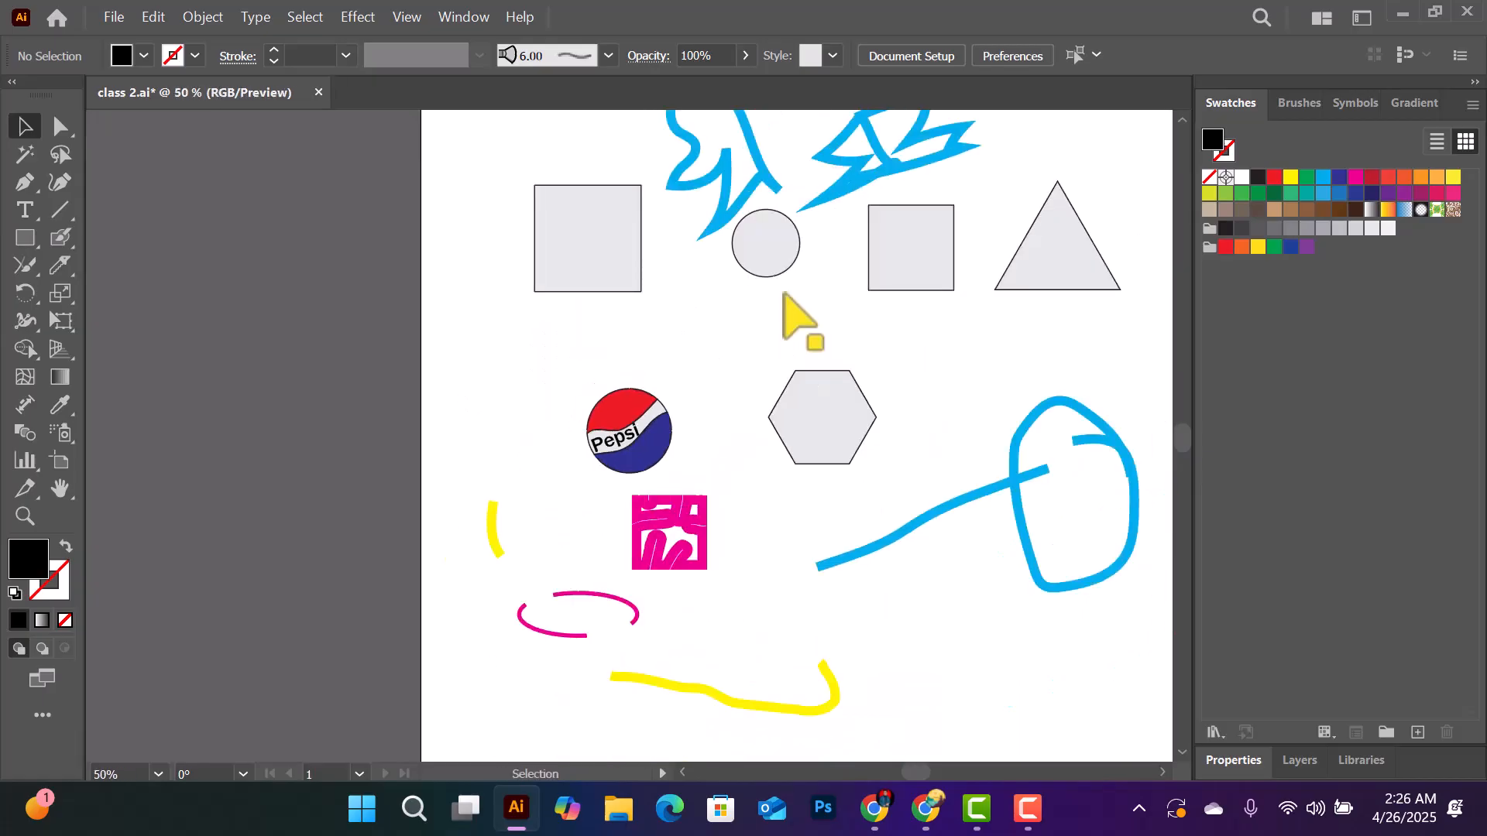
drag(999, 325, 852, 333)
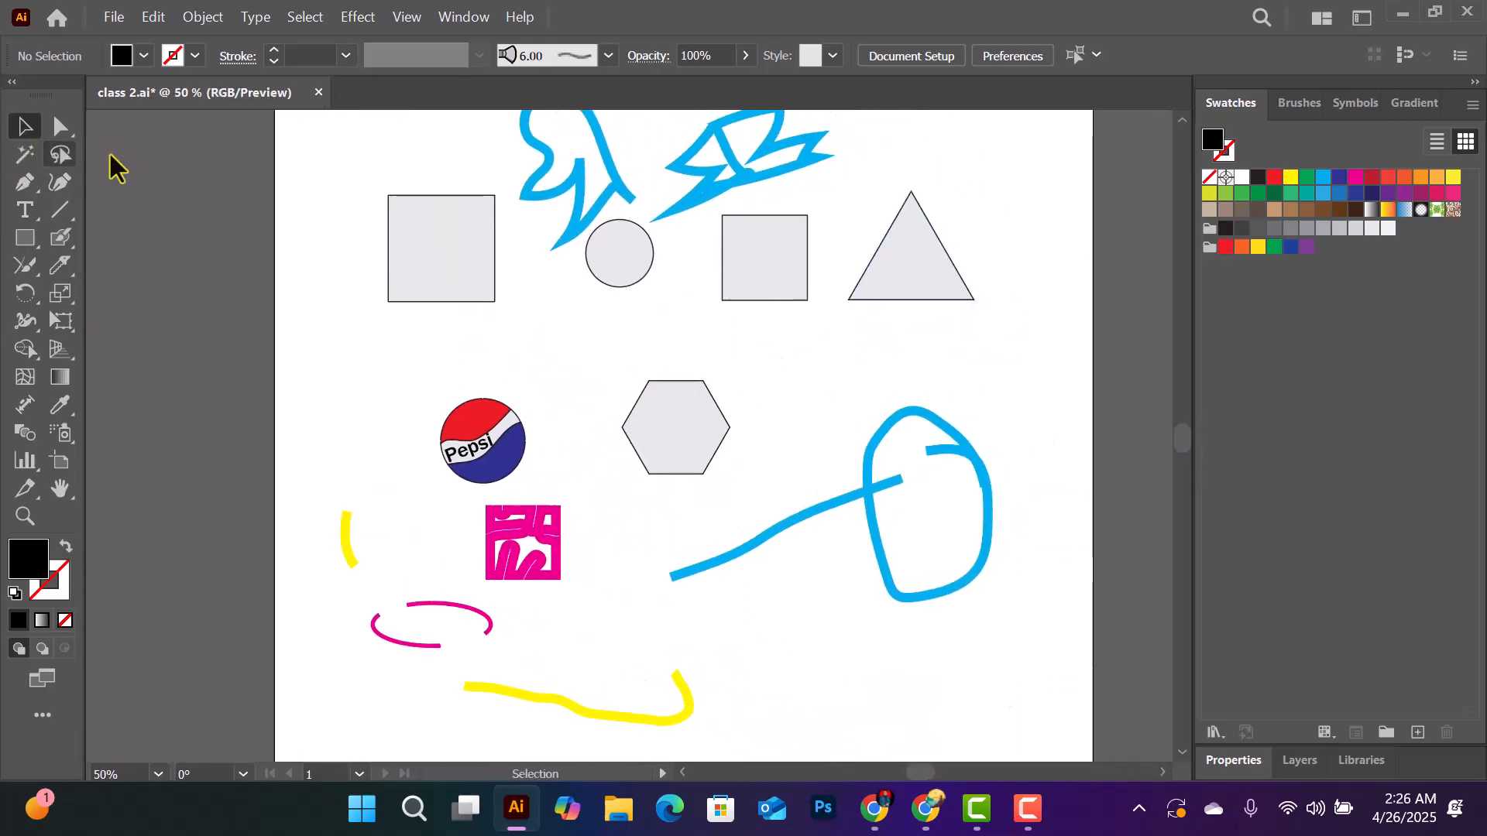
mouse_move(347, 150)
mouse_down()
mouse_move(736, 425)
mouse_move(974, 721)
mouse_up()
key(Delete)
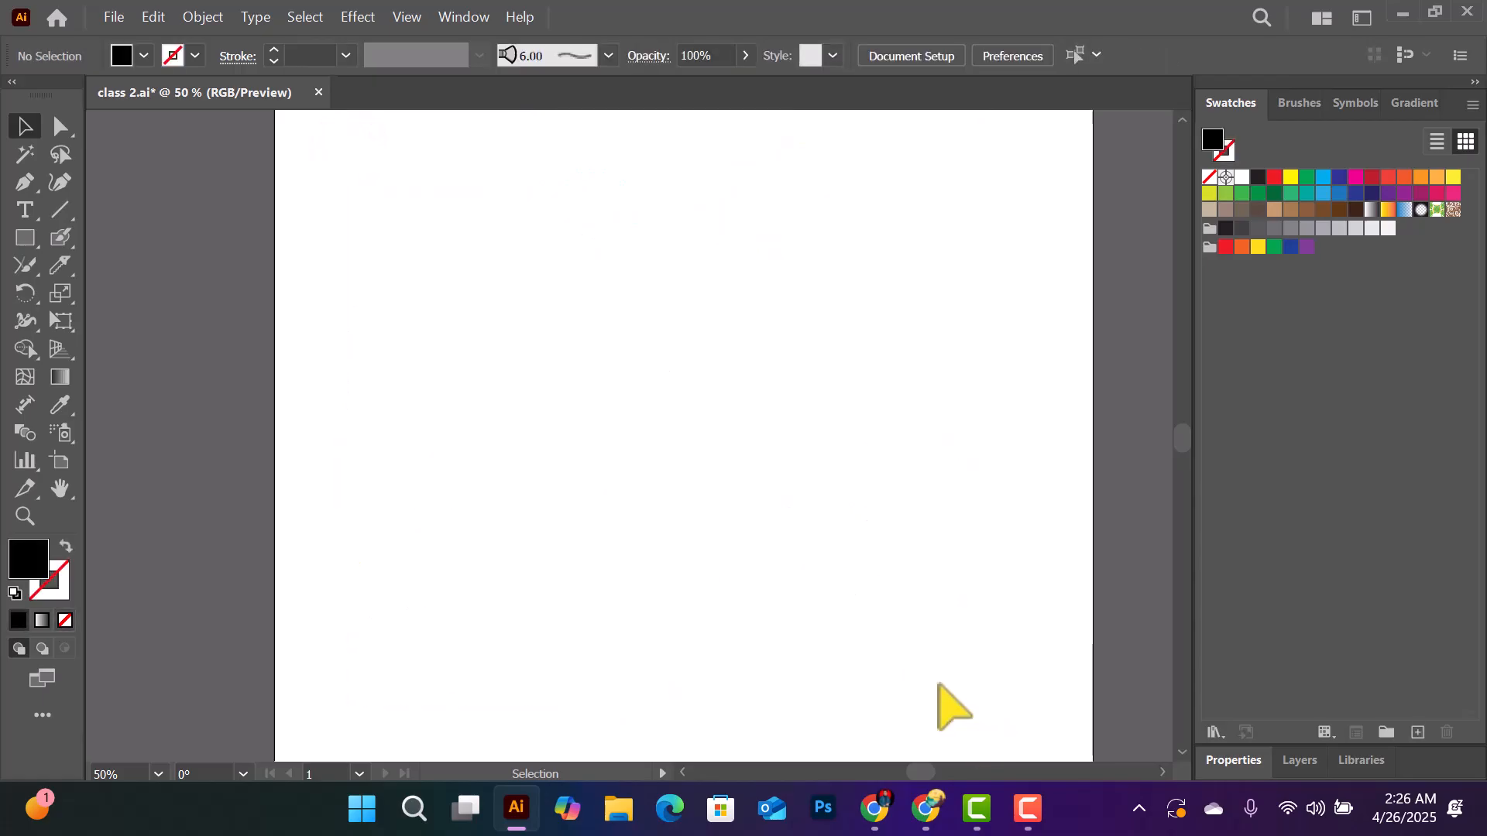
- Draw an upright rectangle near the middle of the empty artboard
key(ctrl+=)
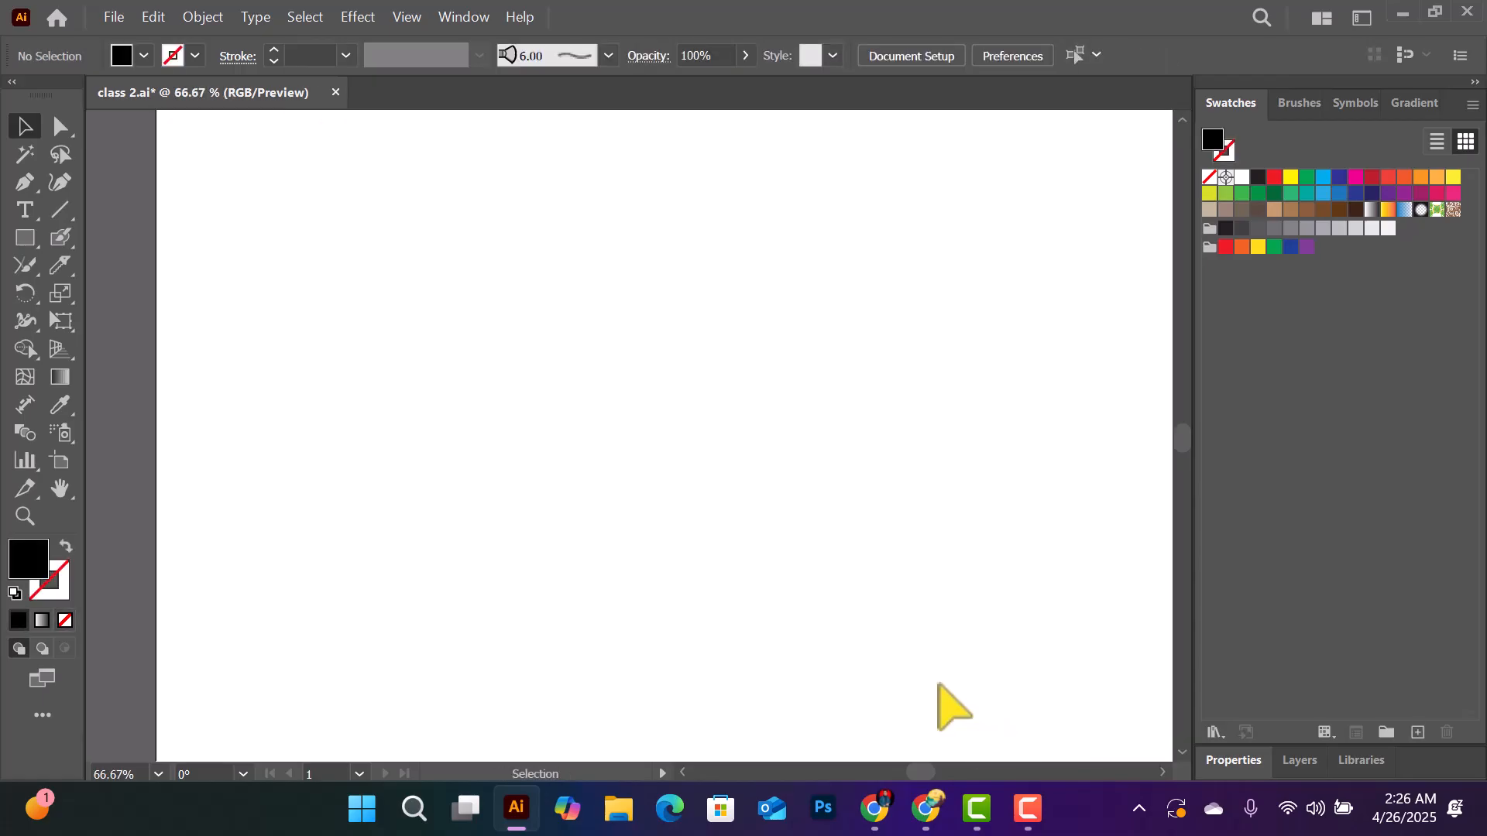
click(23, 296)
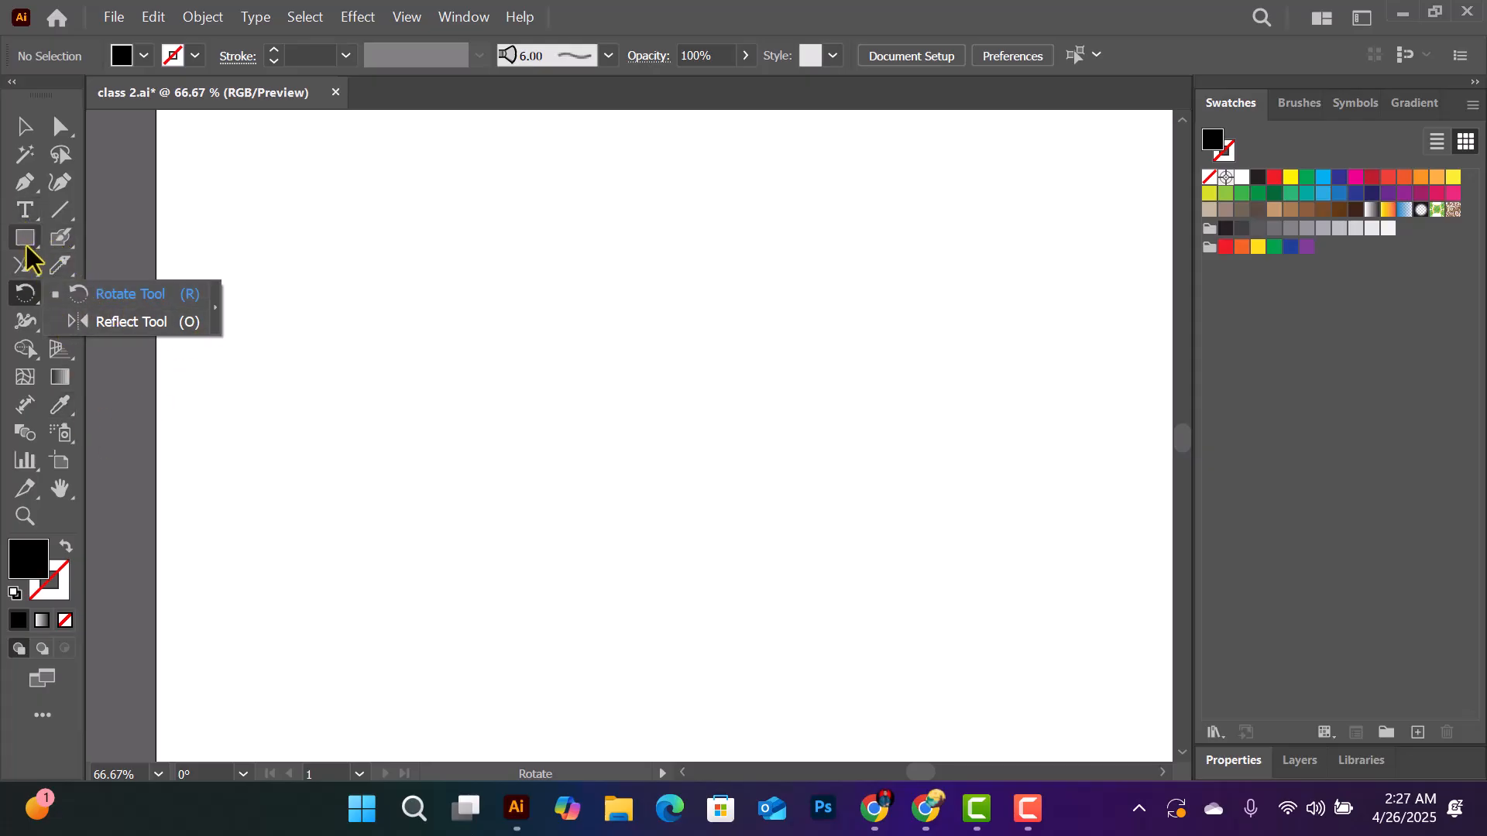
drag(25, 244, 126, 242)
drag(565, 265, 694, 463)
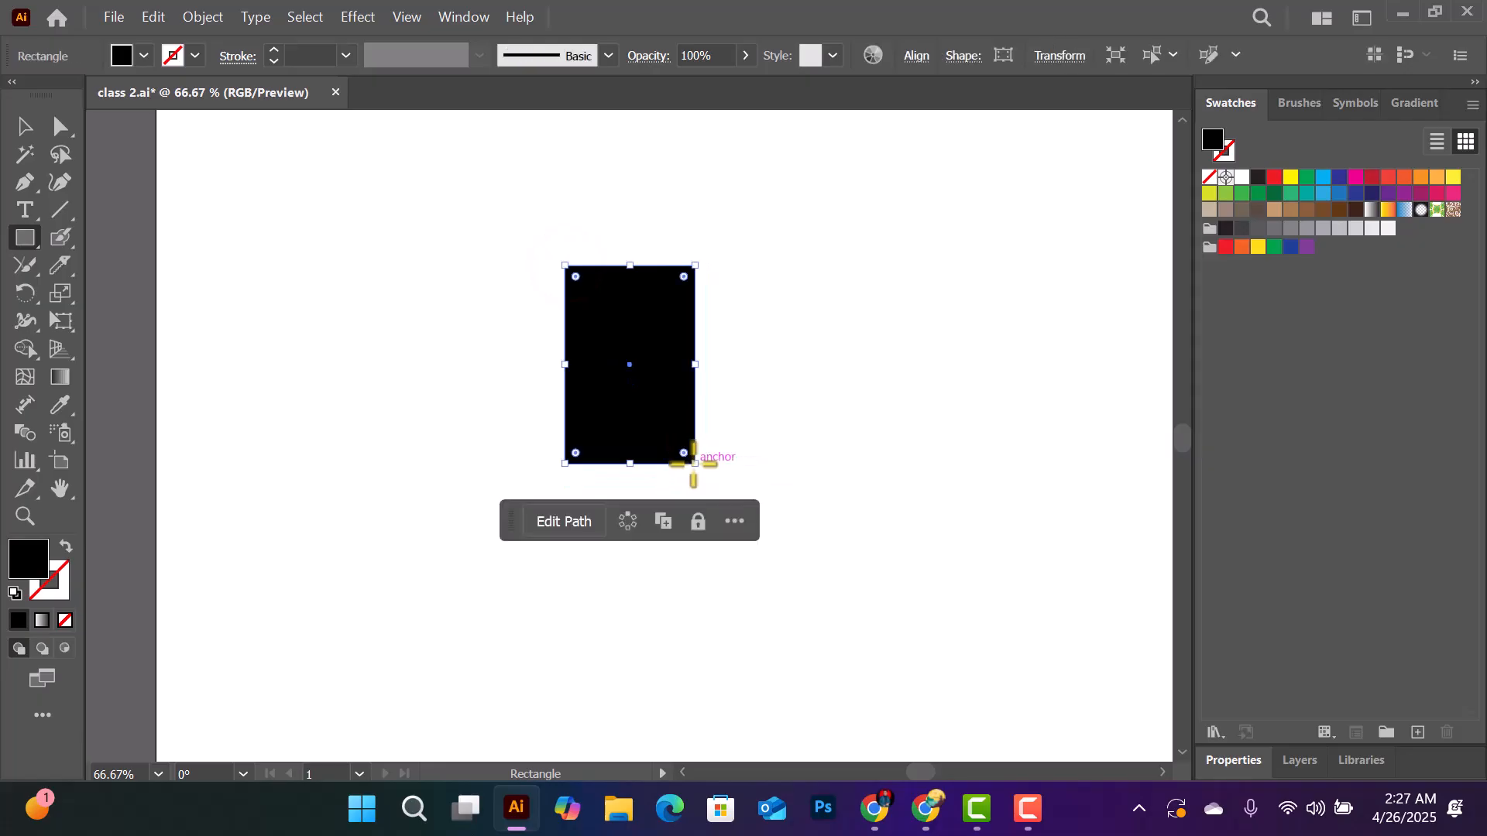
- Remove the rectangle's fill and give it a red 6 pt stroke
click(1225, 146)
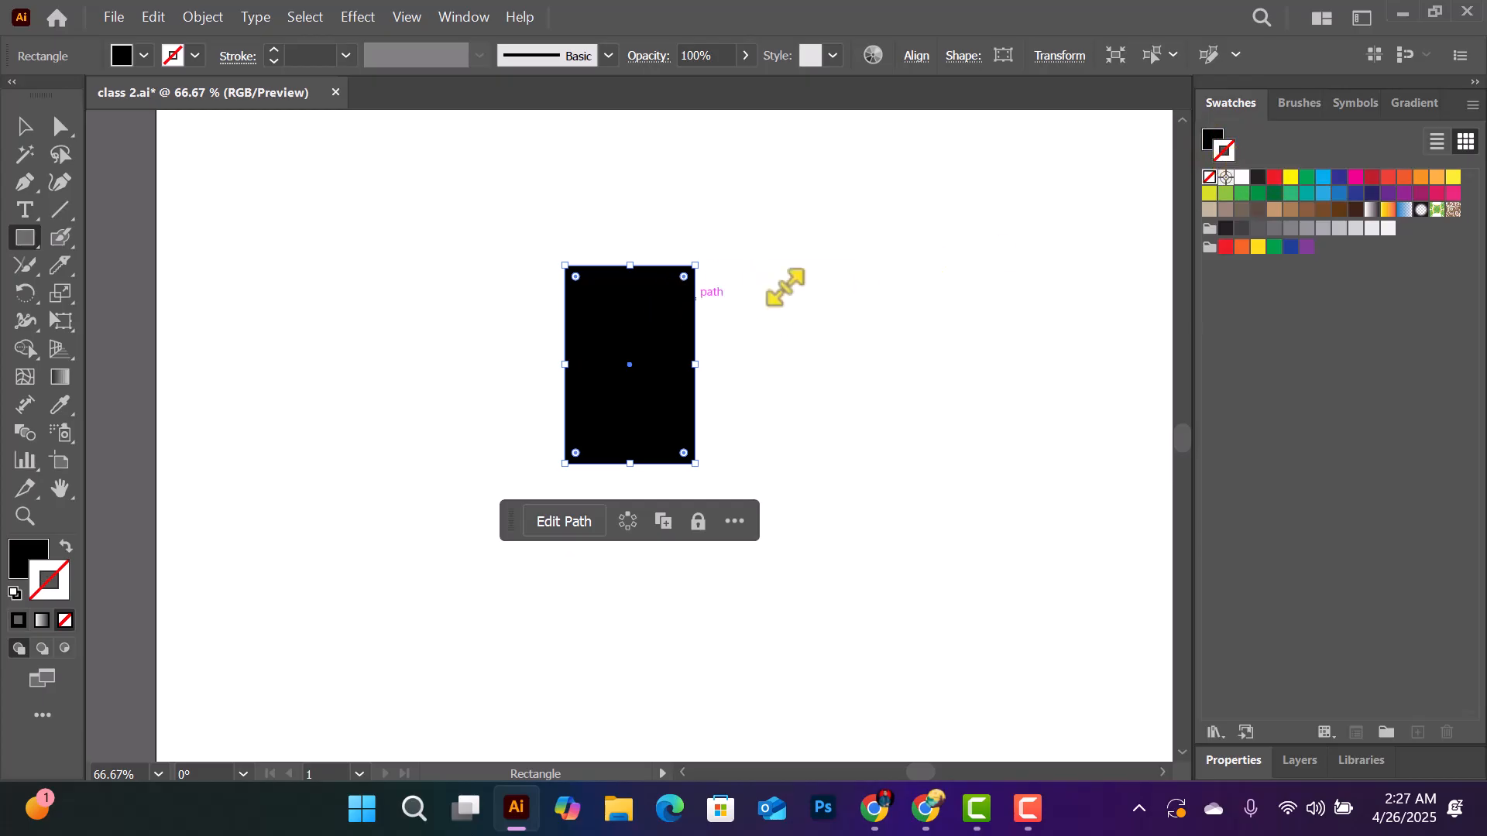
click(1211, 139)
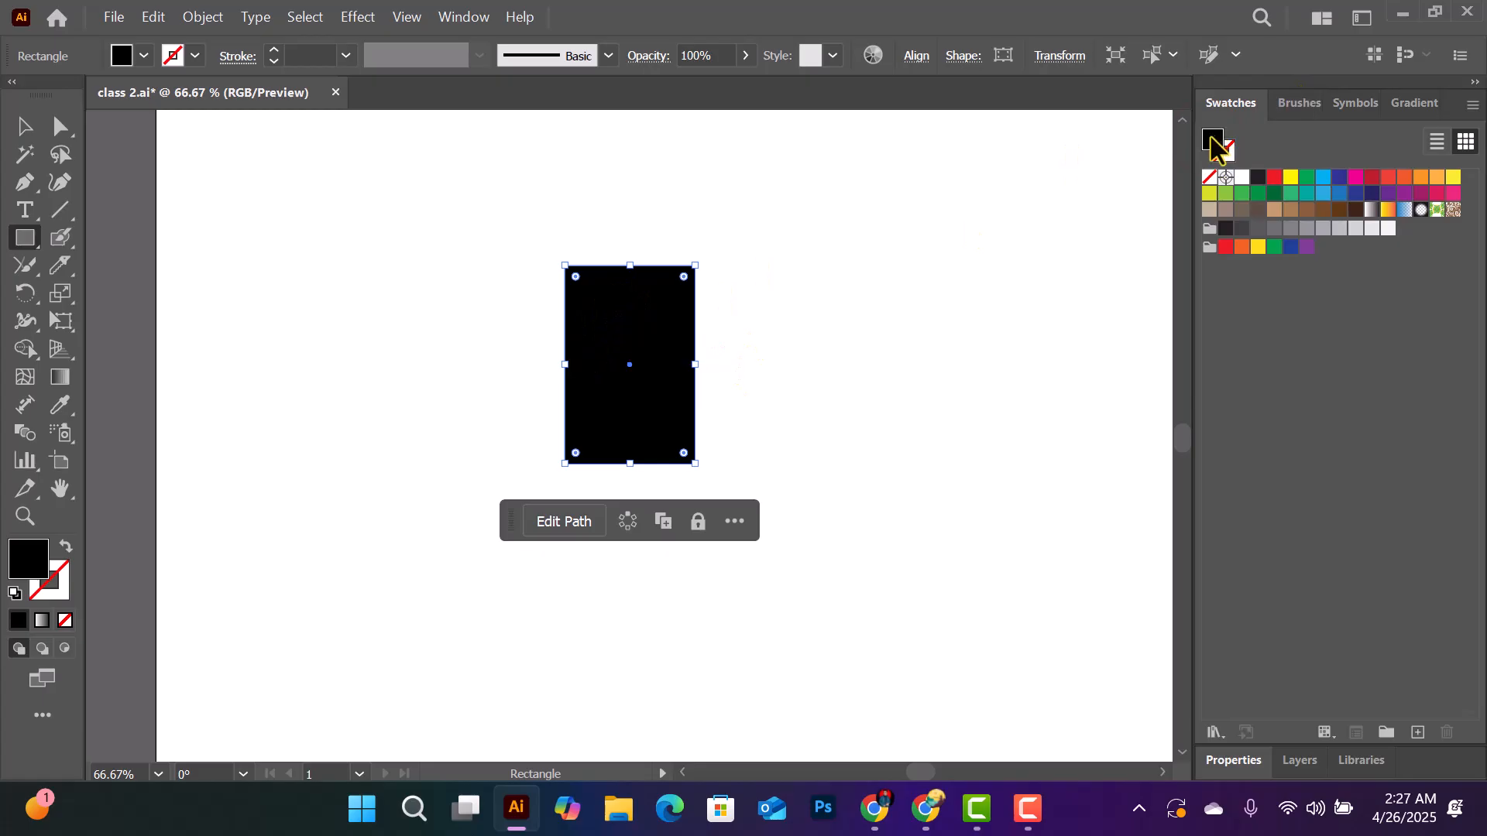
click(65, 622)
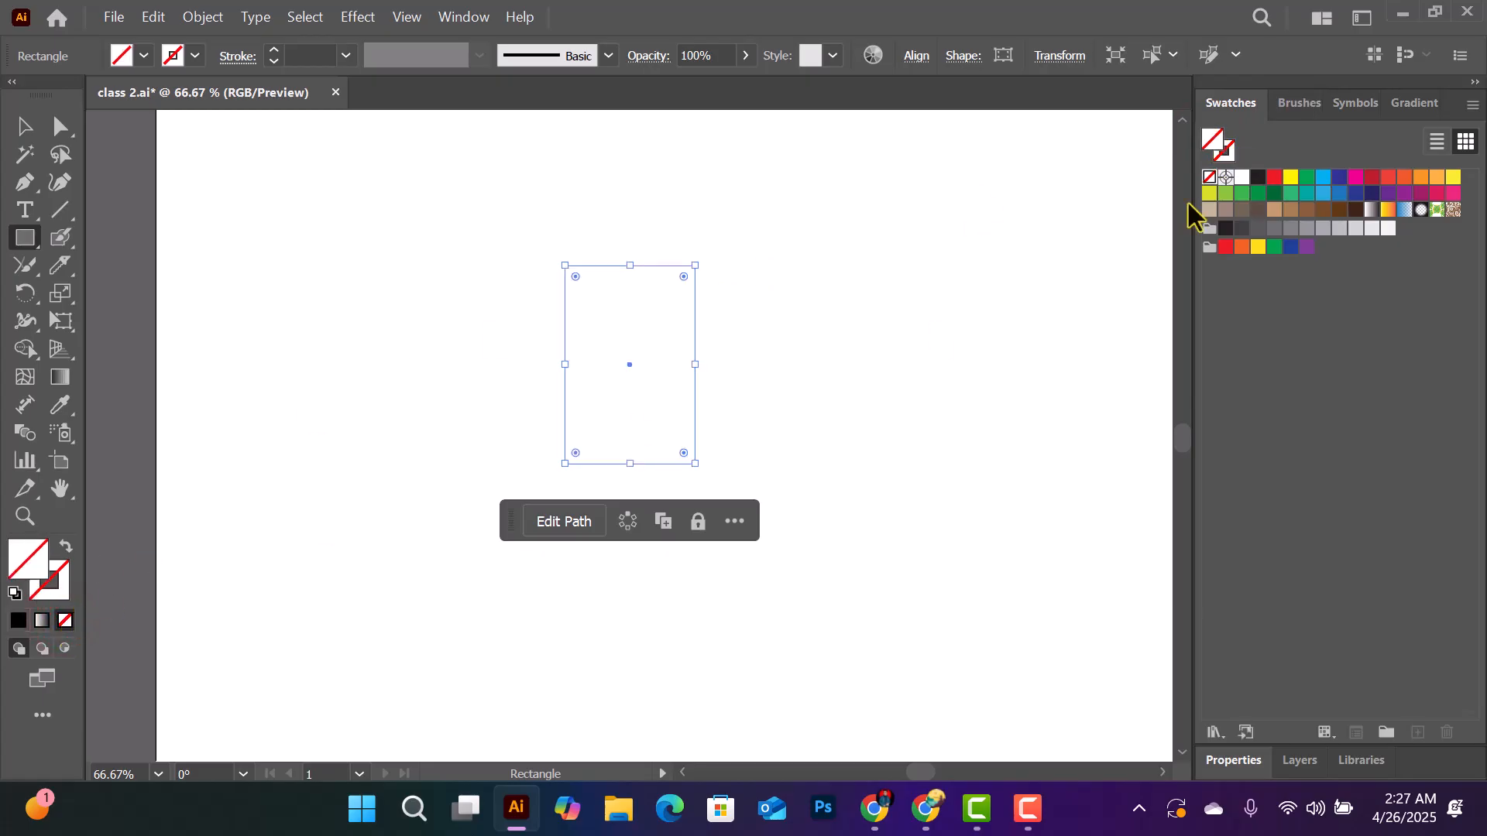
click(61, 585)
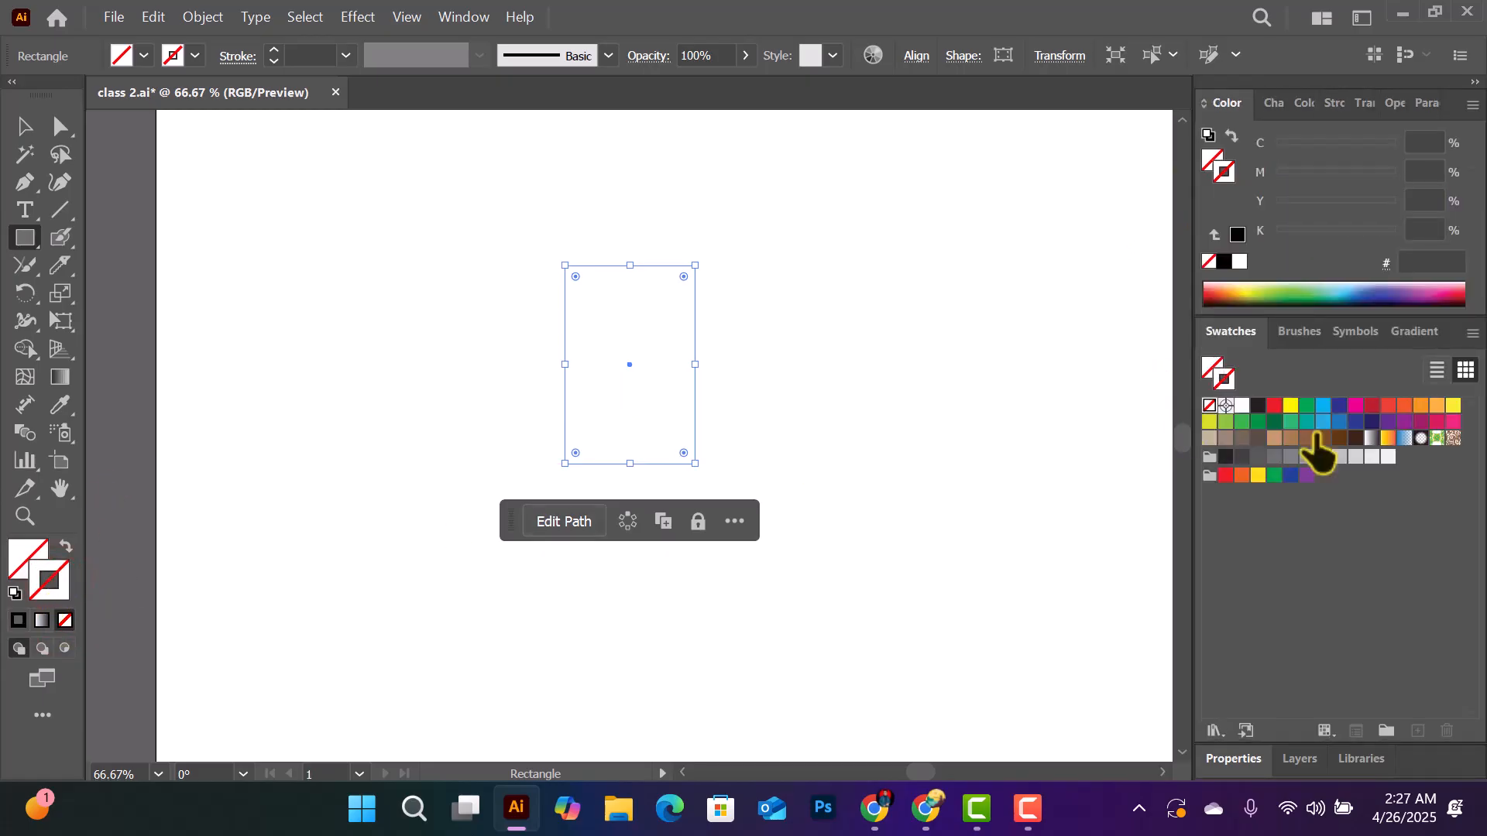
click(1274, 406)
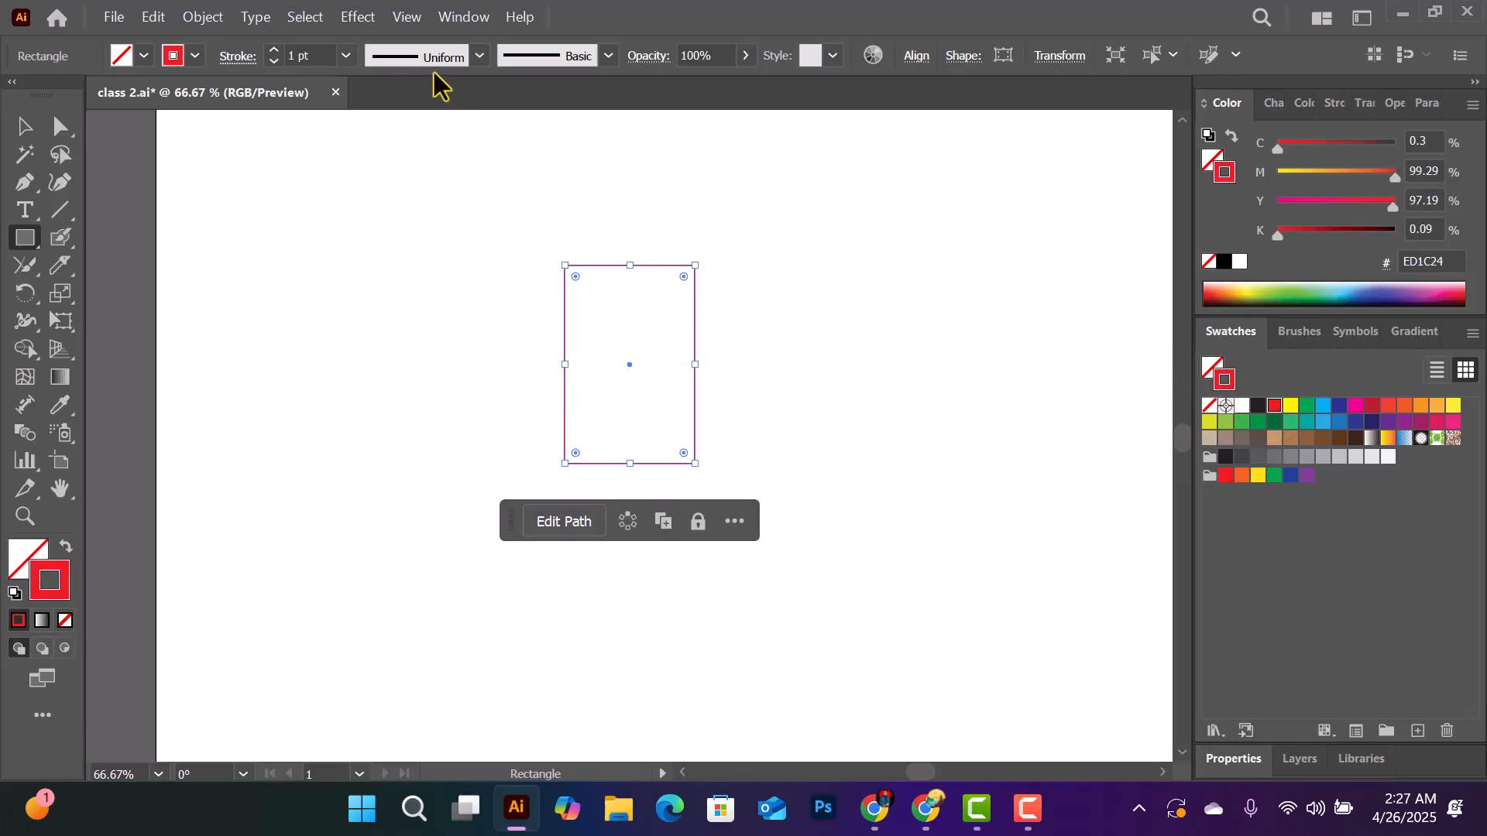
click(346, 55)
click(372, 286)
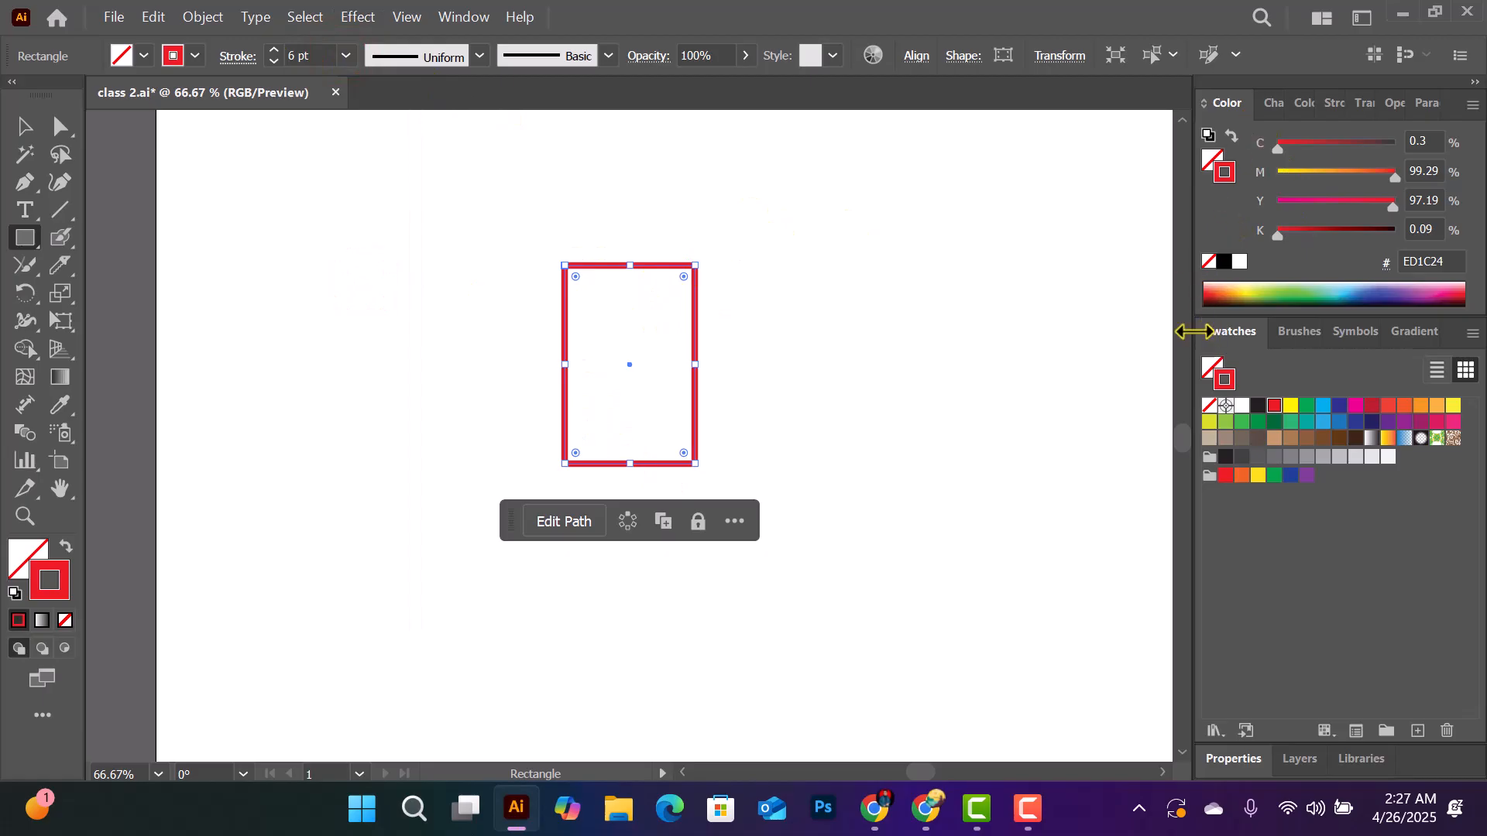
- Remove the rectangle's stroke and fill it with CMYK Red
click(1209, 405)
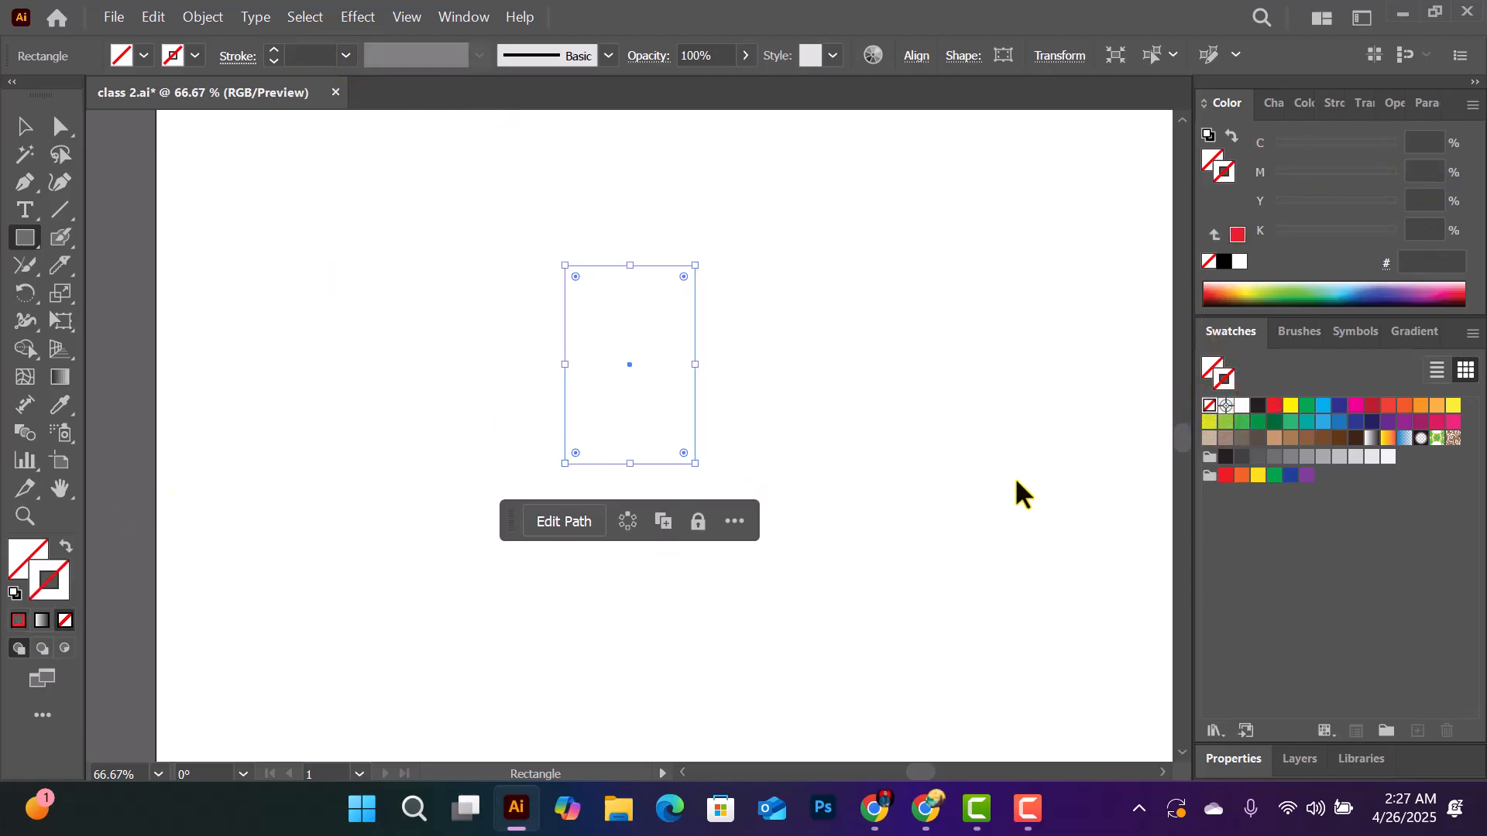
click(1211, 369)
click(1273, 405)
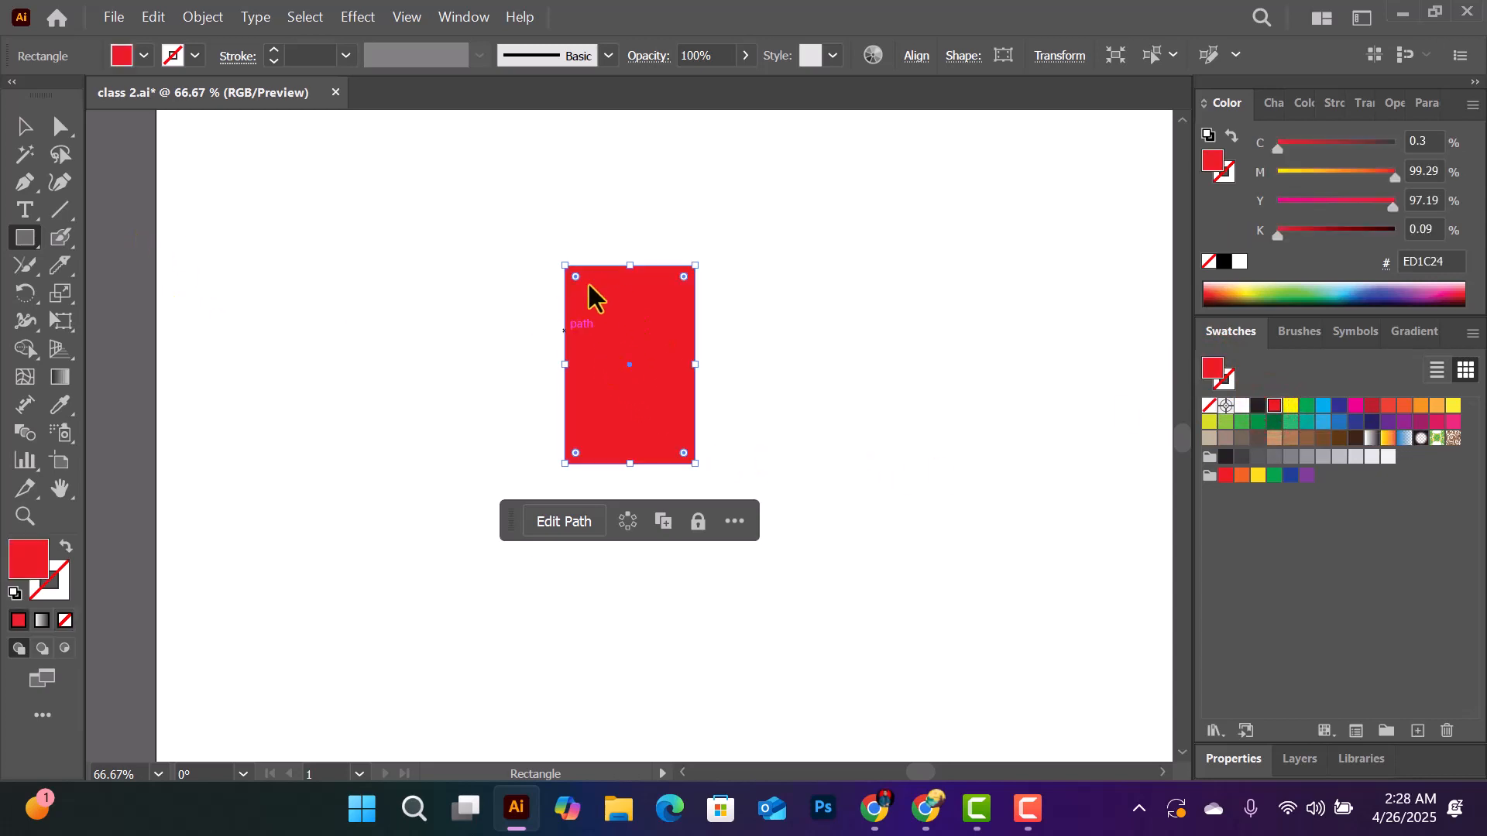
- Reshape the rectangle into a downward-pointing triangle and round its two upper corners by about 46.6 px to form a teardrop petal
click(62, 128)
drag(66, 133, 174, 133)
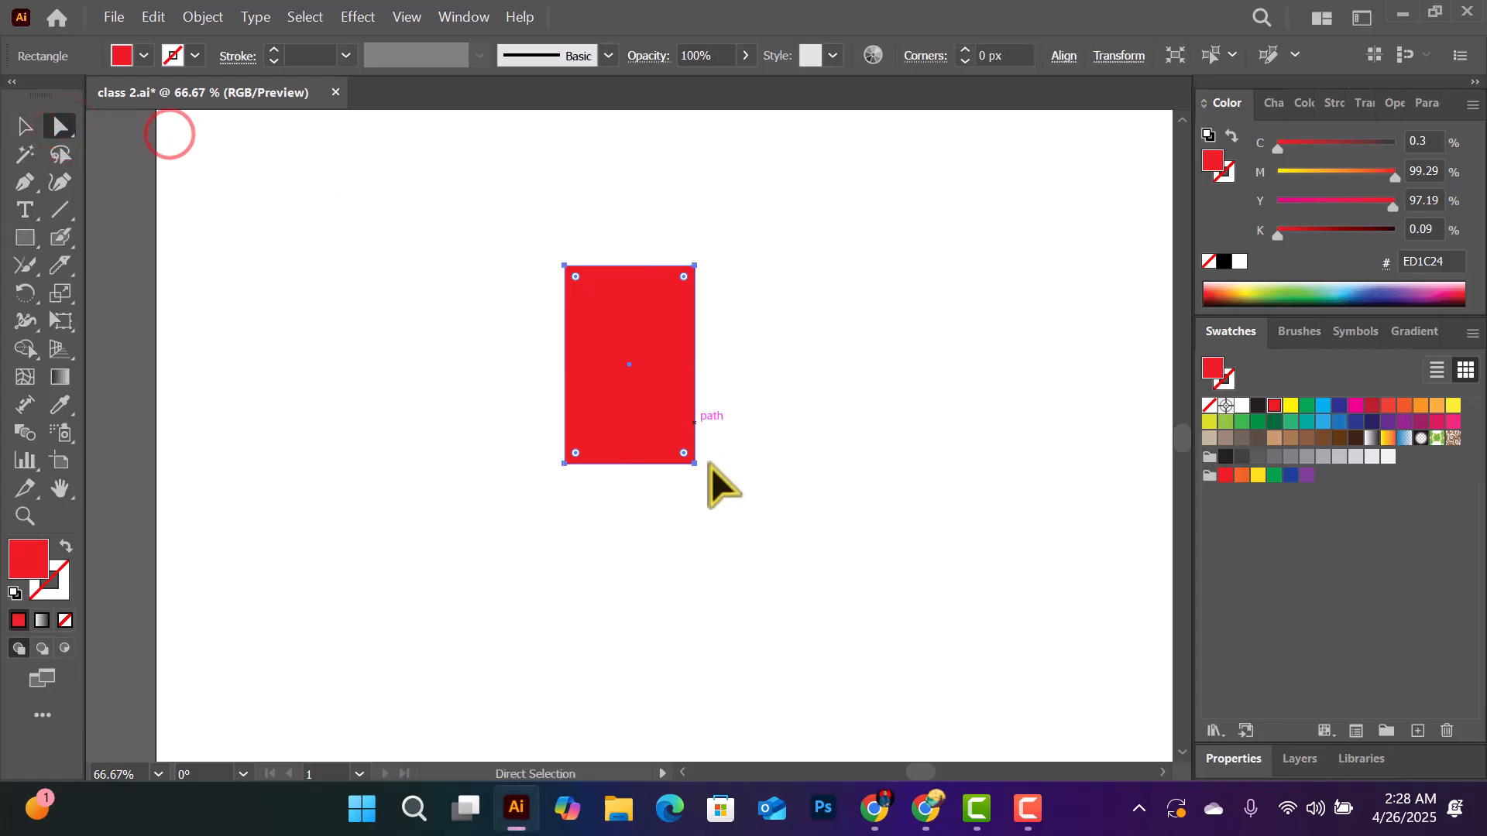
drag(694, 464, 615, 467)
click(681, 465)
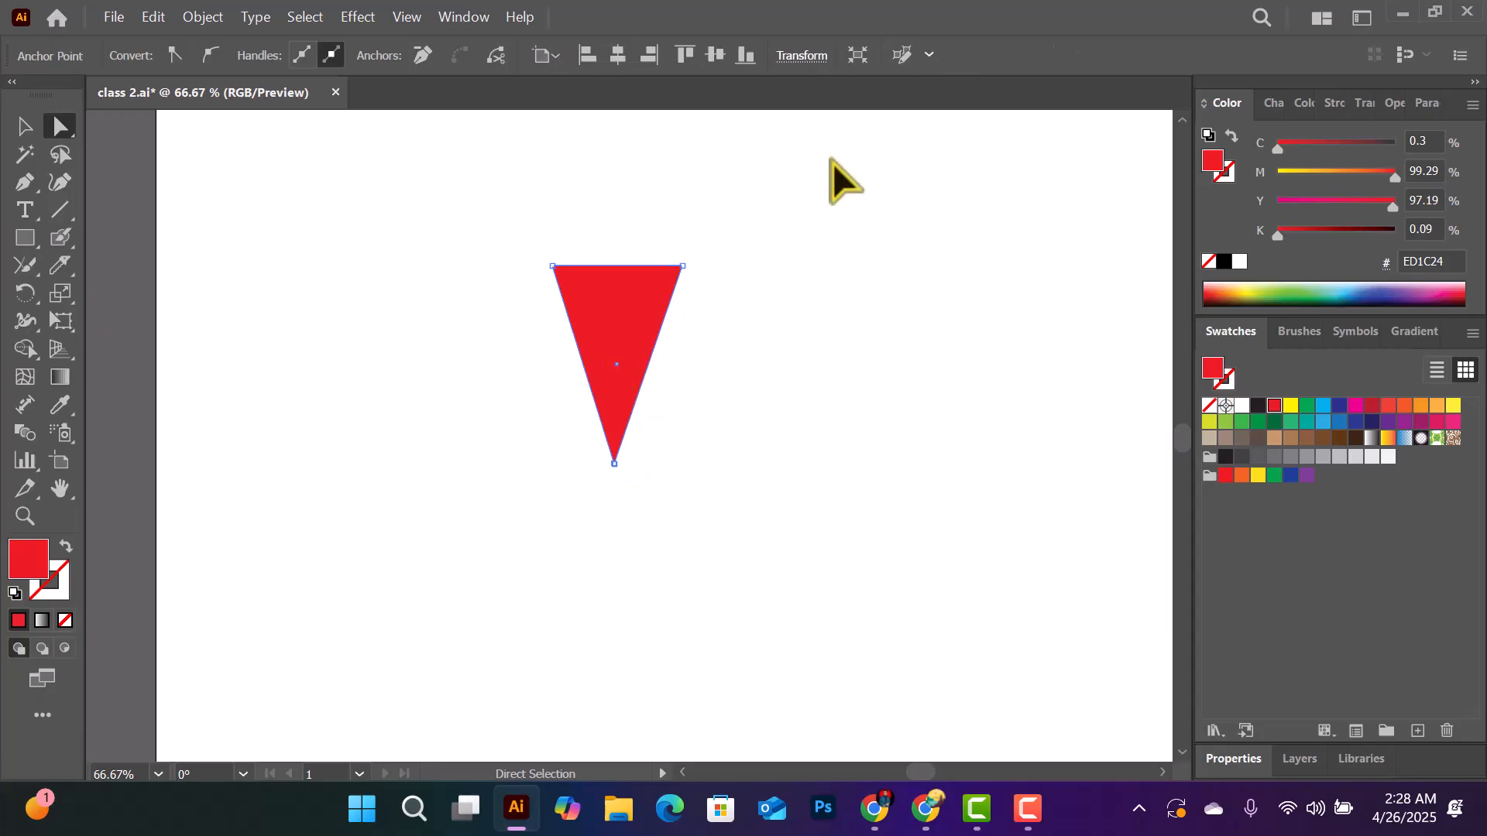
drag(673, 300, 640, 406)
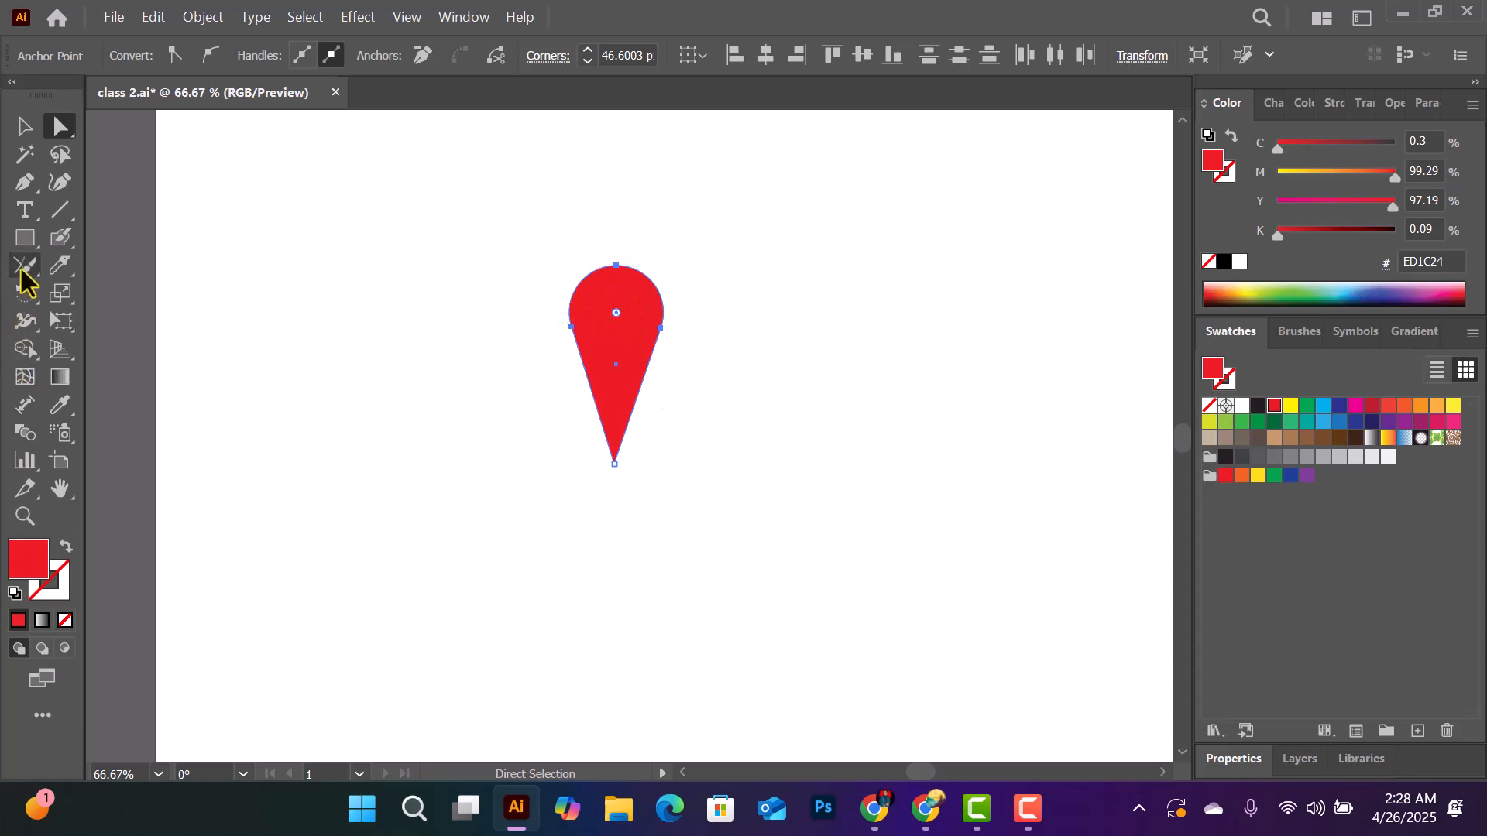
- Rotate a copy of the petal clockwise about its lower tip and repeat the transformation to make a six-petal flower
drag(27, 310, 153, 309)
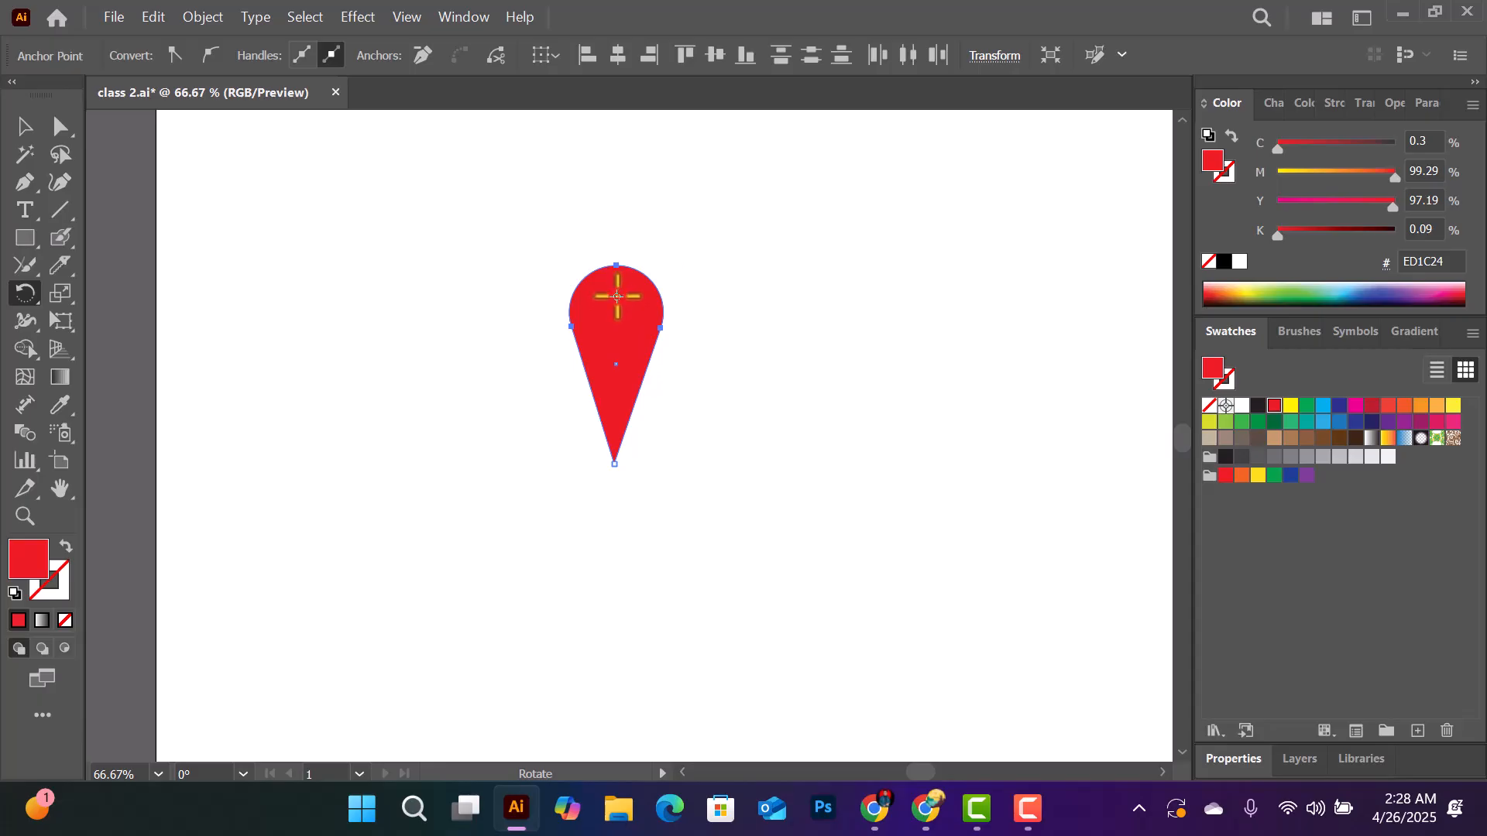
drag(616, 297, 616, 463)
drag(618, 393, 672, 438)
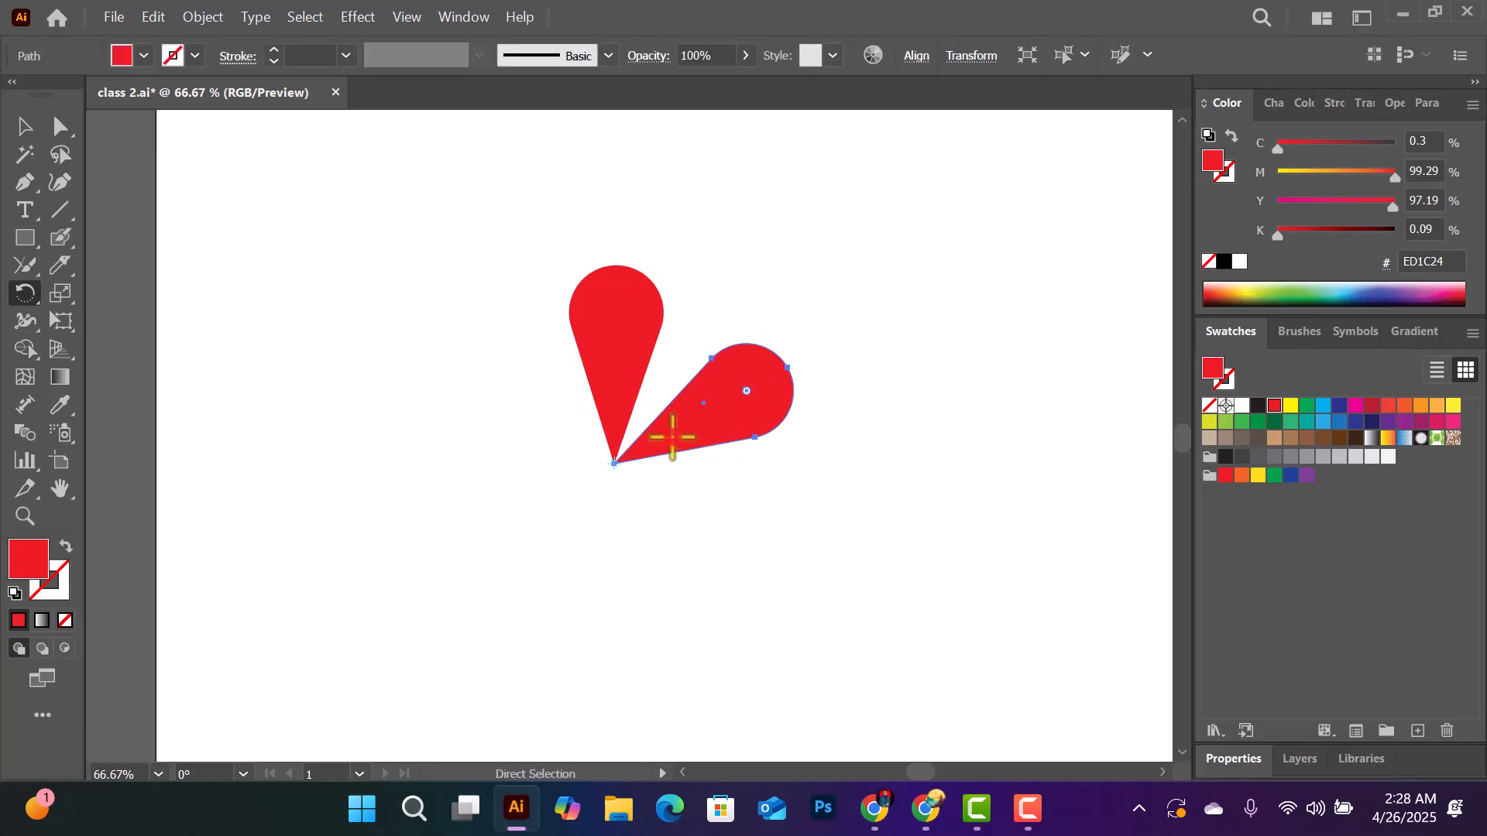
key(ctrl+d)
key(ctrl+d)
key(ctrl+d)
key(ctrl+d)
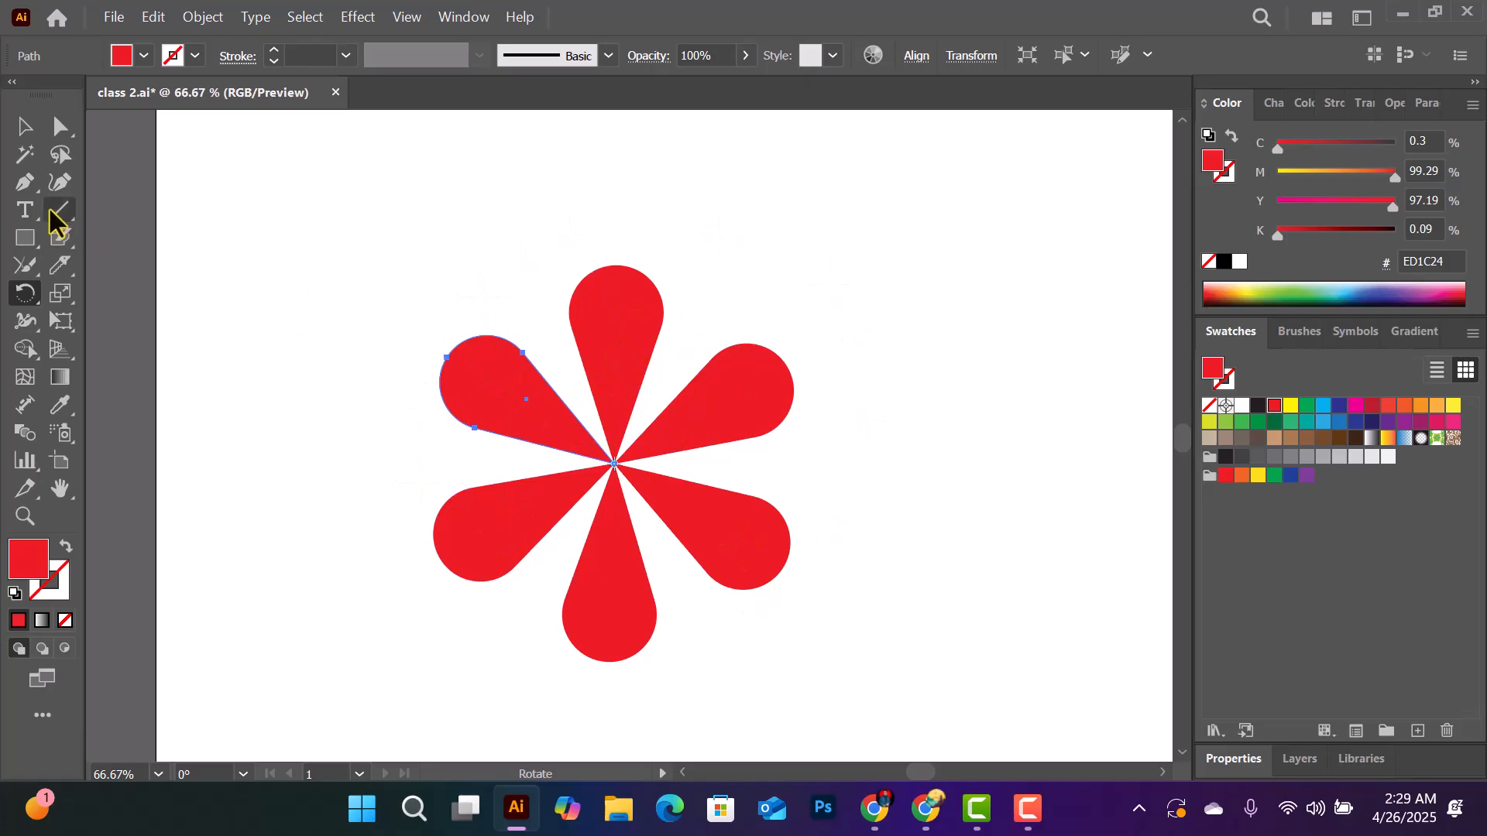
click(26, 131)
drag(311, 258, 953, 700)
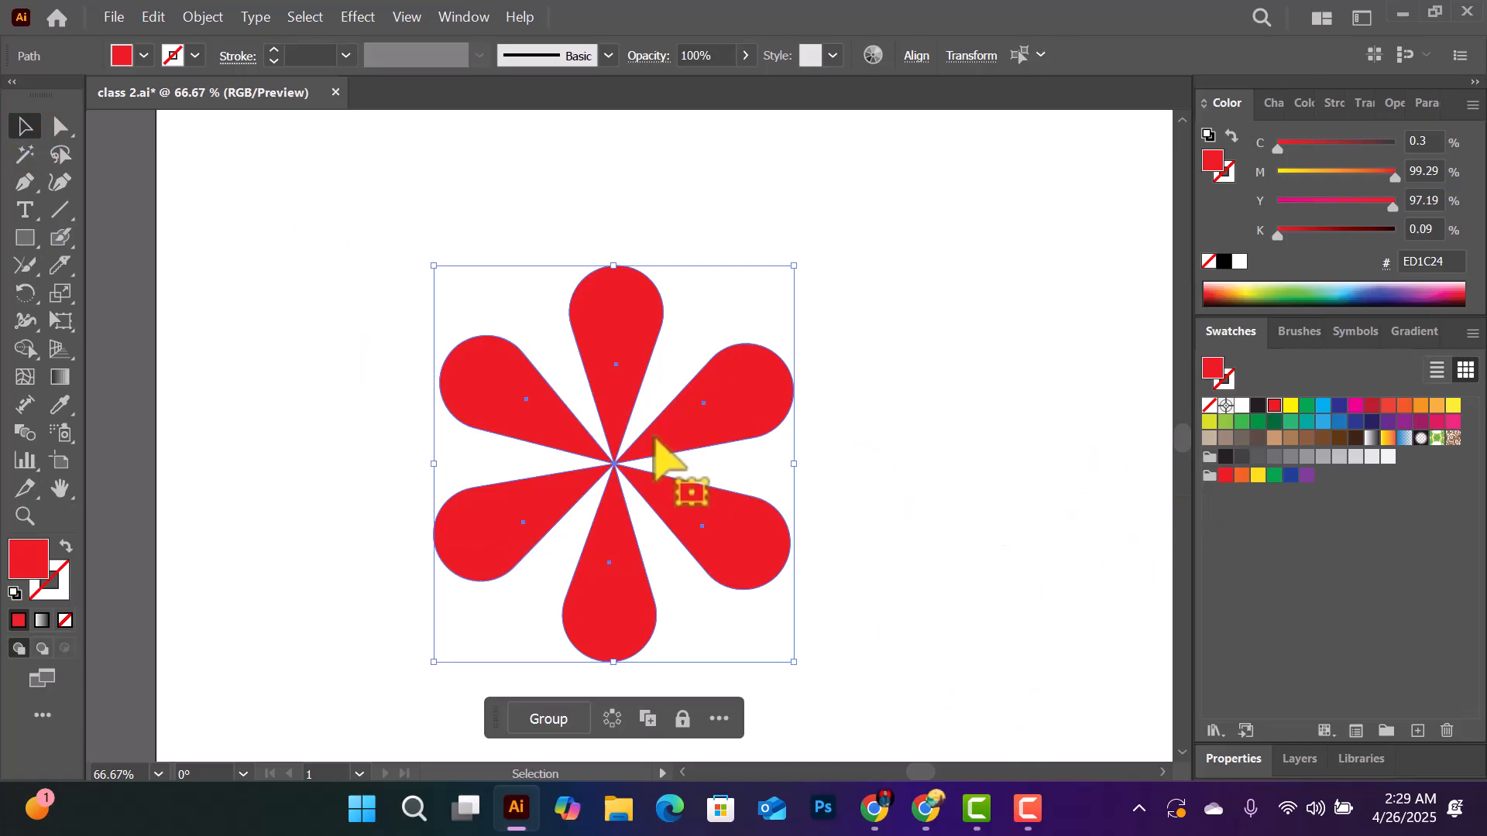
click(886, 360)
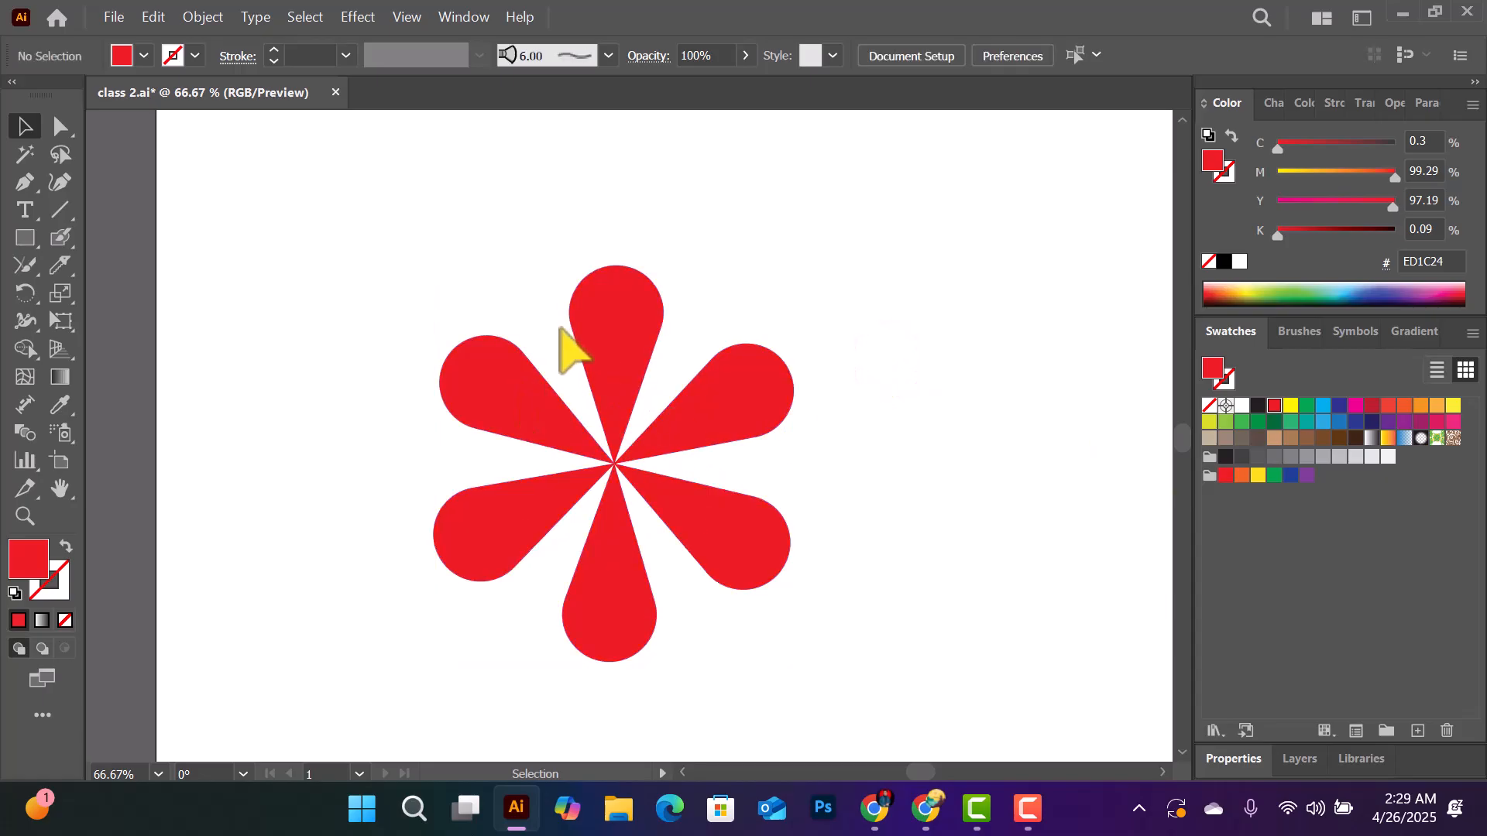
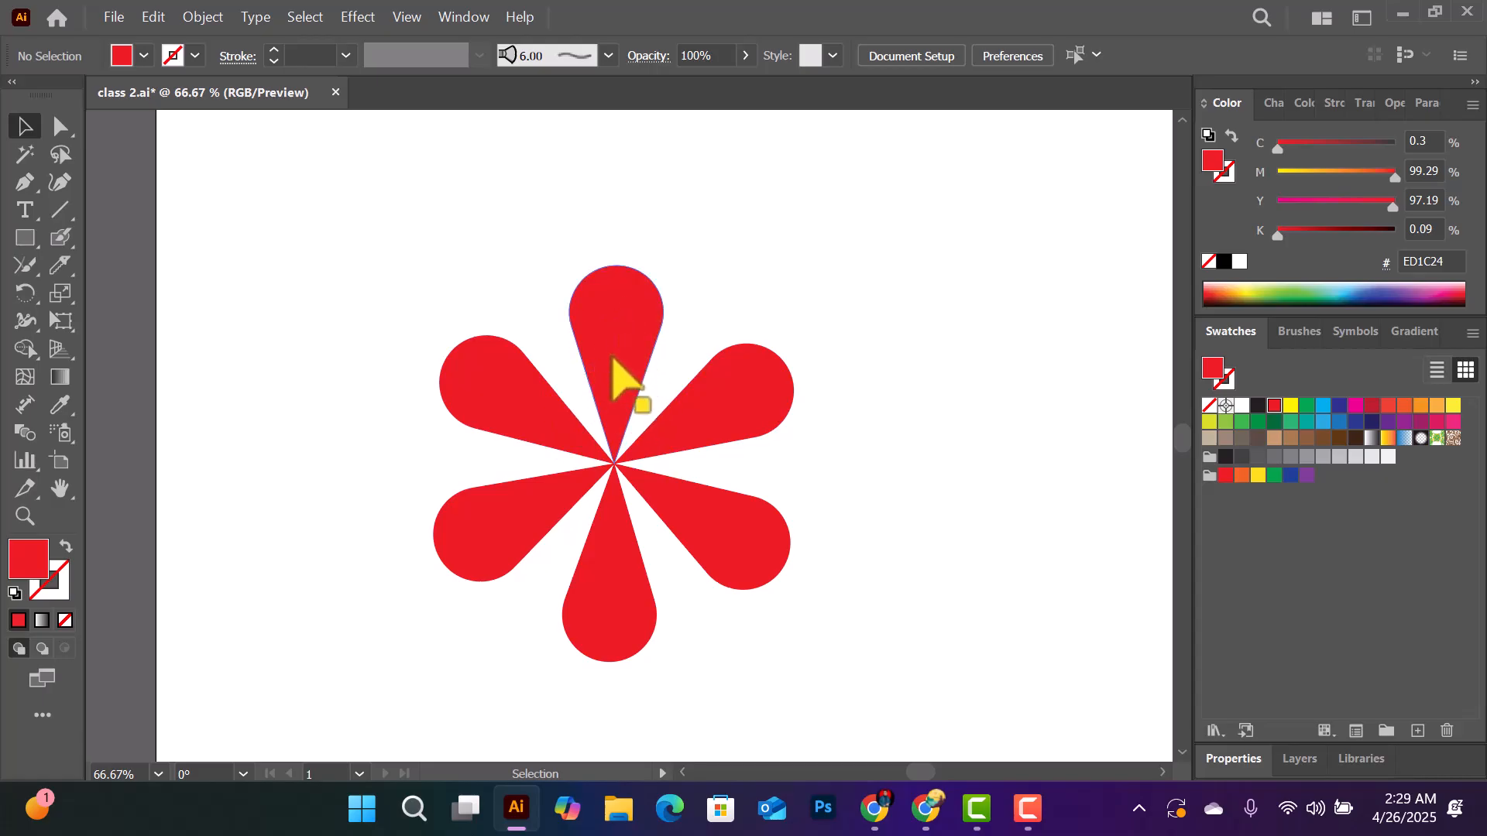
- Delete the five rotated petal copies, keeping only the upright petal at the top
drag(501, 313, 554, 546)
key(Delete)
drag(768, 310, 776, 579)
key(Delete)
drag(522, 550, 680, 588)
key(Delete)
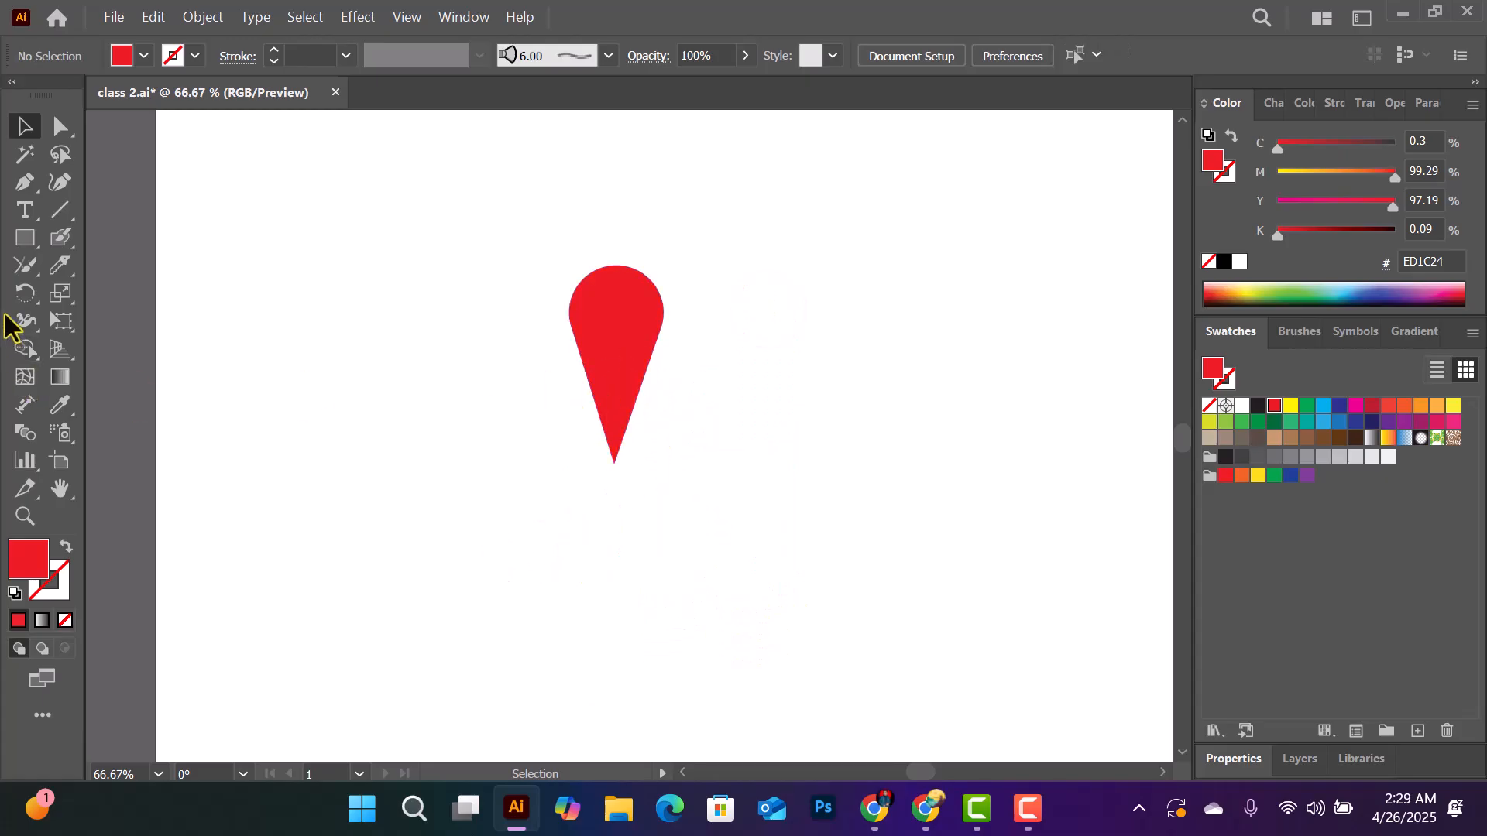
- Create a copy of the petal rotated by 360/10 degrees about its lower tip
click(21, 294)
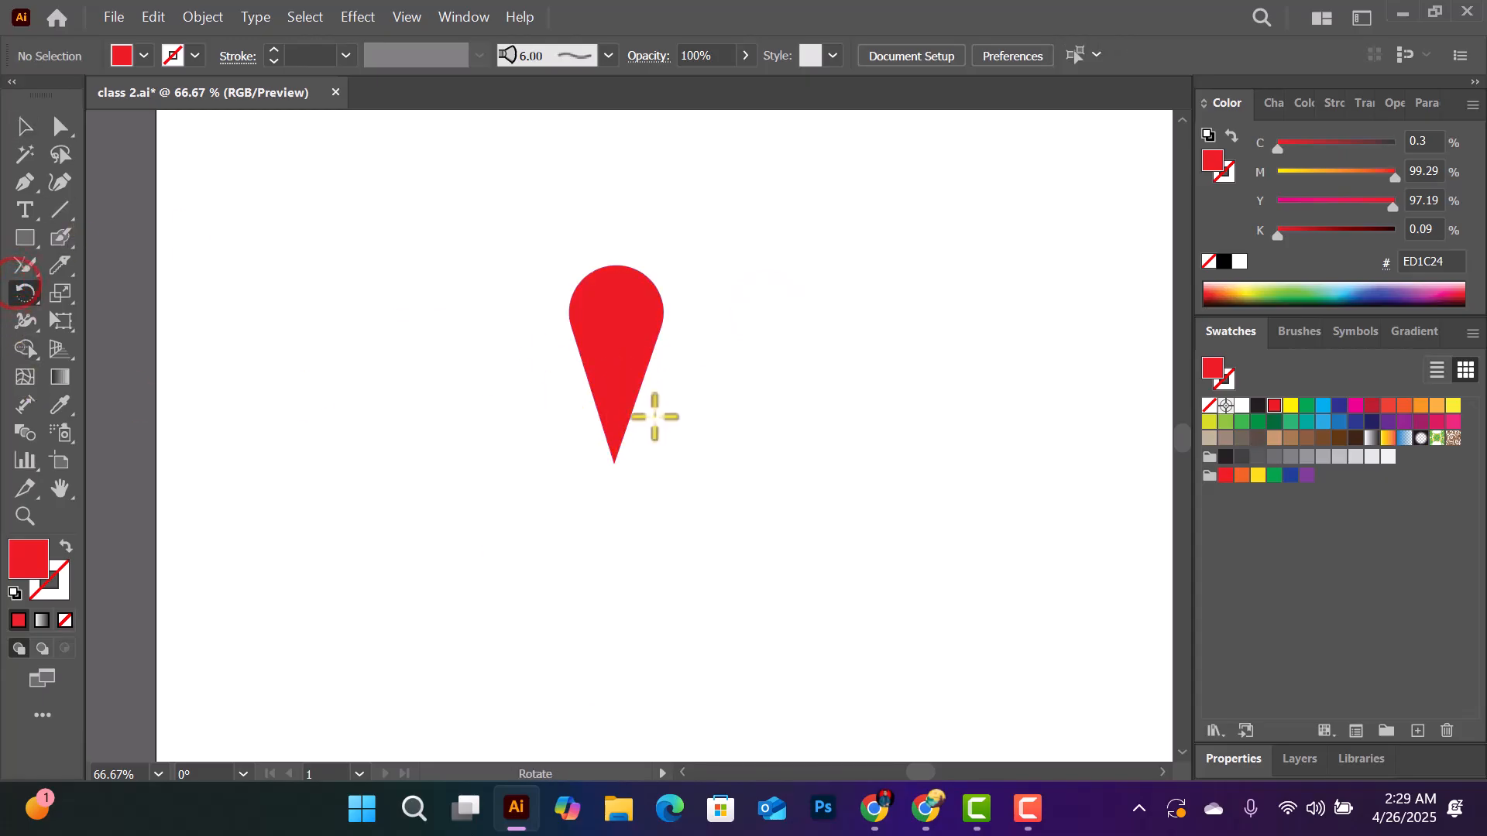
click(23, 125)
drag(646, 348, 713, 364)
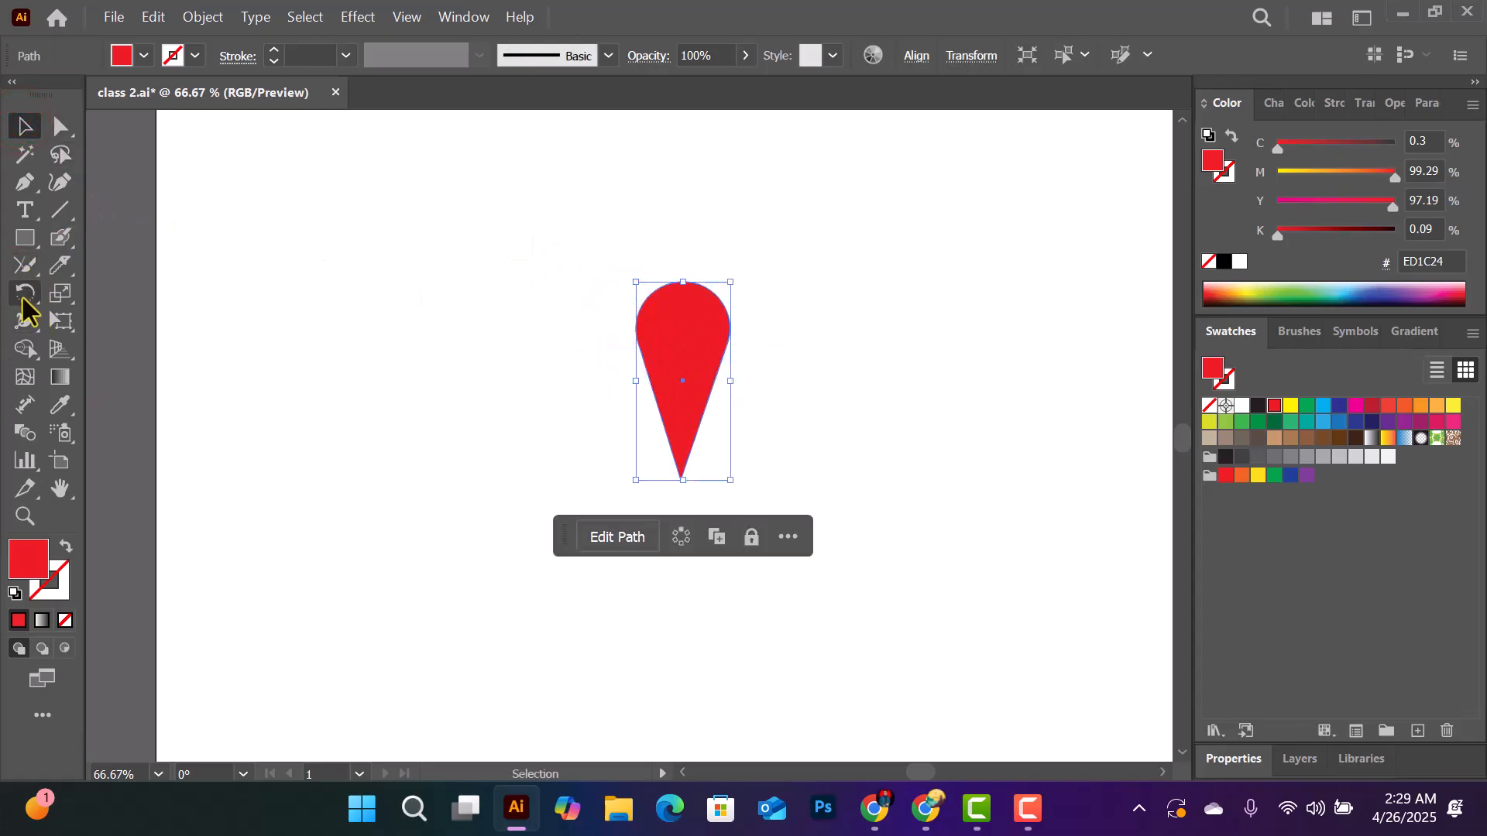
click(24, 294)
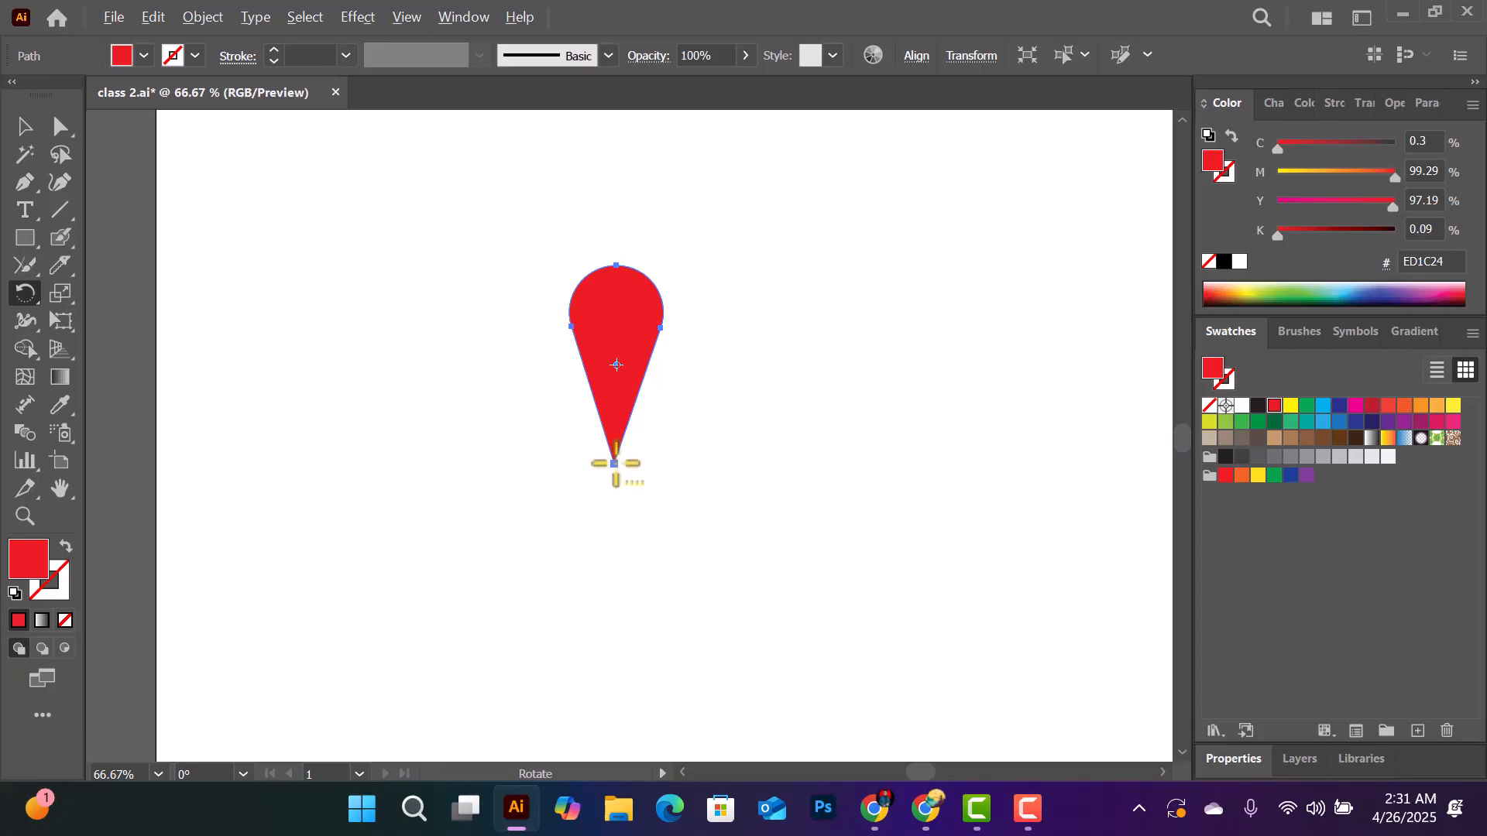
alt+click(616, 463)
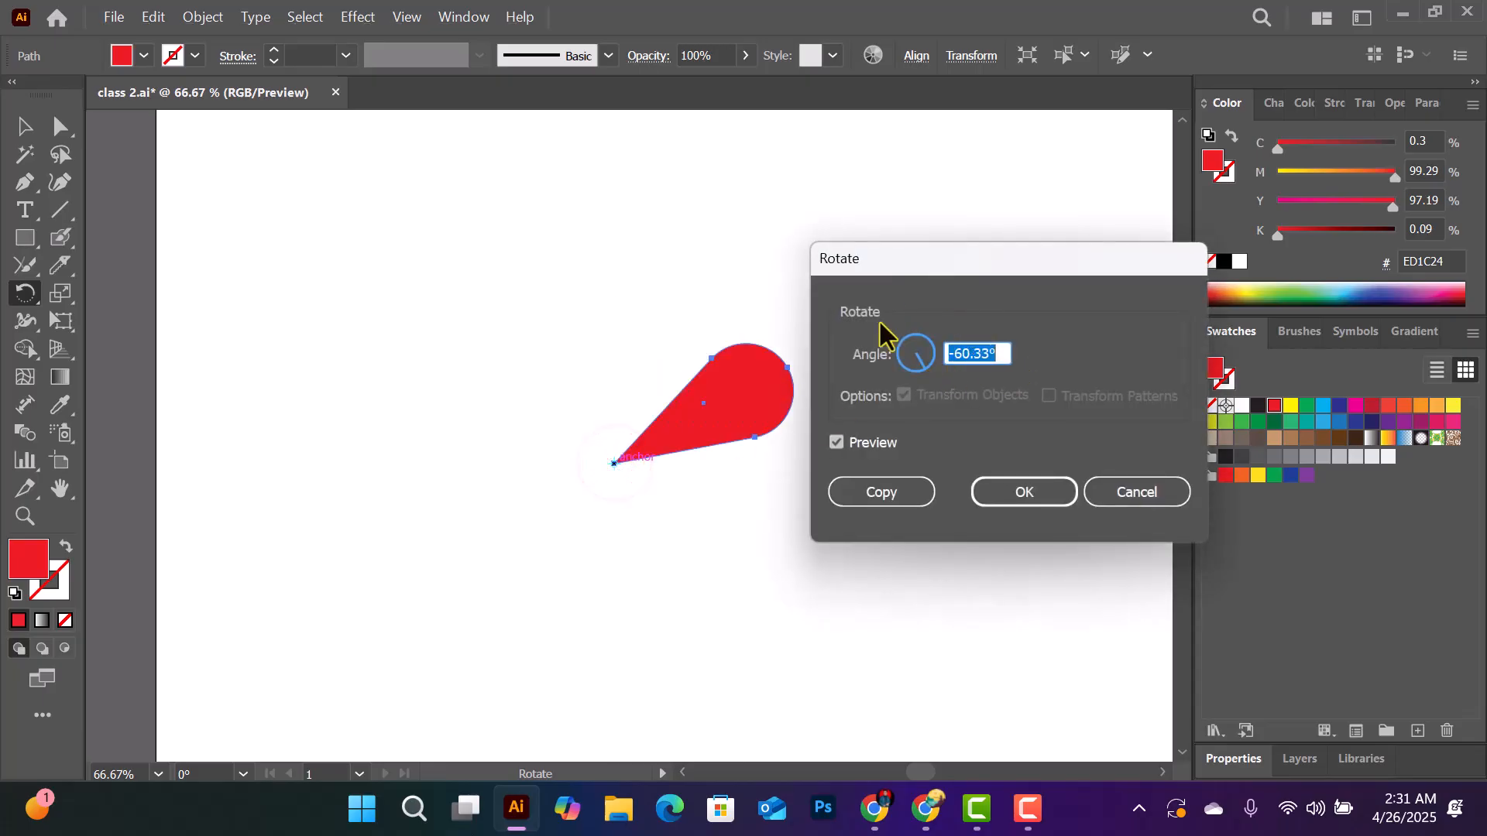
drag(960, 268, 964, 233)
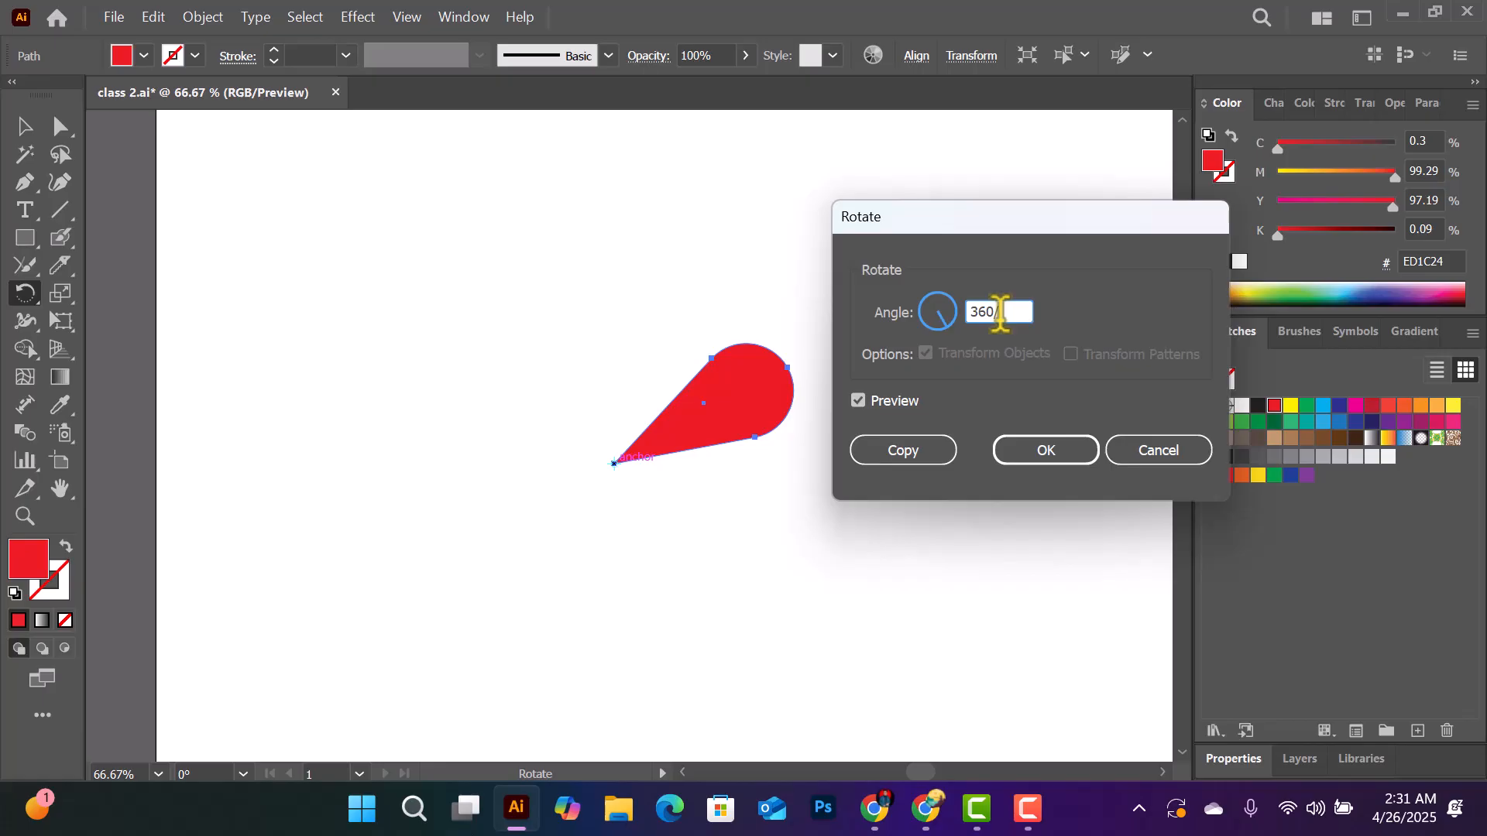
click(903, 450)
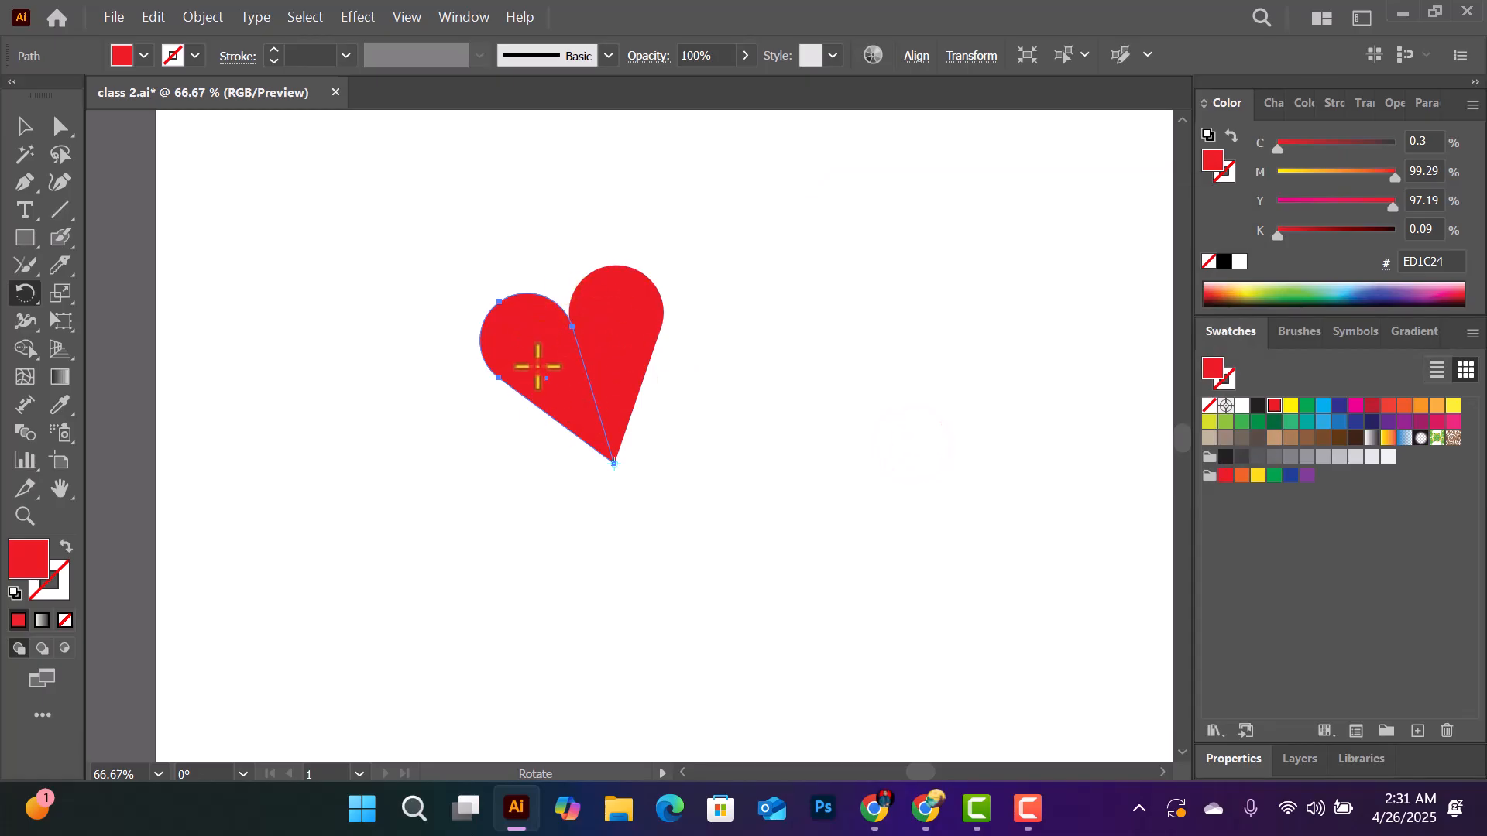
- Repeat the rotated copy around the shared tip until a full ten-petal flower is formed
key(ctrl)
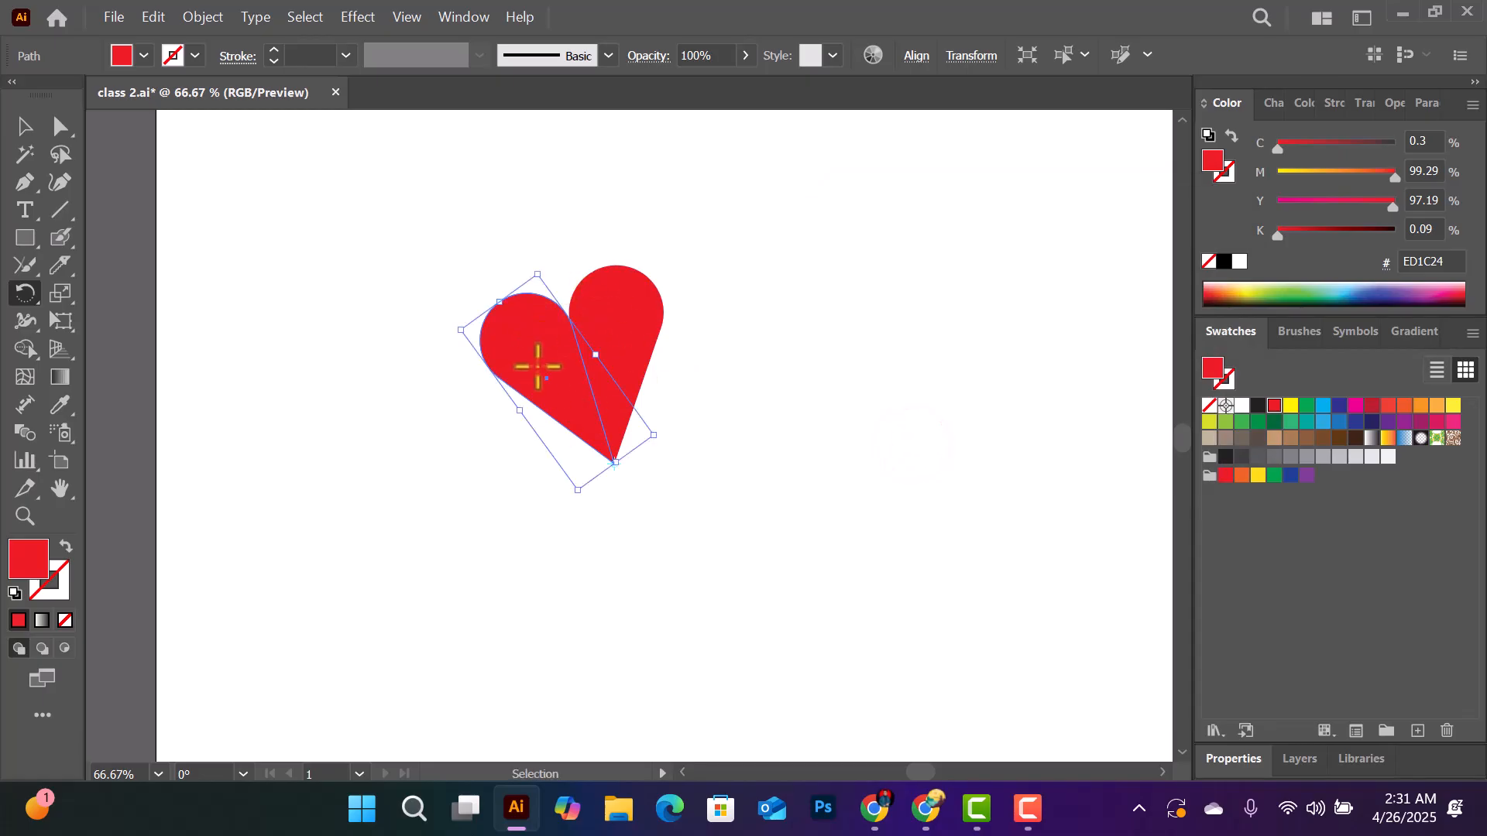
key(ctrl+d)
key(ctrl+d)
key(ctrl+d)
key(ctrl+d)
key(ctrl+d)
key(ctrl+d)
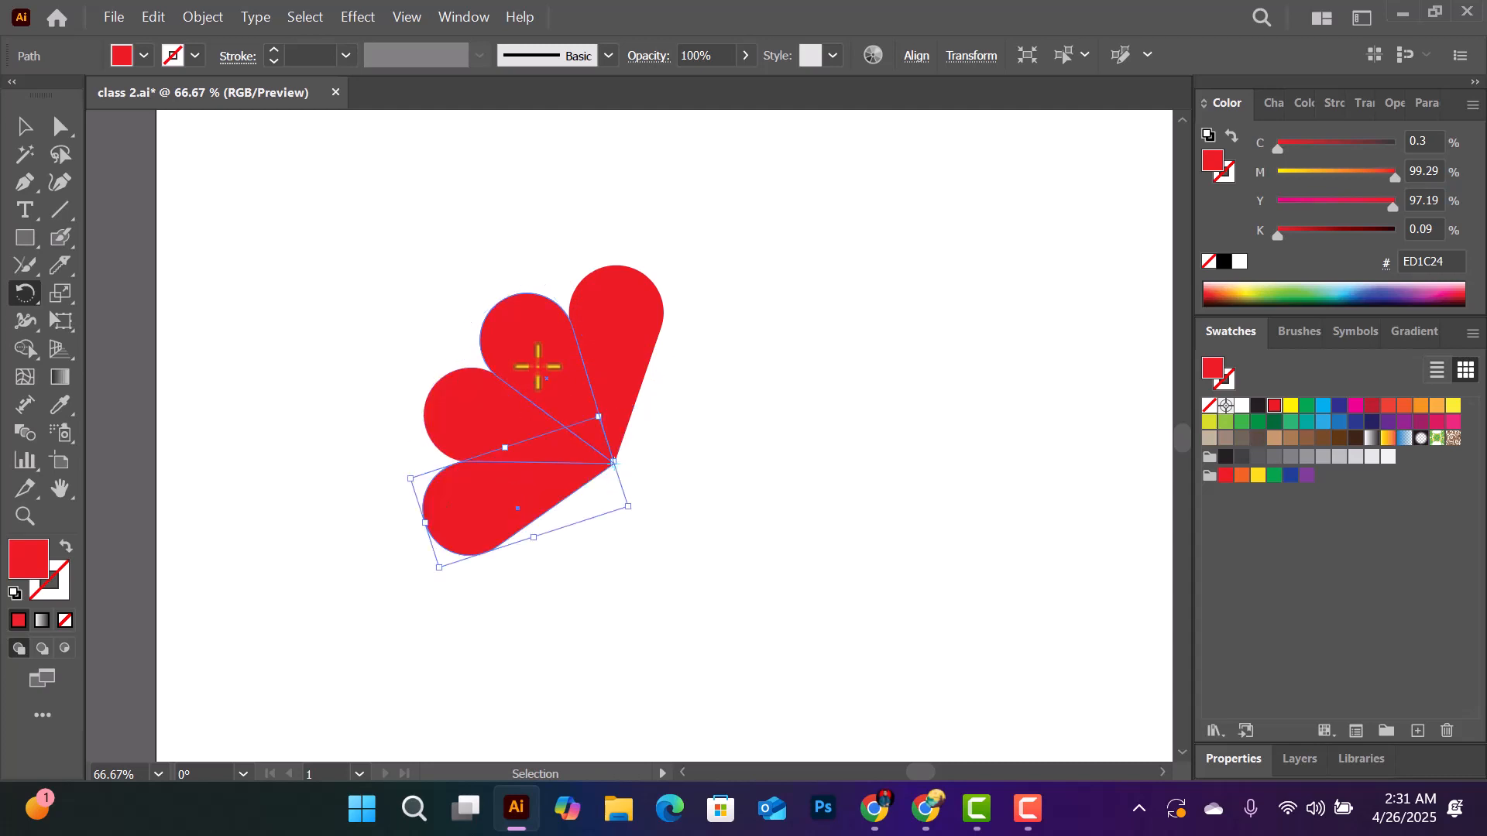
key(ctrl+d)
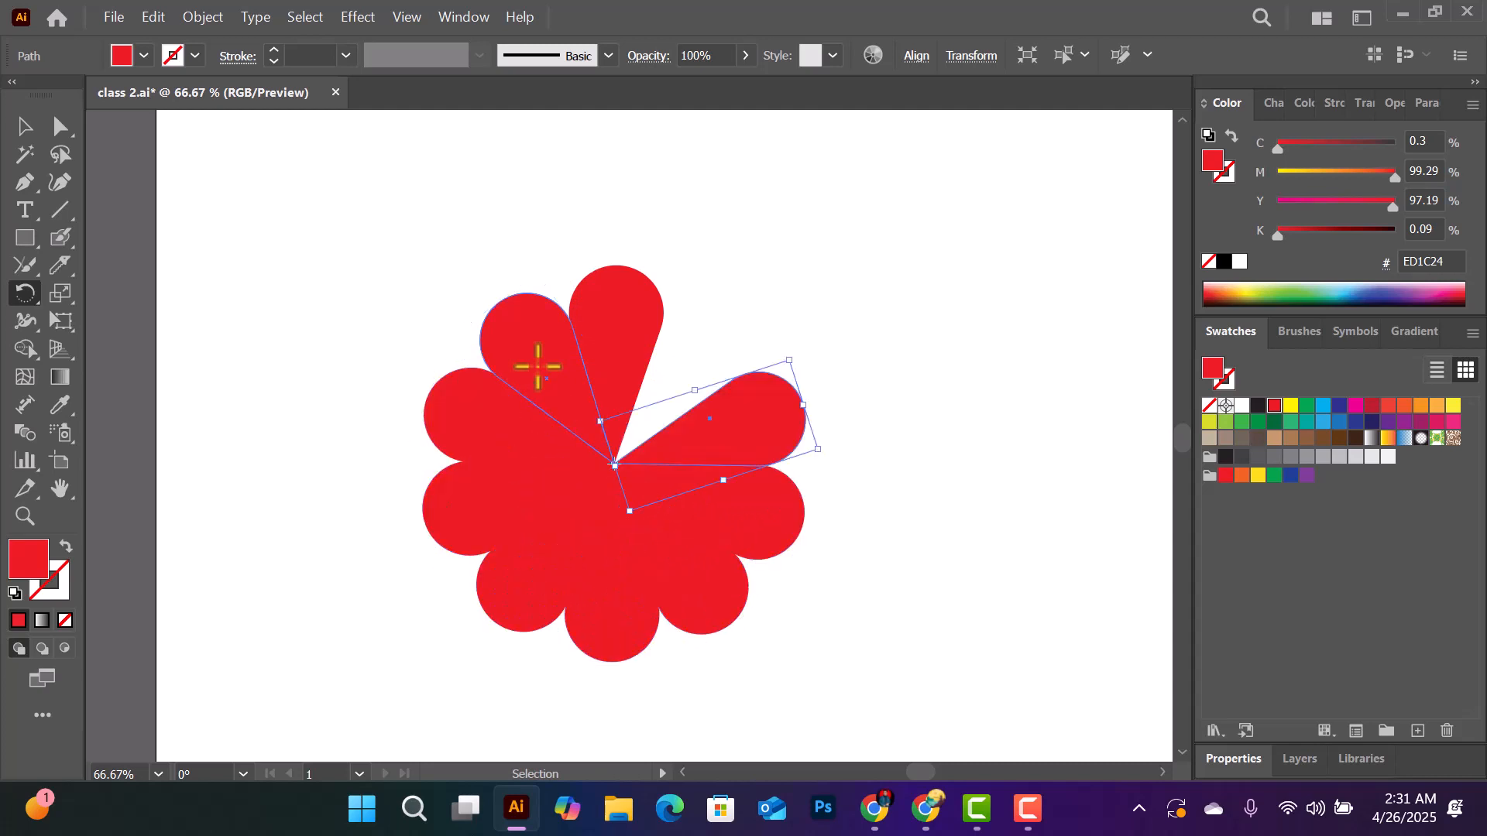
key(ctrl+d)
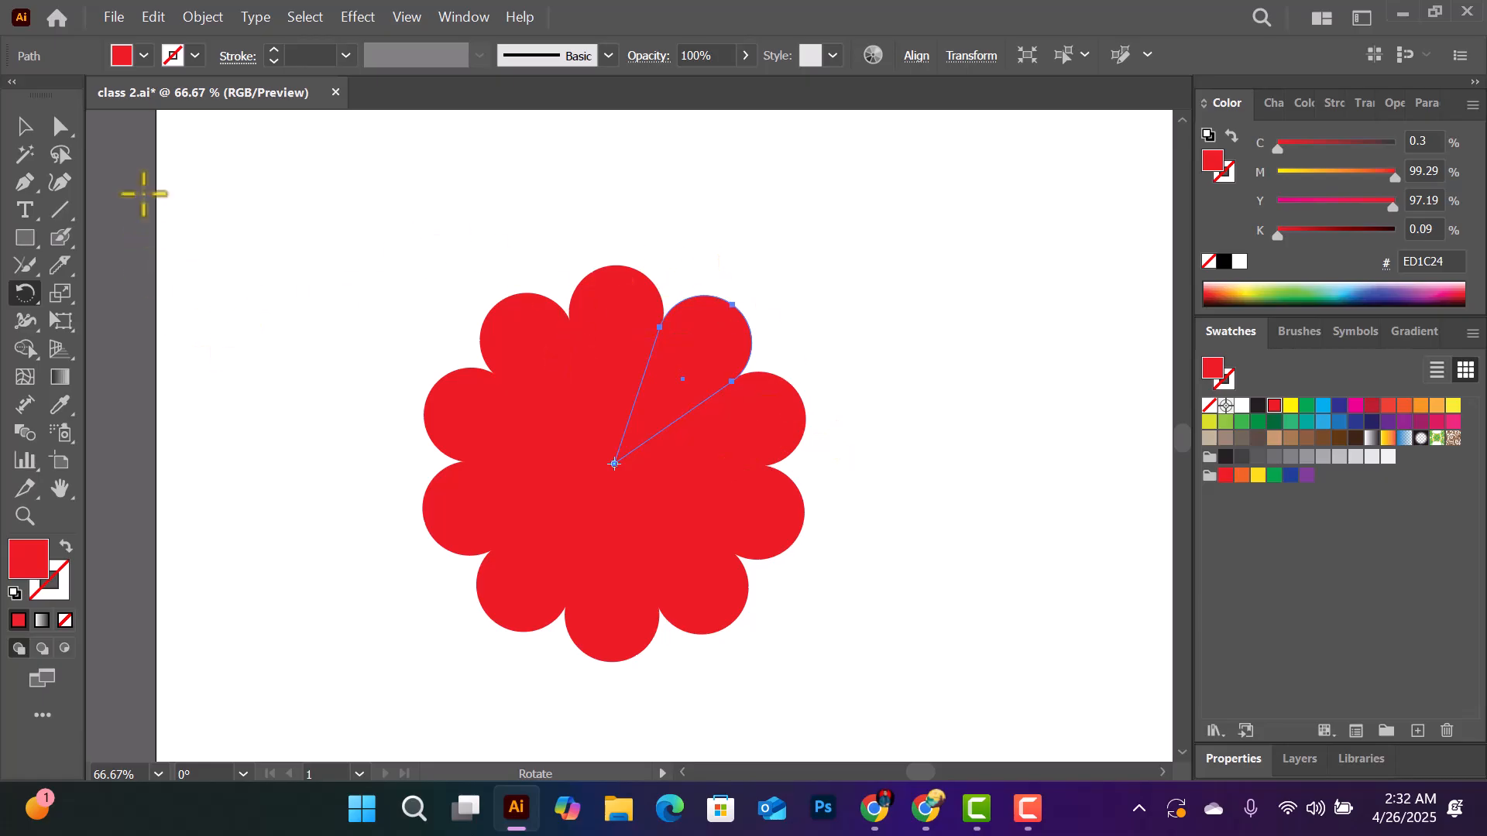
- Draw a circle about as wide as a petal beside the flower and fill it with yellow (FFF200)
click(25, 130)
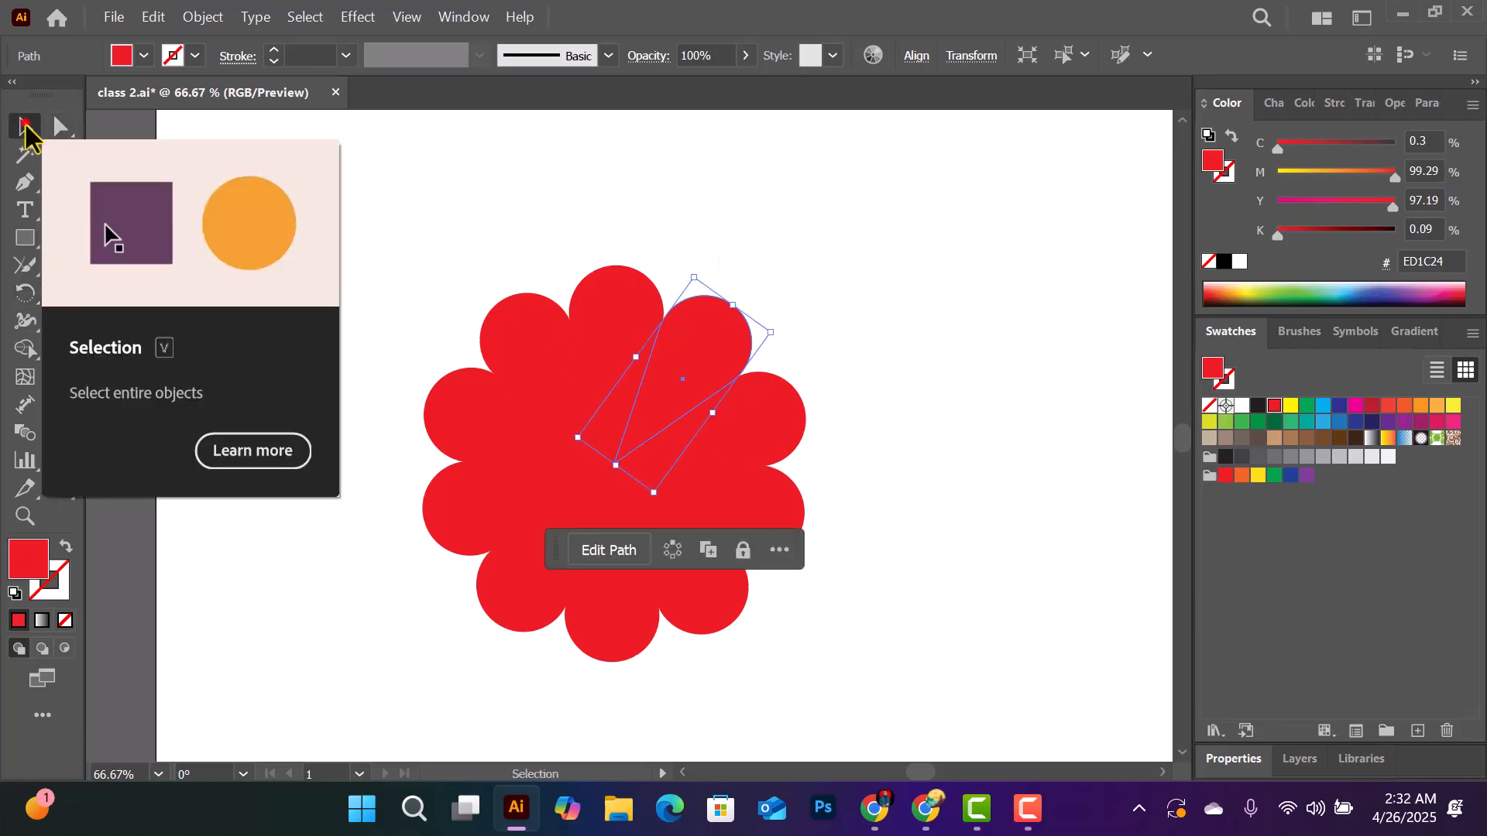
click(27, 238)
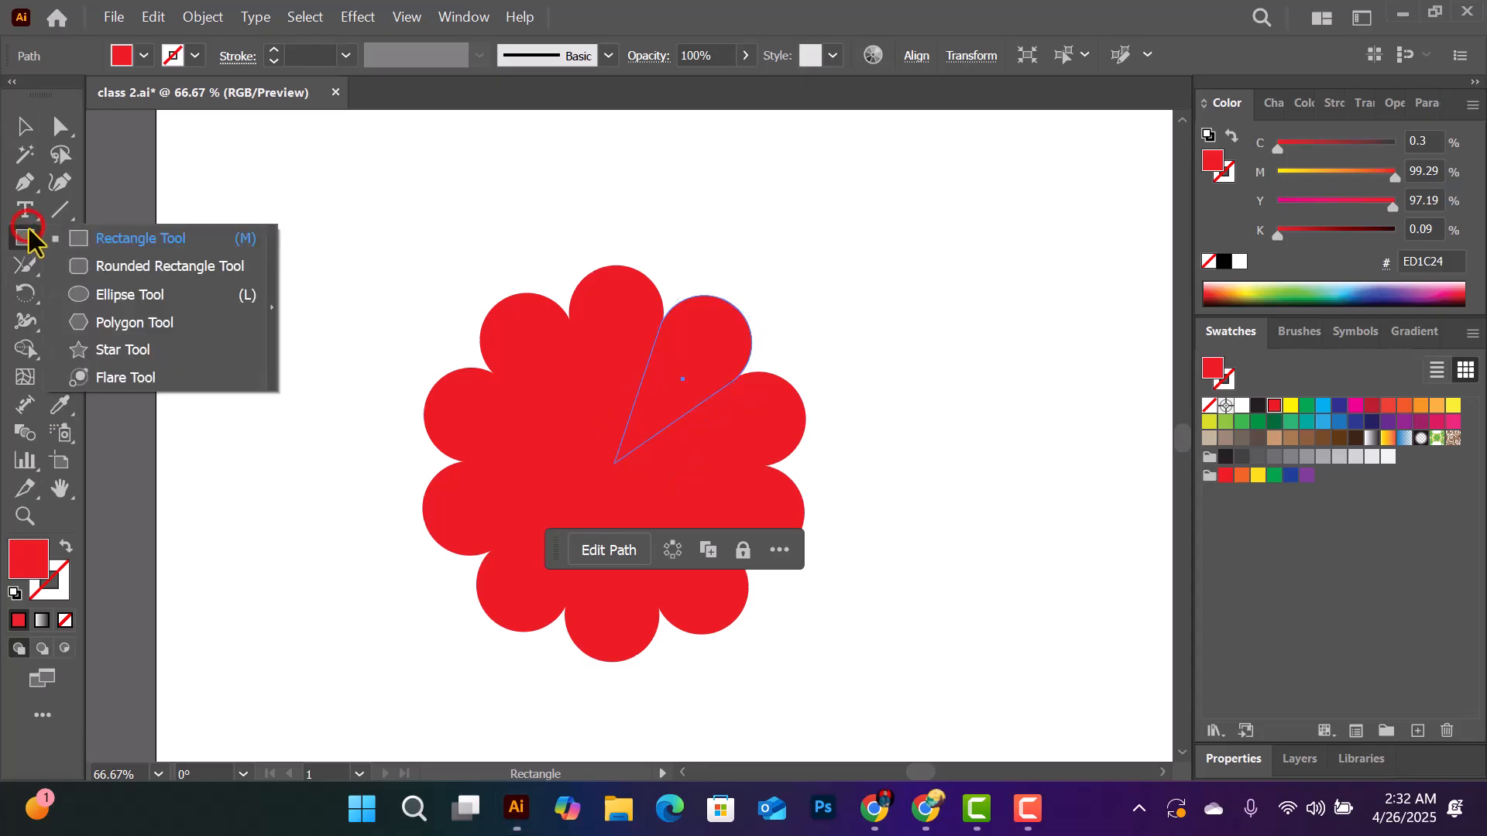
click(129, 295)
drag(938, 263, 987, 313)
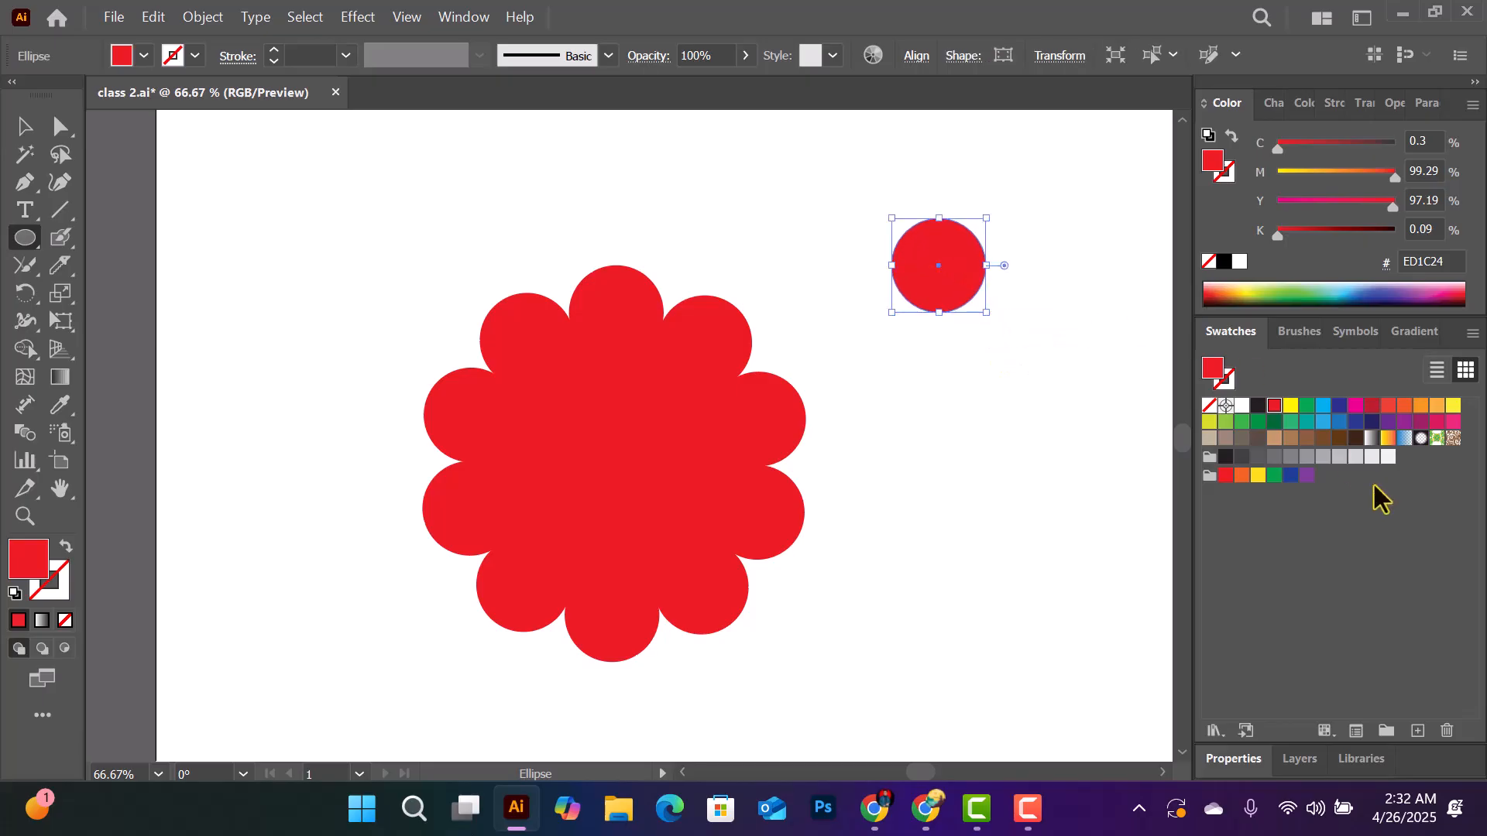
click(1289, 405)
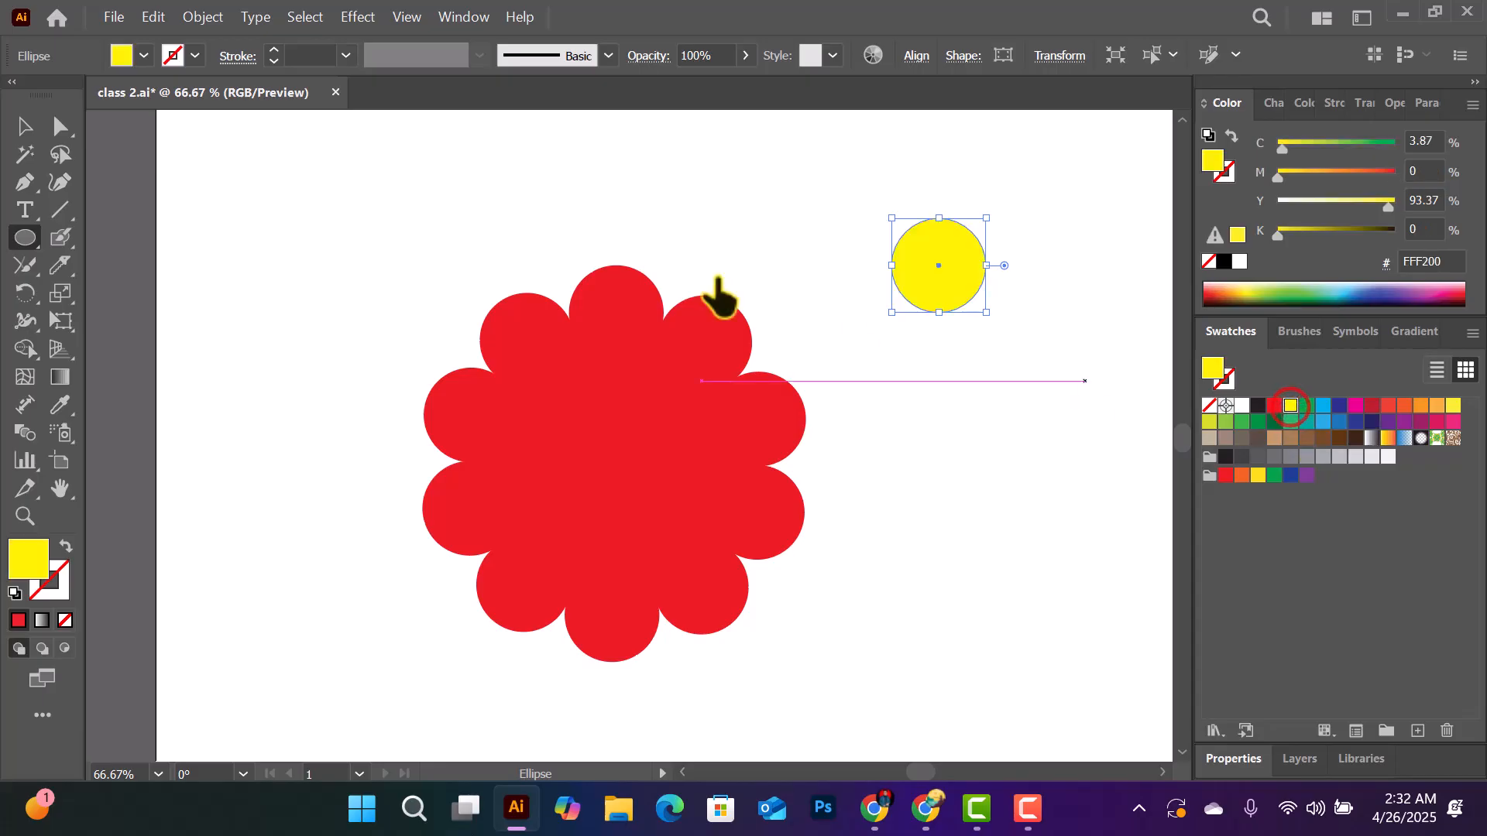
- Place the yellow circle over the centre of the flower and deselect it
click(21, 131)
drag(964, 256, 640, 450)
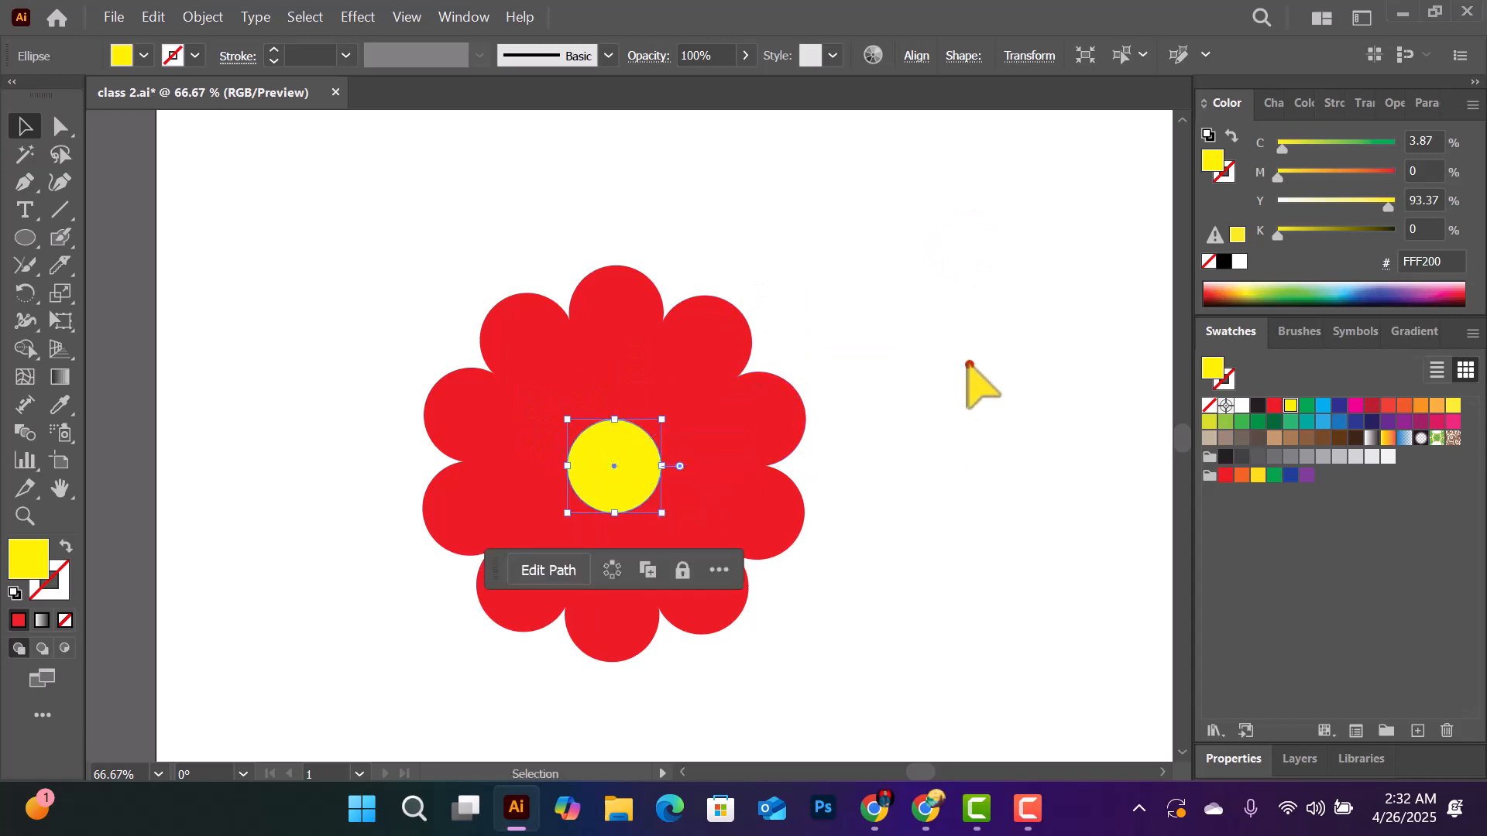
click(968, 364)
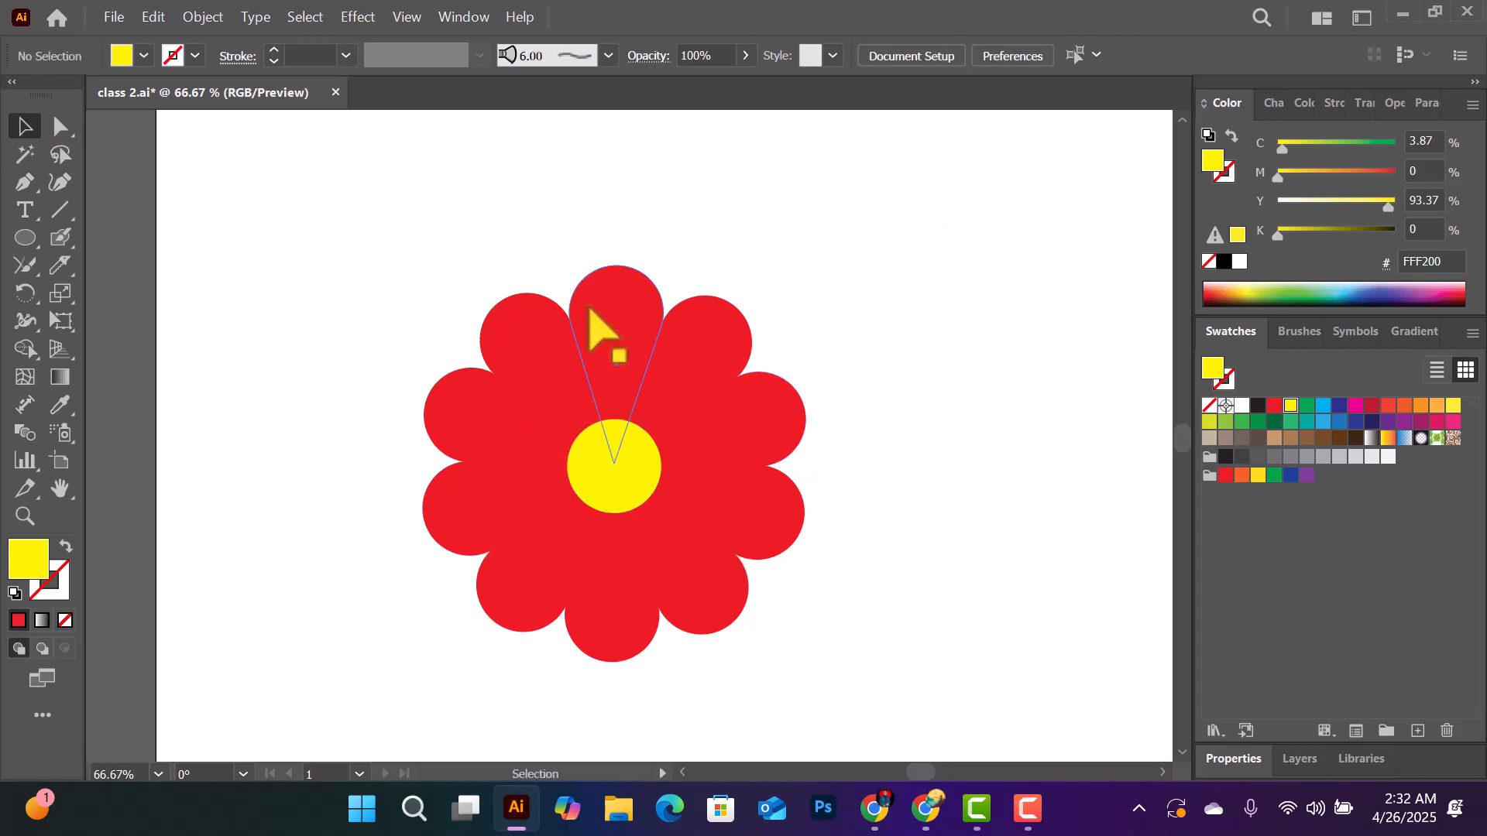
- Scale the whole flower down proportionally and move it towards the left side of the artboard
drag(25, 293, 202, 332)
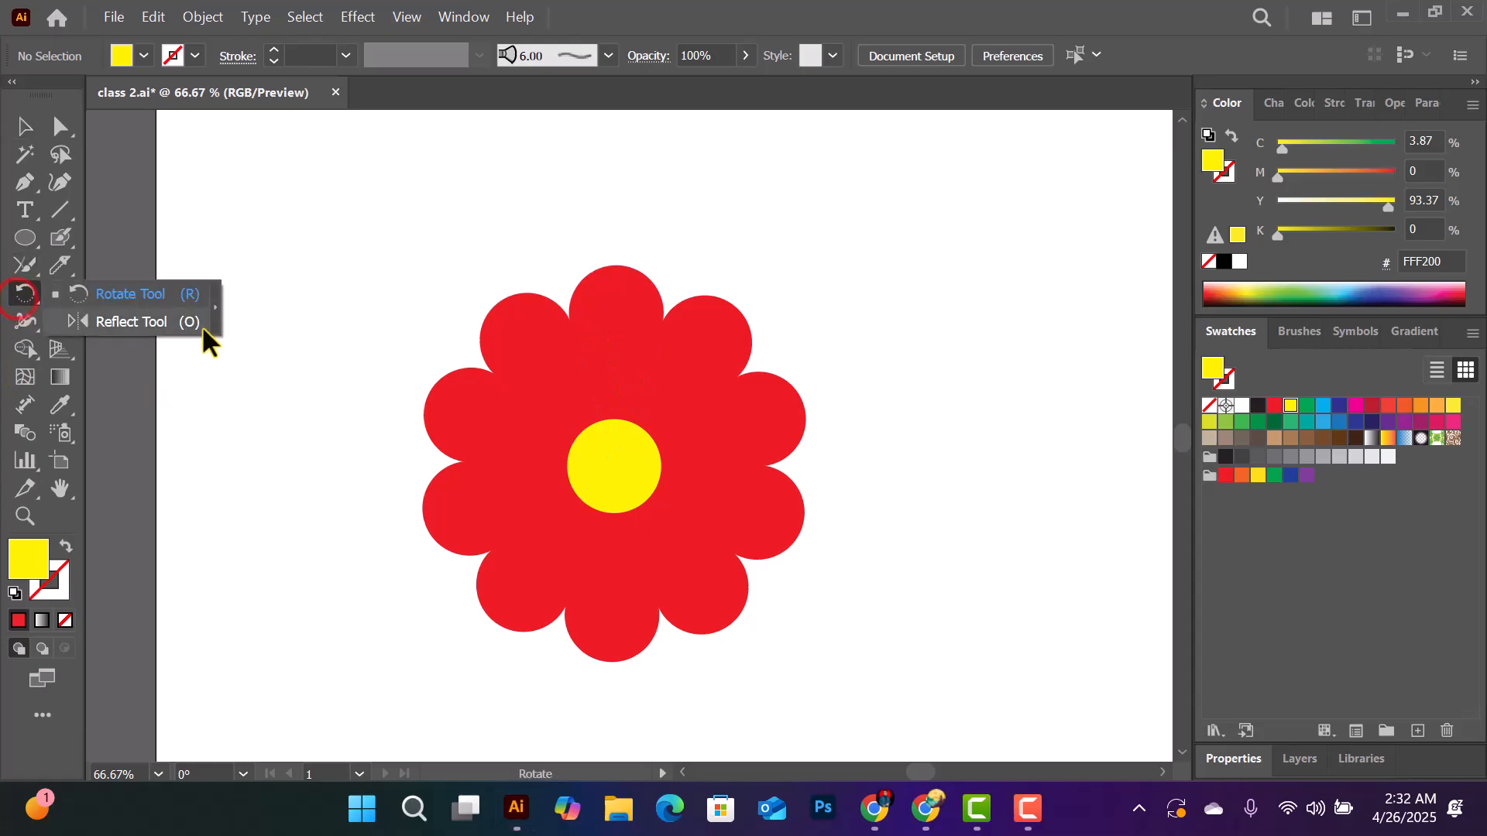
click(150, 319)
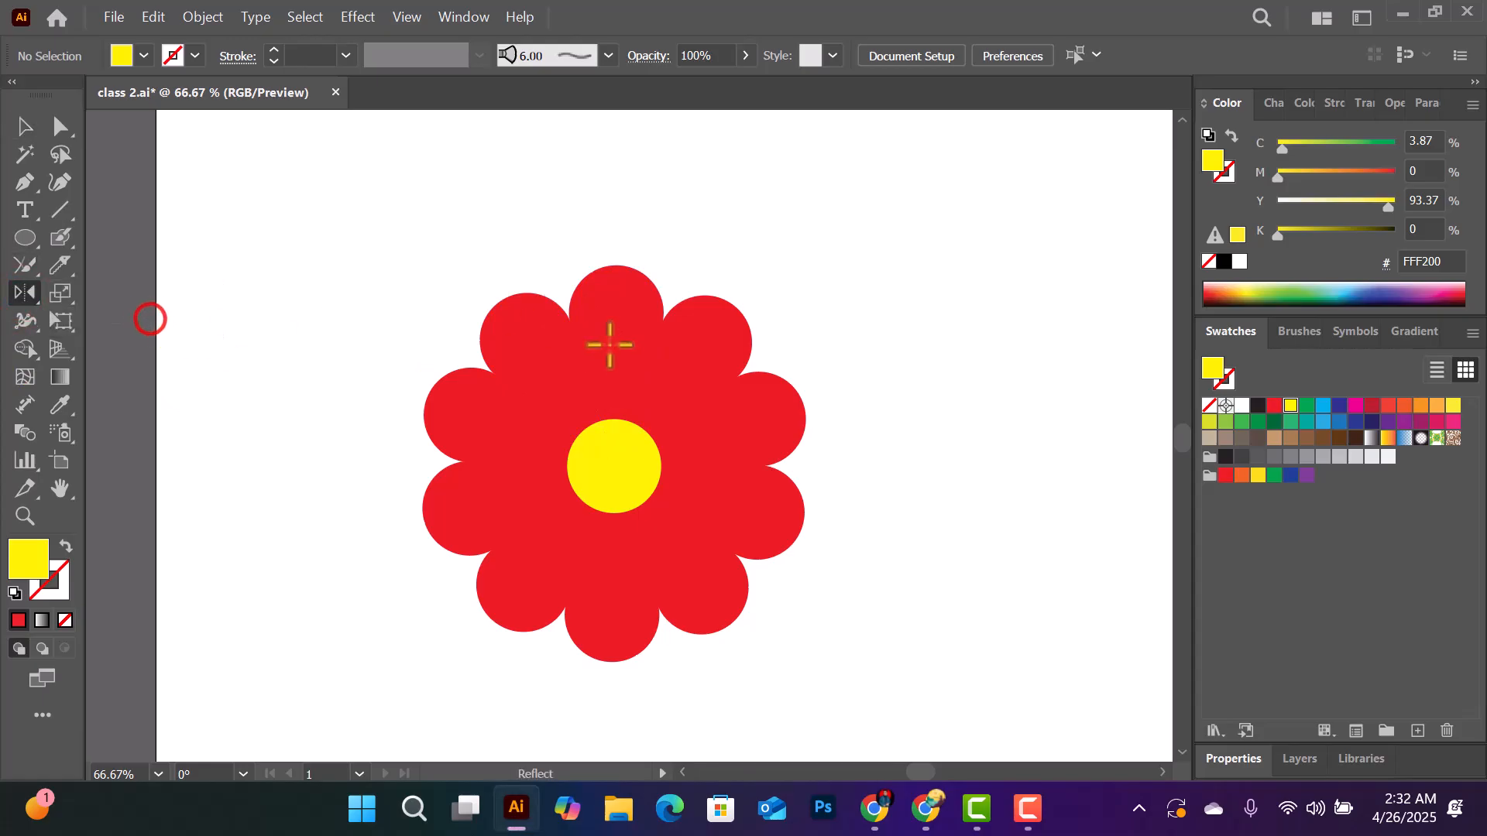
key(space)
drag(956, 358, 753, 286)
drag(417, 235, 680, 256)
click(24, 124)
drag(389, 209, 905, 549)
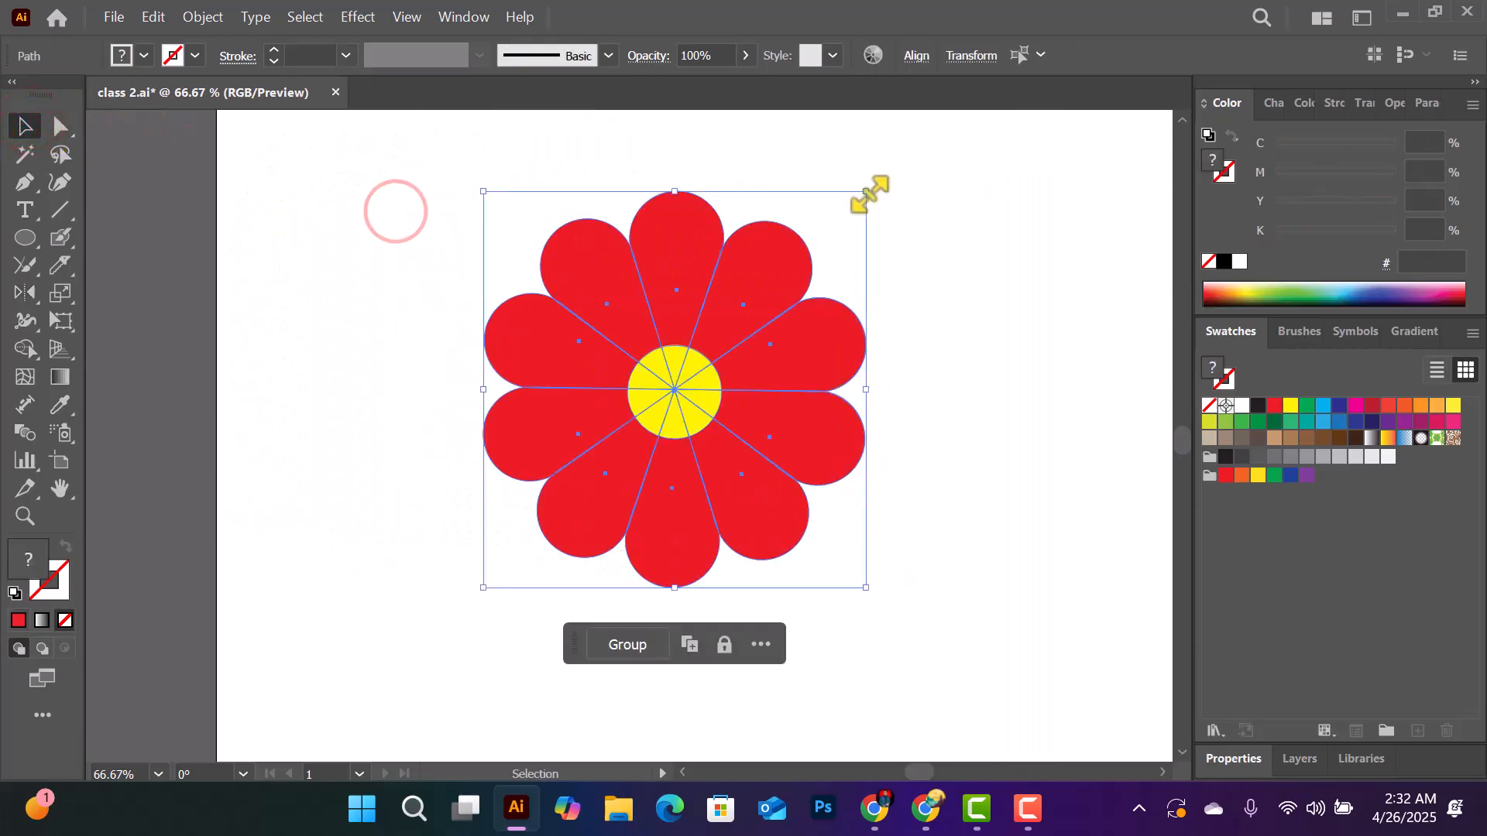
drag(865, 191, 785, 267)
drag(699, 379, 441, 439)
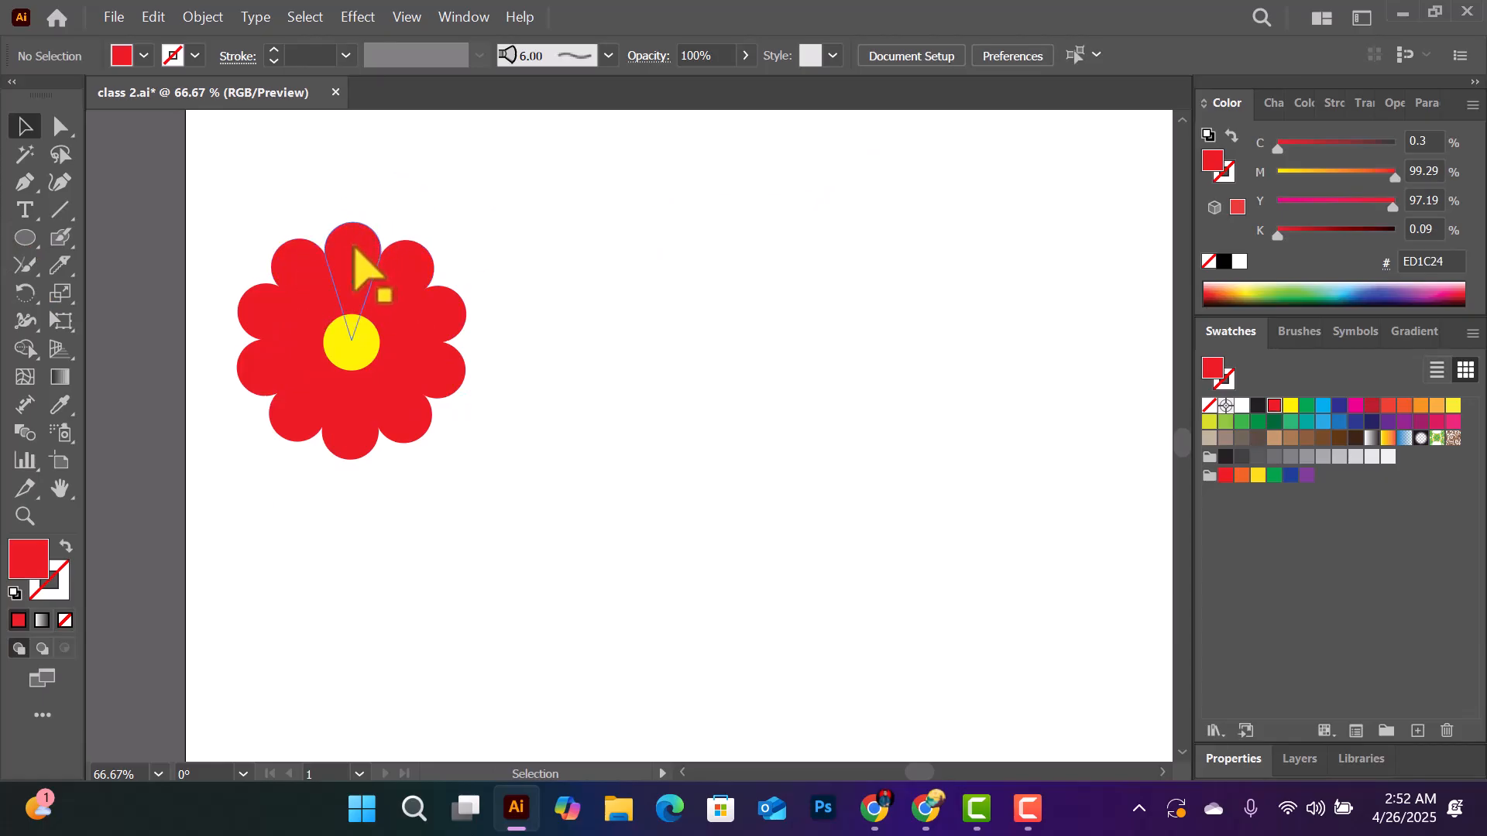
- Place two copies of the flower's top petal to the right of the flower, one below the other
click(355, 248)
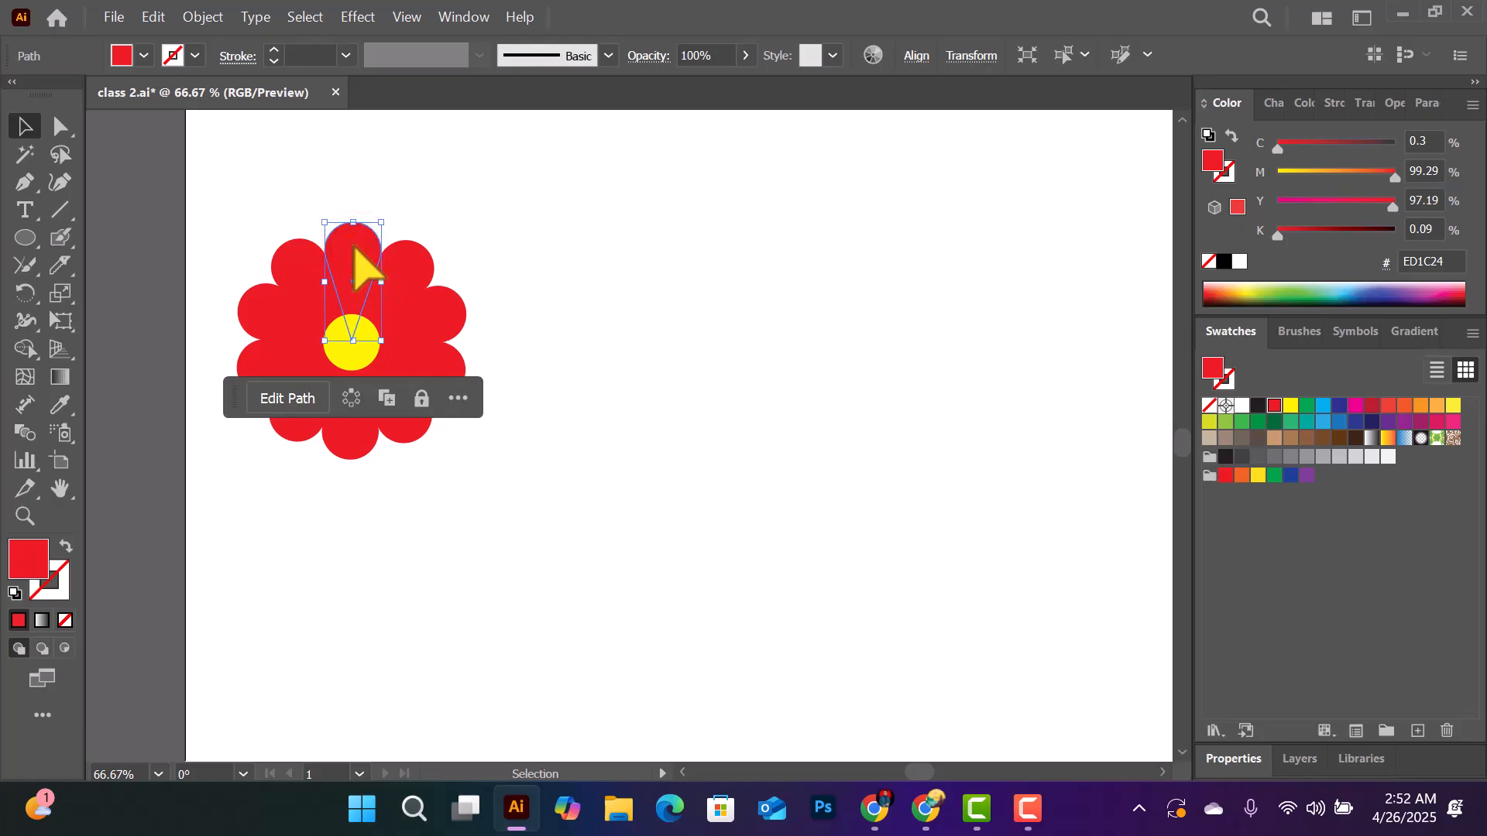
drag(361, 260, 819, 422)
- Reflect the lower petal copy about its top anchor so its tip points up, and move it just below the upper petal's tip
click(25, 293)
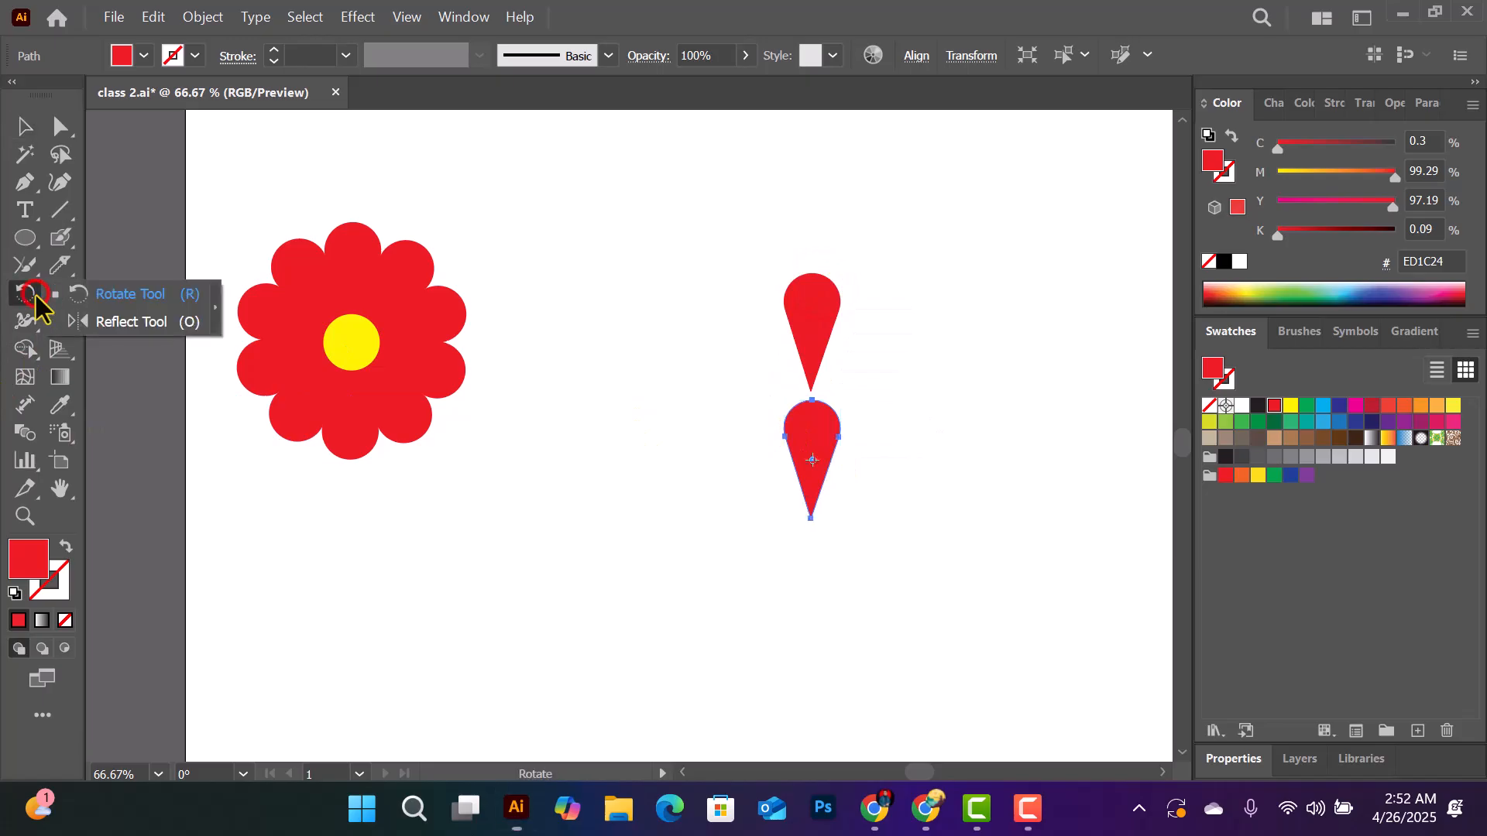
click(137, 324)
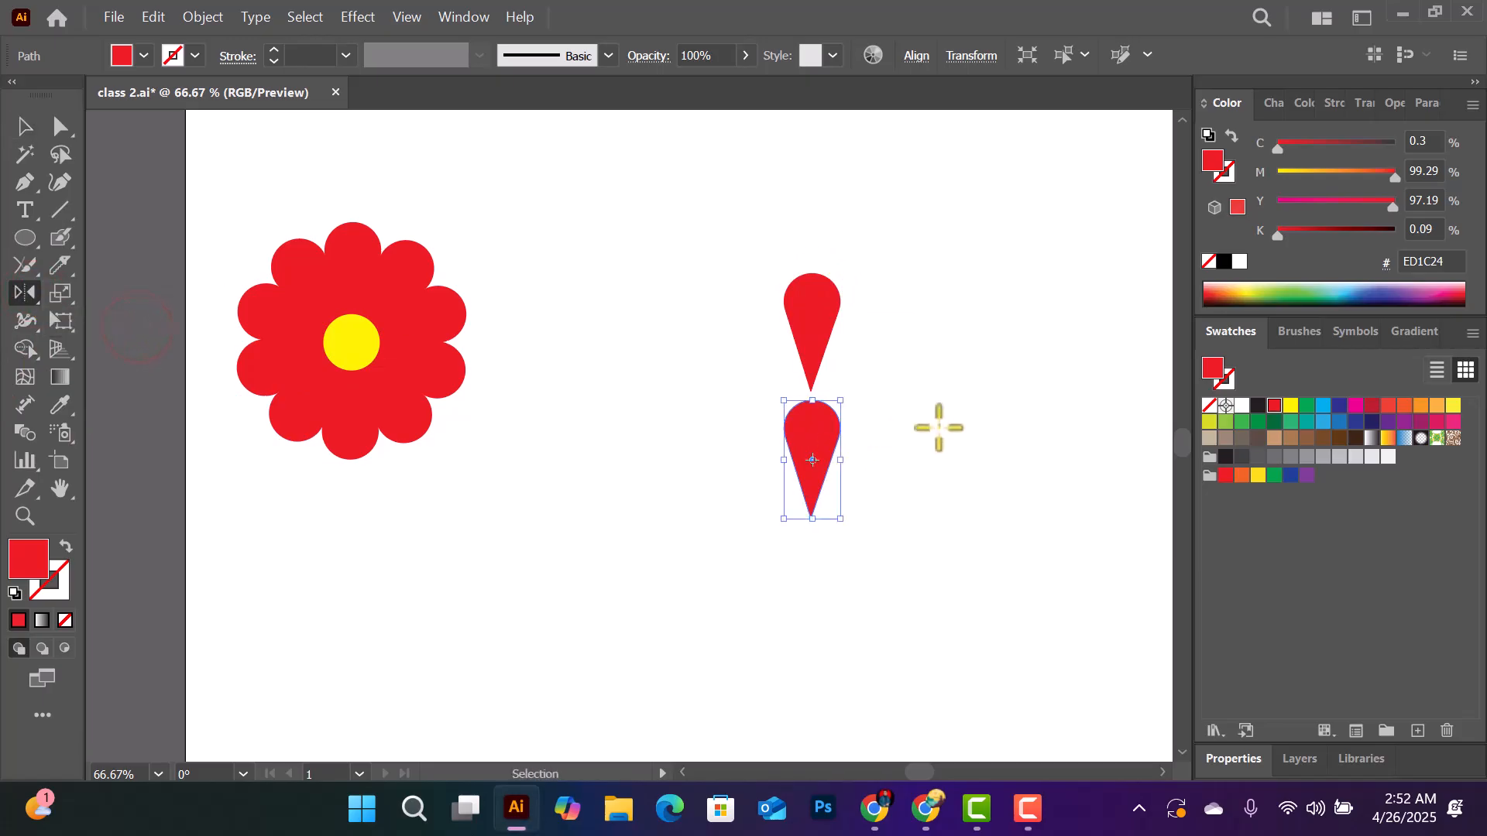
key(ctrl+plus)
key(ctrl+plus)
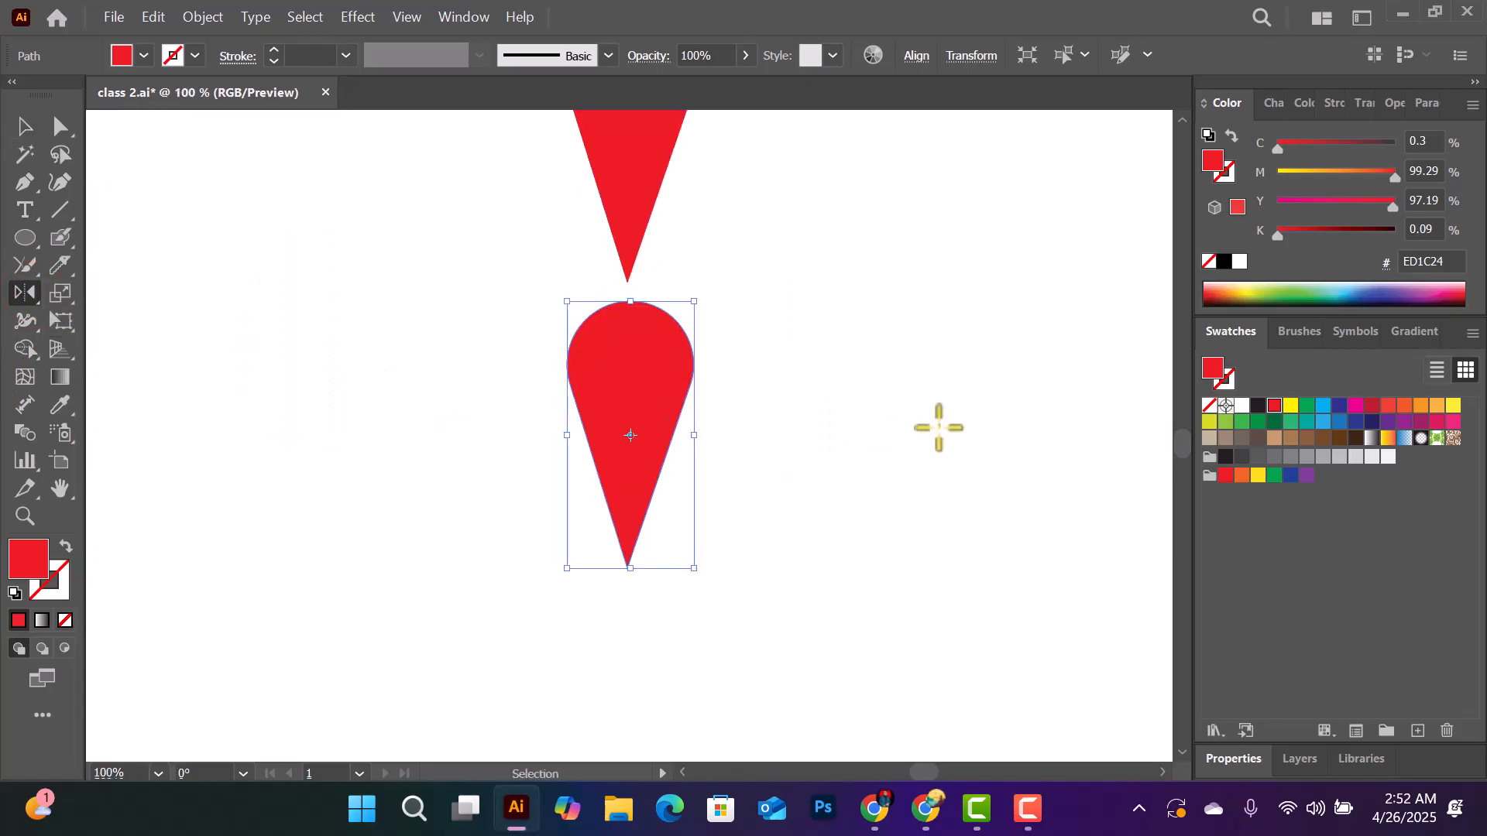
scroll(939, 427, up, 5)
scroll(939, 427, down, 1)
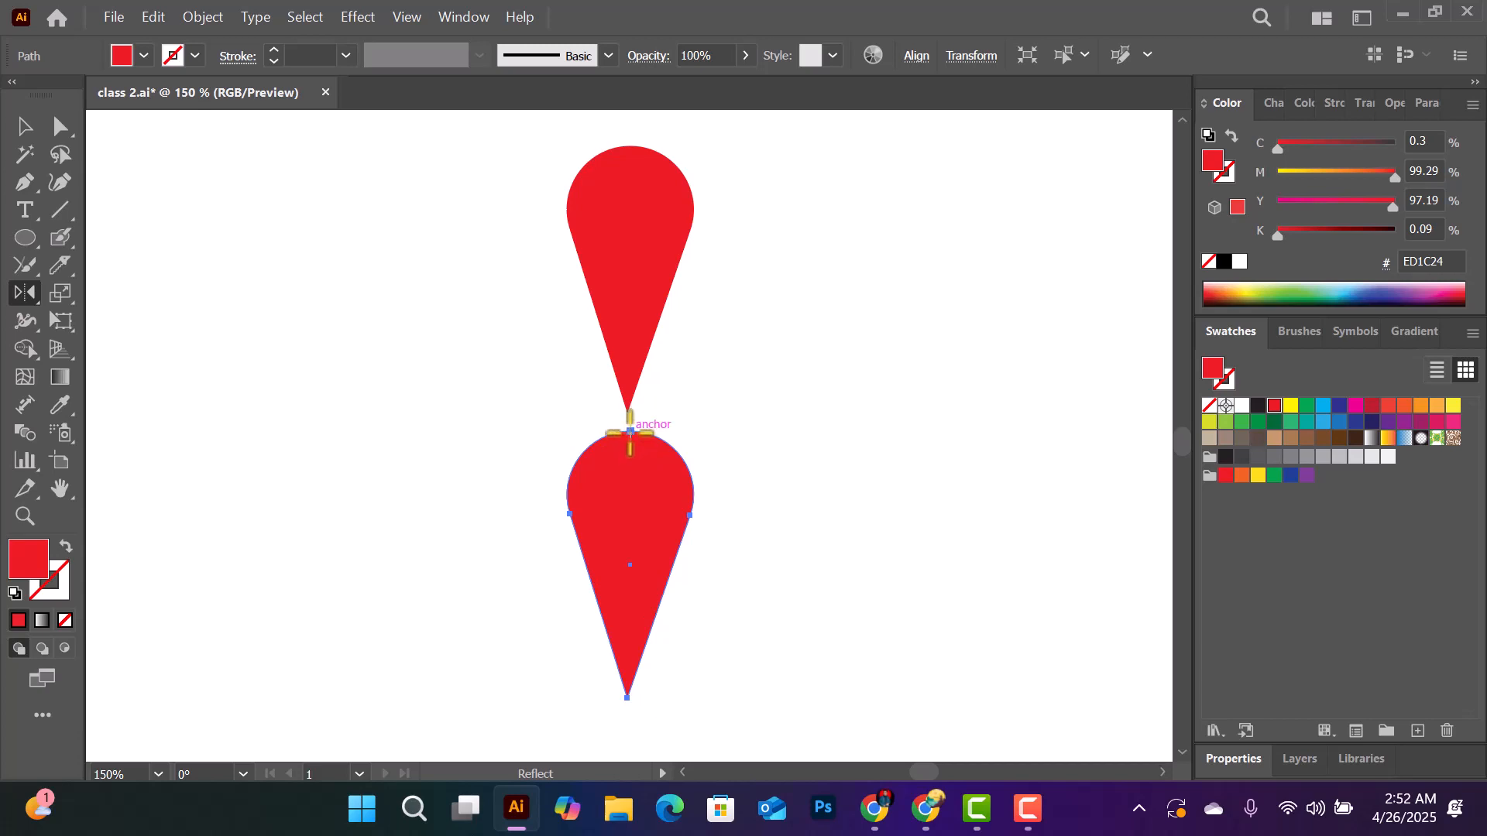
click(630, 430)
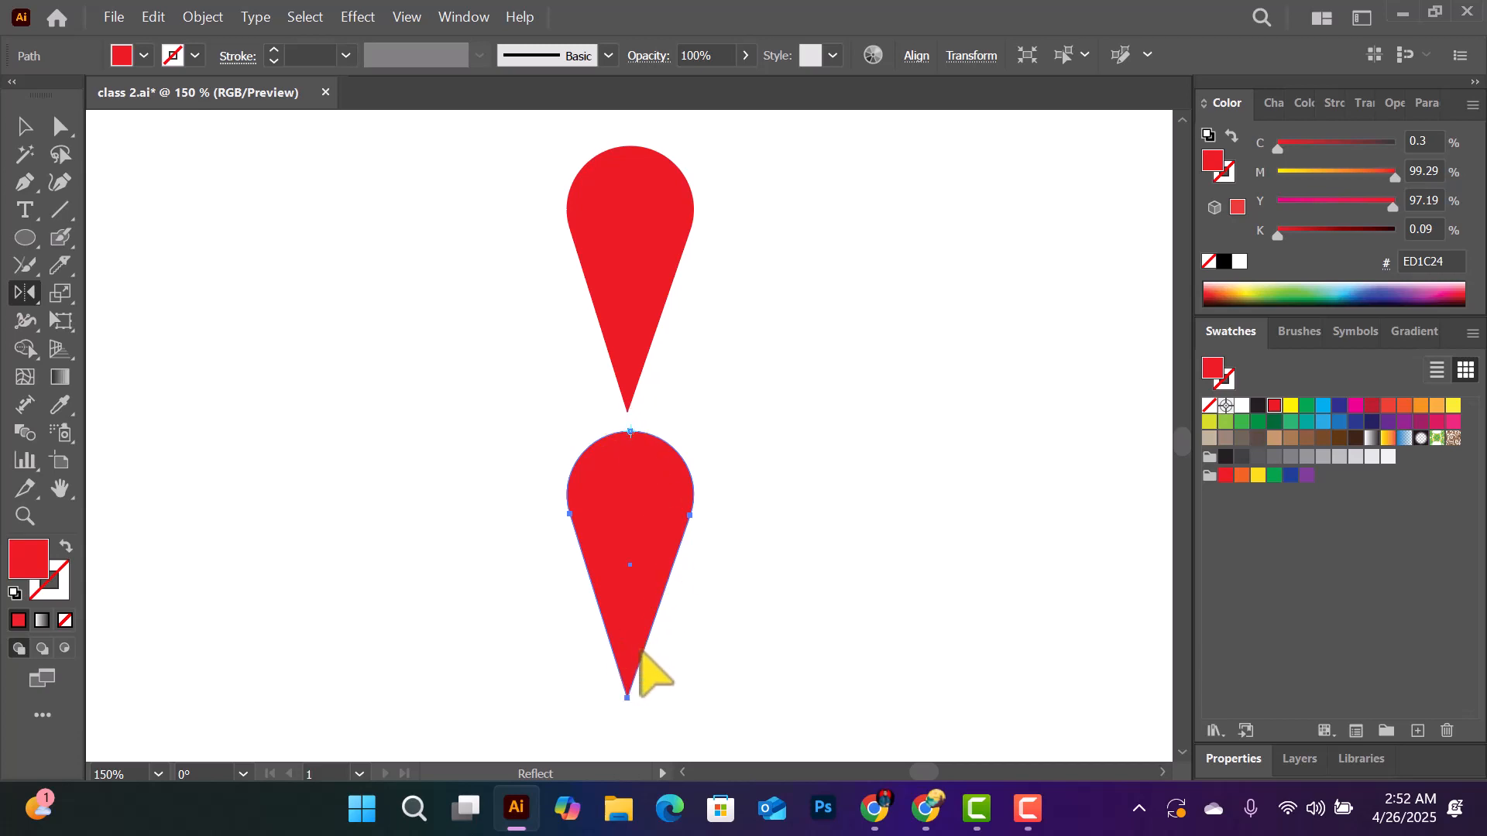
drag(626, 697, 756, 465)
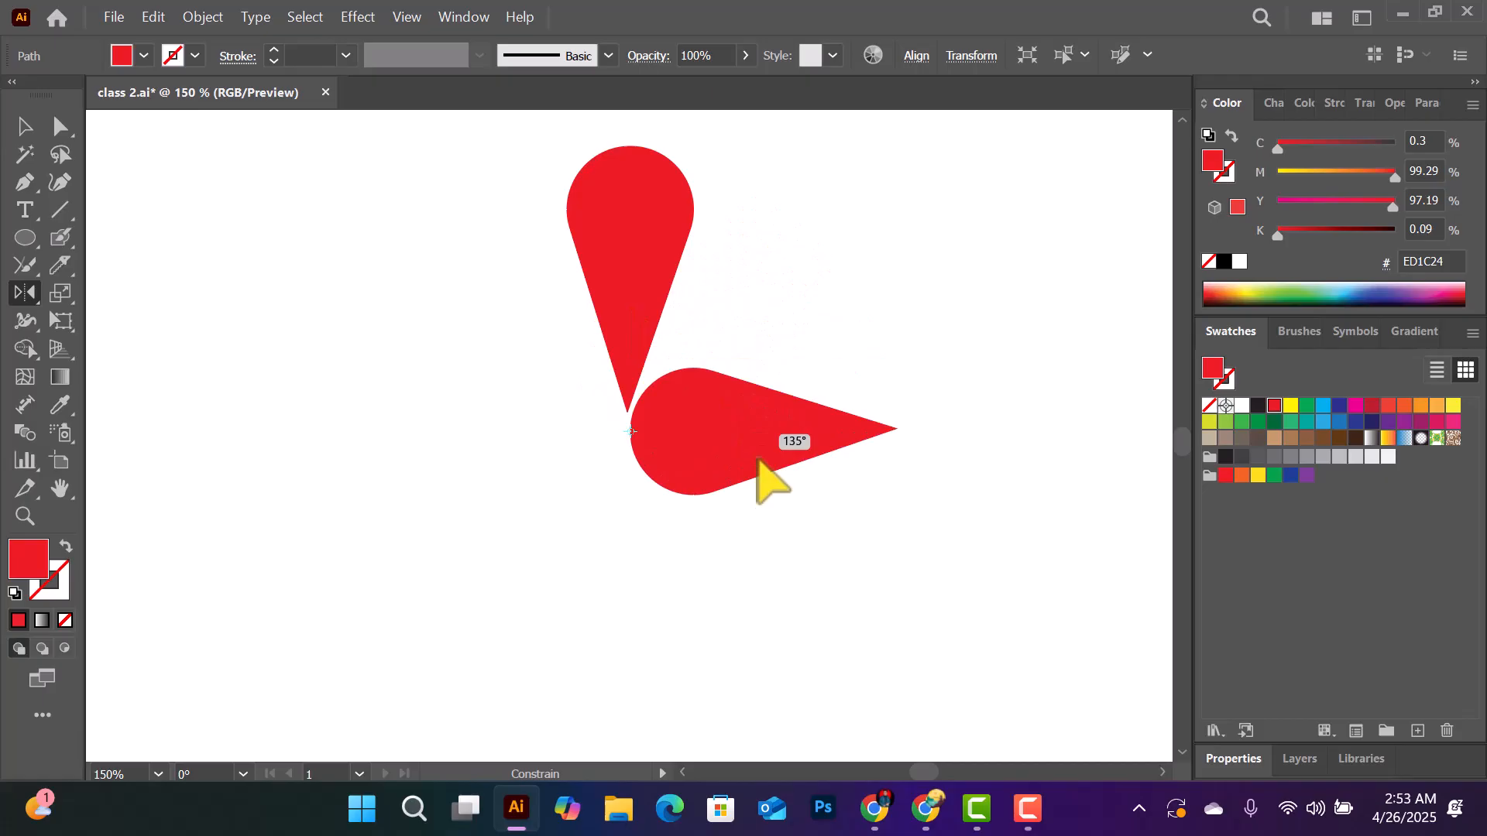
drag(758, 460, 633, 320)
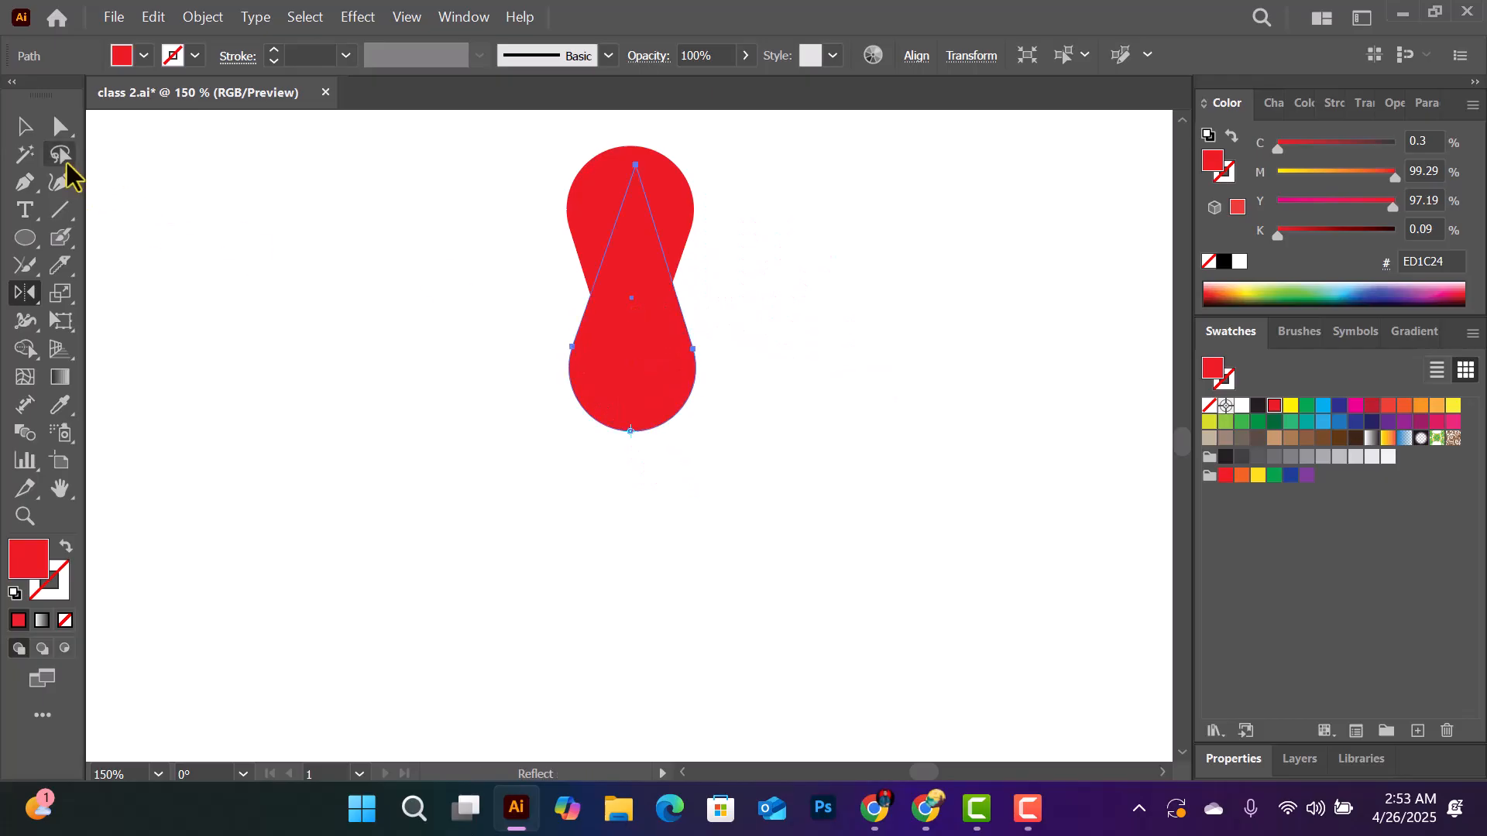
click(24, 126)
drag(628, 341, 626, 519)
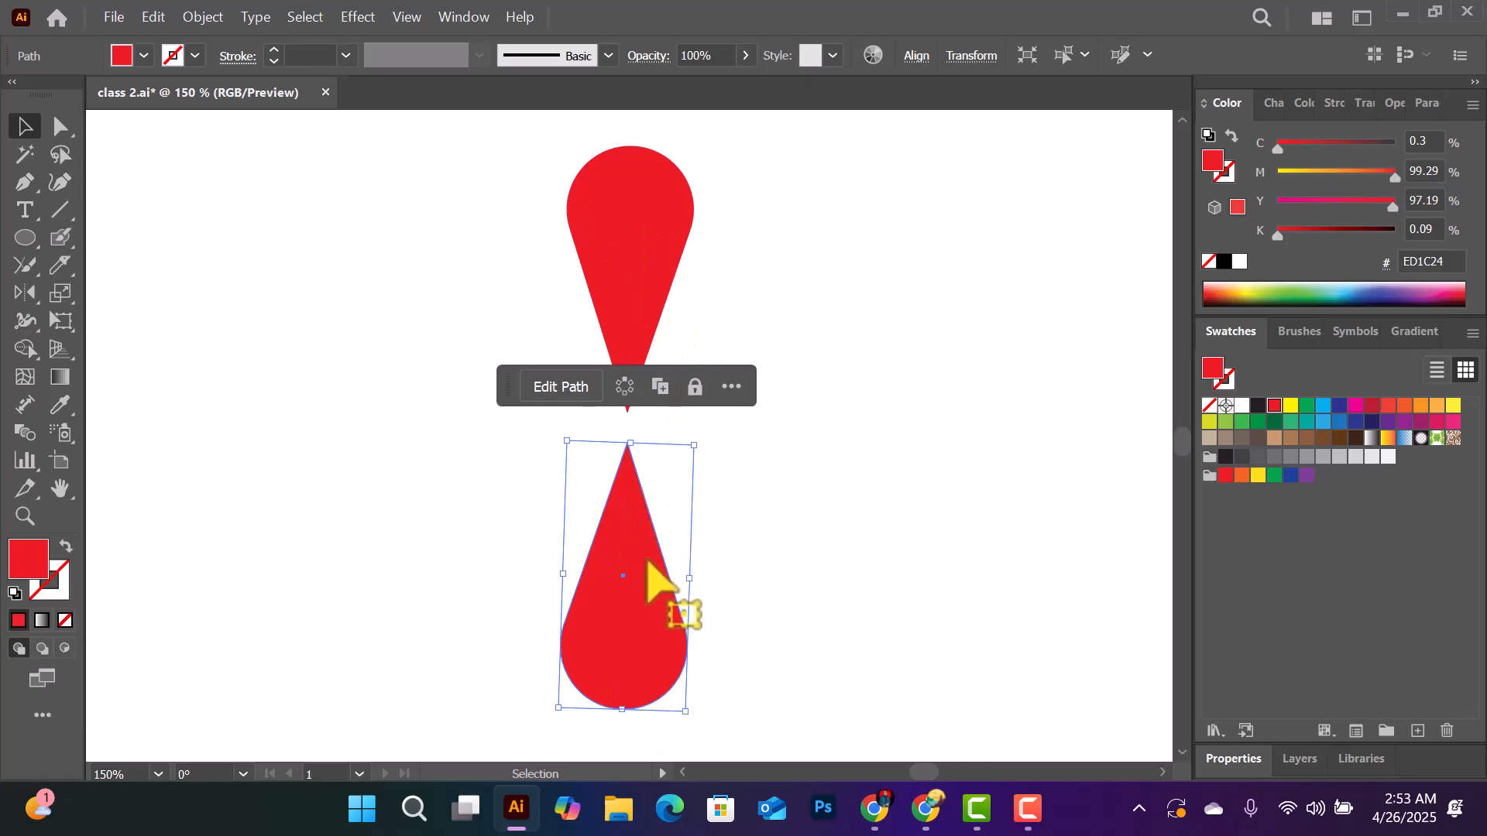
- Duplicate the reflected petal to the right and turn the copy about 90° counterclockwise so its tip points left
key(space)
drag(816, 457, 470, 444)
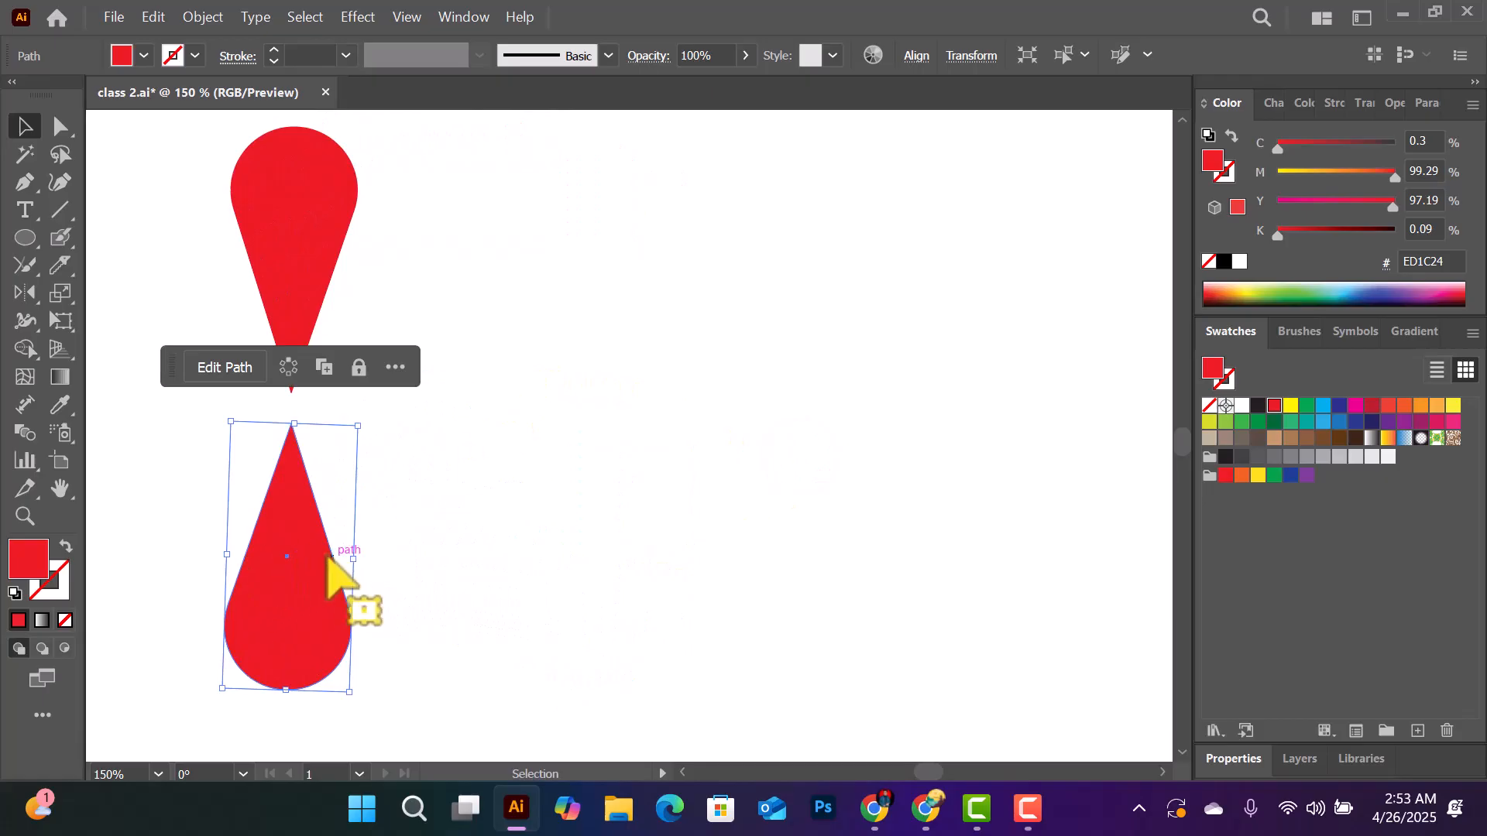
drag(301, 565, 817, 508)
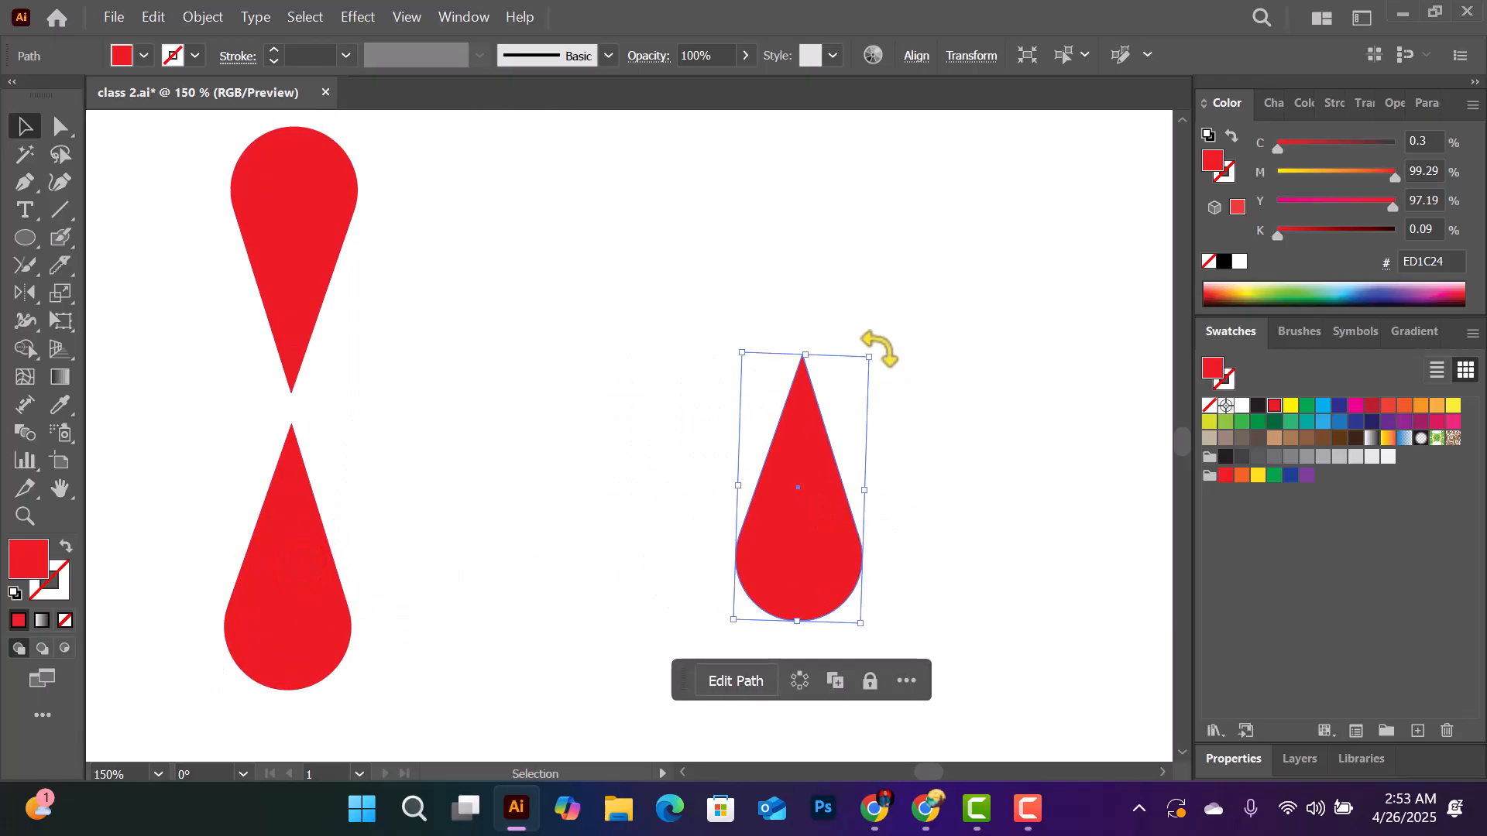
drag(879, 349, 670, 445)
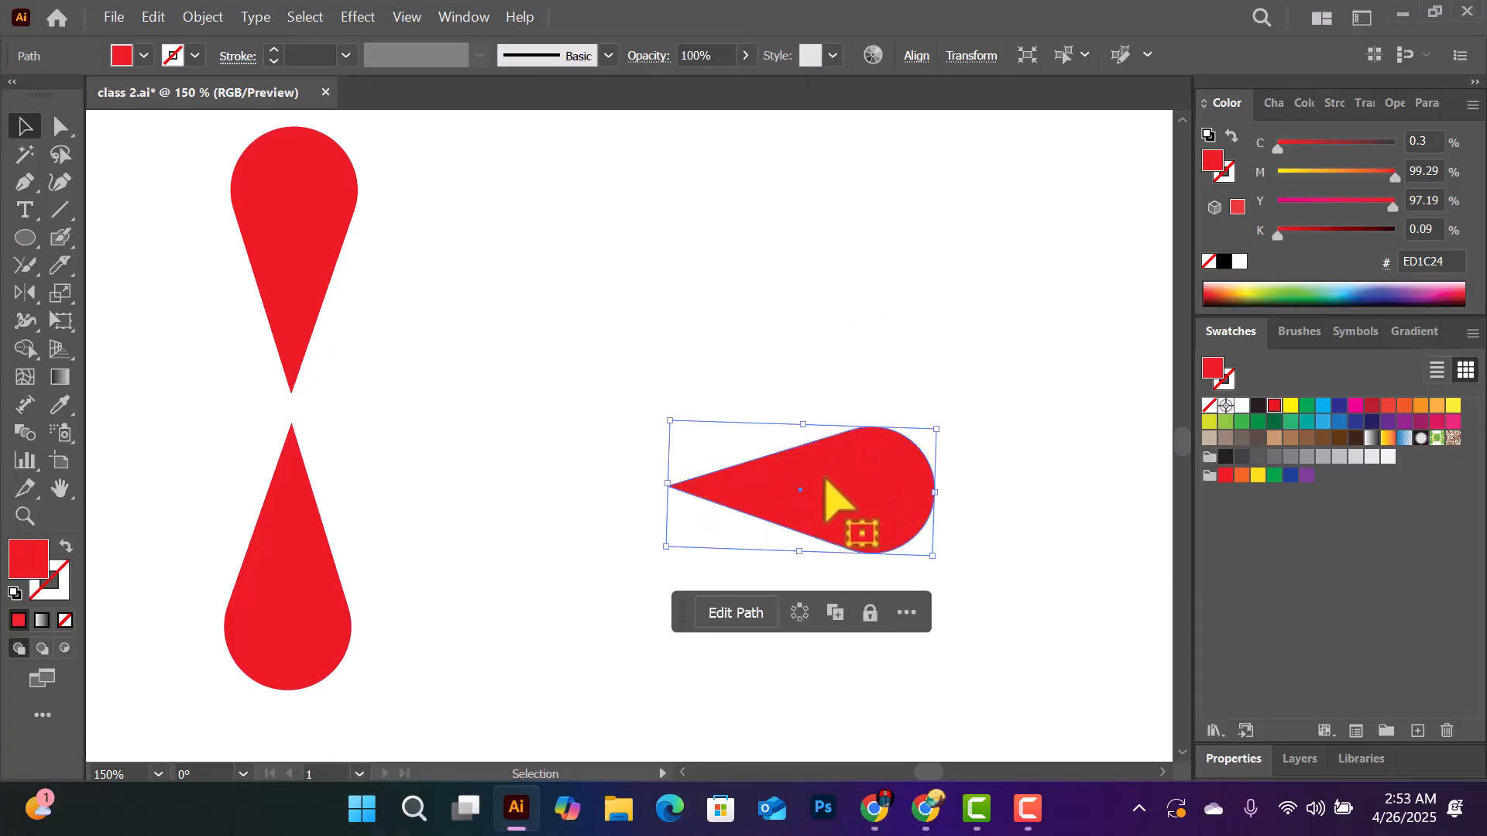
drag(887, 478, 1009, 475)
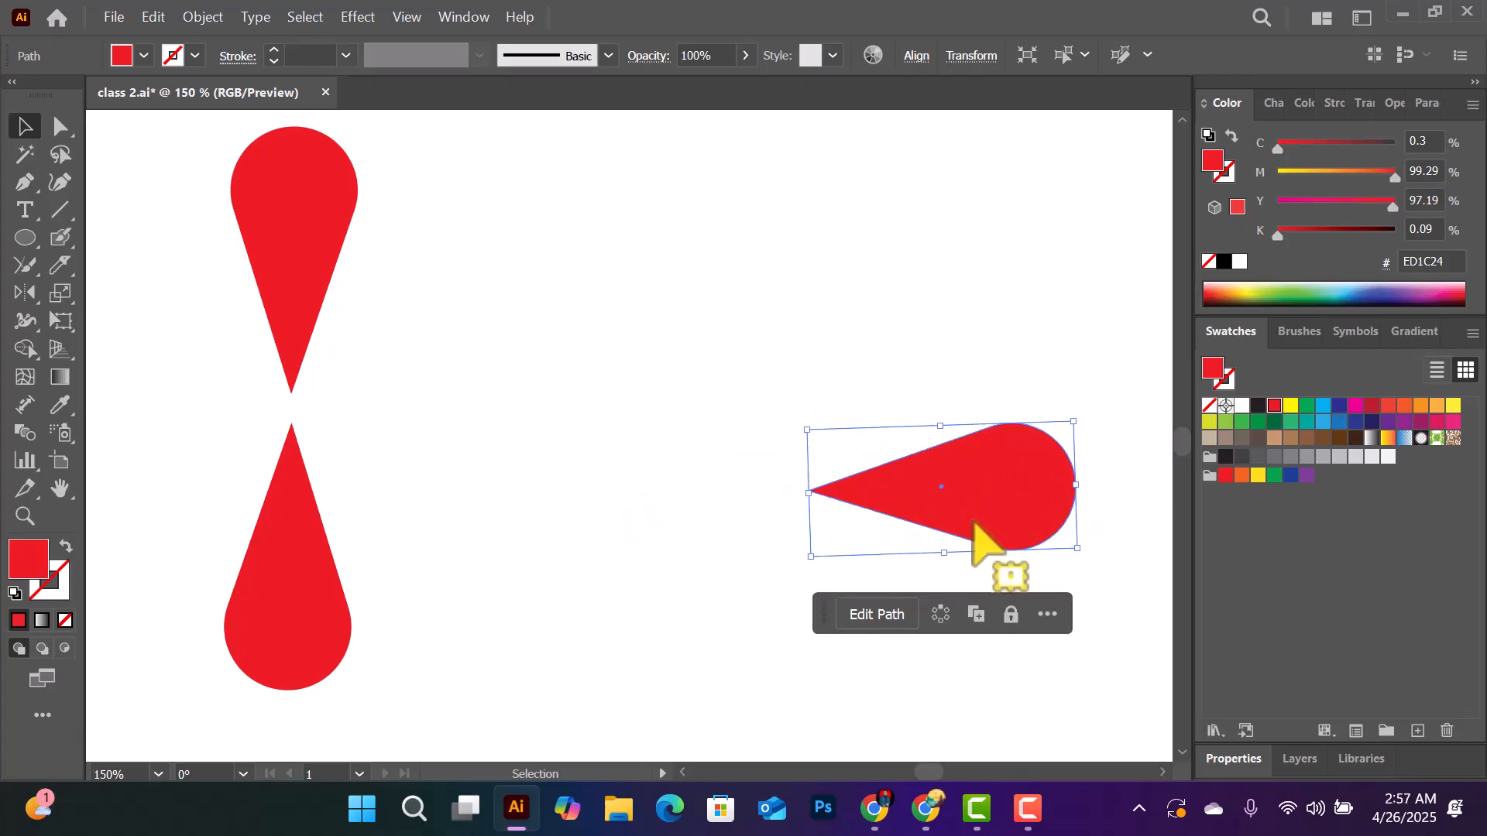
- Create a reflected copy of the horizontal petal across the vertical axis and move it left so the two tips nearly meet
right_click(980, 461)
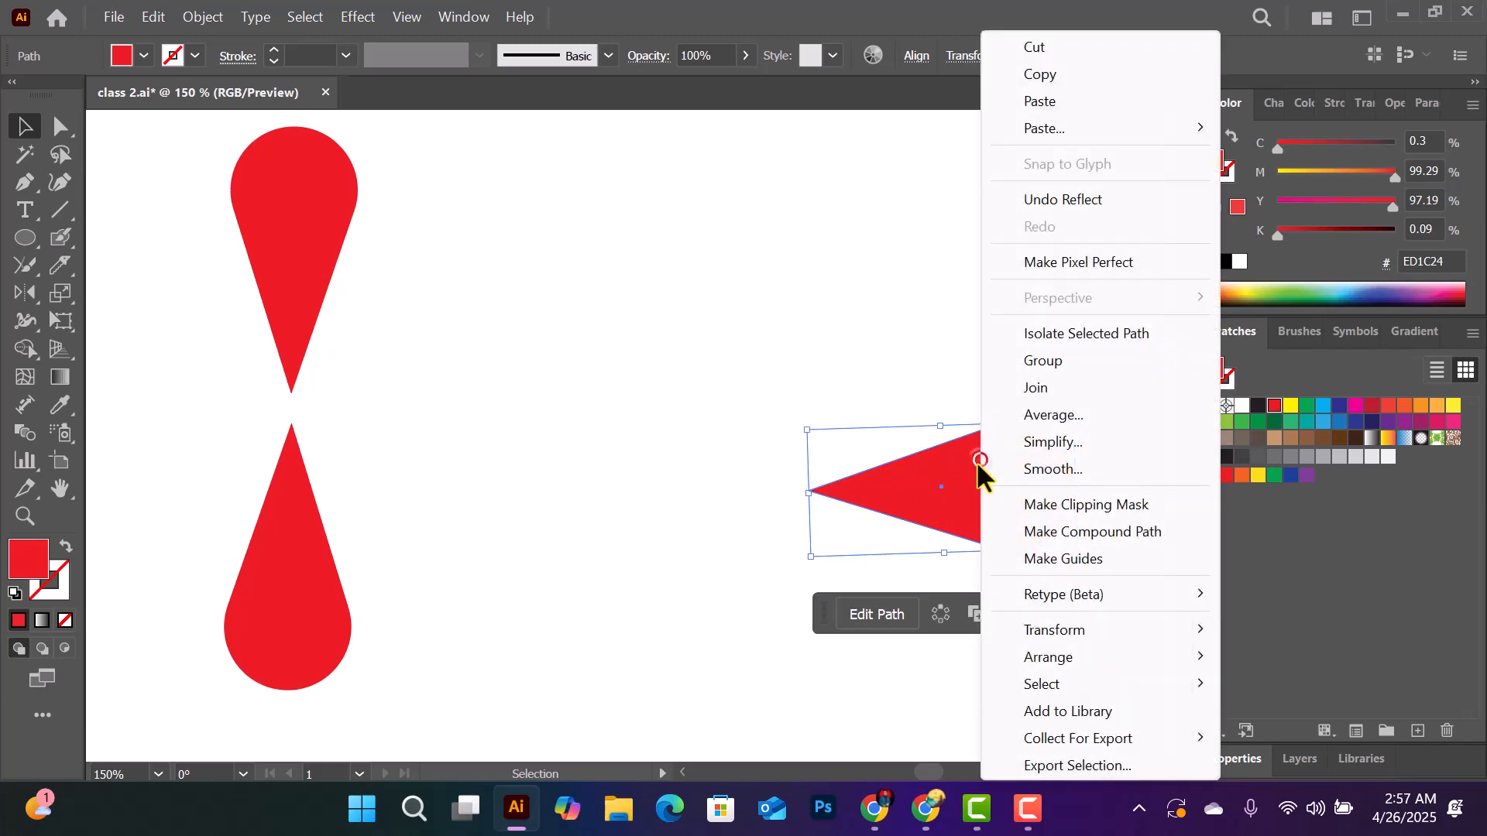
click(1115, 614)
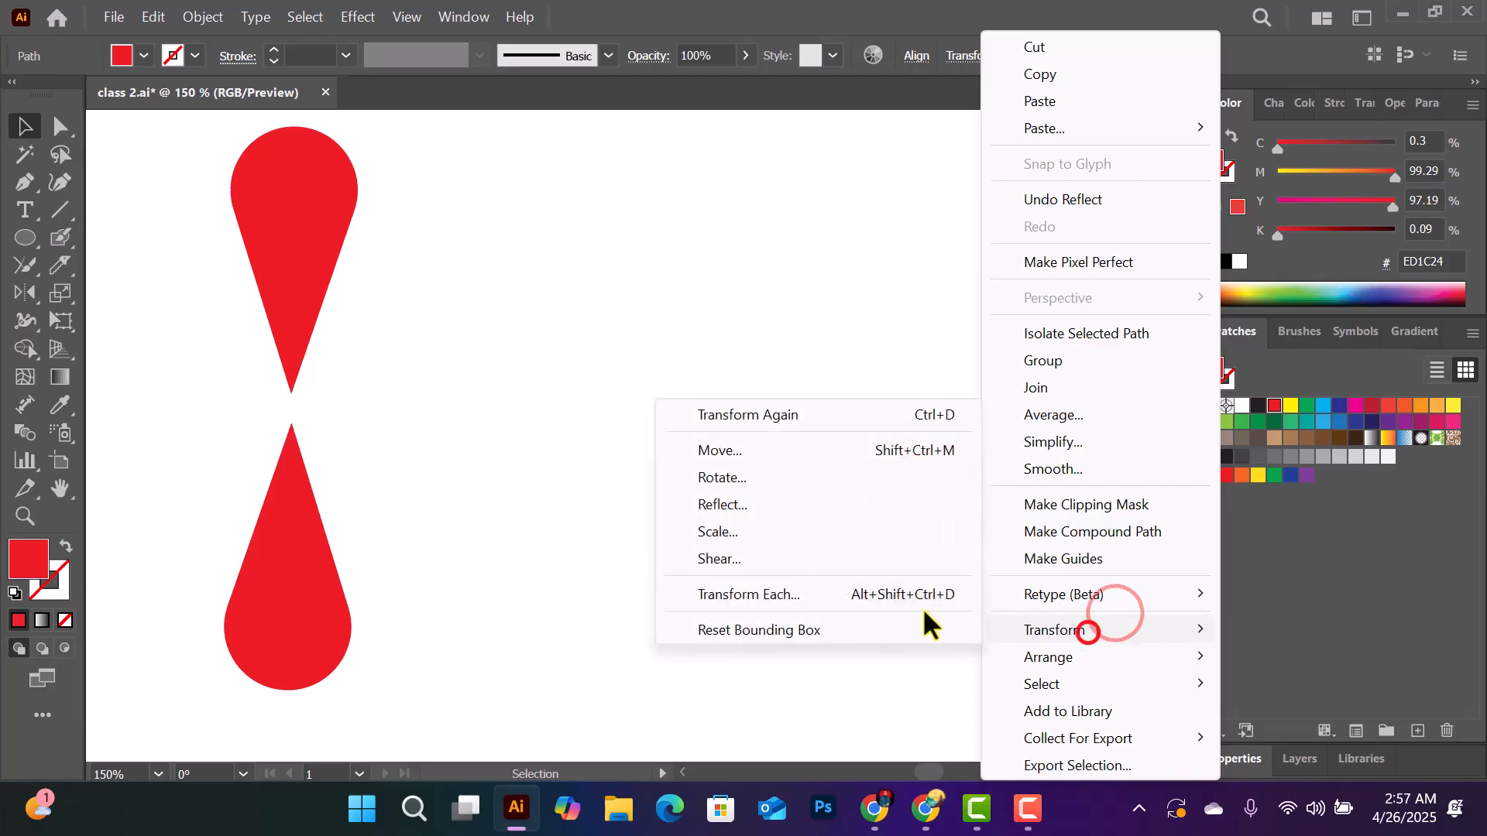
click(731, 503)
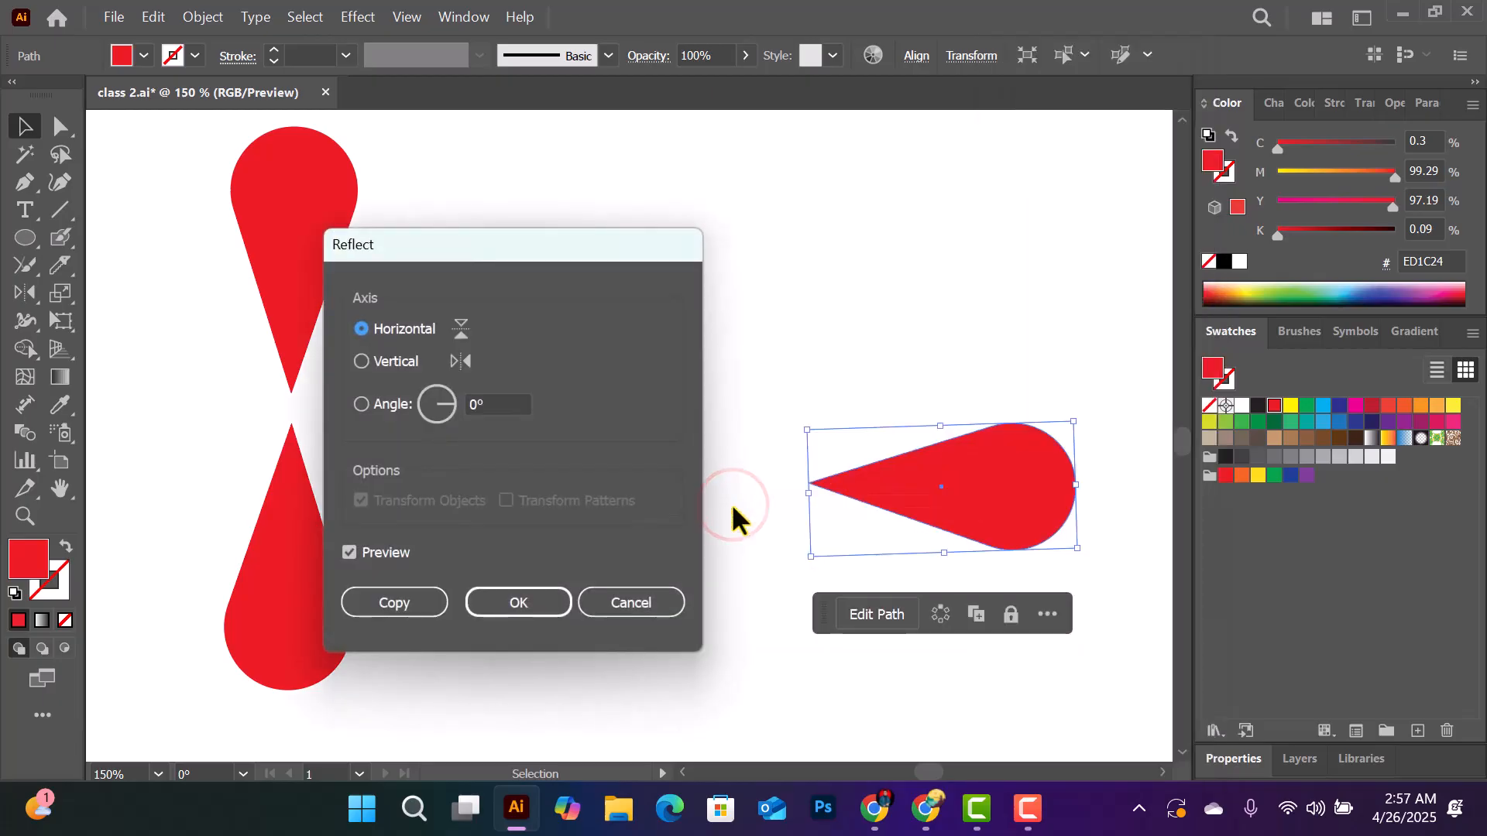
drag(434, 246, 666, 226)
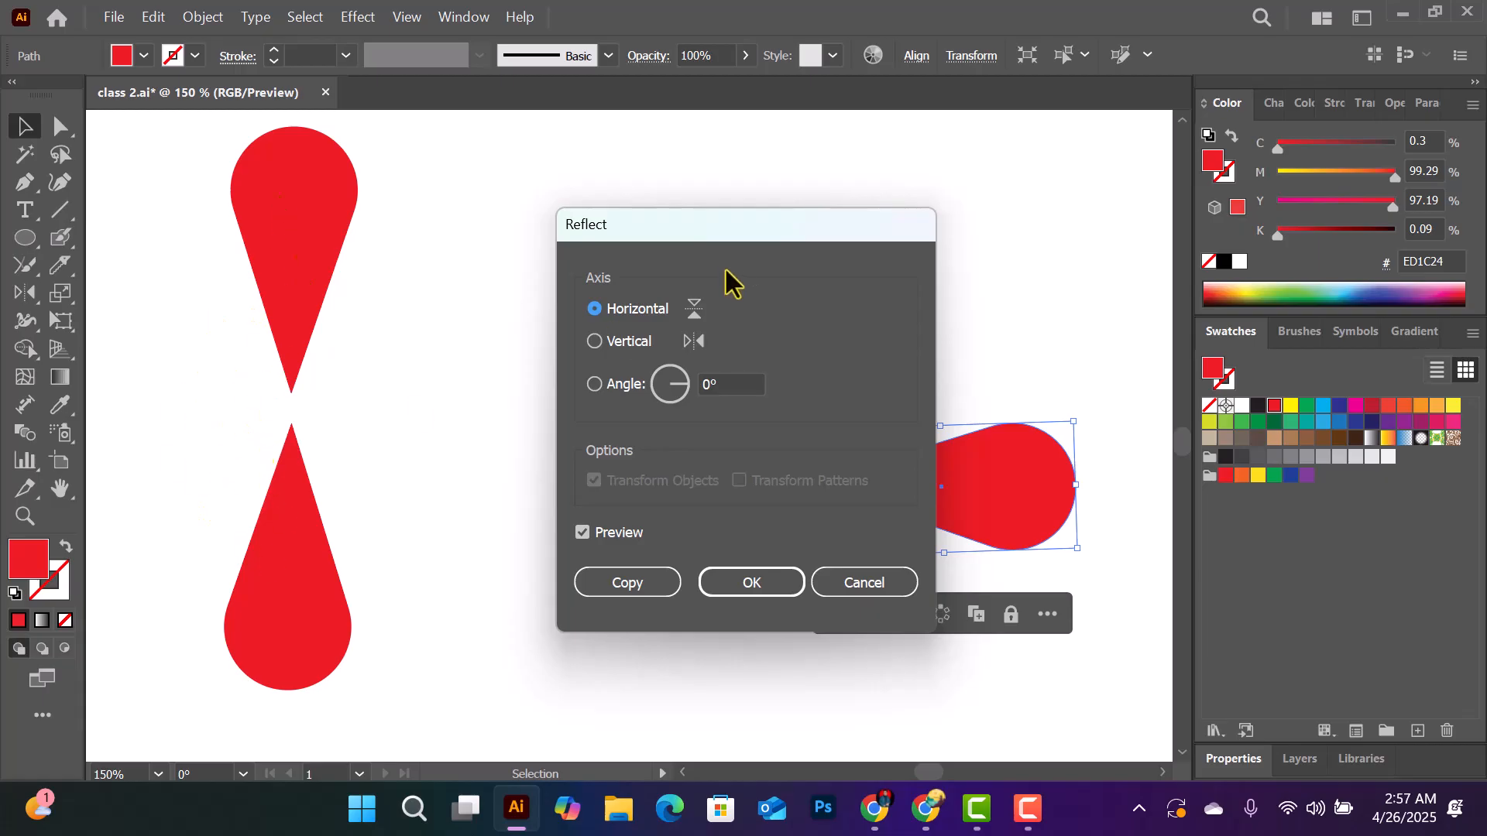
drag(695, 236, 740, 222)
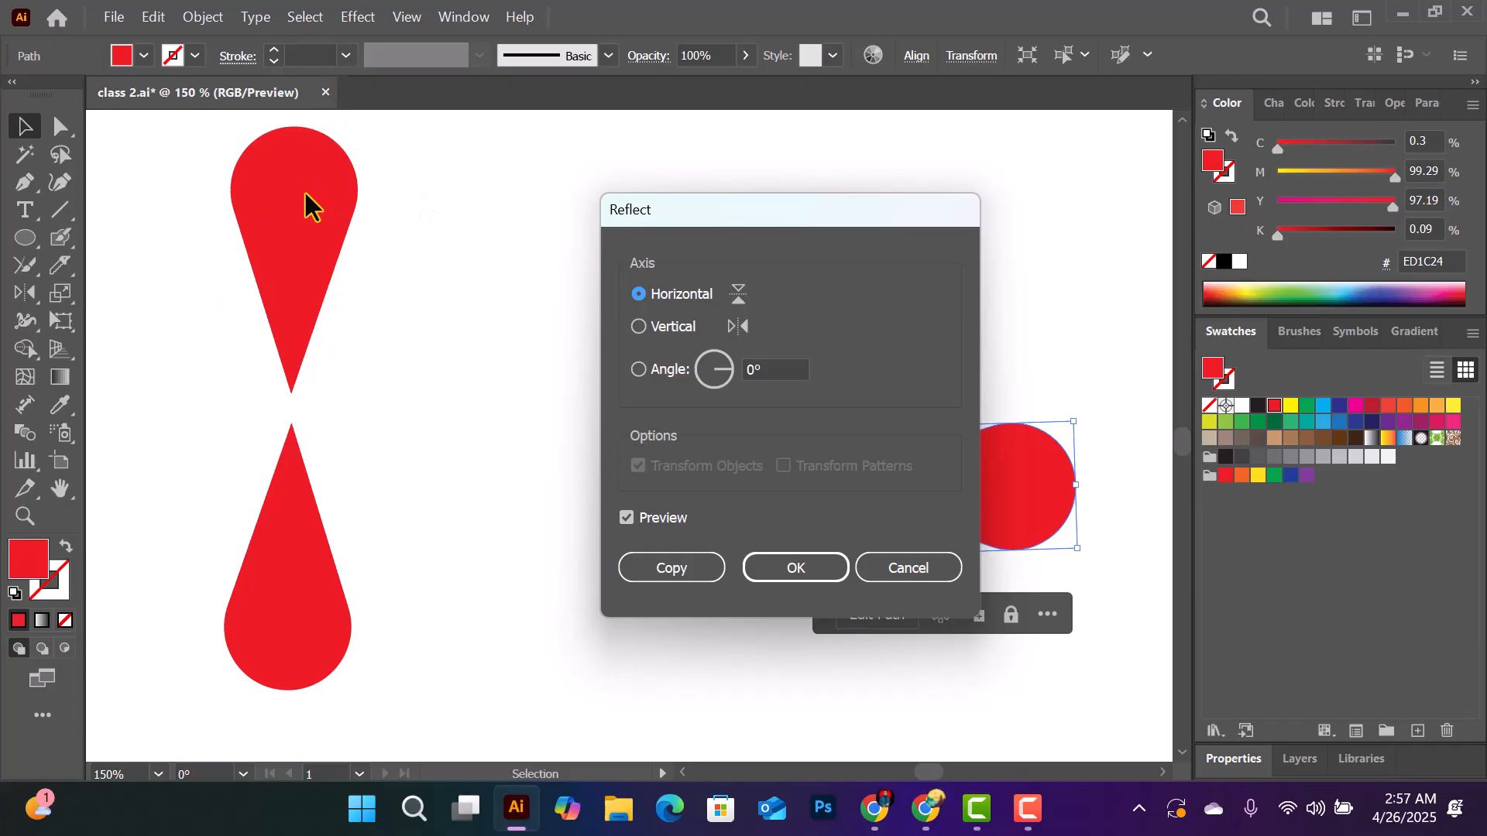
drag(661, 224, 302, 197)
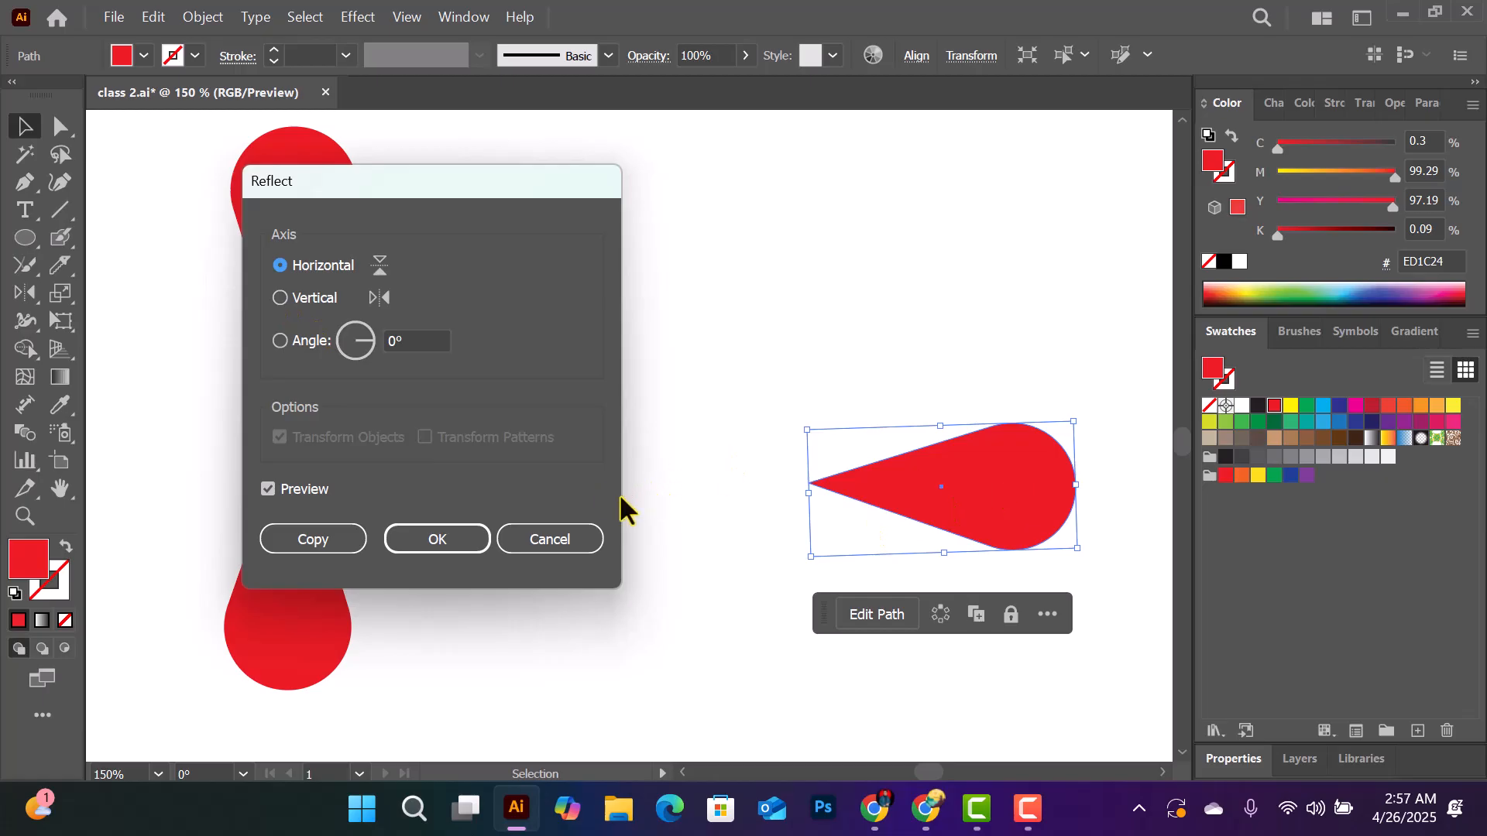
click(280, 299)
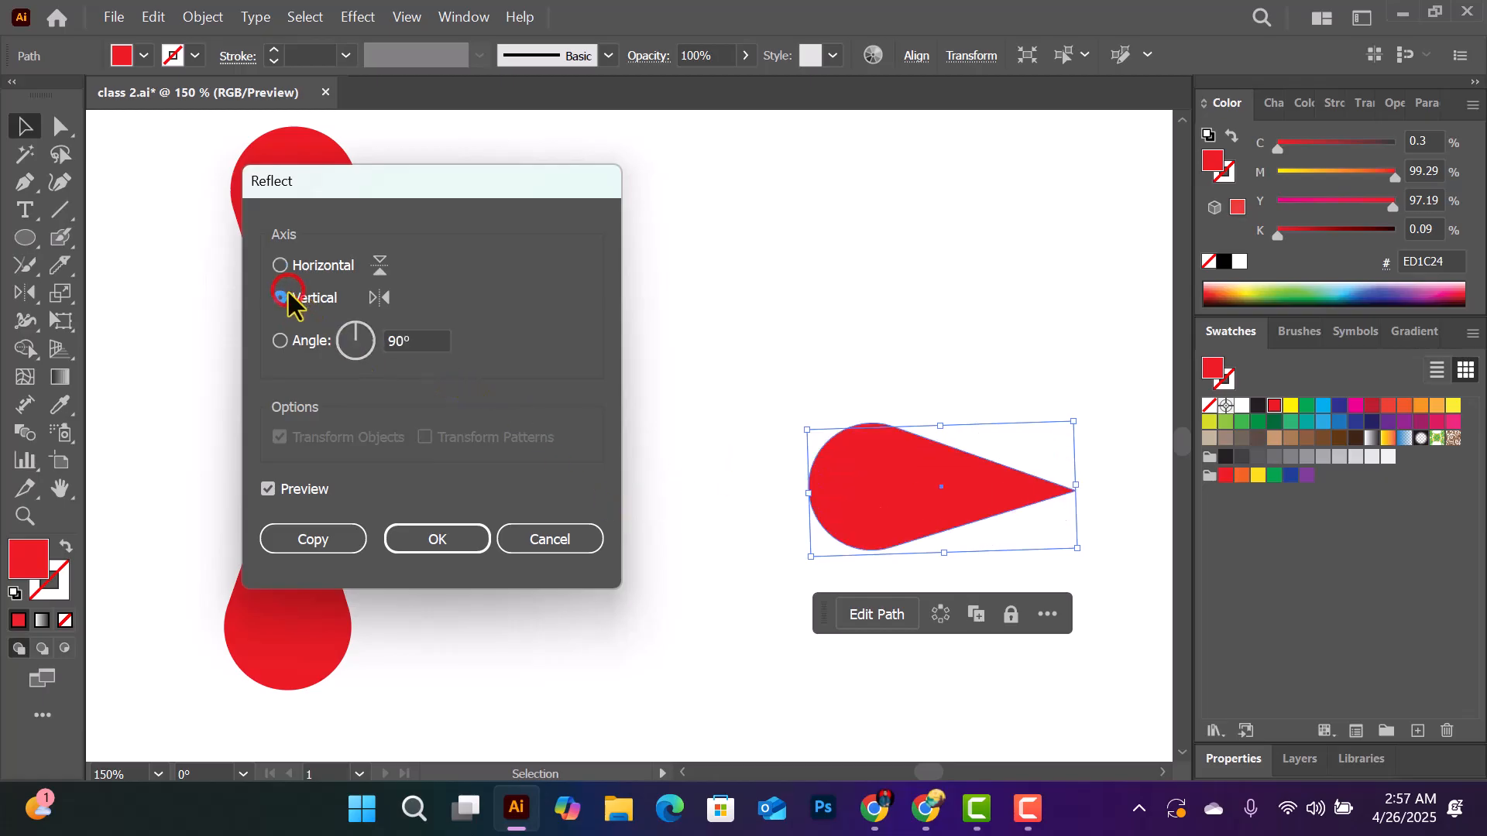
drag(369, 191, 502, 217)
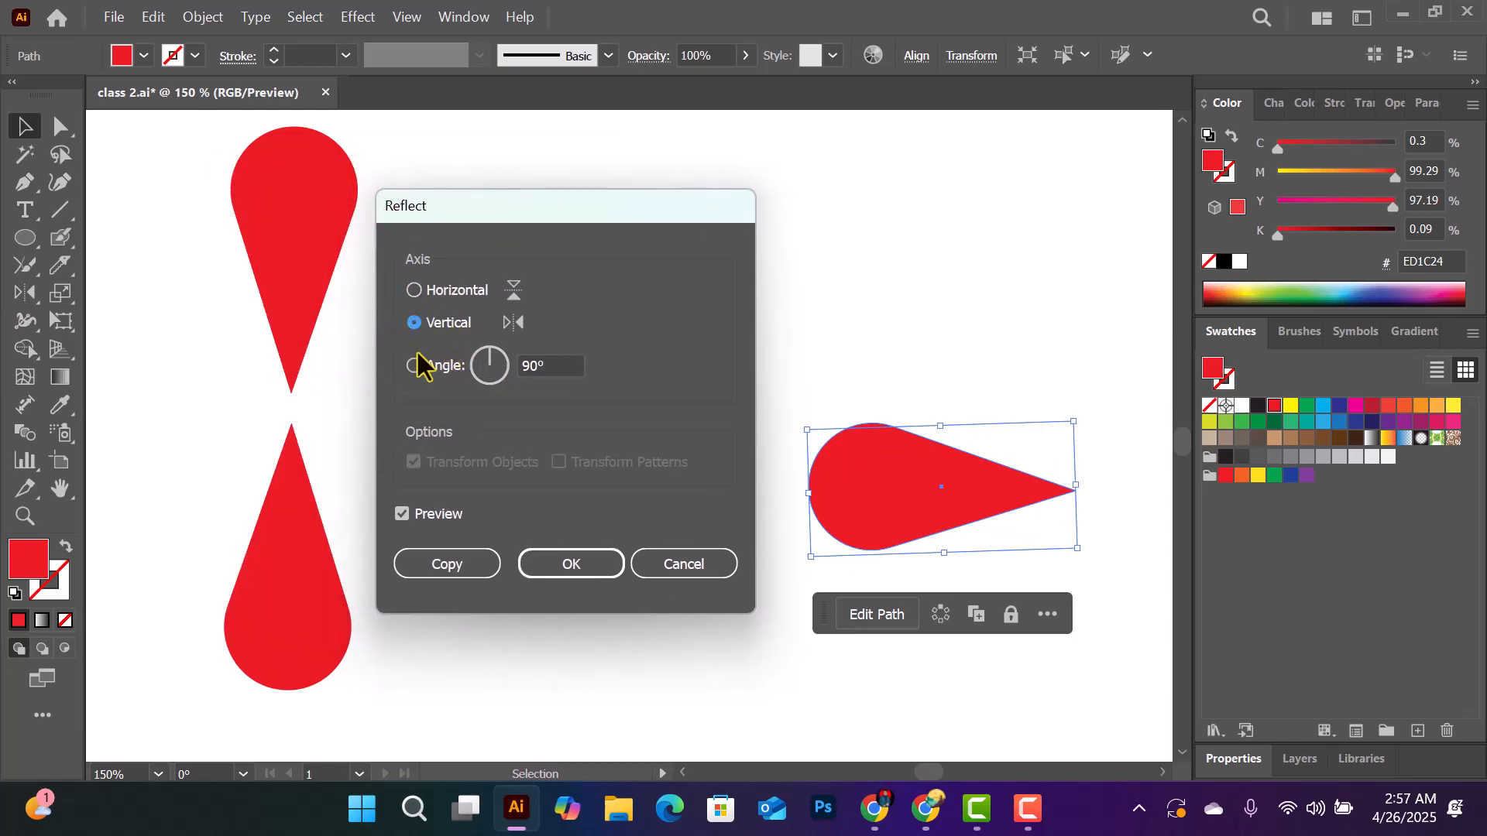
drag(542, 208, 330, 202)
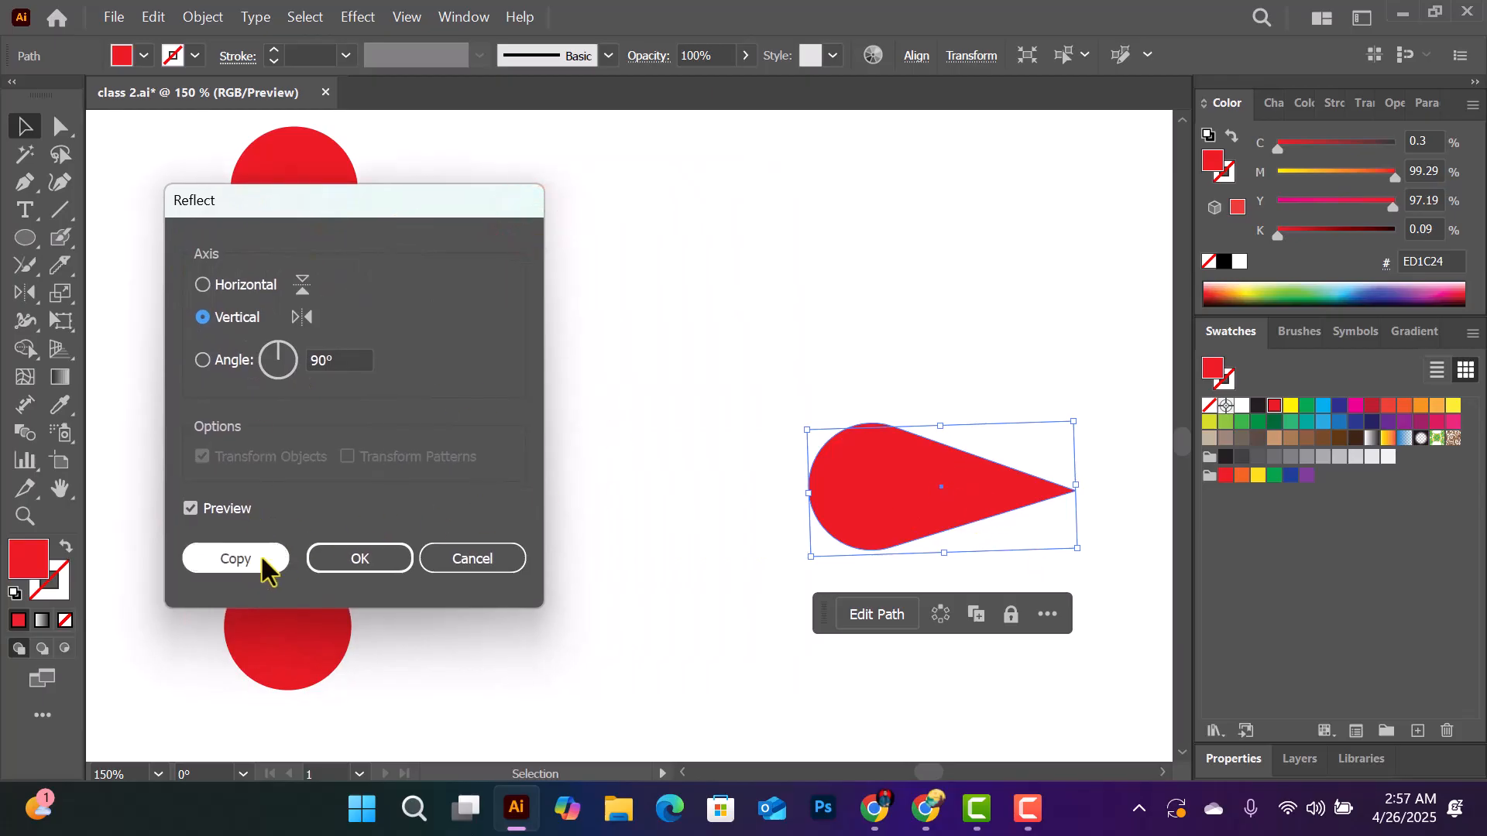
click(244, 564)
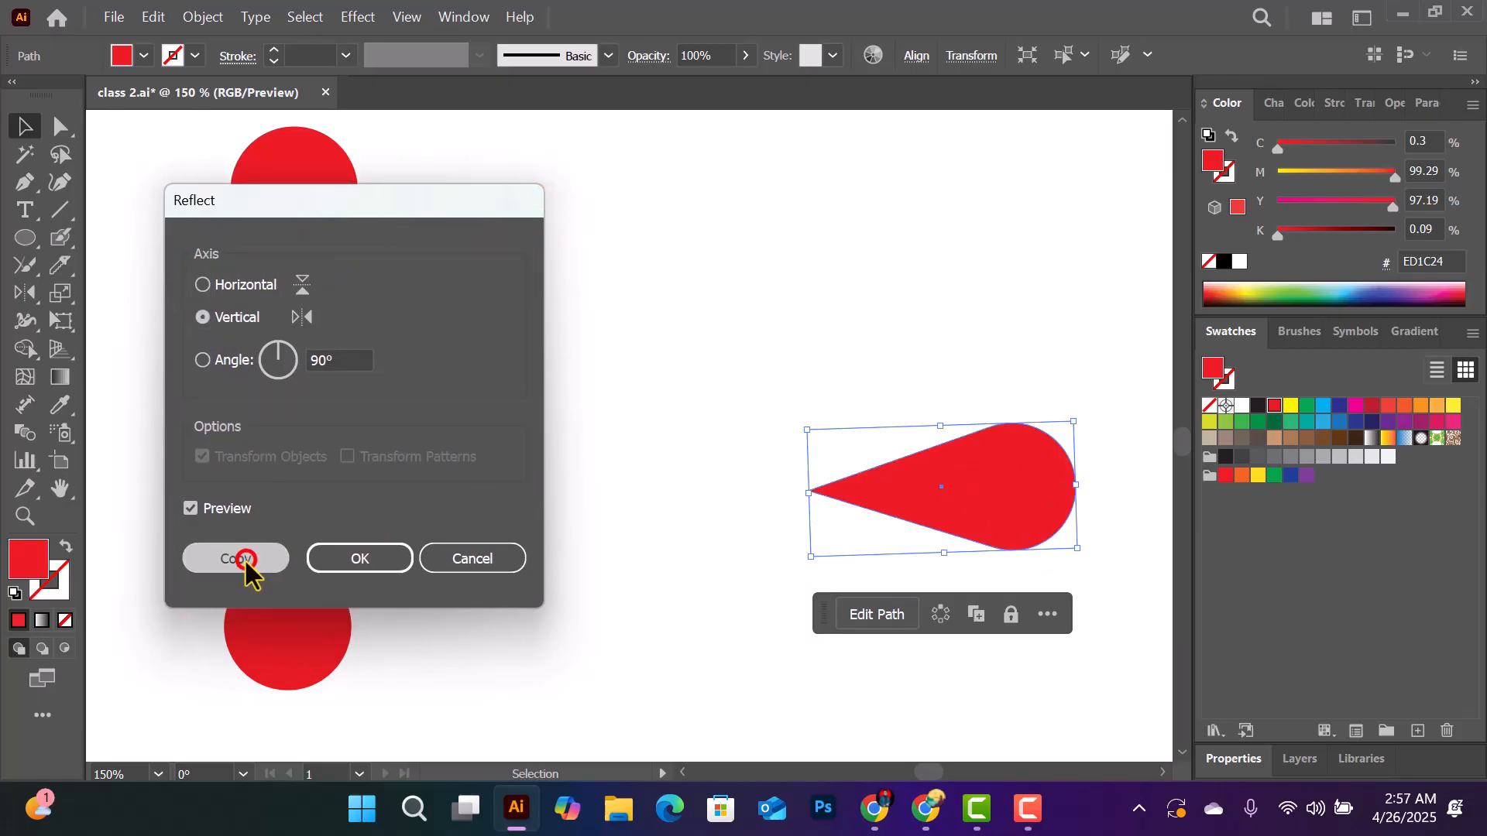
drag(985, 493, 706, 504)
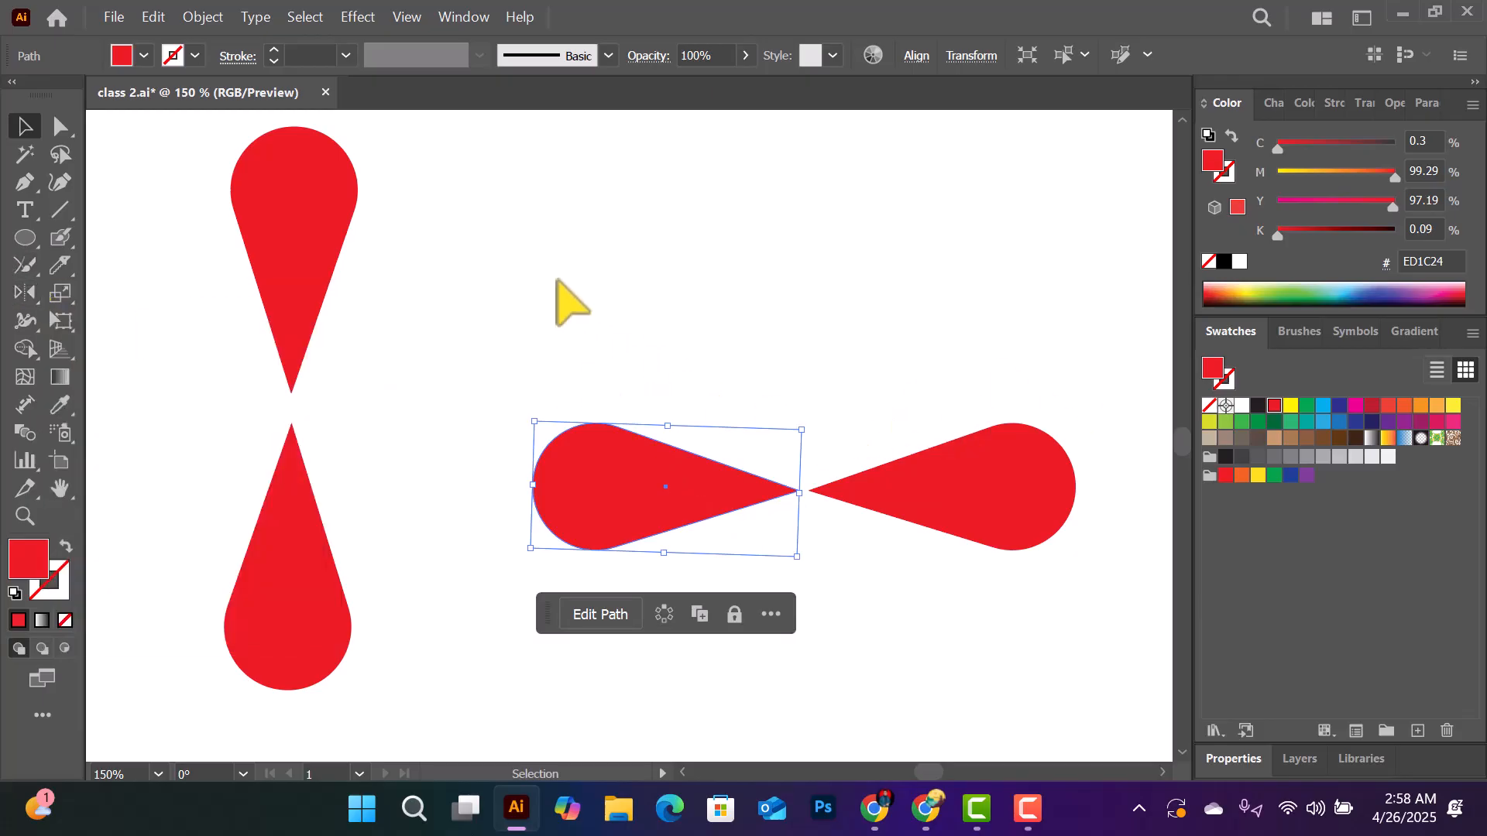
- Move the upright pair of petals between the two horizontal petals so all four tips converge at one centre
drag(165, 256, 364, 523)
drag(298, 325, 812, 395)
click(1043, 280)
key(ctrl+minus)
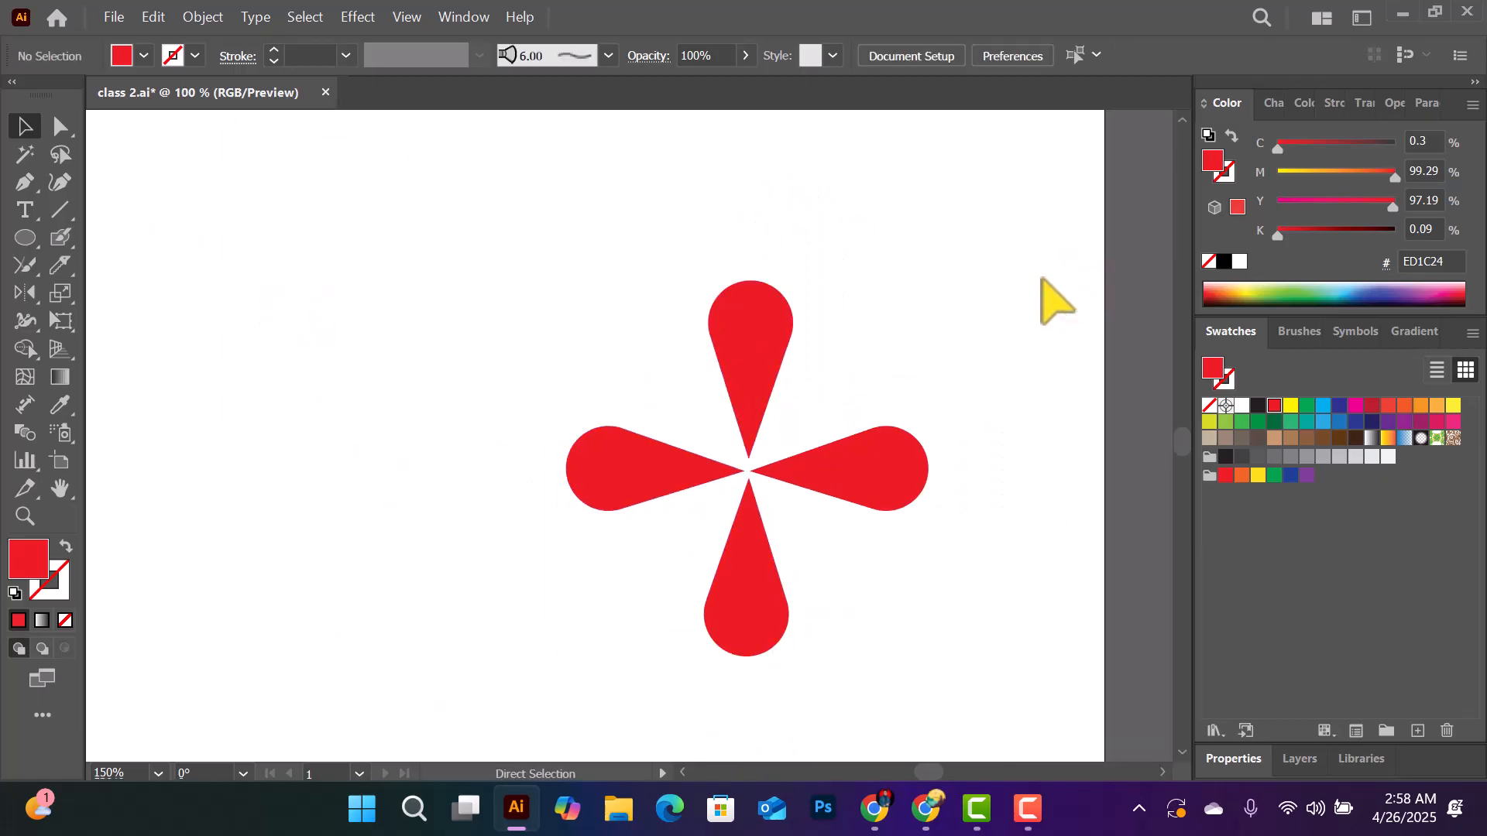
- Move the four-petal flower to the left of the artboard area and scale it down proportionally
drag(426, 288, 931, 645)
drag(763, 378, 371, 334)
drag(546, 240, 473, 306)
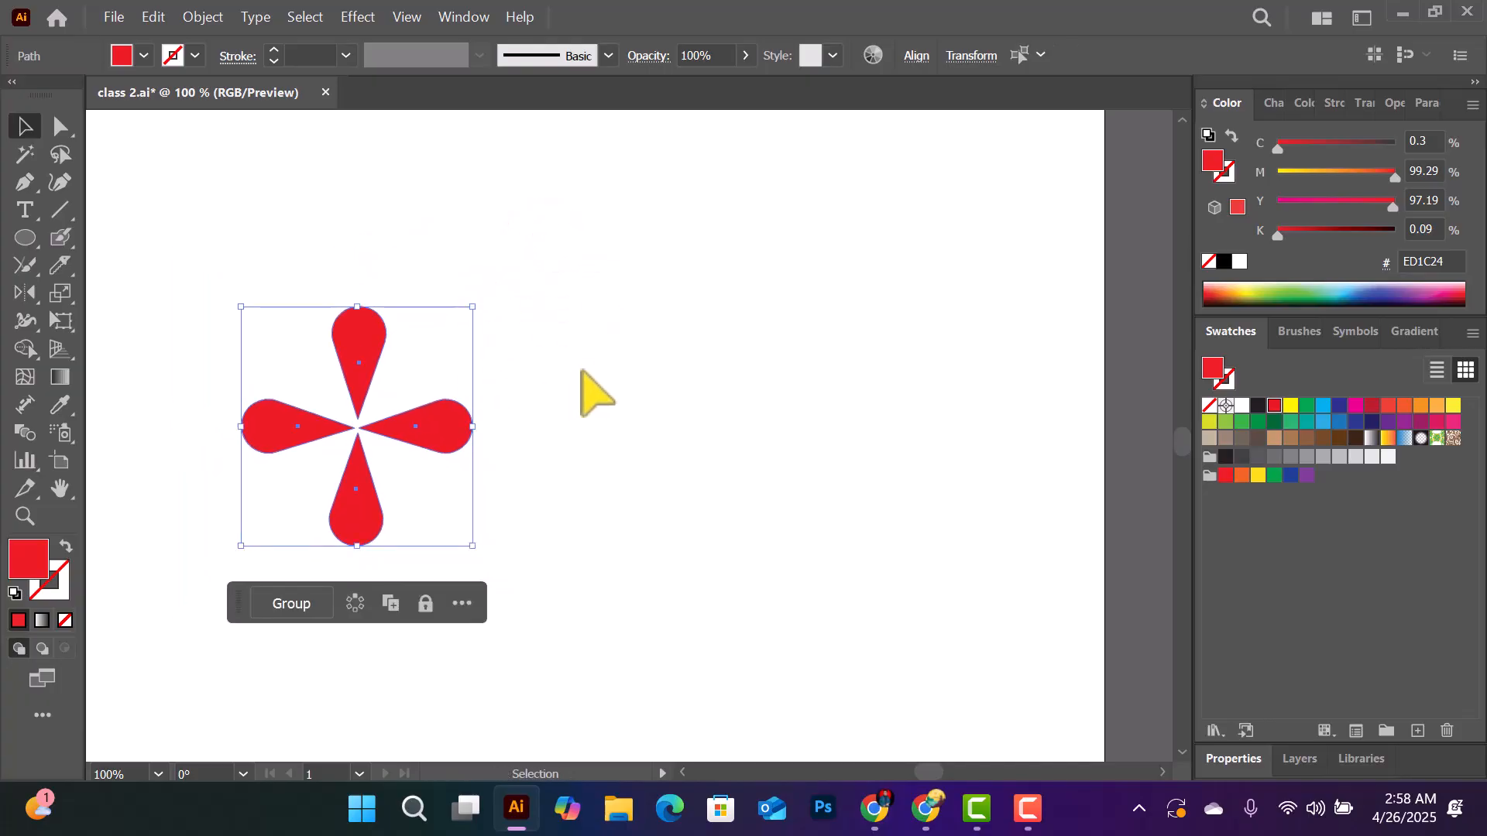
click(582, 372)
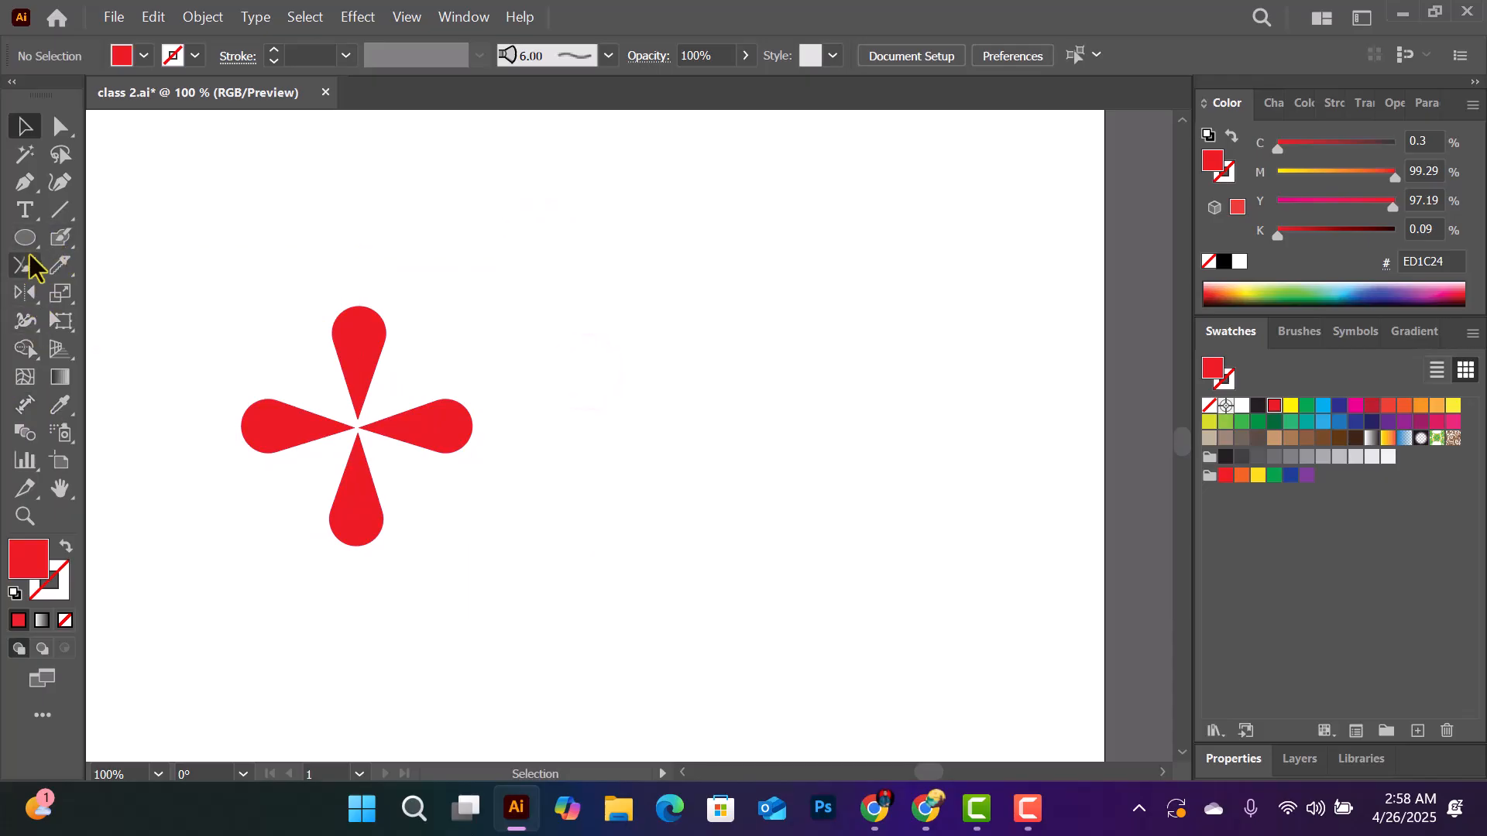
- Add the point text "Flower logo" to the right of the four-petal flower
click(24, 209)
click(559, 413)
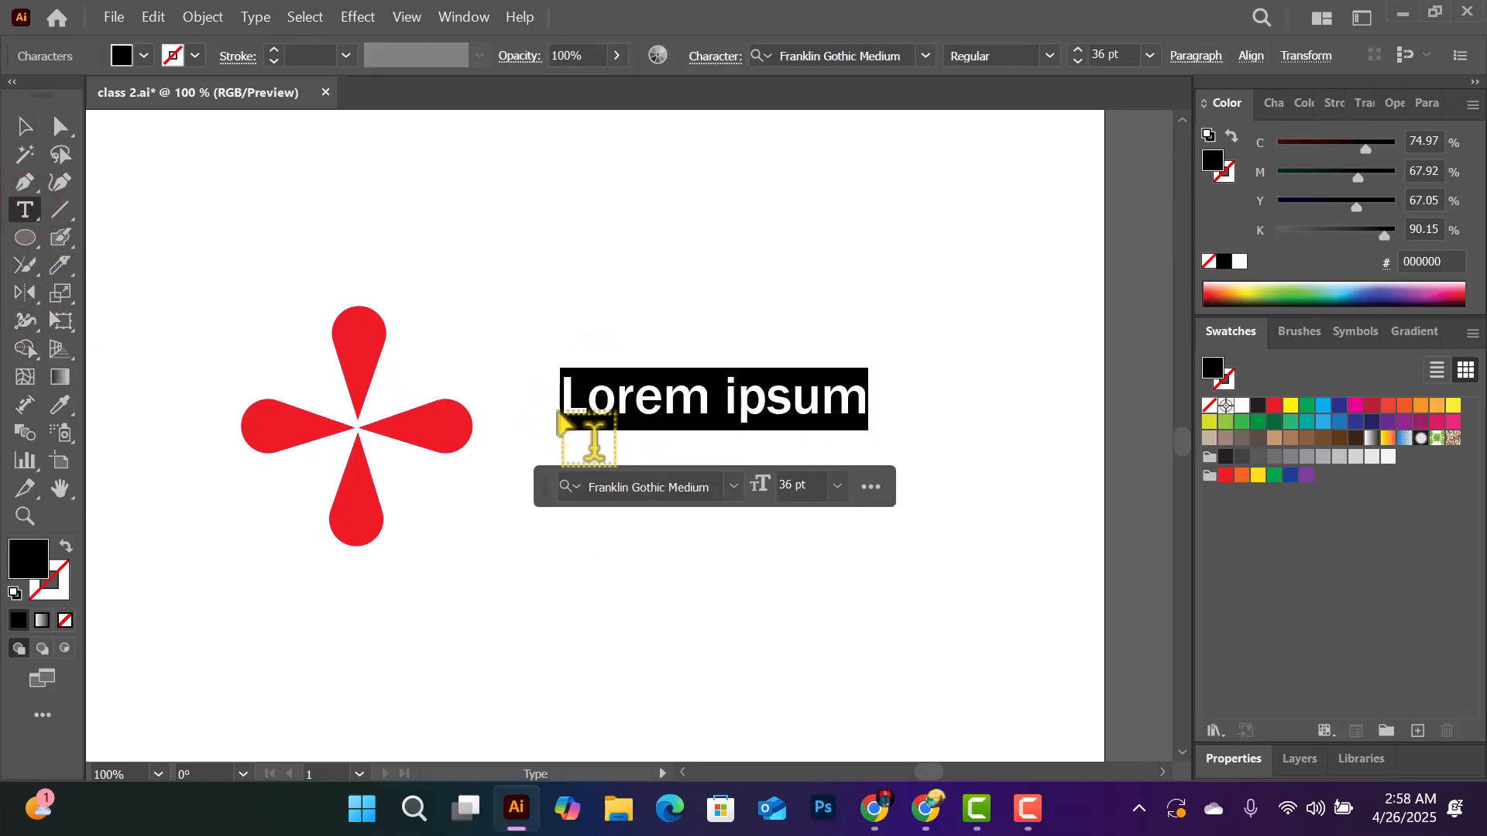
text(Fo)
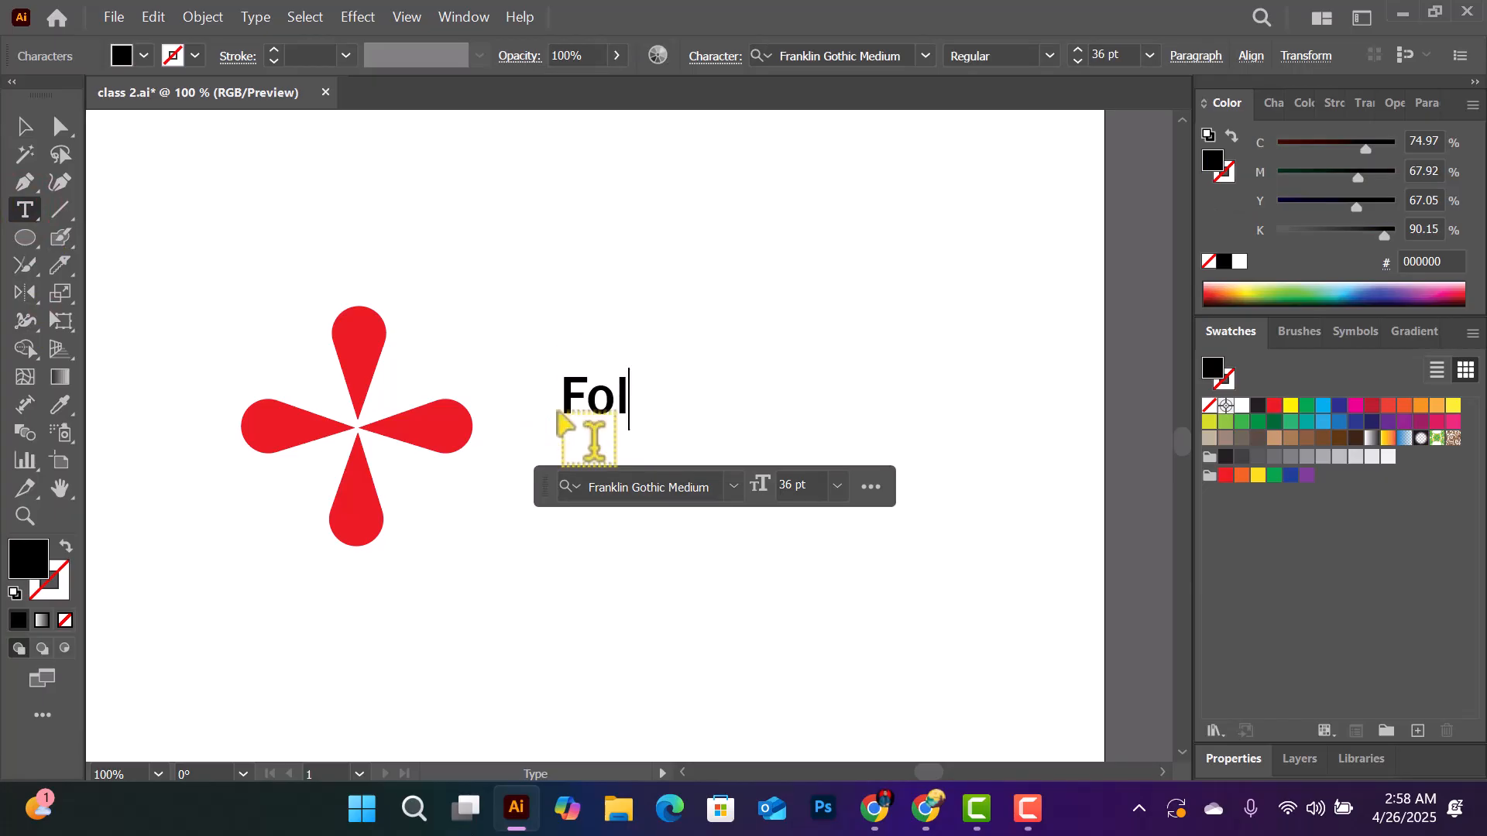
key(BackSpace)
text(k)
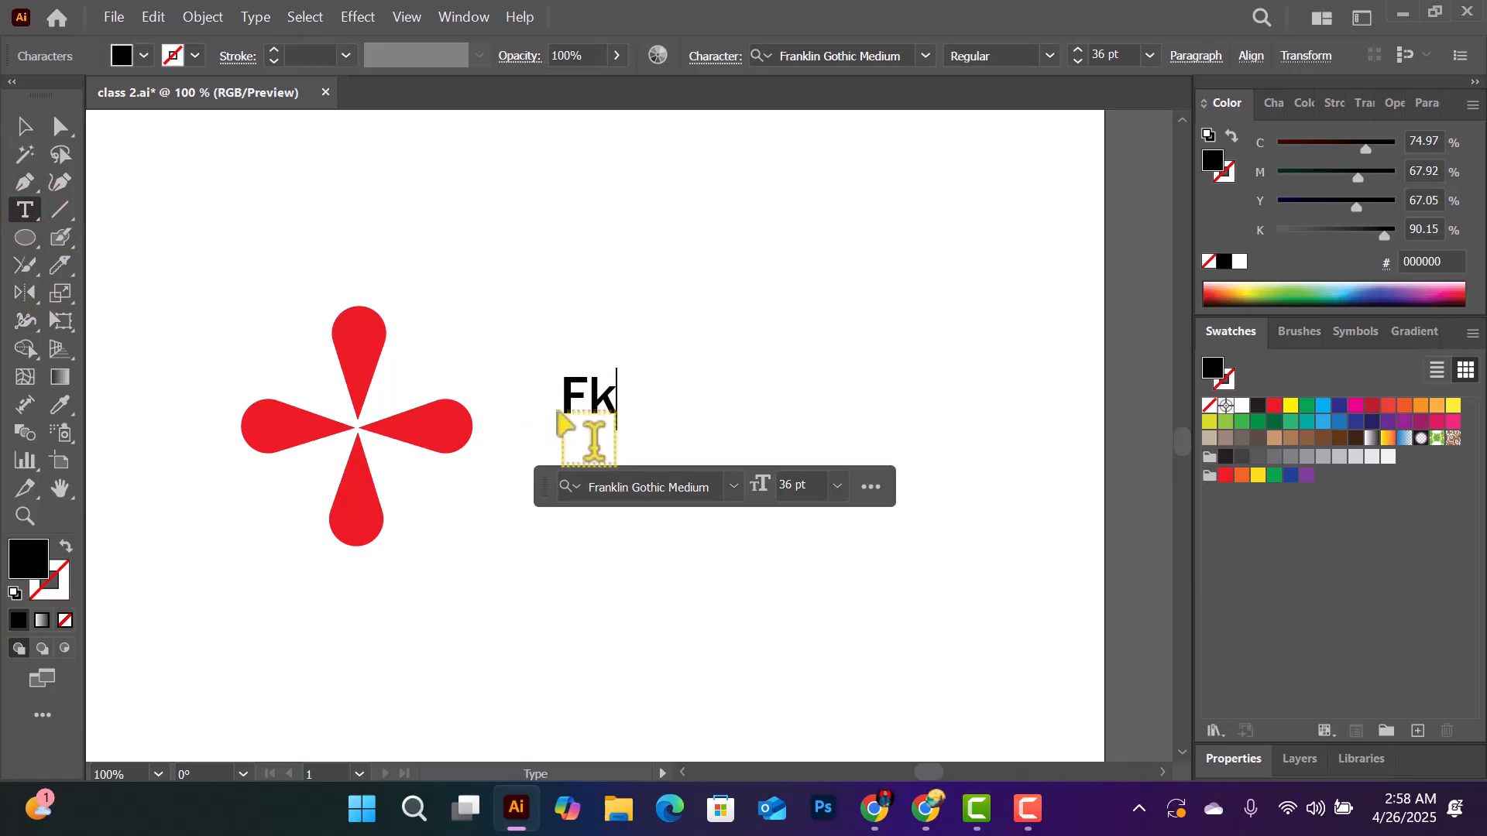
text(o)
key(BackSpace)
key(BackSpace)
text(lower)
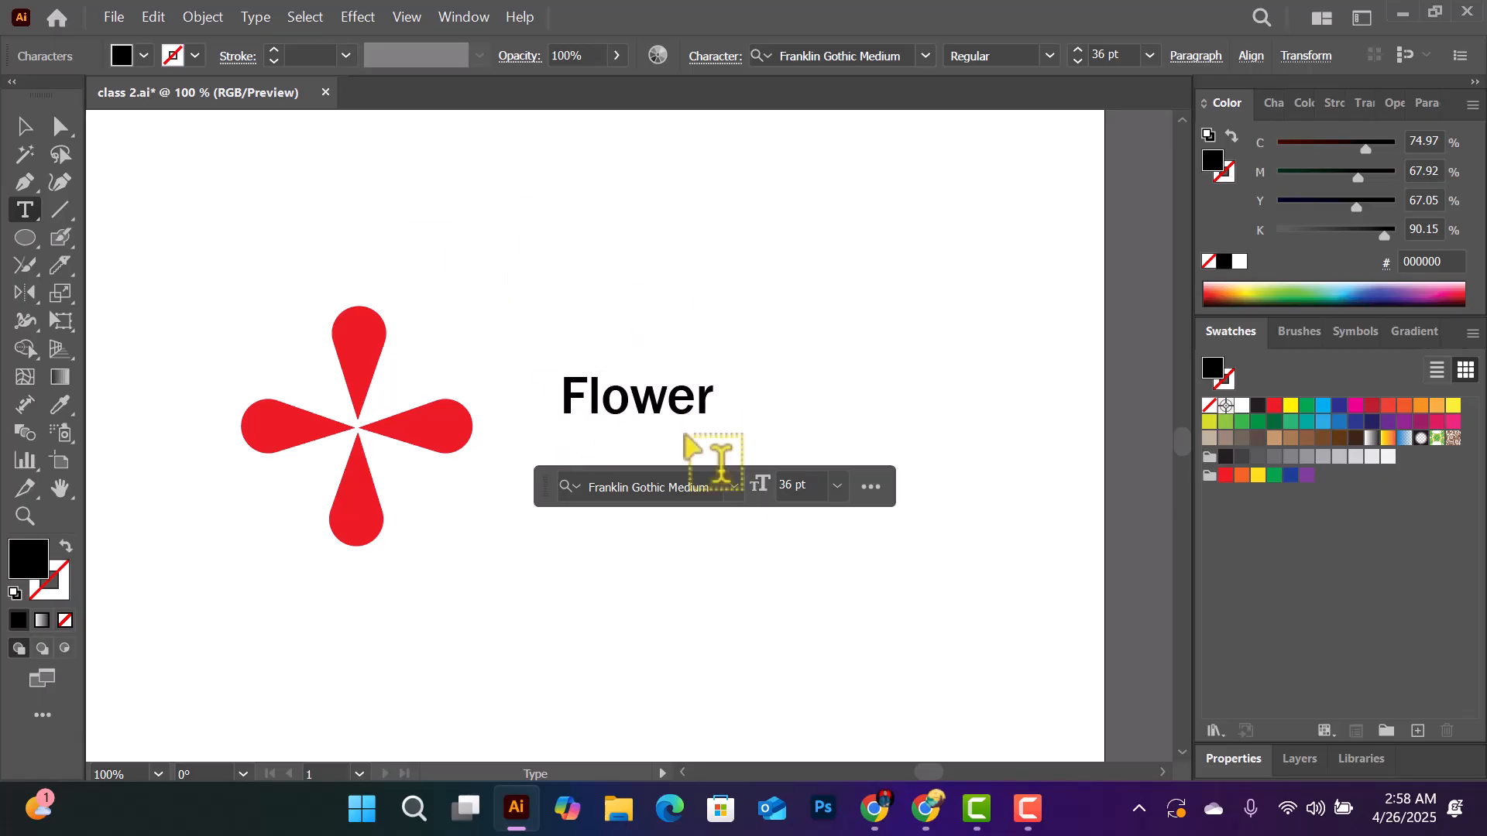
text( lo)
key(BackSpace)
text(ogo)
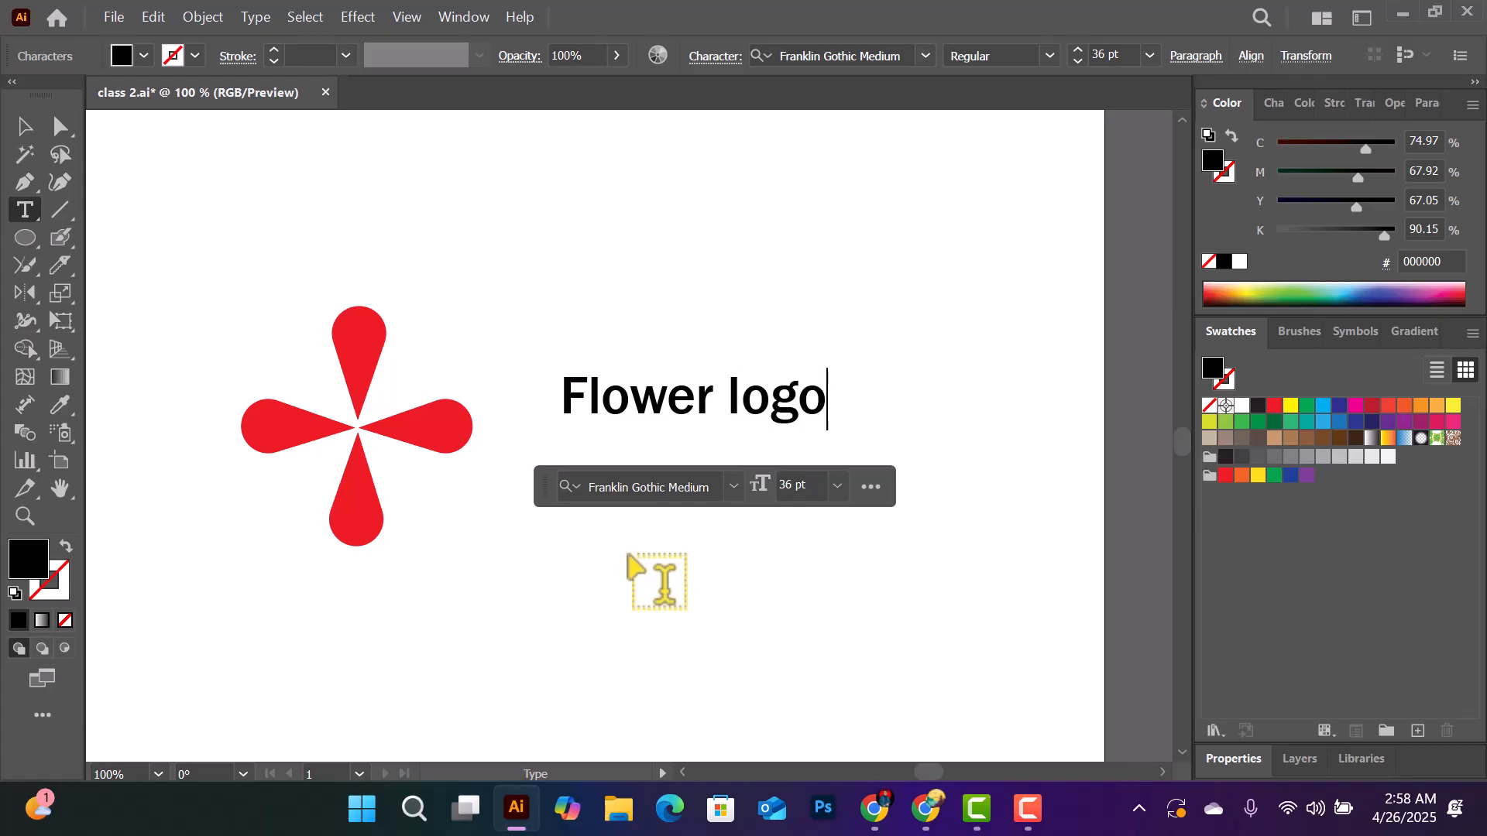
- Move the "Flower logo" text close beside the flower's right petal, roughly level with its centre
scroll(612, 581, up, 1)
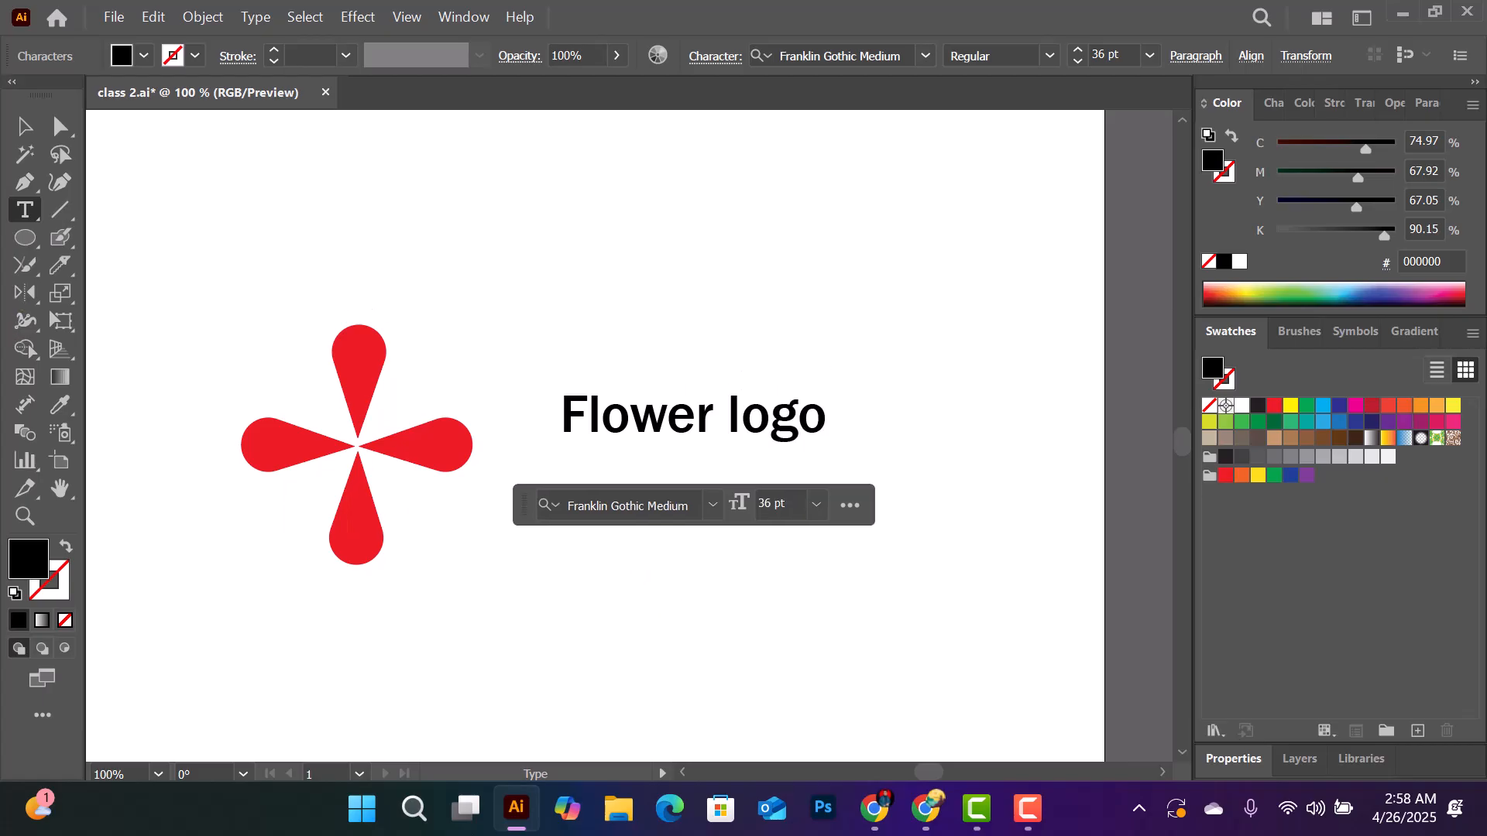
click(26, 127)
drag(768, 425, 711, 467)
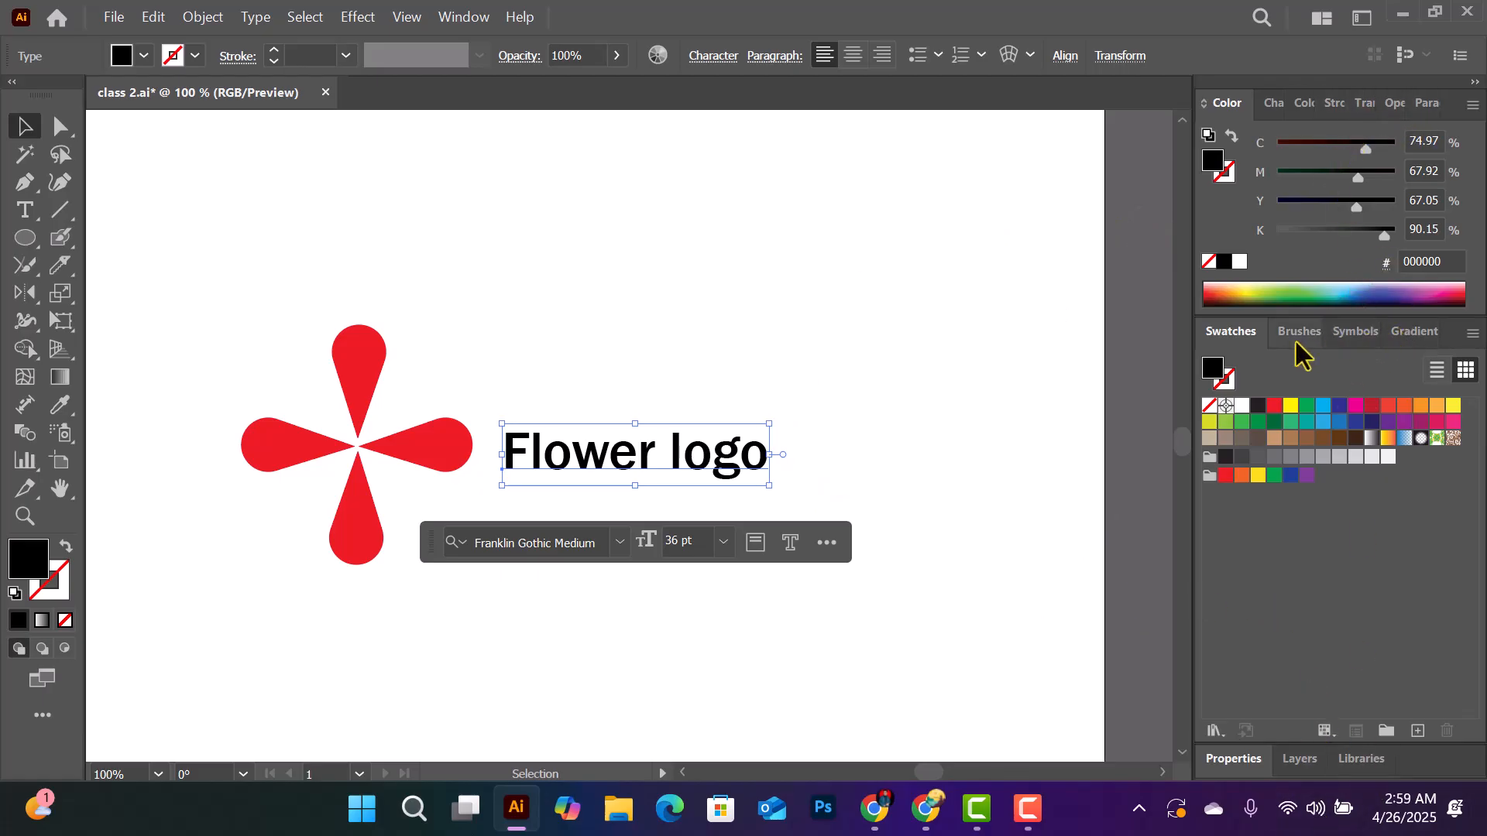
- Change the font of the "Flower logo" text to Segoe UI Emoji
click(1274, 104)
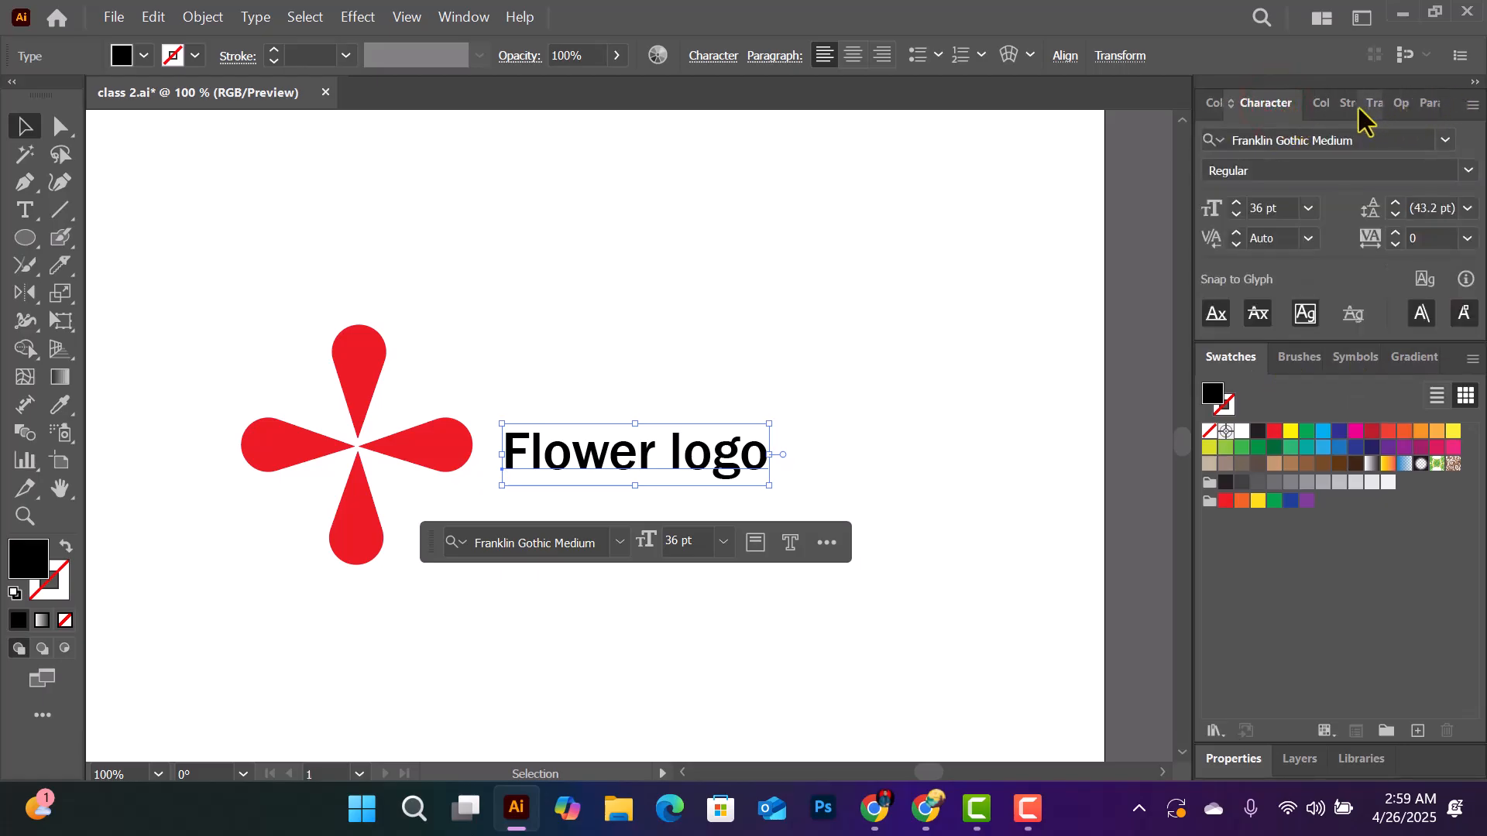
click(1468, 170)
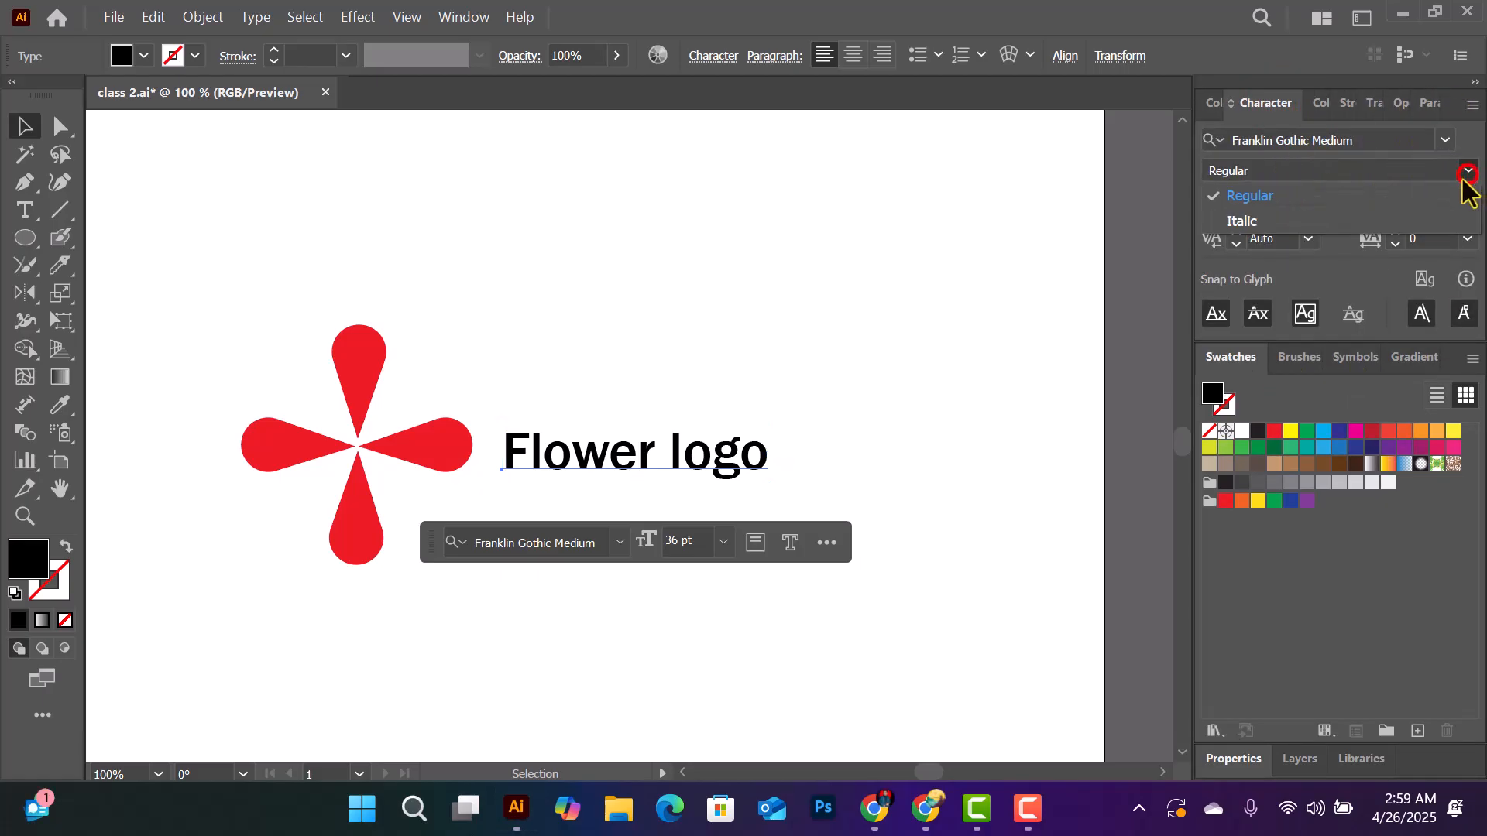
click(1441, 133)
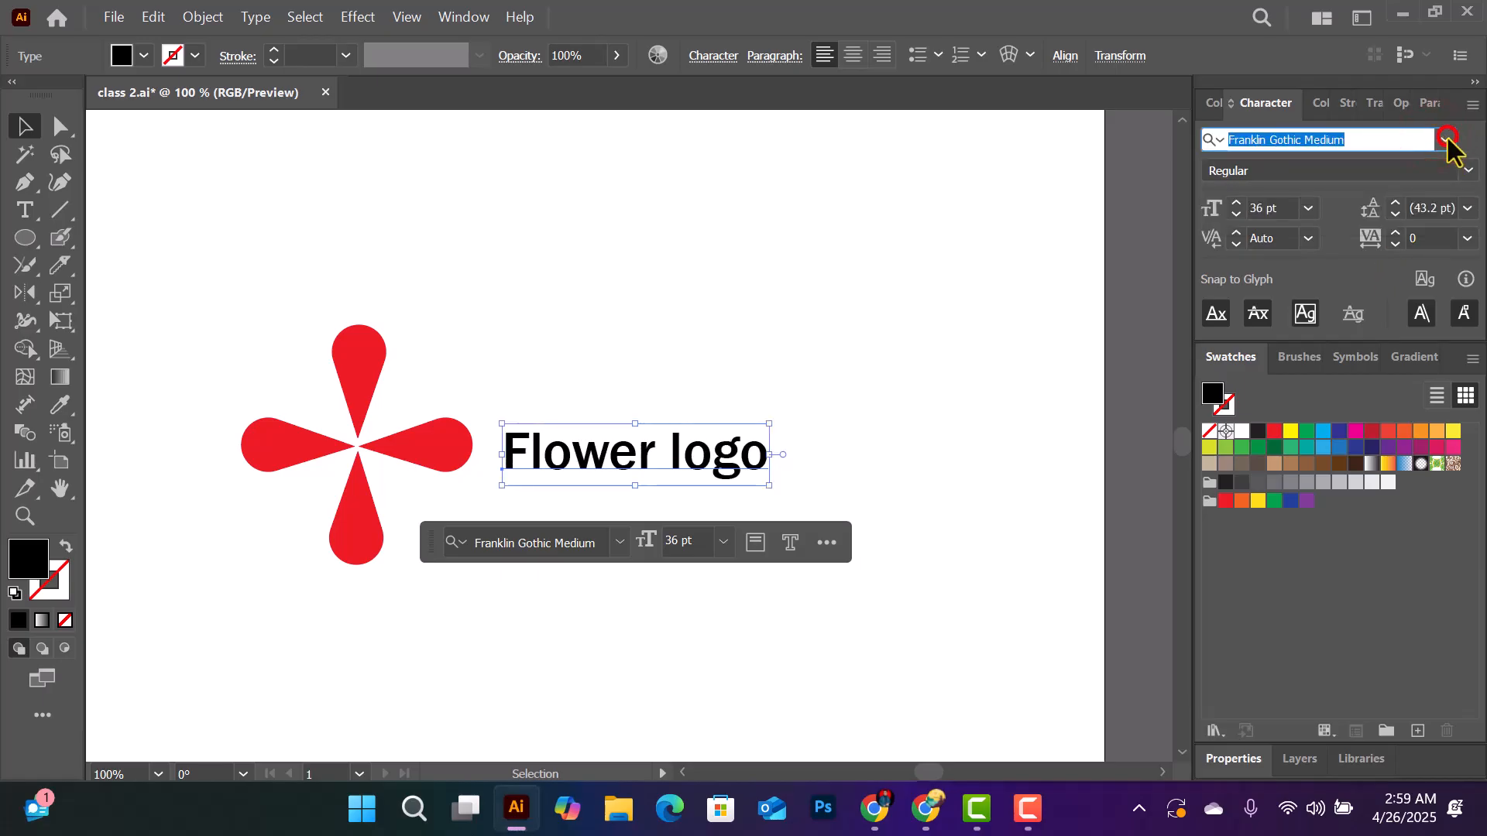
click(1445, 139)
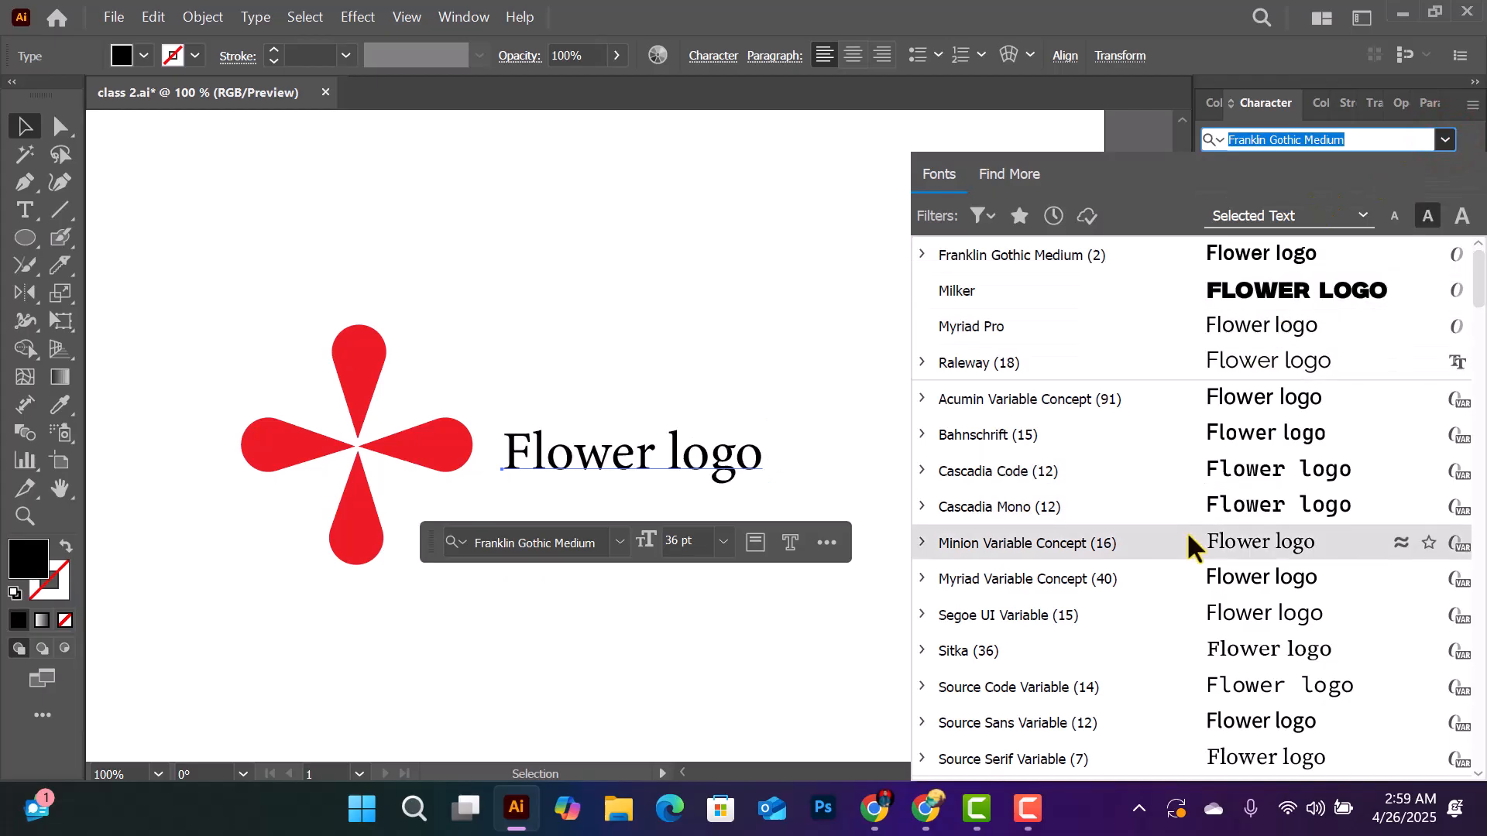
scroll(1193, 542, down, 3)
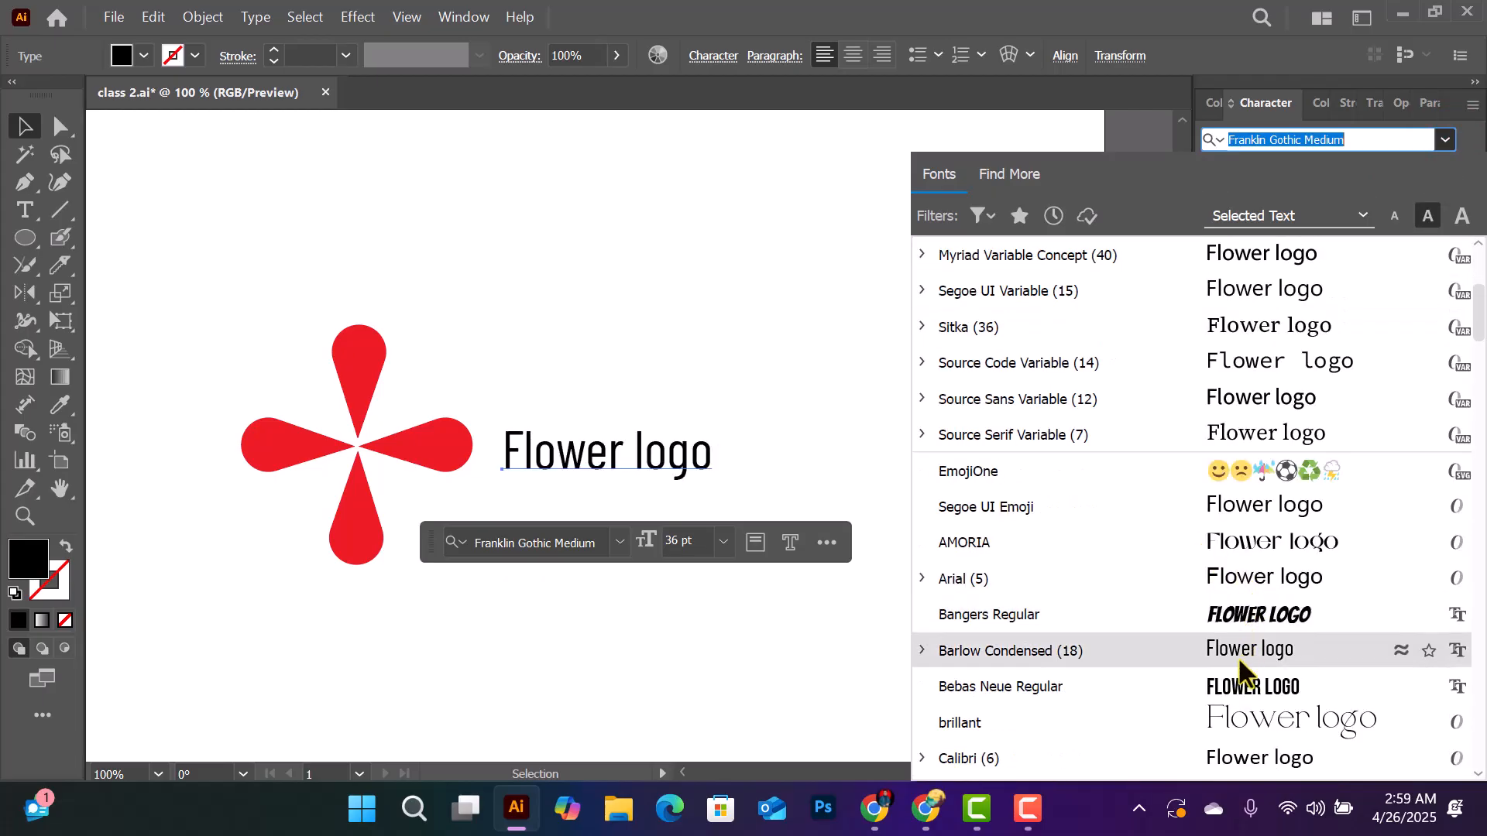
click(1265, 513)
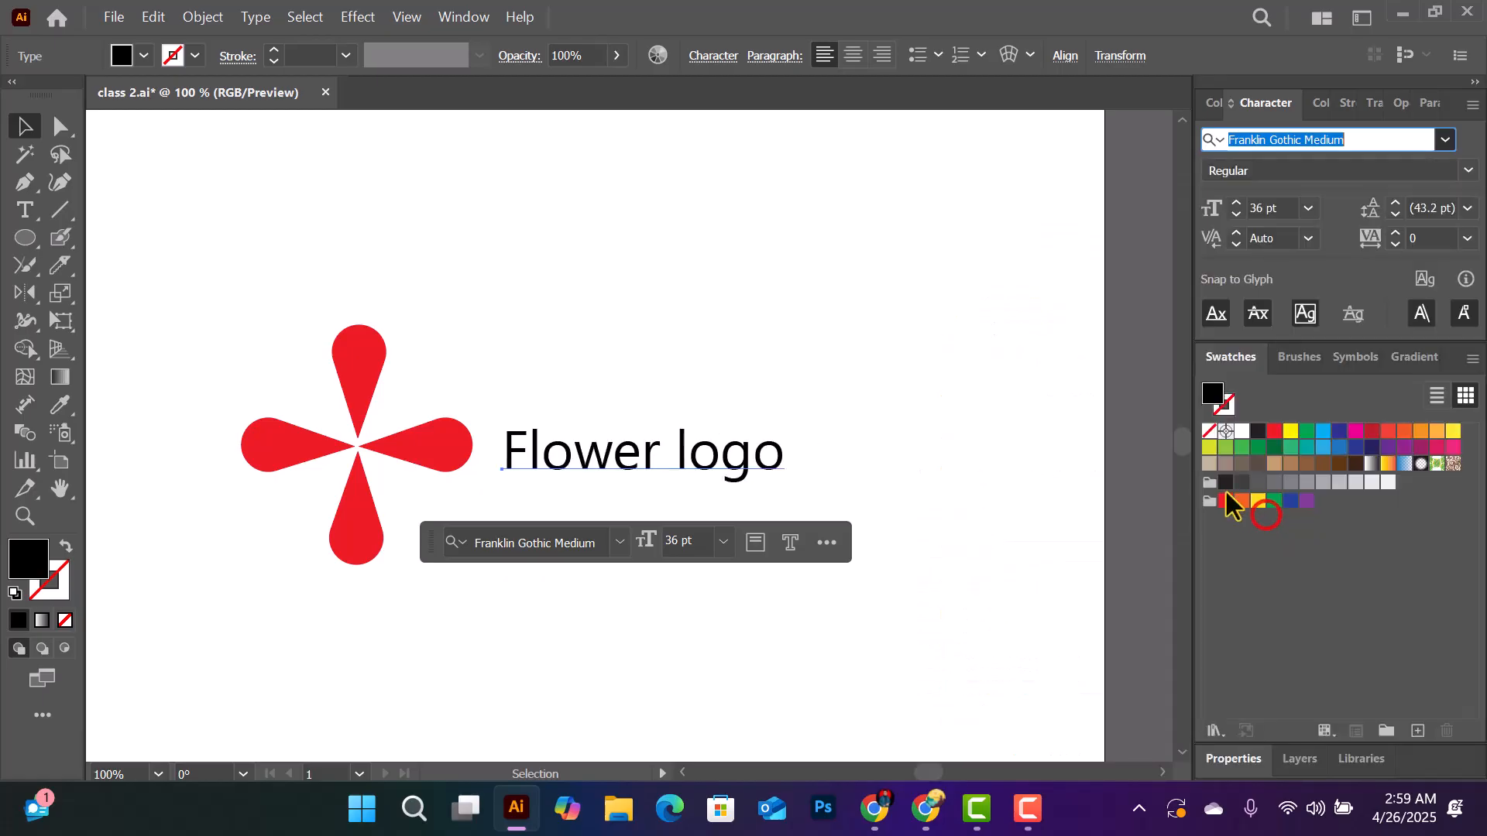
- Fill the "Flower logo" text with CMYK Red, deselect it and dismiss the Glyphs window
click(1274, 431)
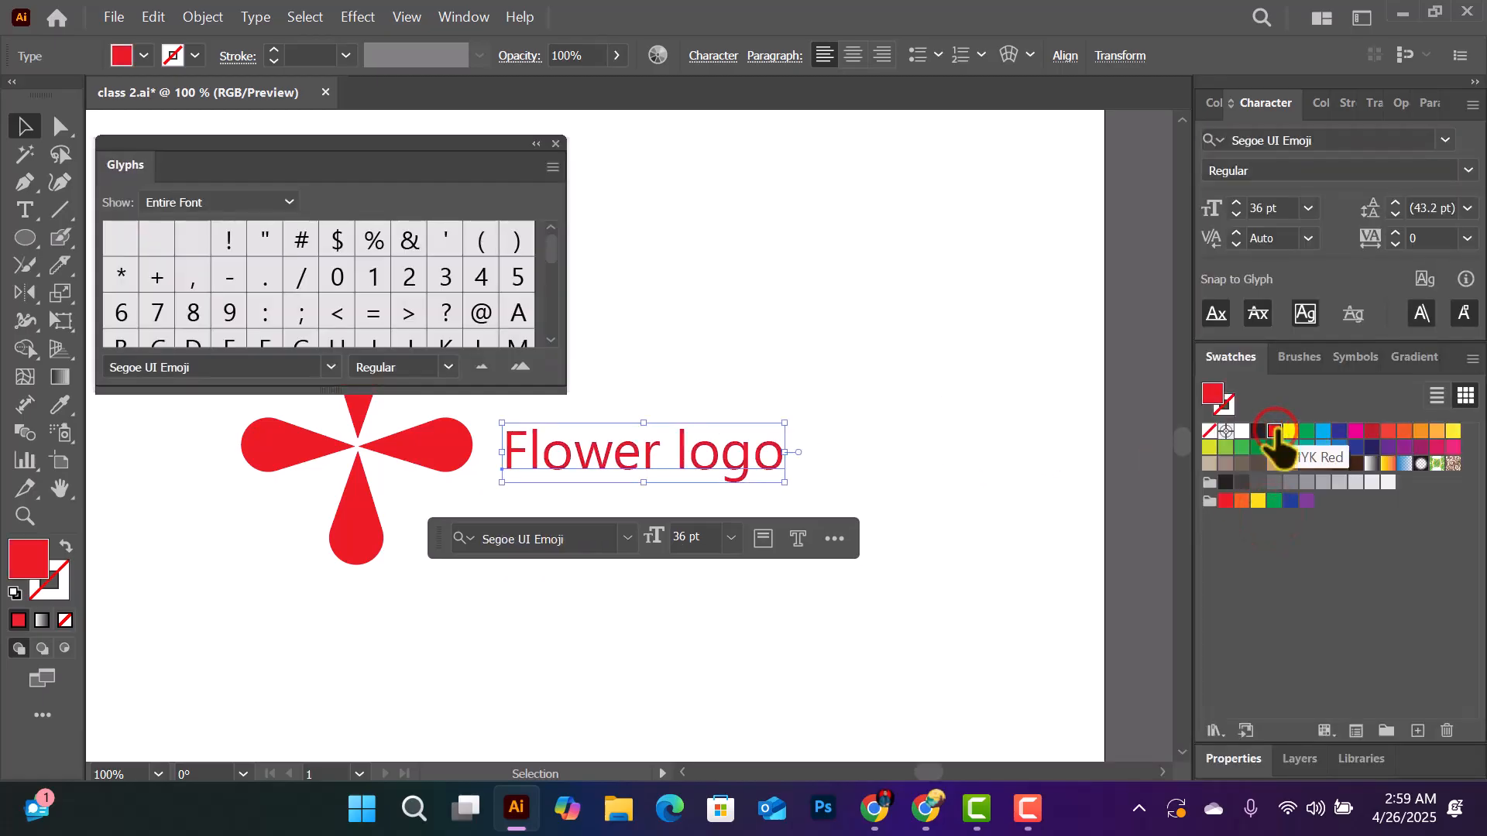
click(992, 415)
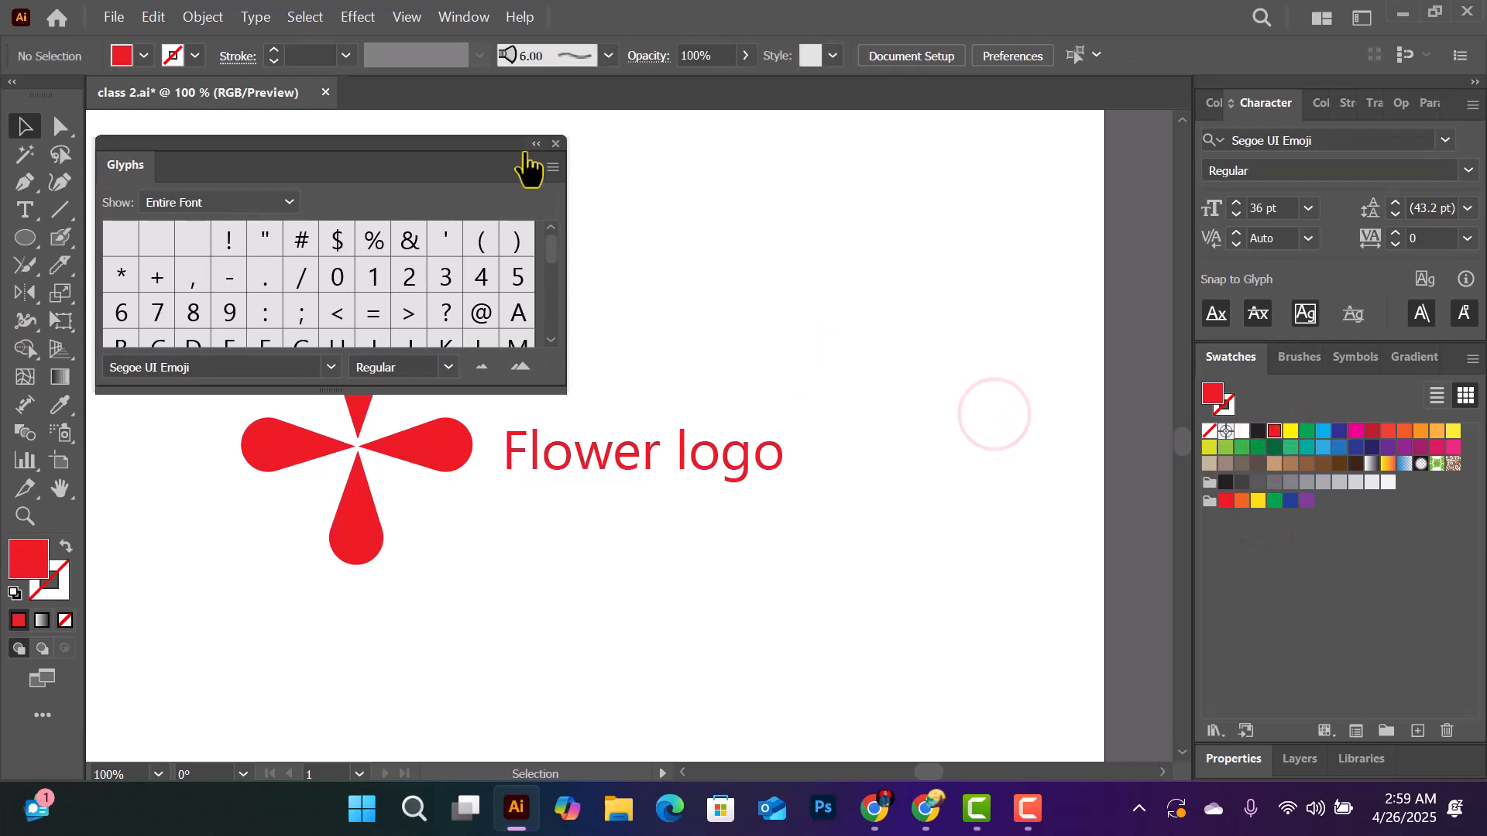
click(555, 144)
key(ctrl+minus)
key(ctrl+minus)
key(ctrl+minus)
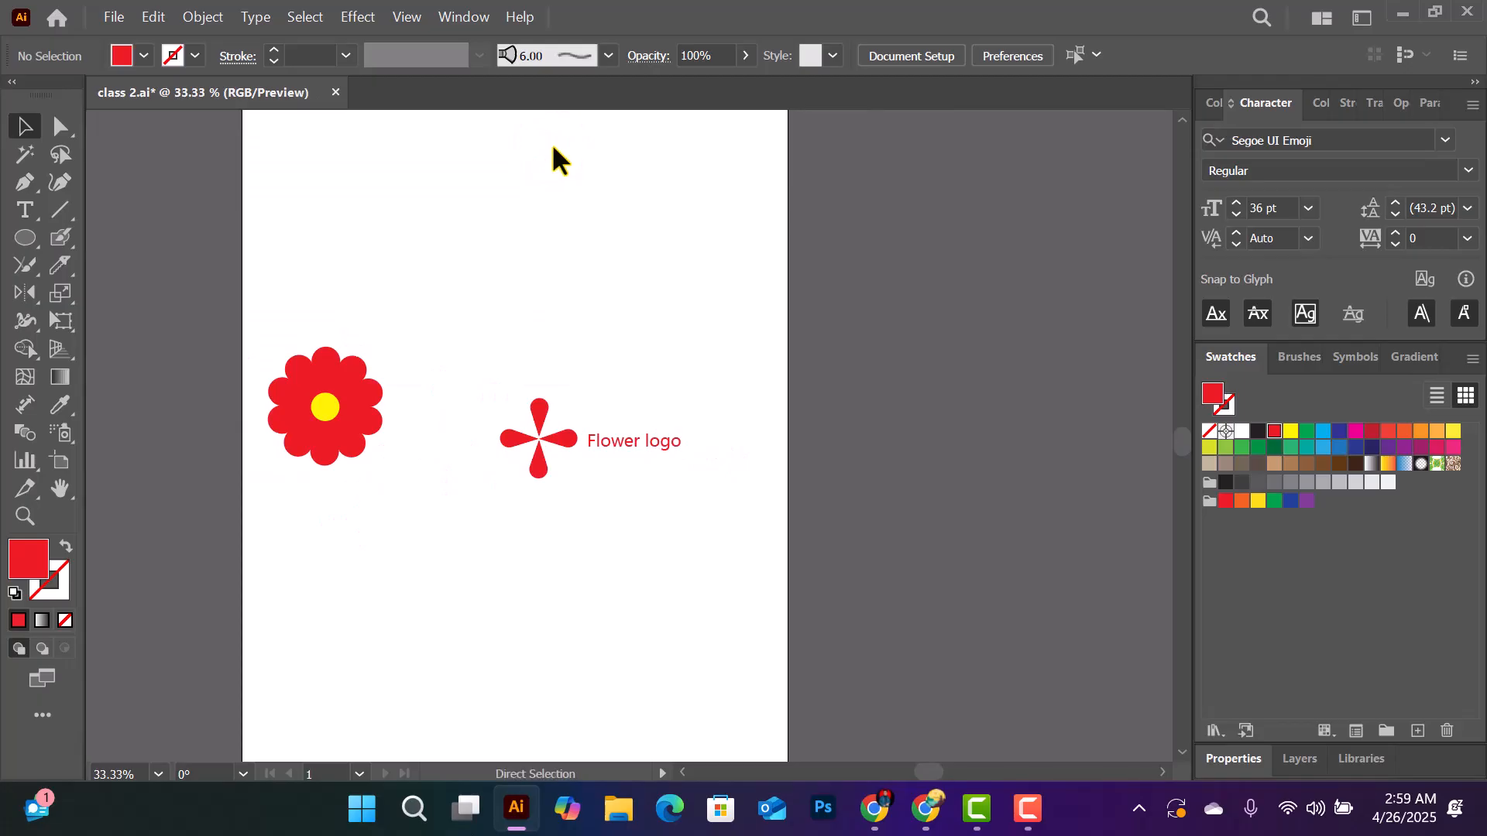
key(ctrl+plus)
key(ctrl+plus)
key(ctrl+plus)
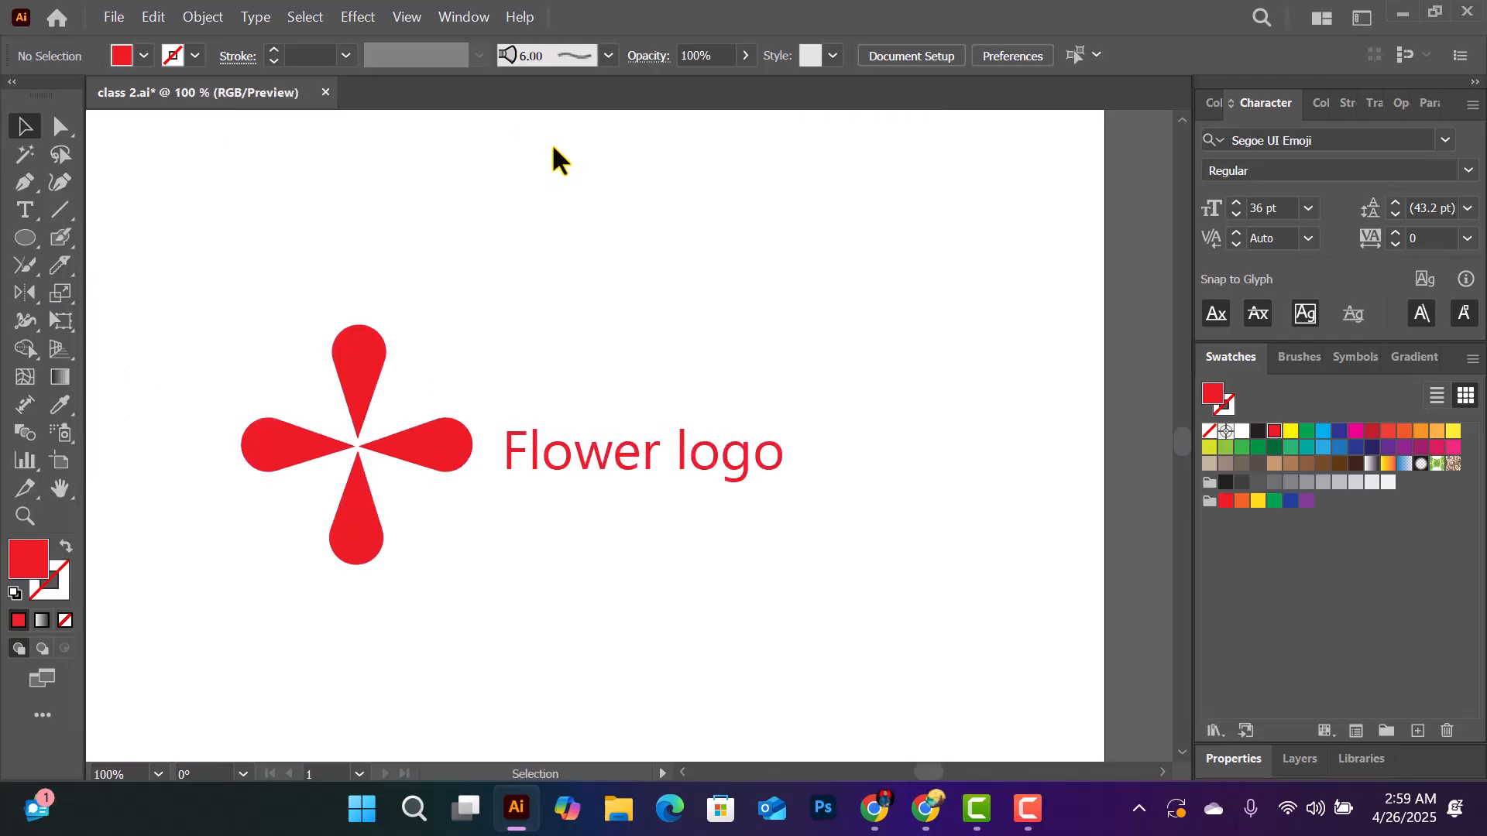